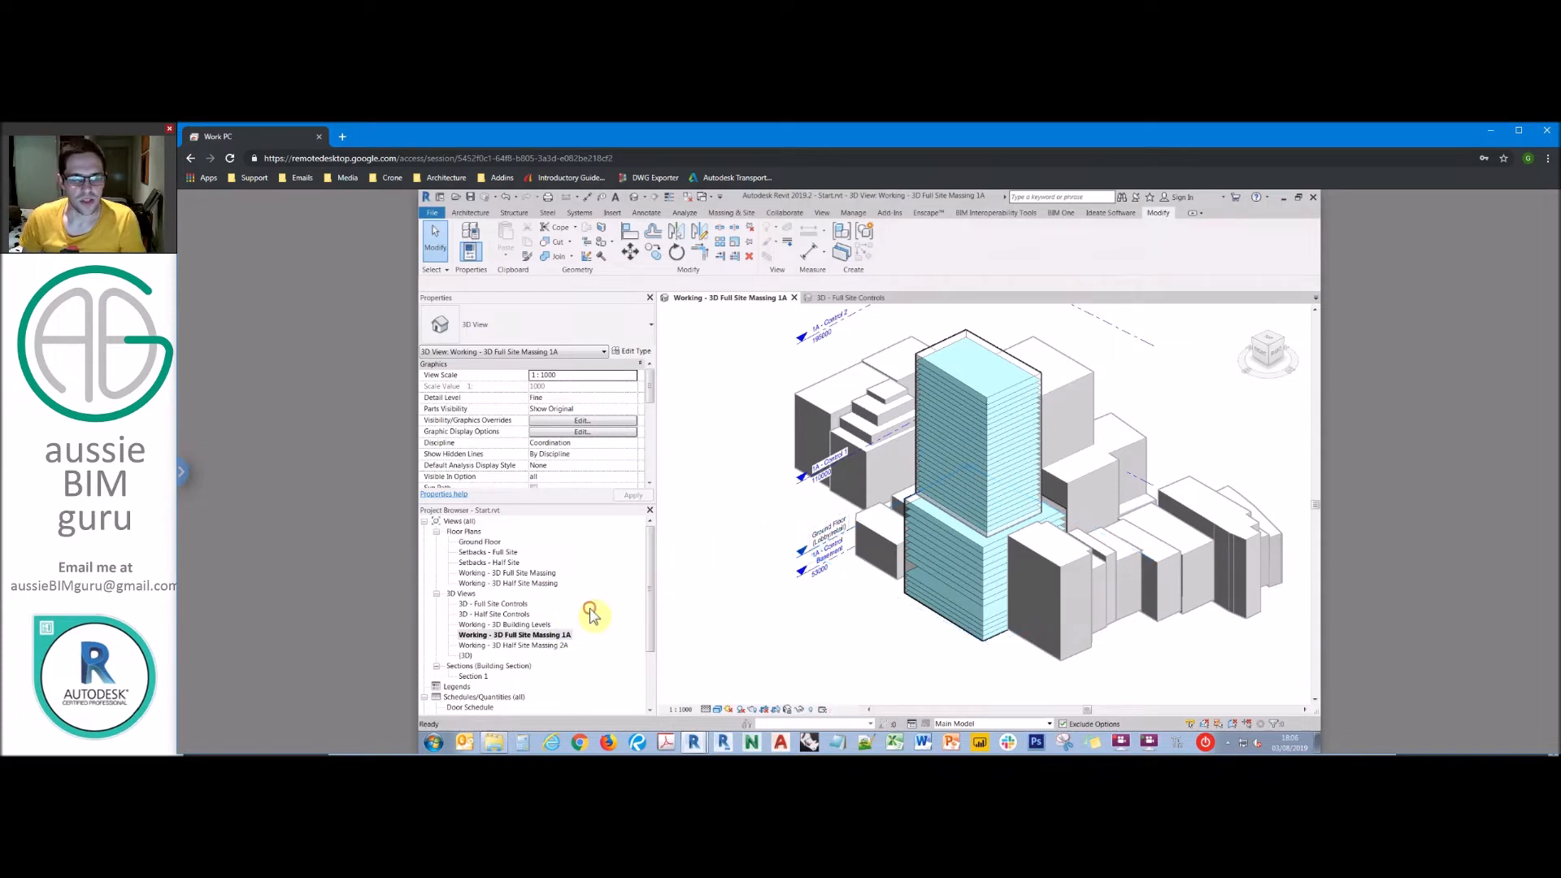
# Step: Add a new design option to the 1 - Full Site option set and rename it 1B - Resi/Comm
pyautogui.click(854, 213)
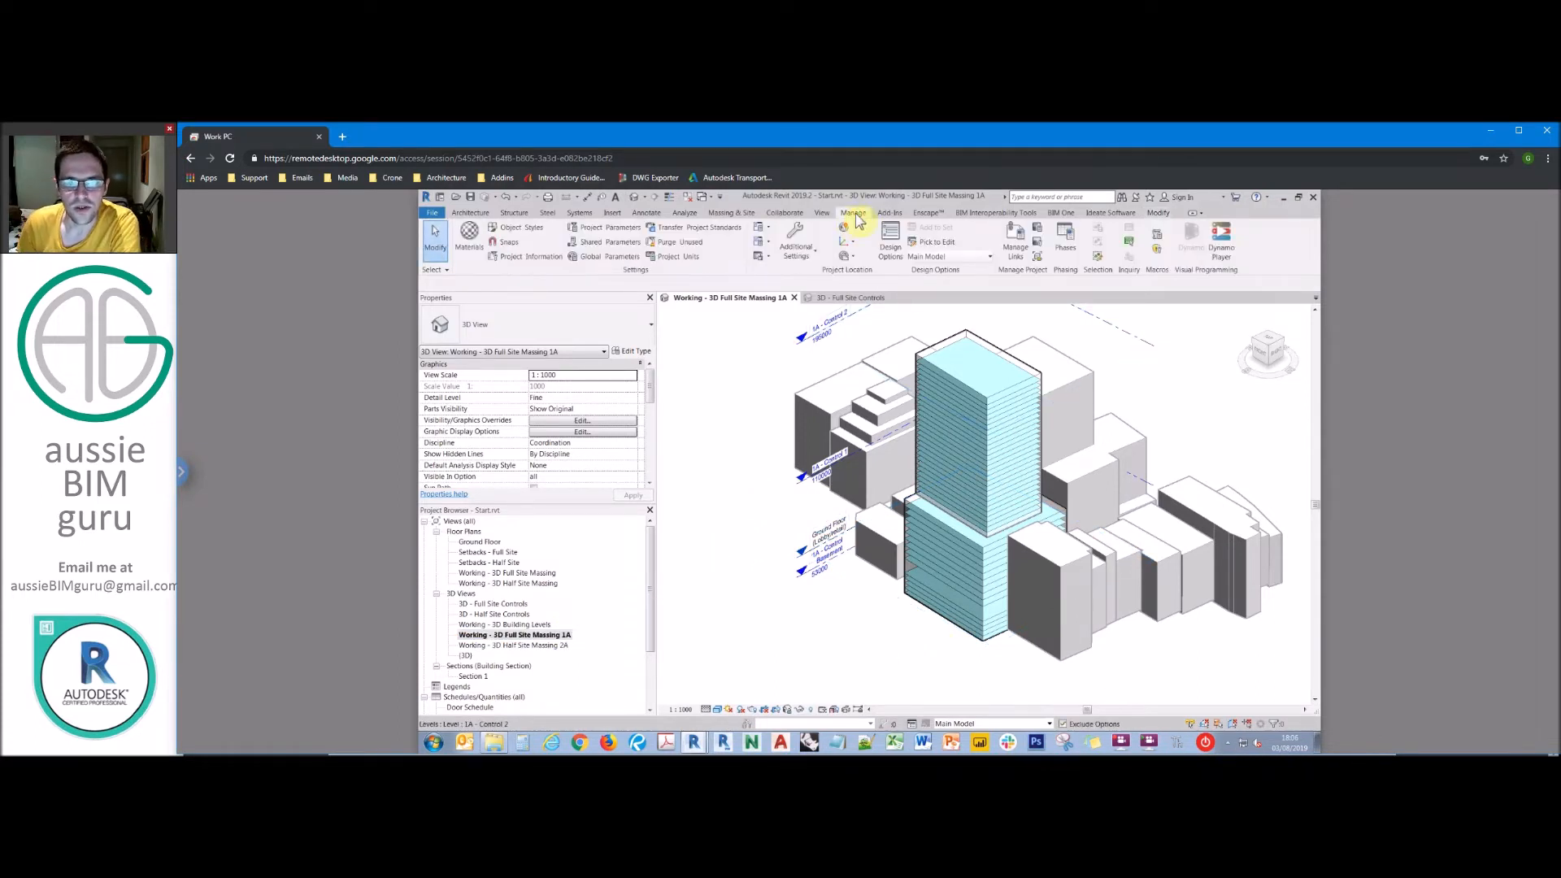
pyautogui.click(888, 248)
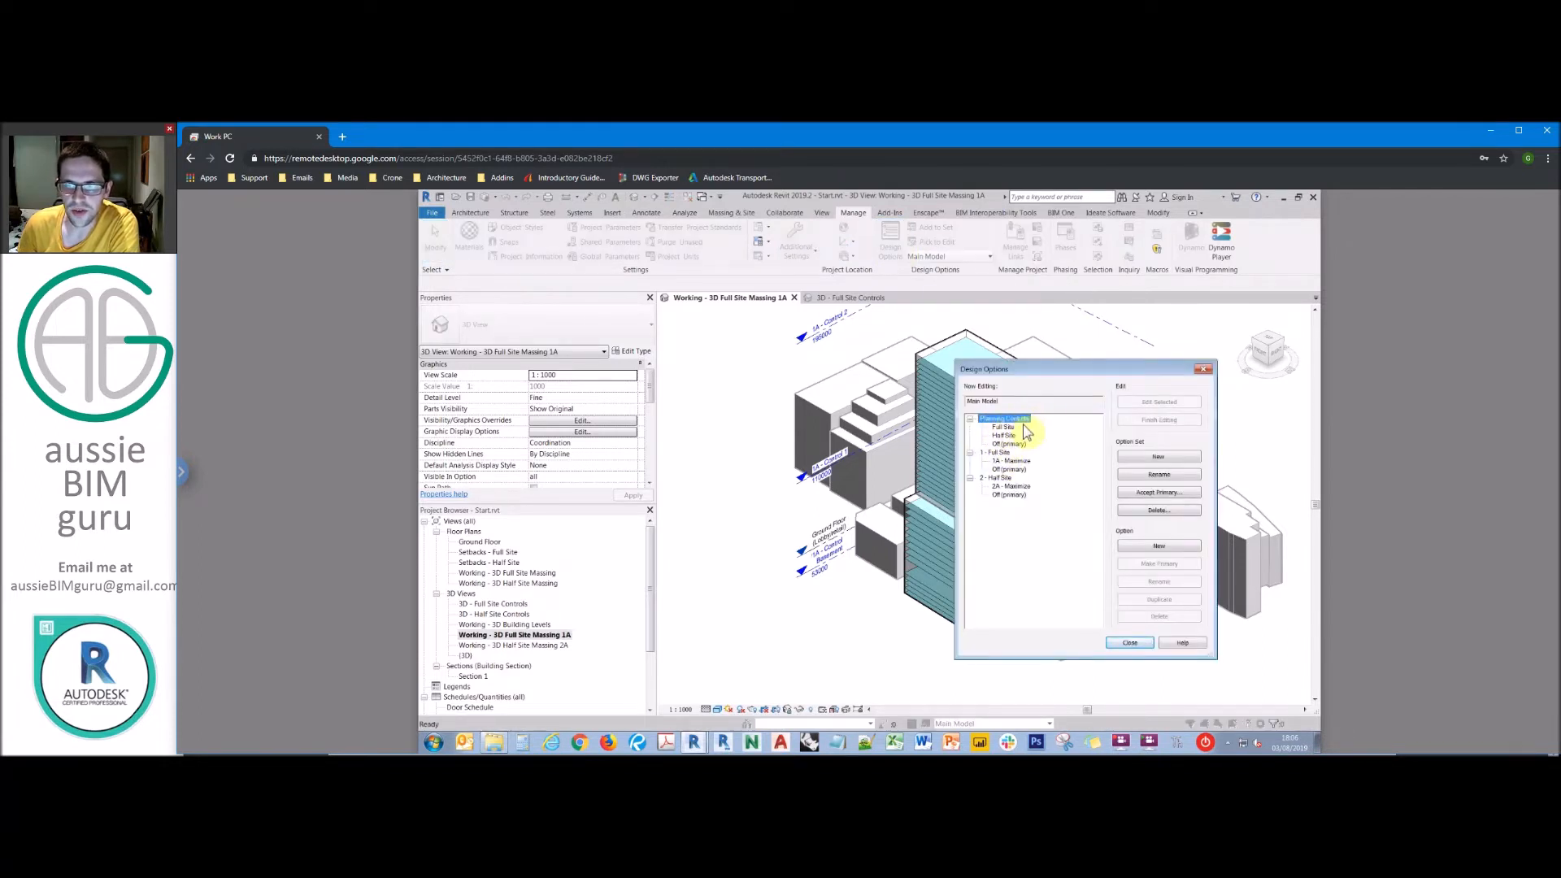
pyautogui.click(1000, 453)
pyautogui.click(1003, 478)
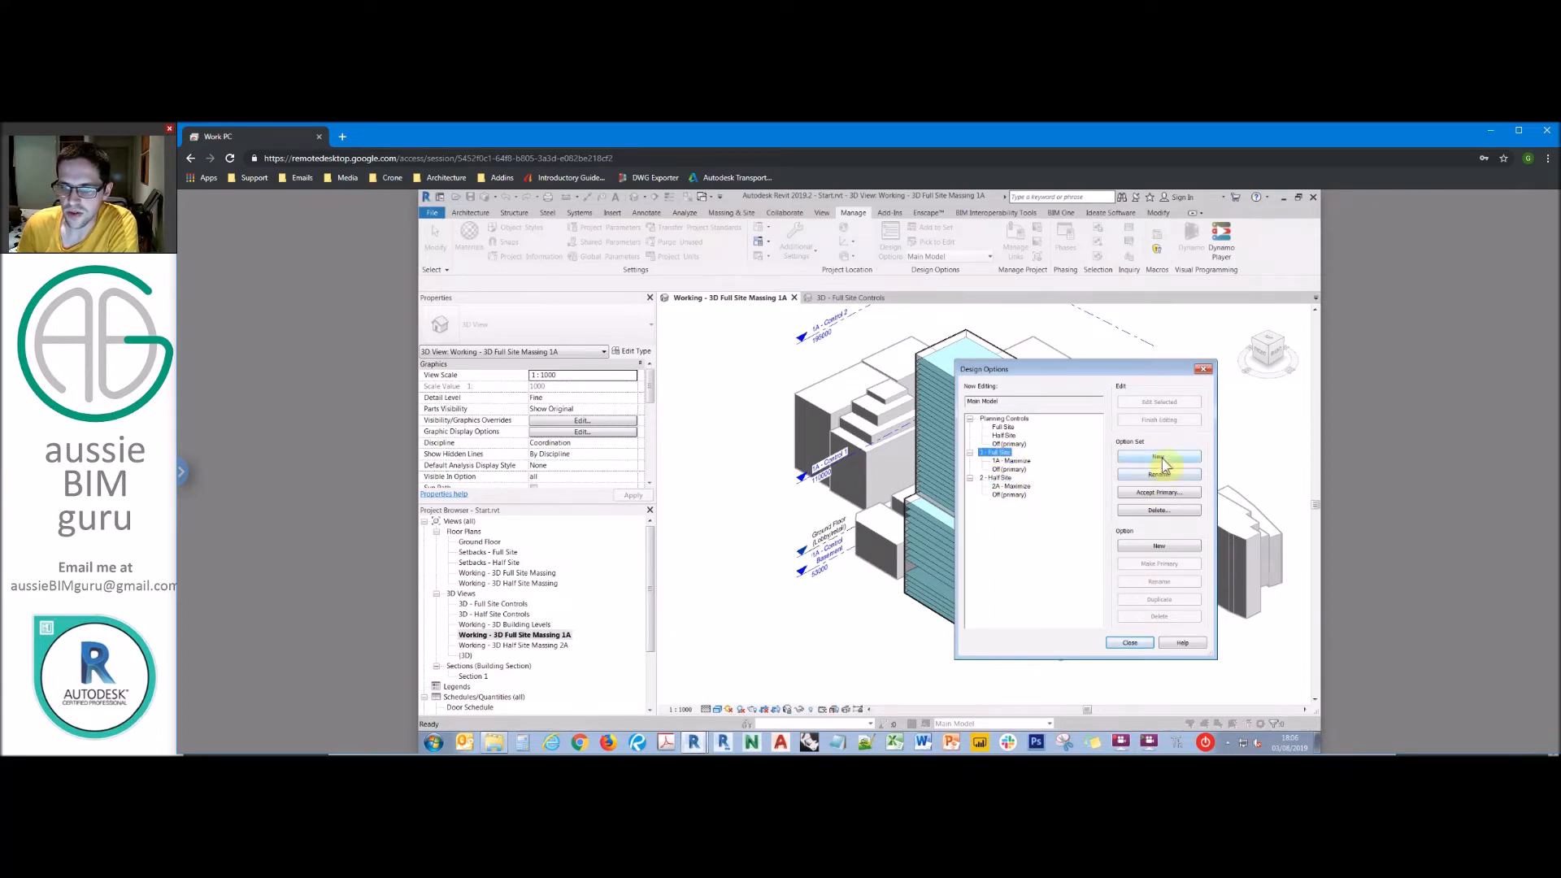
pyautogui.click(1012, 462)
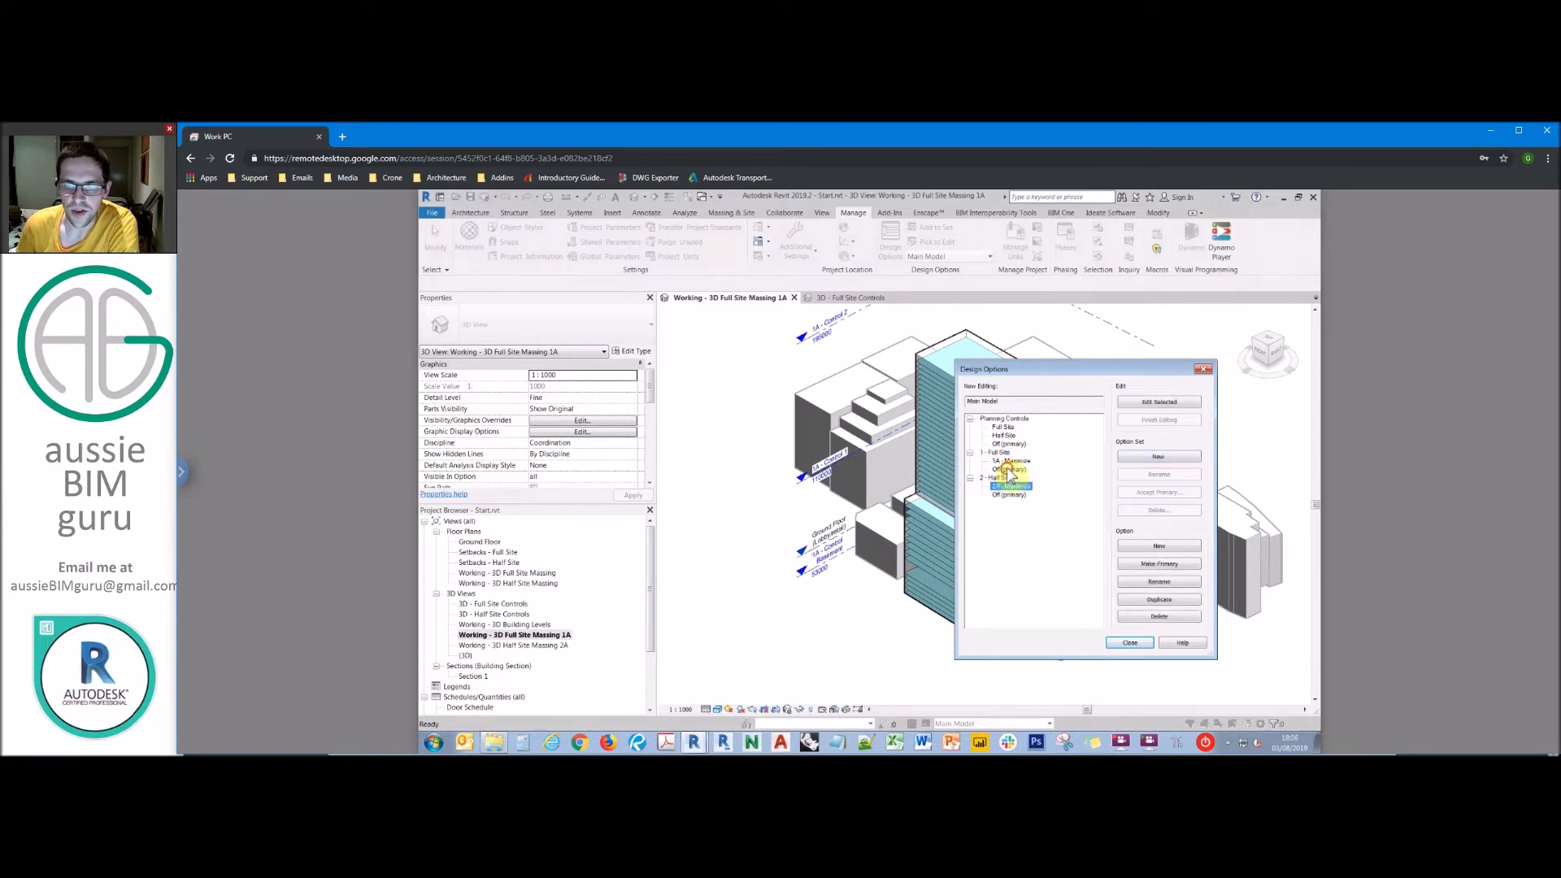
pyautogui.click(1163, 546)
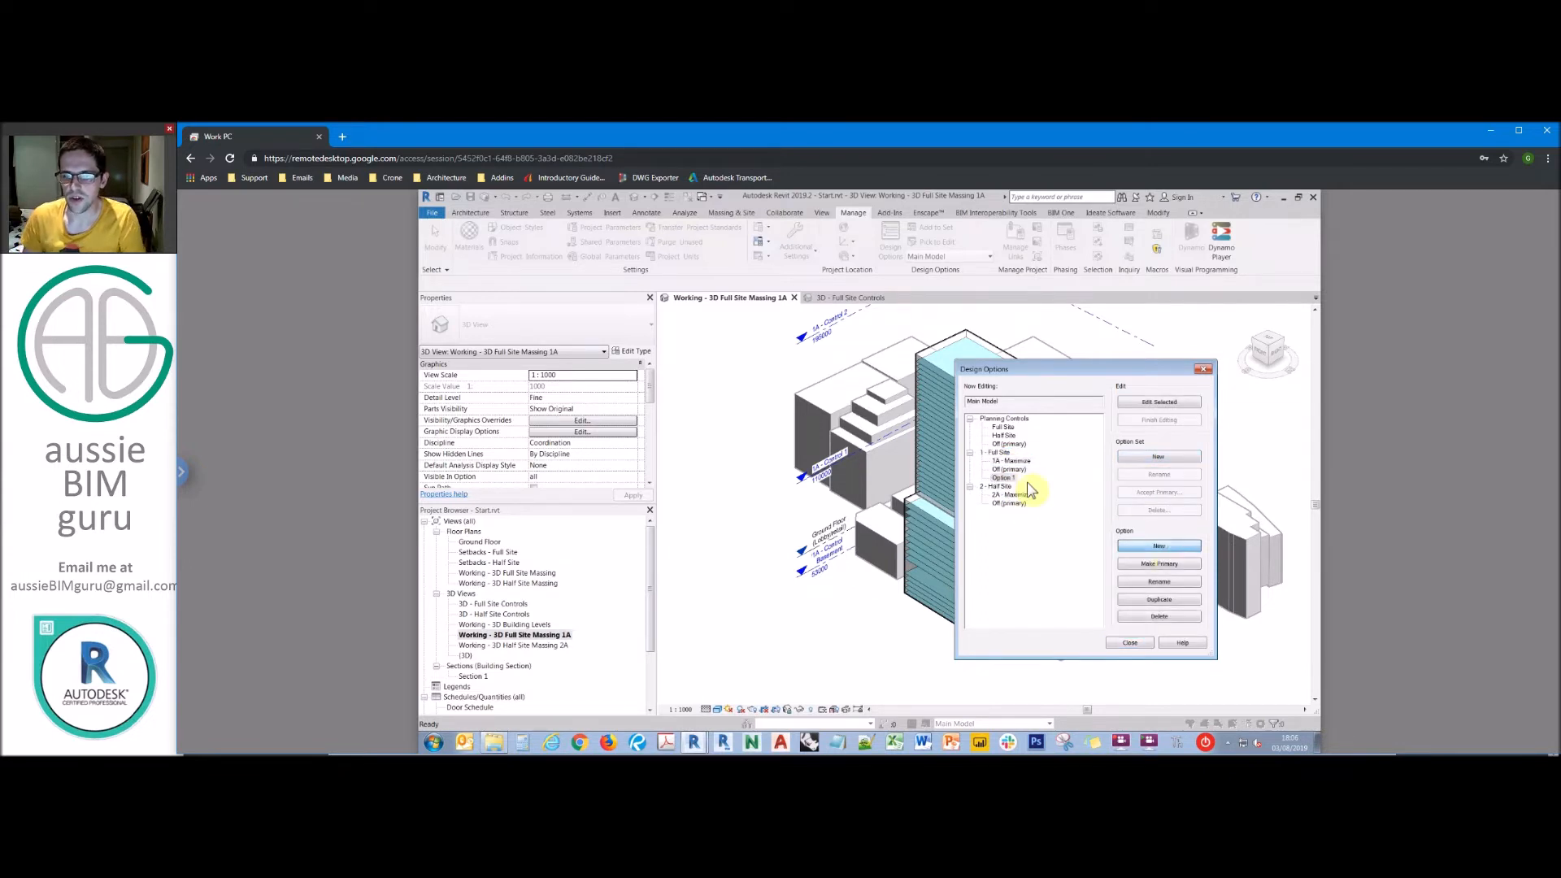
pyautogui.click(1169, 581)
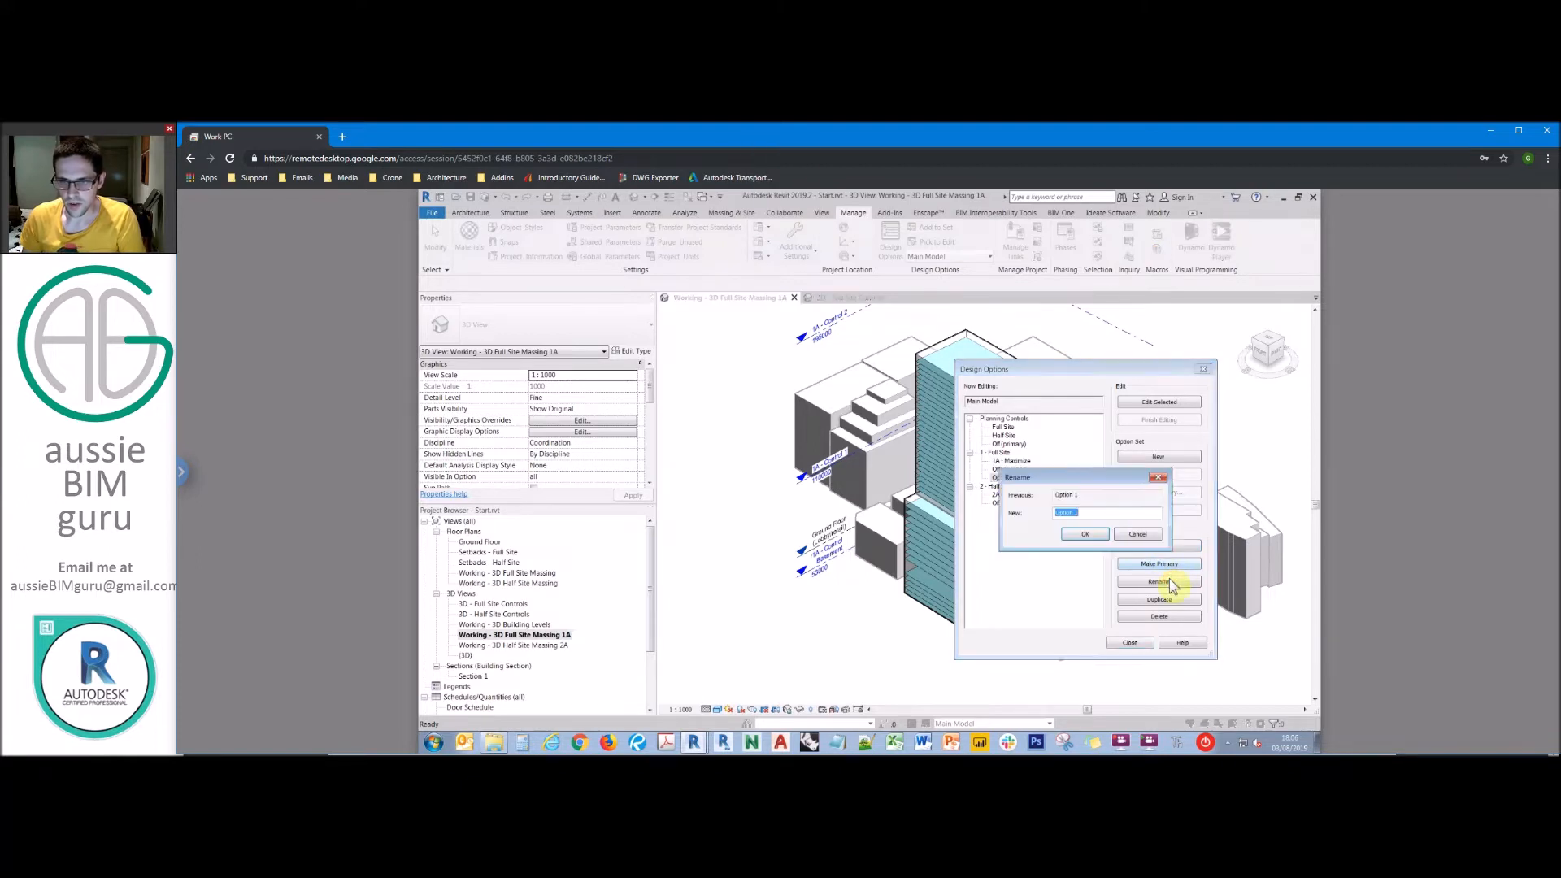
pyautogui.write('1B - Resi/Comm')
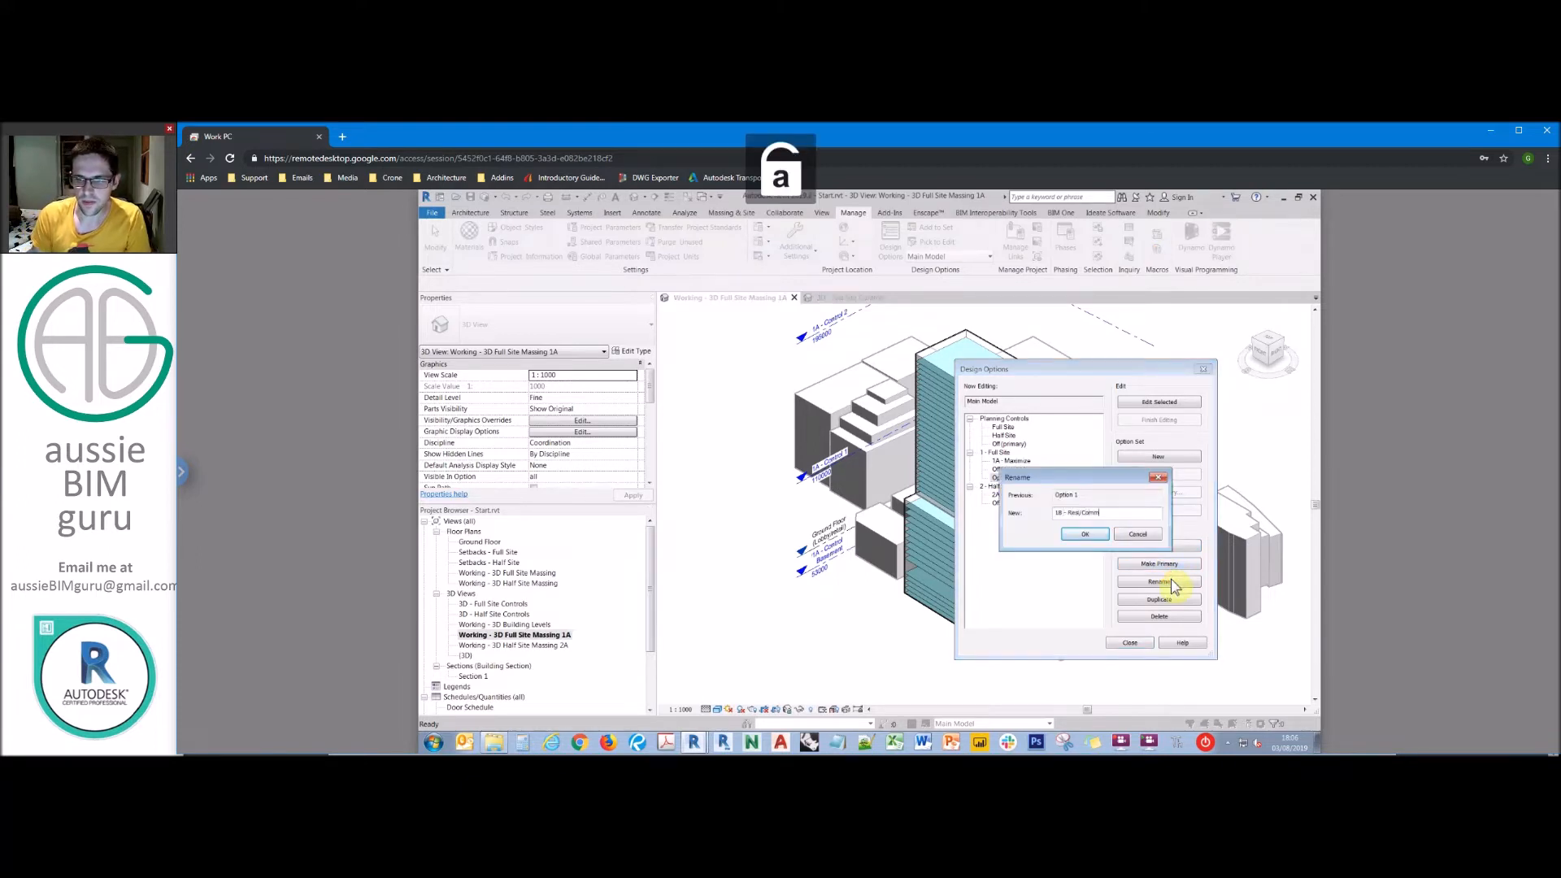
pyautogui.press('Return')
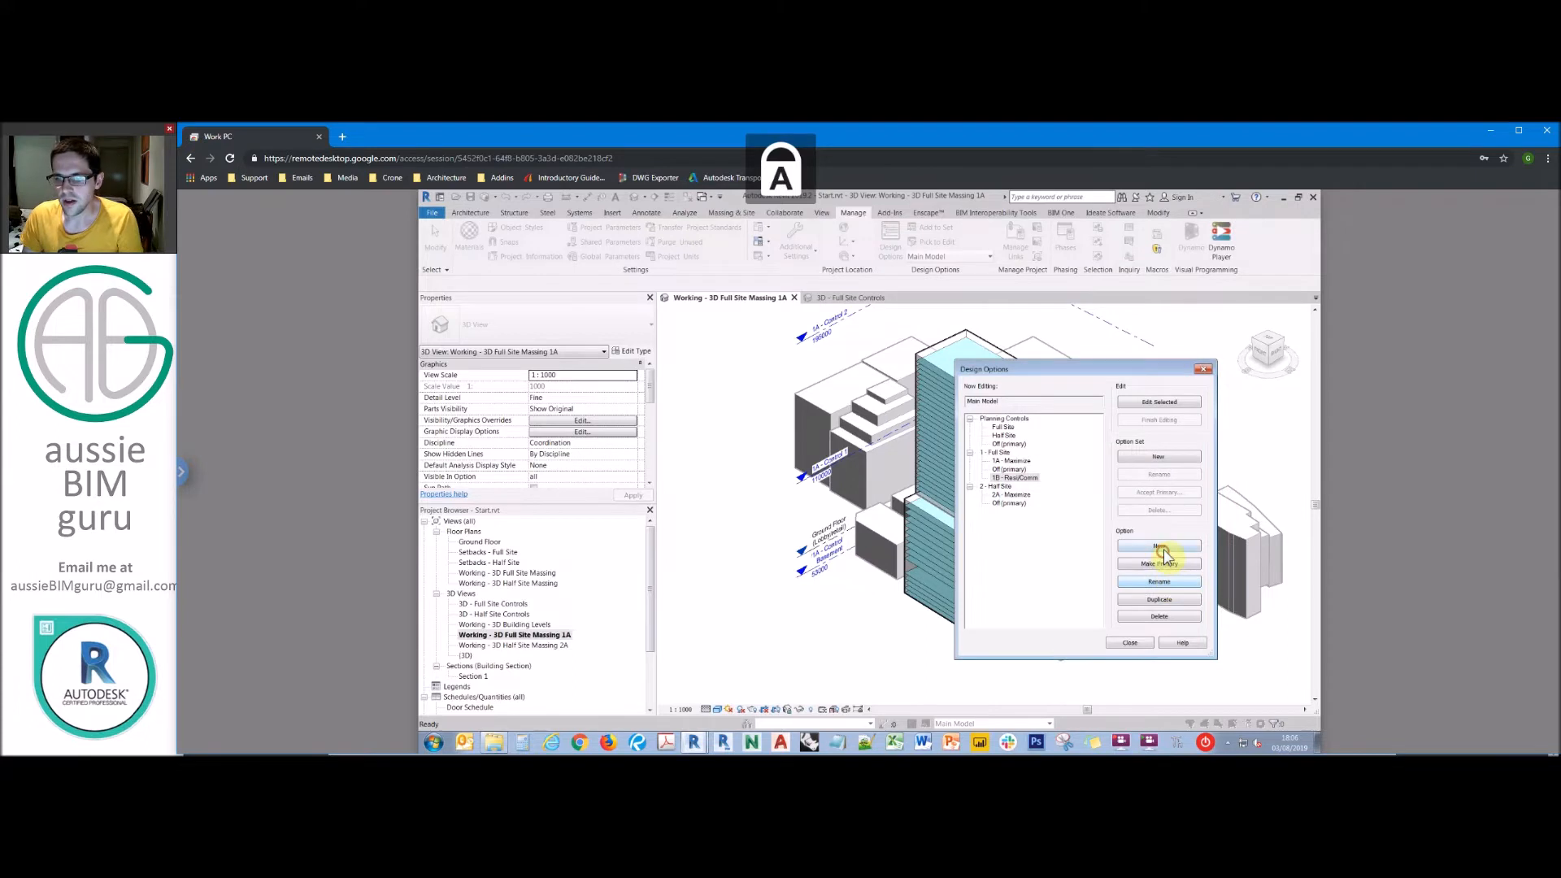
# Step: Add another design option to the 1 - Full Site set and rename it 1C - Full Comm
pyautogui.click(1164, 546)
pyautogui.click(1004, 486)
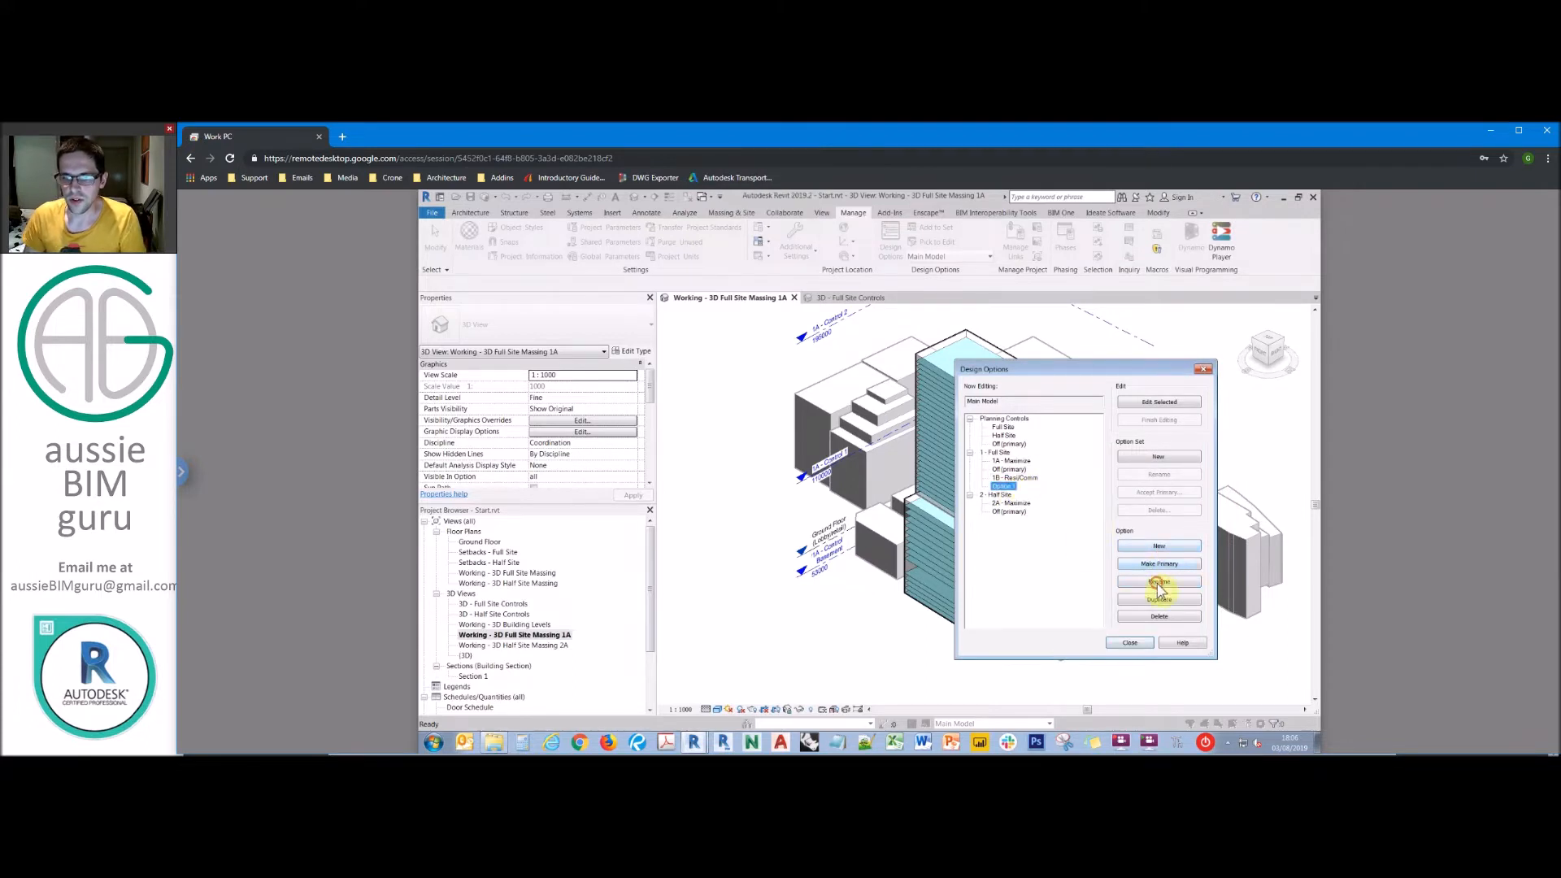
pyautogui.click(1159, 581)
pyautogui.write('1C - Full Comm')
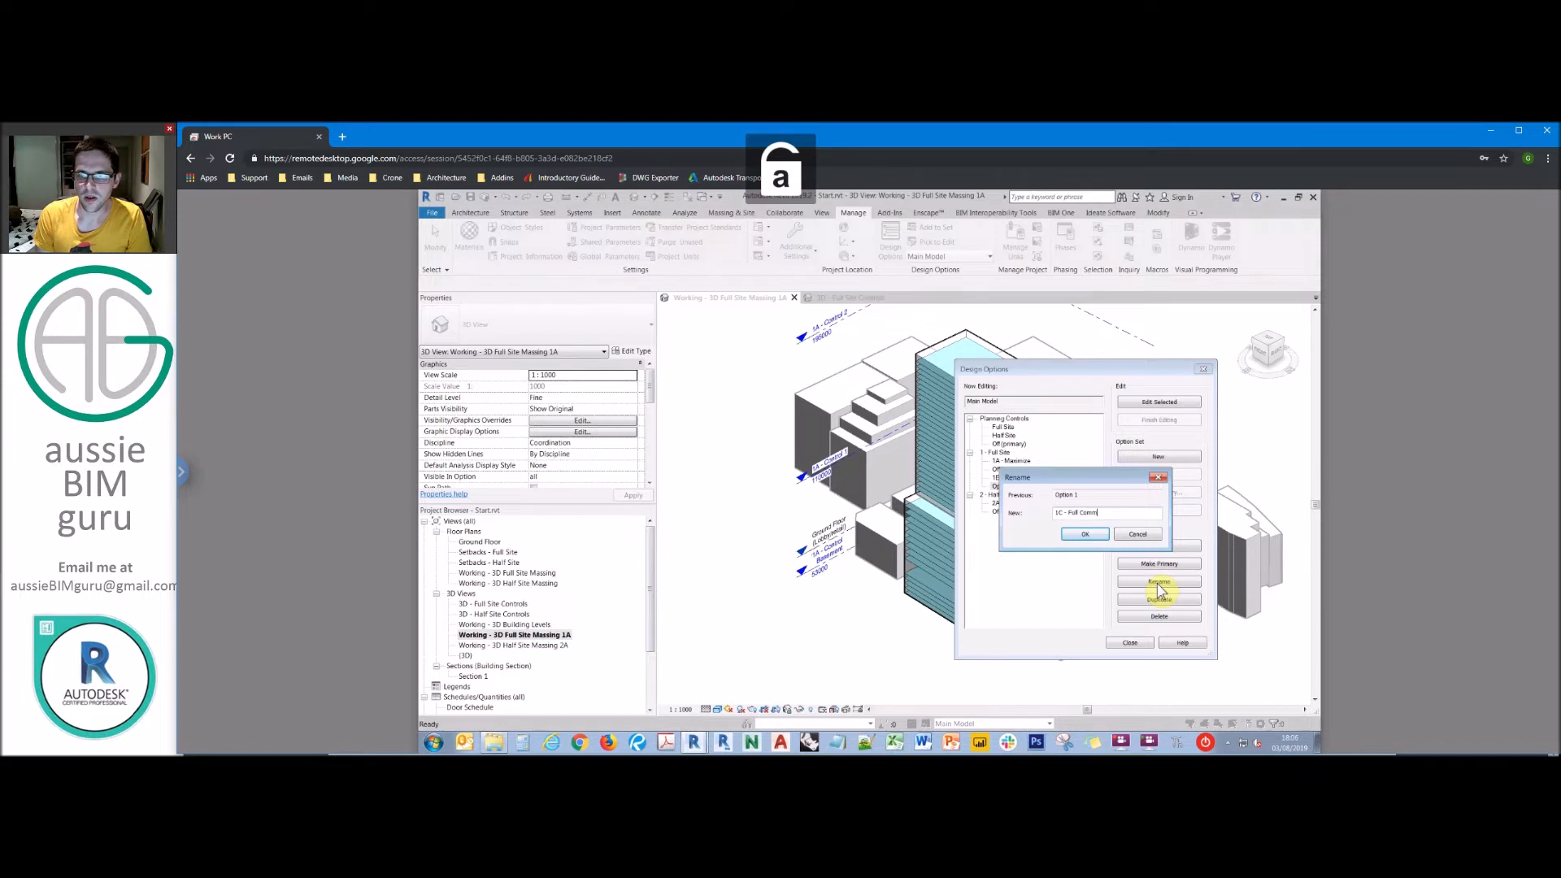
pyautogui.press('Return')
# Step: Add a design option to the 2 - Half Site option set and rename it 2B - Resi/Comm
pyautogui.click(1008, 512)
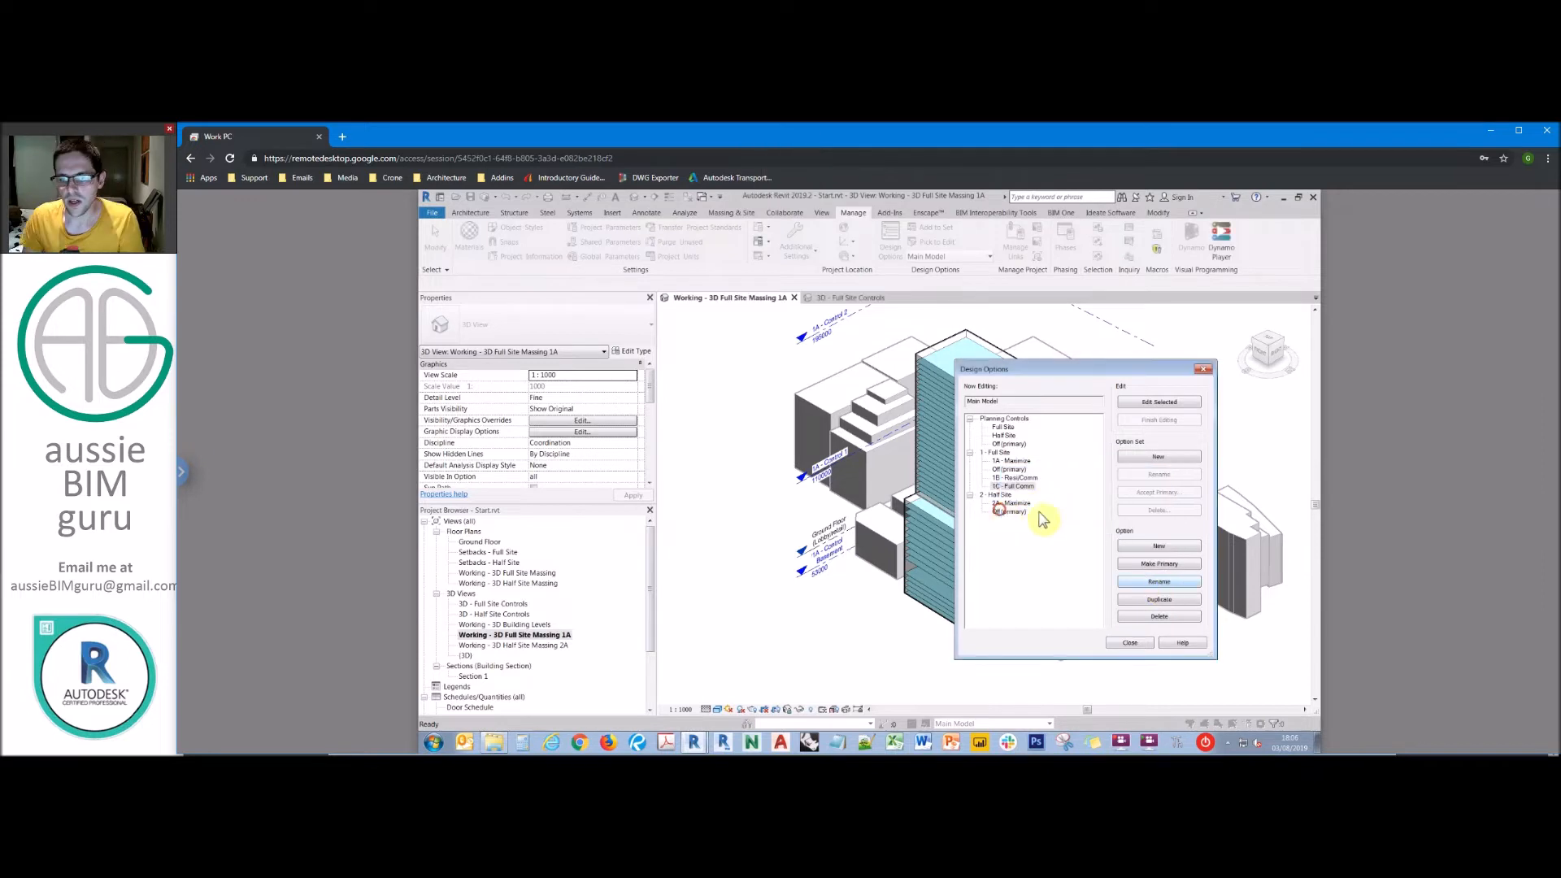
pyautogui.click(1159, 545)
pyautogui.click(1004, 521)
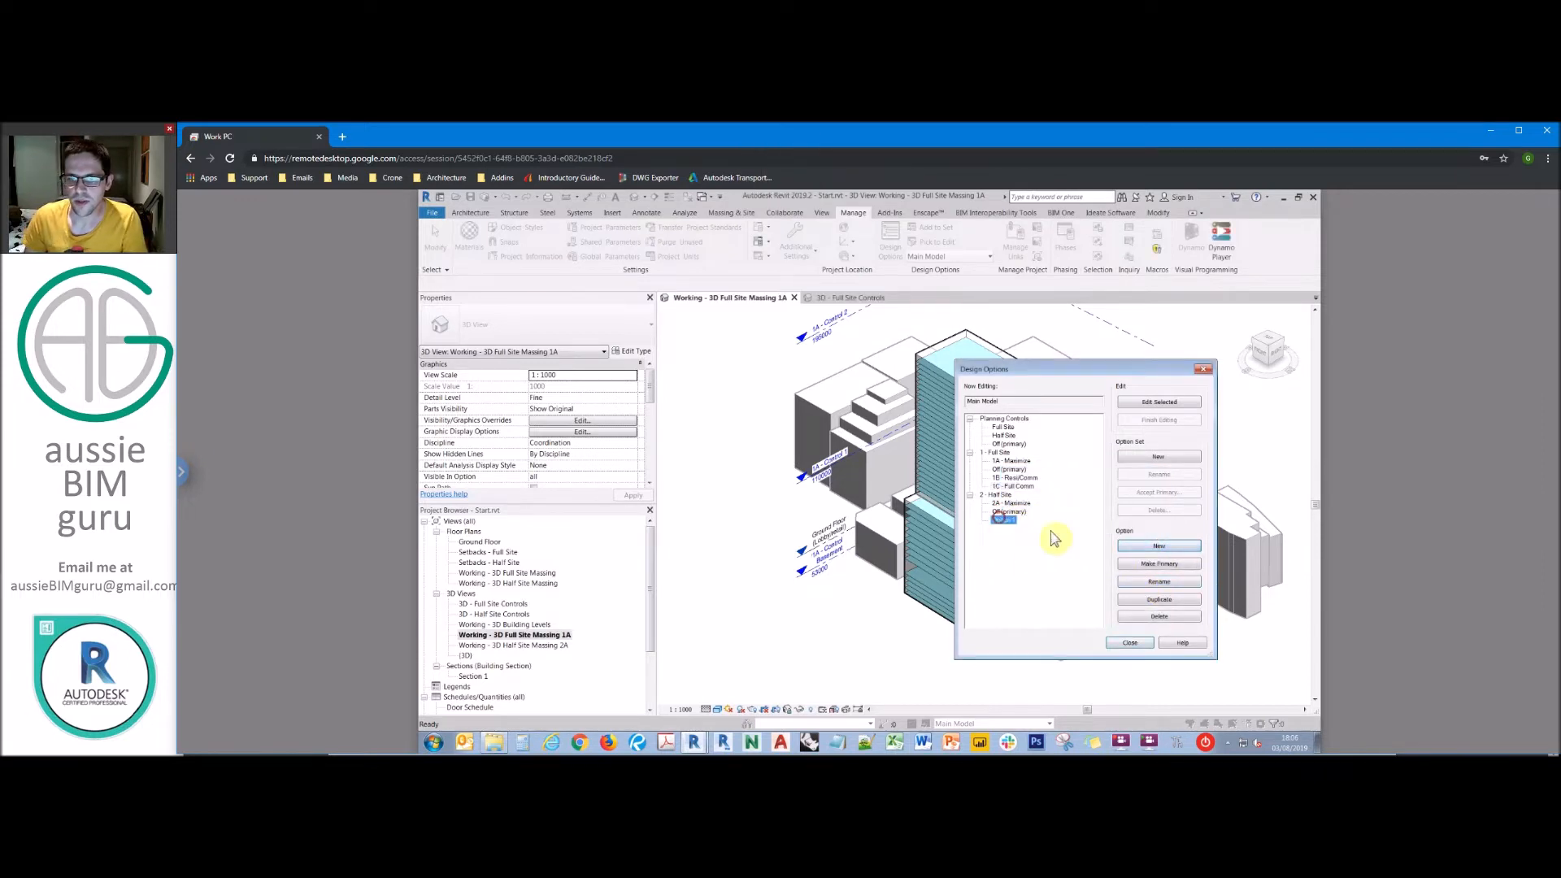
pyautogui.click(1159, 581)
pyautogui.write('2')
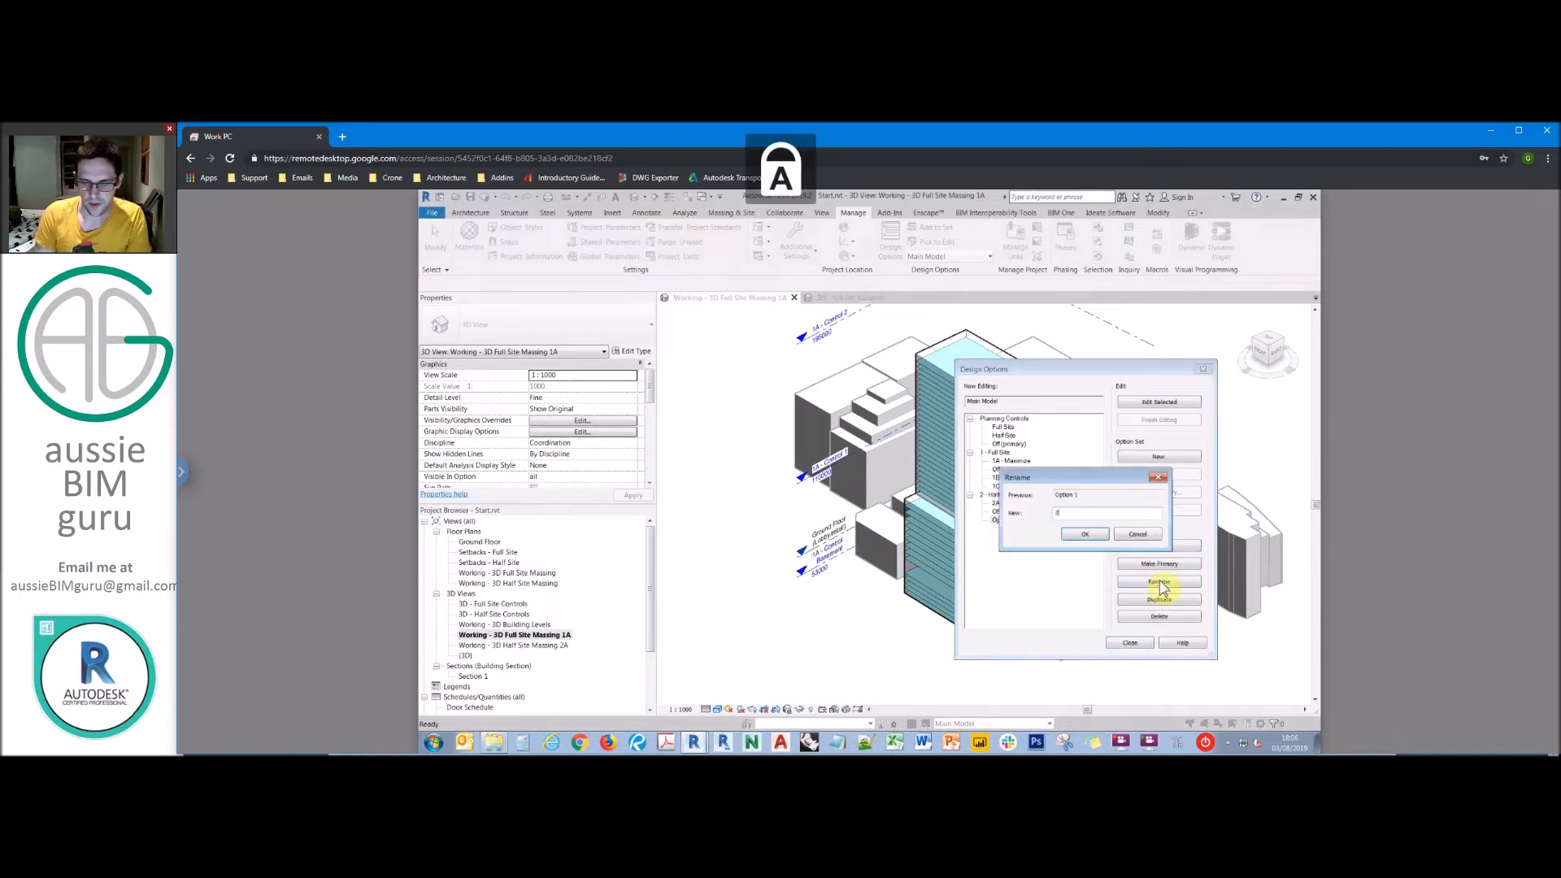
pyautogui.write('B - R')
pyautogui.press('capslock')
pyautogui.write('esi/C')
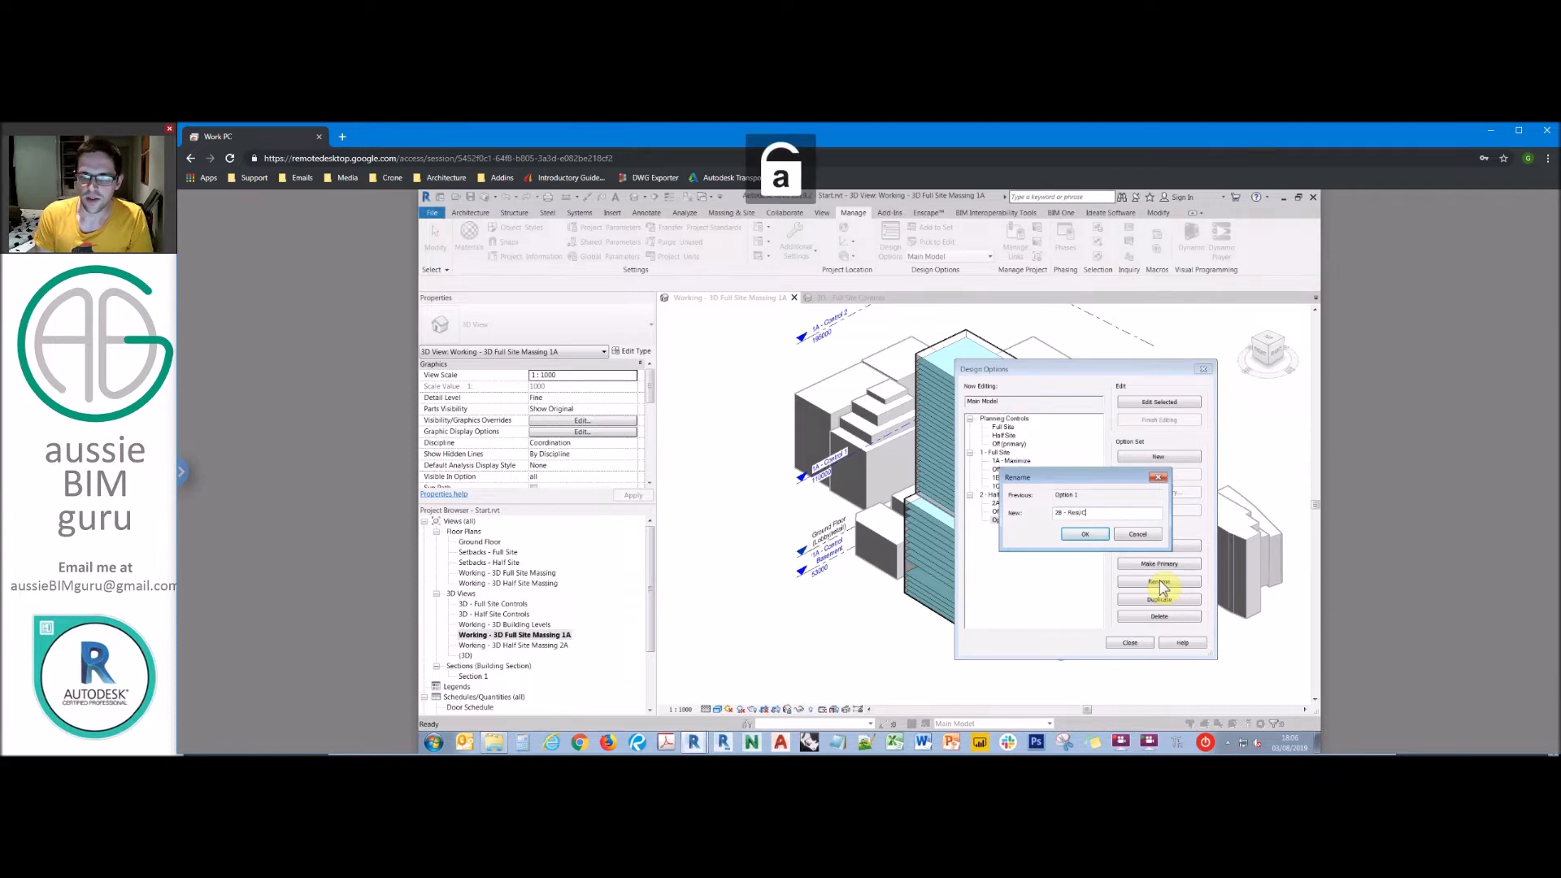
pyautogui.write('omm')
pyautogui.press('Return')
# Step: Add another option to the 2 - Half Site set, rename it 2C - Full Comm, and close the design options
pyautogui.click(1159, 546)
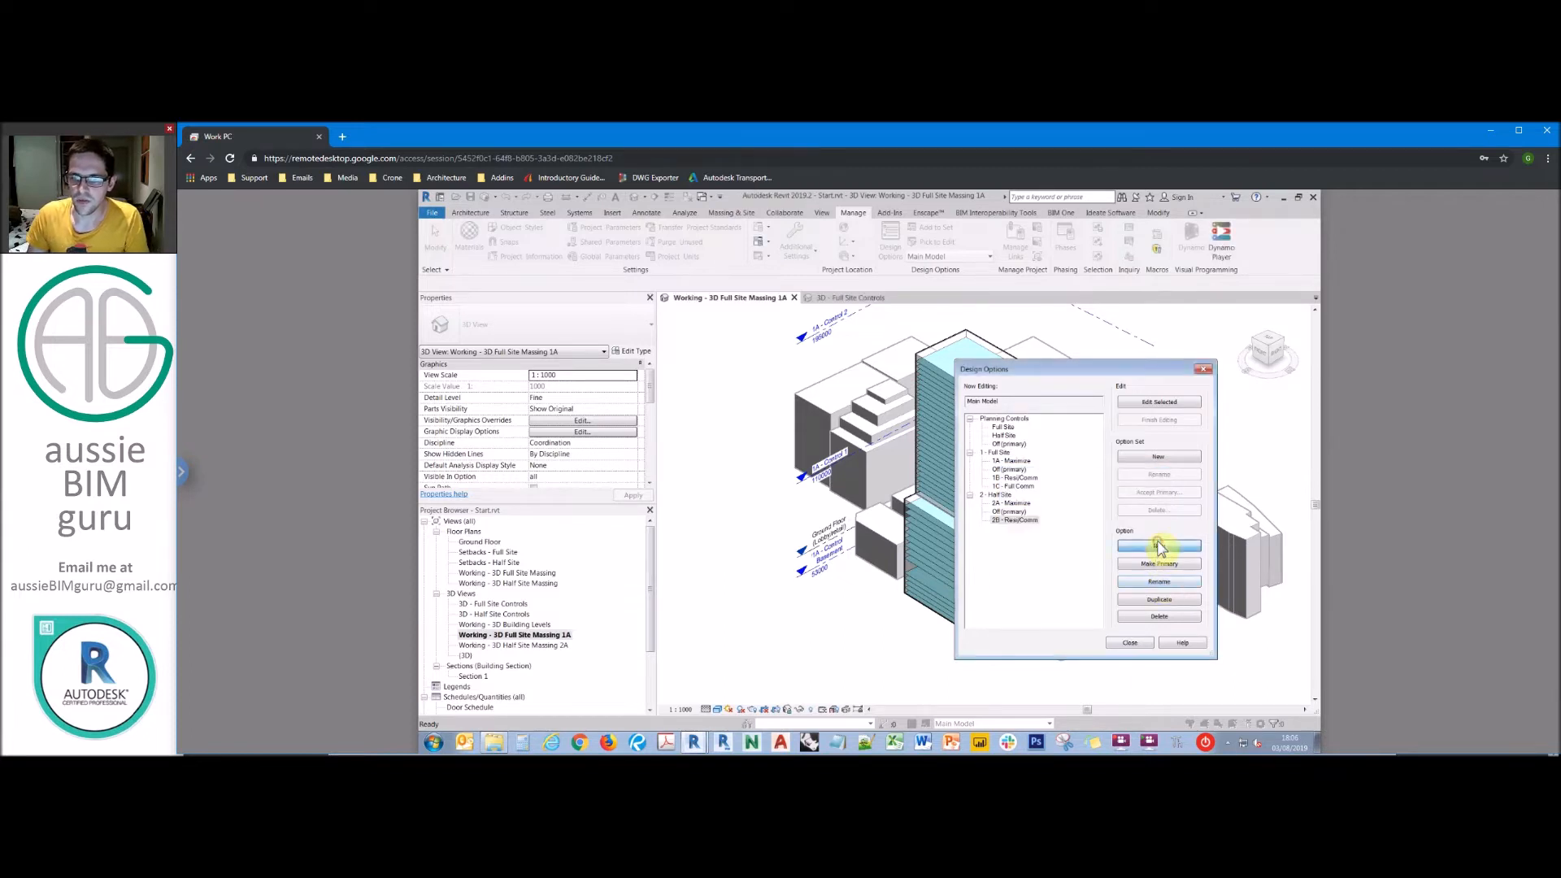
pyautogui.click(1002, 528)
pyautogui.click(1159, 581)
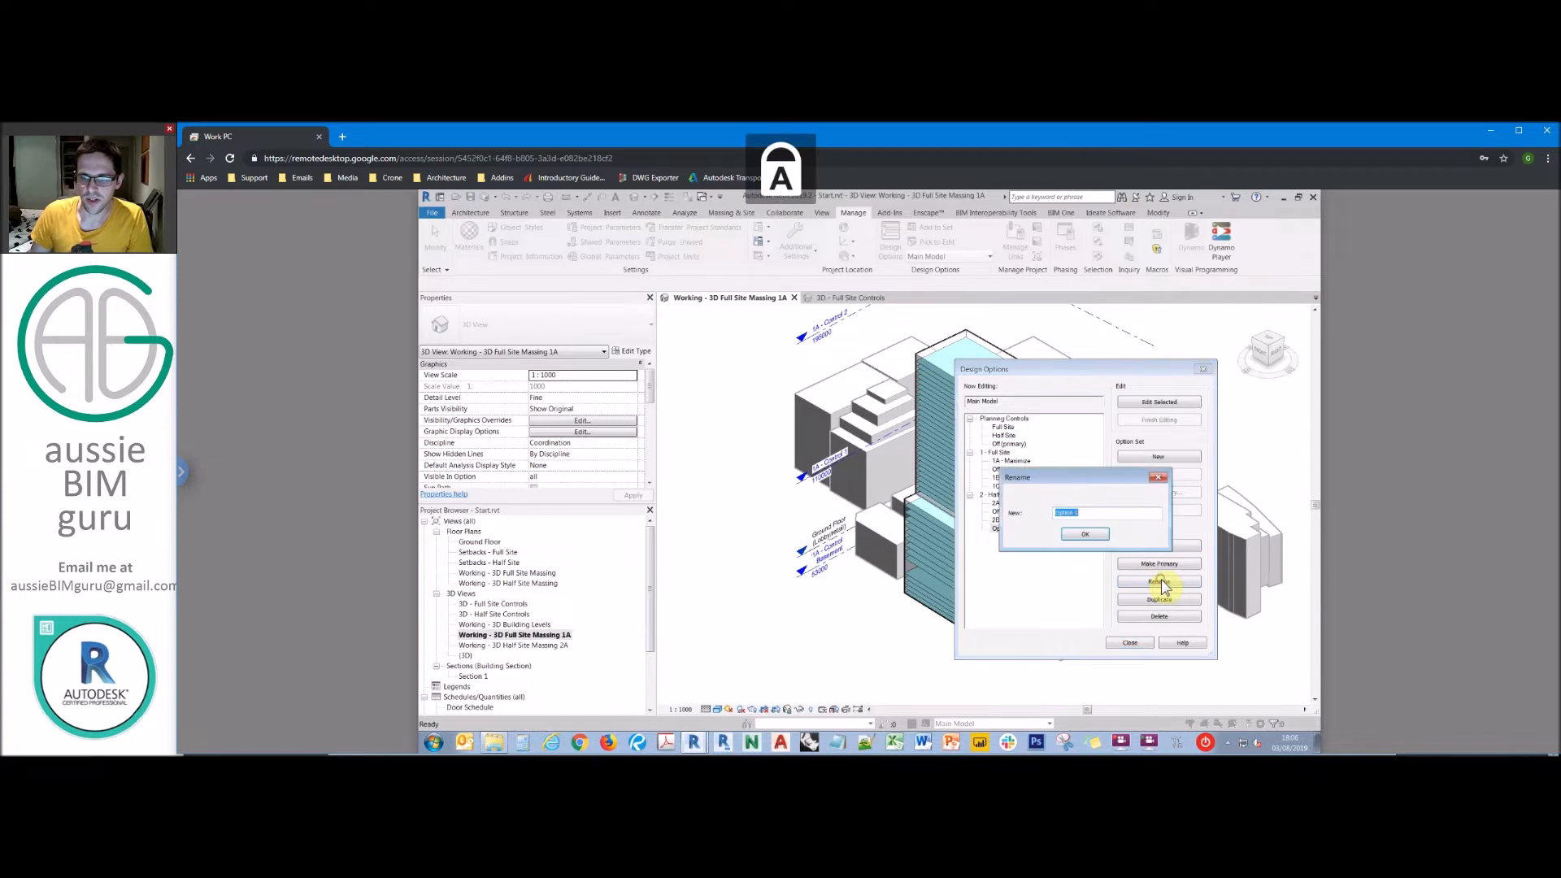
pyautogui.write('2C - C')
pyautogui.press('capslock')
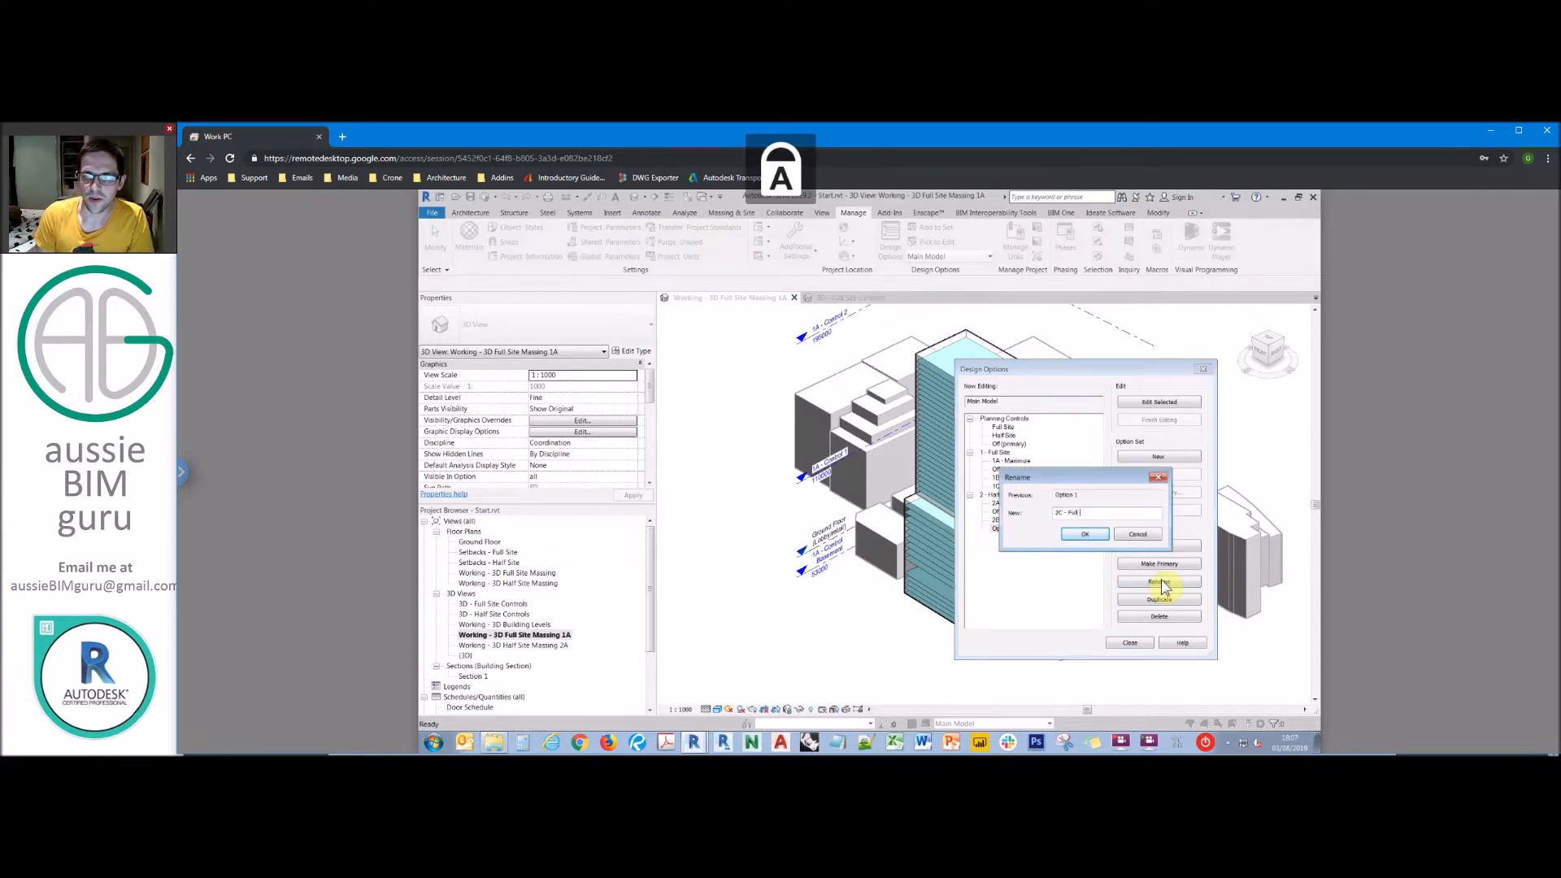
pyautogui.press('Return')
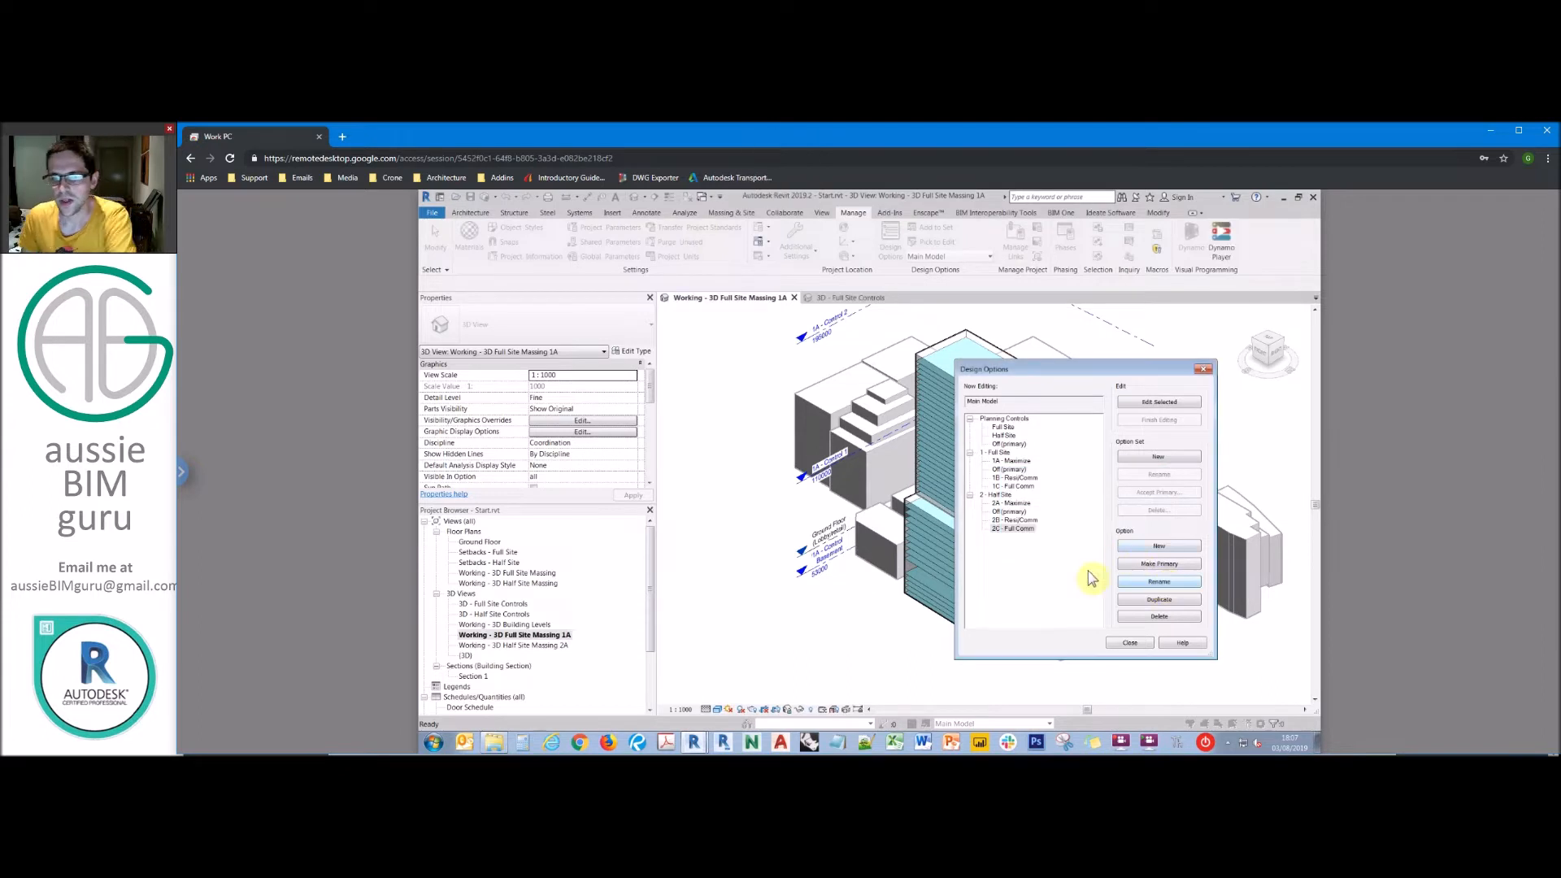
pyautogui.click(1130, 643)
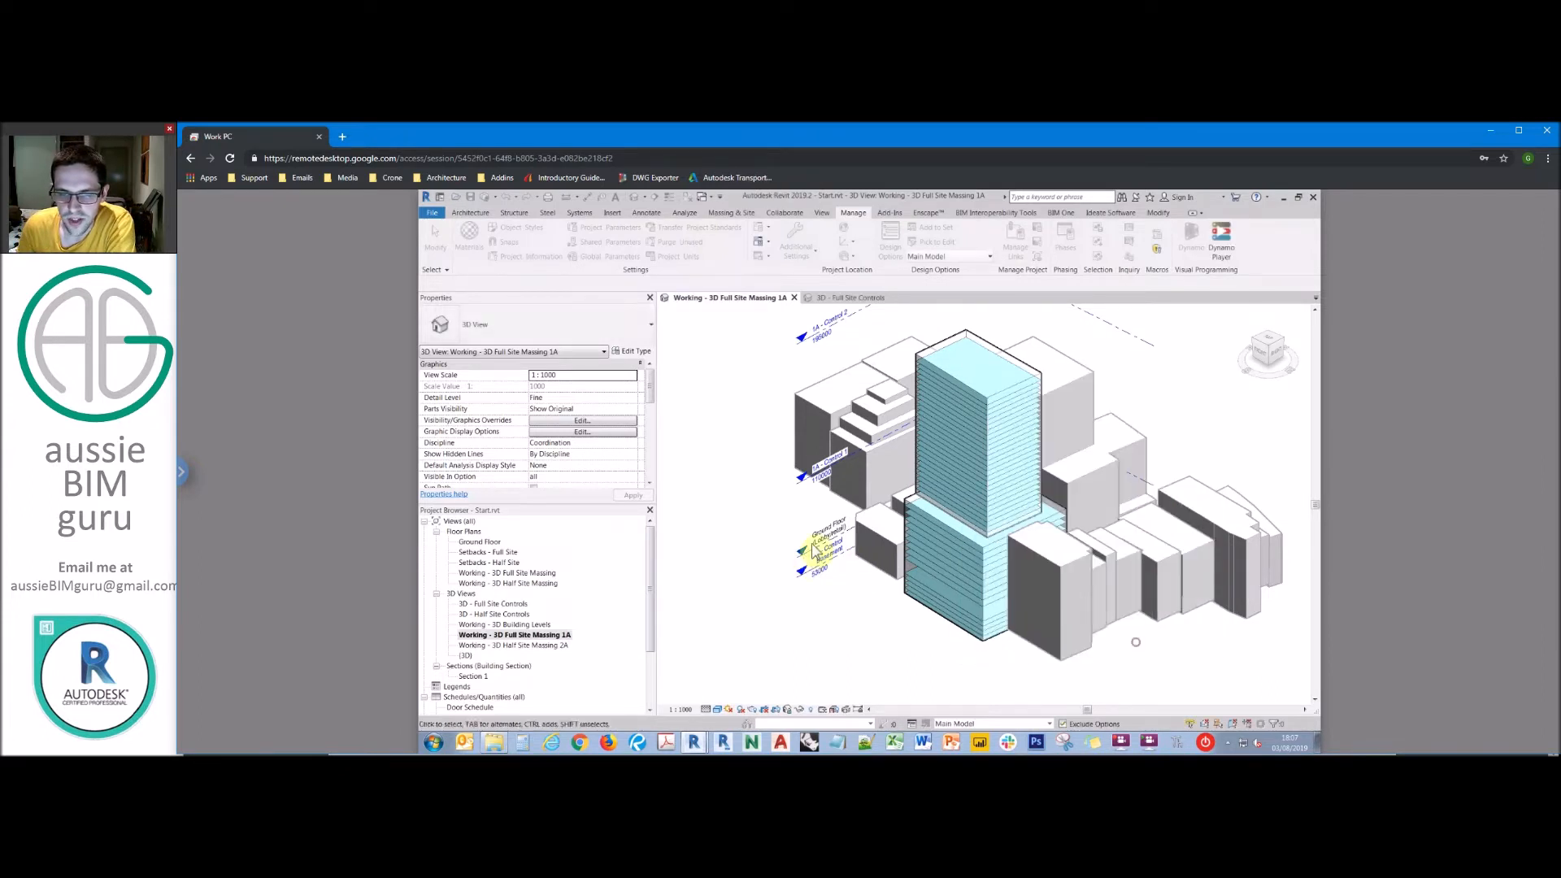
# Step: Duplicate the 3D view Working - 3D Full Site Massing 1A and rename the copy Working - 3D Full Site Massing 1B
pyautogui.click(540, 635)
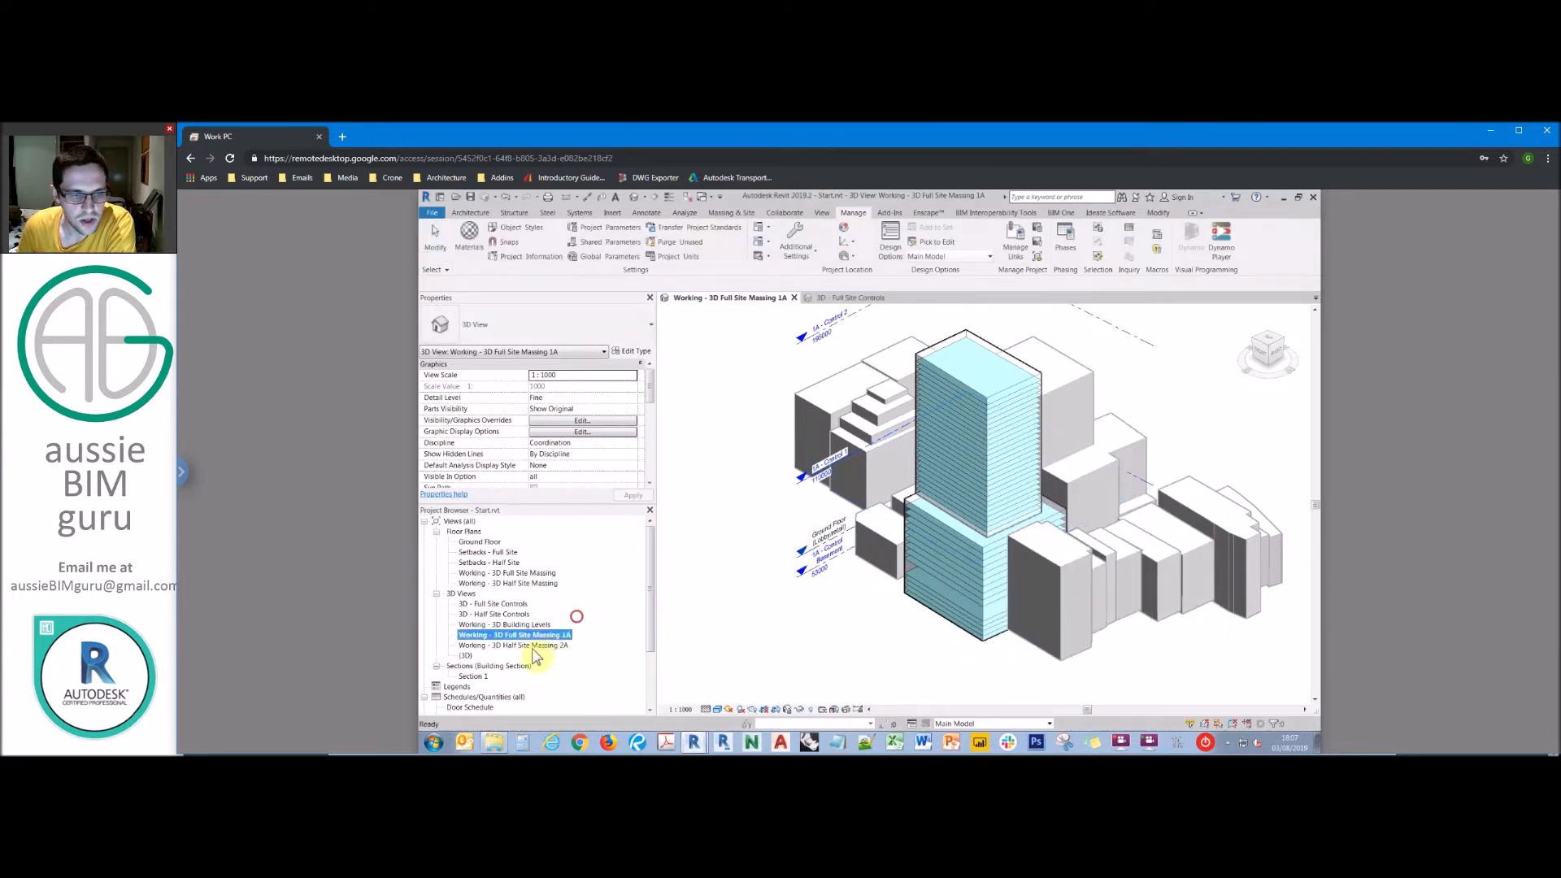
pyautogui.rightClick(547, 633)
pyautogui.moveTo(672, 478)
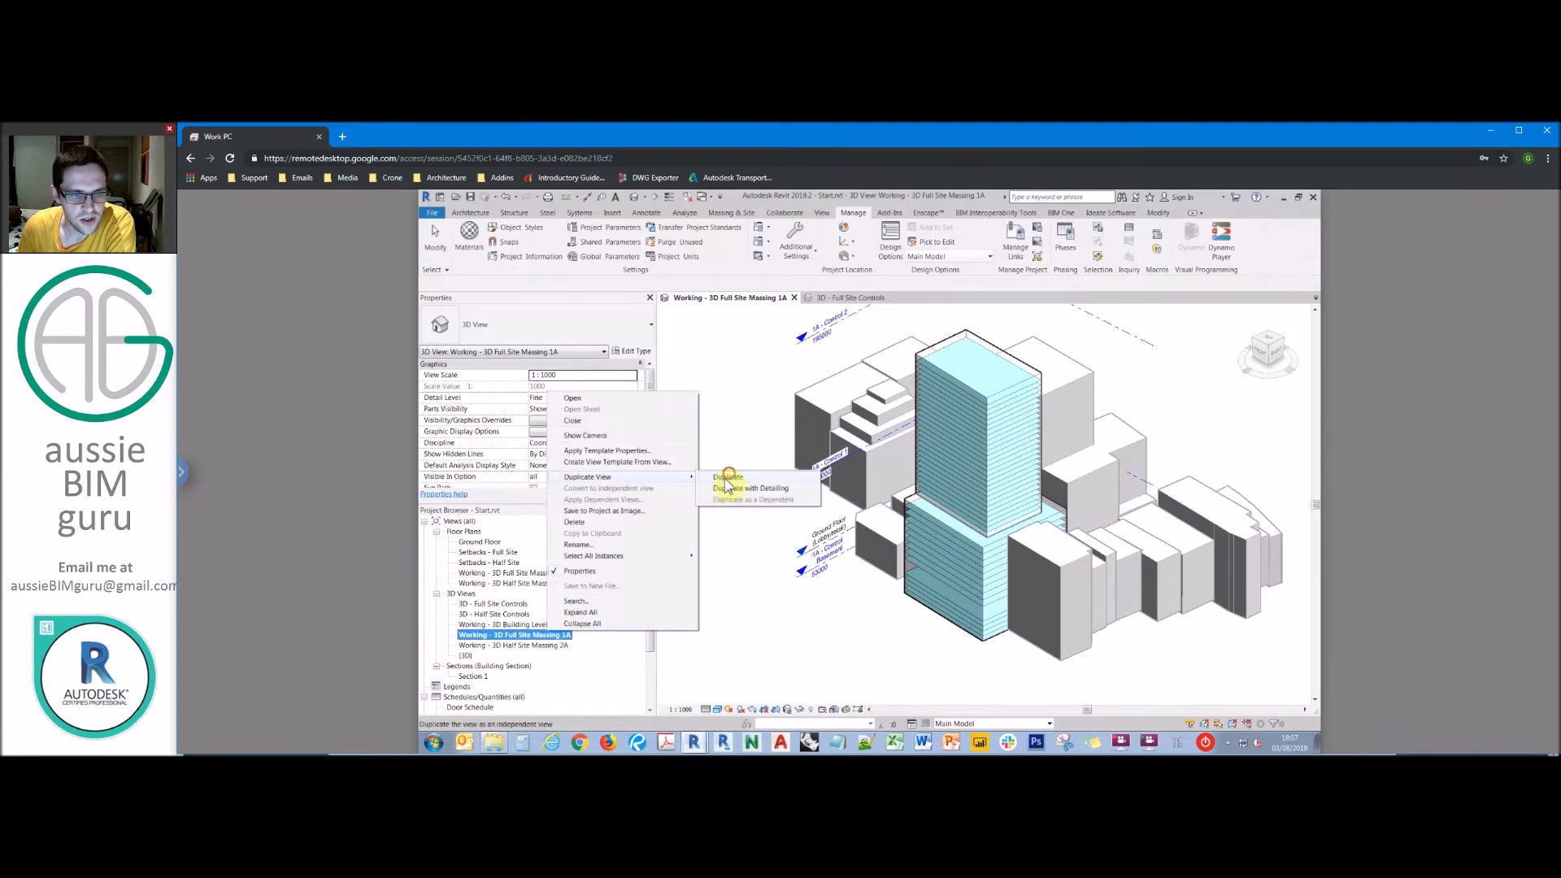
pyautogui.click(722, 479)
pyautogui.moveTo(653, 377); pyautogui.dragTo(642, 454)
pyautogui.click(622, 454)
pyautogui.press('capslock')
pyautogui.press('Return')
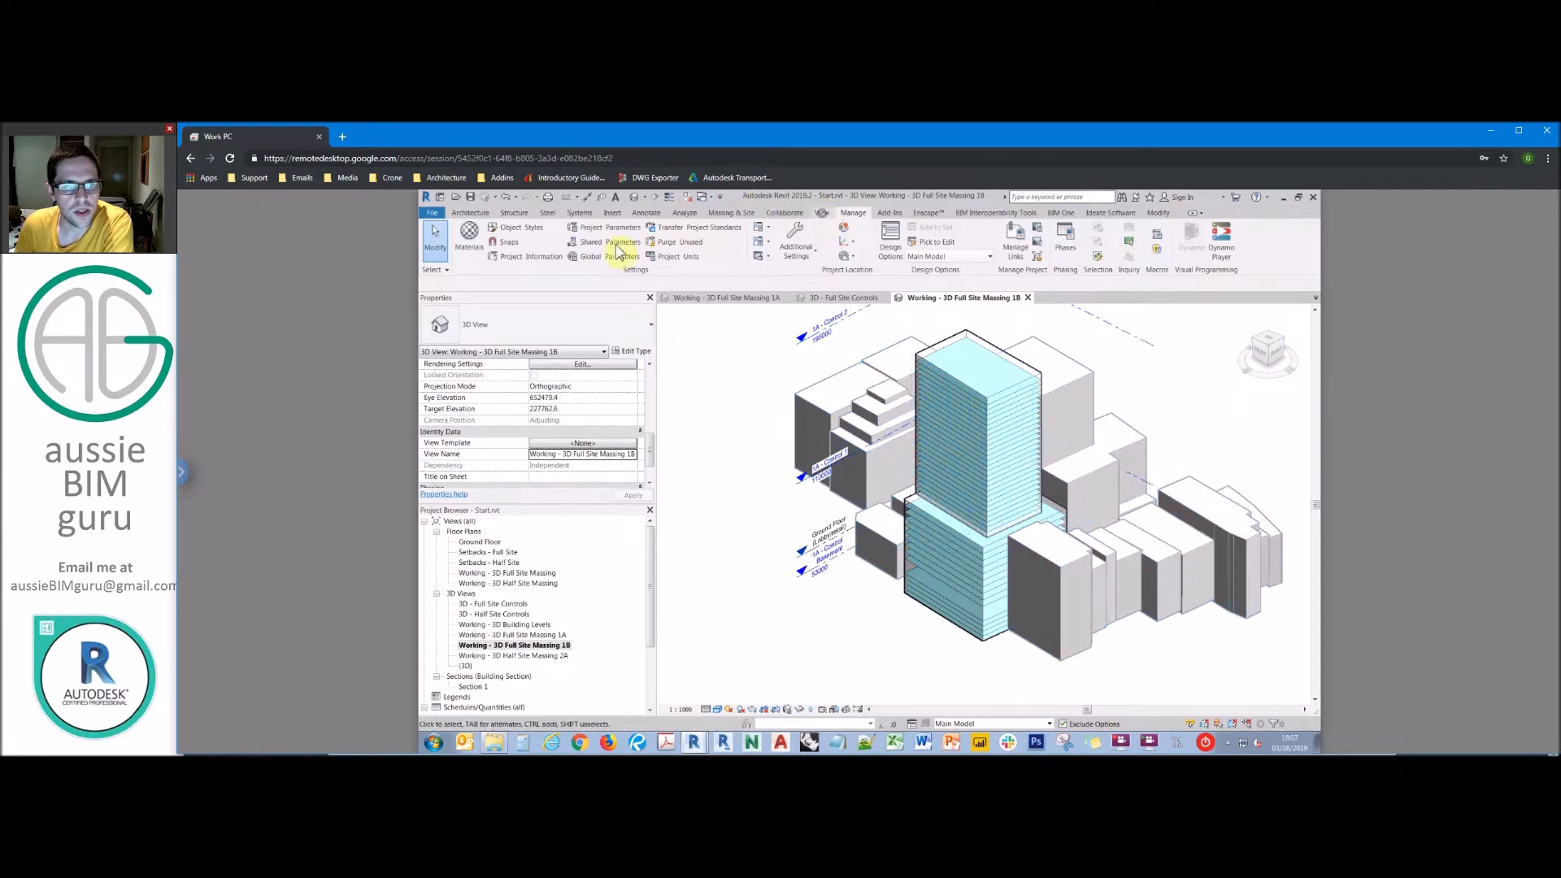
# Step: Duplicate the Levels_Not-1A view filter as Levels_Not-1B and set its "does not begin with" type name rule to 1B
pyautogui.click(520, 243)
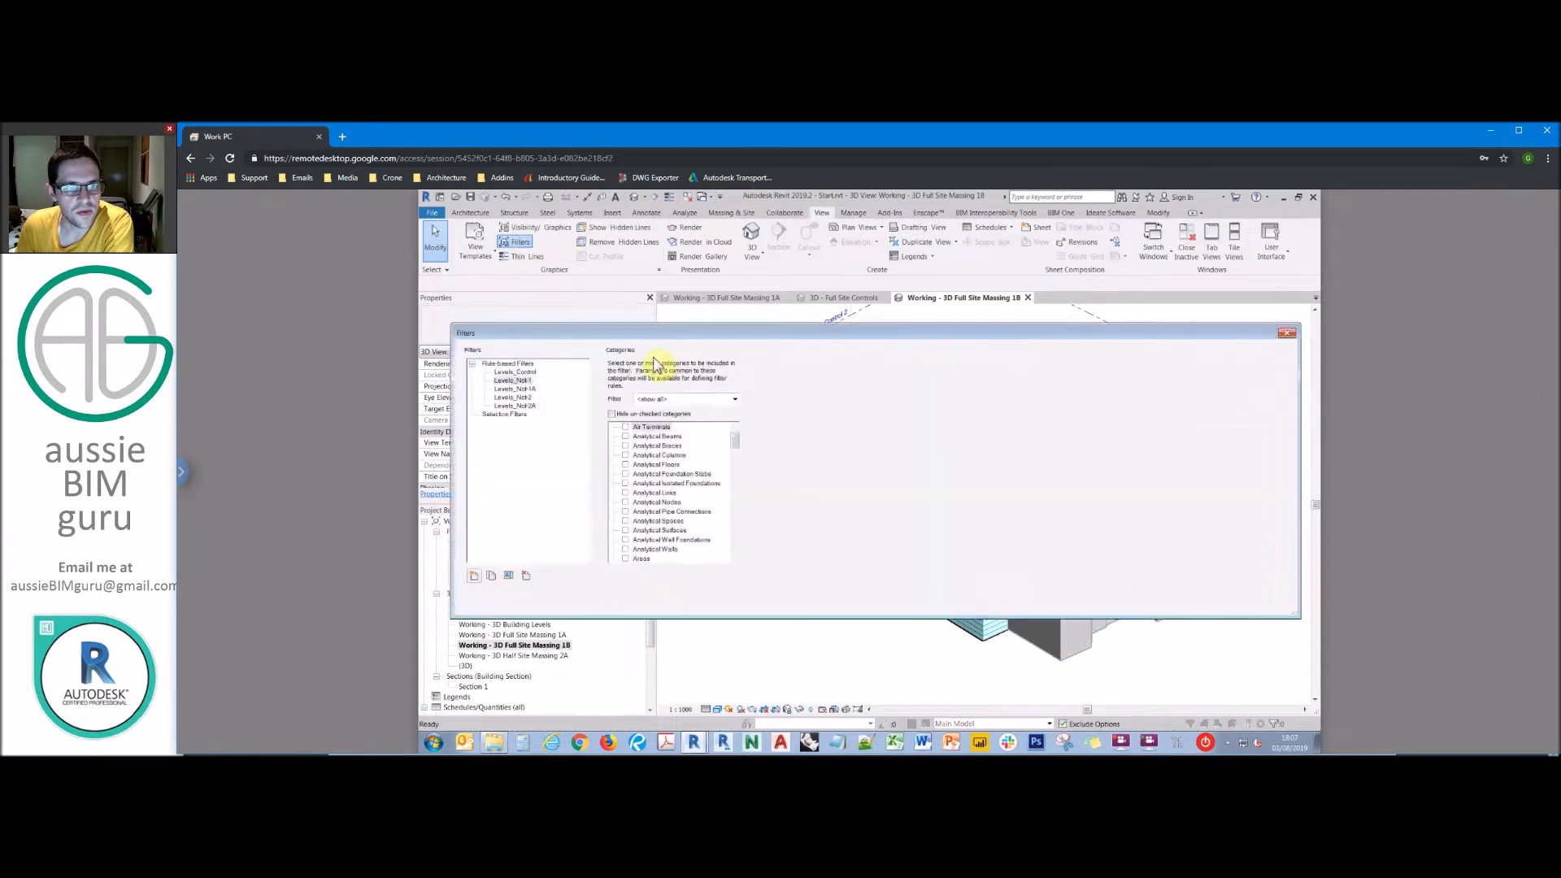
pyautogui.click(521, 380)
pyautogui.click(514, 389)
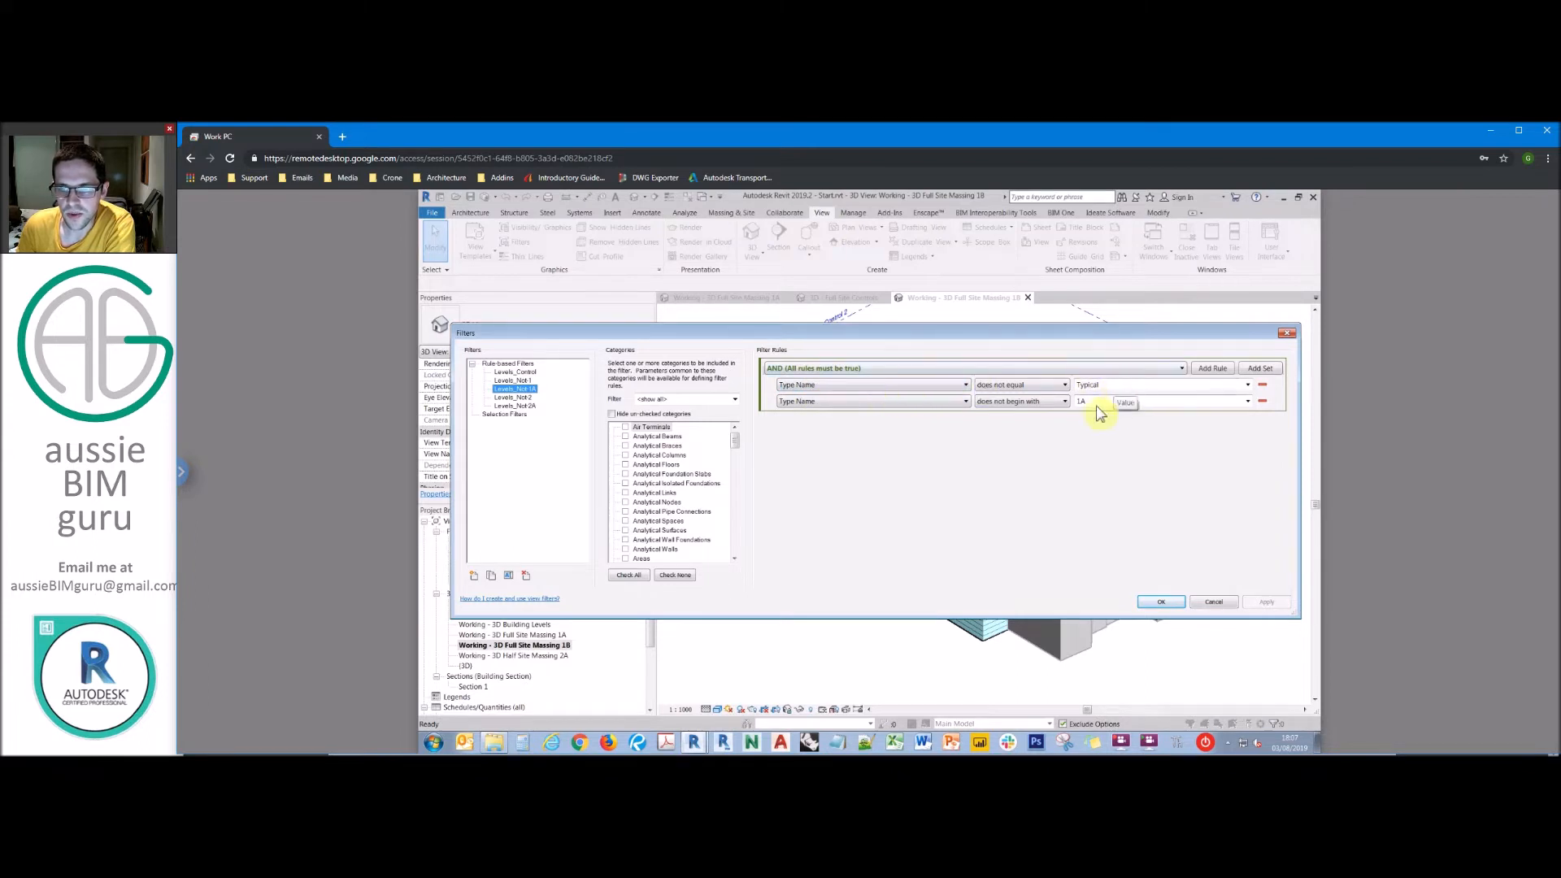
pyautogui.click(491, 575)
pyautogui.click(534, 397)
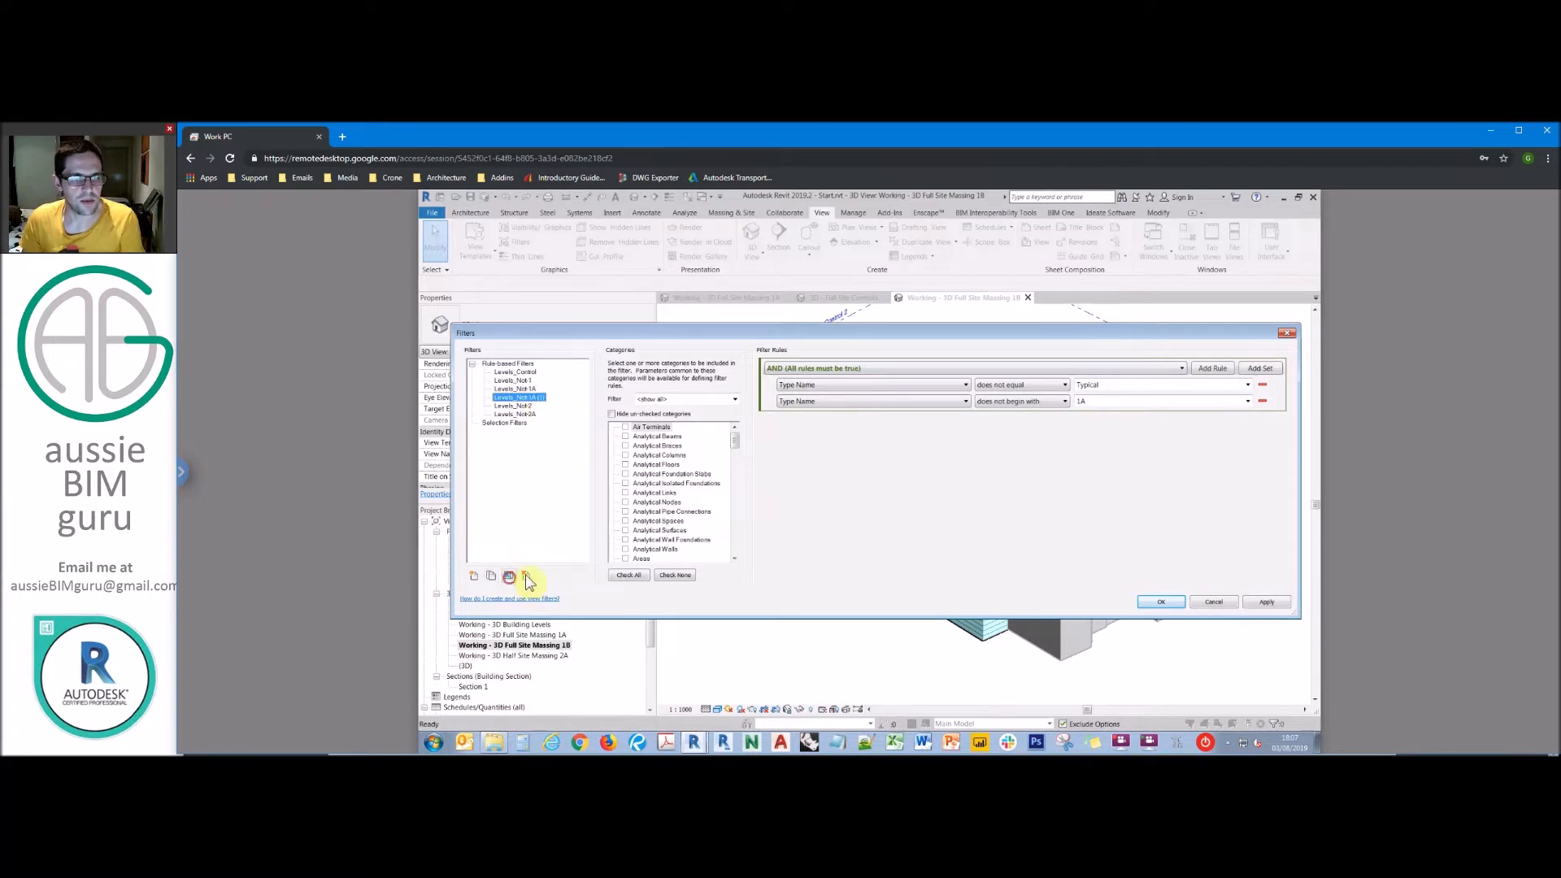
pyautogui.click(509, 575)
pyautogui.doubleClick(878, 477)
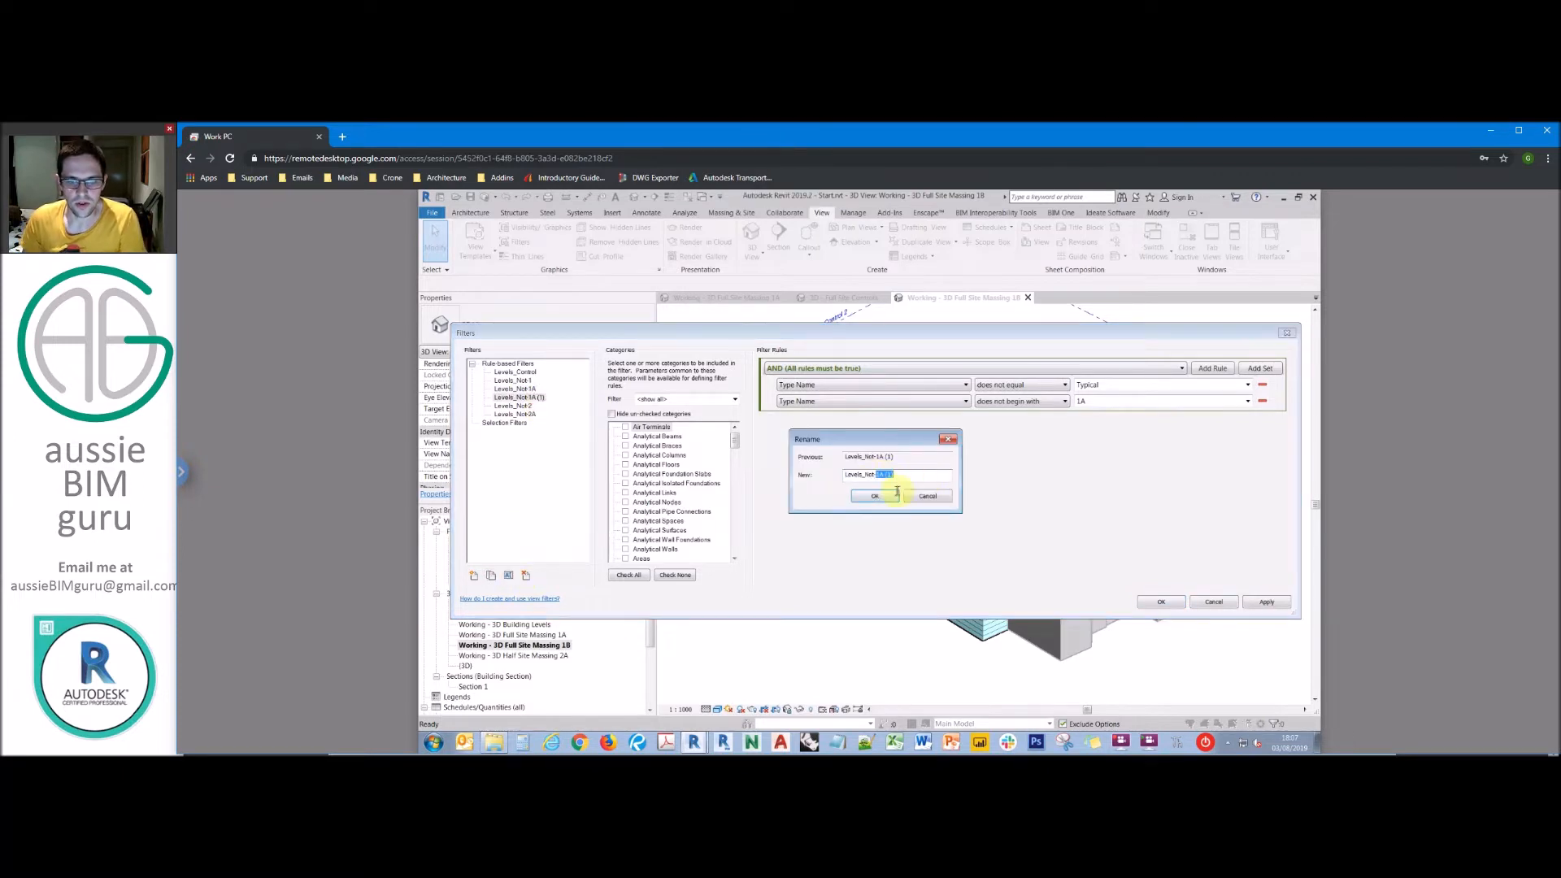
pyautogui.press('capslock')
pyautogui.write('B')
pyautogui.press('Return')
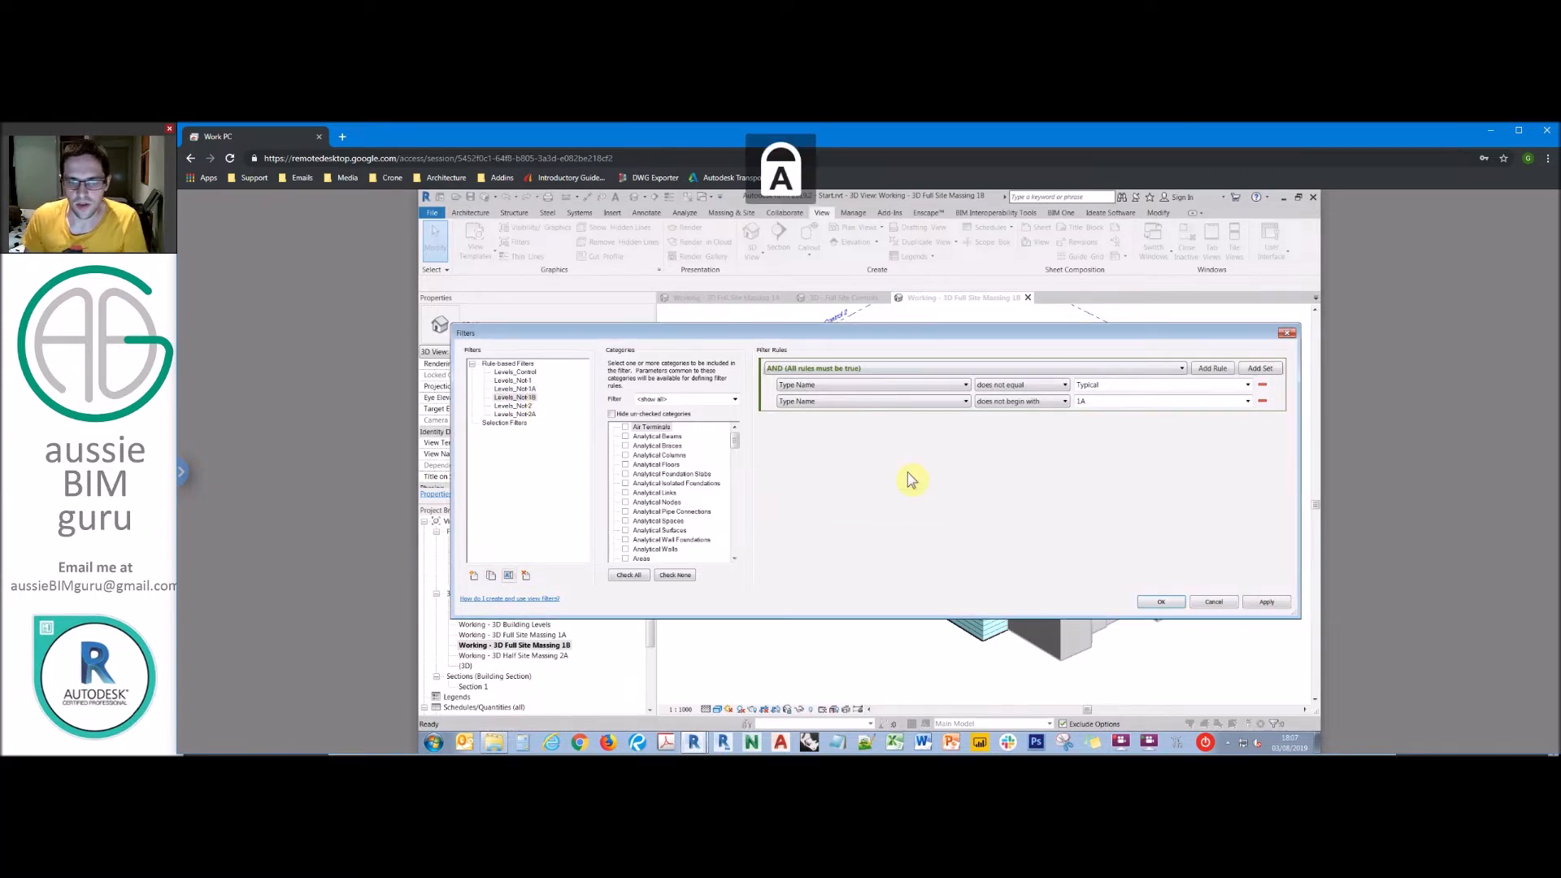
pyautogui.click(1110, 402)
pyautogui.write('B')
# Step: Duplicate the Levels_Not-1B filter as Levels_Not-1C, edit its "does not begin with" rule value, and accept the filter changes
pyautogui.click(517, 398)
pyautogui.click(495, 575)
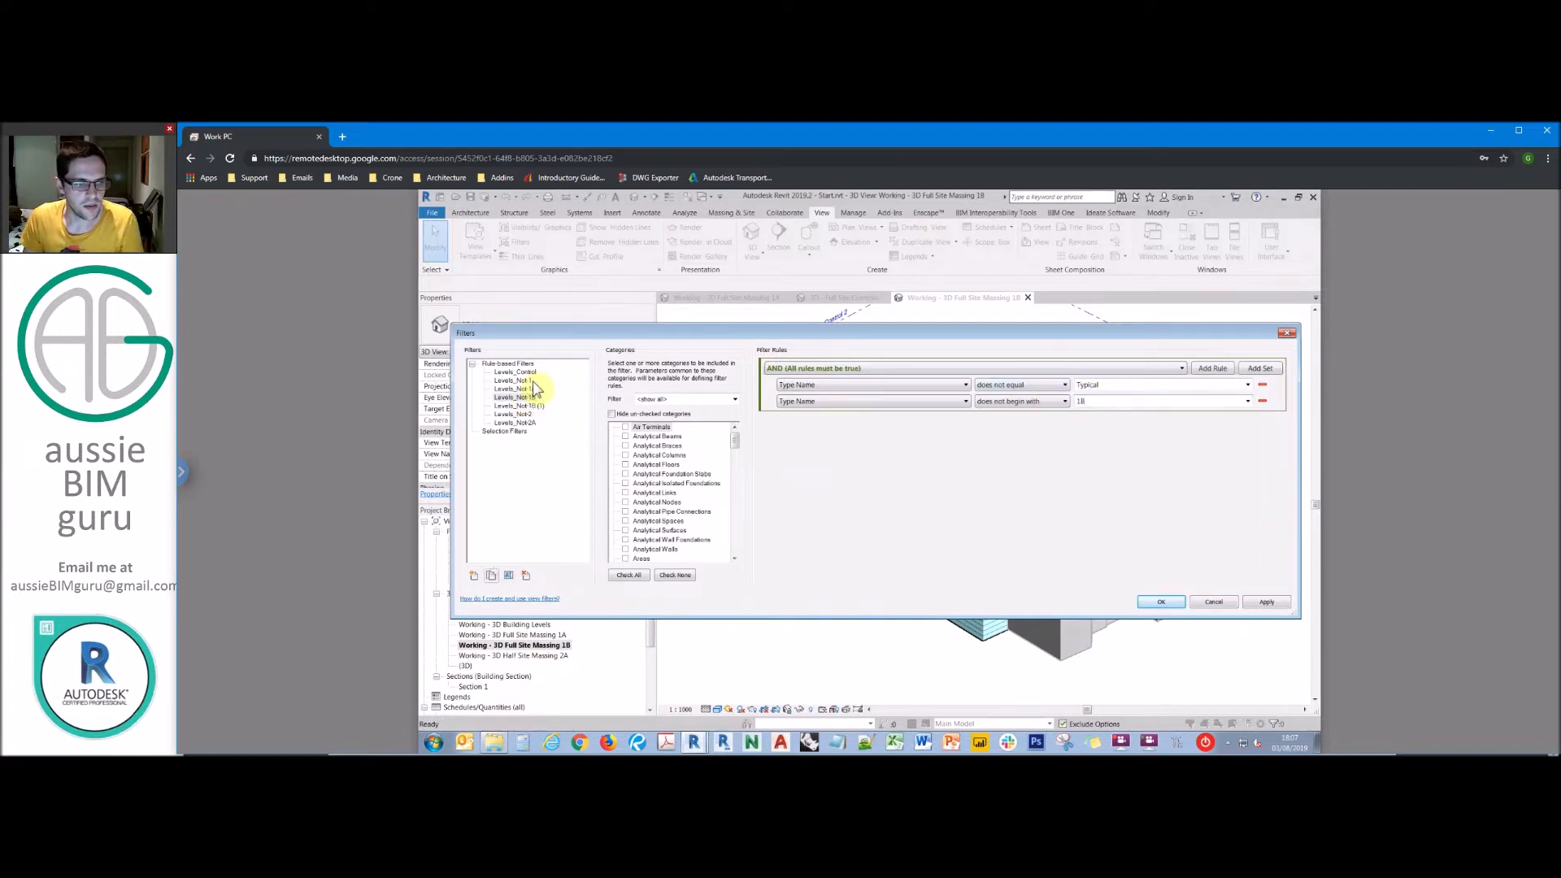
pyautogui.click(521, 405)
pyautogui.click(508, 575)
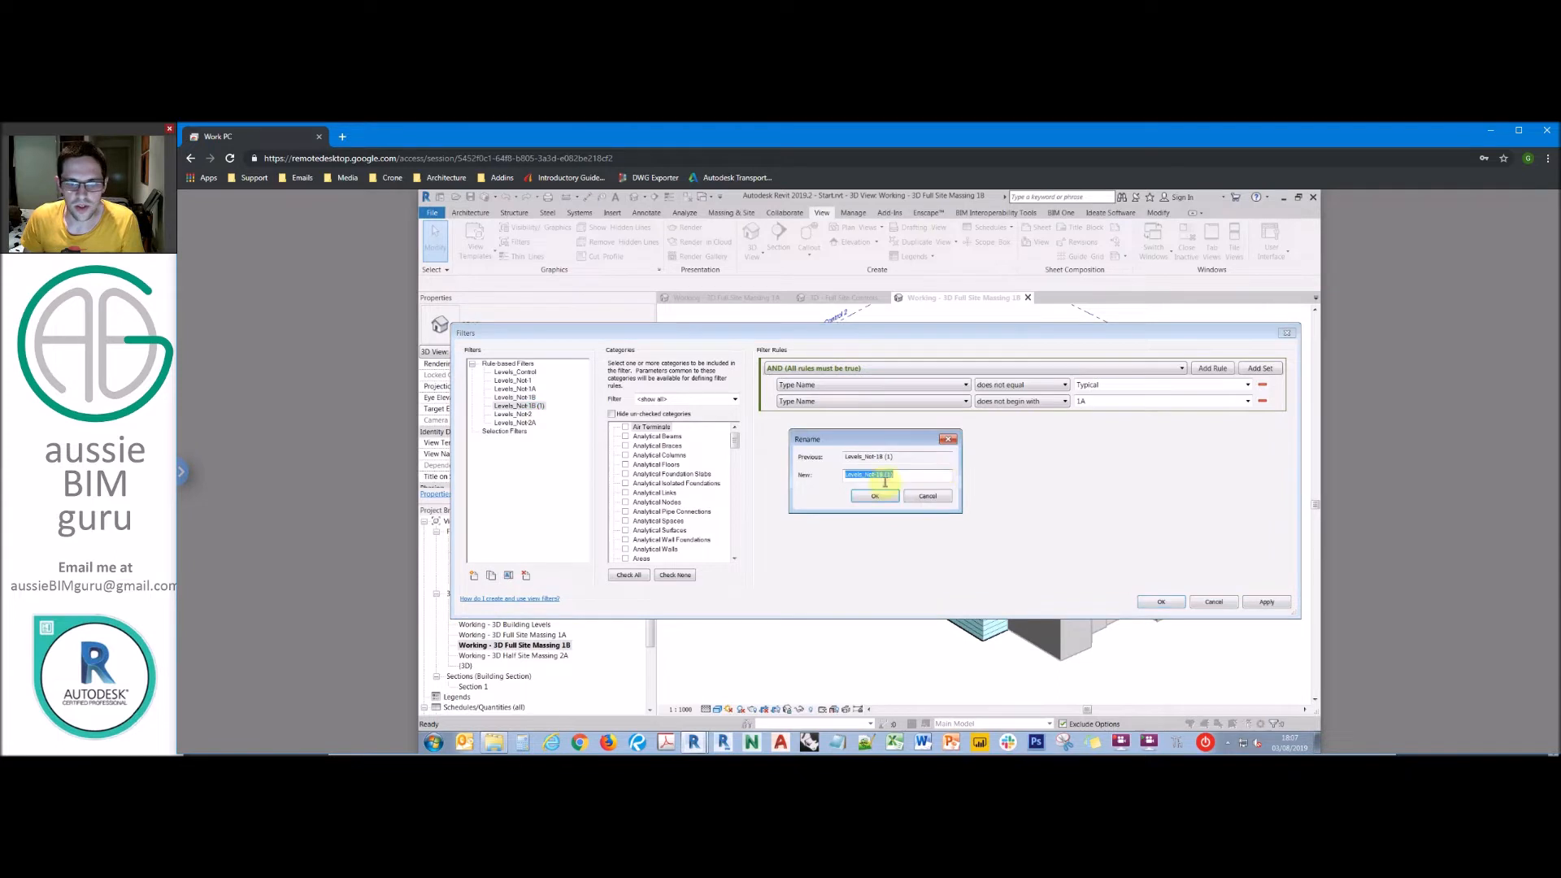
pyautogui.click(876, 496)
pyautogui.click(1130, 399)
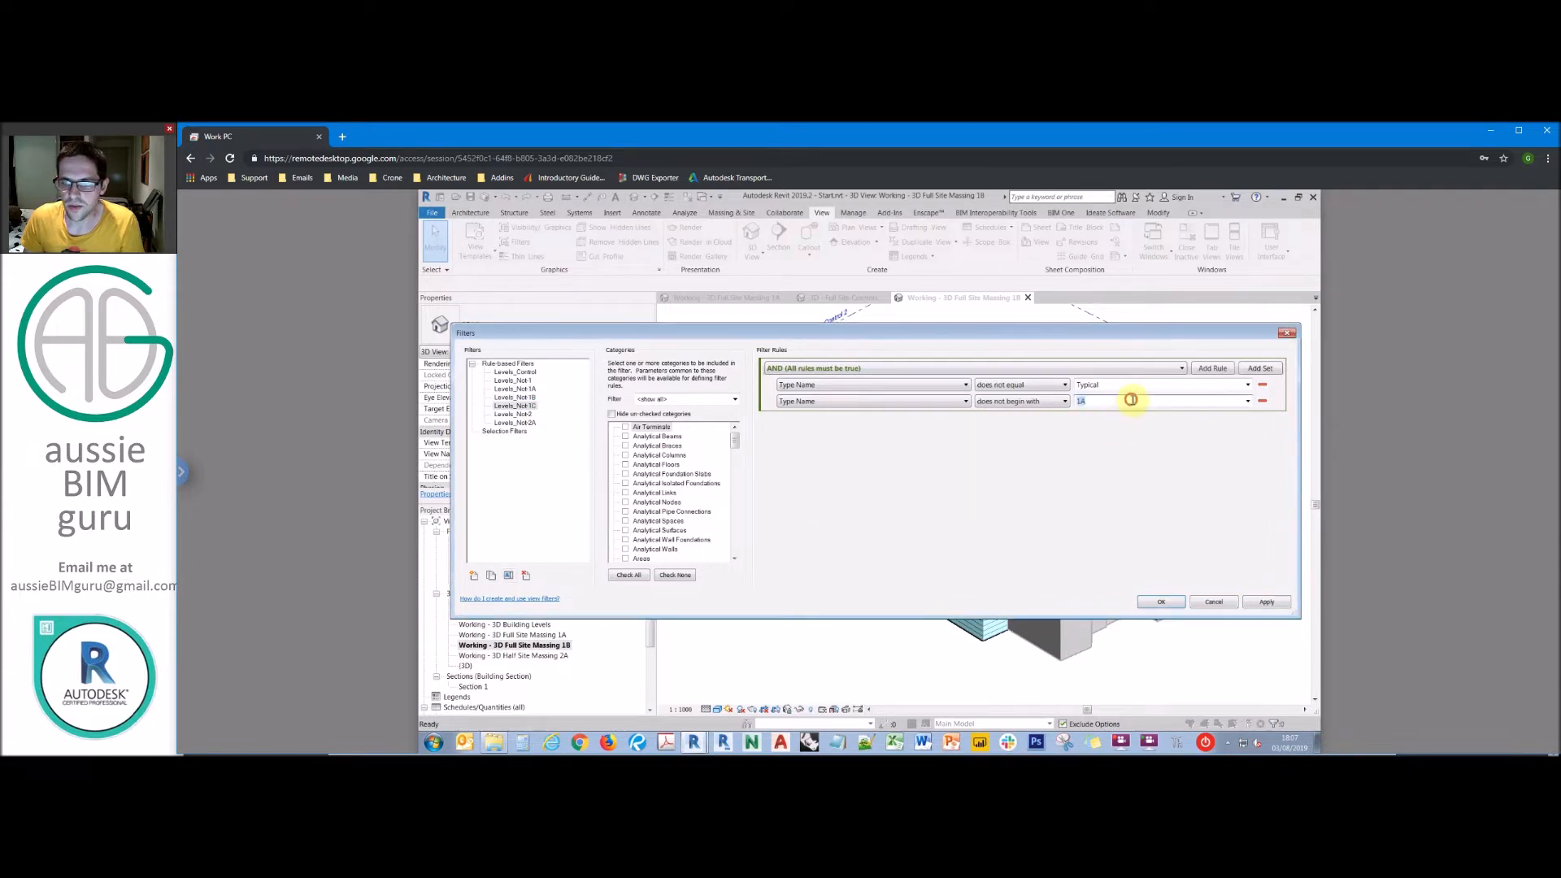
pyautogui.click(1161, 602)
# Step: Add the Levels_Not-1B filter to the visibility overrides of the Full Site Massing 1B view and turn off its visibility
pyautogui.click(569, 644)
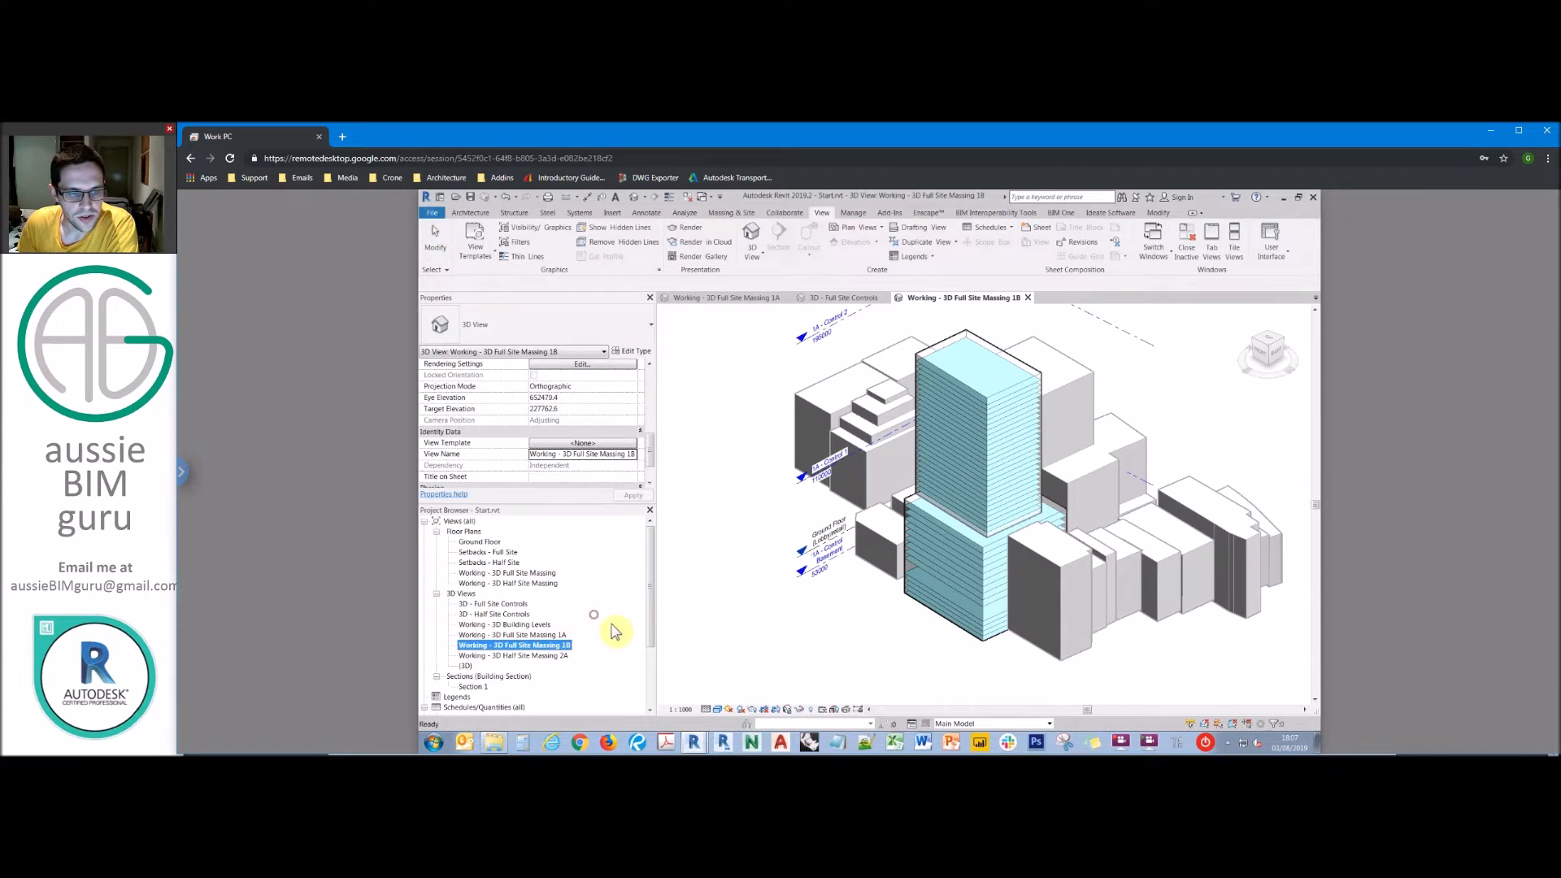
pyautogui.click(730, 557)
pyautogui.press('v')
pyautogui.press('g')
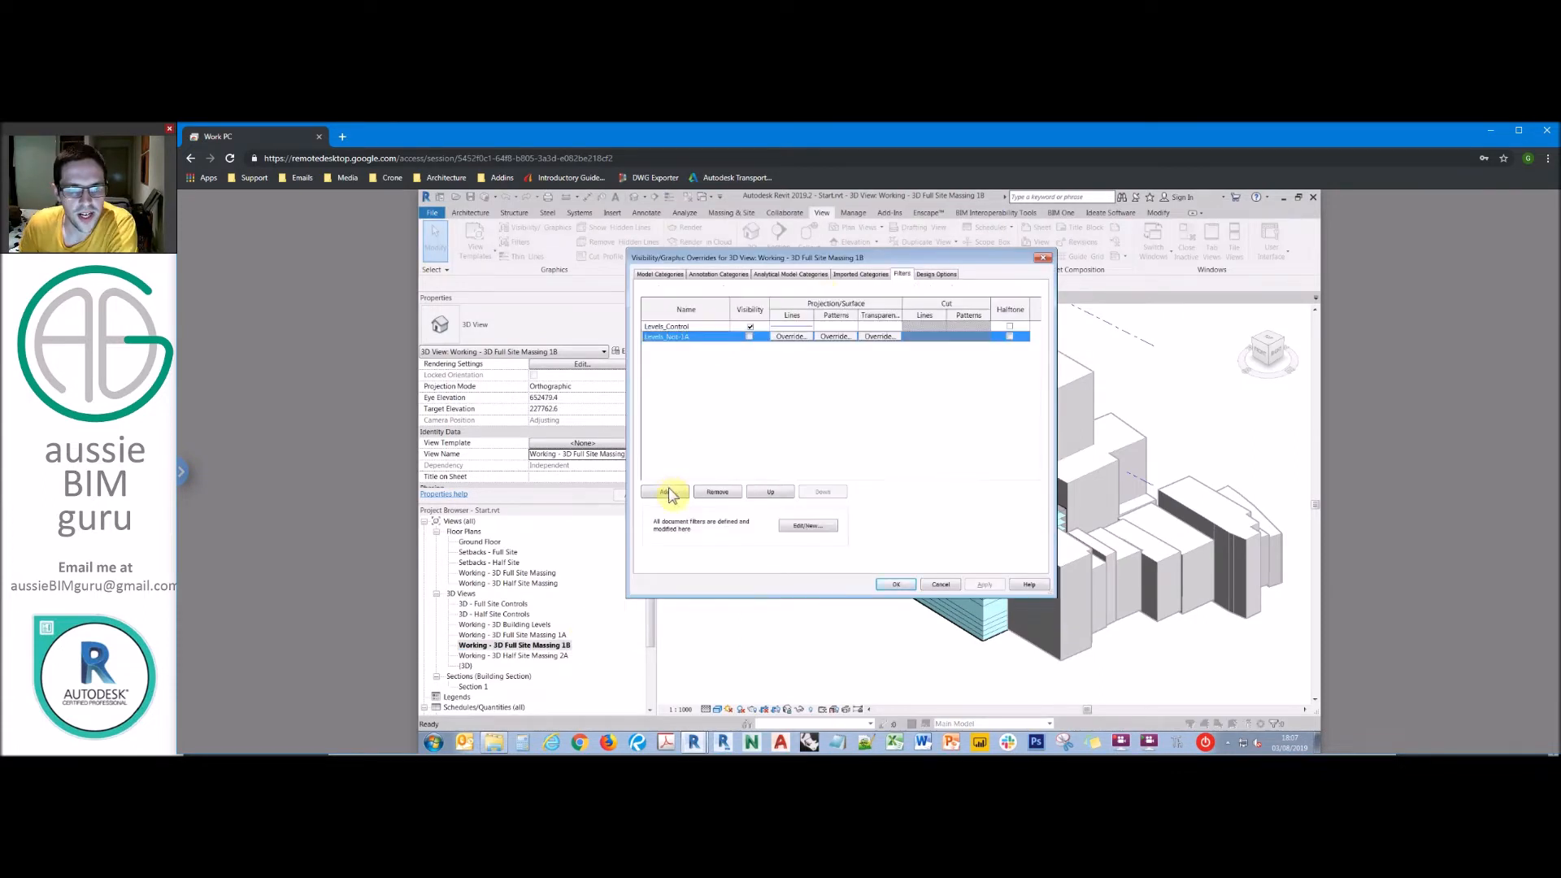
pyautogui.click(665, 491)
pyautogui.click(990, 411)
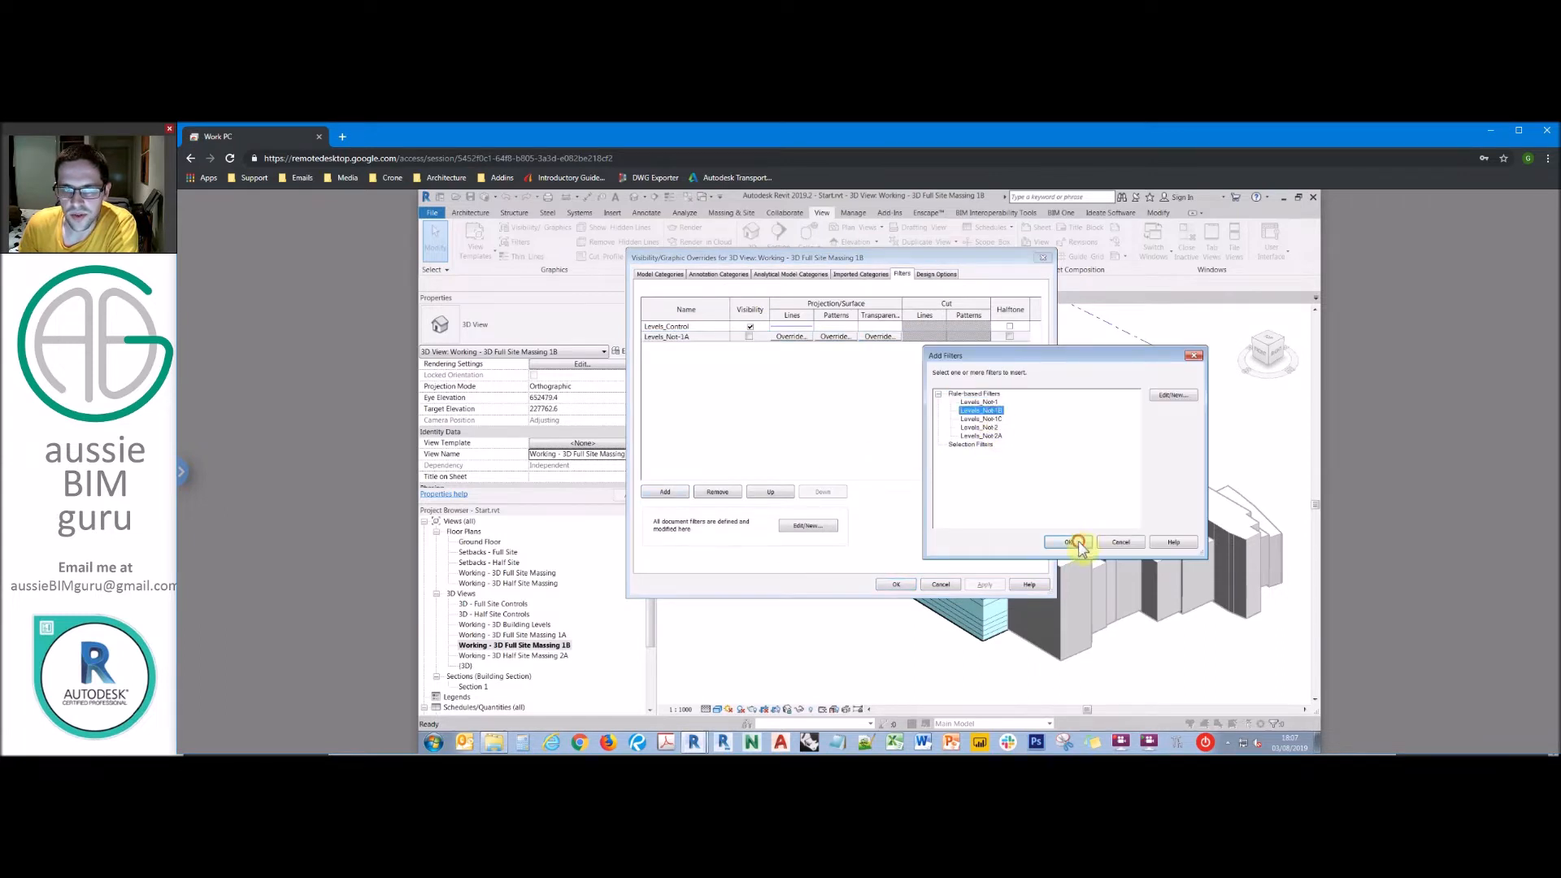
pyautogui.click(1075, 542)
pyautogui.click(735, 348)
# Step: Remove the Levels_Not-1A filter from the Full Site Massing 1B view and apply the overrides
pyautogui.click(697, 337)
pyautogui.click(732, 491)
pyautogui.click(892, 585)
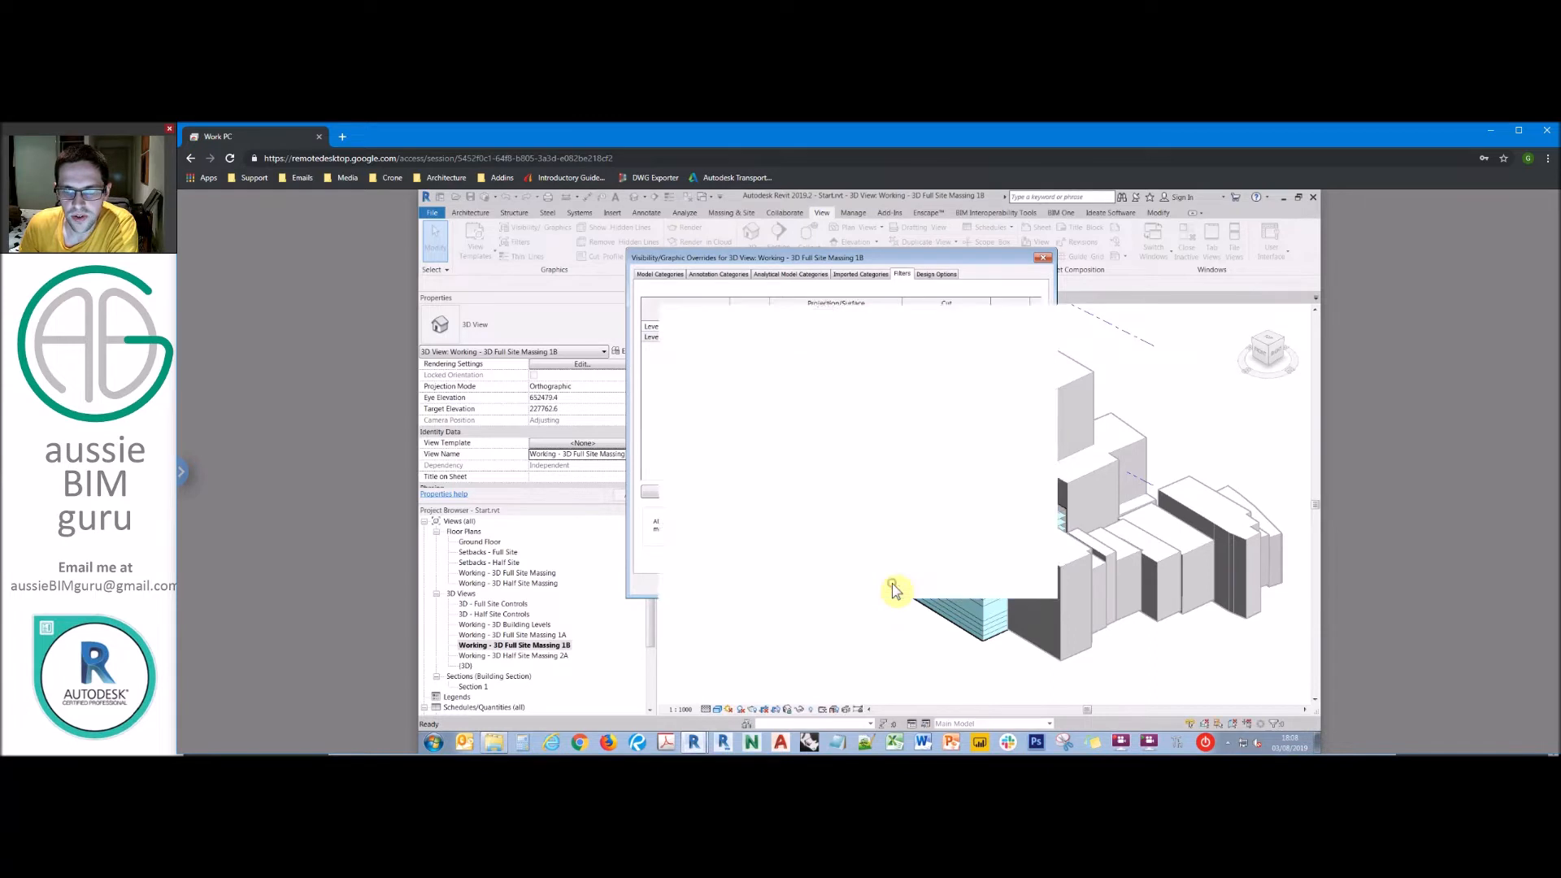
# Step: Open the Full Site Massing 1A view and copy its three 1A control levels to the clipboard
pyautogui.doubleClick(520, 635)
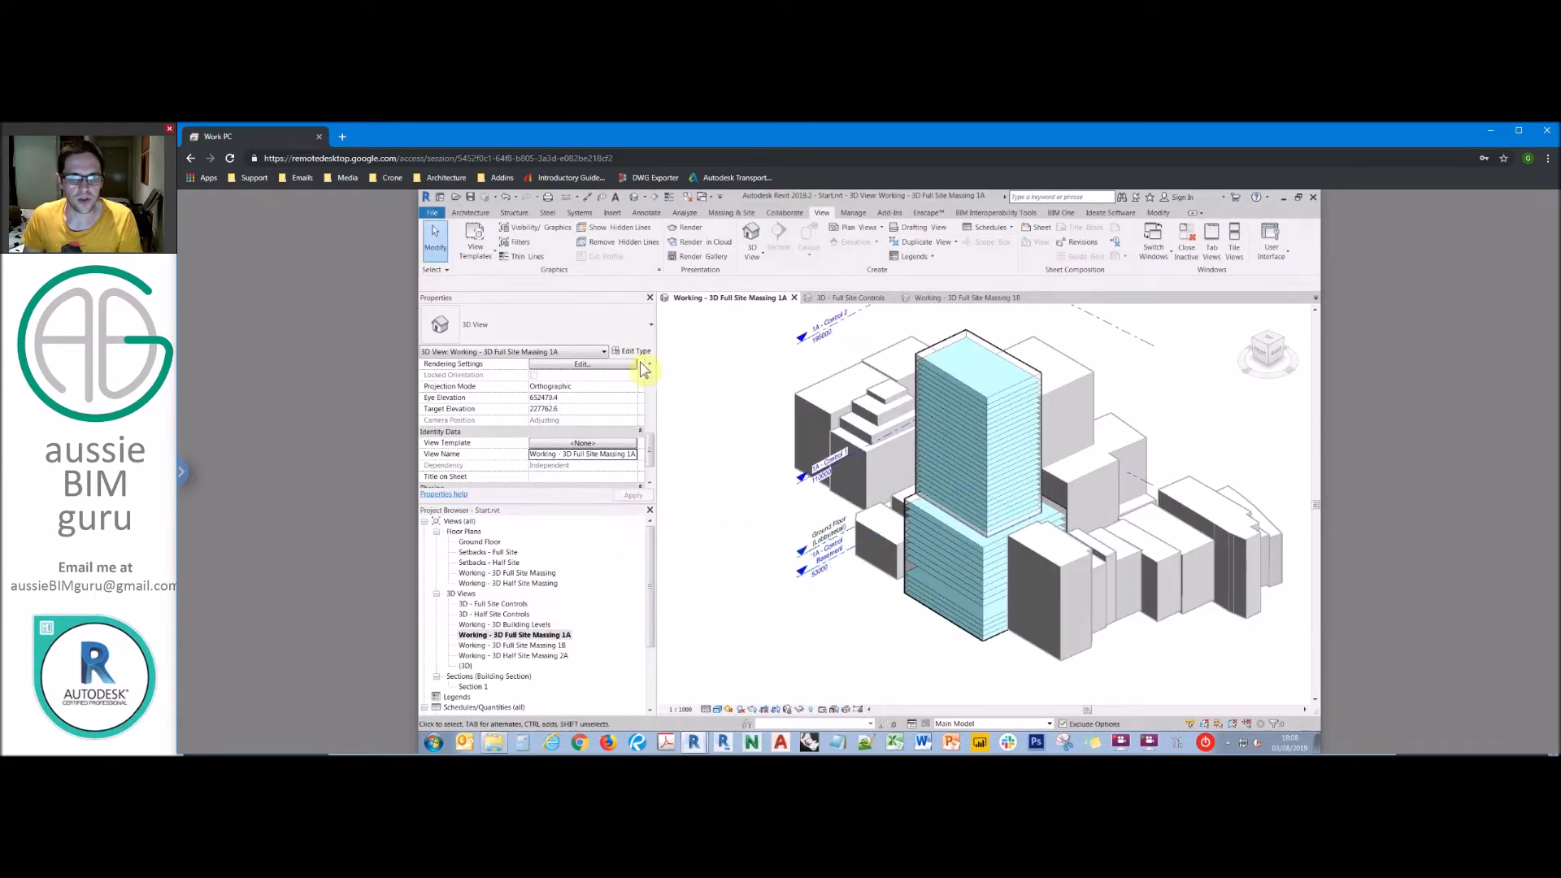
pyautogui.click(807, 338)
pyautogui.click(527, 330)
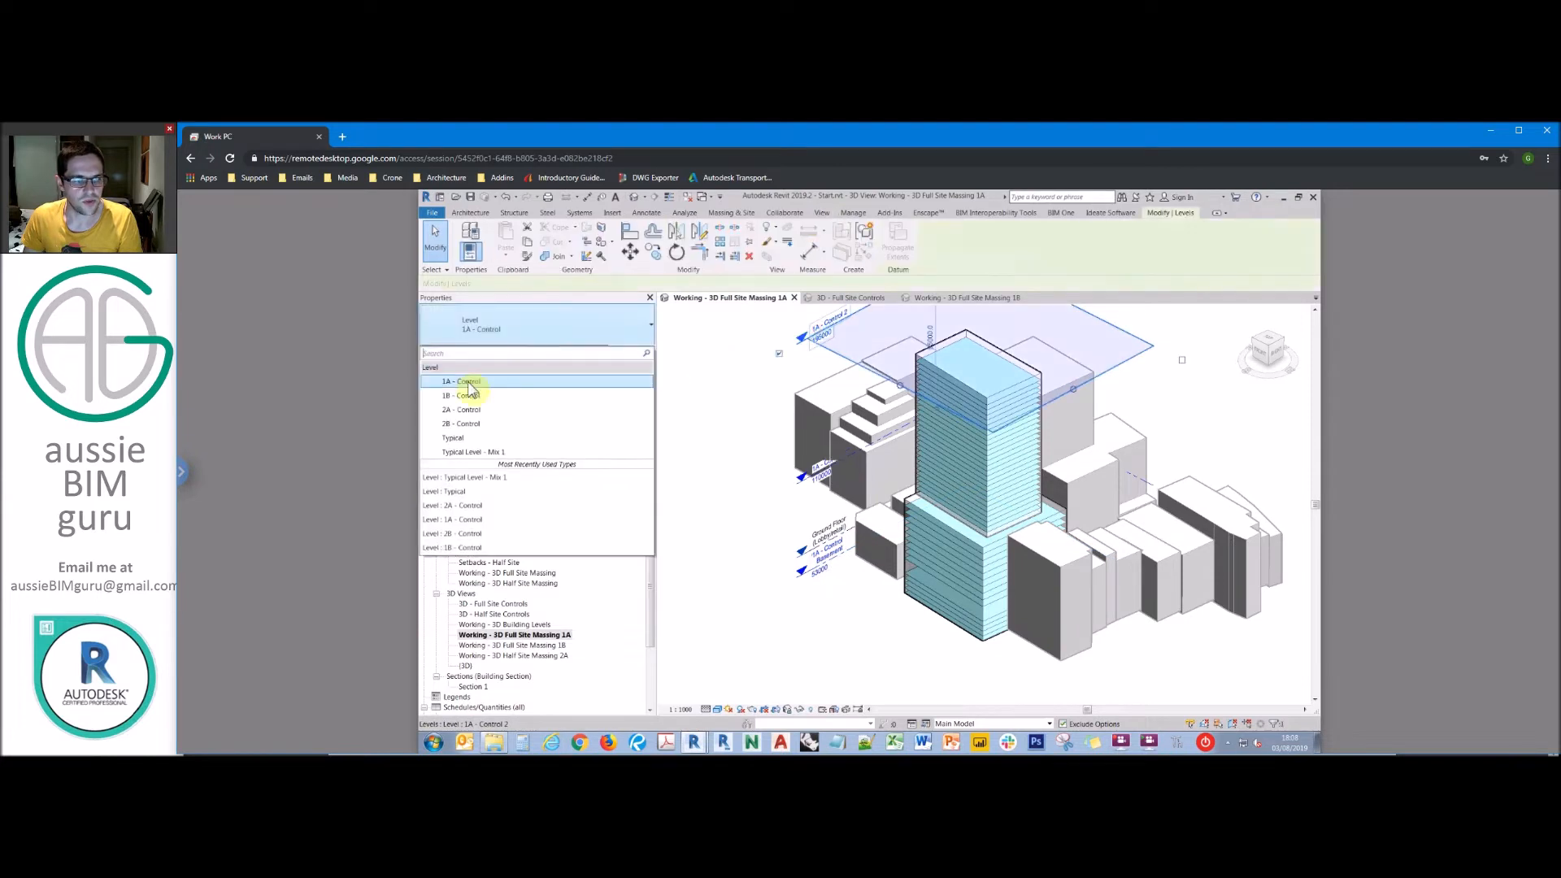
pyautogui.click(735, 383)
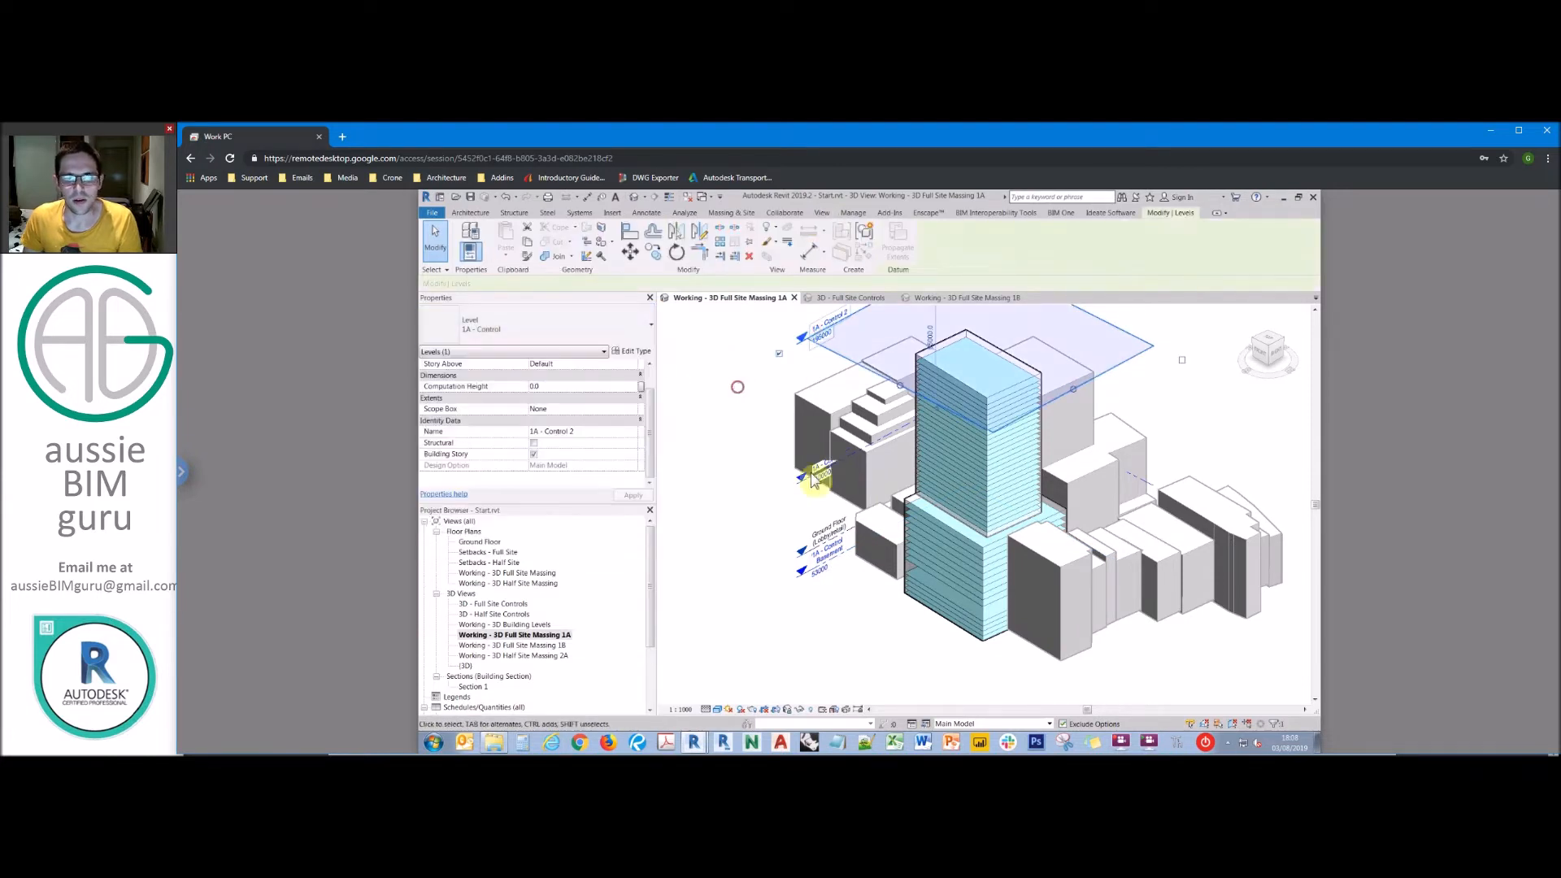
pyautogui.click(818, 487)
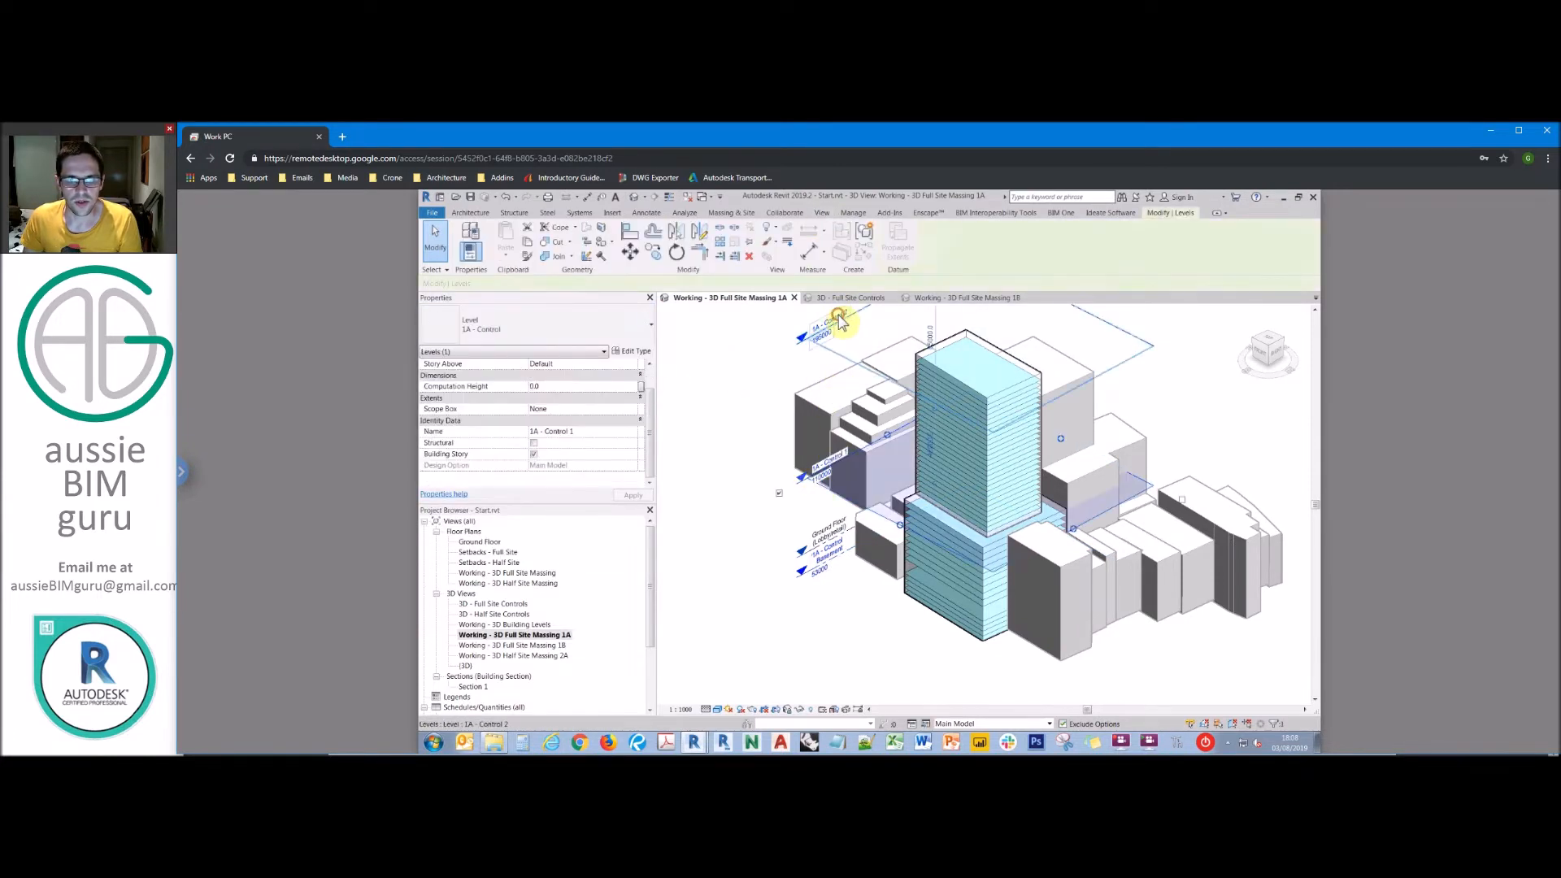
pyautogui.keyDown('ctrl'); pyautogui.click(824, 570); pyautogui.keyUp('ctrl')
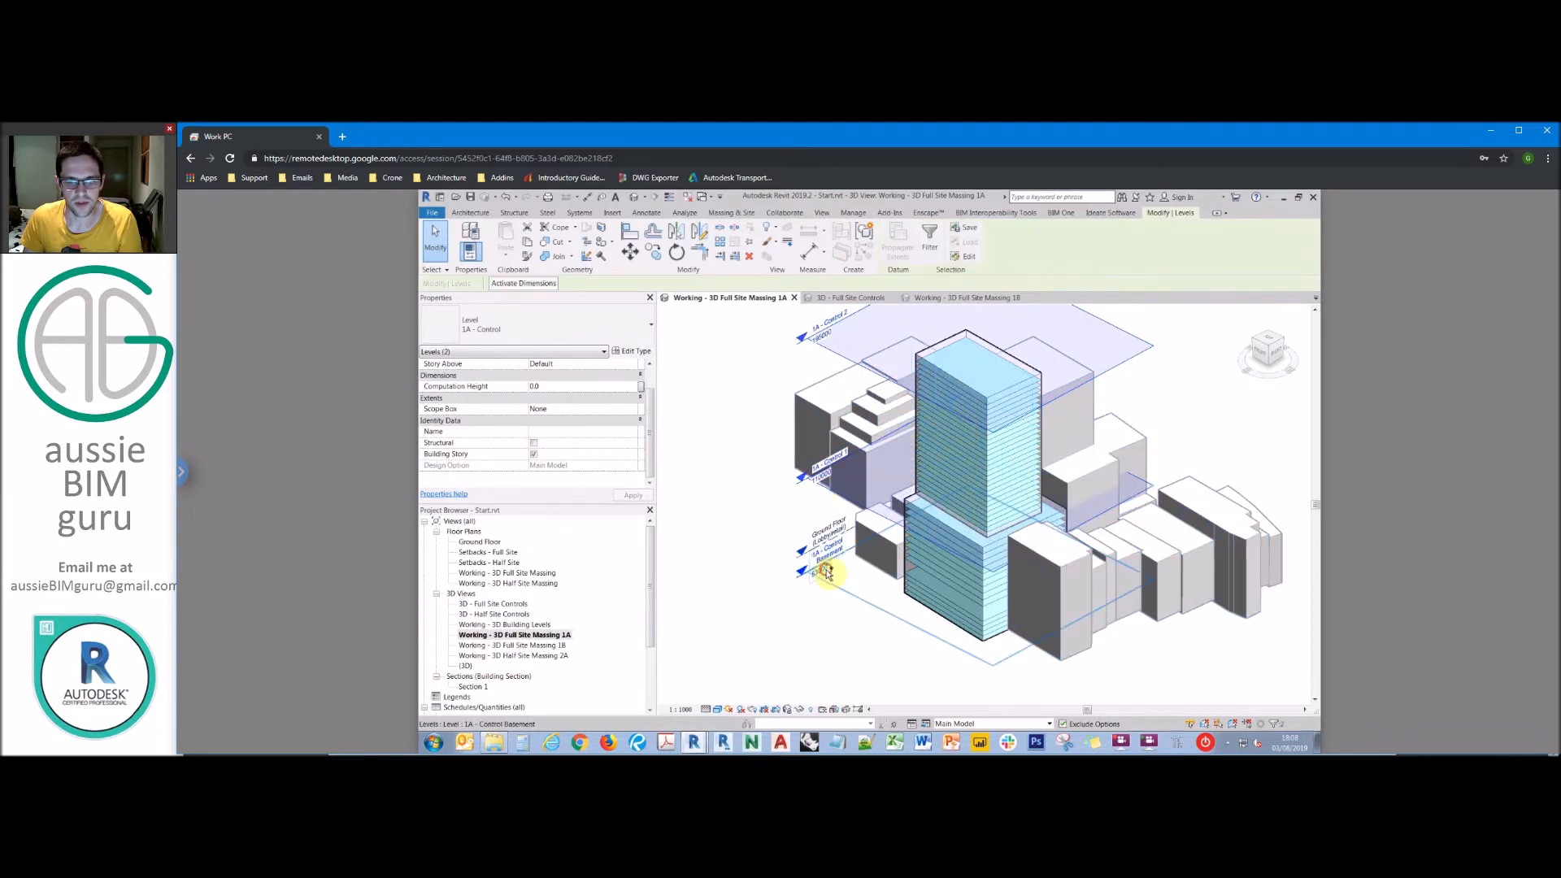
pyautogui.click(599, 623)
# Step: Paste the copied levels aligned to the same place in the Full Site Massing 1B view and change their type to 1B - Control
pyautogui.doubleClick(557, 656)
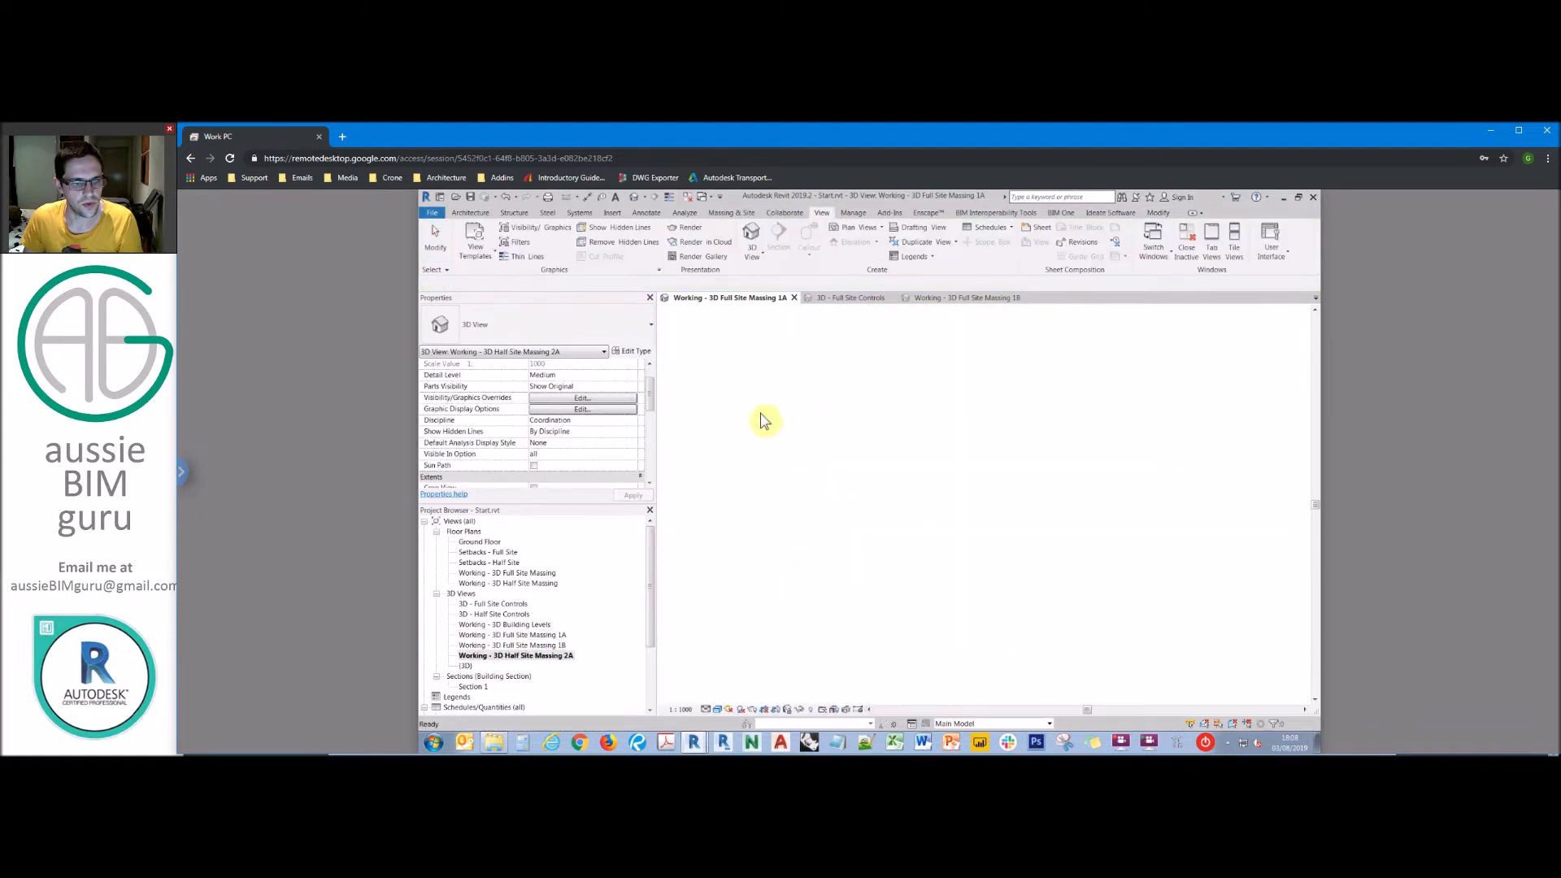
pyautogui.click(688, 200)
pyautogui.click(507, 261)
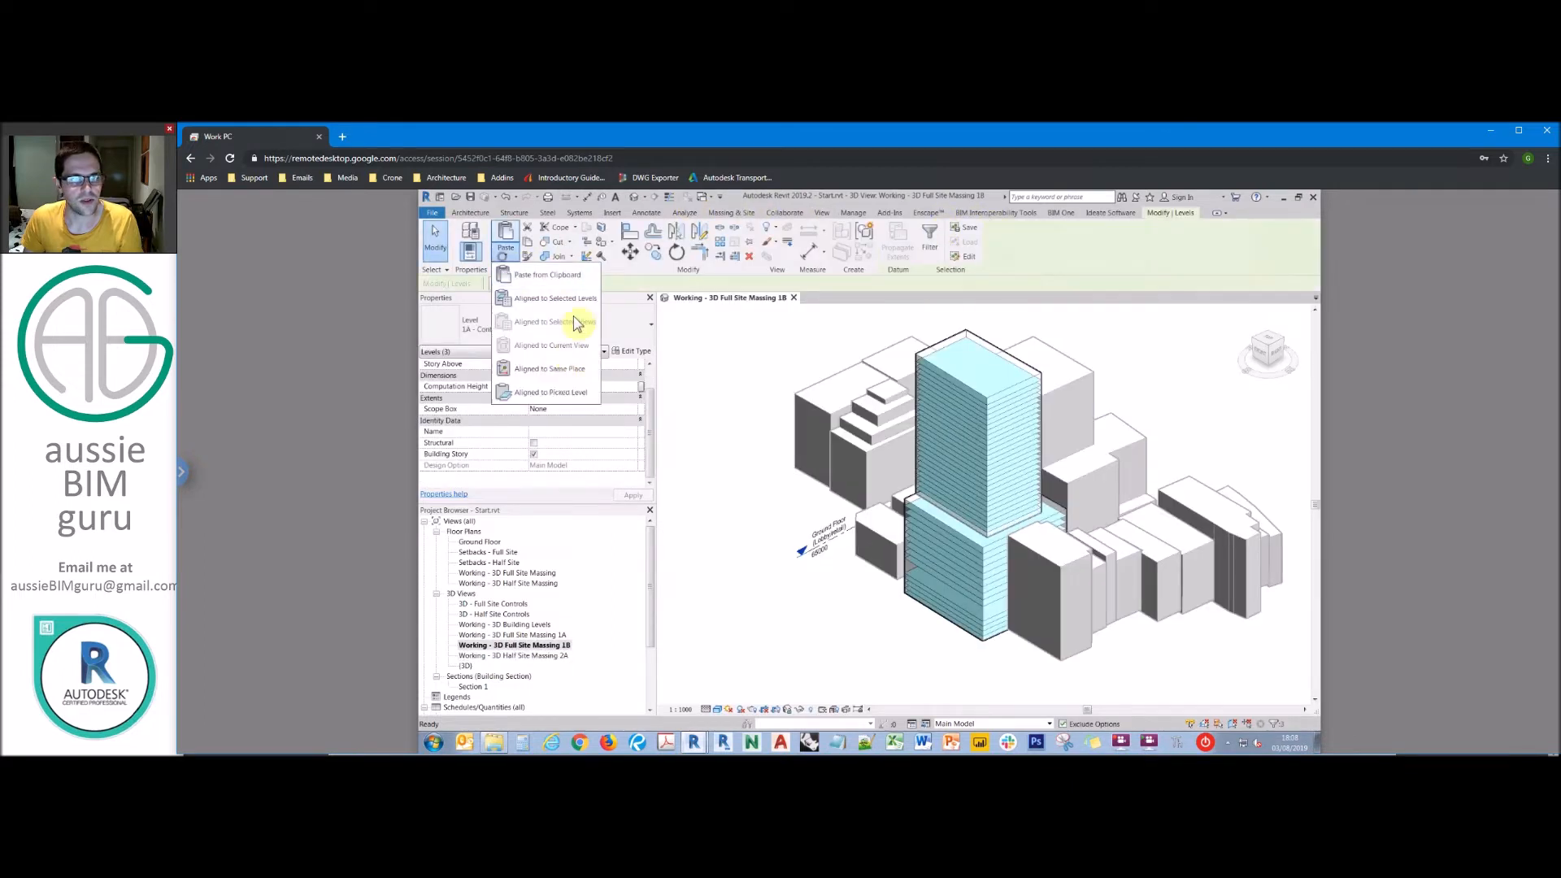
pyautogui.click(539, 322)
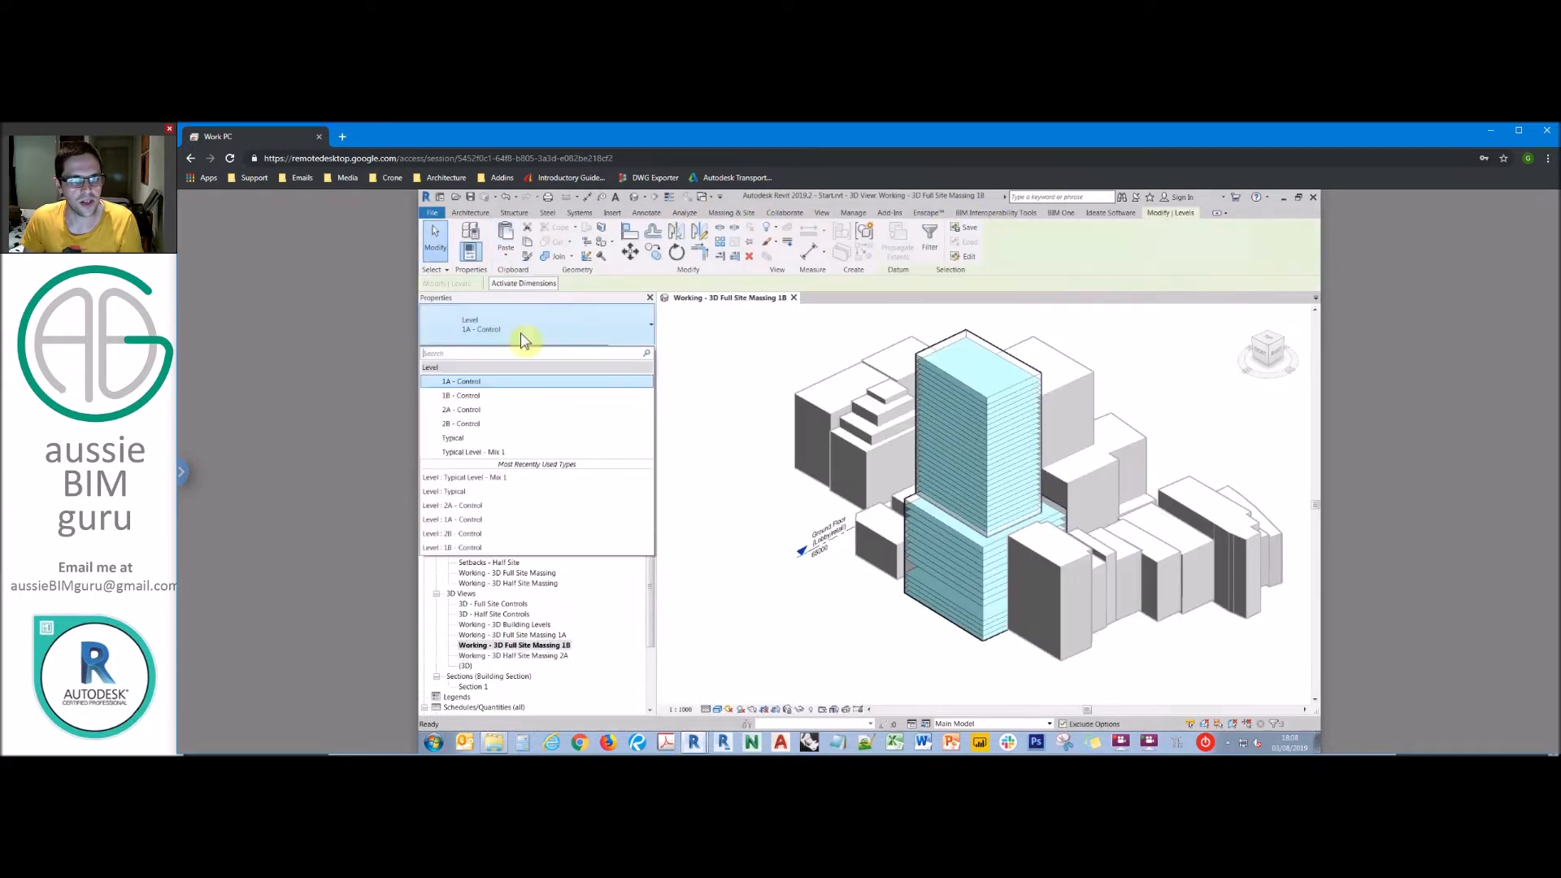
pyautogui.click(487, 400)
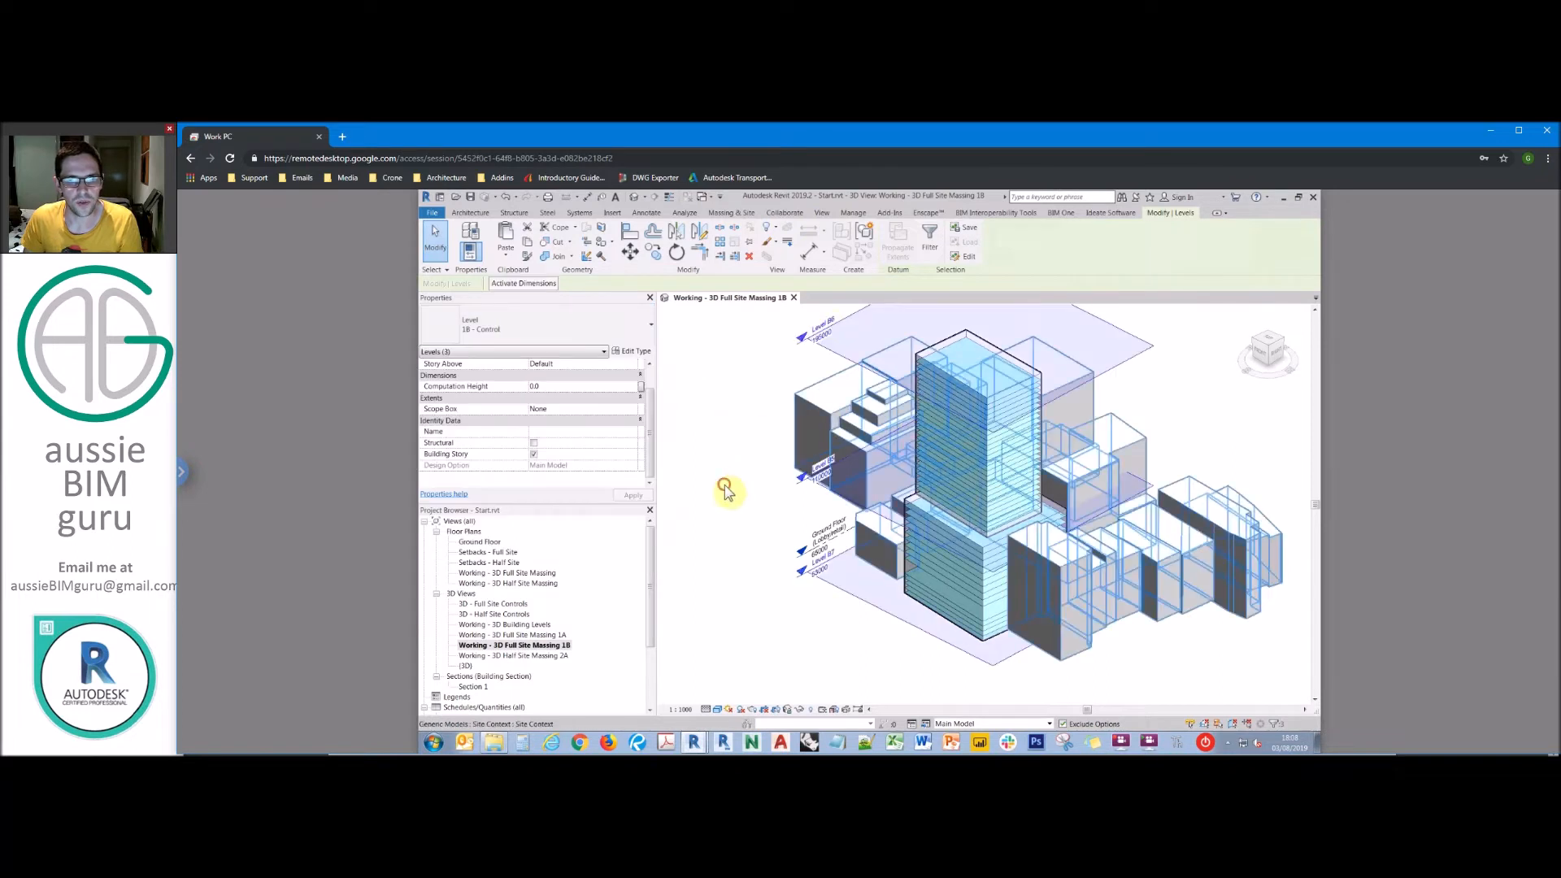
# Step: Rename the lowest pasted level in the 1B view as 1B - Control Basement
pyautogui.click(817, 565)
pyautogui.press('capslock')
pyautogui.click(580, 433)
pyautogui.write('1')
pyautogui.press('capslock')
pyautogui.write('B - C')
pyautogui.press('capslock')
pyautogui.write('o')
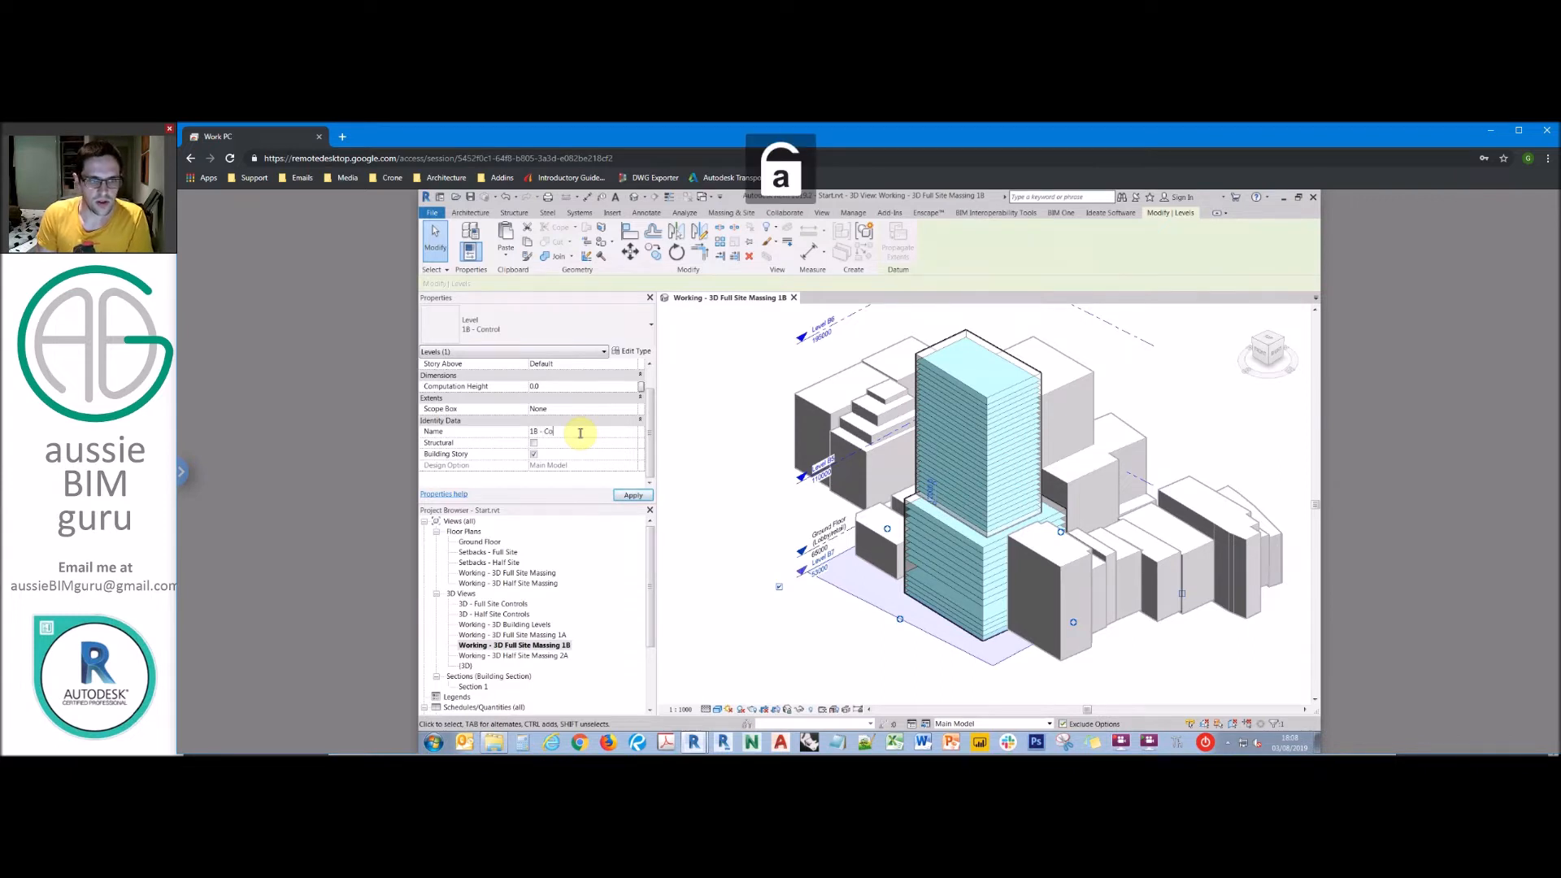
pyautogui.write('ntrol Basement')
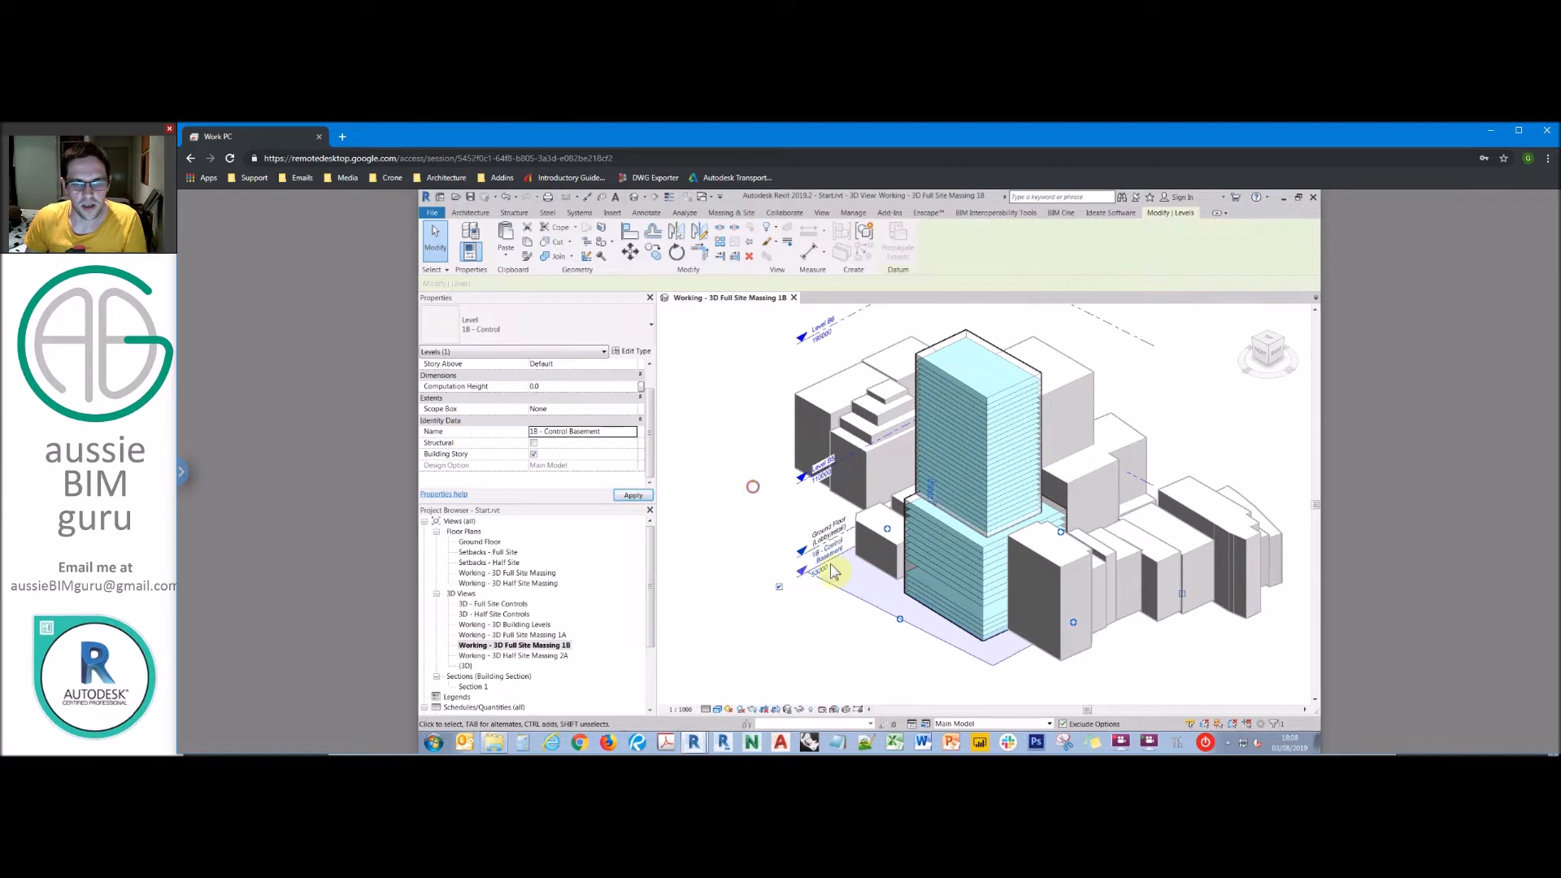
pyautogui.click(756, 487)
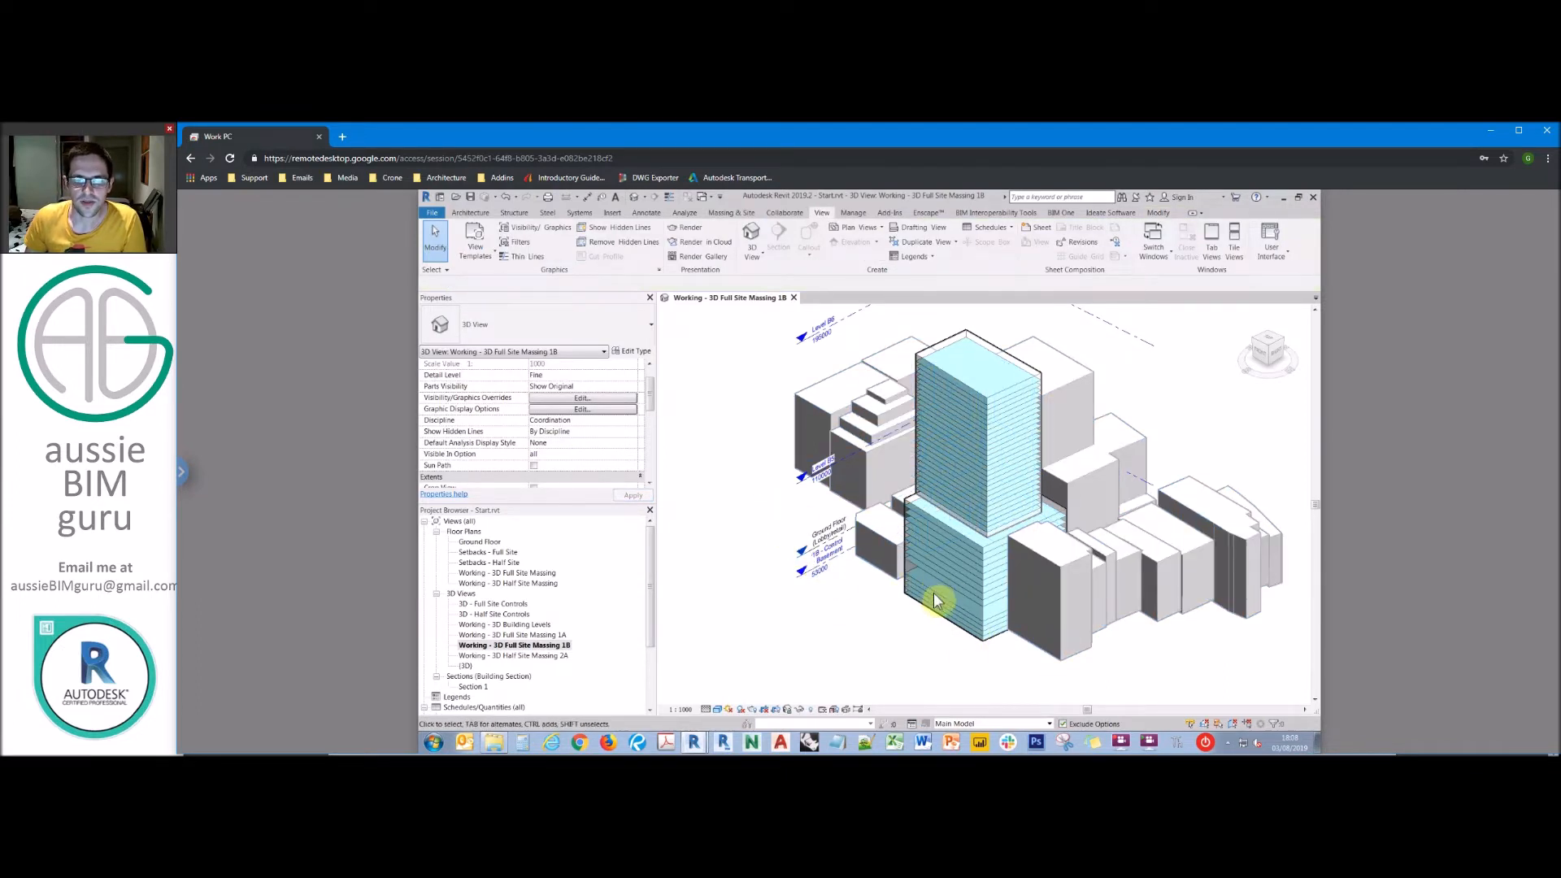
# Step: Rename the middle pasted level as 1B - Control 1 and the uppermost one as 1B - Control 2
pyautogui.click(810, 480)
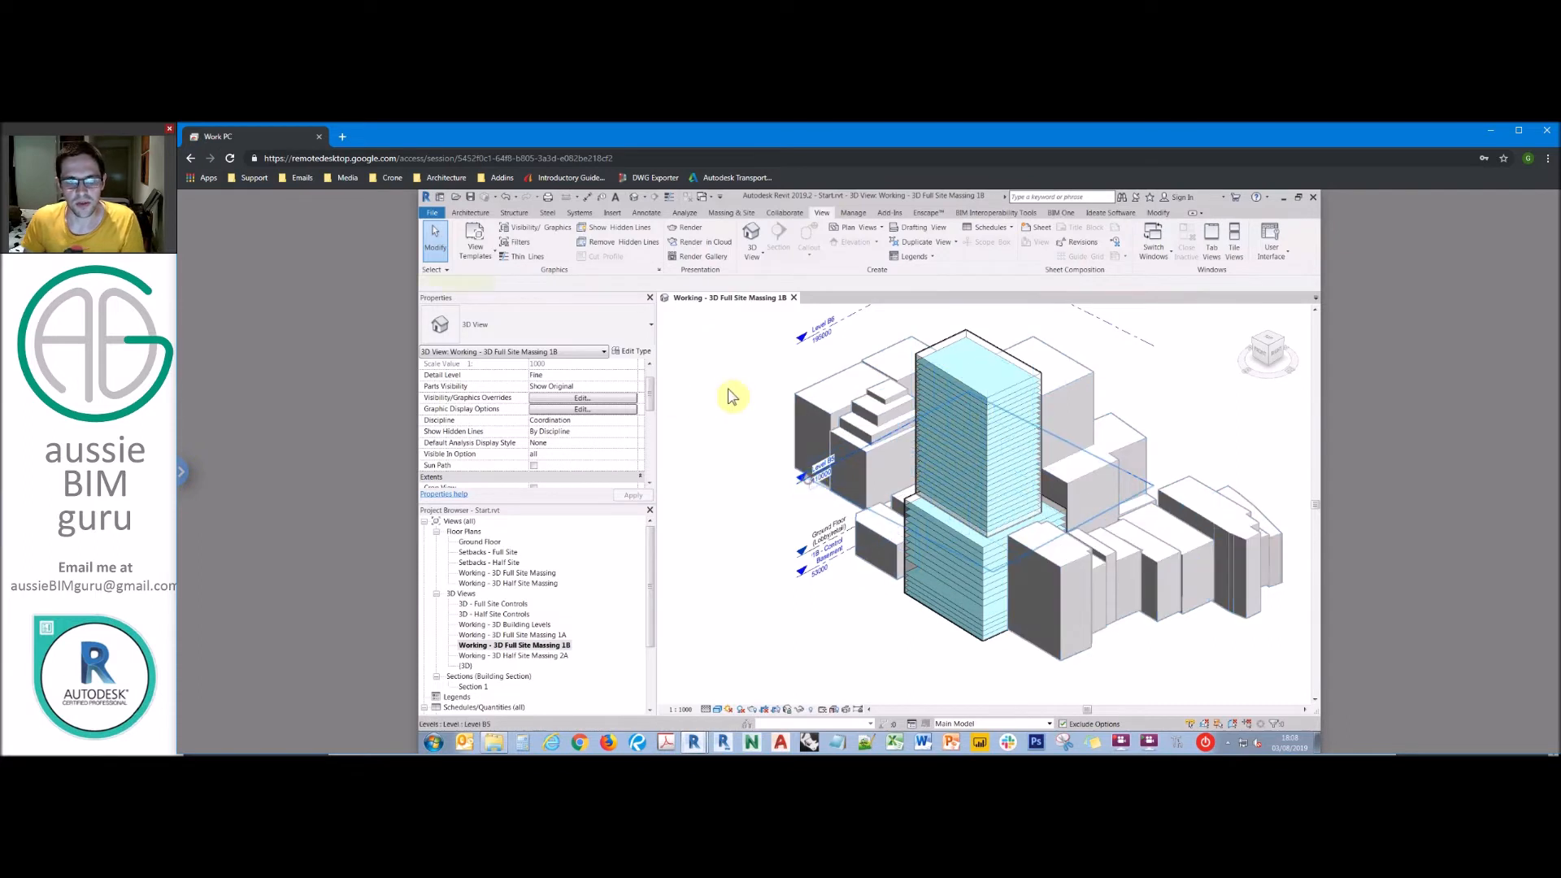
pyautogui.write('1B - Control Basement')
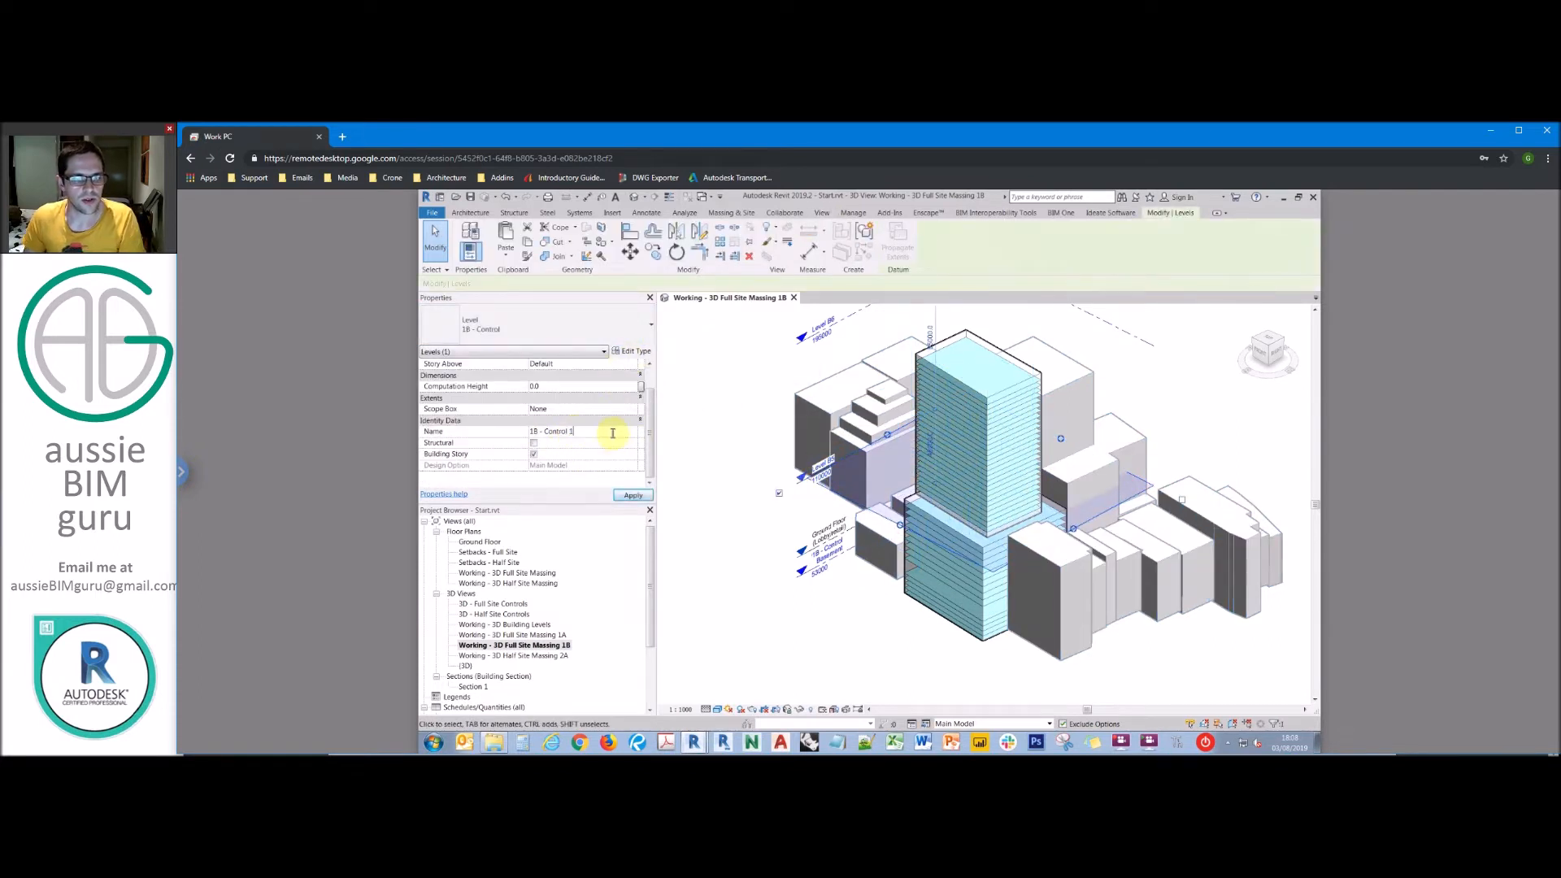
pyautogui.click(823, 330)
pyautogui.write('1B - Control')
pyautogui.write('2')
pyautogui.click(726, 446)
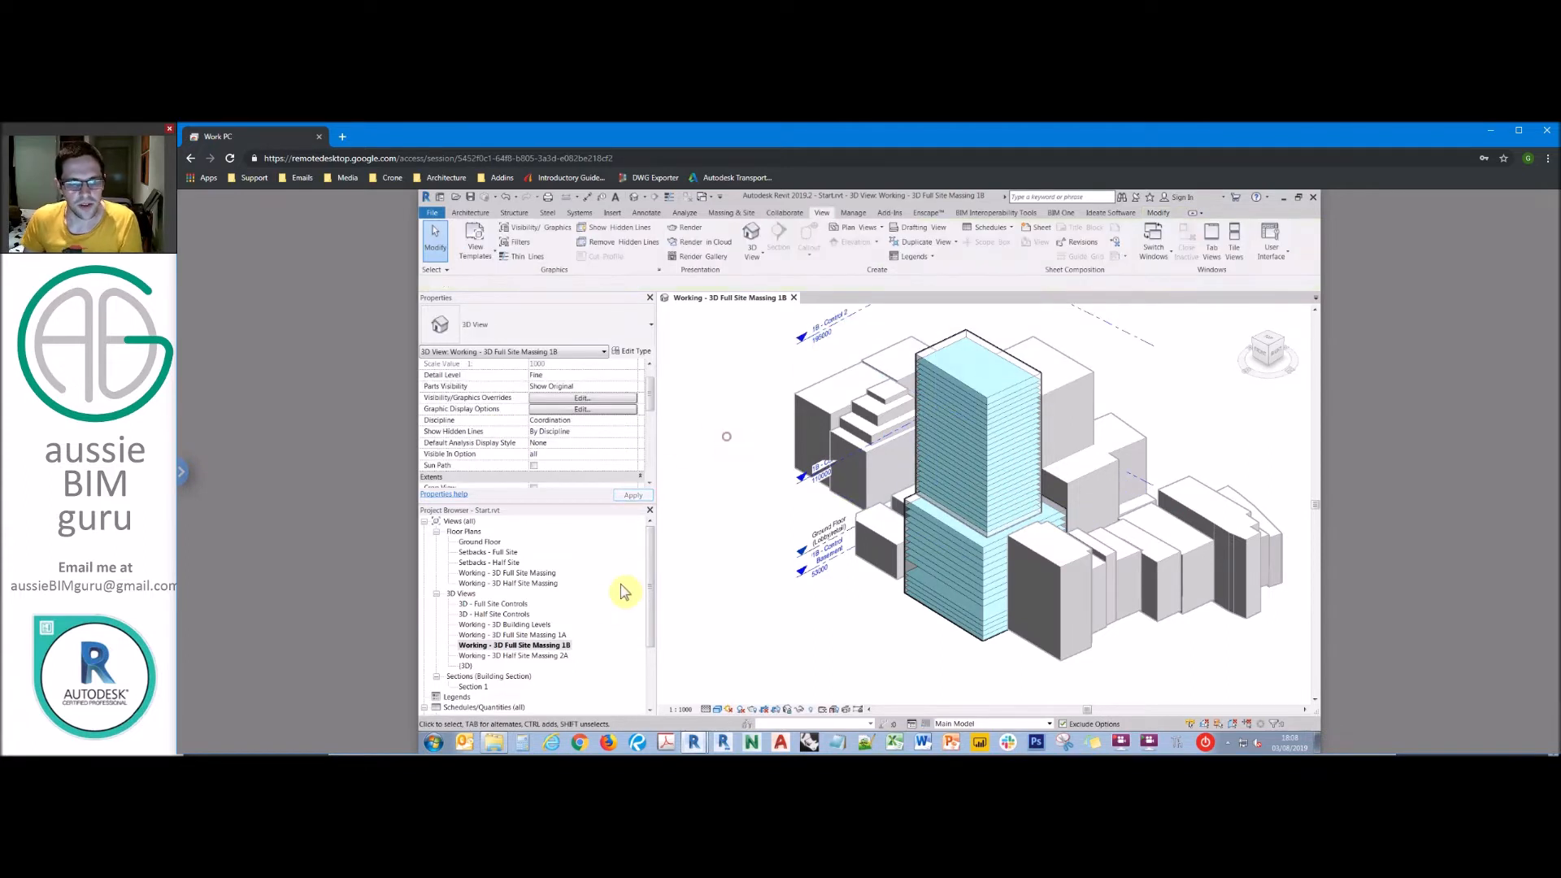
# Step: Duplicate the Full Site Massing 1B view and rename the copy Working - 3D Full Site Massing 1C
pyautogui.click(538, 645)
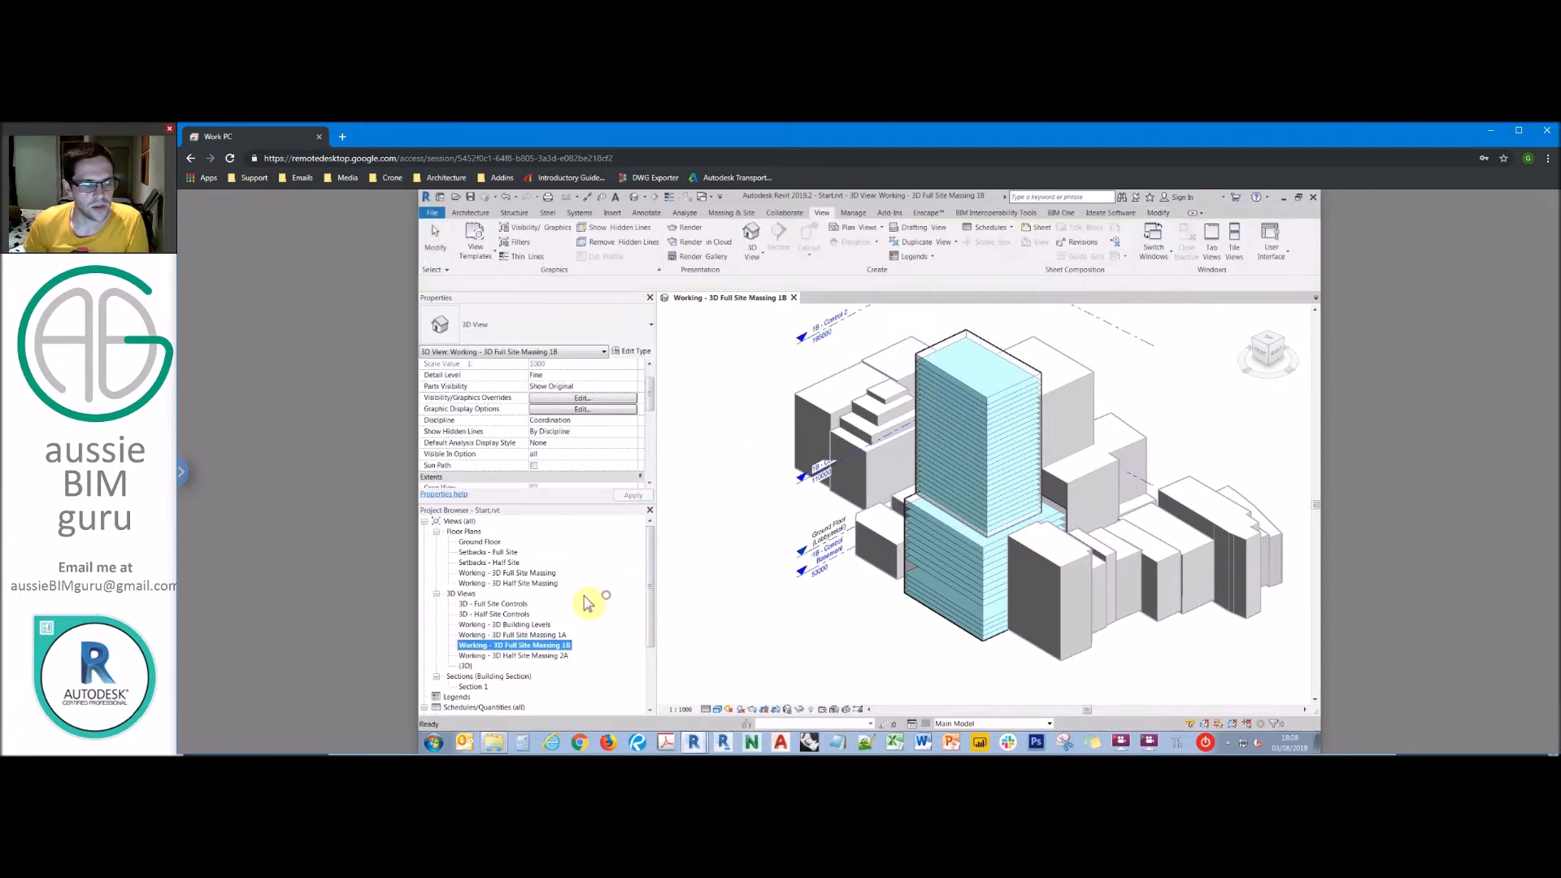
pyautogui.rightClick(543, 645)
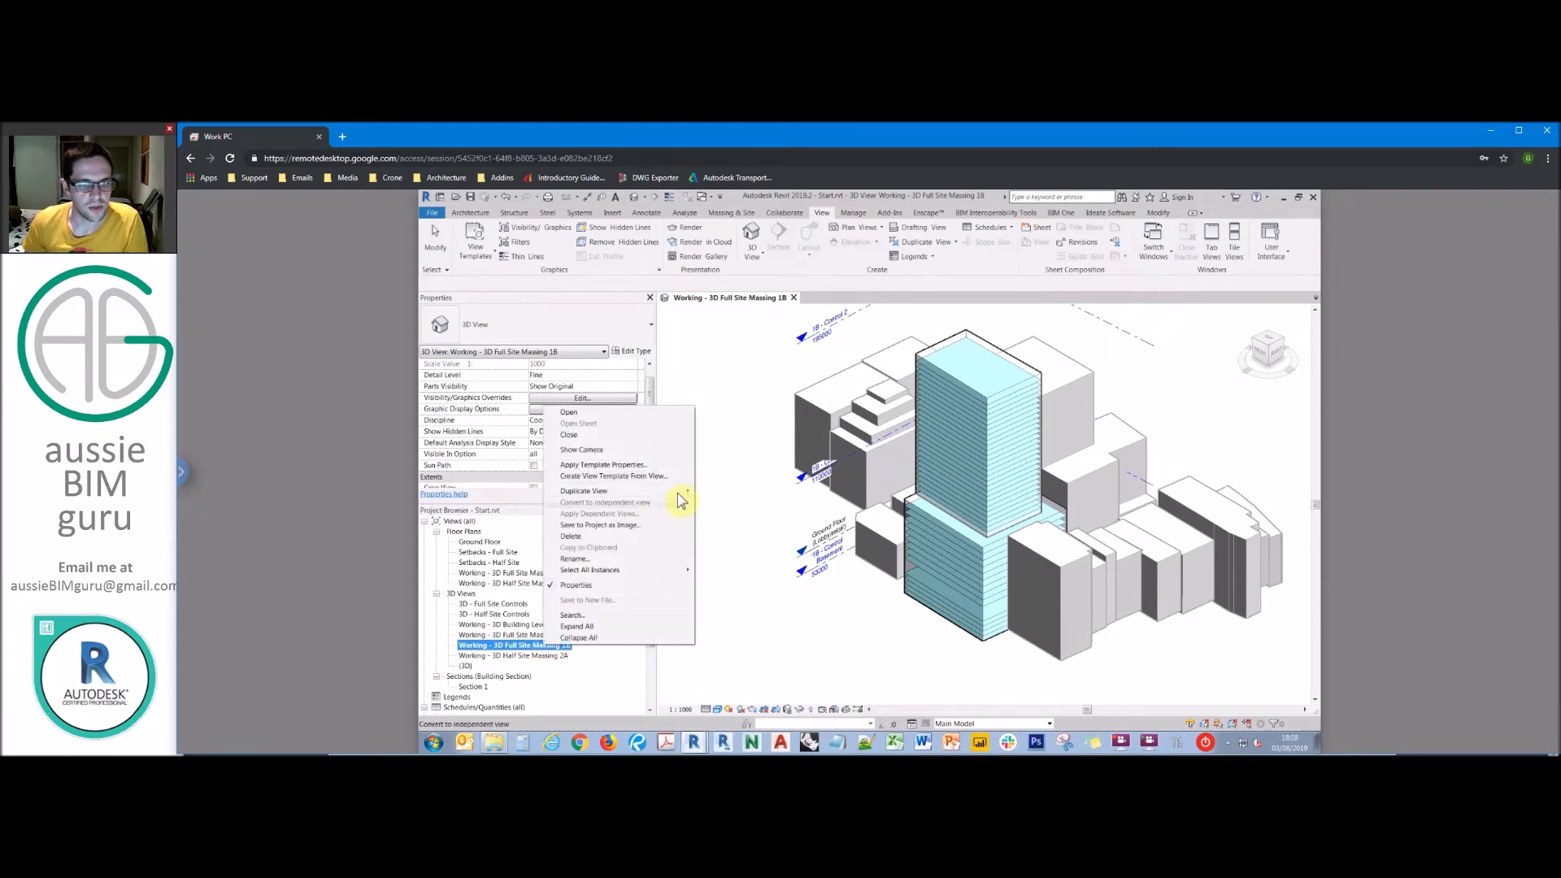
pyautogui.click(722, 491)
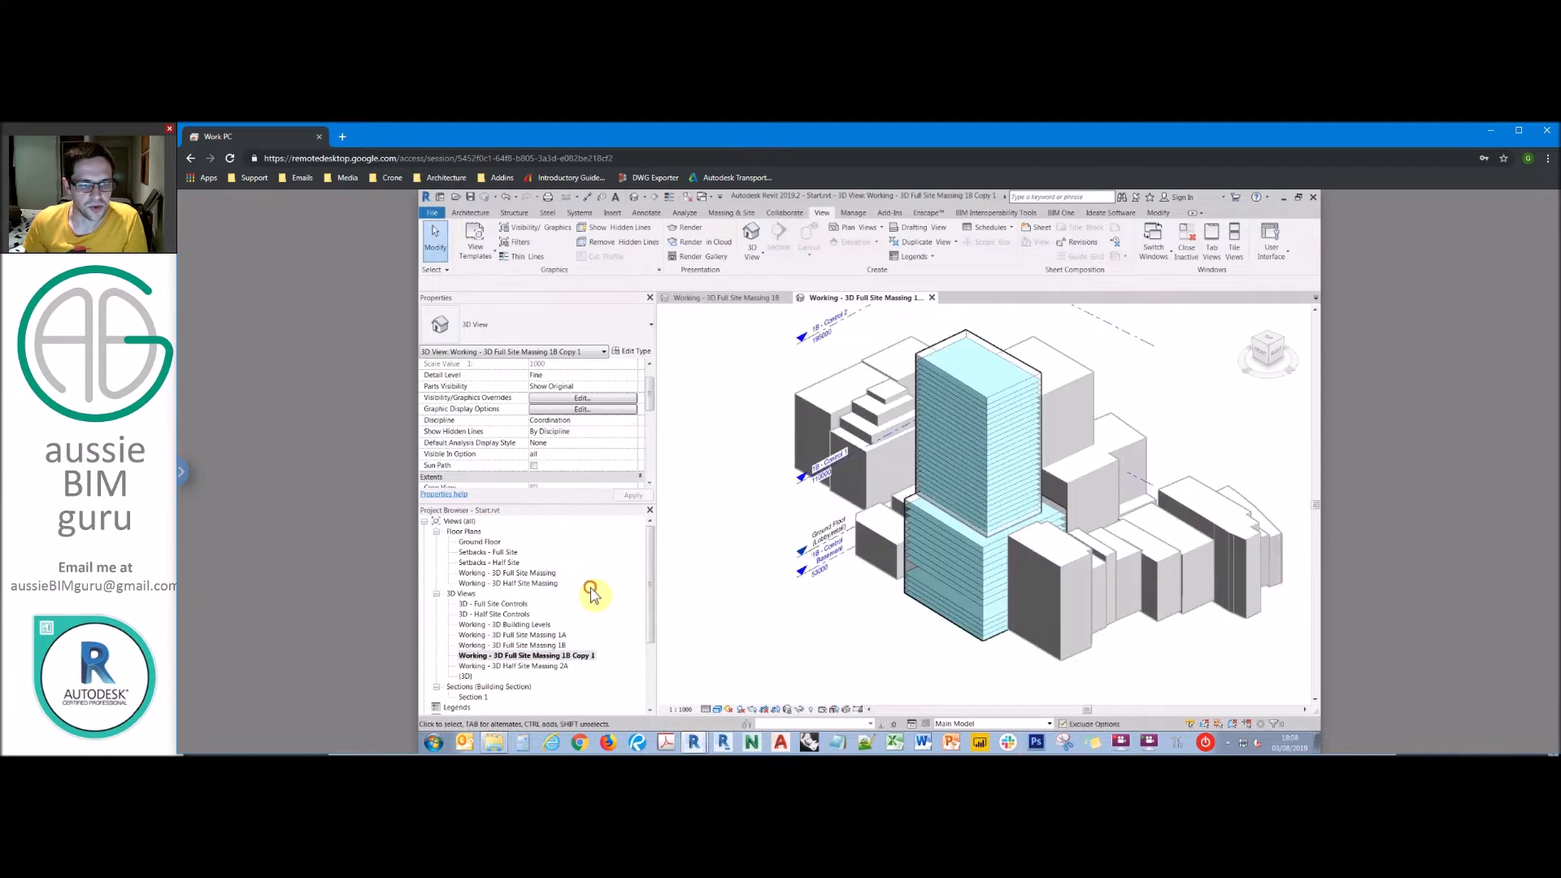
pyautogui.moveTo(650, 397); pyautogui.dragTo(648, 461)
pyautogui.press('capslock')
pyautogui.click(610, 410)
pyautogui.click(630, 410)
pyautogui.press('BackSpace')
pyautogui.press('BackSpace')
pyautogui.press('BackSpace')
pyautogui.press('BackSpace')
pyautogui.press('BackSpace')
pyautogui.press('BackSpace')
pyautogui.press('BackSpace')
pyautogui.press('BackSpace')
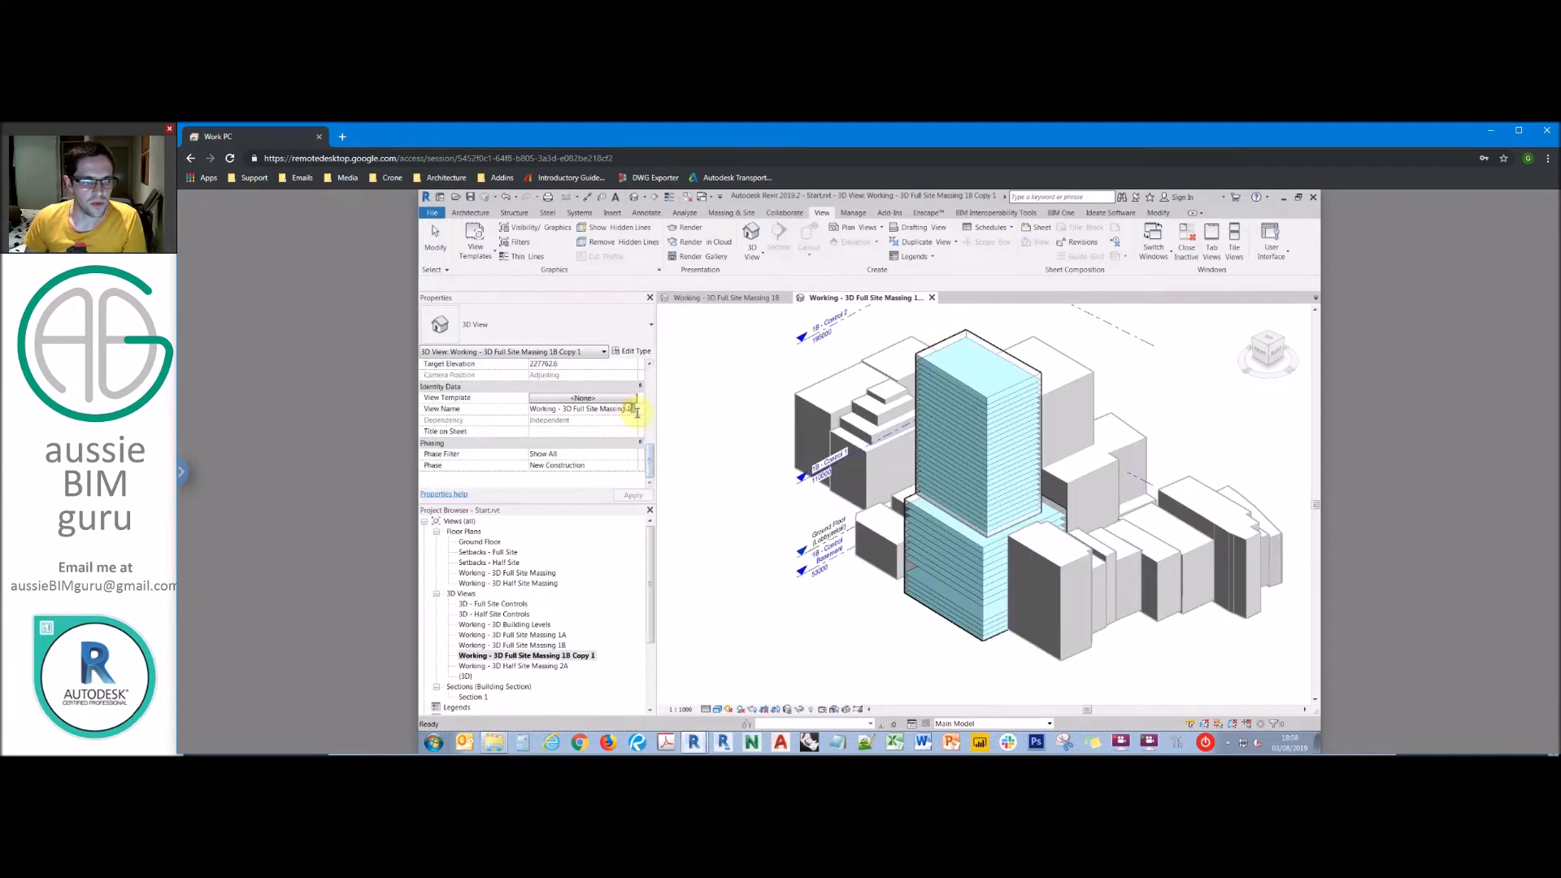
pyautogui.write('C')
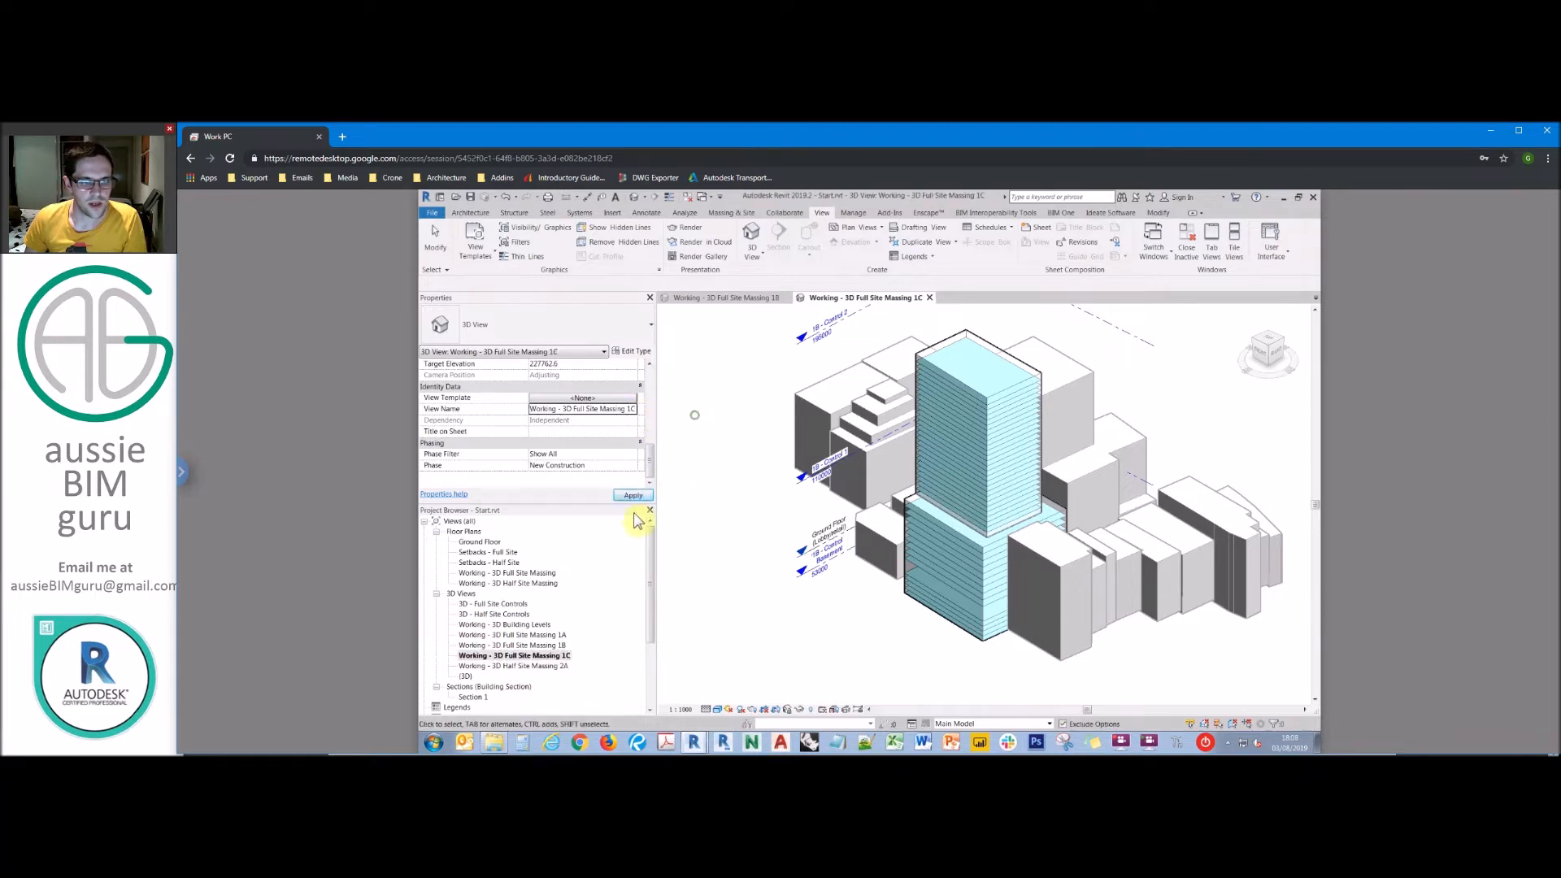
# Step: Replace the Levels_Not-1B filter with Levels_Not-1C in the Full Site Massing 1C view's overrides and turn off its visibility
pyautogui.click(599, 587)
pyautogui.click(741, 483)
pyautogui.press('g')
pyautogui.click(901, 274)
pyautogui.click(686, 337)
pyautogui.click(718, 492)
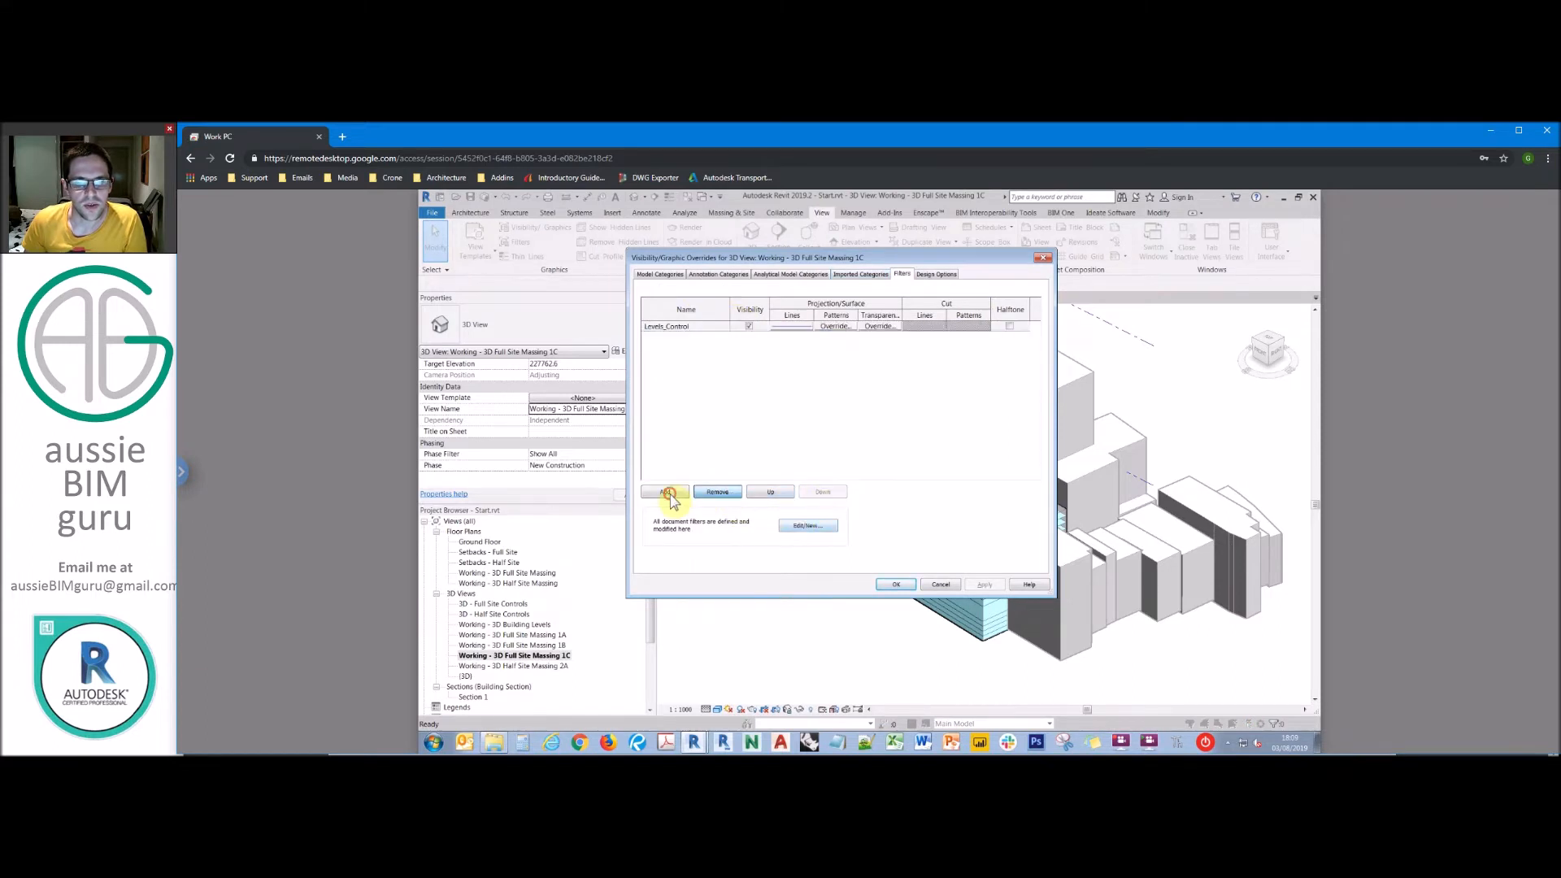
pyautogui.click(666, 493)
pyautogui.click(987, 428)
pyautogui.click(1068, 542)
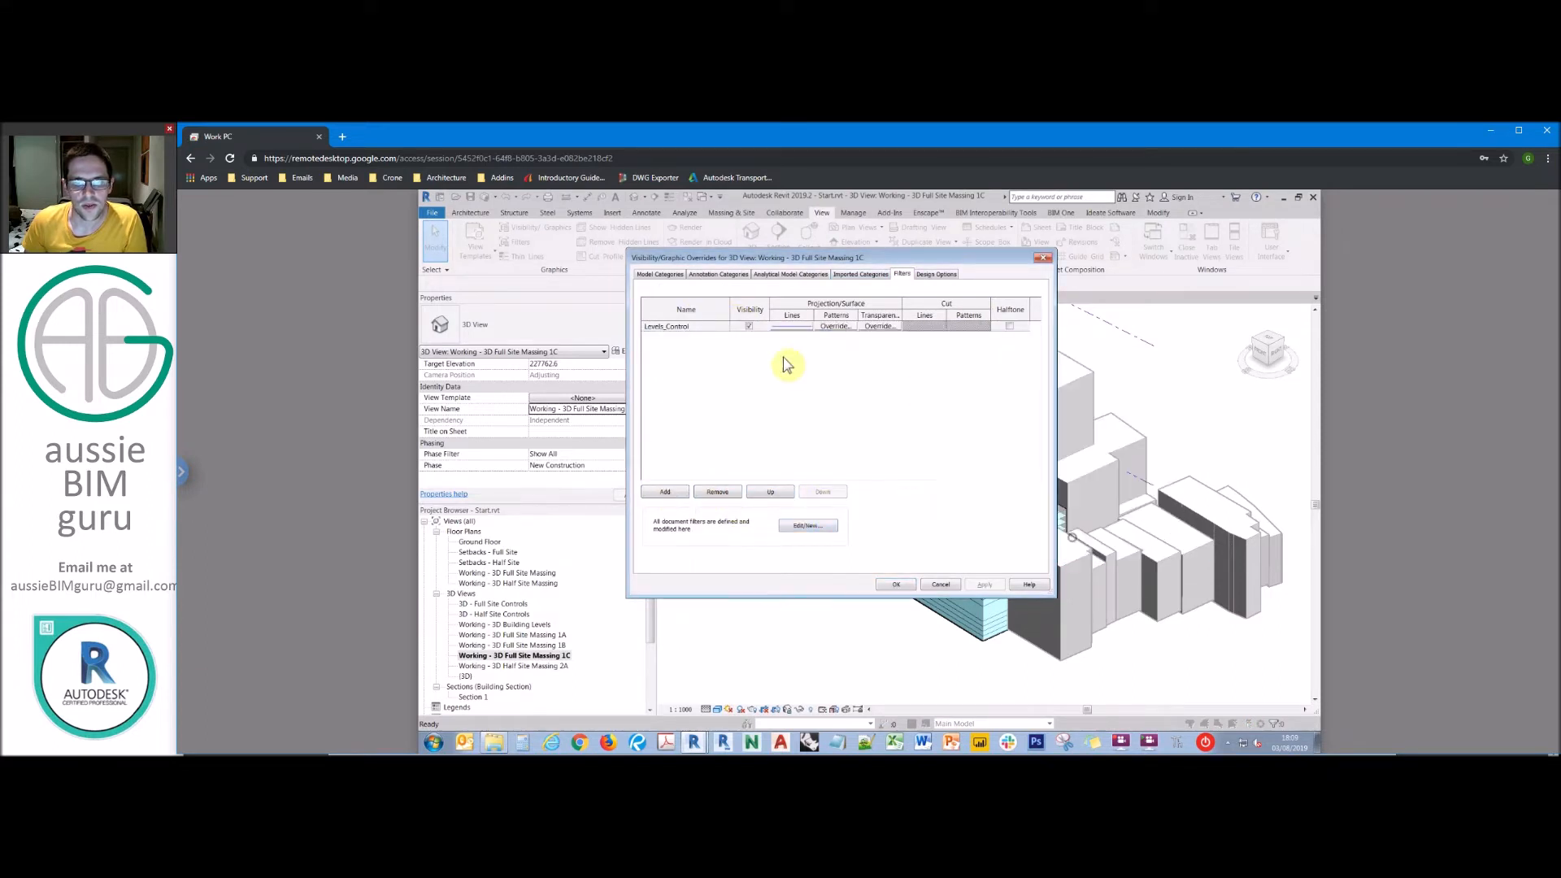
pyautogui.click(895, 583)
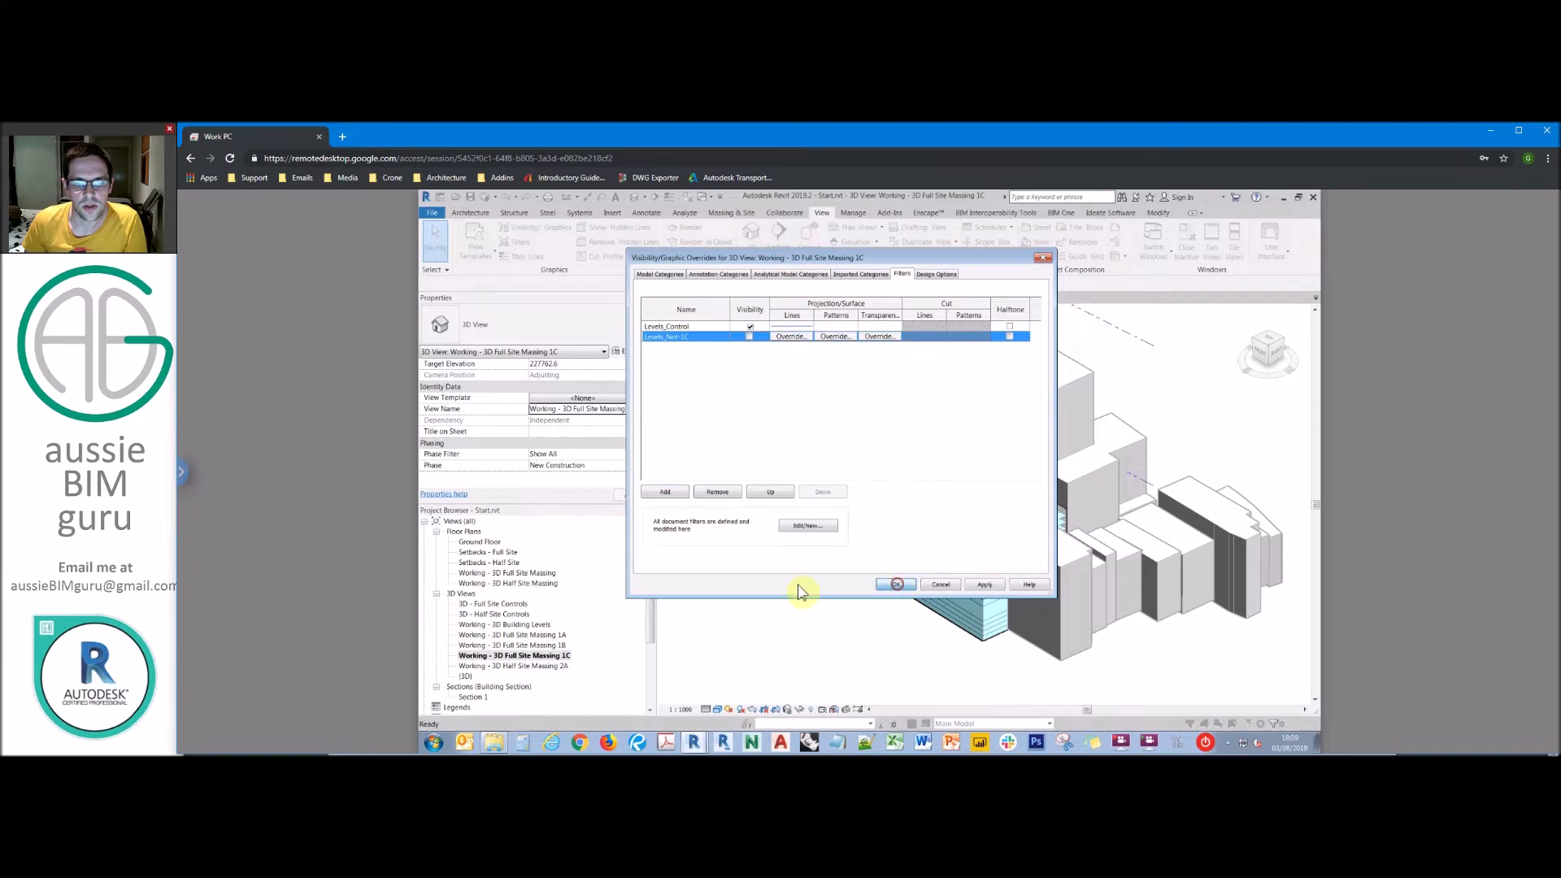
# Step: Open the Full Site Massing 1B view and copy its three 1B control levels to the clipboard
pyautogui.doubleClick(555, 646)
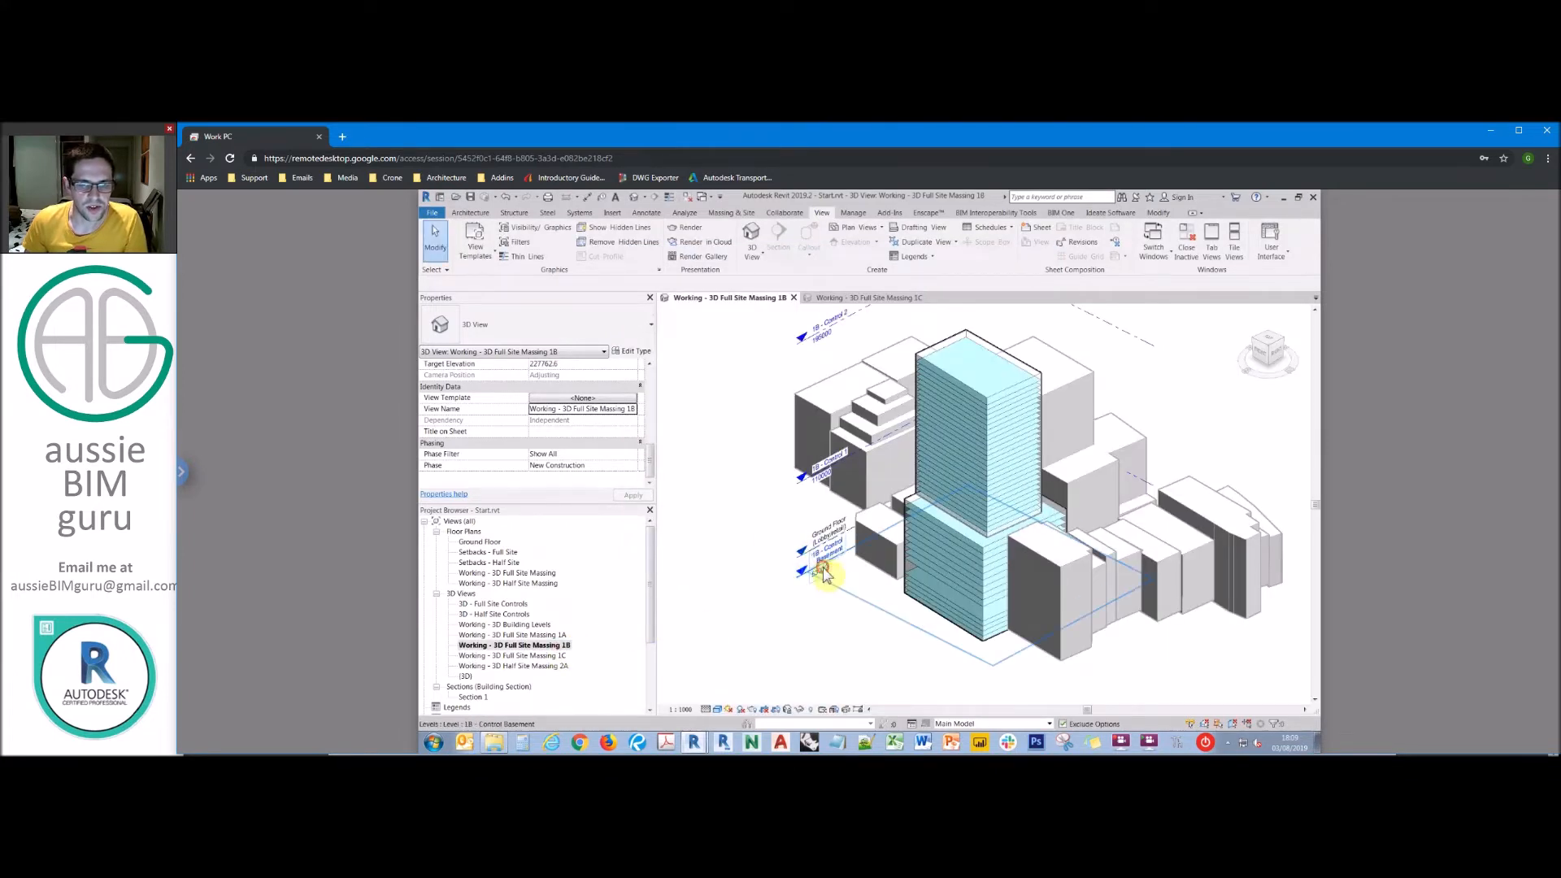
pyautogui.click(823, 572)
pyautogui.click(822, 486)
pyautogui.click(826, 340)
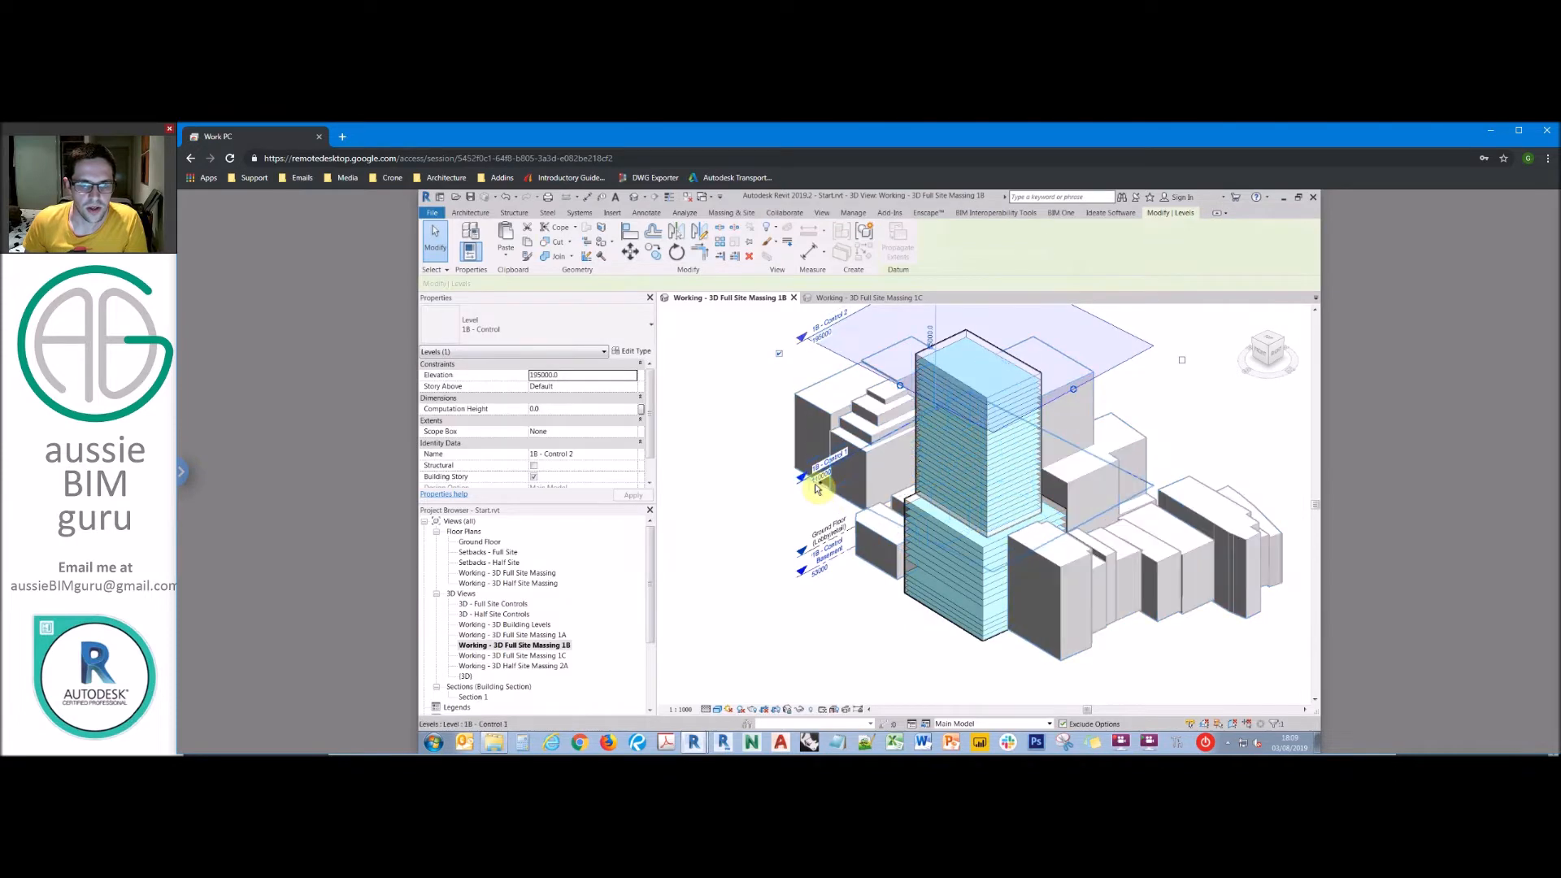
pyautogui.keyDown('ctrl'); pyautogui.click(817, 488); pyautogui.keyUp('ctrl')
pyautogui.keyDown('ctrl'); pyautogui.click(824, 574); pyautogui.keyUp('ctrl')
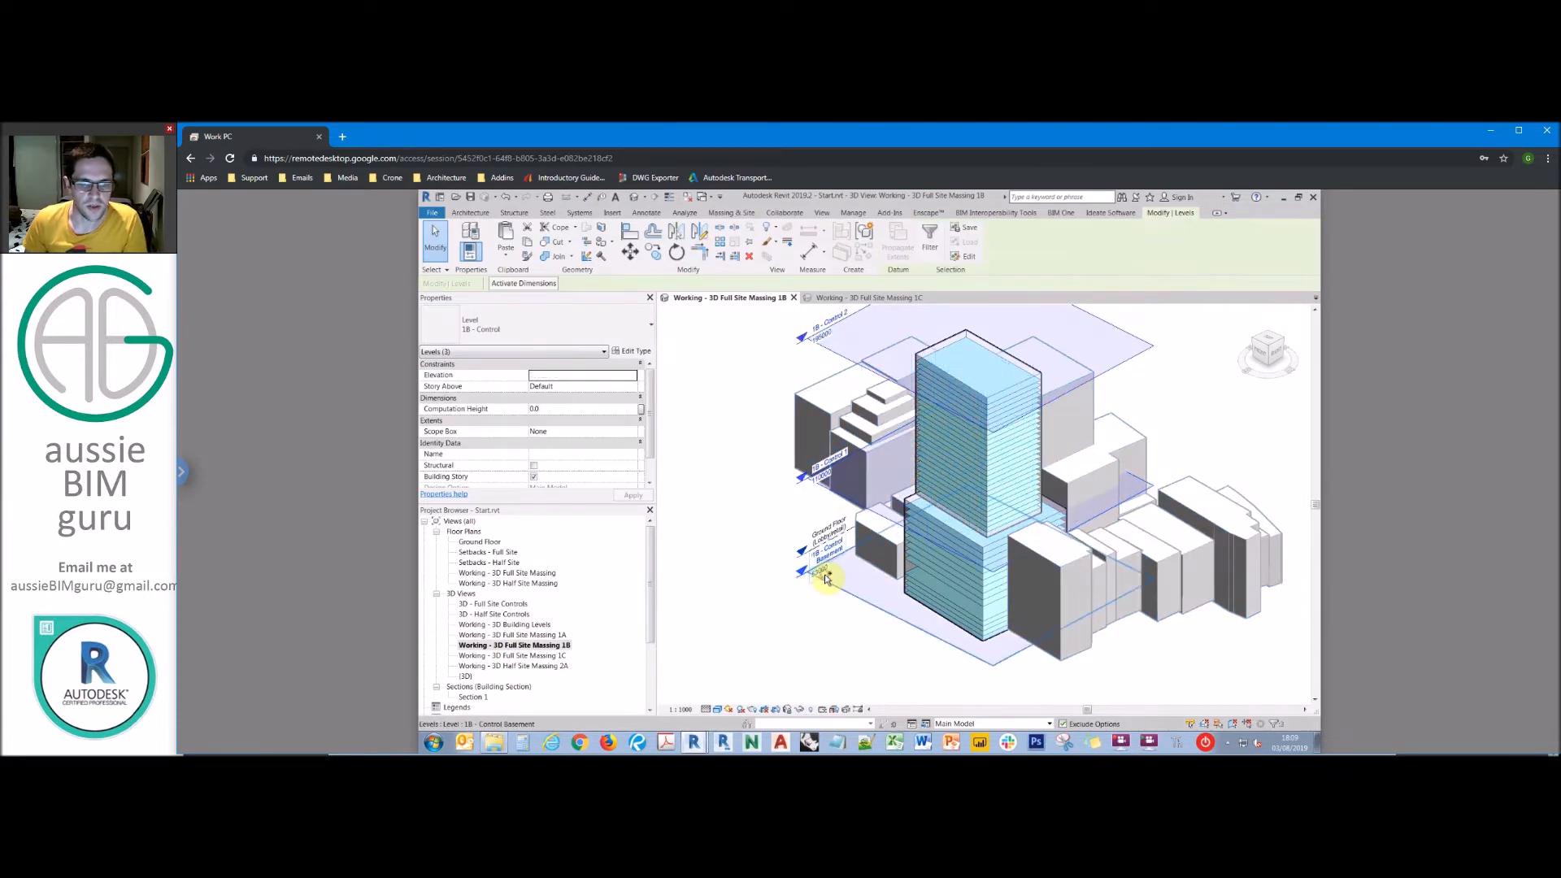
# Step: Paste the copied levels aligned to the same place in the Full Site Massing 1C view
pyautogui.doubleClick(554, 655)
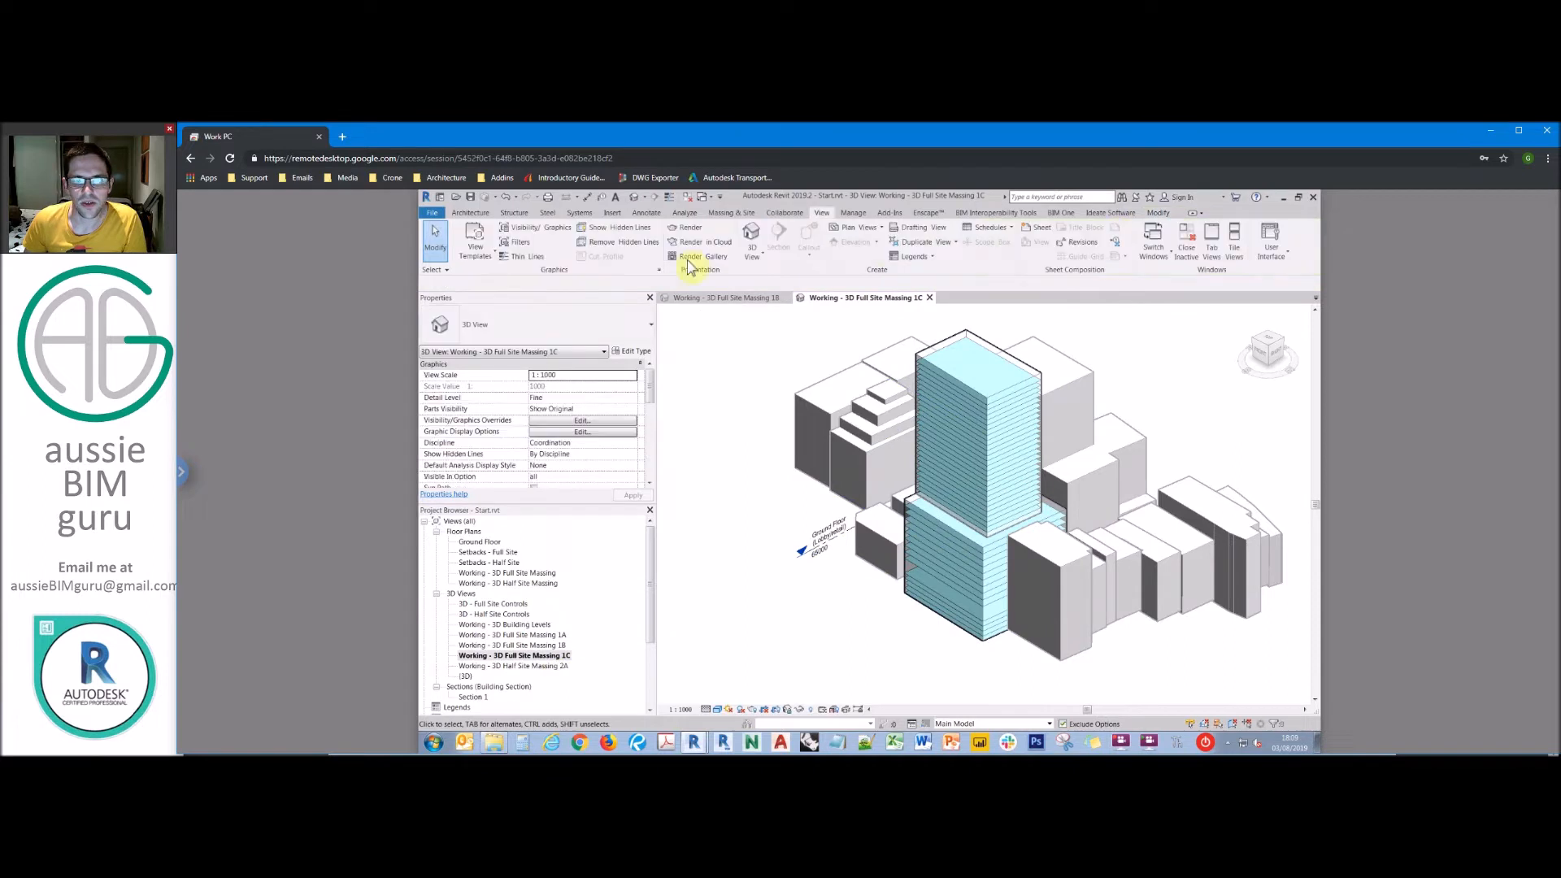
pyautogui.click(1159, 213)
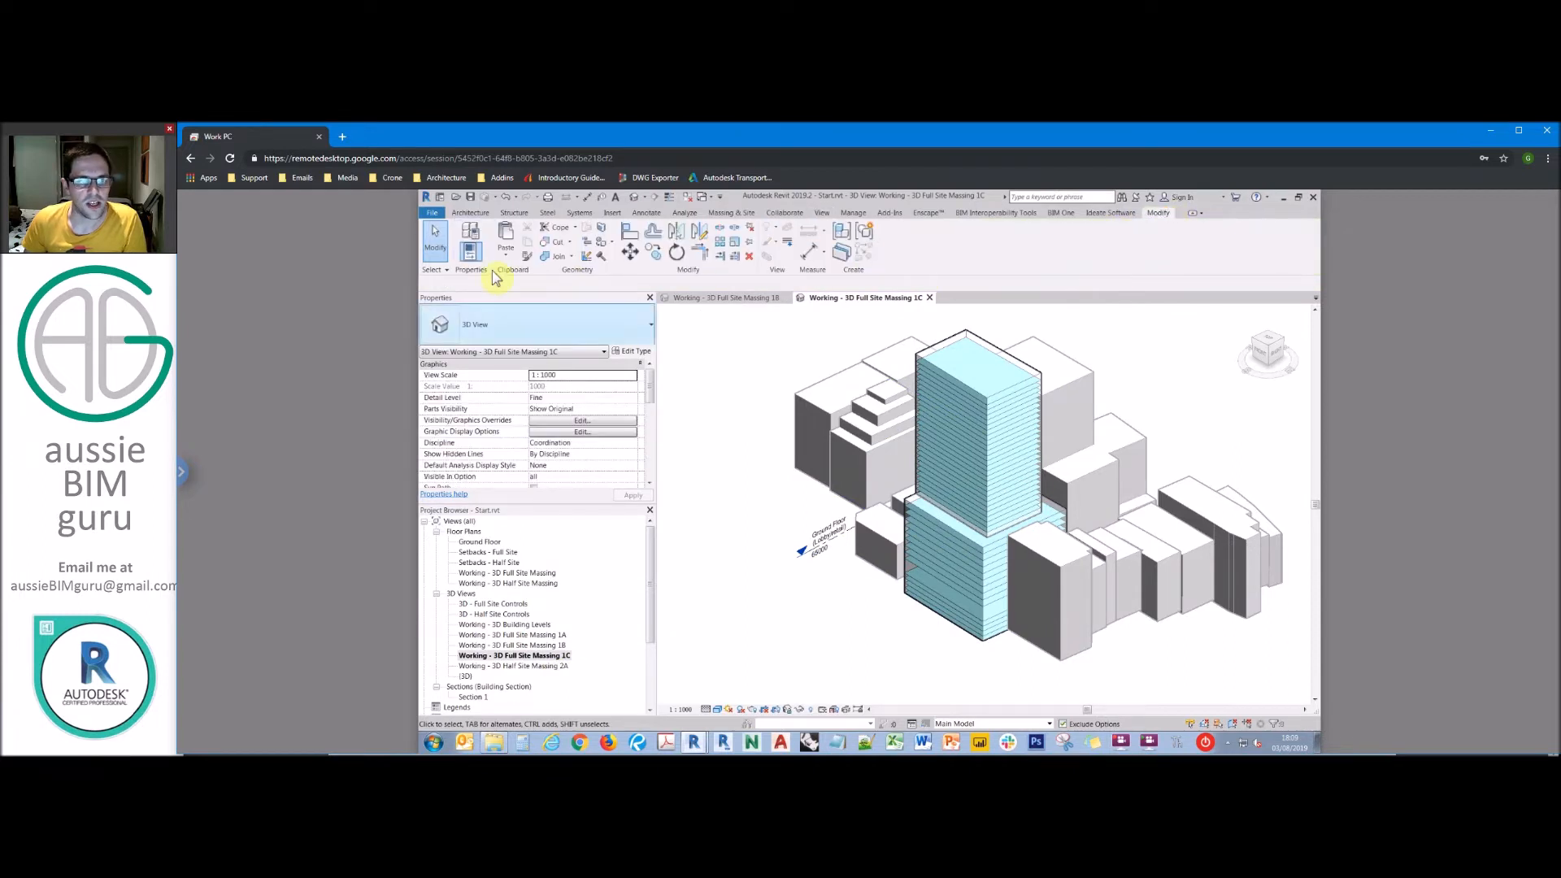
pyautogui.click(506, 252)
pyautogui.click(552, 367)
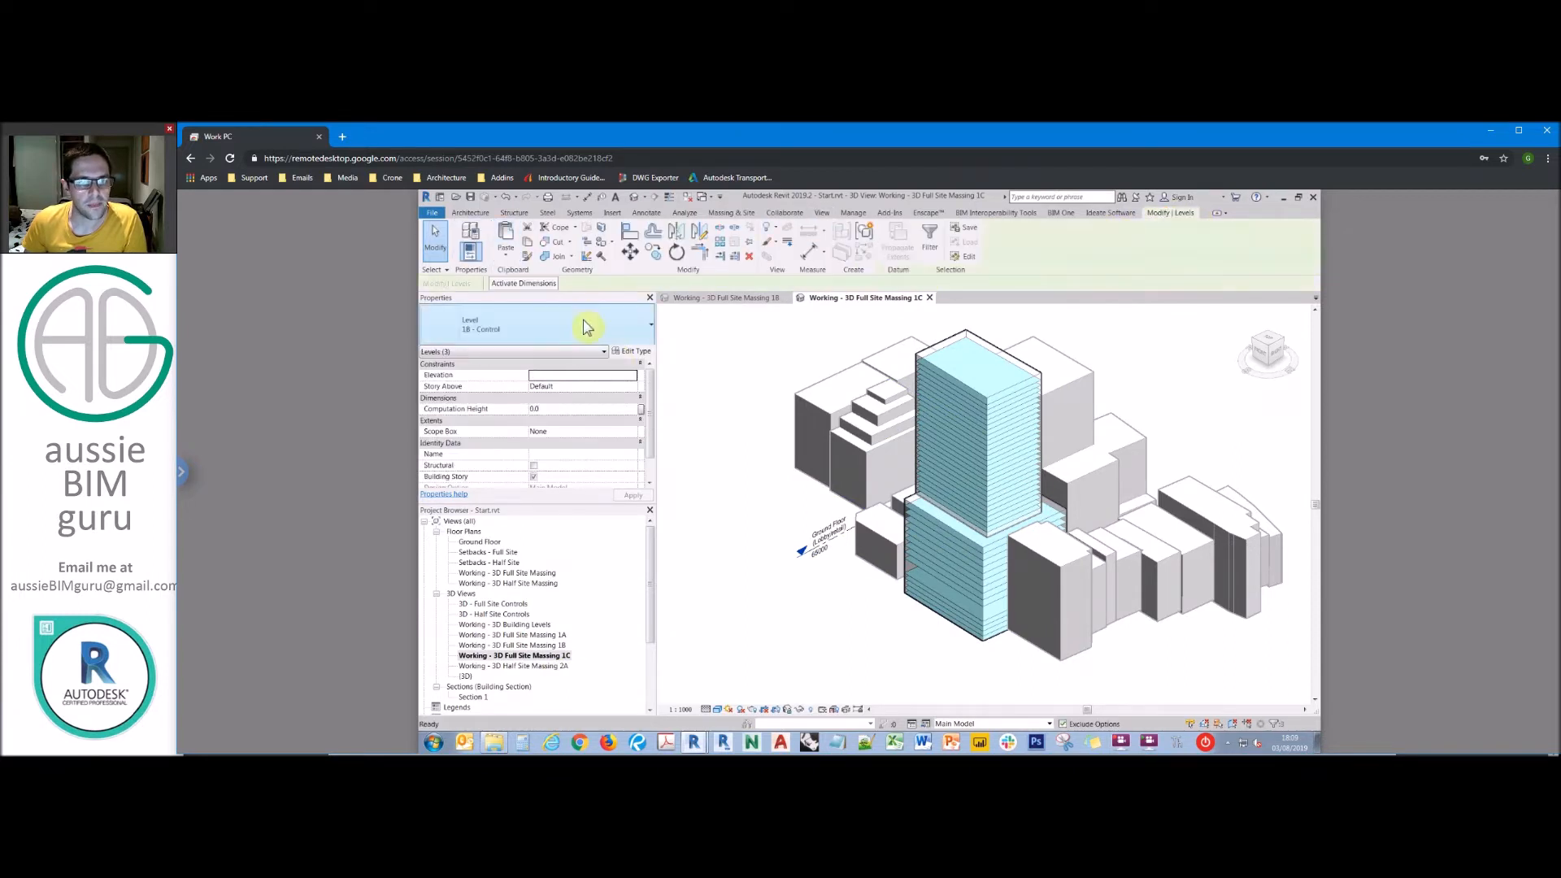
# Step: Duplicate the pasted levels' 1B - Control type as 1C - Control and apply it to them
pyautogui.click(641, 351)
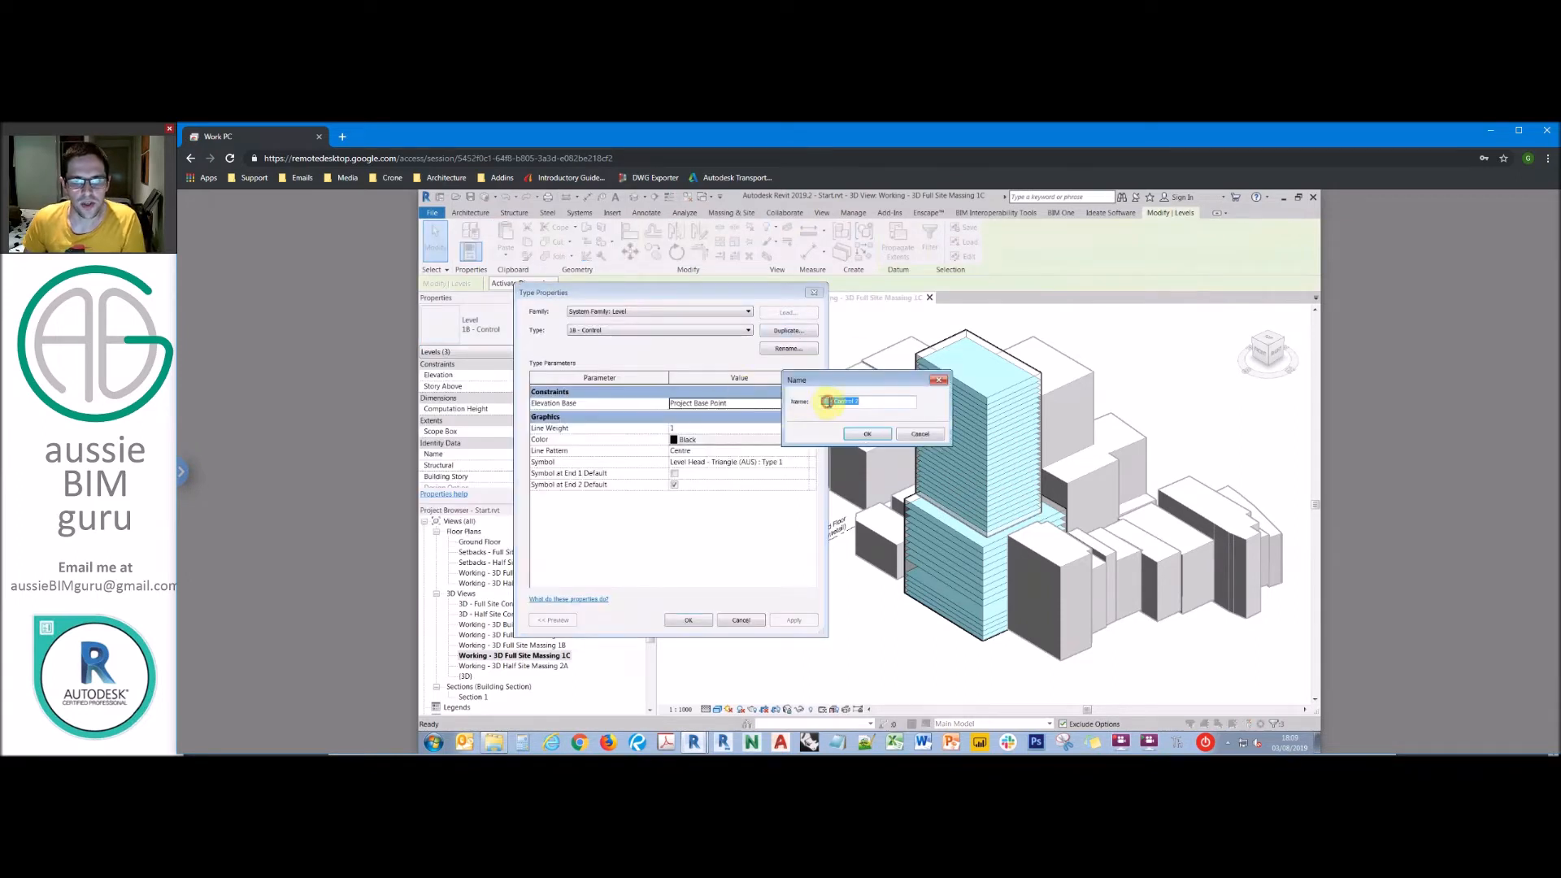
pyautogui.click(868, 435)
pyautogui.click(688, 619)
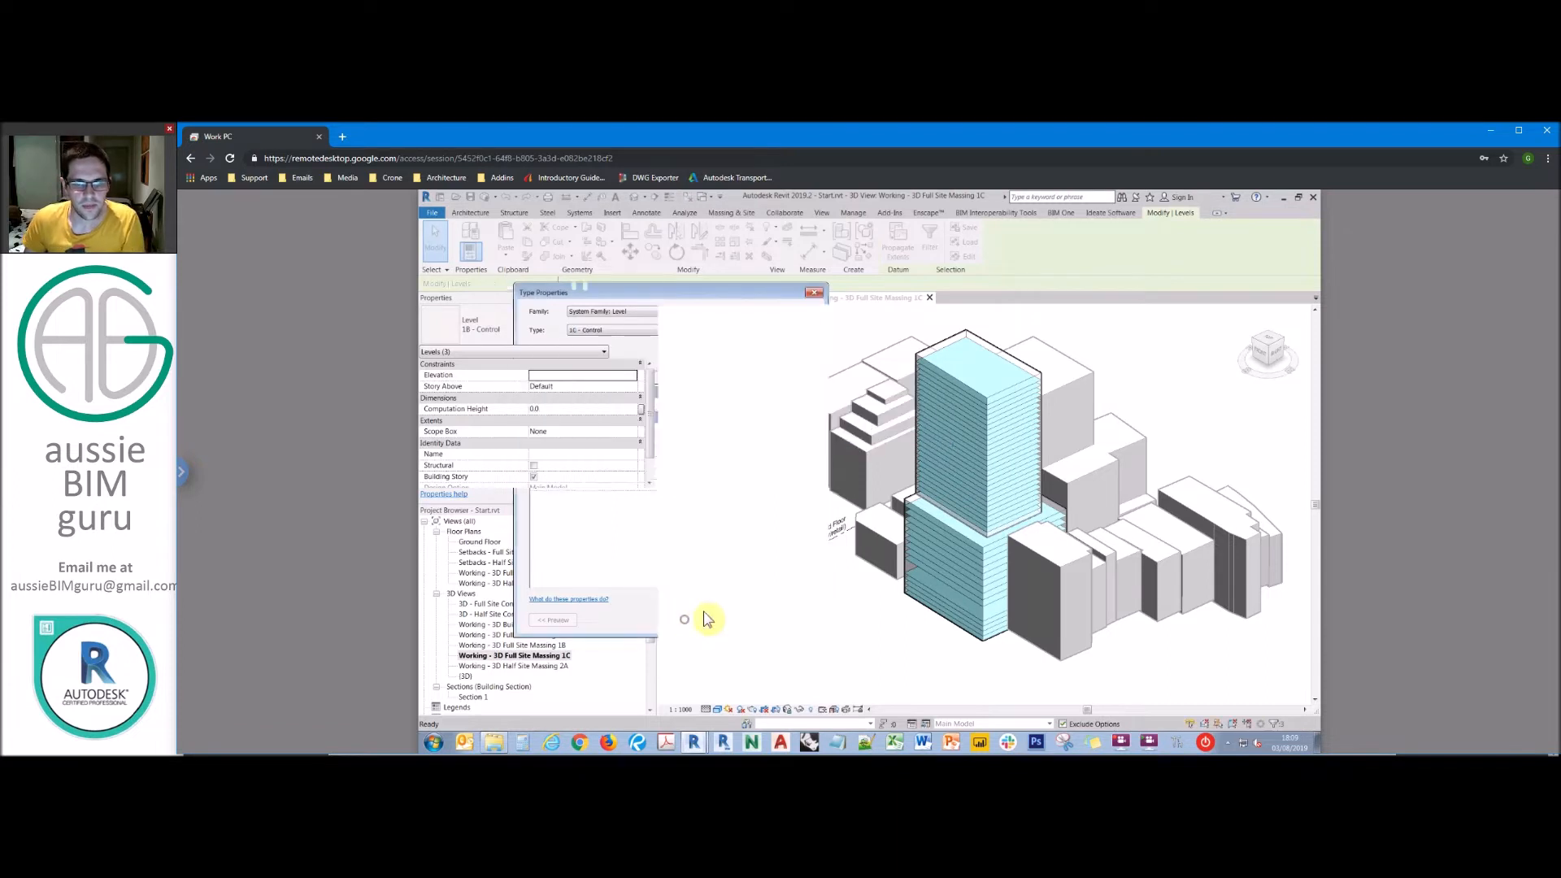
pyautogui.click(741, 541)
# Step: Rename the lowest pasted level in the 1C view as 1C - Control Basement and copy that name
pyautogui.click(832, 567)
pyautogui.click(591, 453)
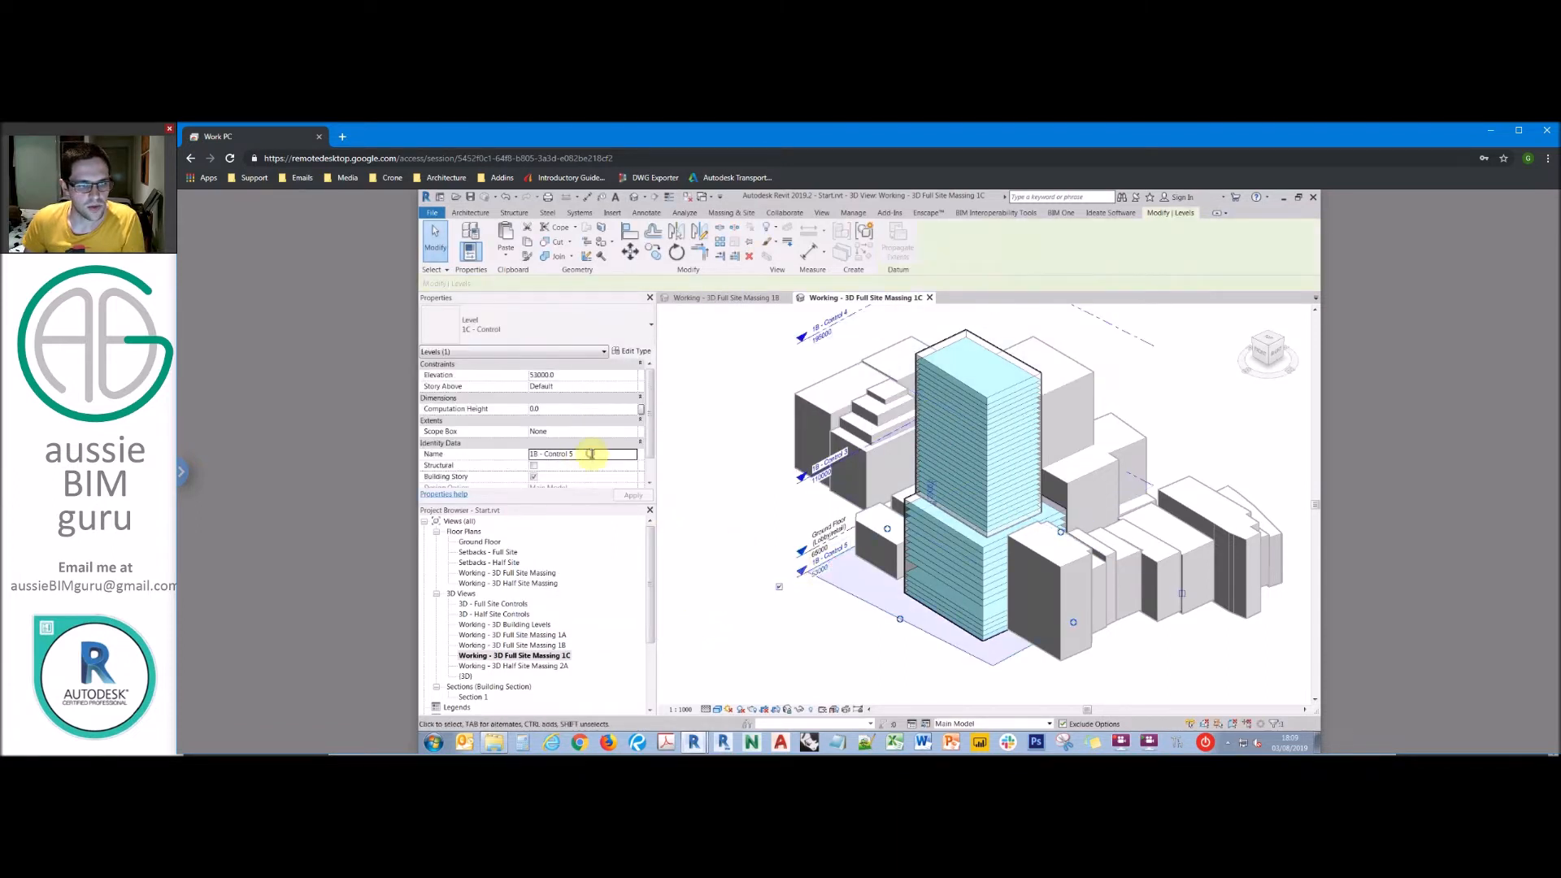
pyautogui.press('capslock')
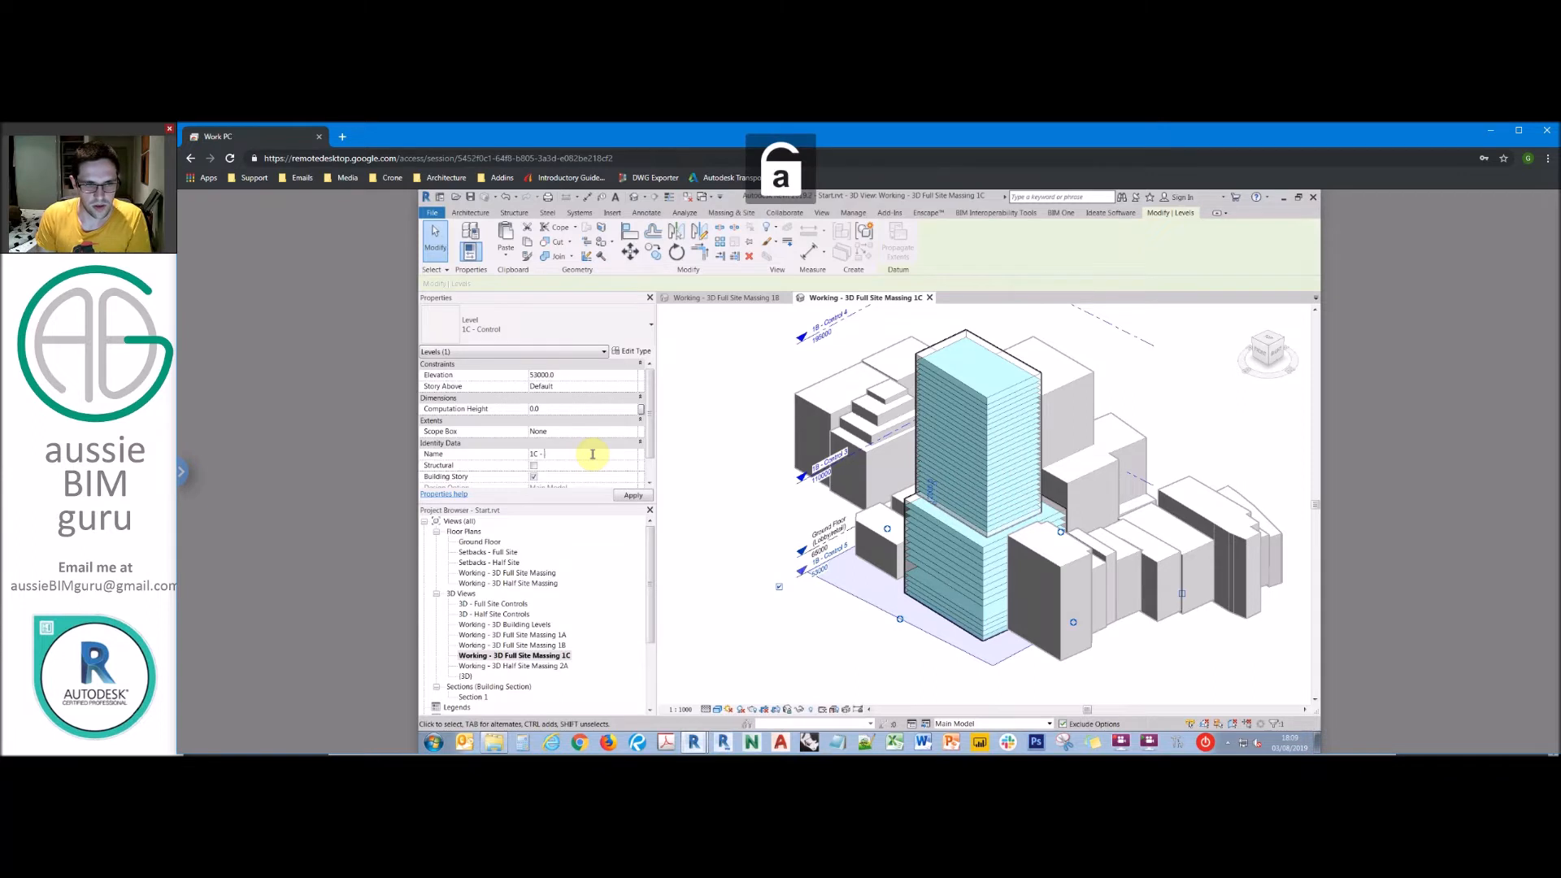
pyautogui.write('Control')
pyautogui.press('capslock')
pyautogui.write('Basement')
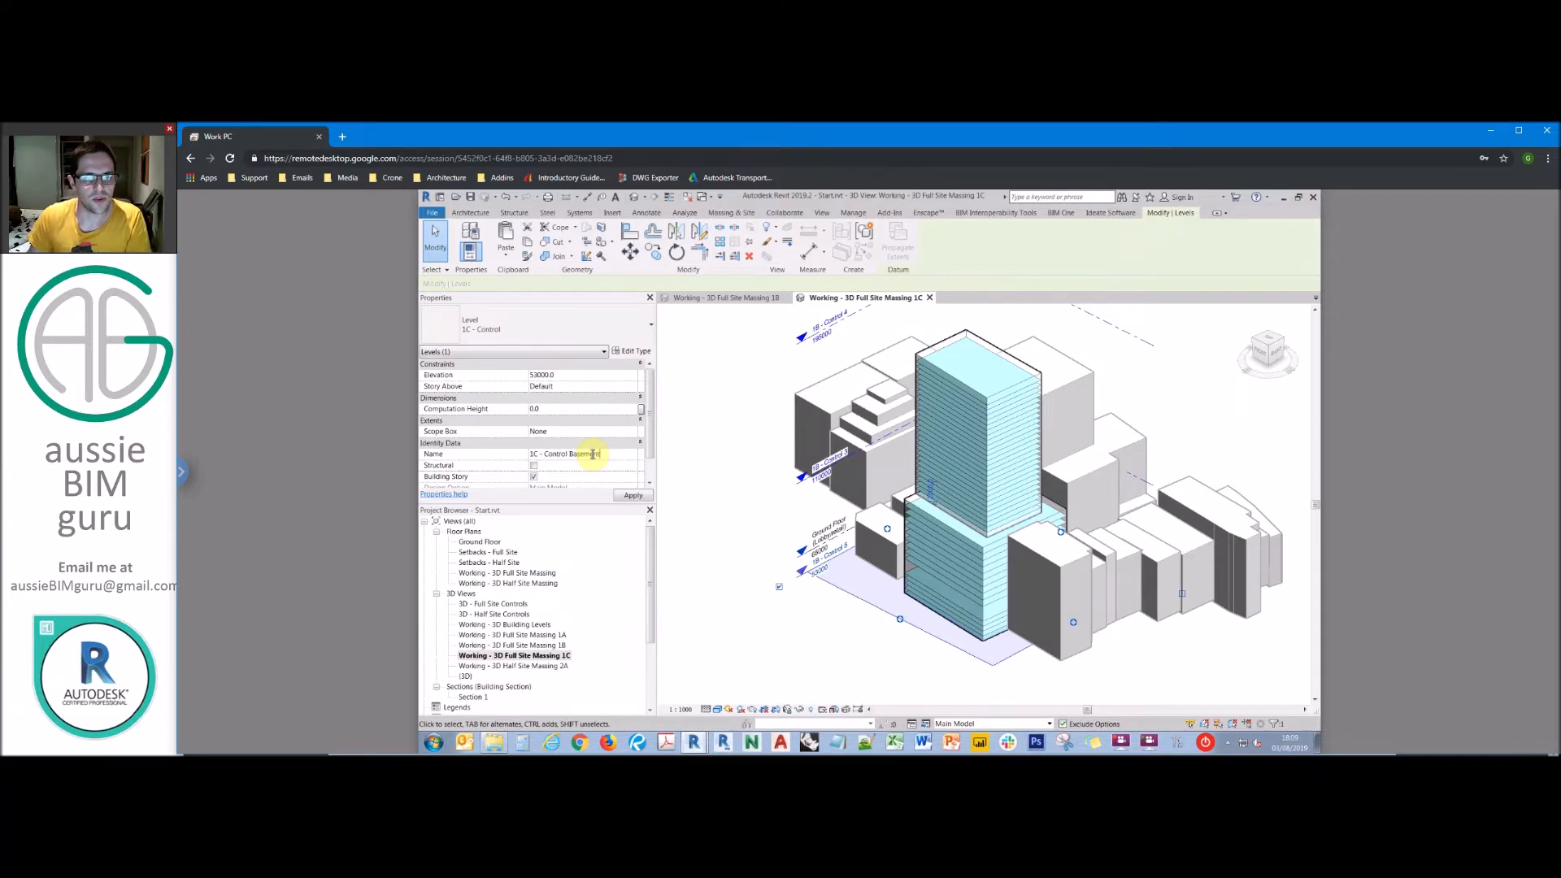
pyautogui.moveTo(608, 454); pyautogui.dragTo(452, 465)
pyautogui.hotkey('ctrl', 'c')
pyautogui.click(777, 469)
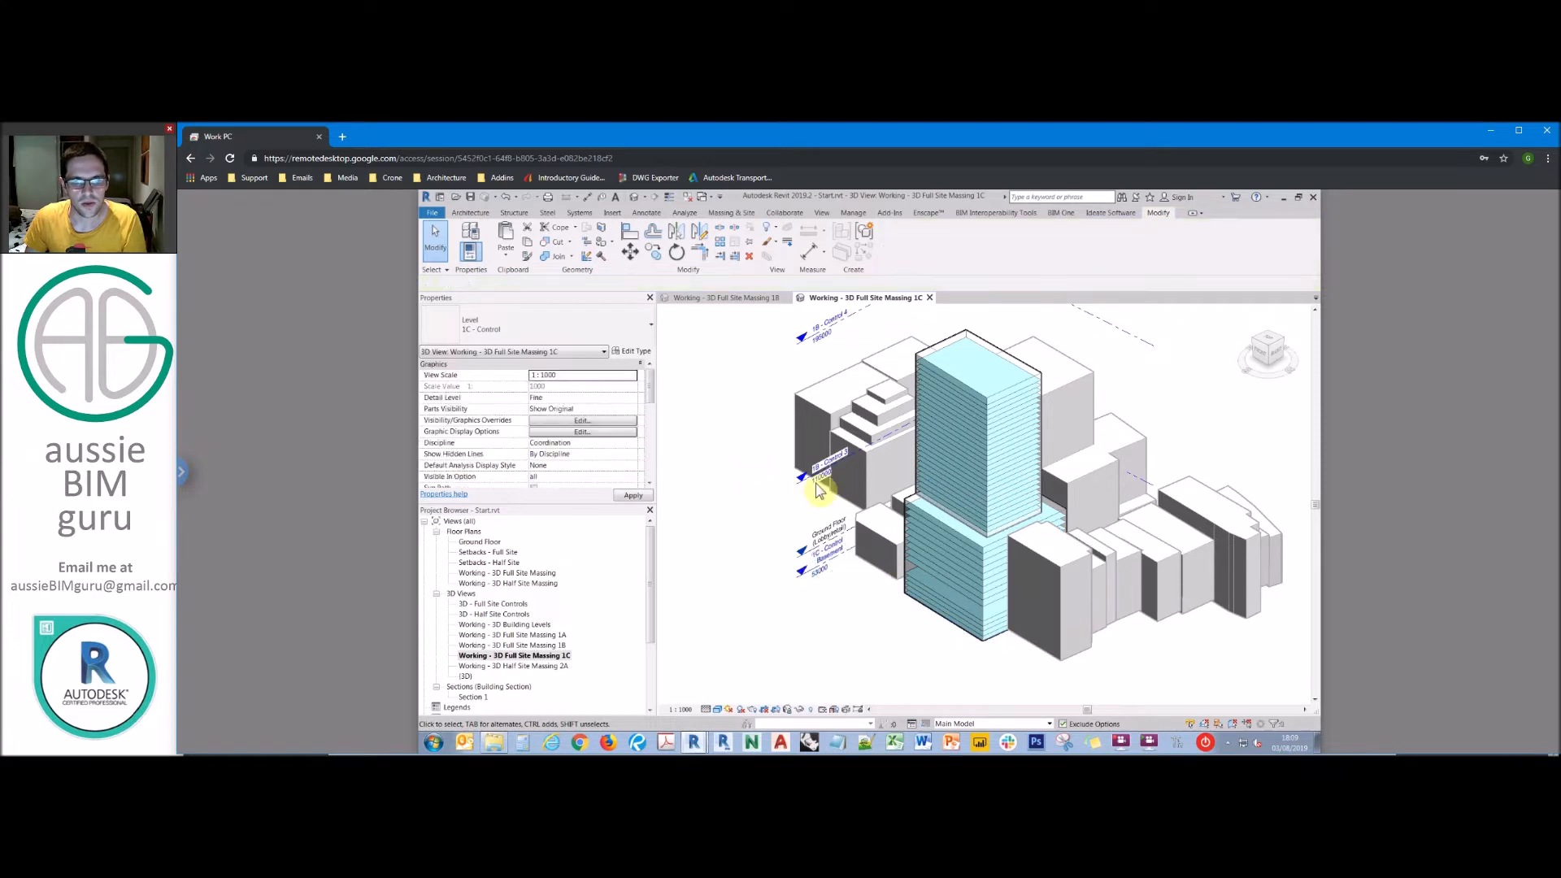
# Step: Rename the middle pasted level in the 1C view as 1C - Control 1
pyautogui.click(774, 482)
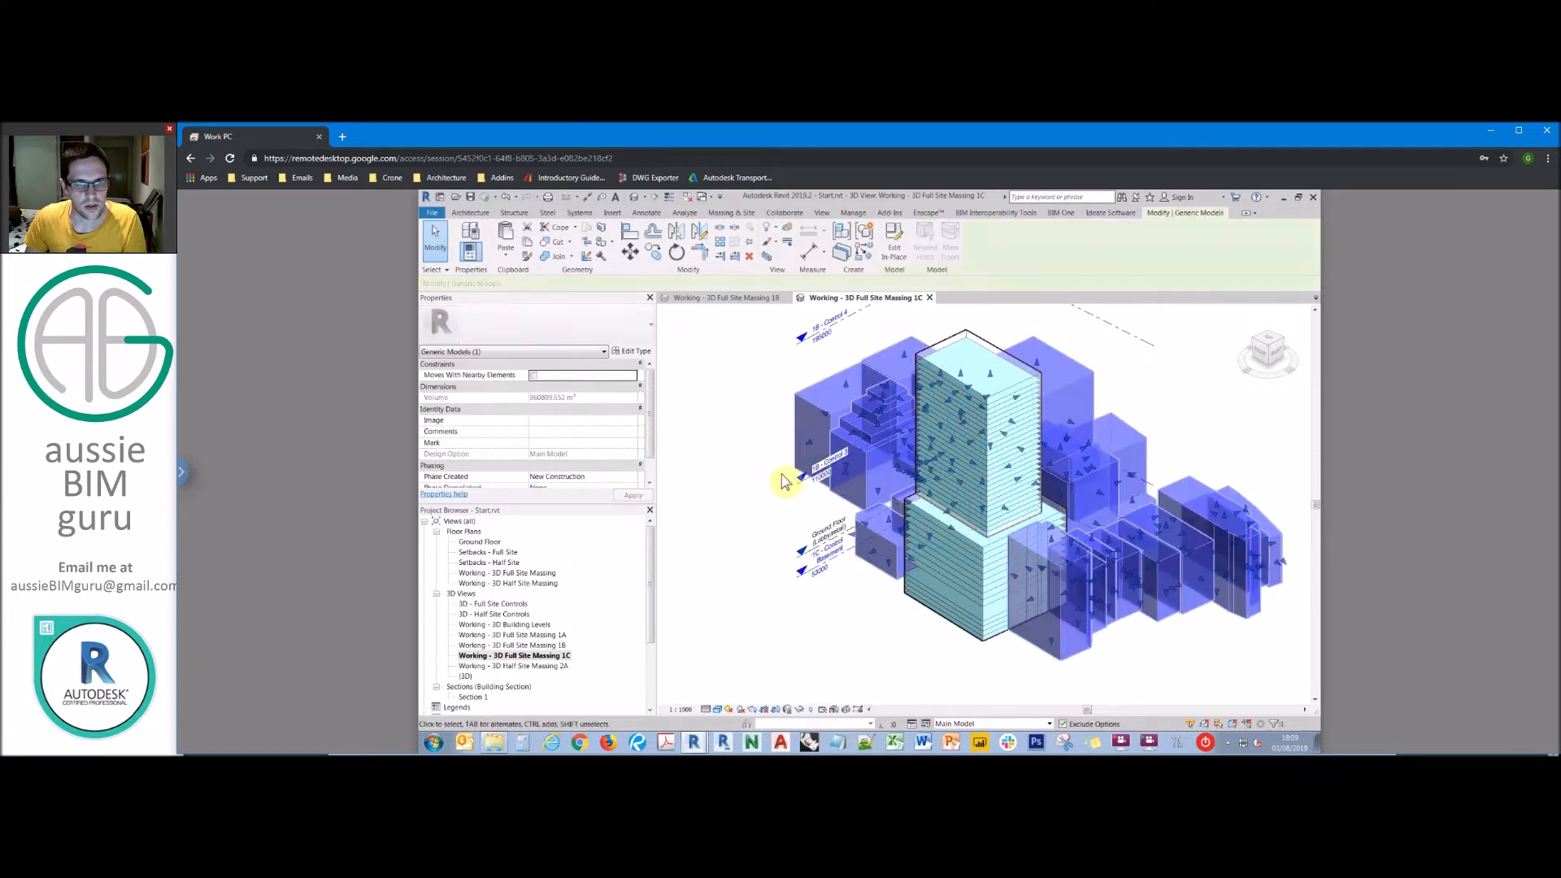
pyautogui.click(799, 486)
pyautogui.click(587, 454)
pyautogui.hotkey('ctrl', 'a')
pyautogui.hotkey('ctrl', 'v')
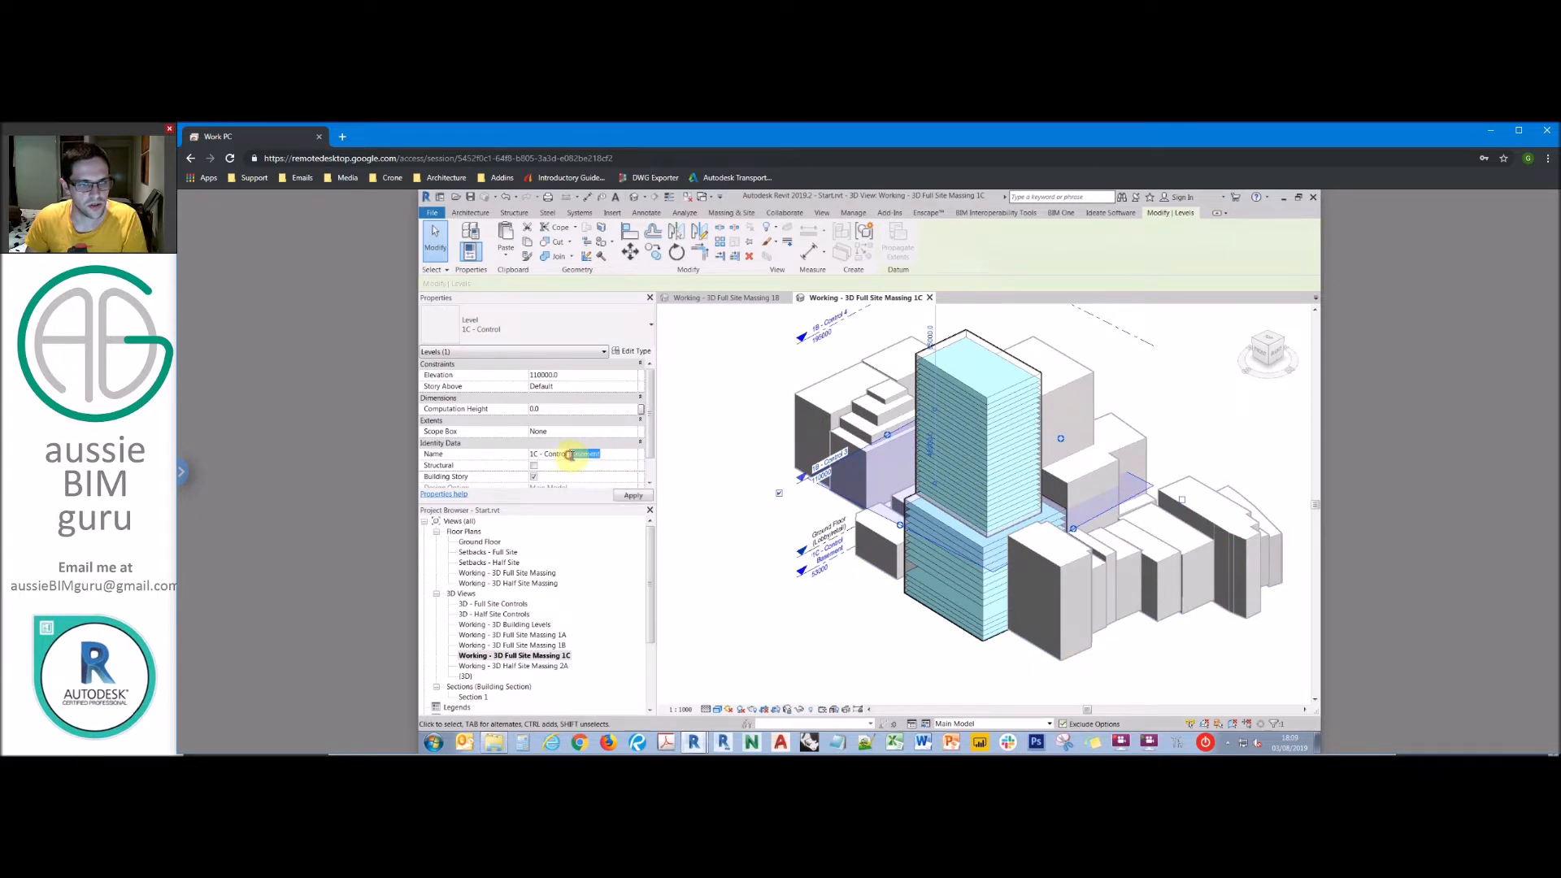
# Step: Rename the uppermost pasted level in the 1C view as 1C - Control 2
pyautogui.click(825, 329)
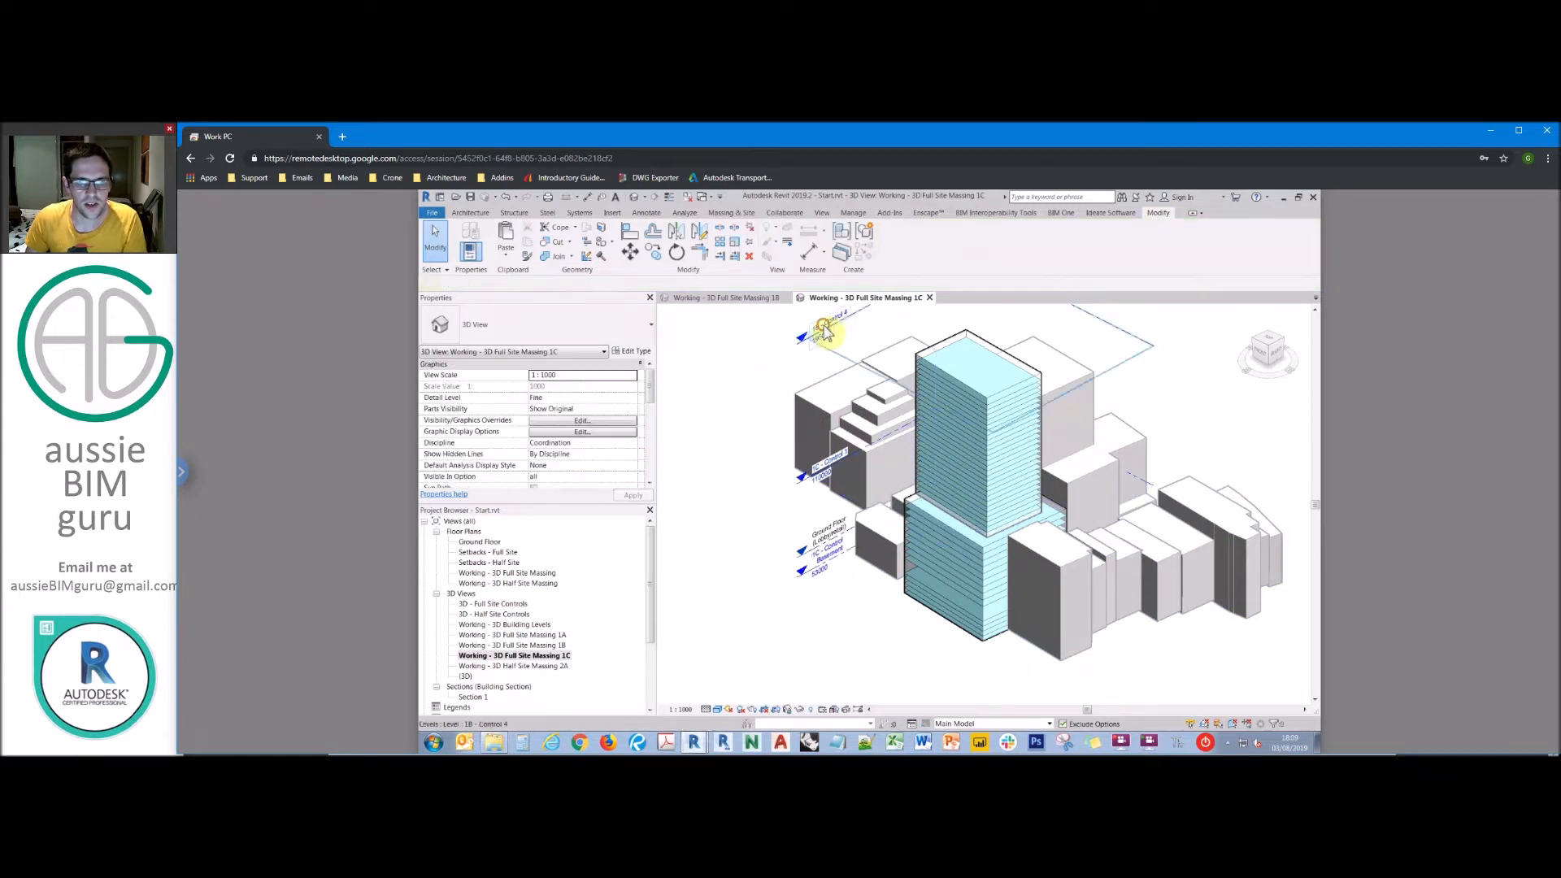
pyautogui.click(605, 455)
pyautogui.write('1C - Control')
pyautogui.write('2')
pyautogui.click(731, 436)
# Step: Turn off Building Story for all three 1C control levels together
pyautogui.keyDown('shift'); pyautogui.moveTo(794, 446); pyautogui.dragTo(808, 495, button='middle'); pyautogui.keyUp('shift')
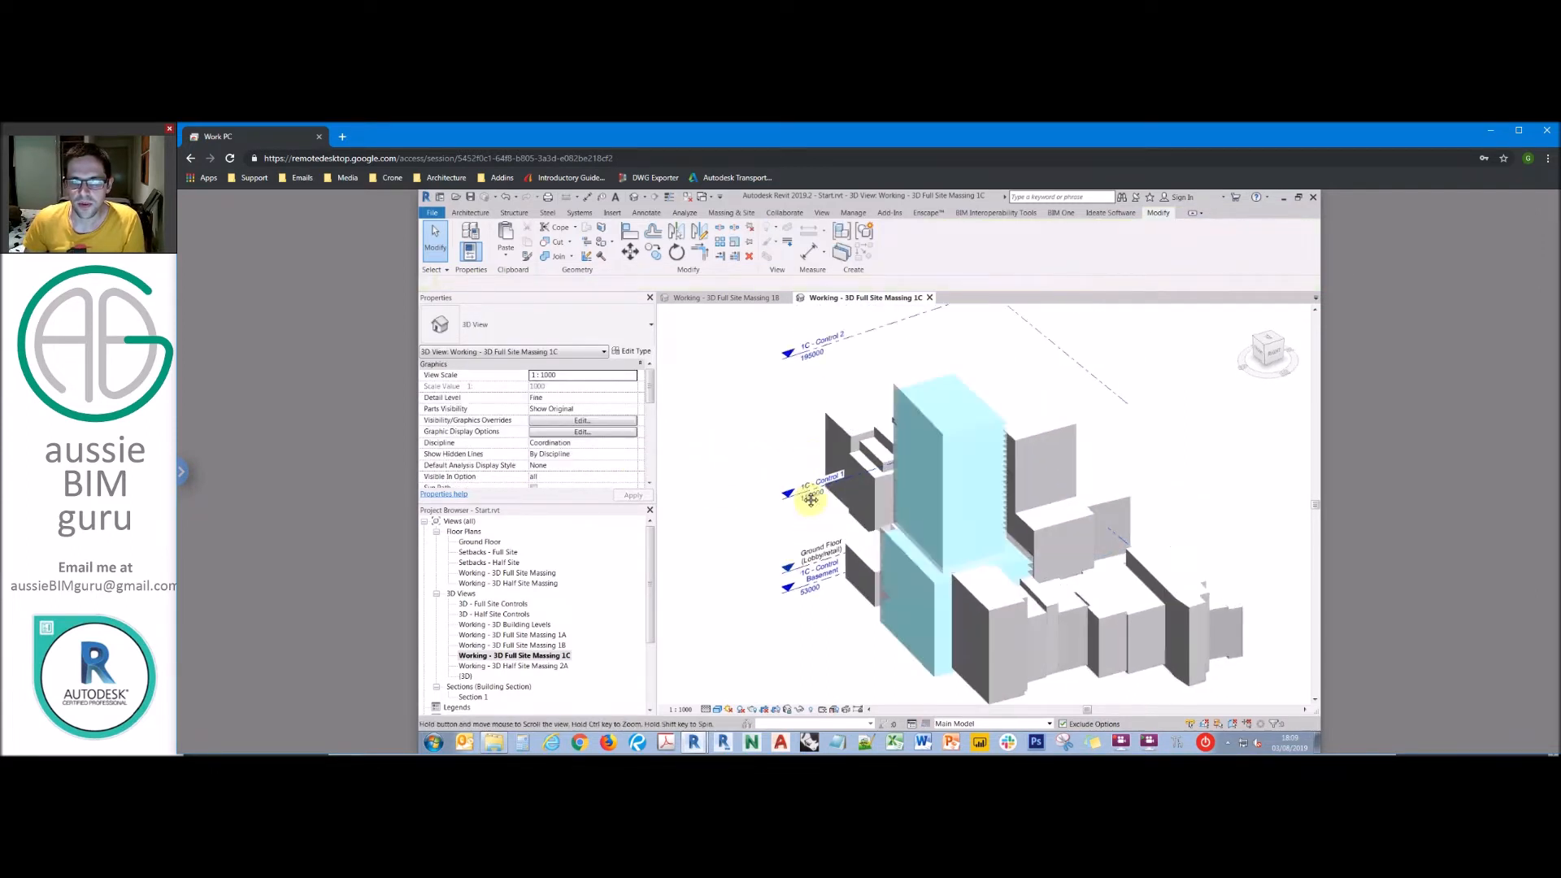
pyautogui.click(803, 387)
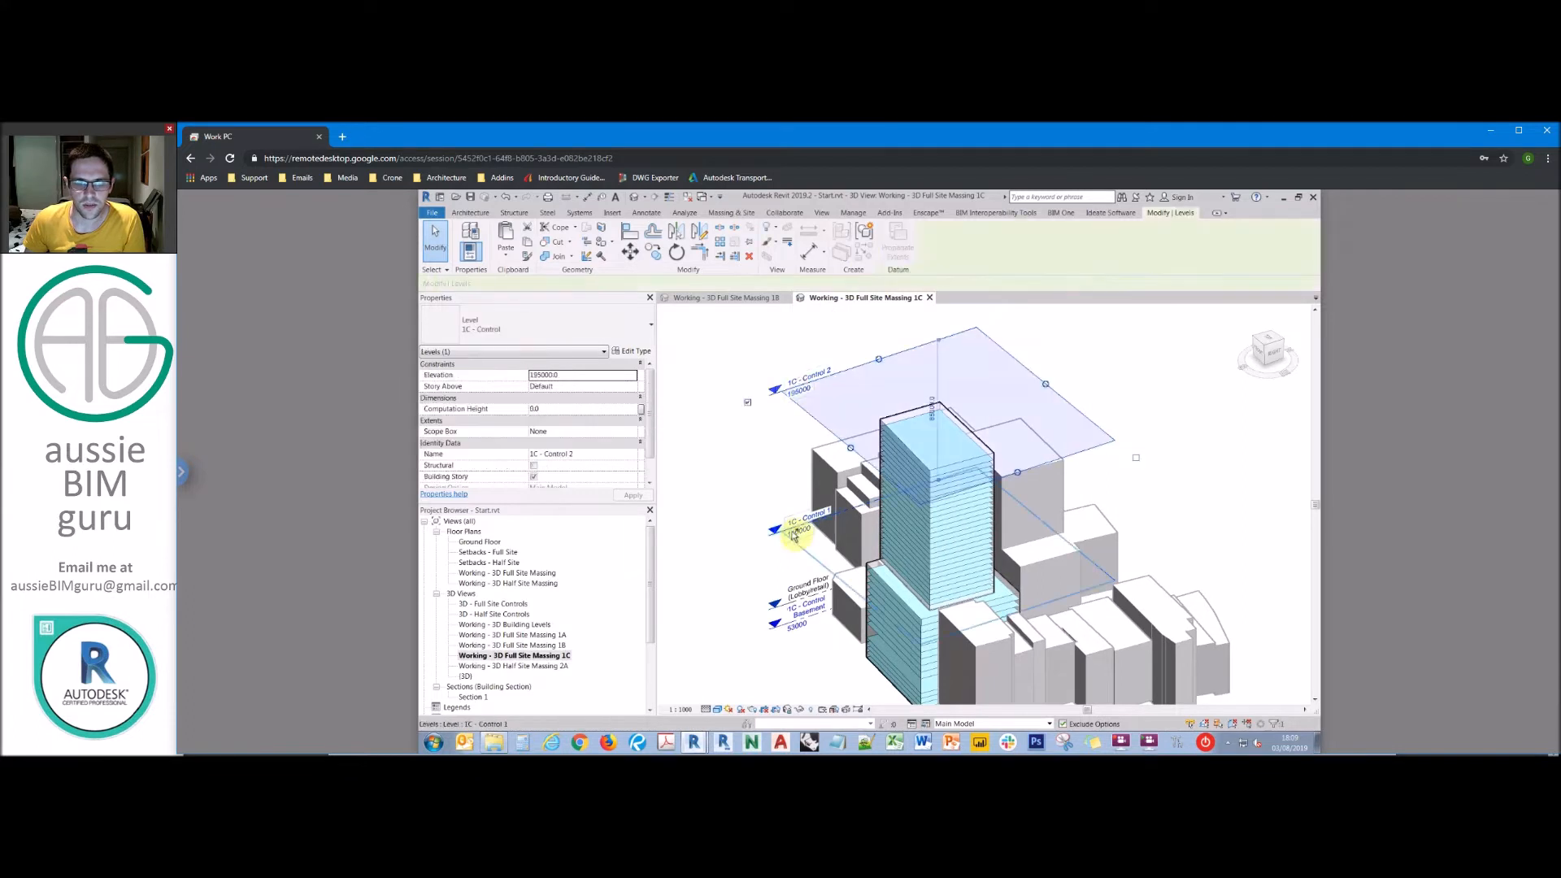
pyautogui.keyDown('ctrl'); pyautogui.click(795, 627); pyautogui.keyUp('ctrl')
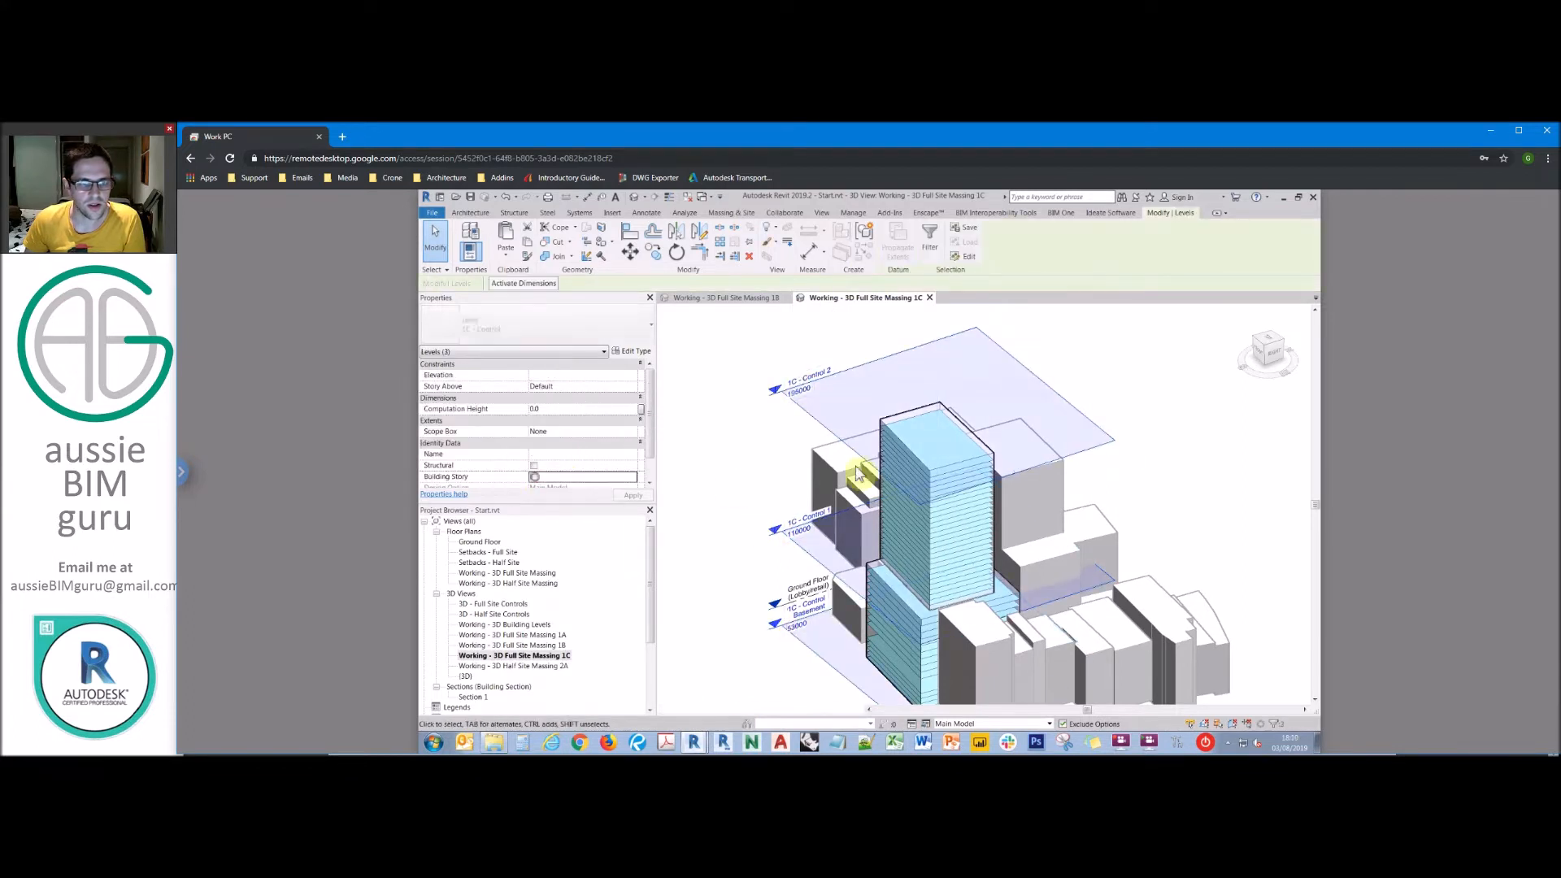
# Step: Open the Full Site Massing 1B view and turn off Building Story for its three 1B control levels
pyautogui.click(546, 645)
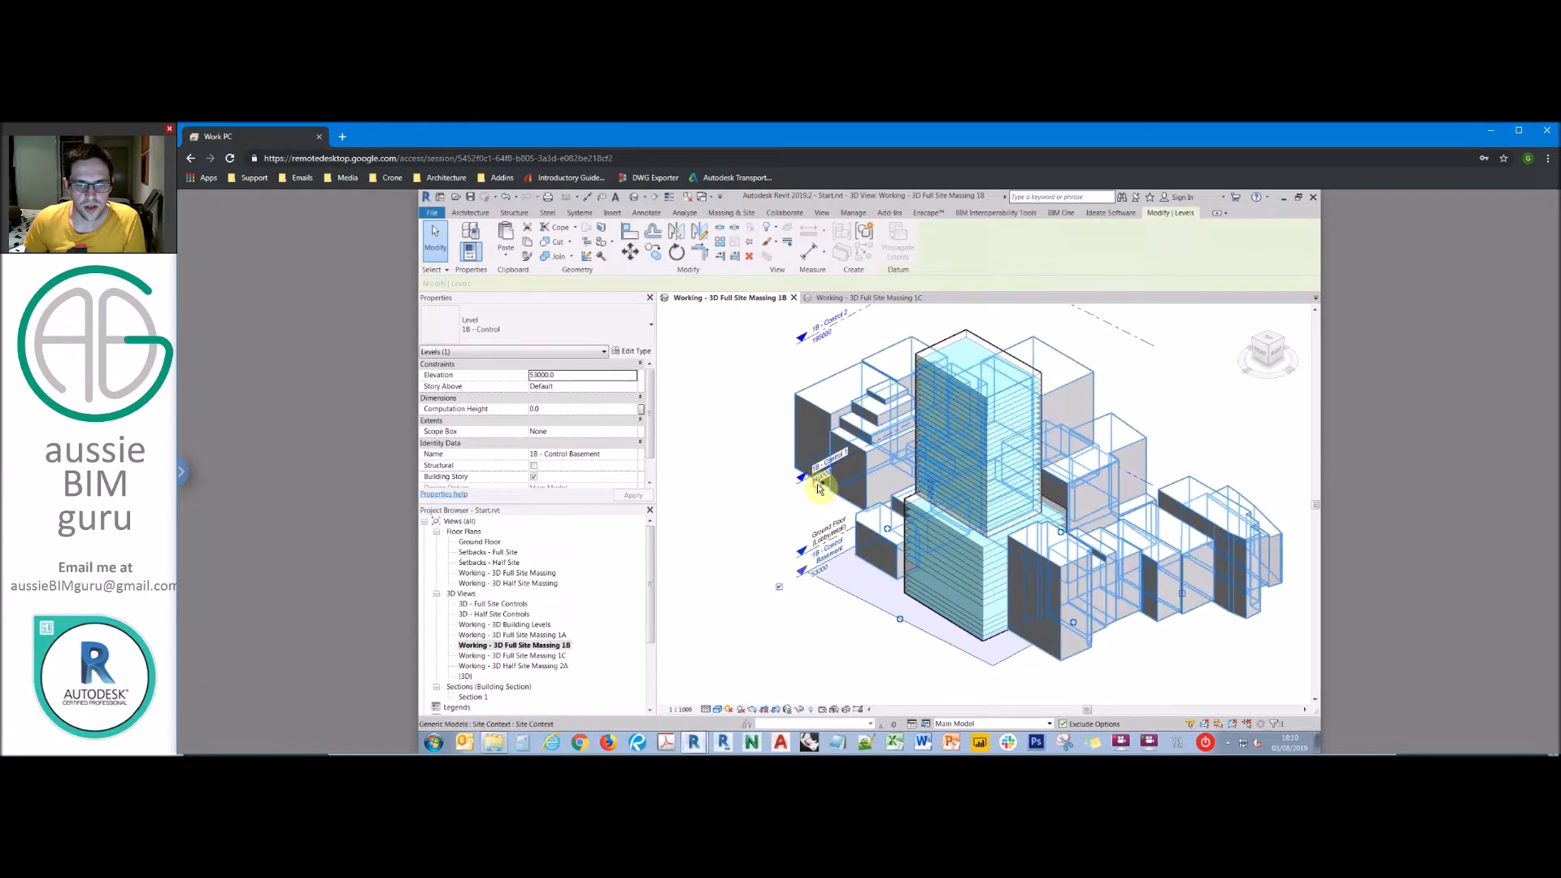
pyautogui.click(864, 377)
pyautogui.keyDown('shift'); pyautogui.moveTo(865, 377); pyautogui.dragTo(837, 433, button='middle'); pyautogui.keyUp('shift')
pyautogui.keyDown('ctrl'); pyautogui.click(857, 431); pyautogui.keyUp('ctrl')
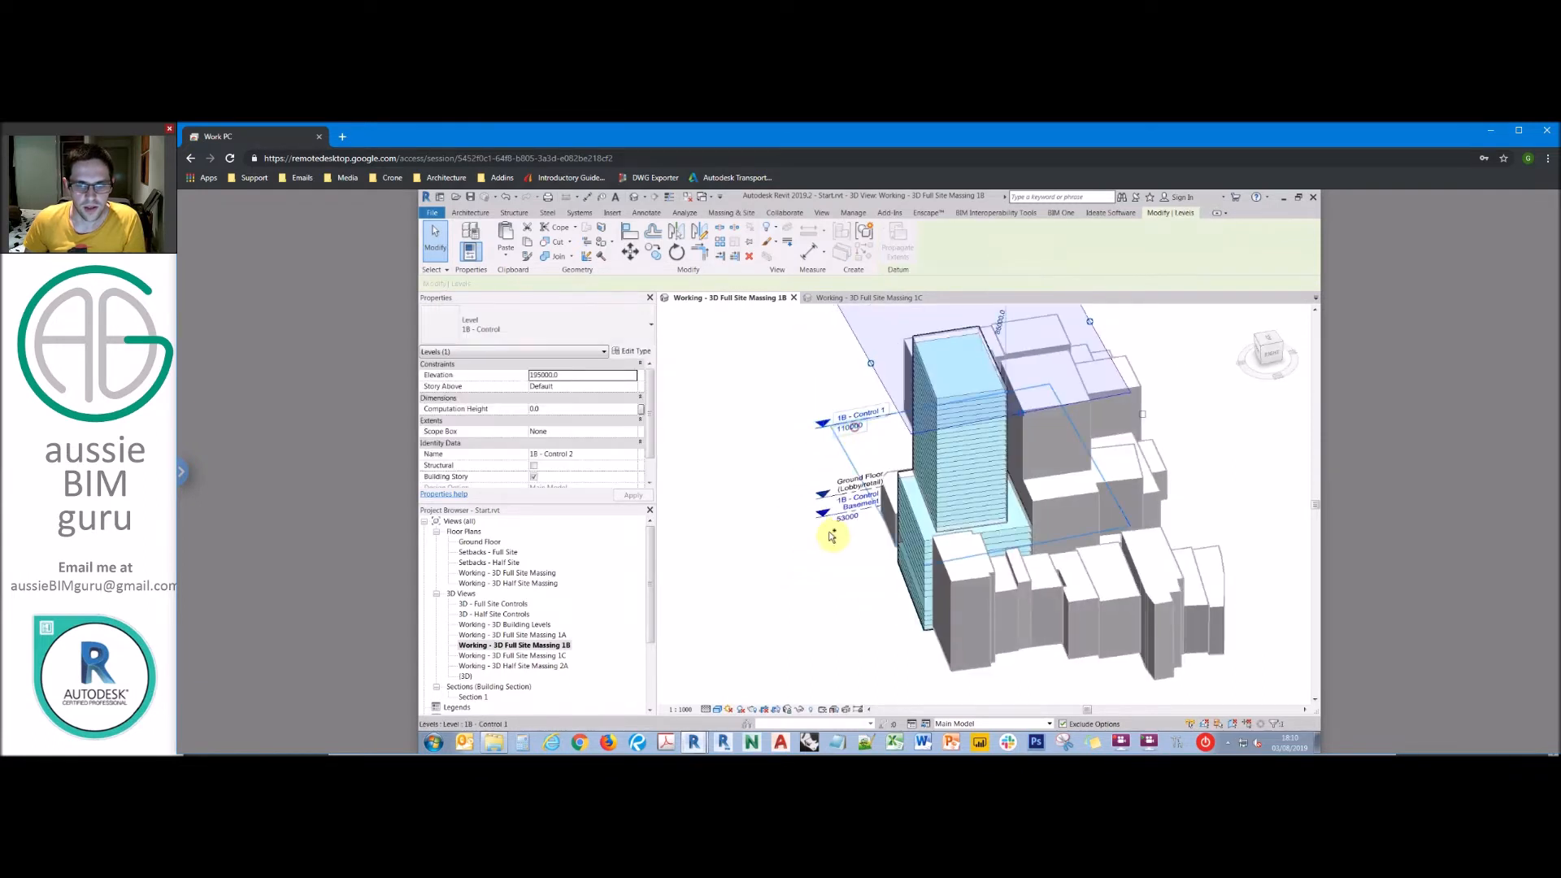
pyautogui.keyDown('ctrl'); pyautogui.click(846, 512); pyautogui.keyUp('ctrl')
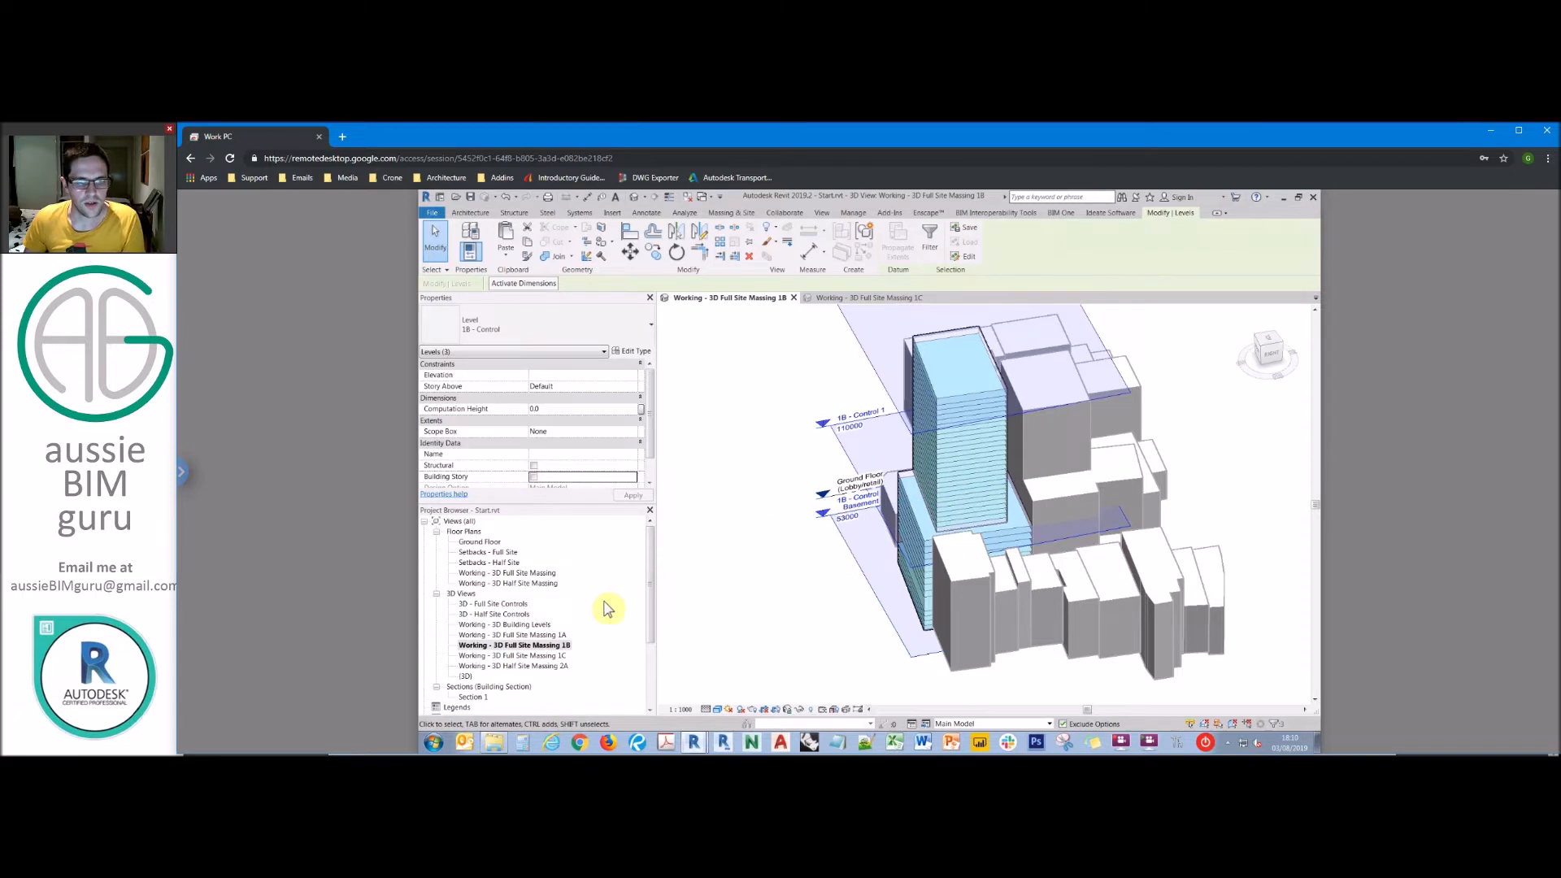
# Step: Check the three control levels in the Full Site Massing 1A view and inspect the 3D Building Levels view
pyautogui.click(537, 645)
pyautogui.doubleClick(532, 635)
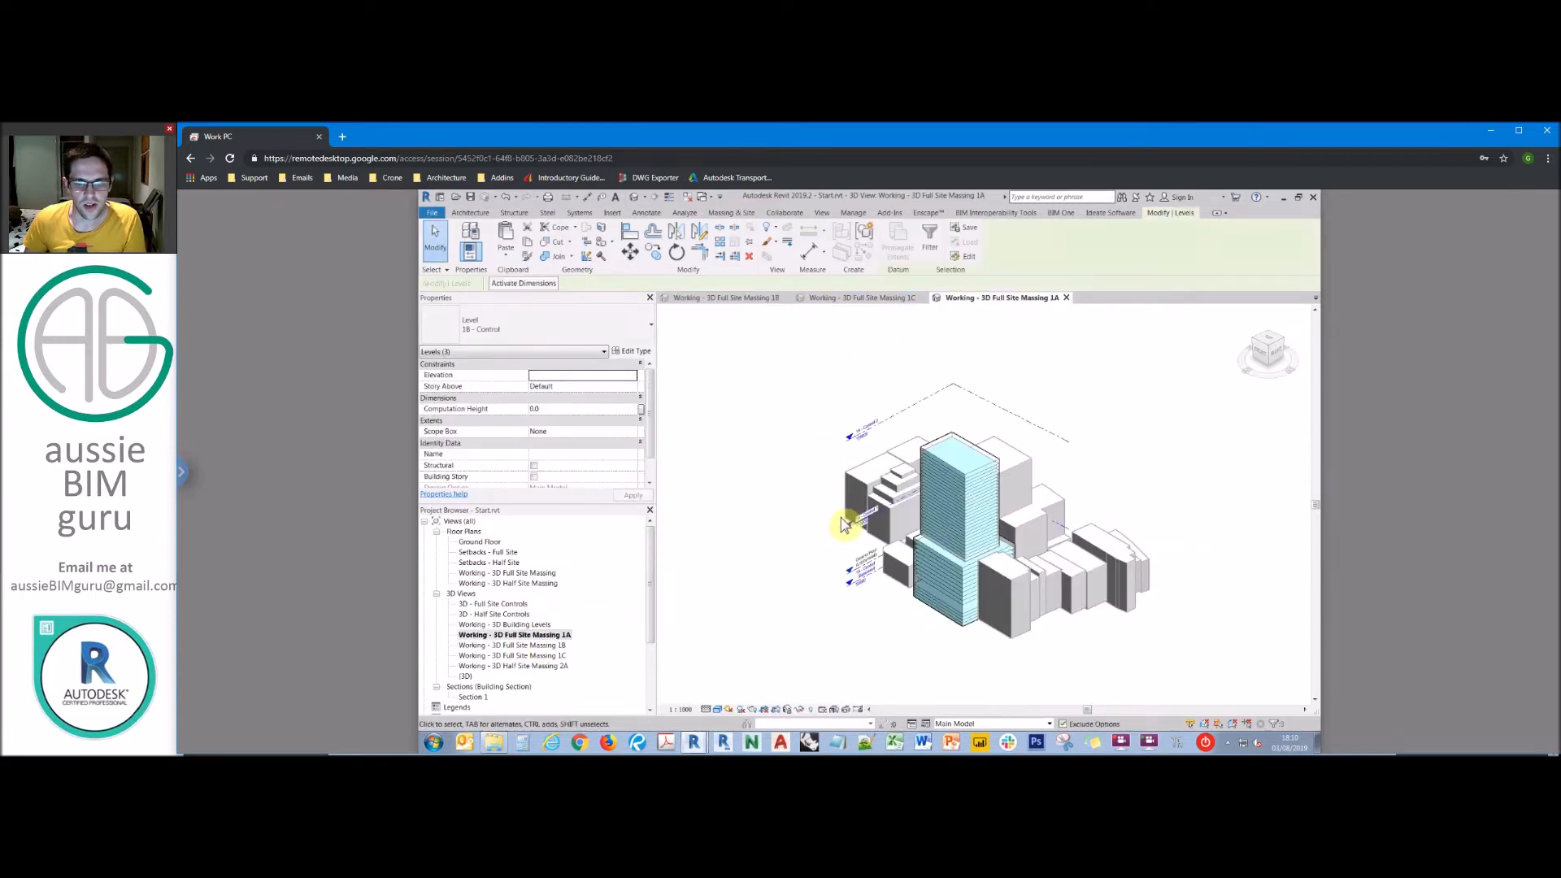
pyautogui.click(901, 574)
pyautogui.keyDown('shift'); pyautogui.moveTo(901, 574); pyautogui.dragTo(856, 569, button='middle'); pyautogui.keyUp('shift')
pyautogui.keyDown('ctrl'); pyautogui.click(882, 495); pyautogui.keyUp('ctrl')
pyautogui.keyDown('ctrl'); pyautogui.click(886, 411); pyautogui.keyUp('ctrl')
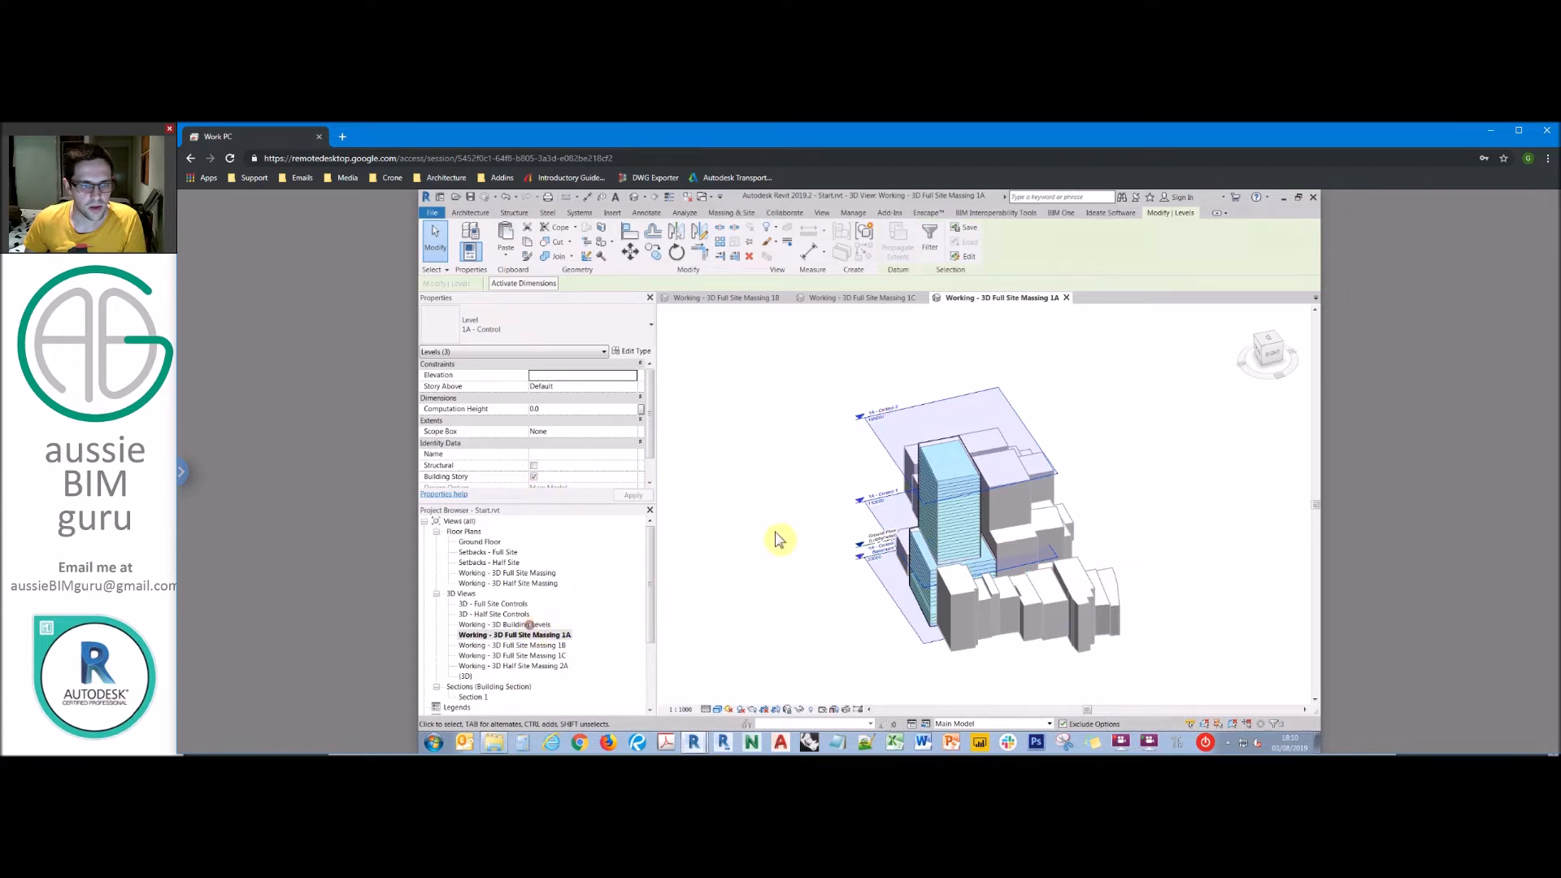
pyautogui.moveTo(773, 485)
pyautogui.keyDown('shift'); pyautogui.mouseDown(button='middle')
pyautogui.moveTo(795, 581)
pyautogui.moveTo(756, 460)
pyautogui.mouseUp(button='middle'); pyautogui.keyUp('shift')
# Step: Copy the building mass from the Full Site Massing 1A view and return to the Full Site Massing 1B view
pyautogui.doubleClick(548, 635)
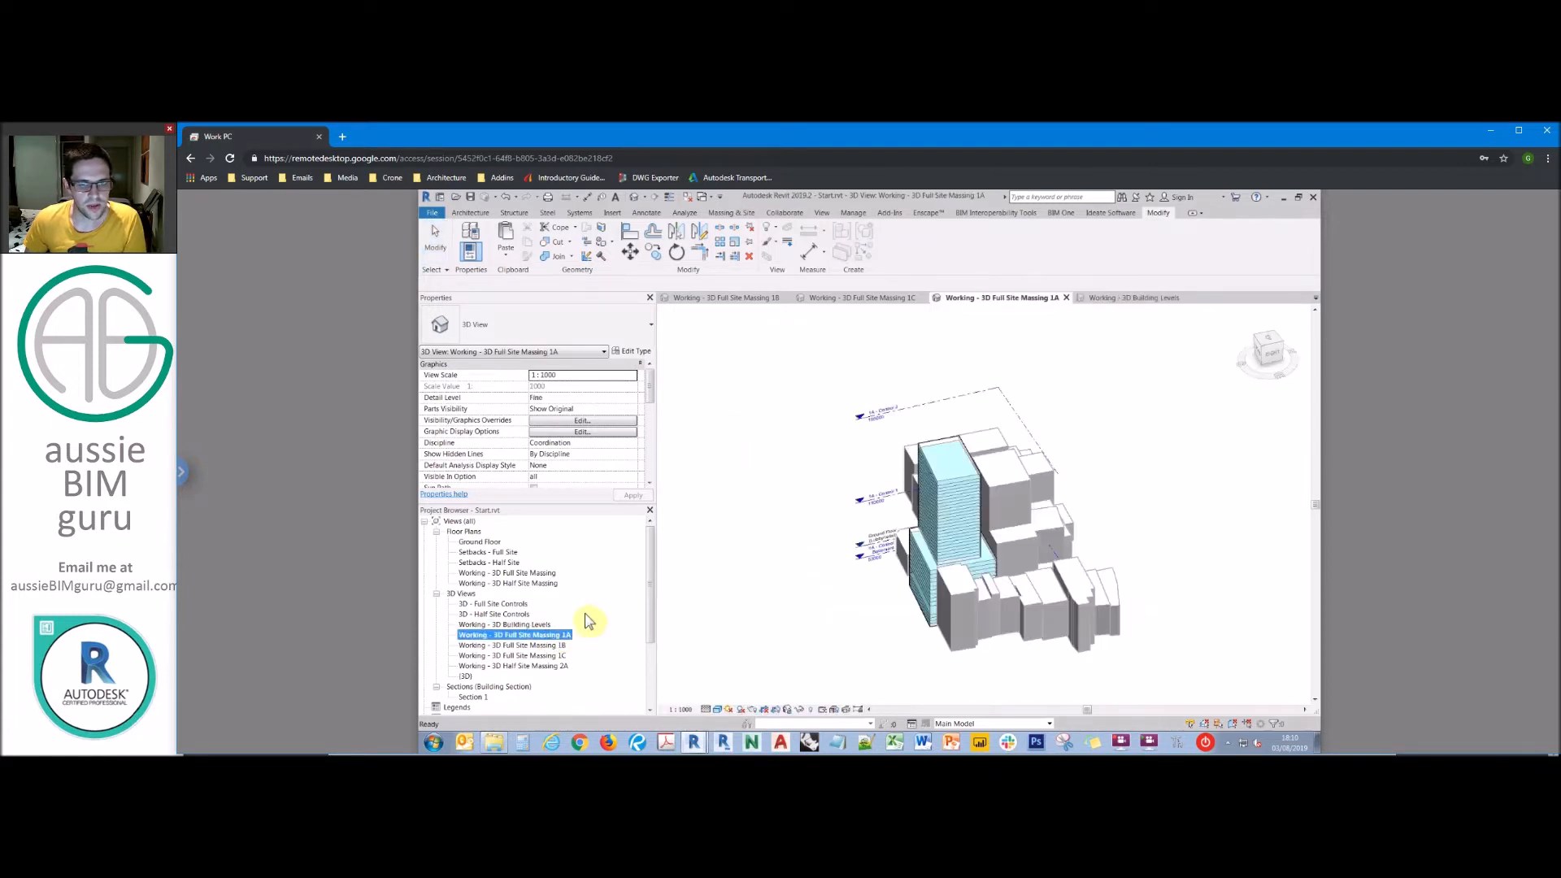
pyautogui.click(935, 443)
pyautogui.doubleClick(557, 644)
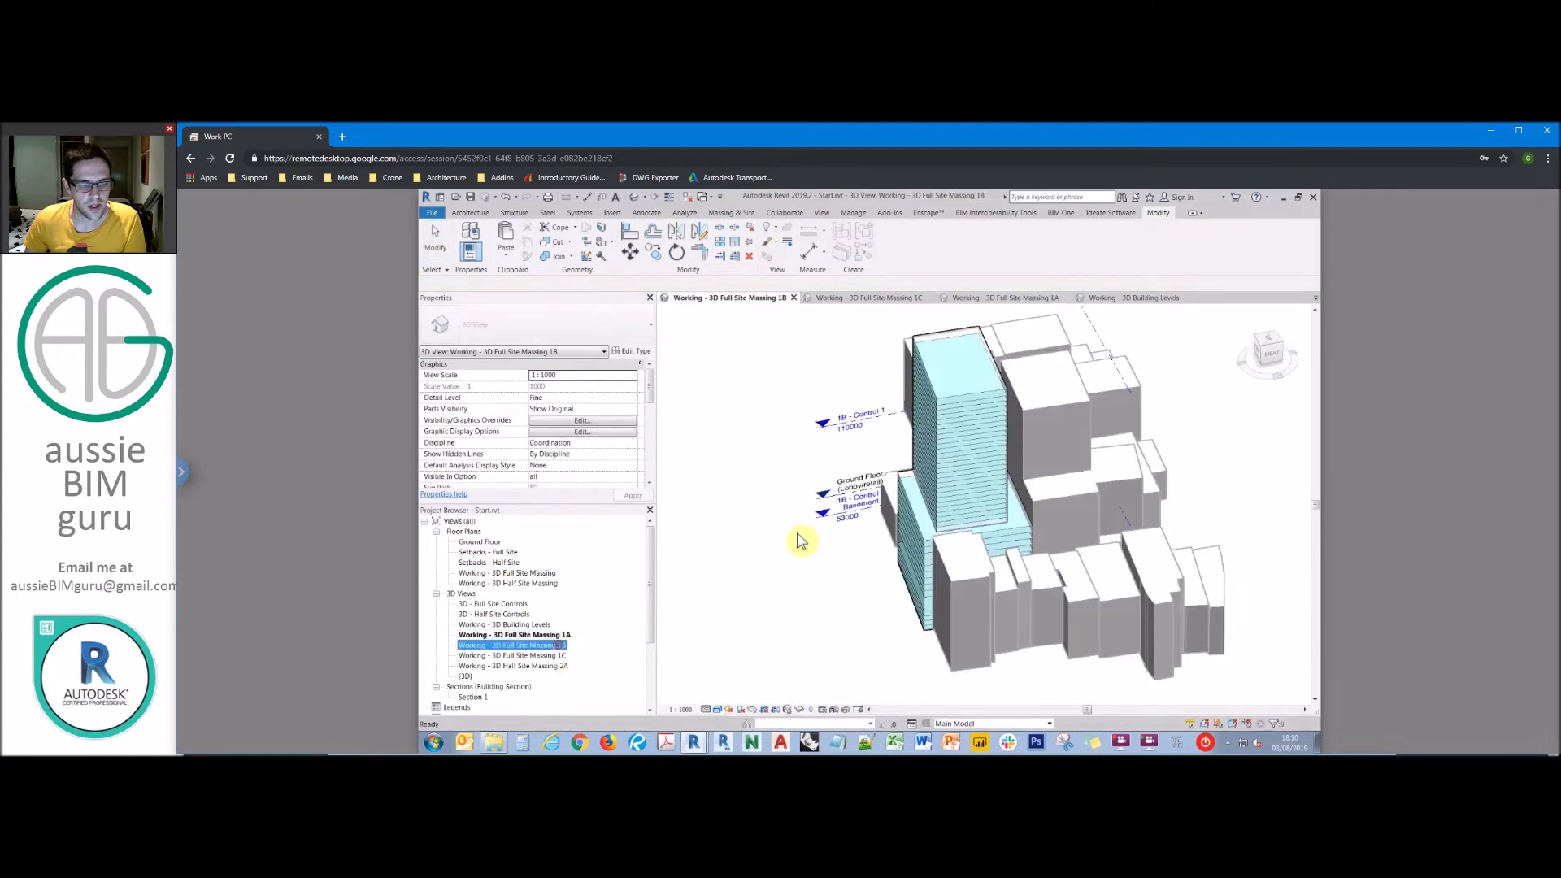
pyautogui.click(816, 607)
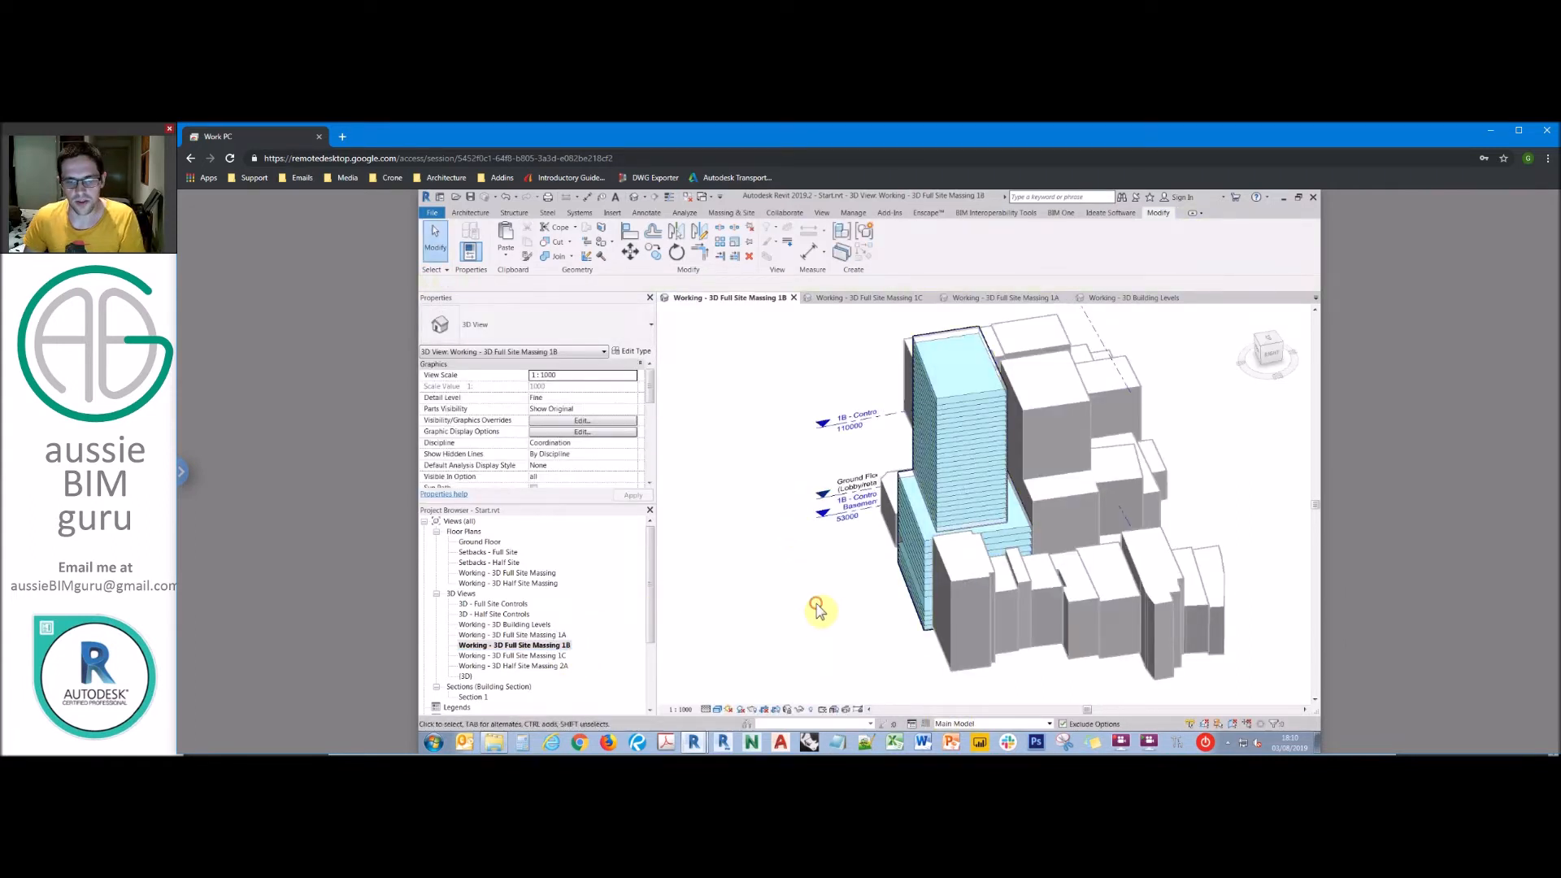
# Step: Set the 1 - Full Site design option to 1B - Resi/Comm in the 1B view's visibility overrides
pyautogui.press('v')
pyautogui.press('v')
pyautogui.click(937, 273)
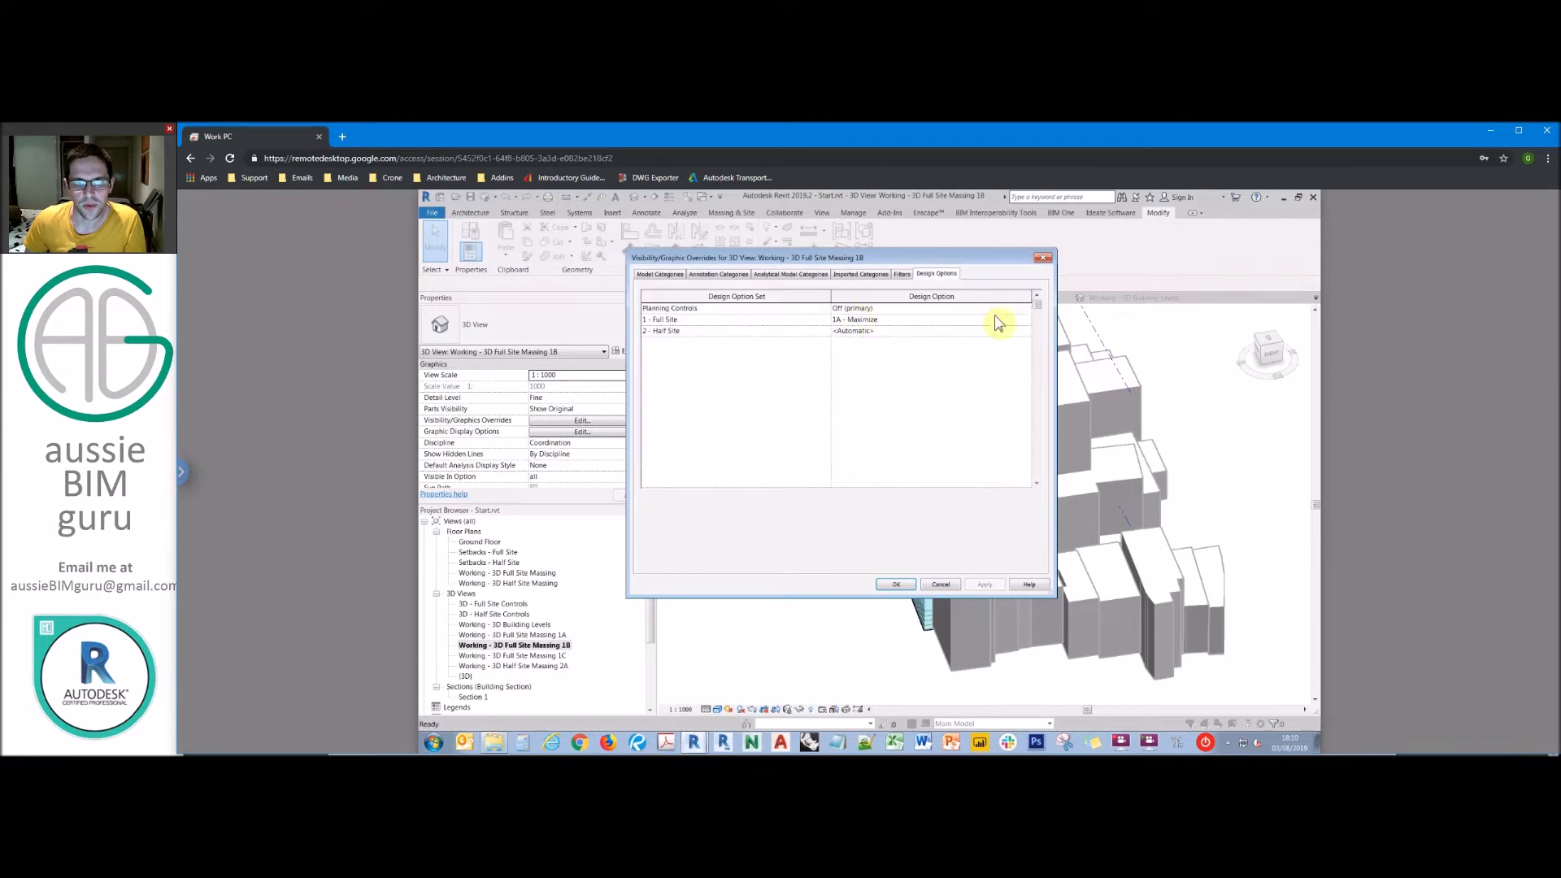
pyautogui.click(1023, 320)
pyautogui.click(1026, 319)
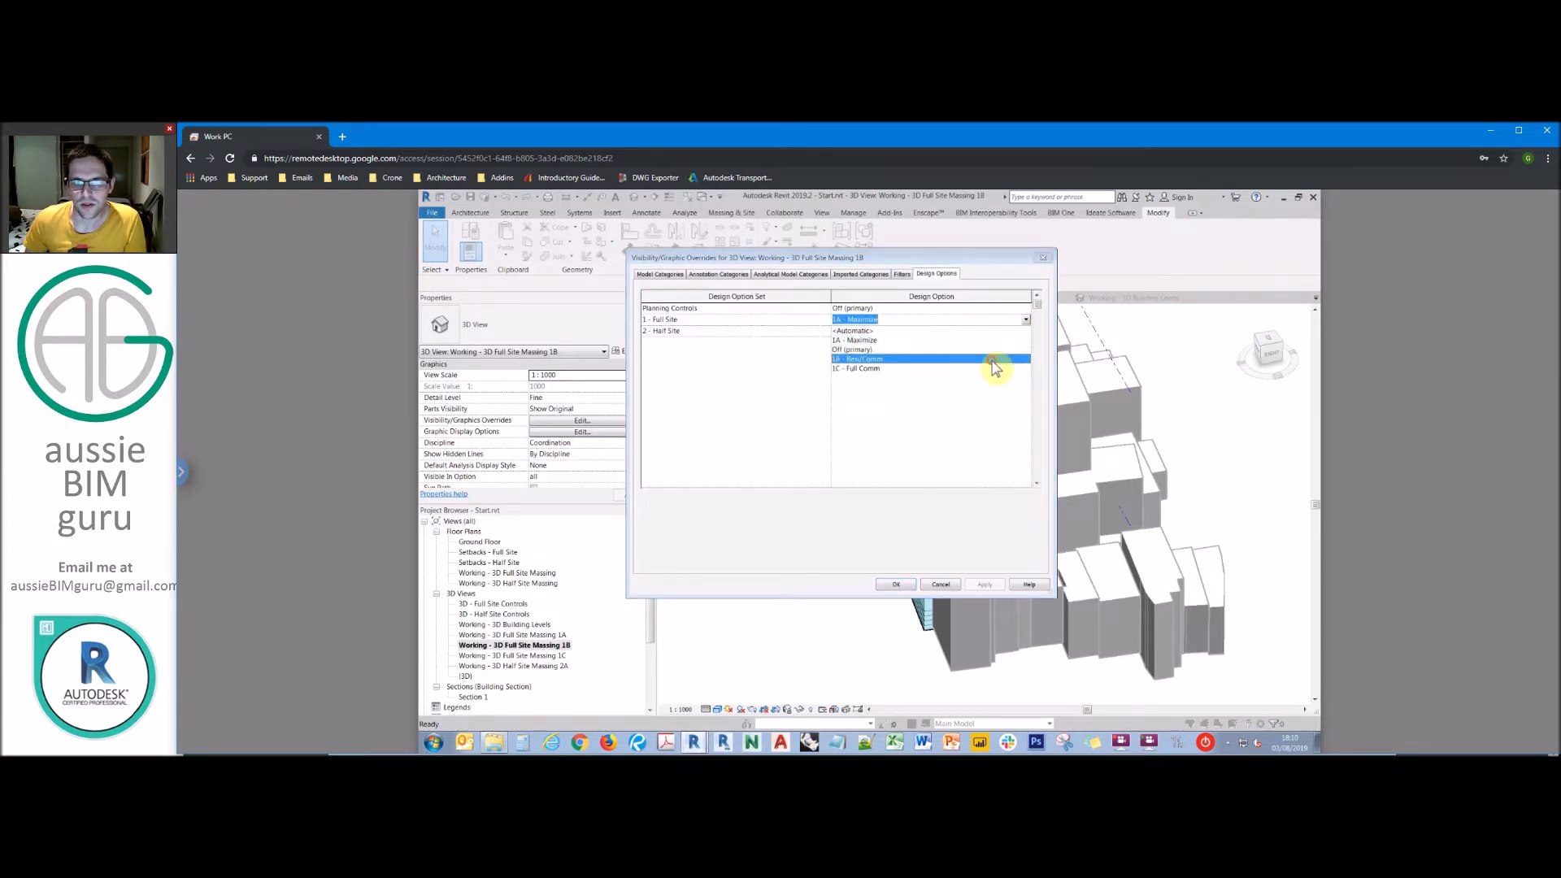
pyautogui.click(992, 360)
pyautogui.click(895, 585)
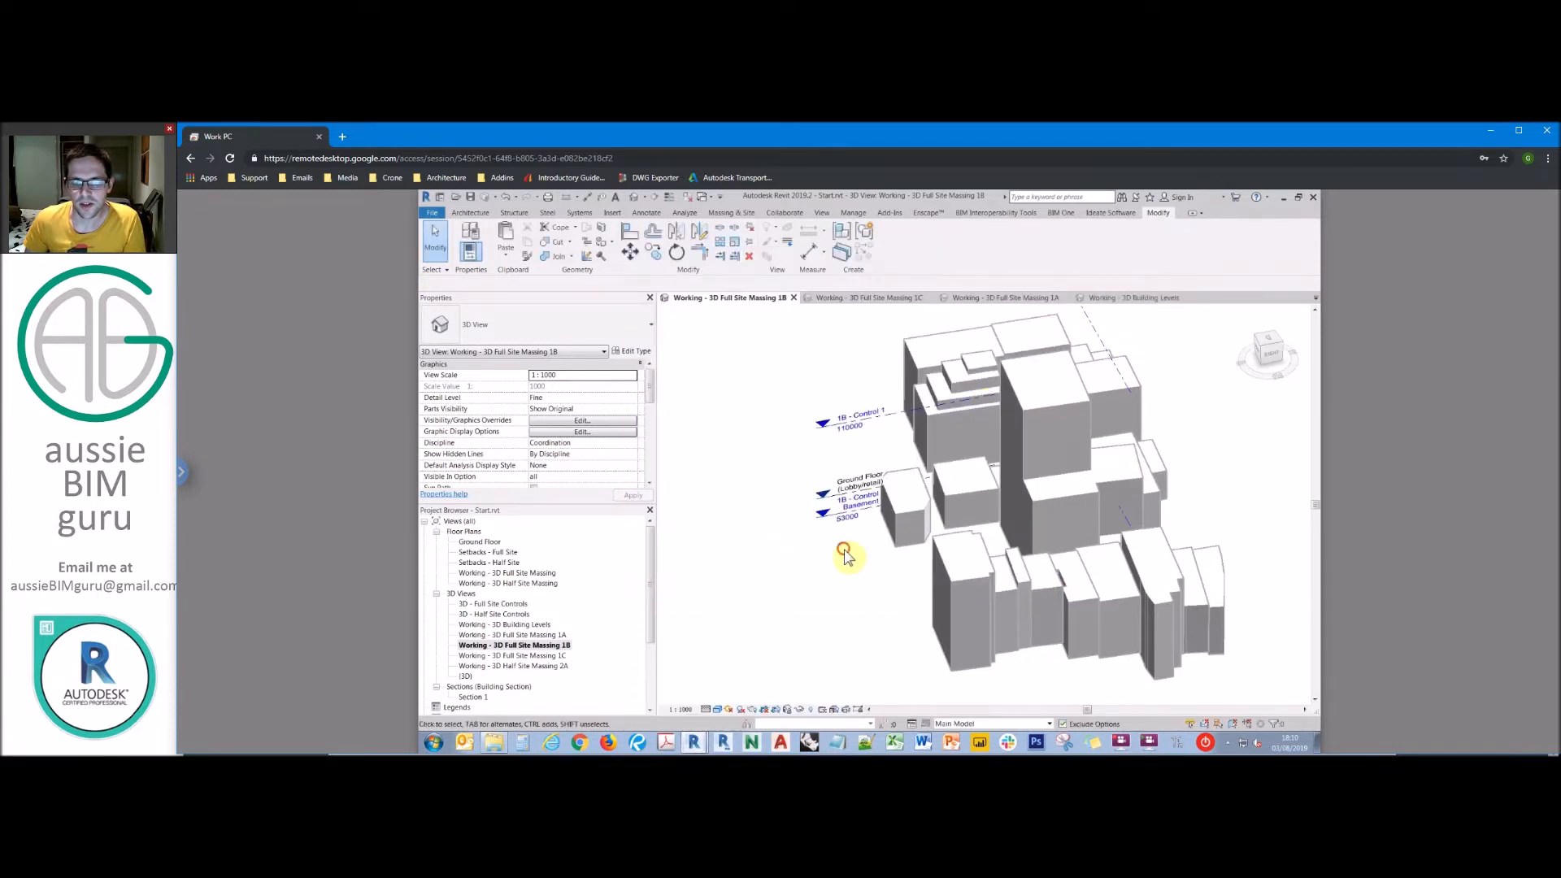
pyautogui.click(960, 724)
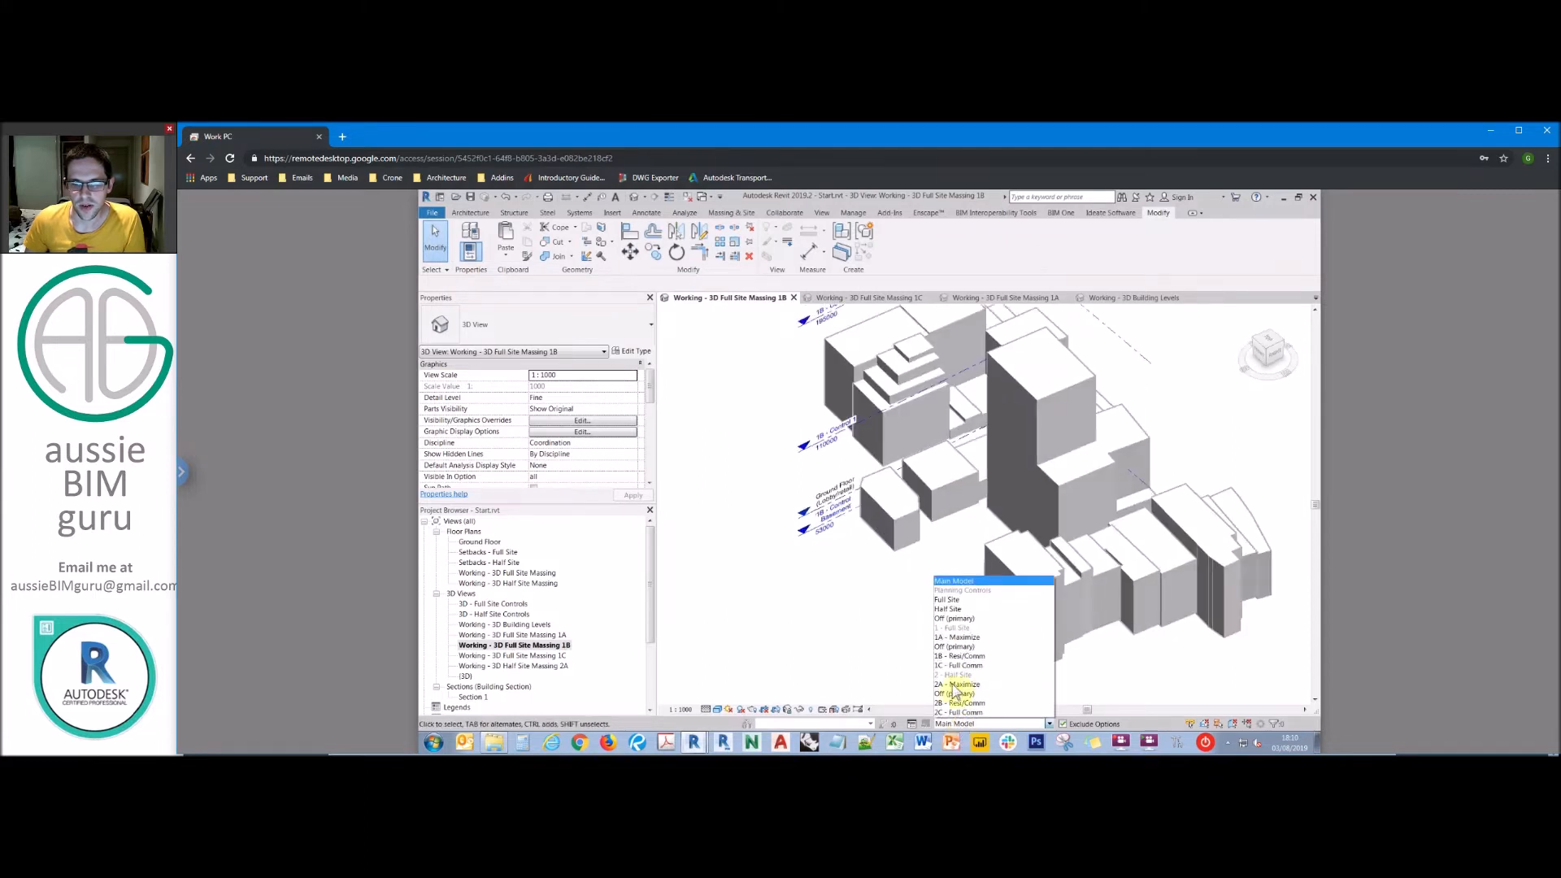
pyautogui.click(943, 606)
pyautogui.click(978, 724)
pyautogui.click(962, 582)
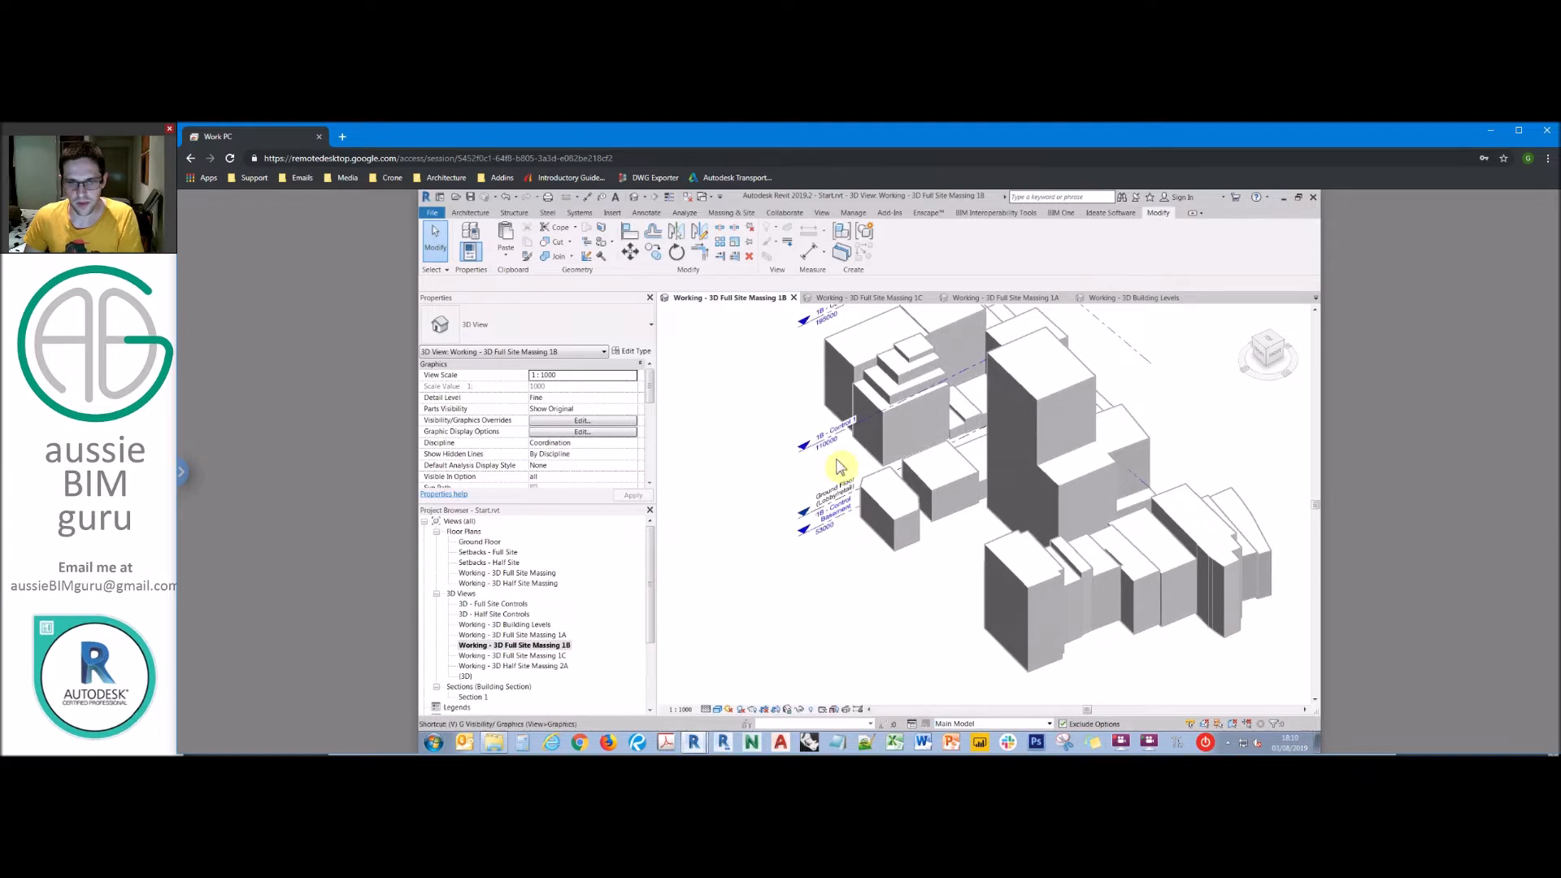
# Step: Try showing the planning envelope in the 1B view by setting Planning Controls to <Automatic> and activating the Full Site option
pyautogui.press('g')
pyautogui.click(937, 274)
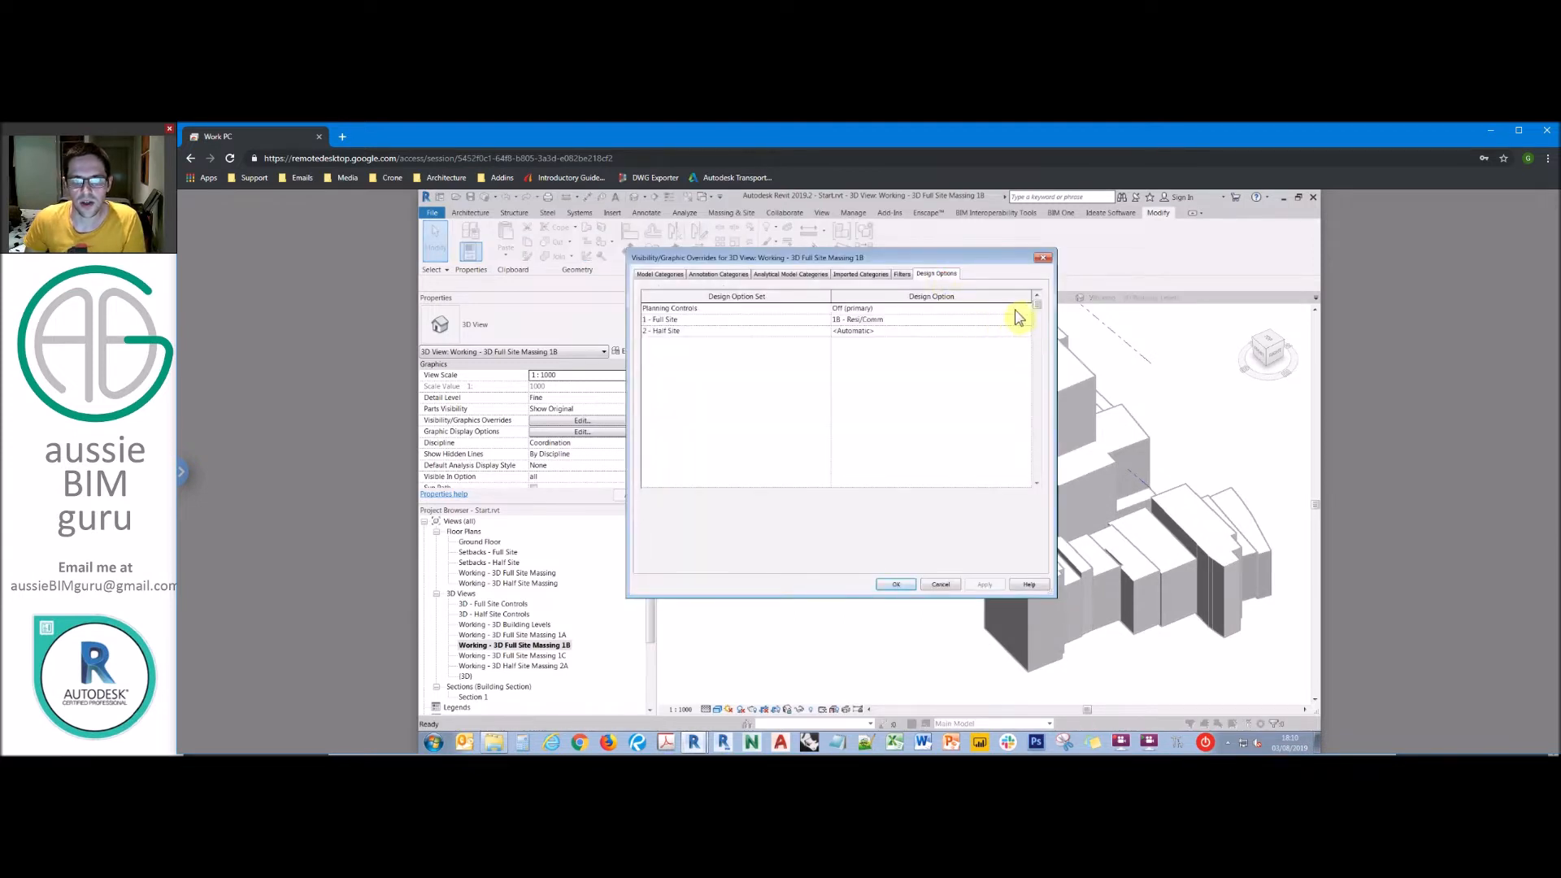
pyautogui.click(1026, 308)
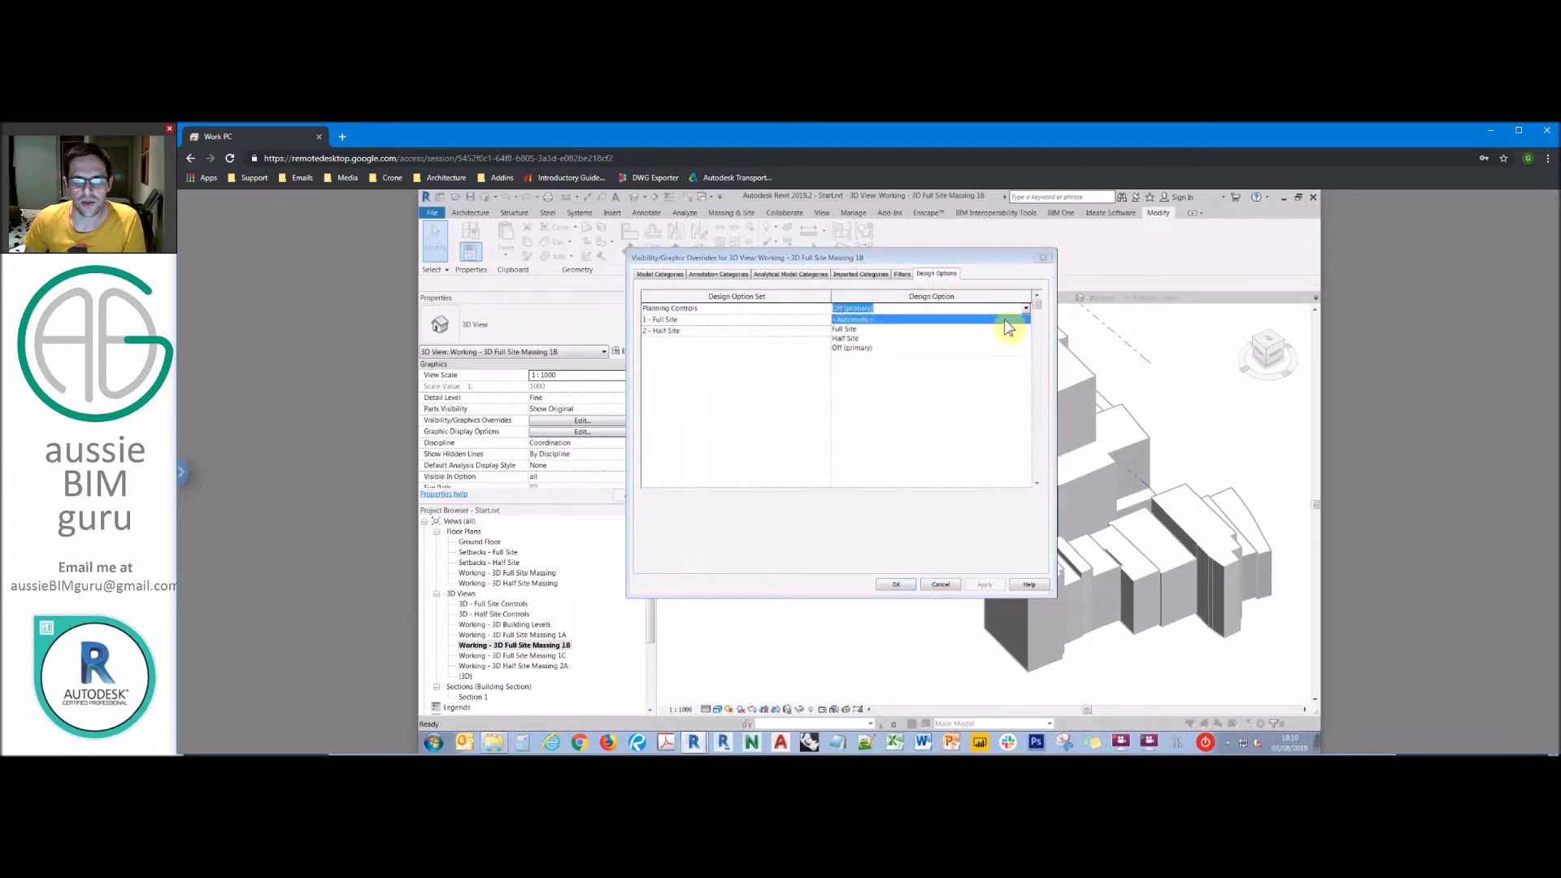
pyautogui.click(1005, 320)
pyautogui.click(906, 586)
pyautogui.click(978, 725)
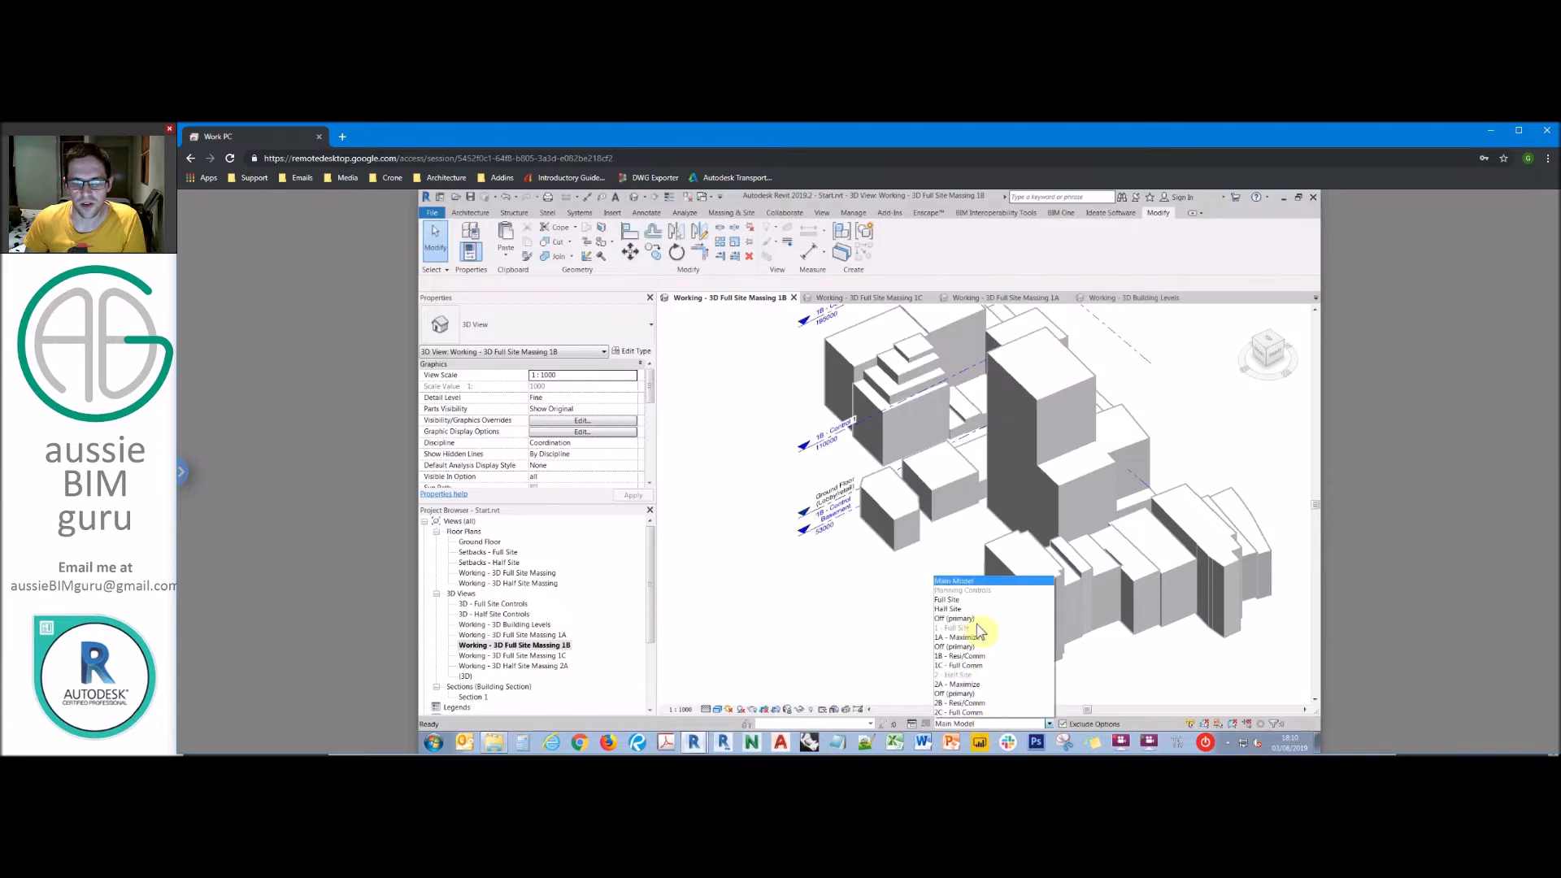
pyautogui.click(952, 600)
pyautogui.keyDown('shift'); pyautogui.moveTo(948, 505); pyautogui.dragTo(999, 450, button='middle'); pyautogui.keyUp('shift')
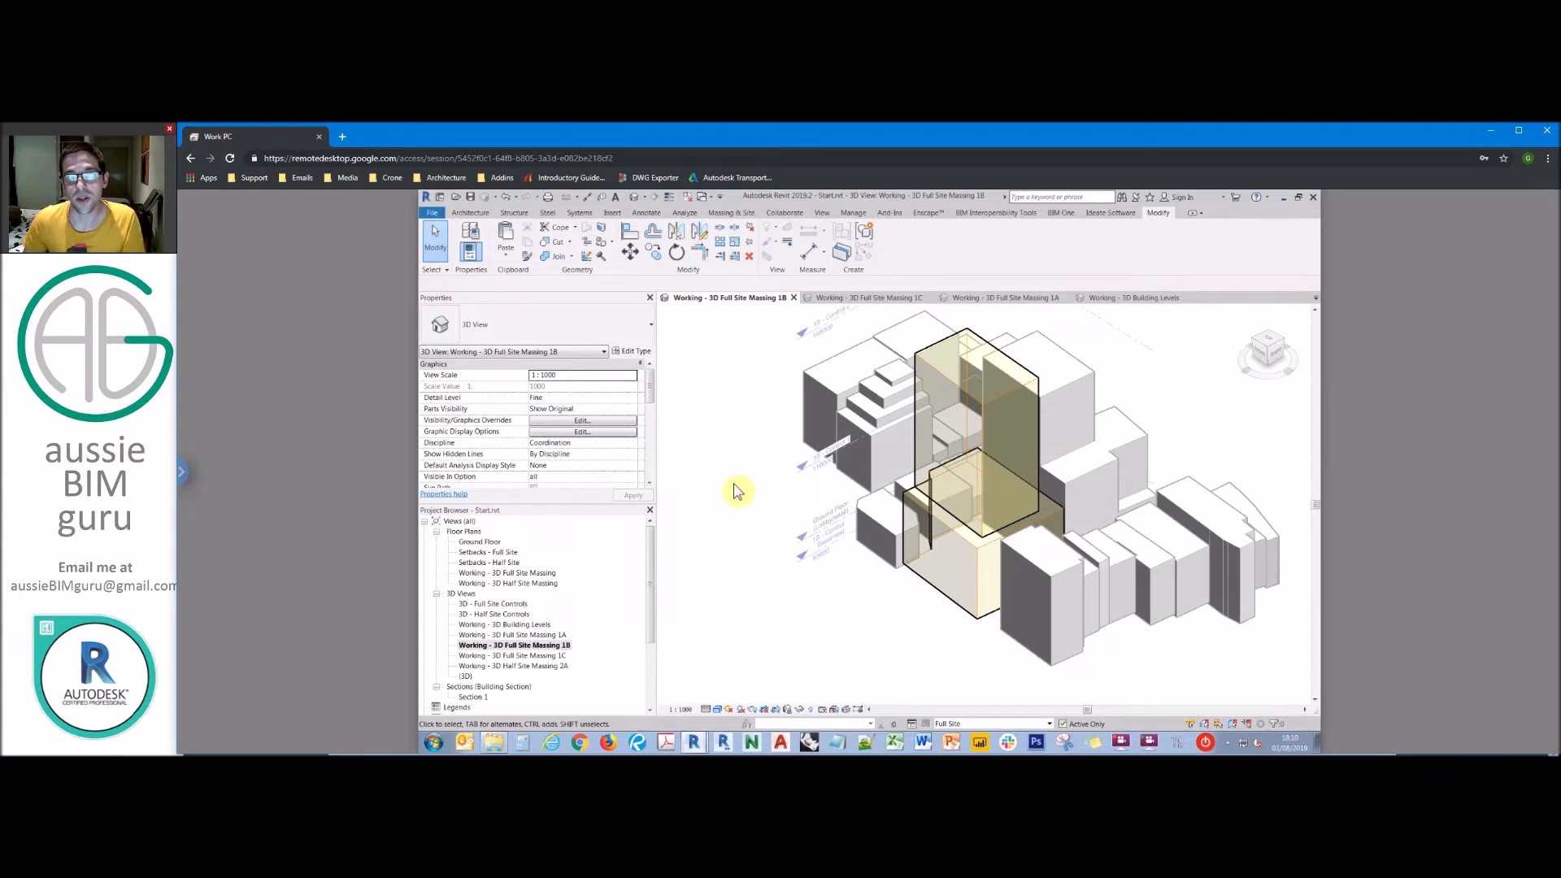
pyautogui.hotkey('ctrl', 'z')
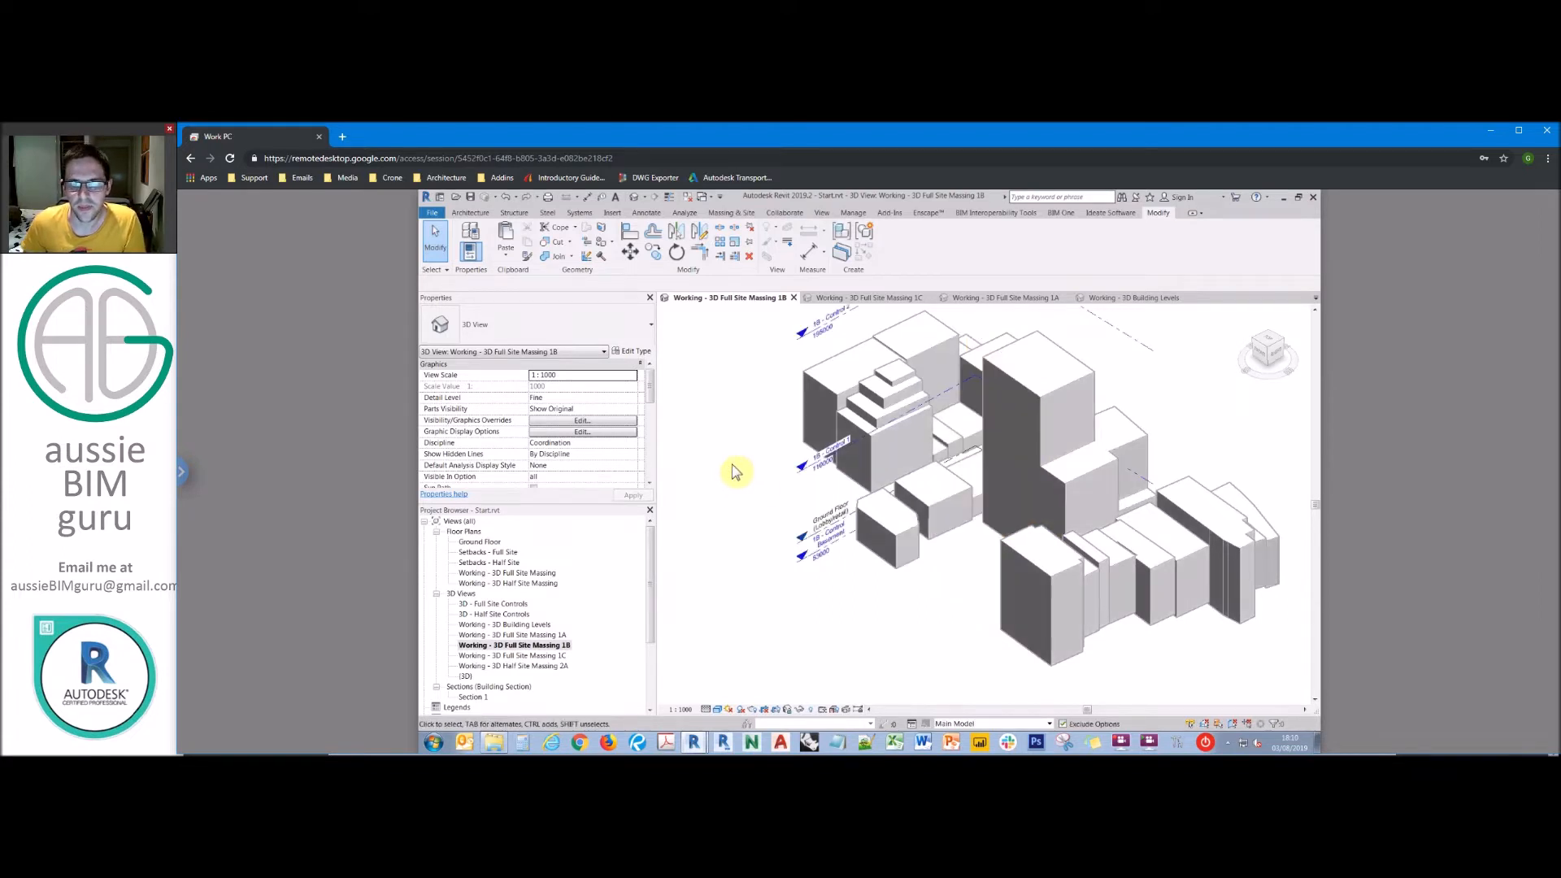
# Step: Activate the 1B - Resi/Comm design option and paste the copied building mass aligned to the same place
pyautogui.click(956, 724)
pyautogui.click(957, 657)
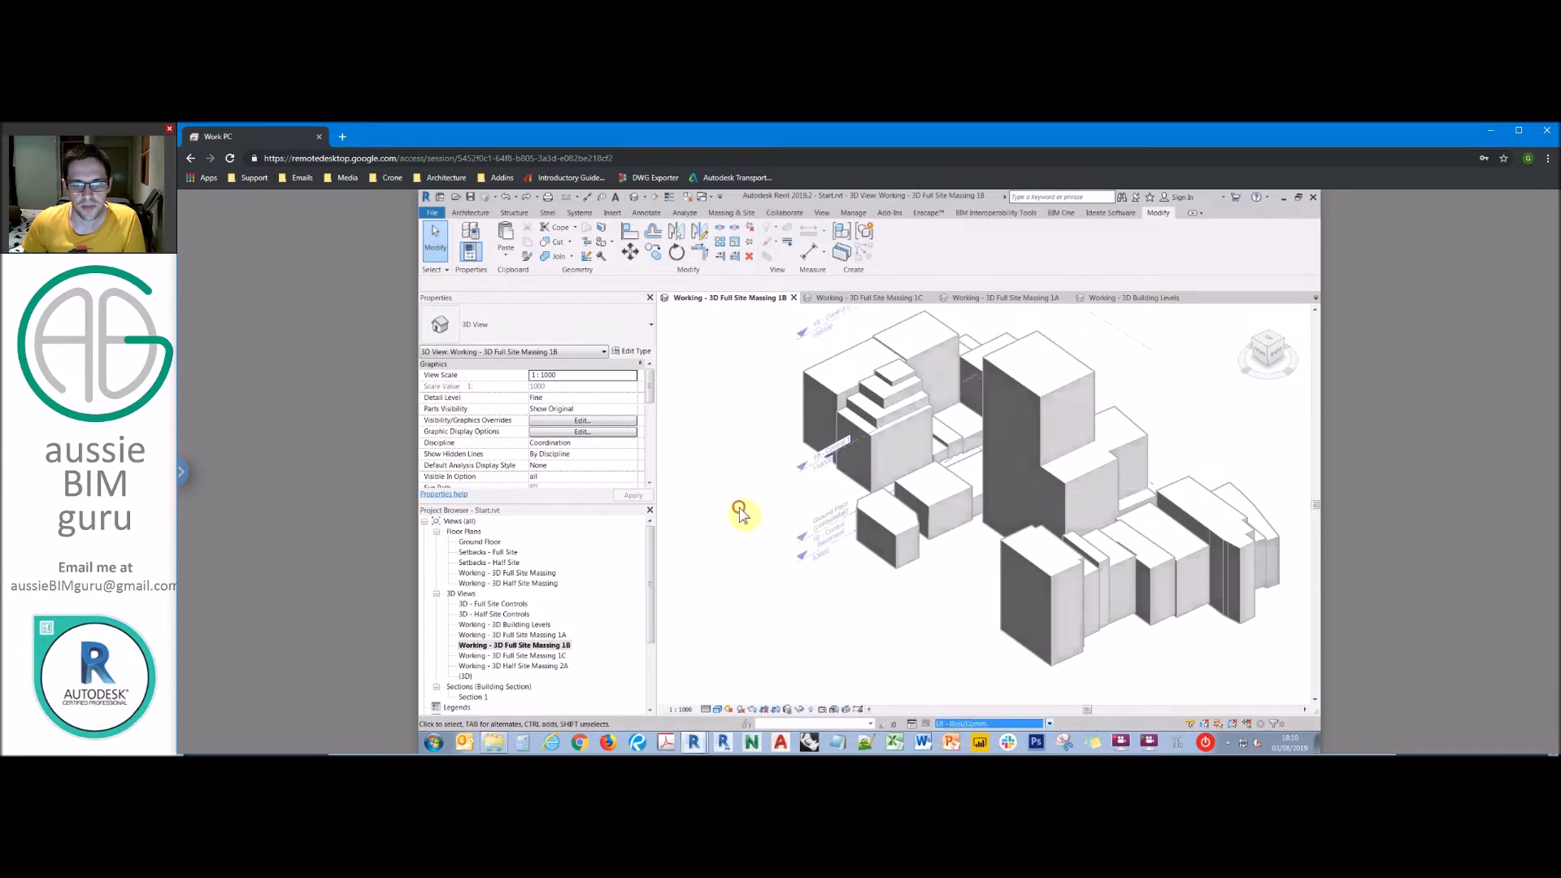
pyautogui.click(506, 257)
pyautogui.click(566, 369)
# Step: Clear all mass floors from the pasted 1B building mass, from 1A - Control 1 through the last listed level
pyautogui.click(950, 240)
pyautogui.click(750, 371)
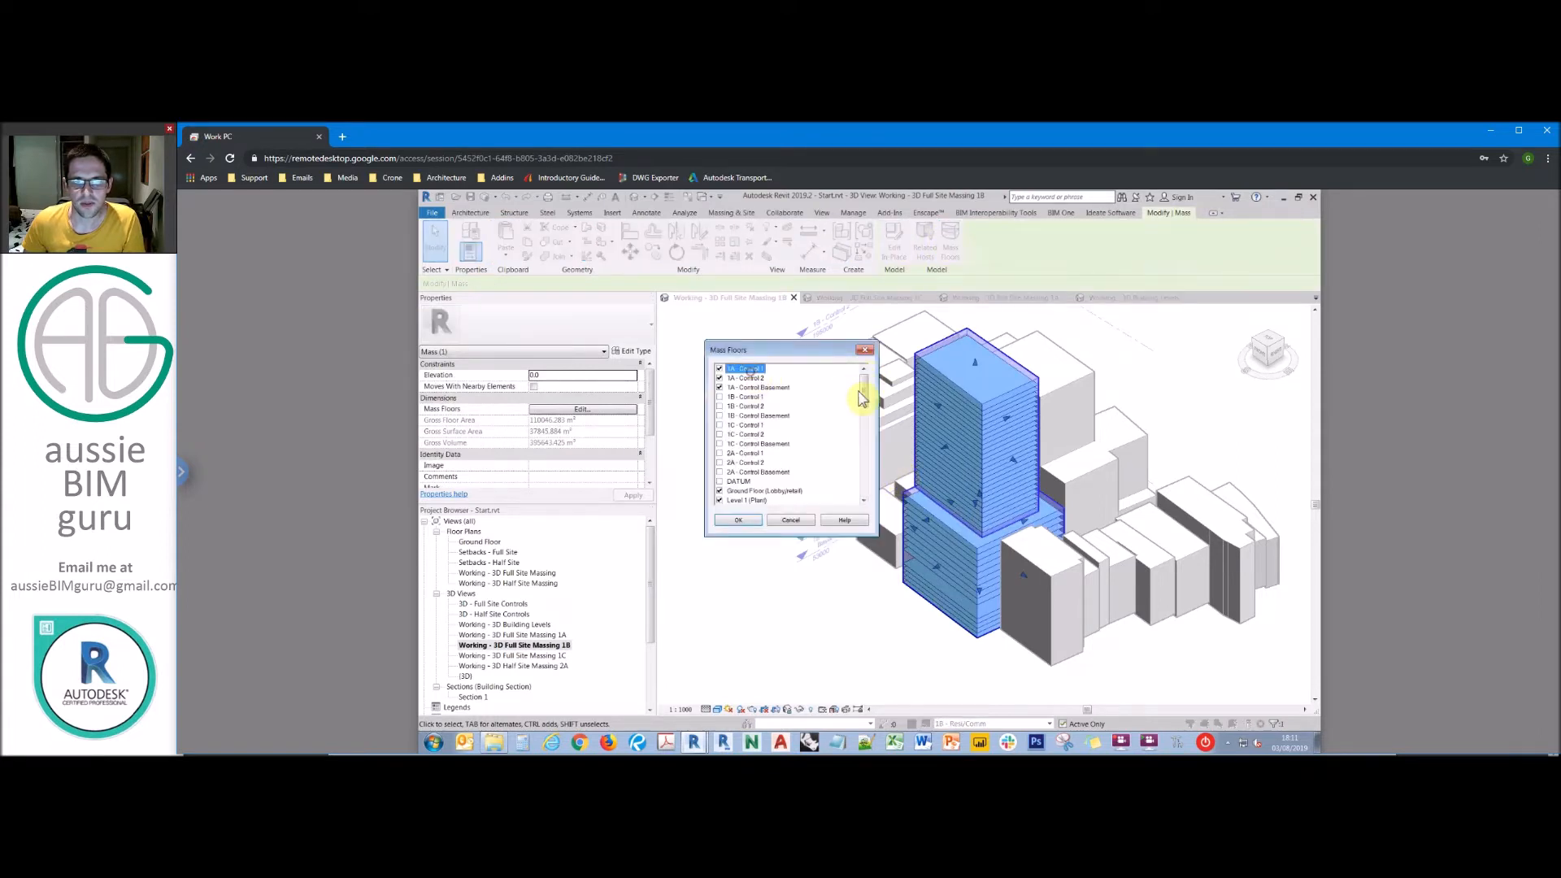
pyautogui.moveTo(864, 391); pyautogui.dragTo(864, 482)
pyautogui.keyDown('shift'); pyautogui.click(733, 499); pyautogui.keyUp('shift')
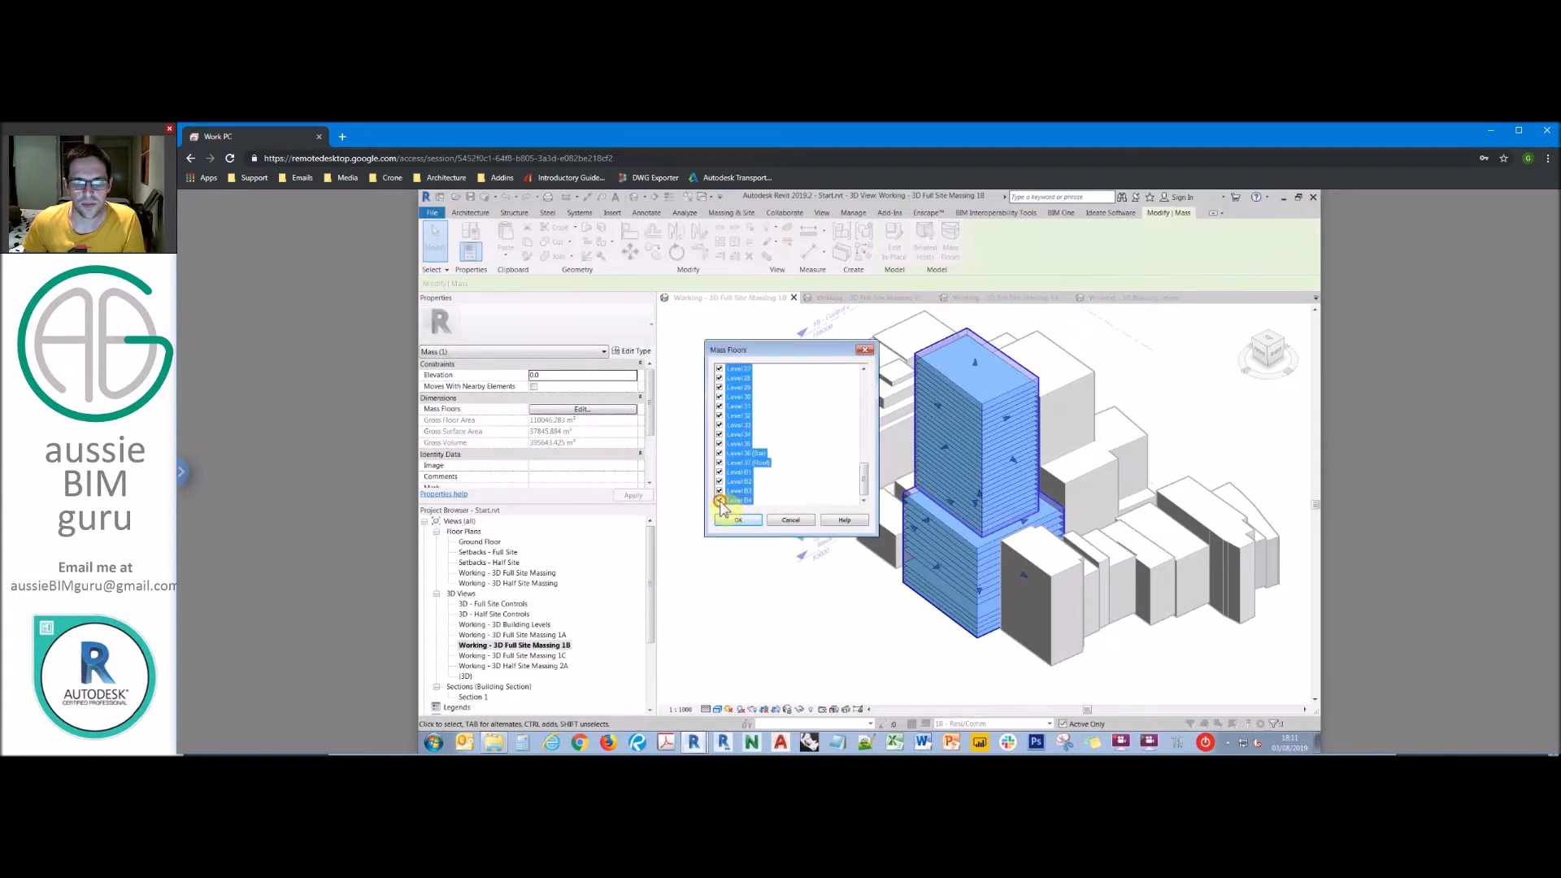
pyautogui.click(738, 520)
pyautogui.click(787, 612)
# Step: Open the 1B building mass for in-place editing
pyautogui.keyDown('shift'); pyautogui.moveTo(907, 599); pyautogui.dragTo(1132, 387, button='middle'); pyautogui.keyUp('shift')
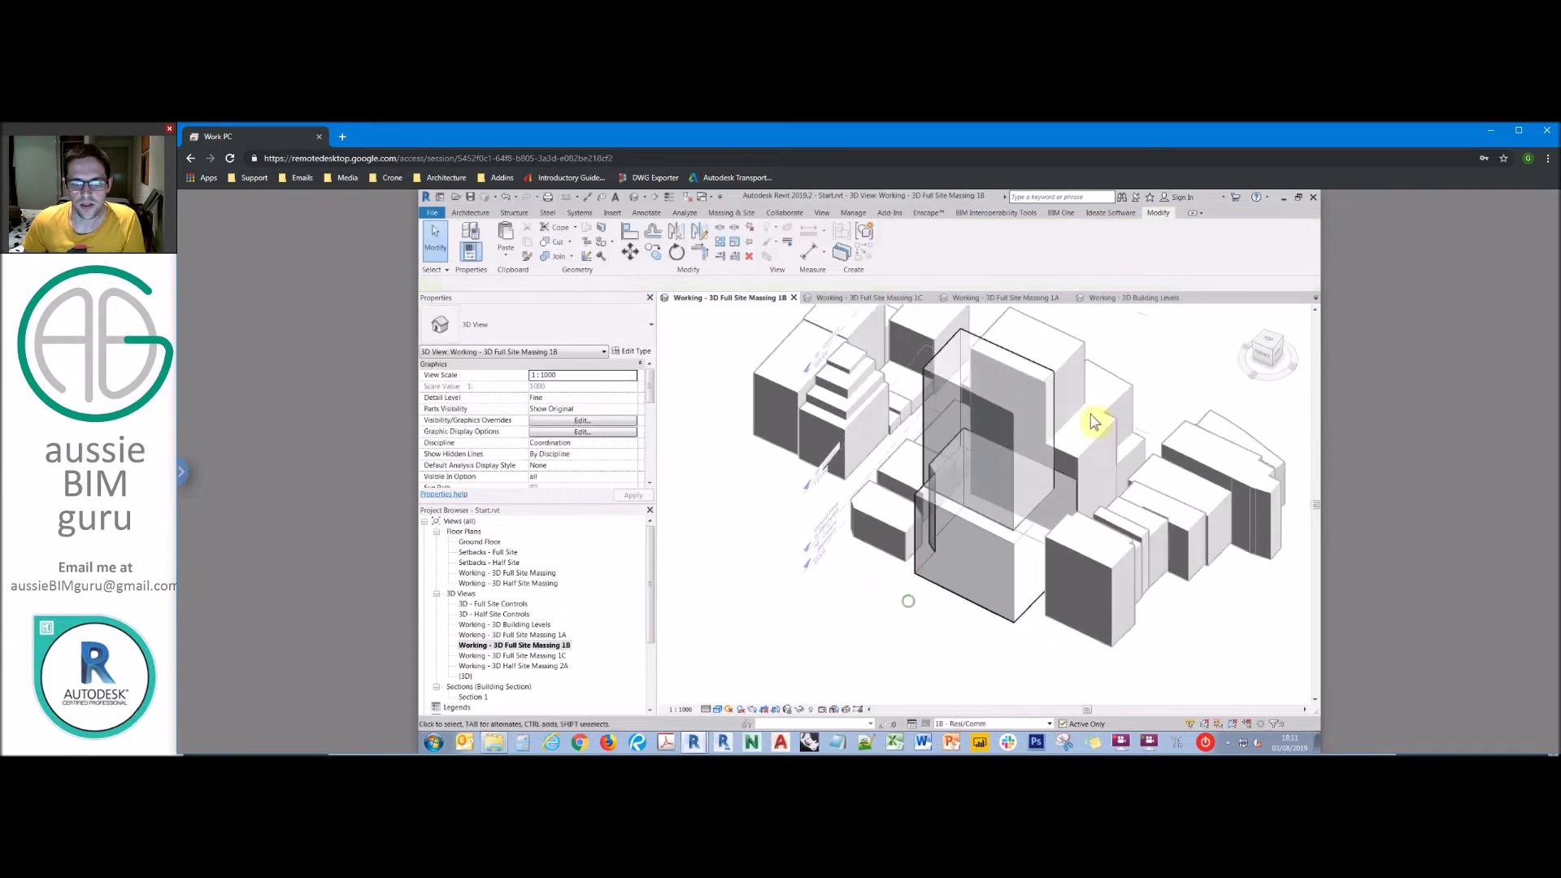
pyautogui.click(1016, 410)
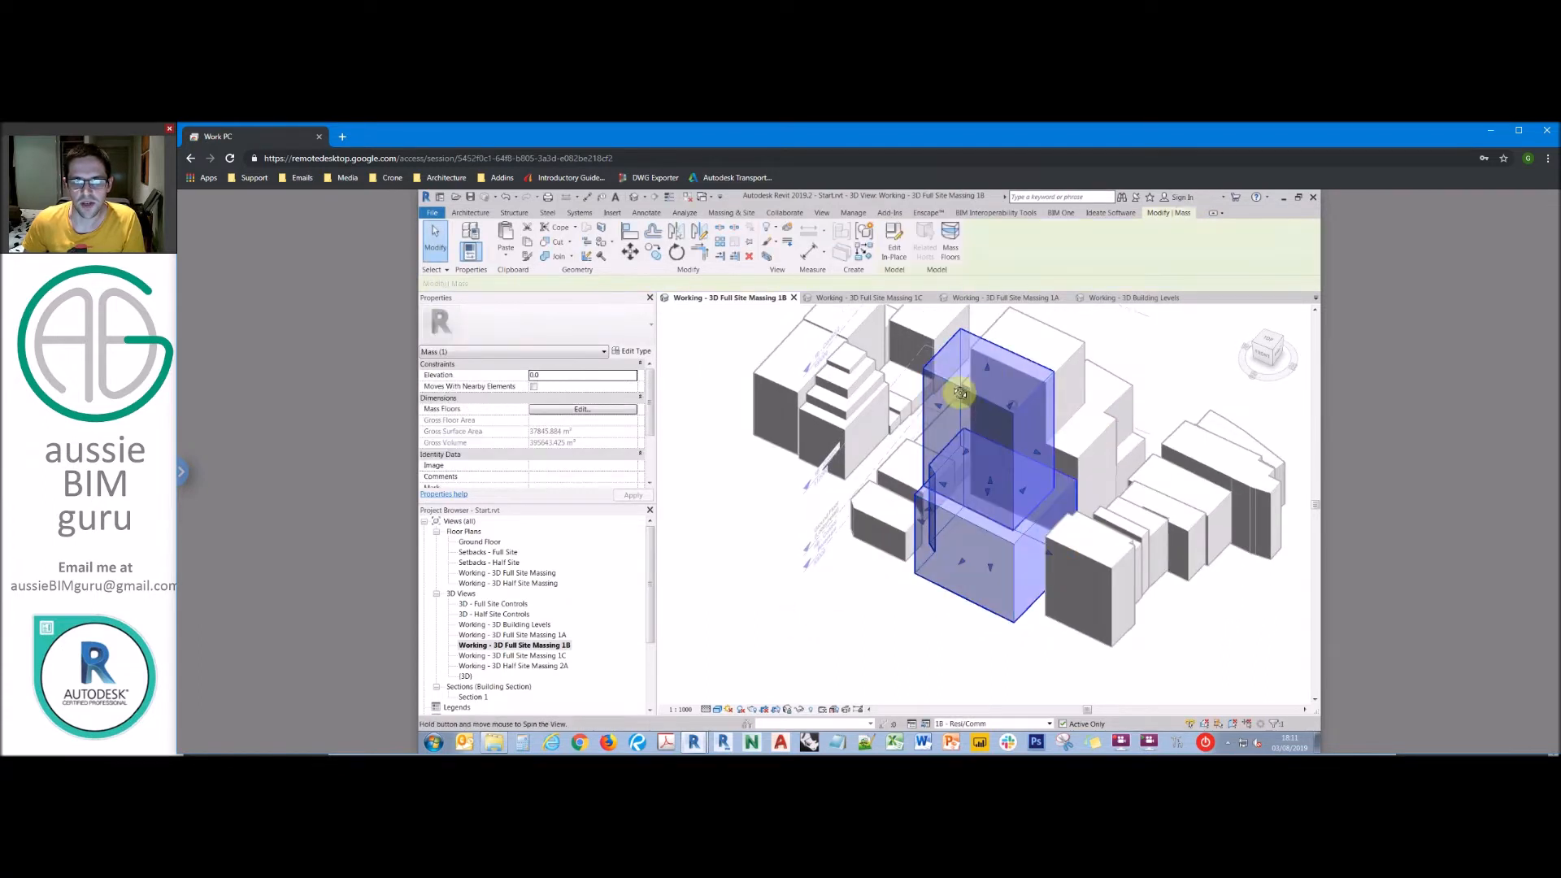
pyautogui.click(895, 251)
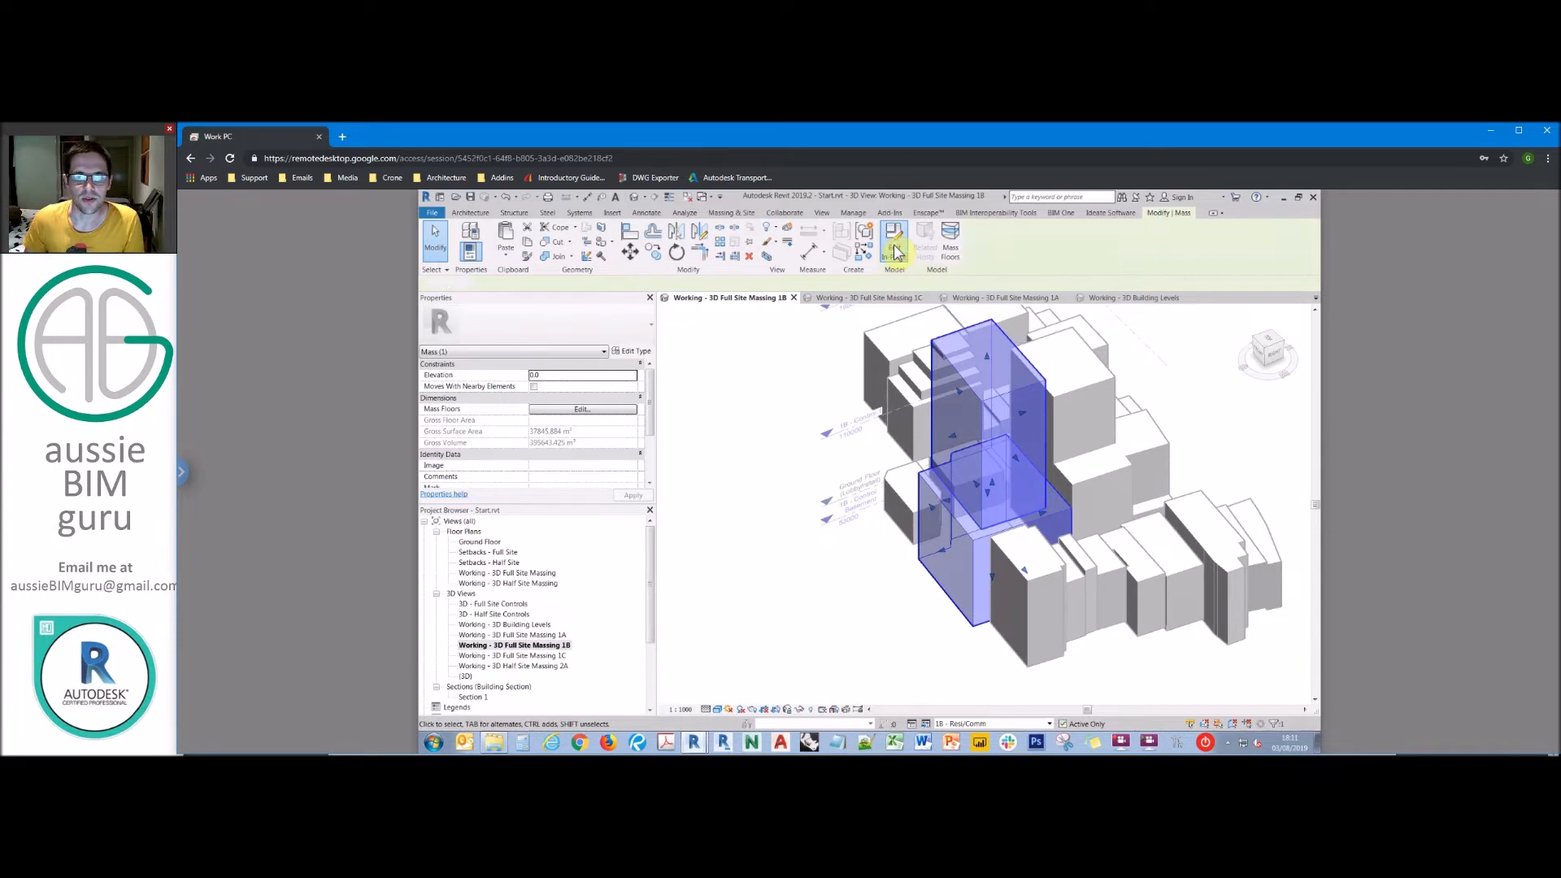
# Step: Move the podium's long side face inward from the neighbouring building, close to the tower's side face
pyautogui.keyDown('shift'); pyautogui.moveTo(1032, 349); pyautogui.dragTo(1070, 496, button='middle'); pyautogui.keyUp('shift')
pyautogui.click(1062, 493)
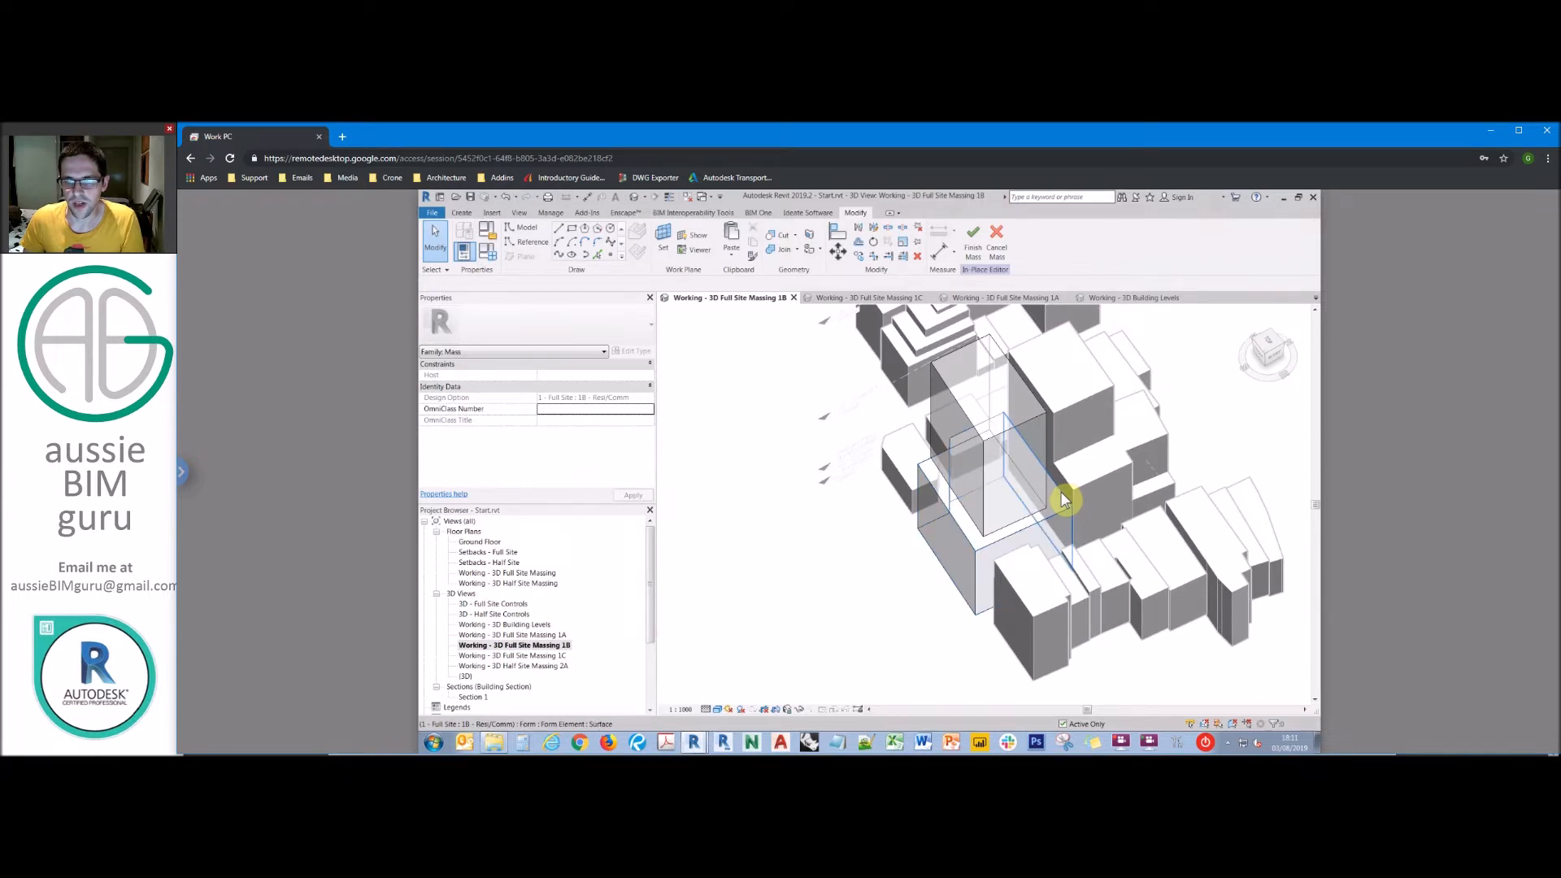
pyautogui.click(1271, 344)
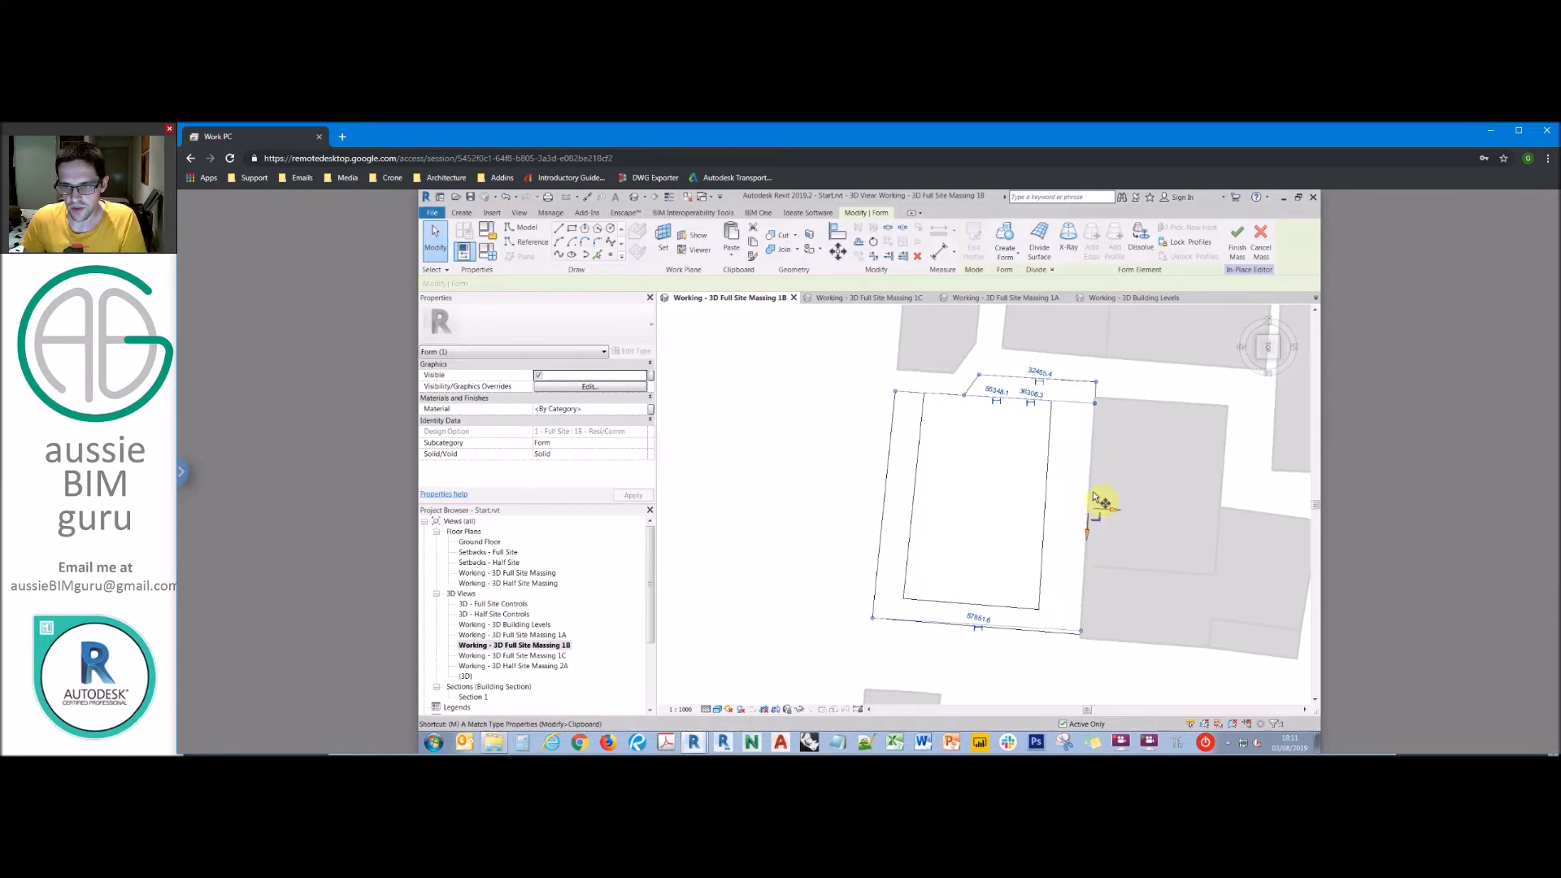
pyautogui.press('v')
pyautogui.click(1091, 444)
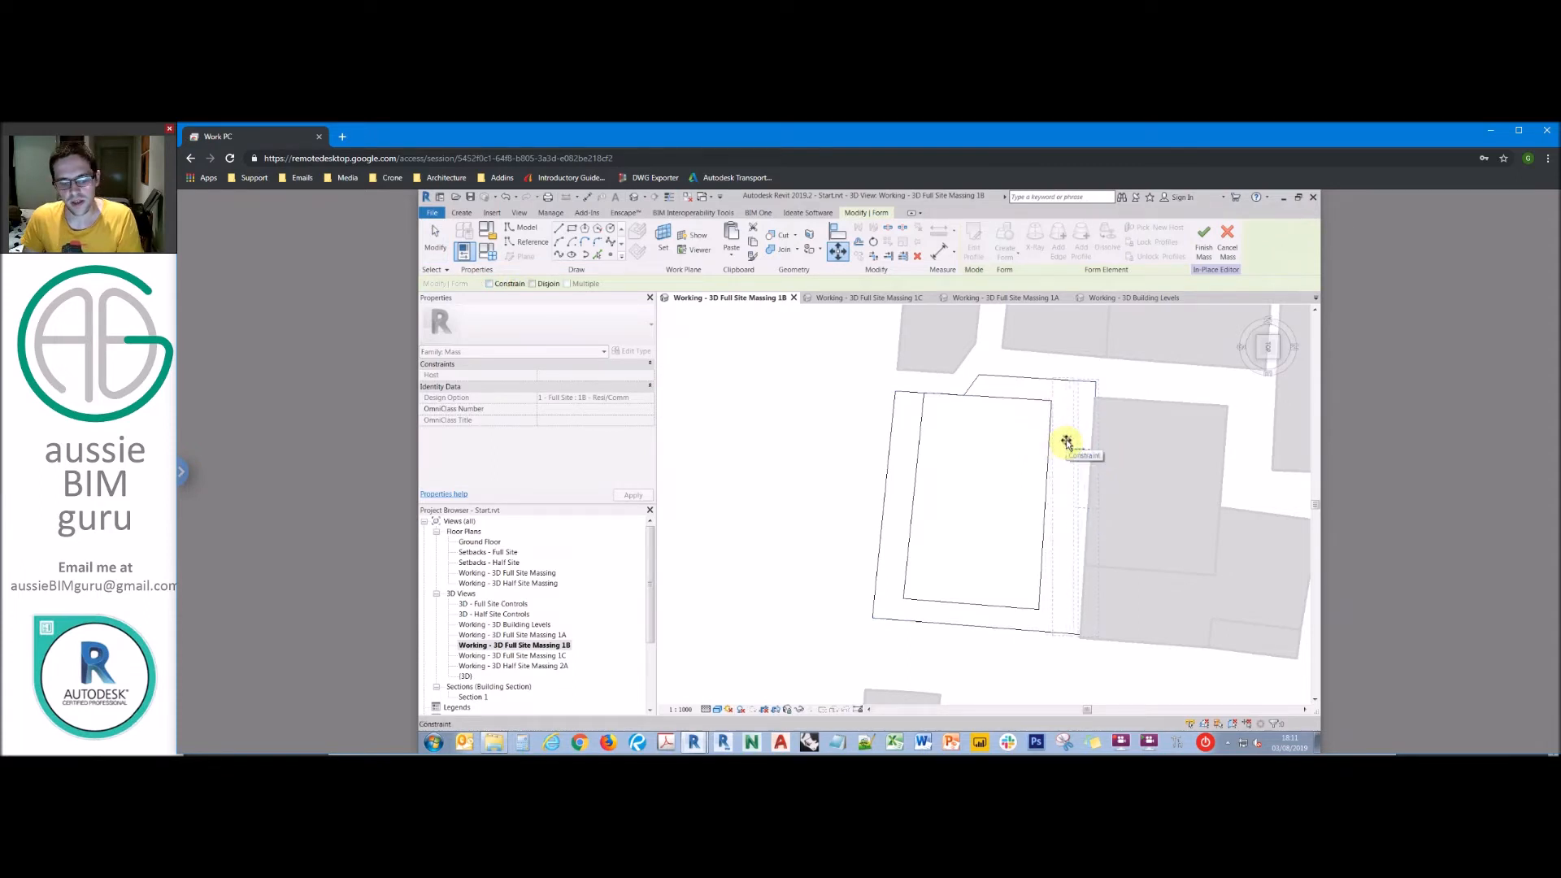
pyautogui.click(1067, 445)
pyautogui.click(1114, 512)
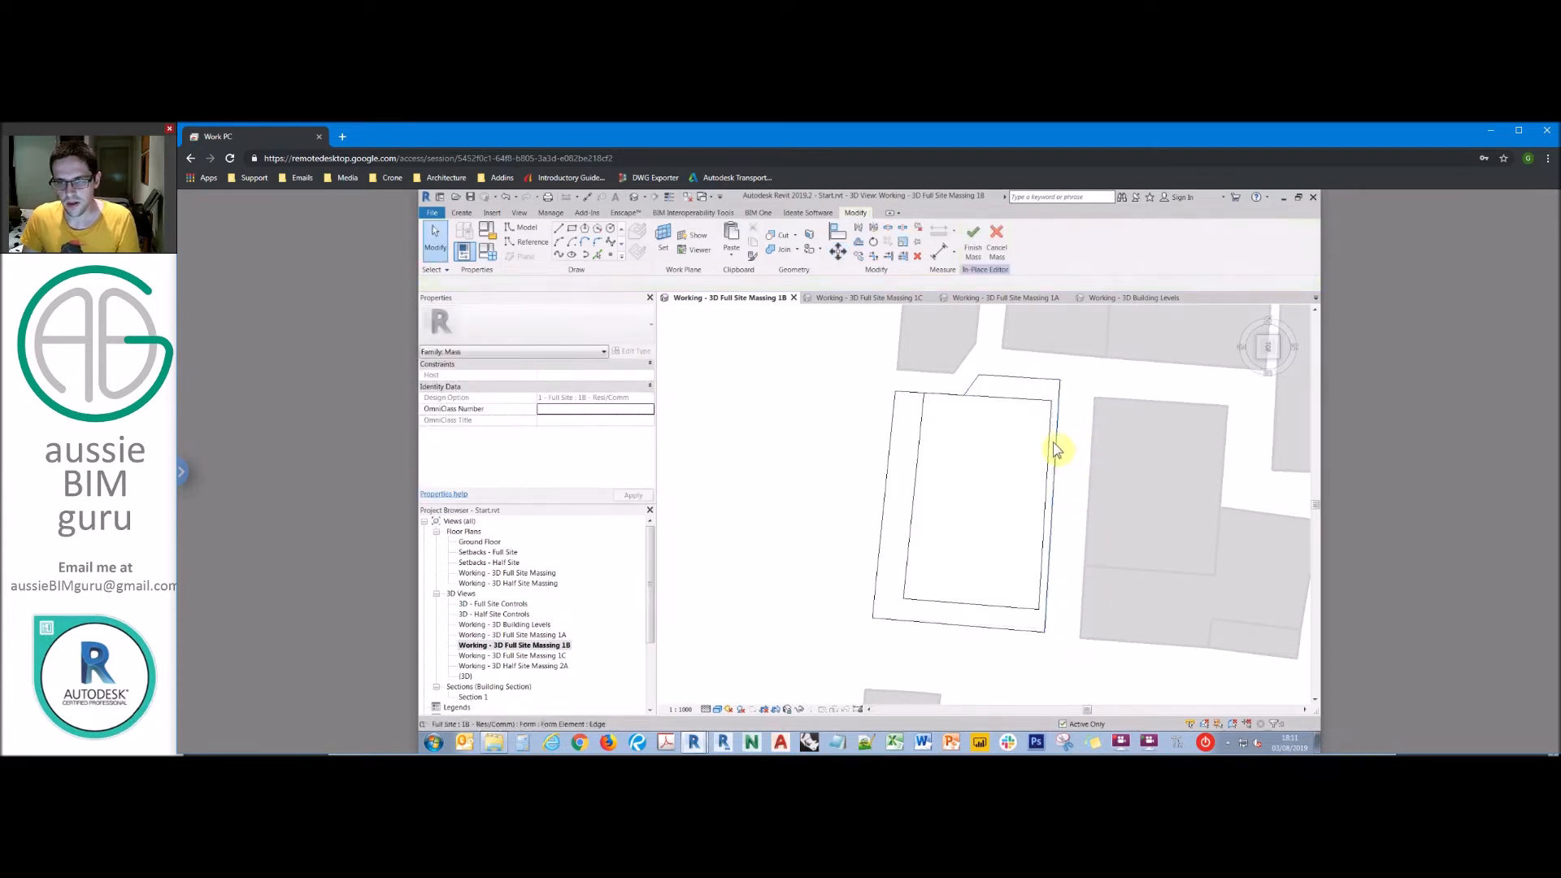
# Step: Move the same podium side face 2000 mm outward, away from the tower
pyautogui.press('Tab')
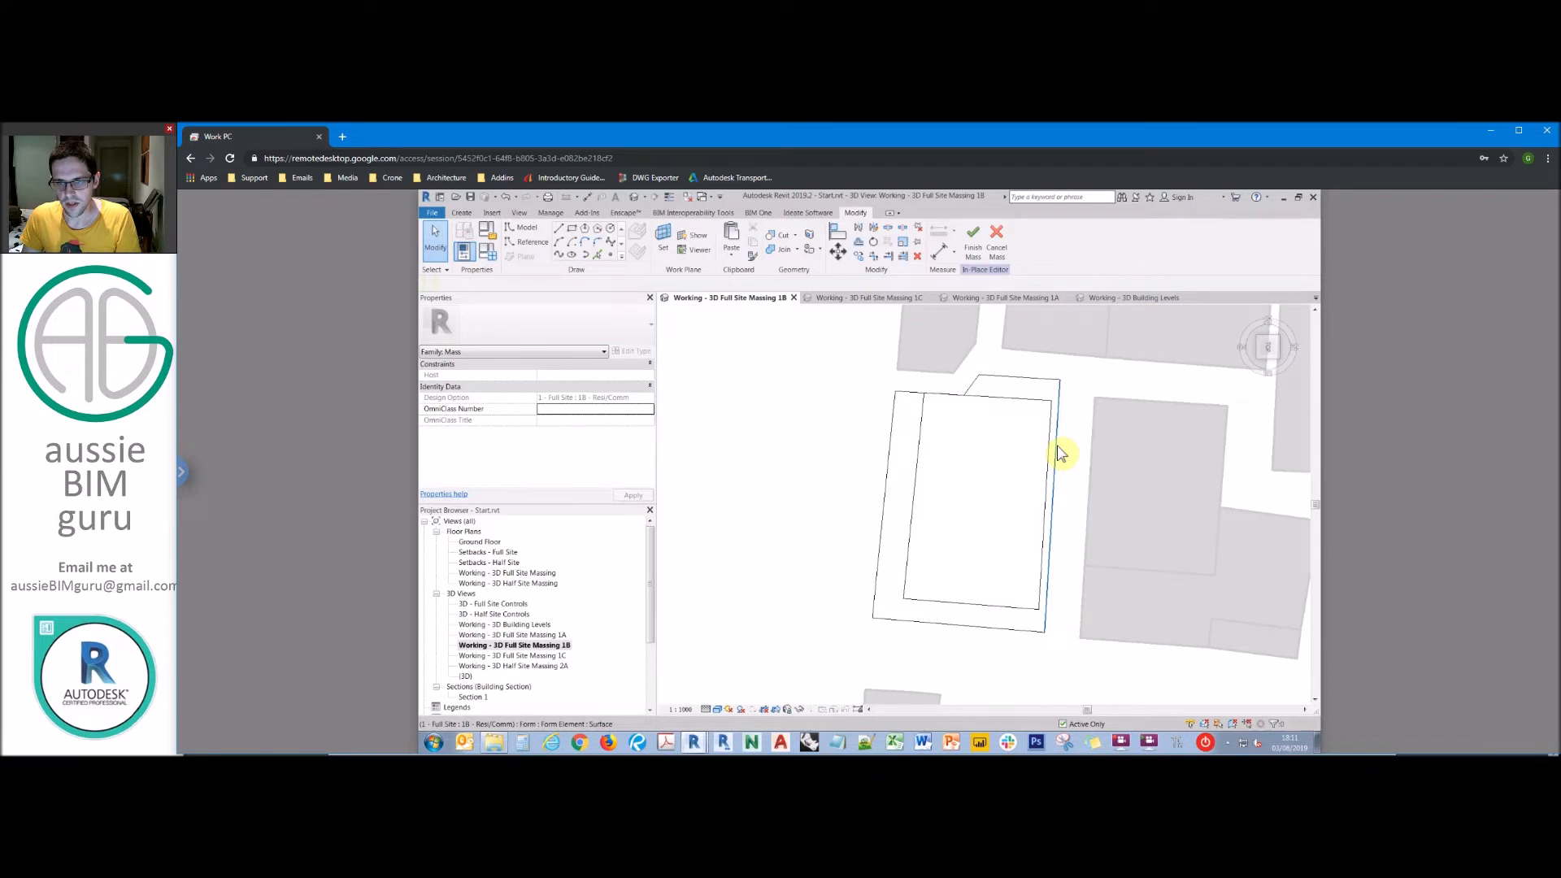
pyautogui.keyDown('shift'); pyautogui.moveTo(1117, 472); pyautogui.dragTo(1056, 529, button='middle'); pyautogui.keyUp('shift')
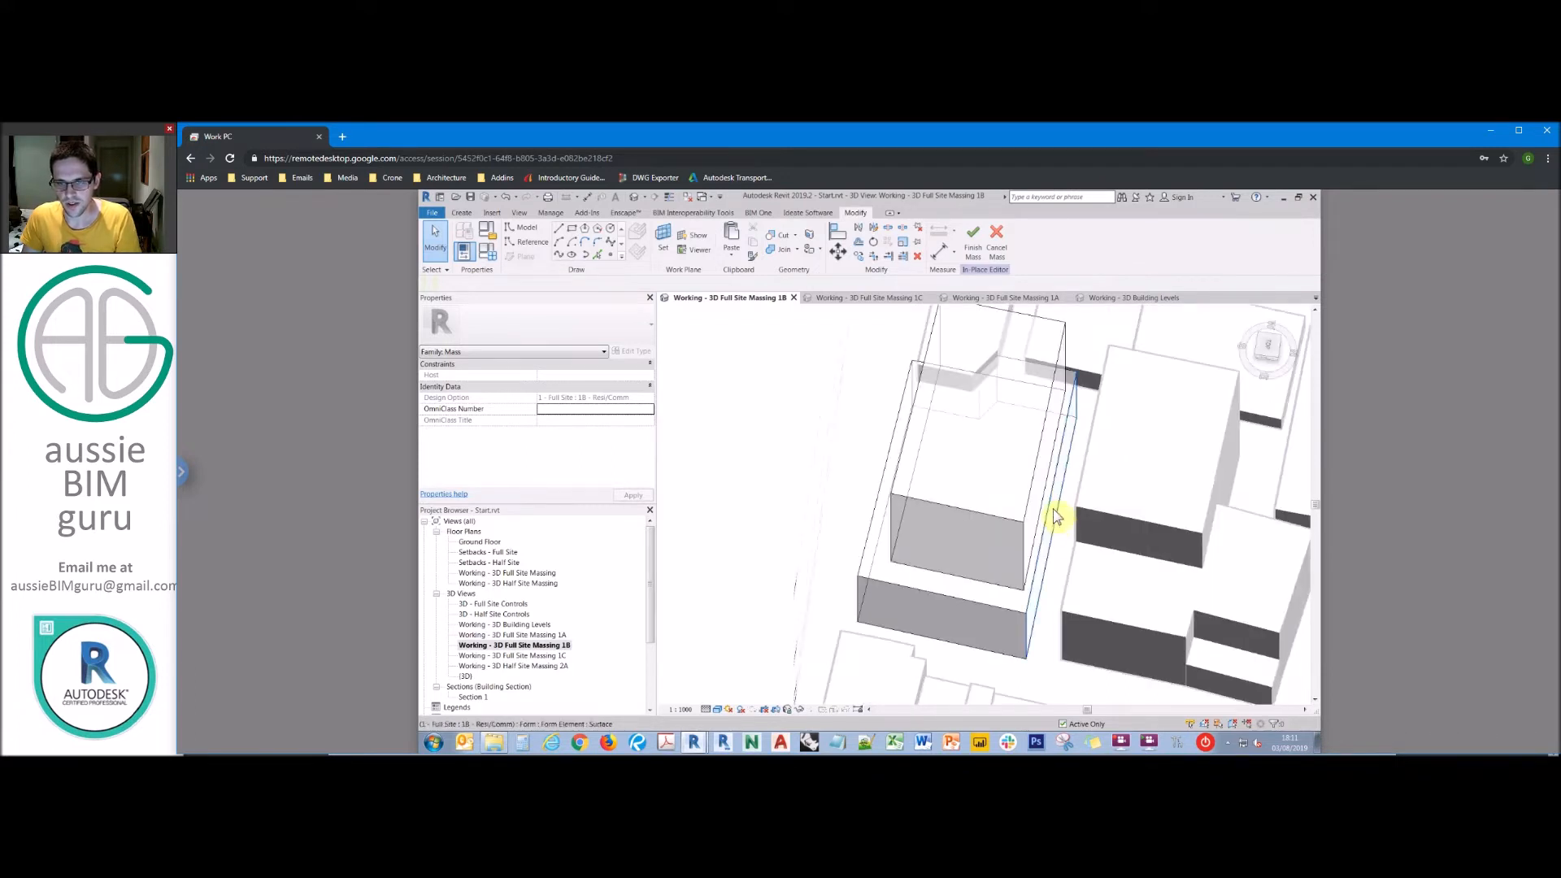
pyautogui.click(1055, 518)
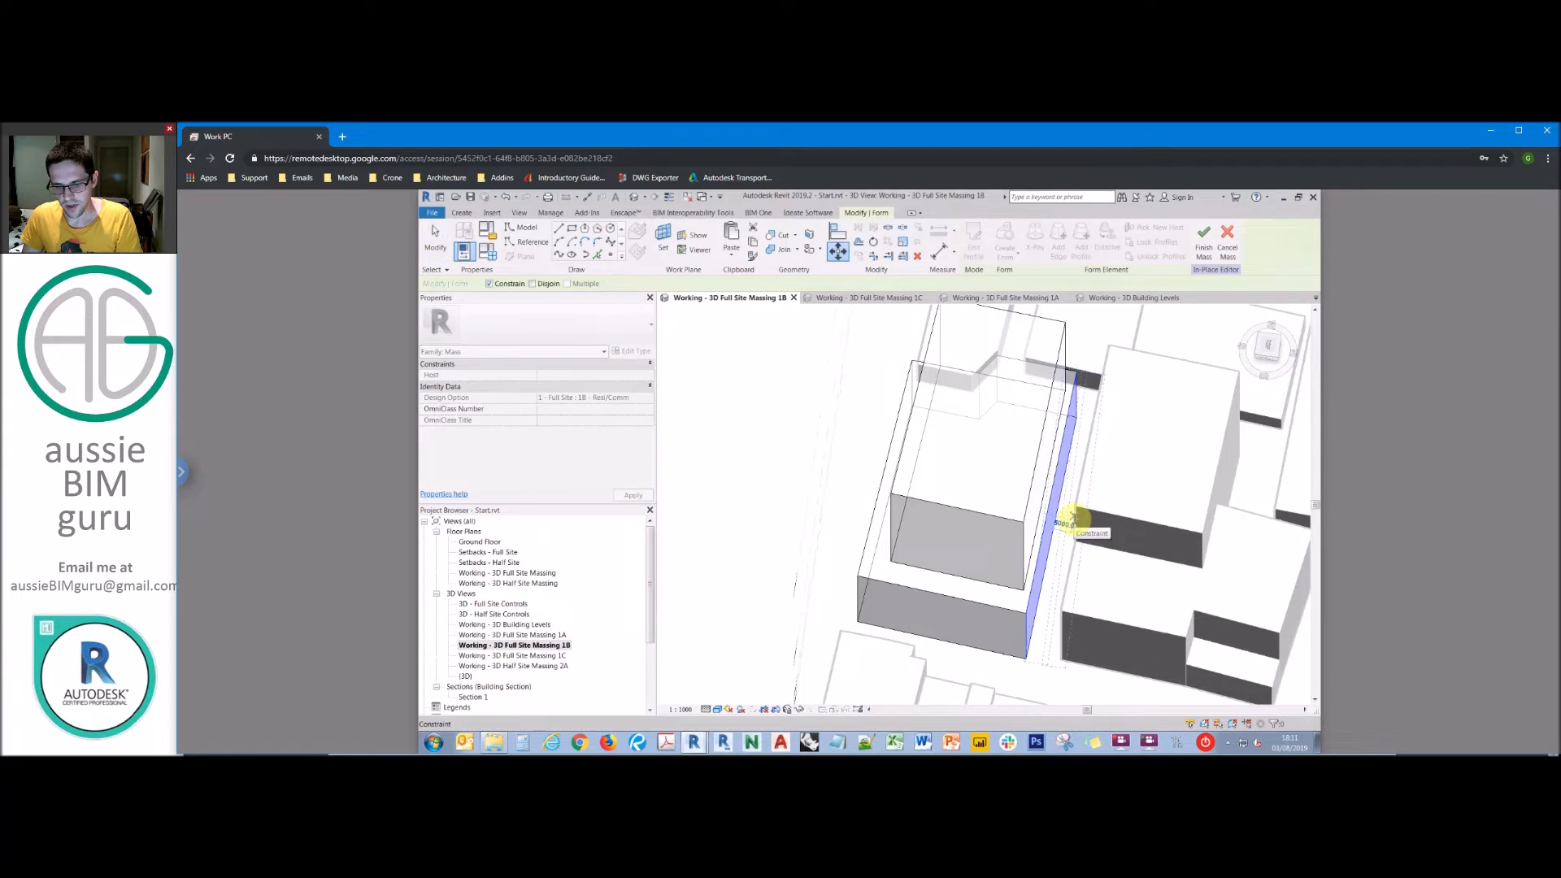
pyautogui.click(1070, 521)
pyautogui.write('2000')
pyautogui.press('Return')
pyautogui.click(1154, 497)
pyautogui.keyDown('shift'); pyautogui.moveTo(1158, 490); pyautogui.dragTo(1075, 556, button='middle'); pyautogui.keyUp('shift')
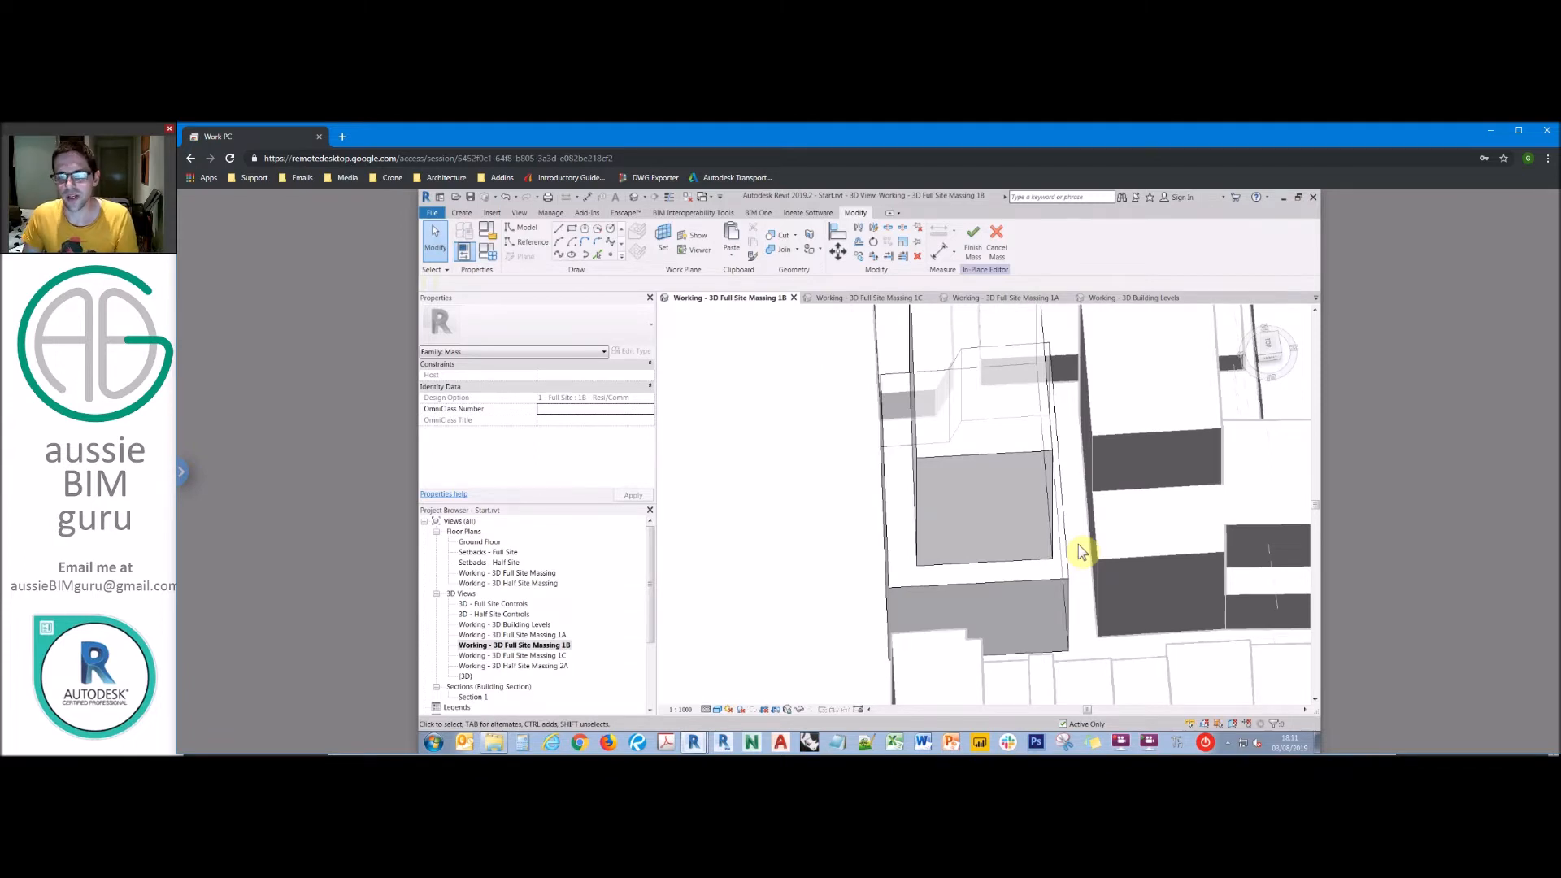
# Step: Move the tower's short end face inward, away from the podium's end edge opposite the chamfered corner
pyautogui.keyDown('shift'); pyautogui.moveTo(1083, 530); pyautogui.dragTo(1054, 514, button='middle'); pyautogui.keyUp('shift')
pyautogui.press('Tab')
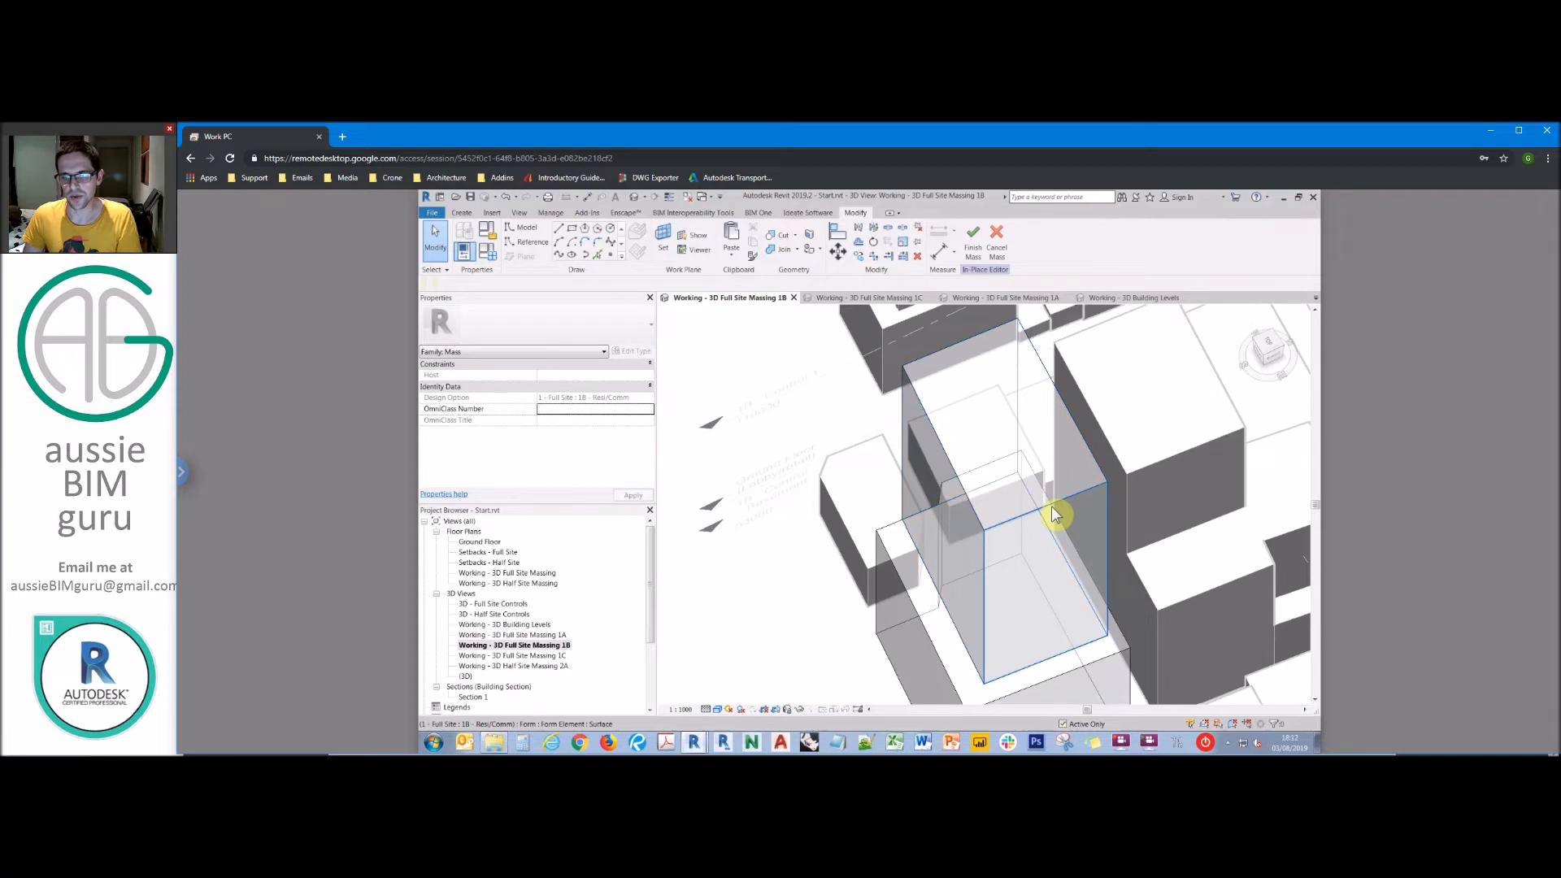
pyautogui.click(1053, 512)
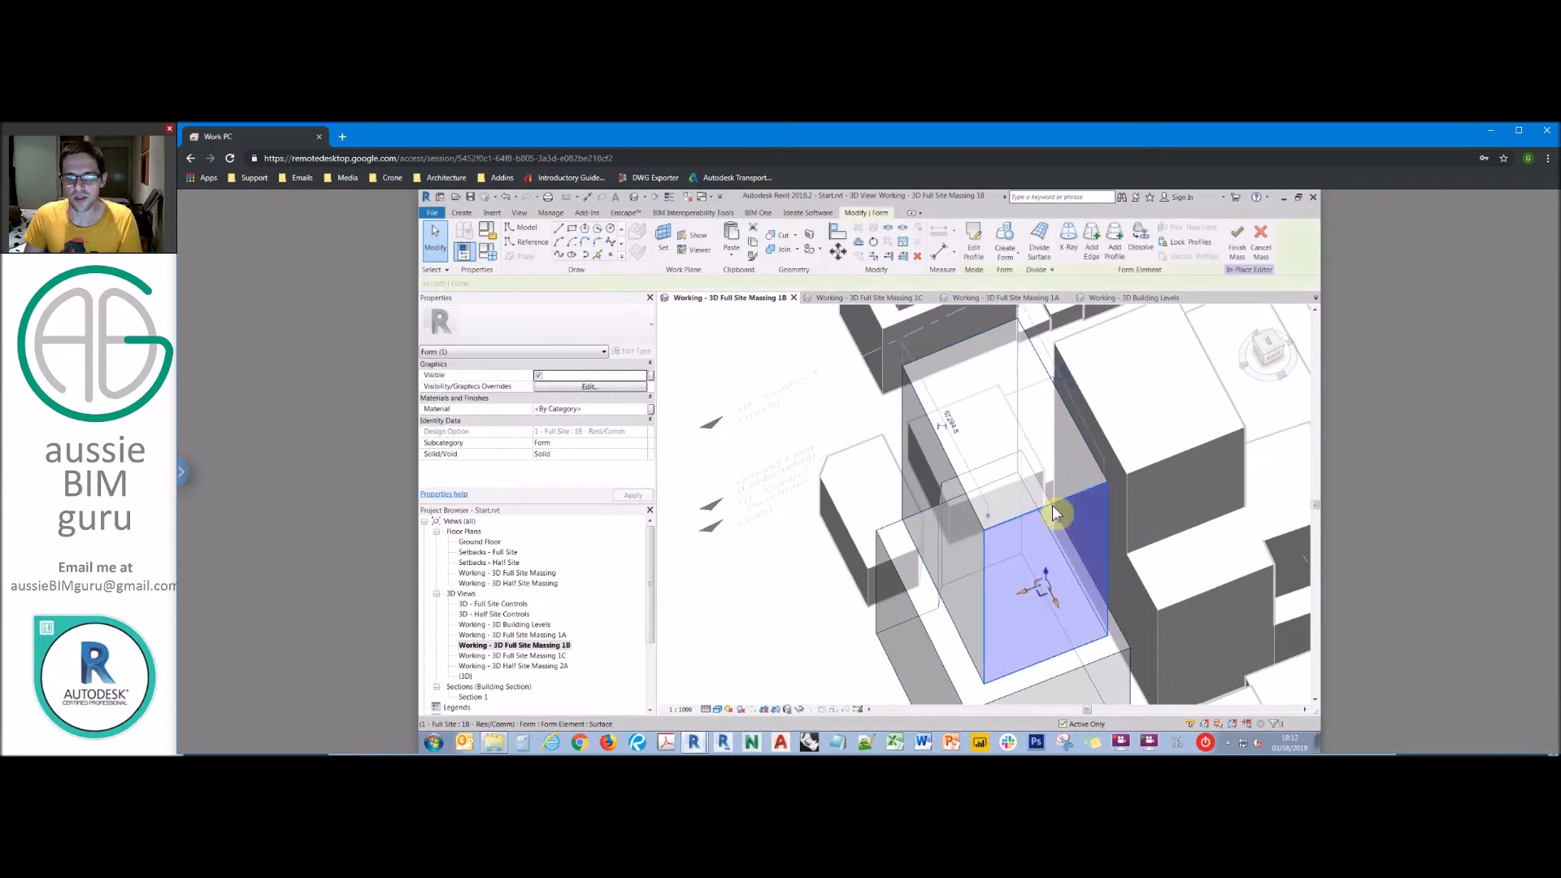
pyautogui.click(1272, 347)
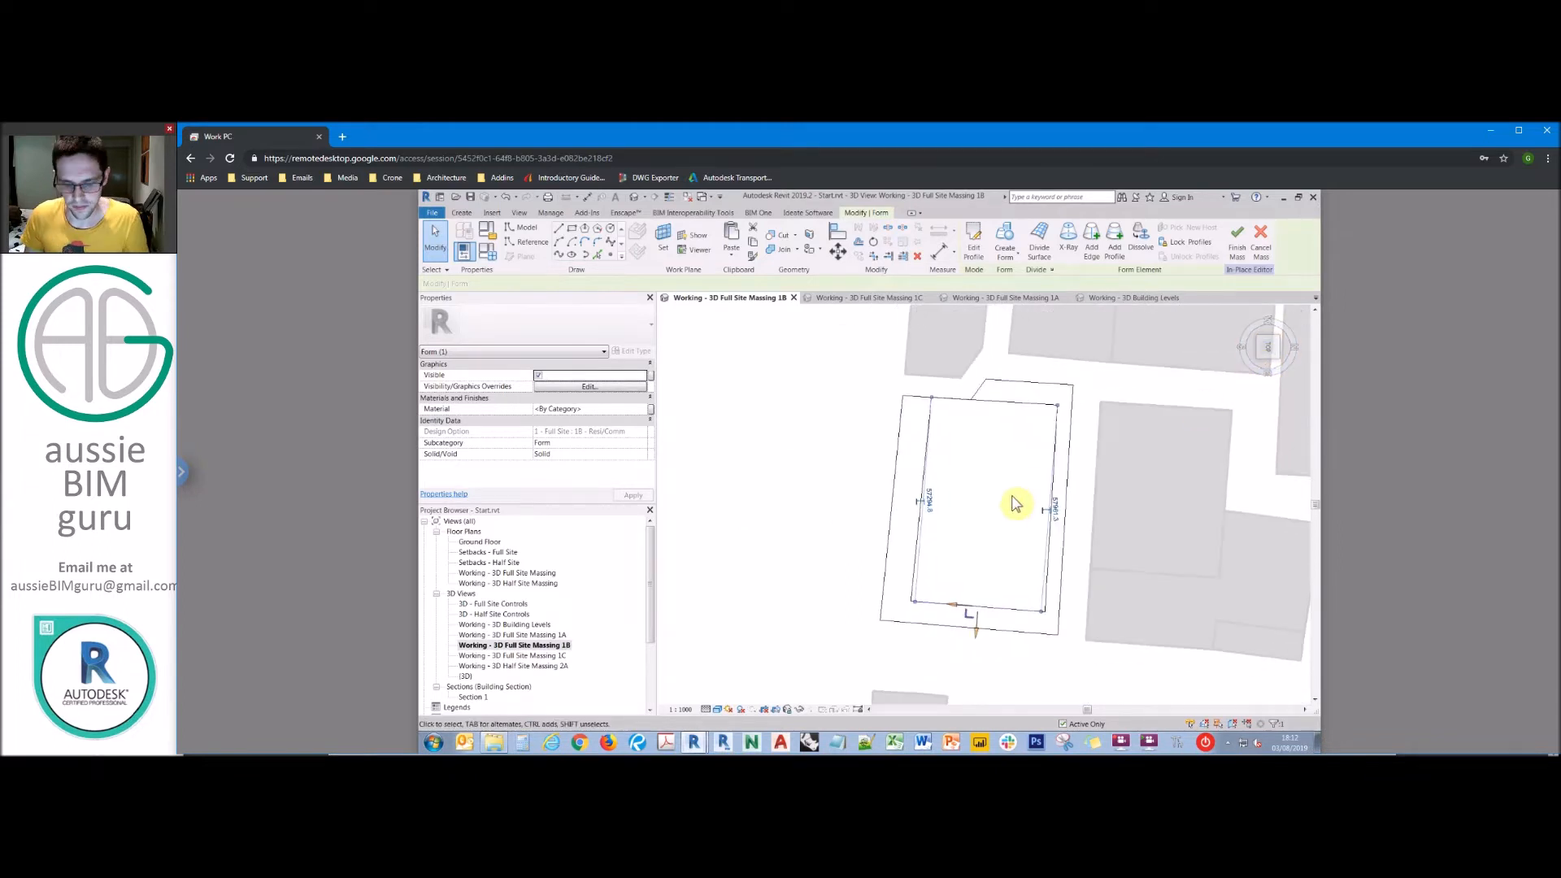
pyautogui.click(969, 608)
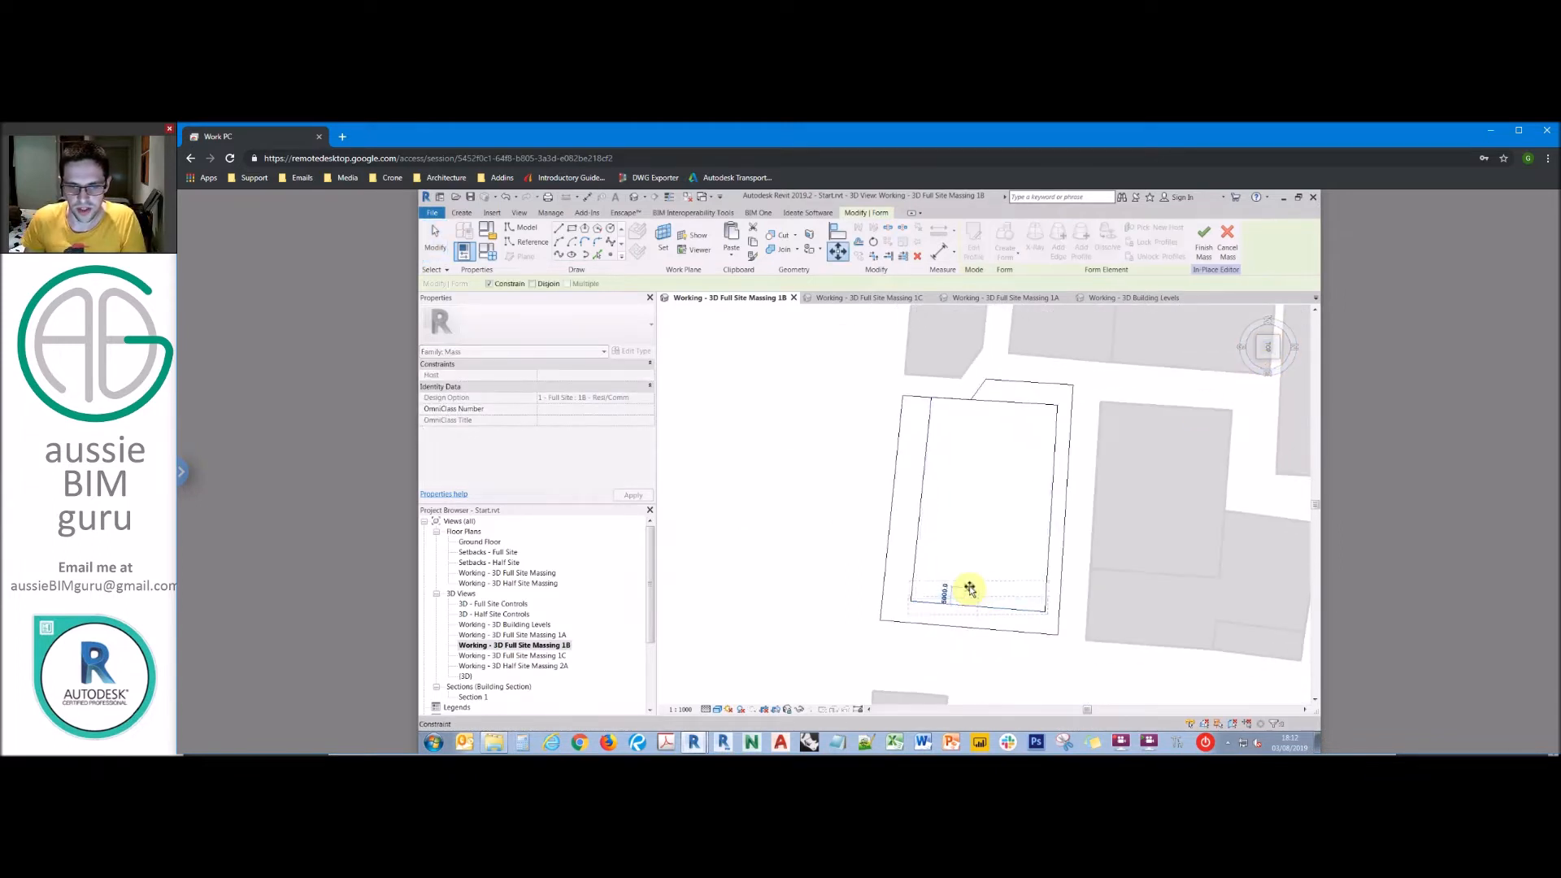
pyautogui.write('000')
pyautogui.press('Return')
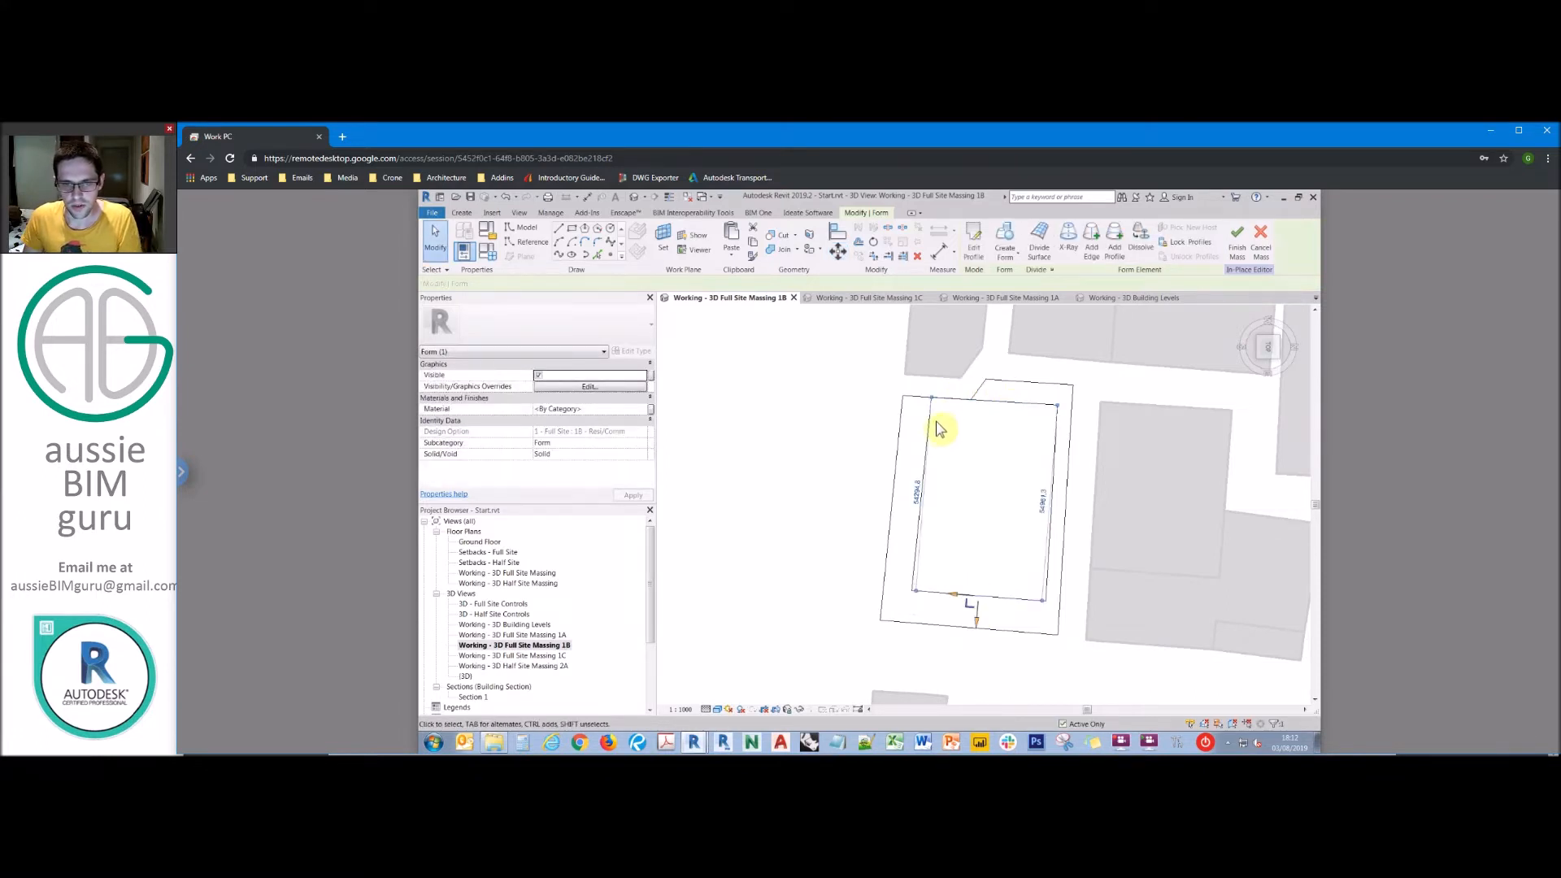
# Step: Move the tower's long side face nearest the neighbouring building 3000 mm inward from the podium edge
pyautogui.moveTo(1061, 453)
pyautogui.keyDown('shift'); pyautogui.mouseDown(button='middle')
pyautogui.moveTo(1084, 422)
pyautogui.moveTo(1055, 482)
pyautogui.mouseUp(button='middle'); pyautogui.keyUp('shift')
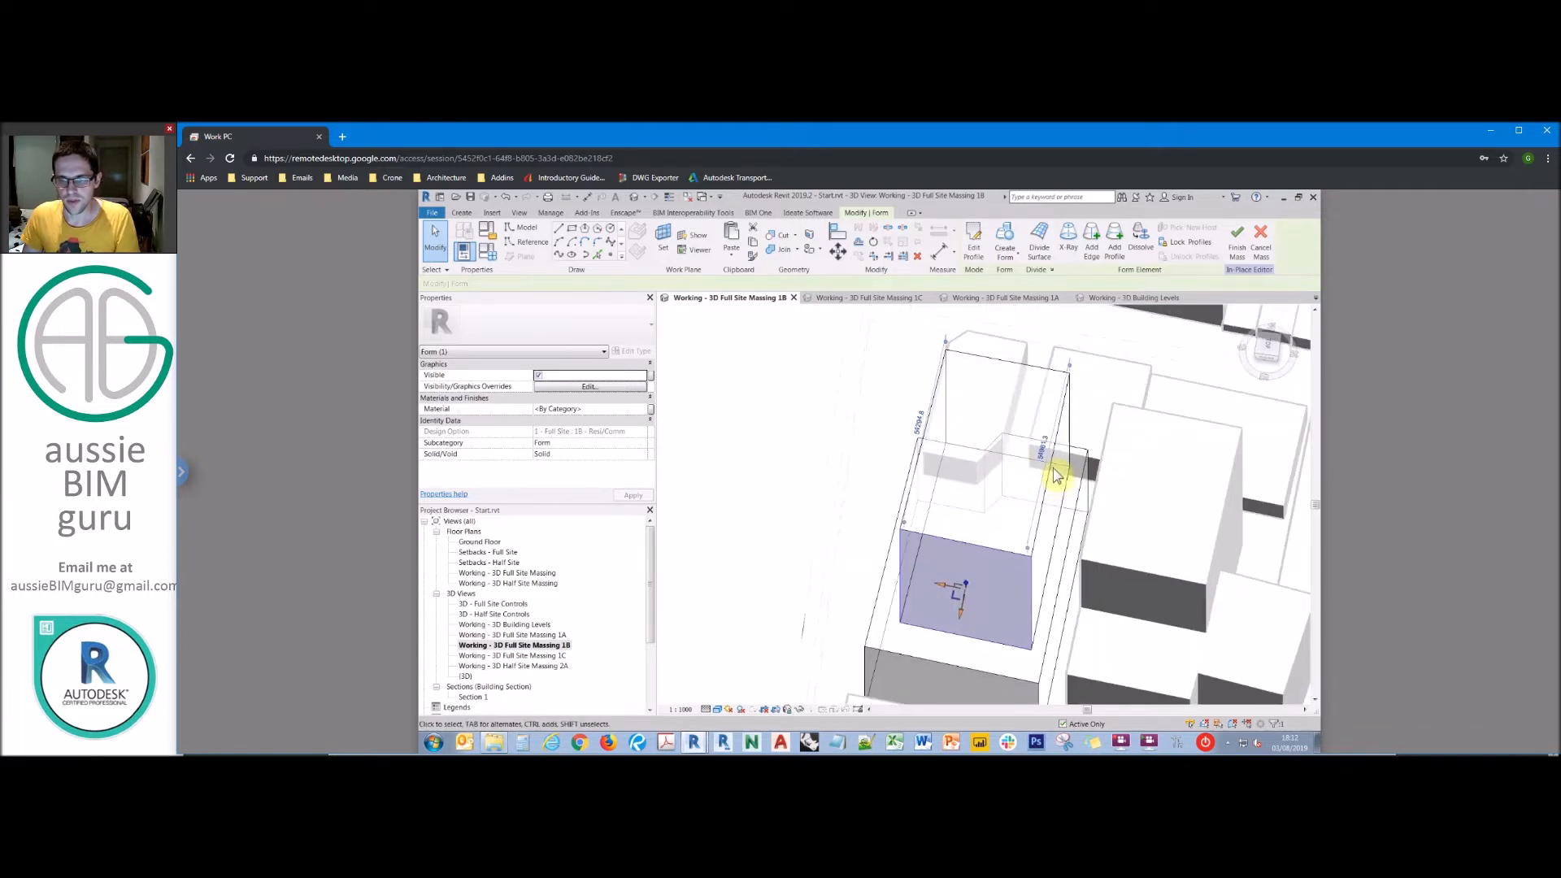
pyautogui.keyDown('shift'); pyautogui.moveTo(1054, 474); pyautogui.dragTo(1279, 375, button='middle'); pyautogui.keyUp('shift')
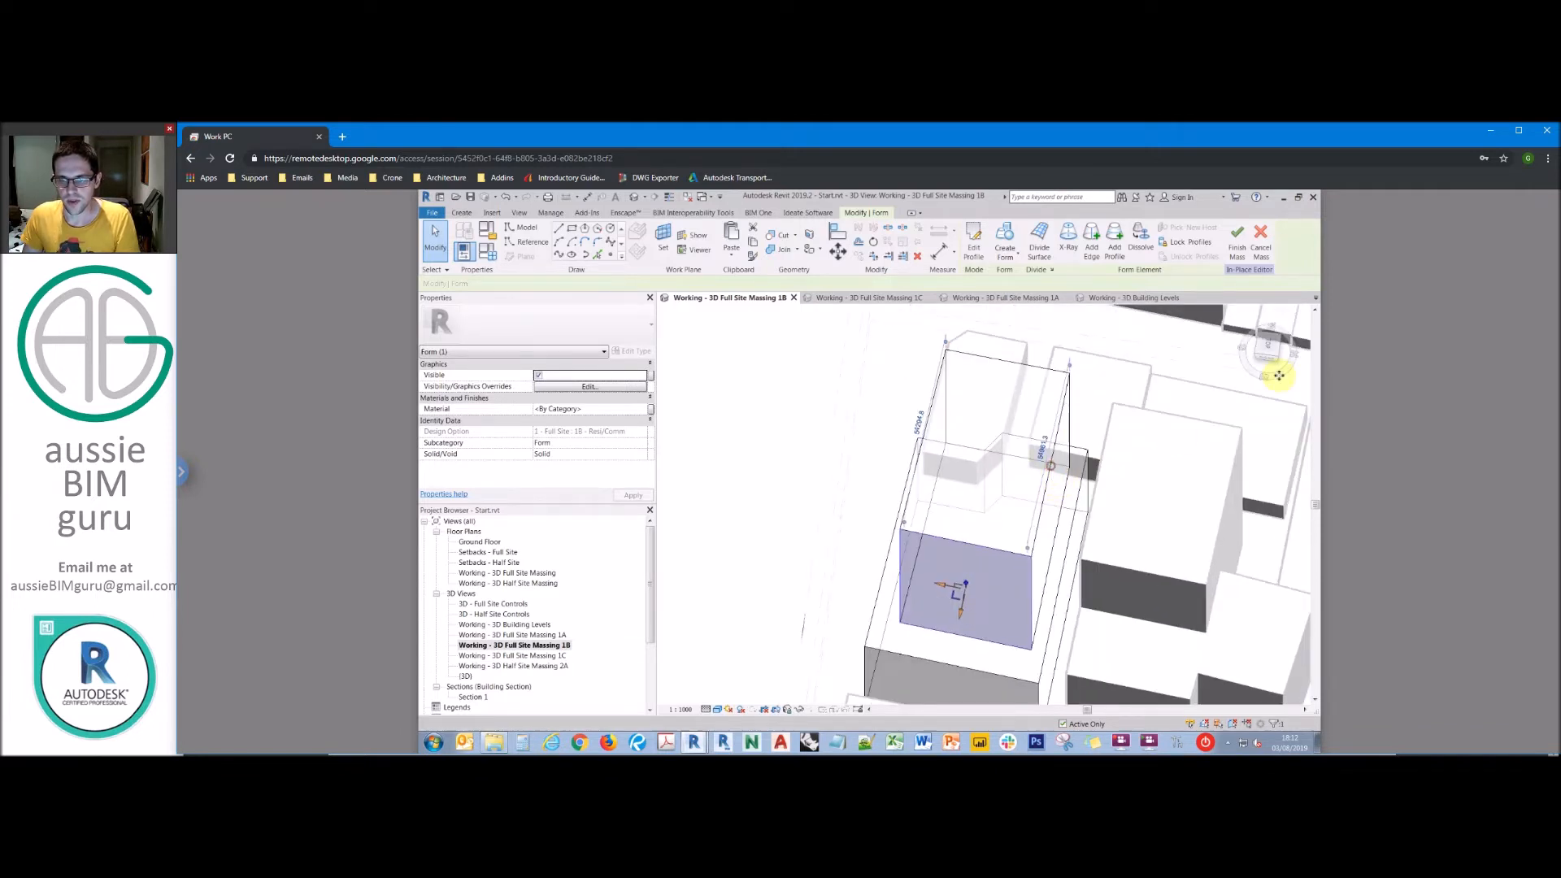
pyautogui.click(1268, 348)
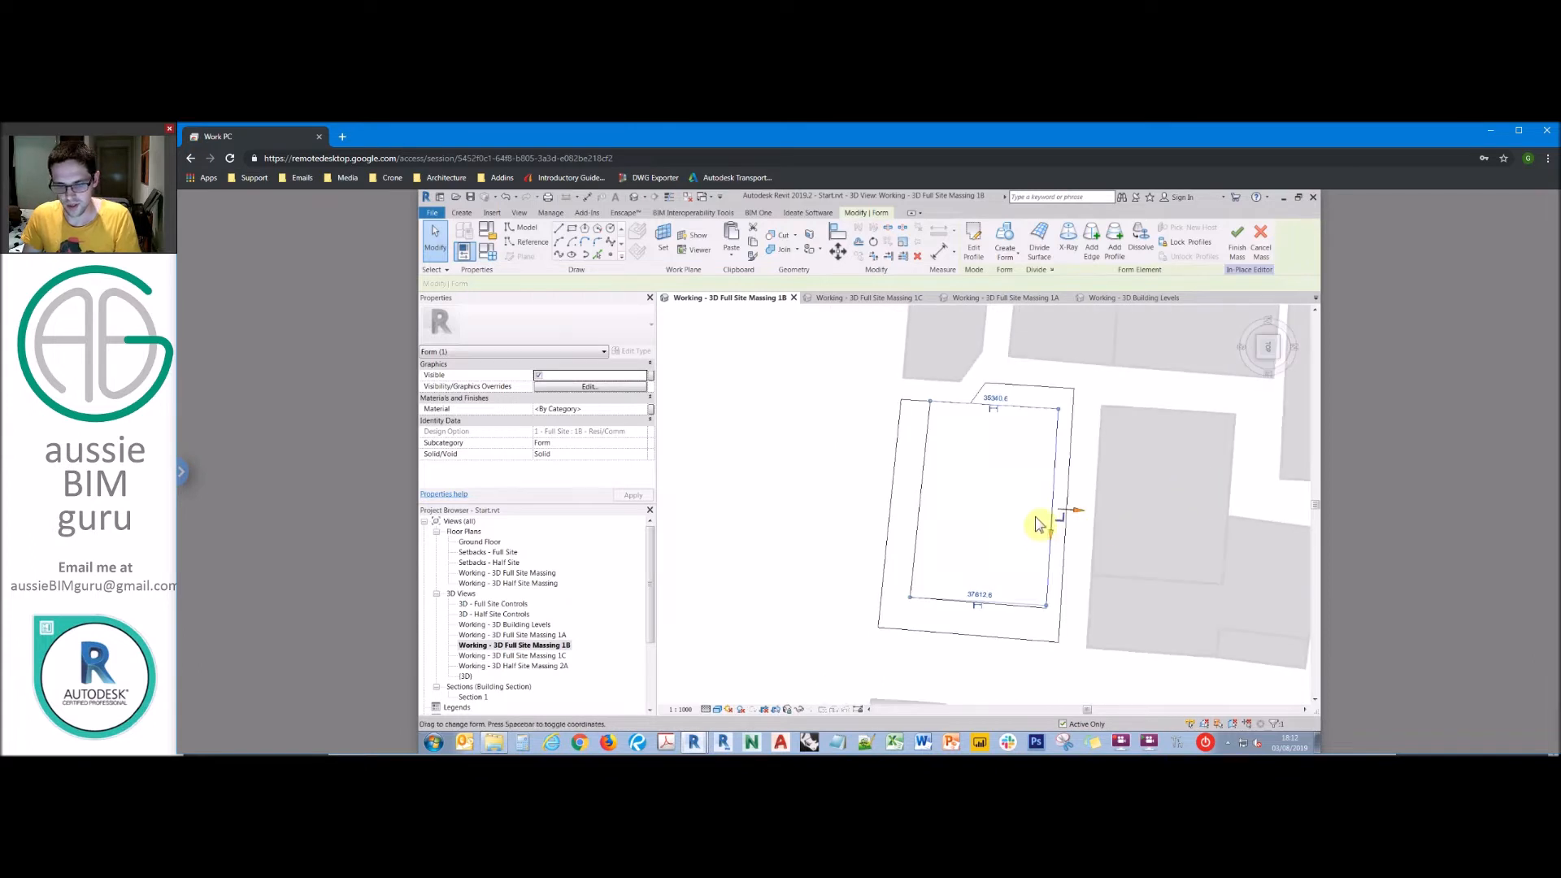
pyautogui.press('m')
pyautogui.press('v')
pyautogui.click(1061, 487)
pyautogui.write('3000')
pyautogui.press('Return')
pyautogui.keyDown('shift'); pyautogui.moveTo(956, 513); pyautogui.dragTo(978, 610, button='middle'); pyautogui.keyUp('shift')
pyautogui.press('Escape')
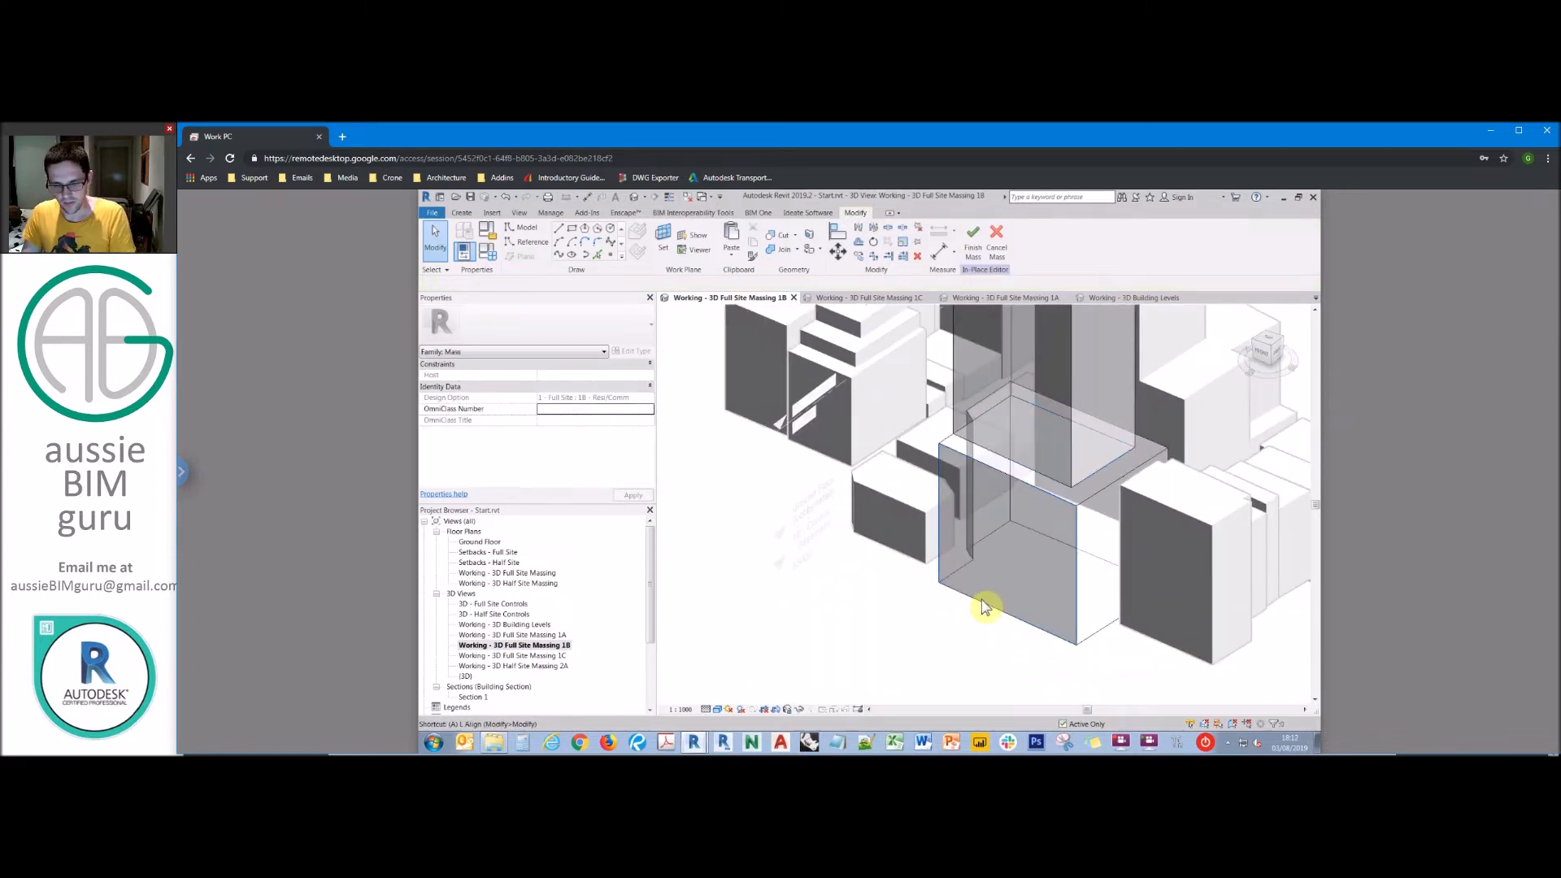
# Step: Align the podium's base to the ground floor level and the podium top to the 1B - Control 1 level
pyautogui.press('a')
pyautogui.press('l')
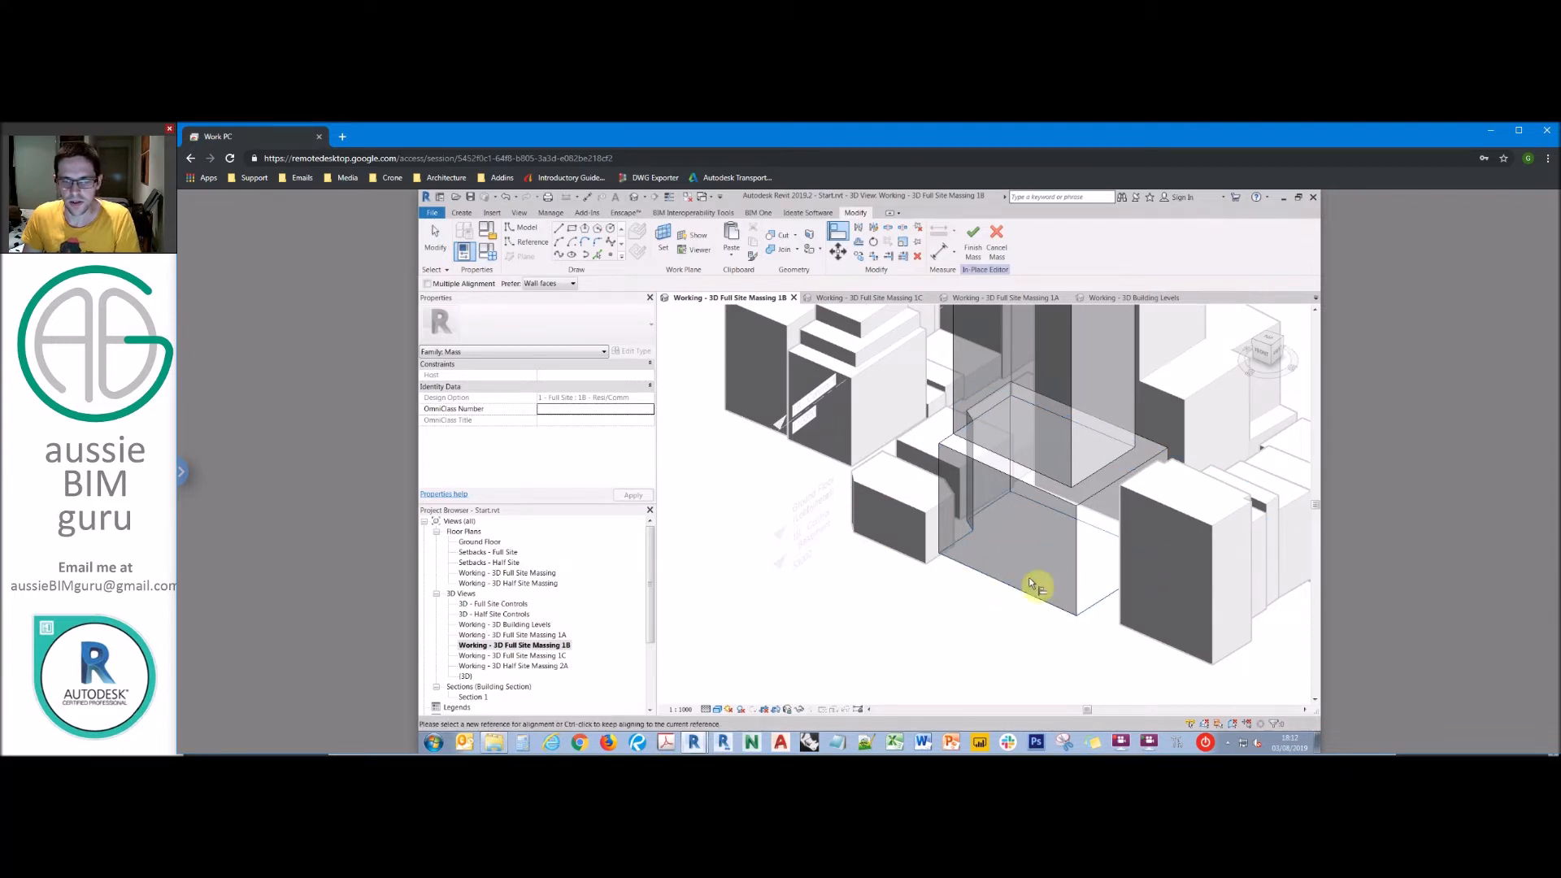
pyautogui.click(813, 522)
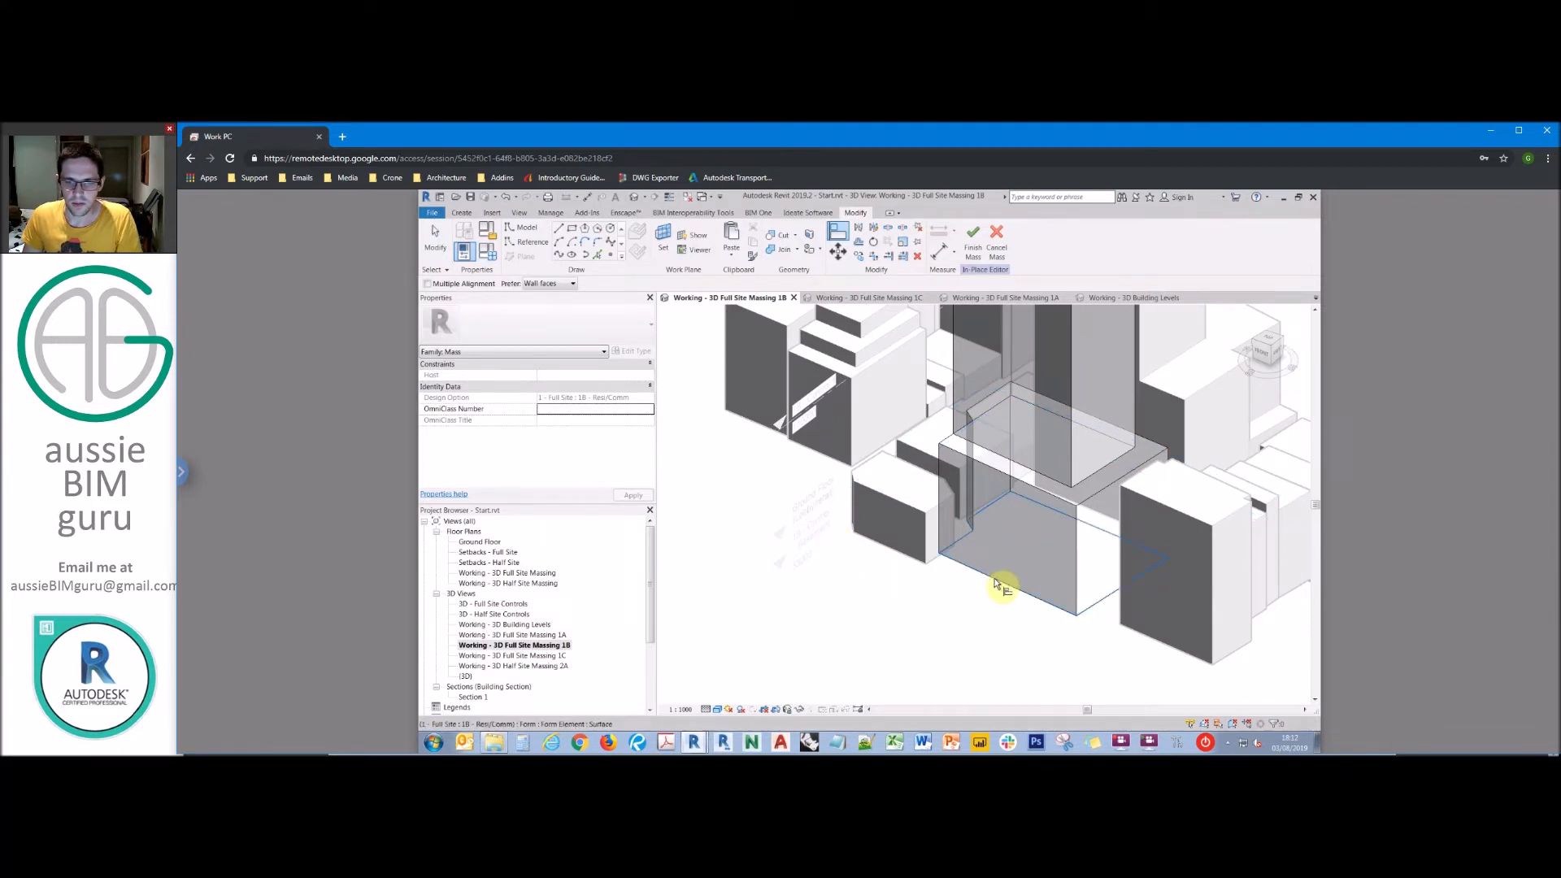
pyautogui.click(1059, 567)
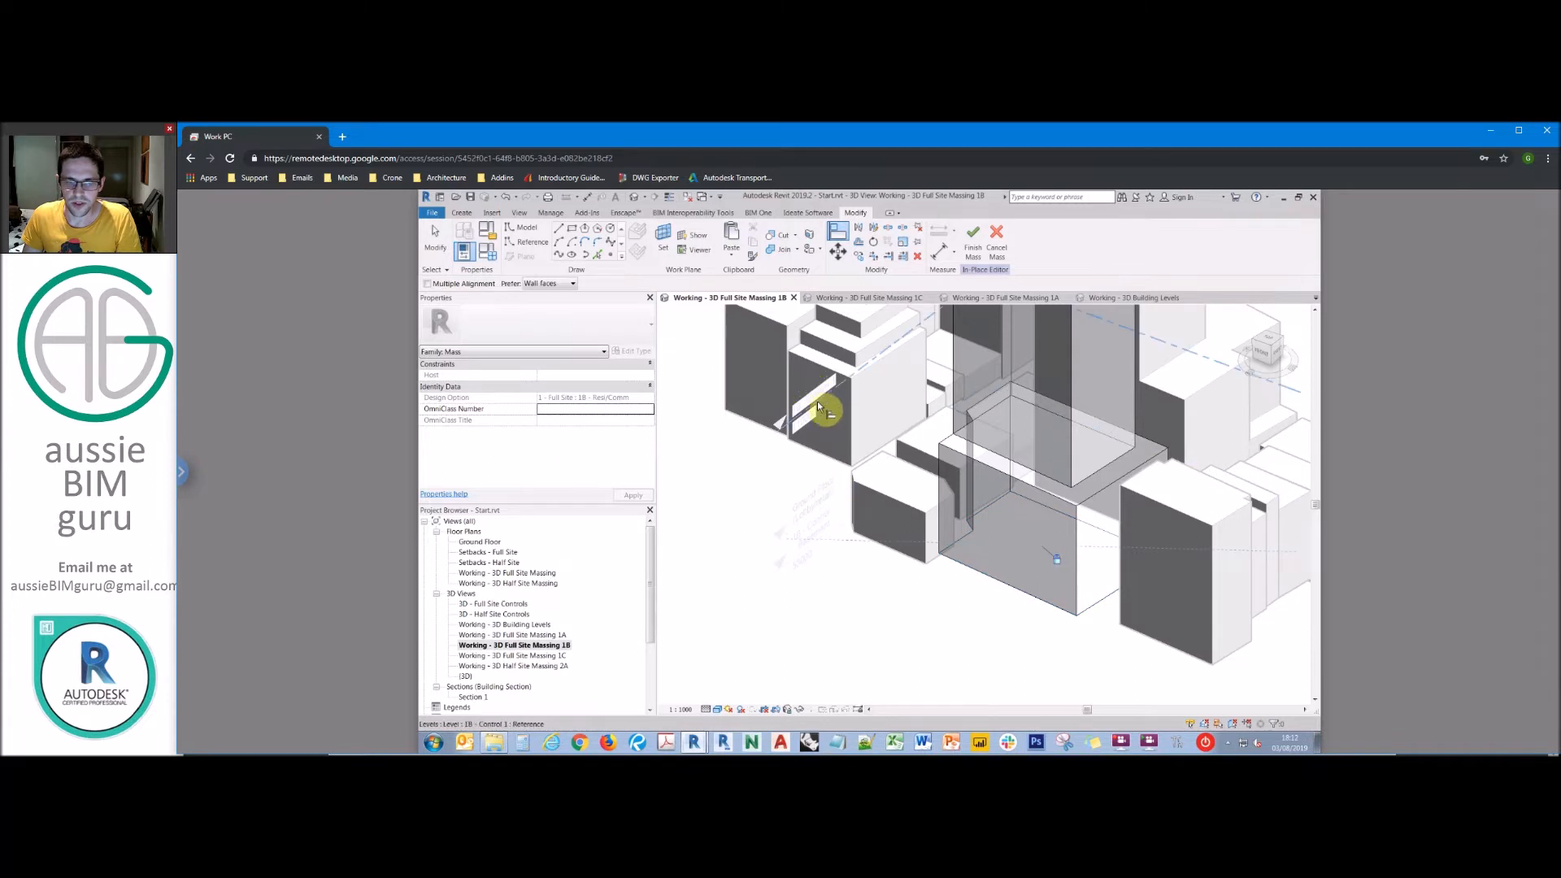
pyautogui.click(961, 453)
pyautogui.click(1023, 420)
pyautogui.click(790, 420)
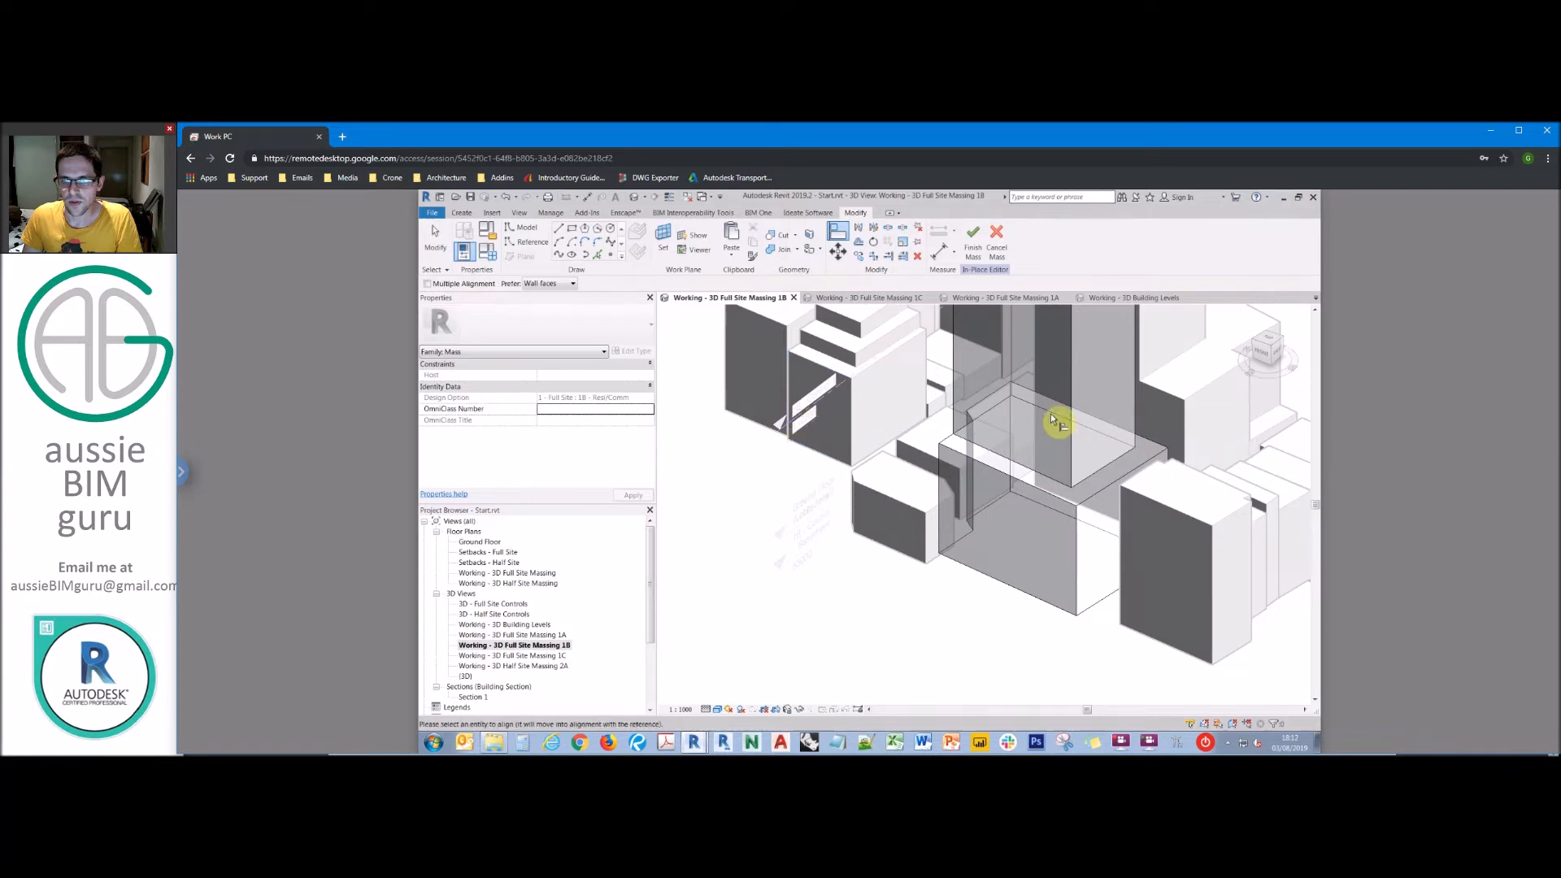
# Step: Align the tower's top face to the upper 1B control level
pyautogui.moveTo(1061, 460); pyautogui.dragTo(1073, 565, button='middle')
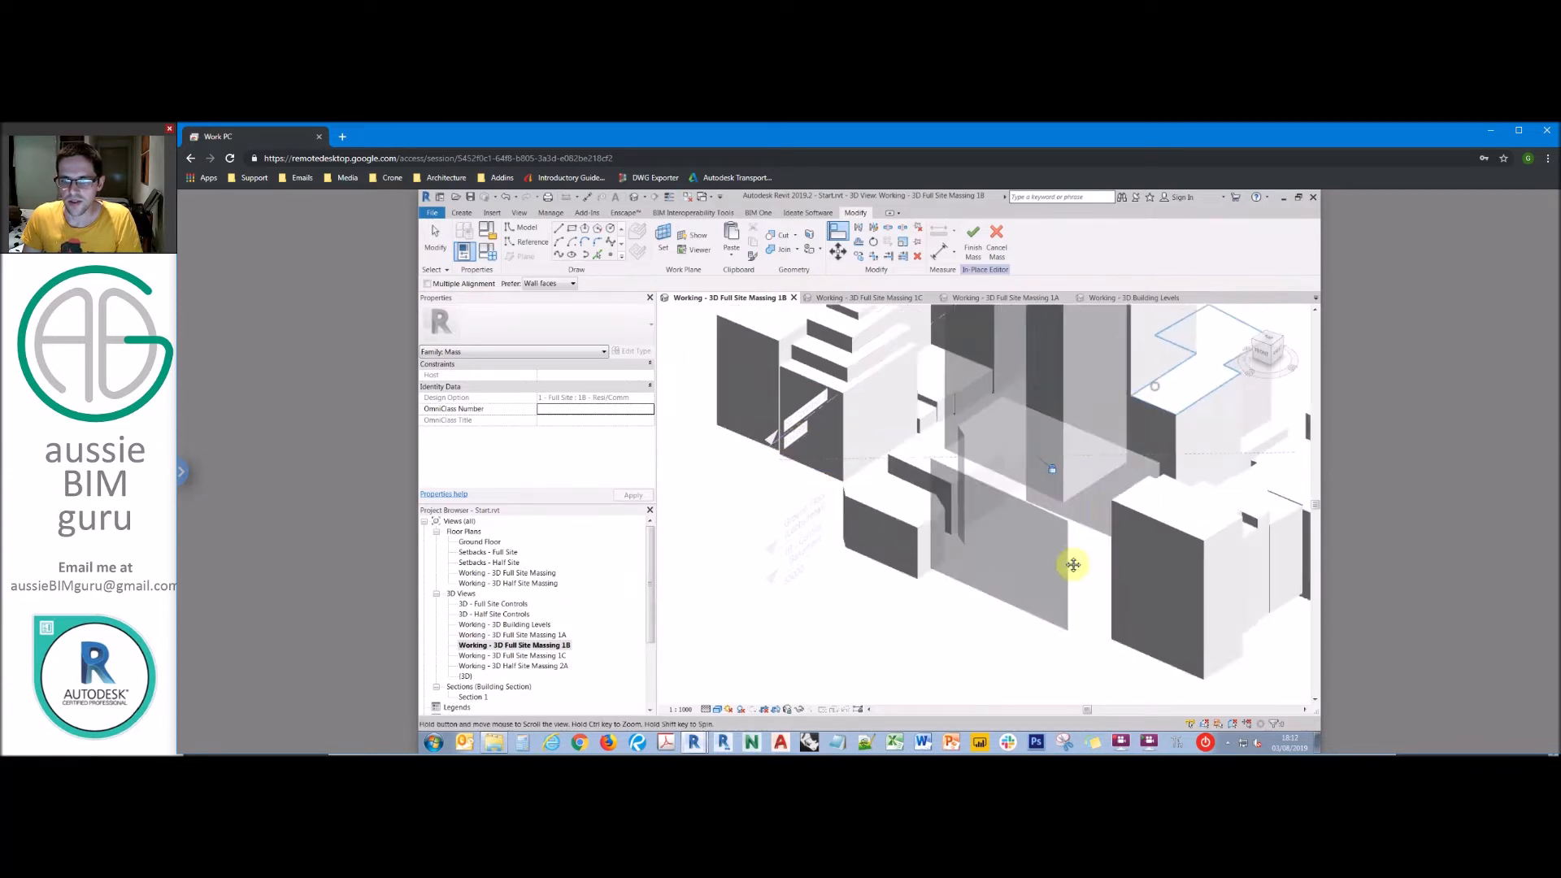
pyautogui.scroll(-3, 1073, 564)
pyautogui.click(1091, 408)
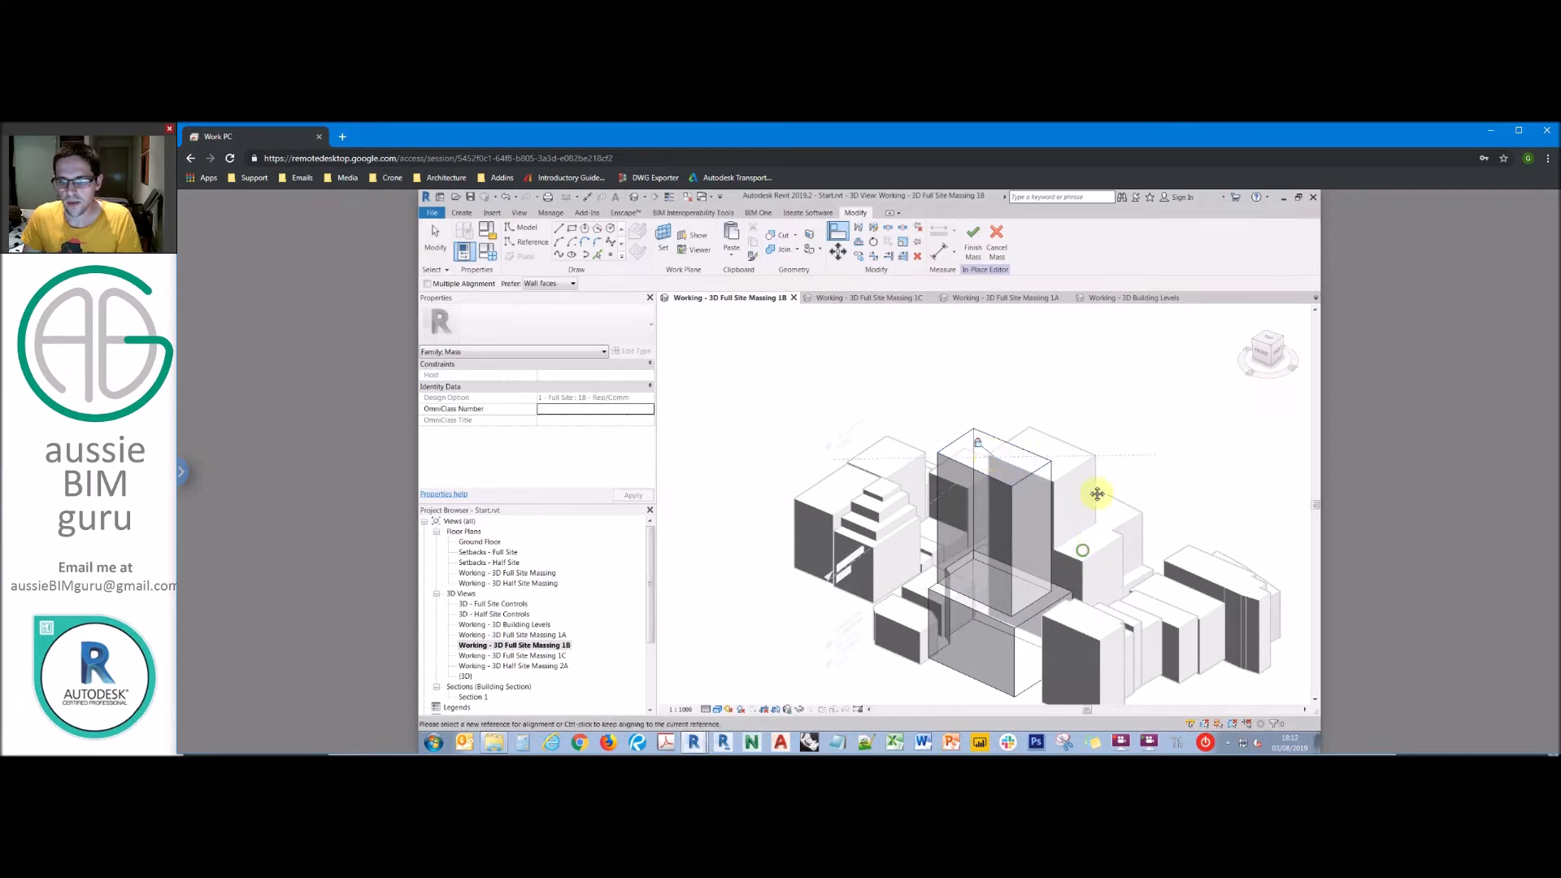
pyautogui.moveTo(979, 681); pyautogui.dragTo(986, 592, button='middle')
pyautogui.press('Escape')
# Step: Open the Working - 3D Full Site Massing floor plan while editing the 1B mass
pyautogui.scroll(2, 990, 597)
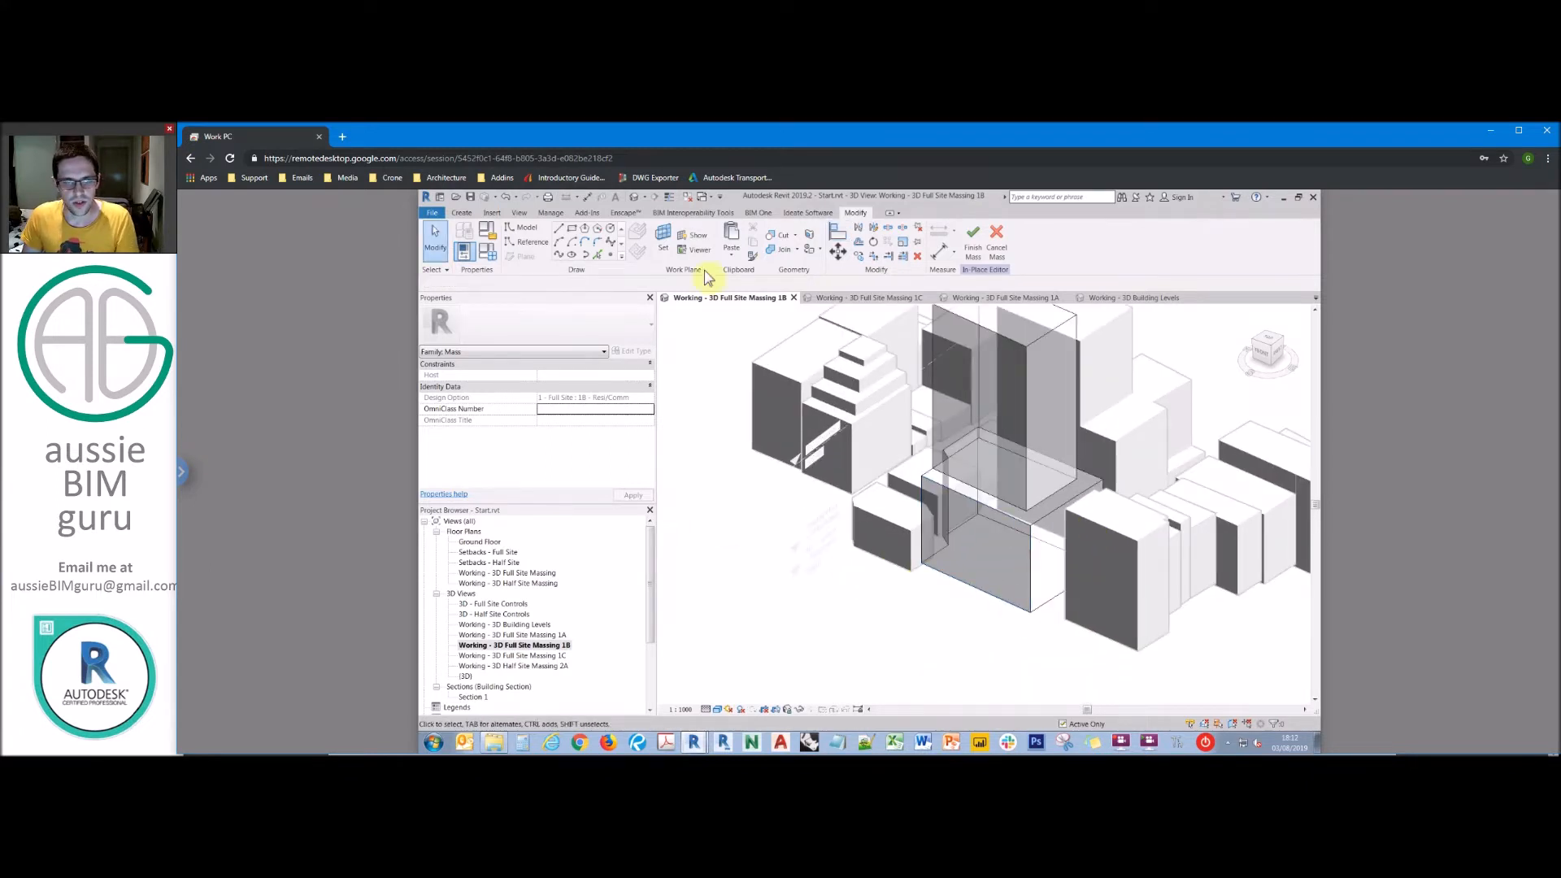
pyautogui.click(559, 228)
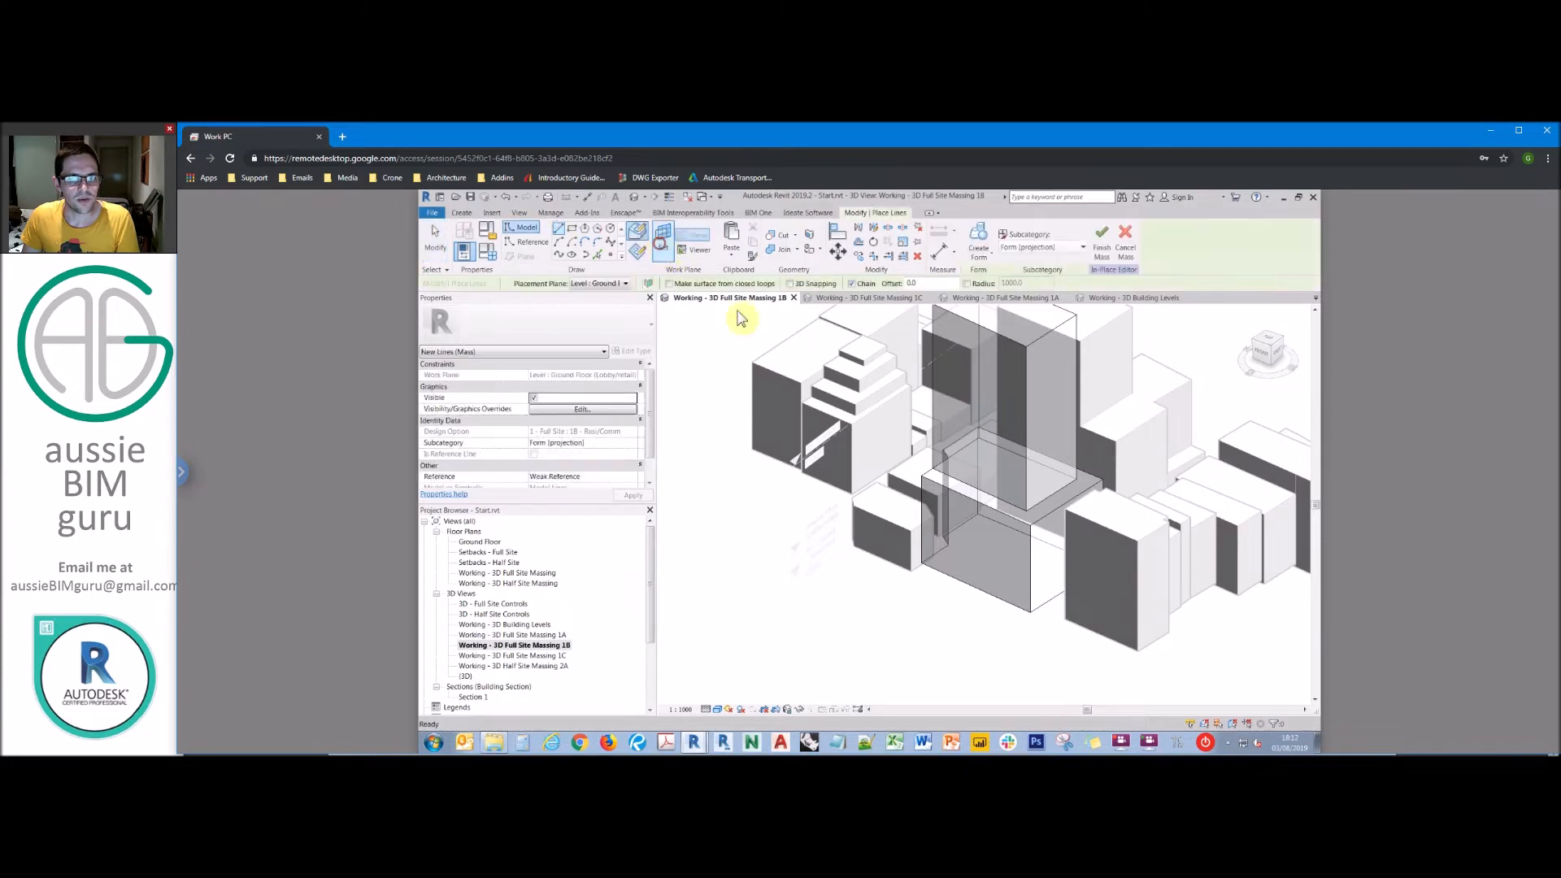
pyautogui.doubleClick(520, 572)
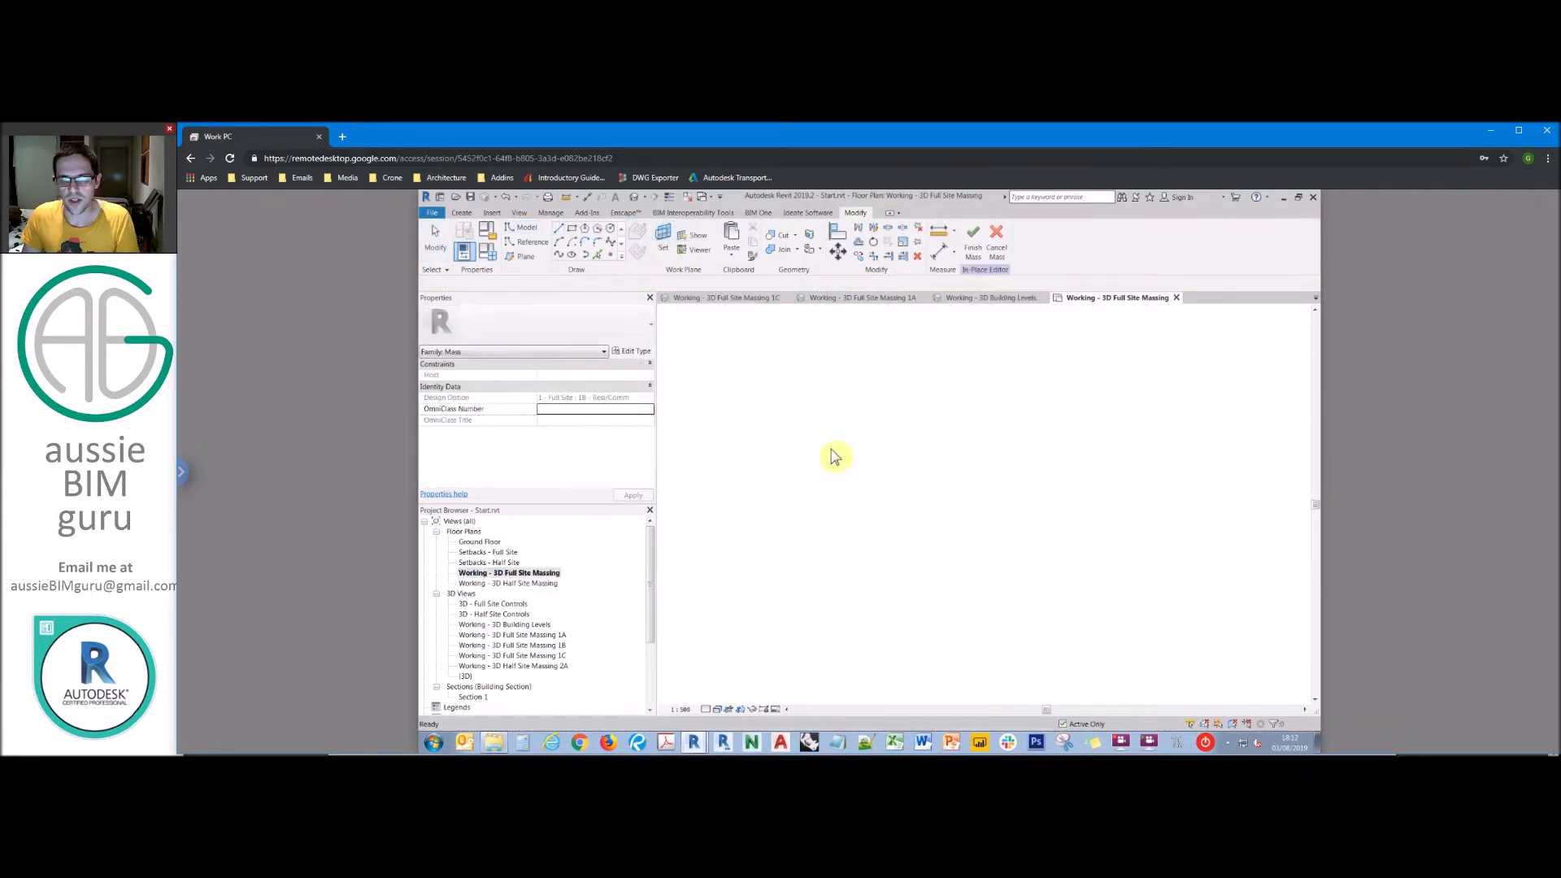
# Step: Sketch a closed four-sided loop of model lines on the ground floor plane, tracing the podium half farthest from its chamfered corner
pyautogui.click(561, 231)
pyautogui.scroll(5, 1166, 435)
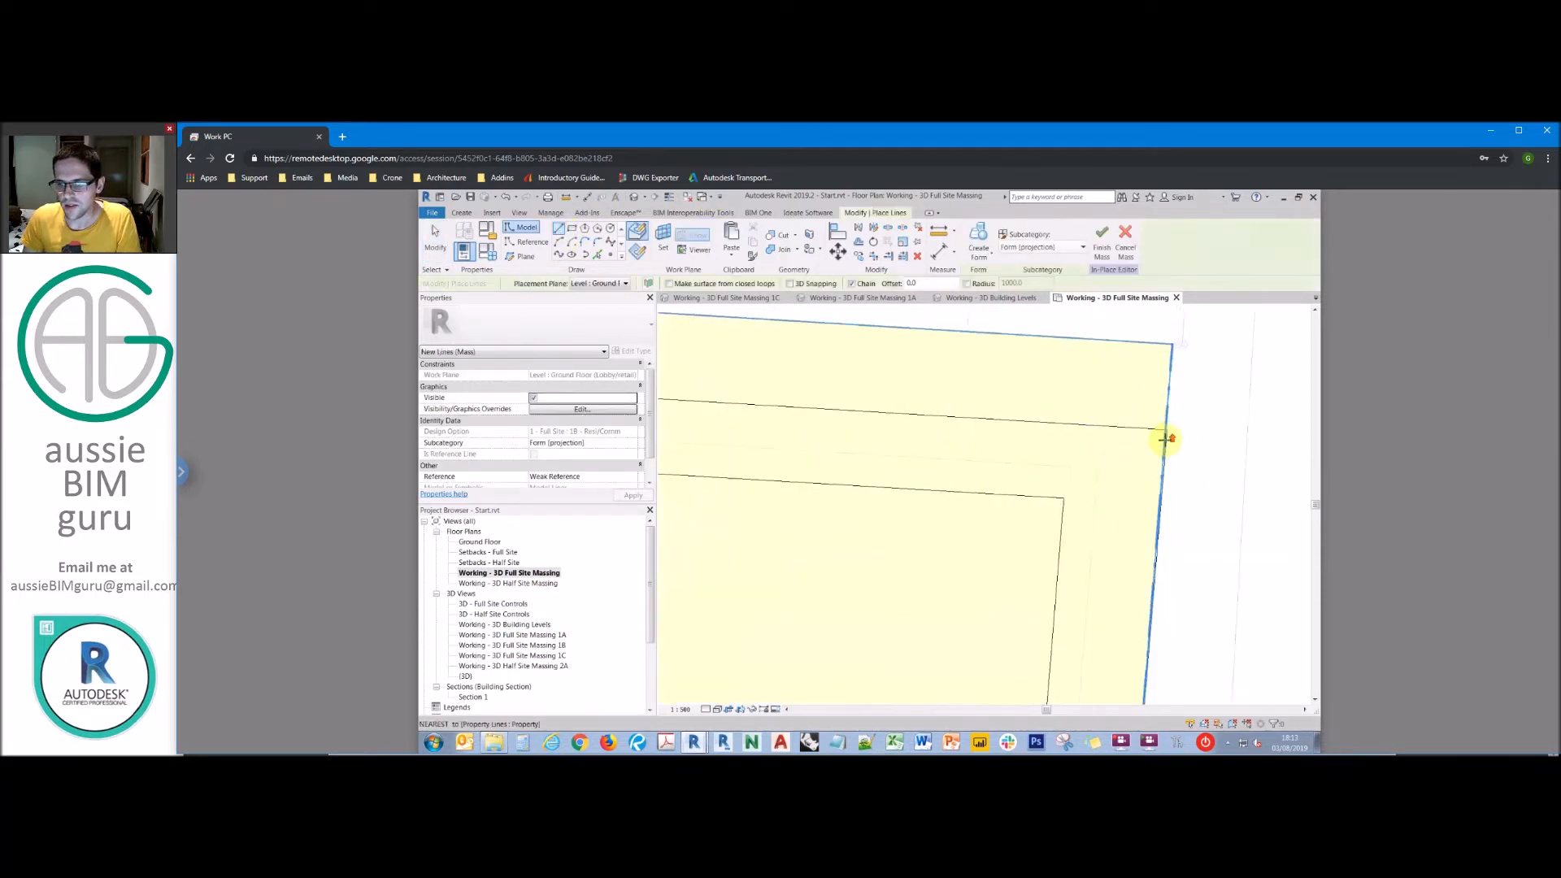
pyautogui.click(1166, 428)
pyautogui.scroll(-5, 1151, 558)
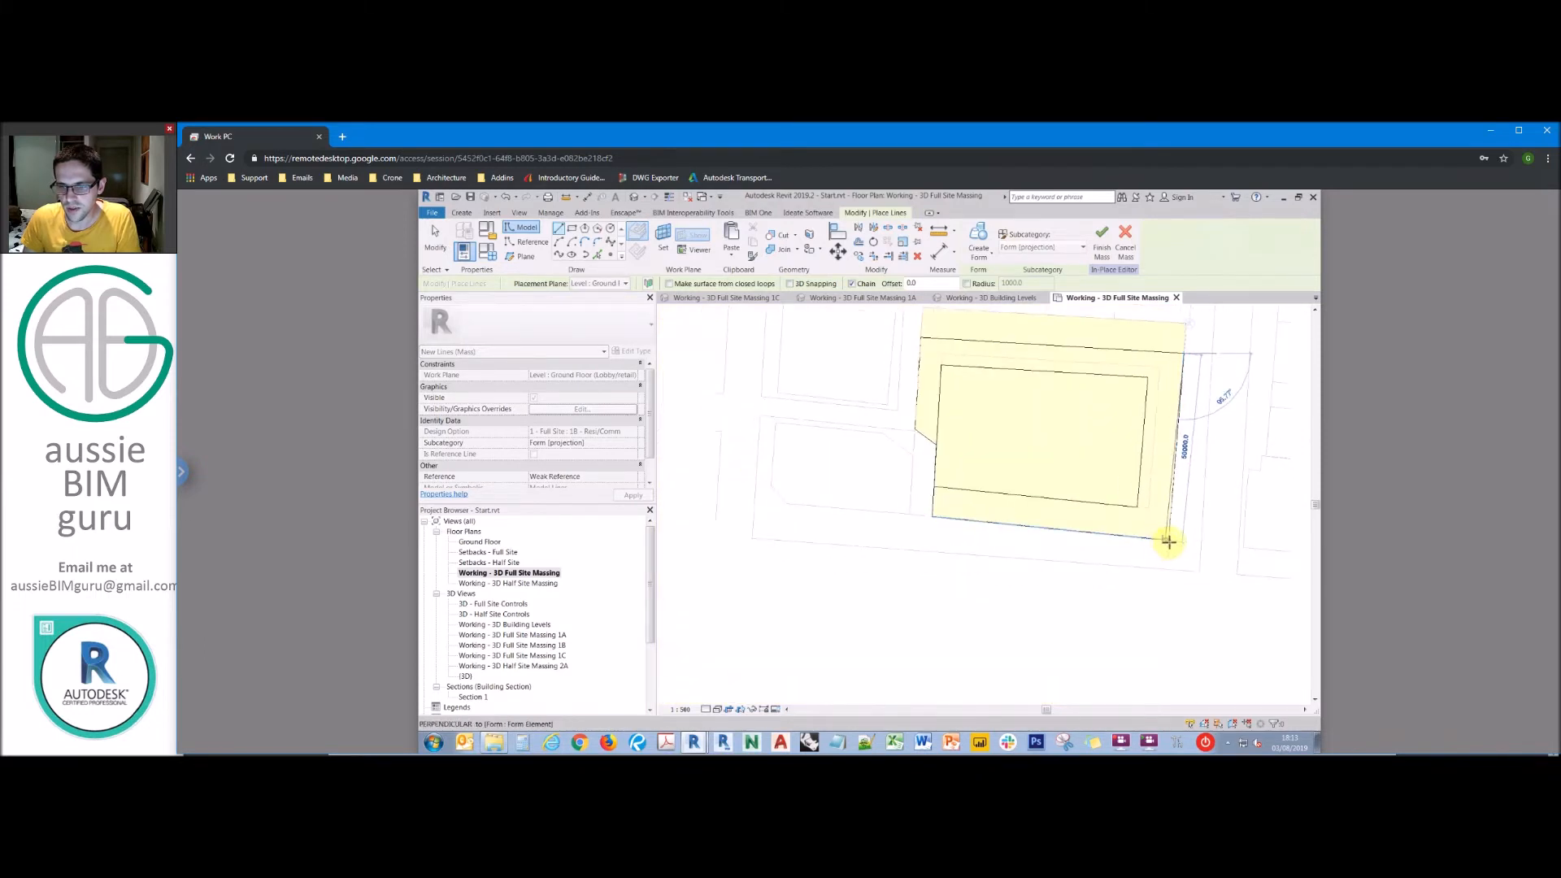
pyautogui.click(1170, 540)
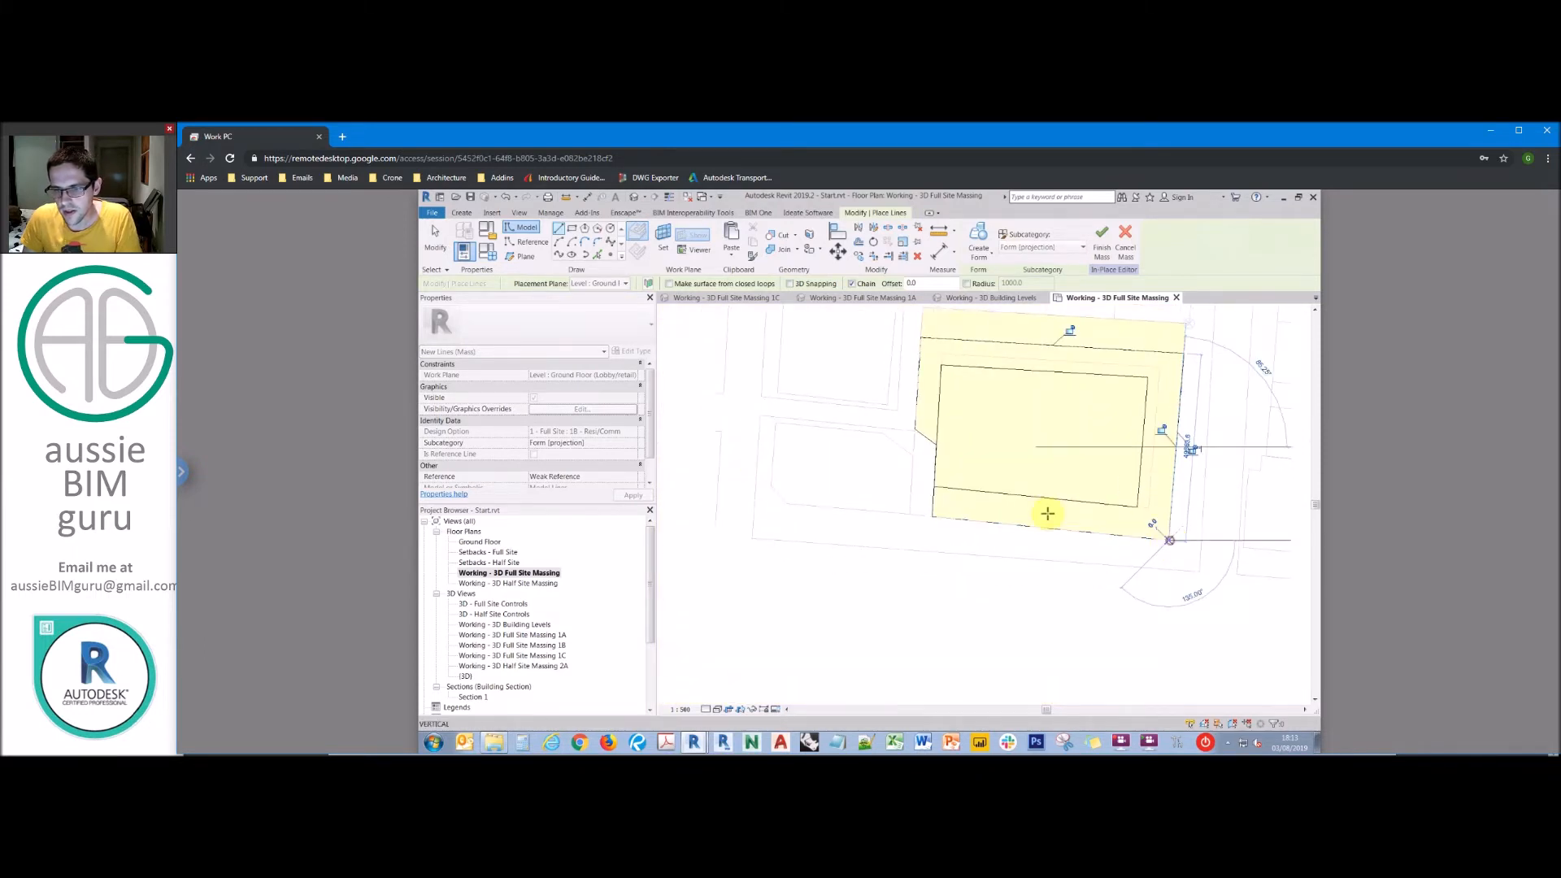
pyautogui.click(1030, 524)
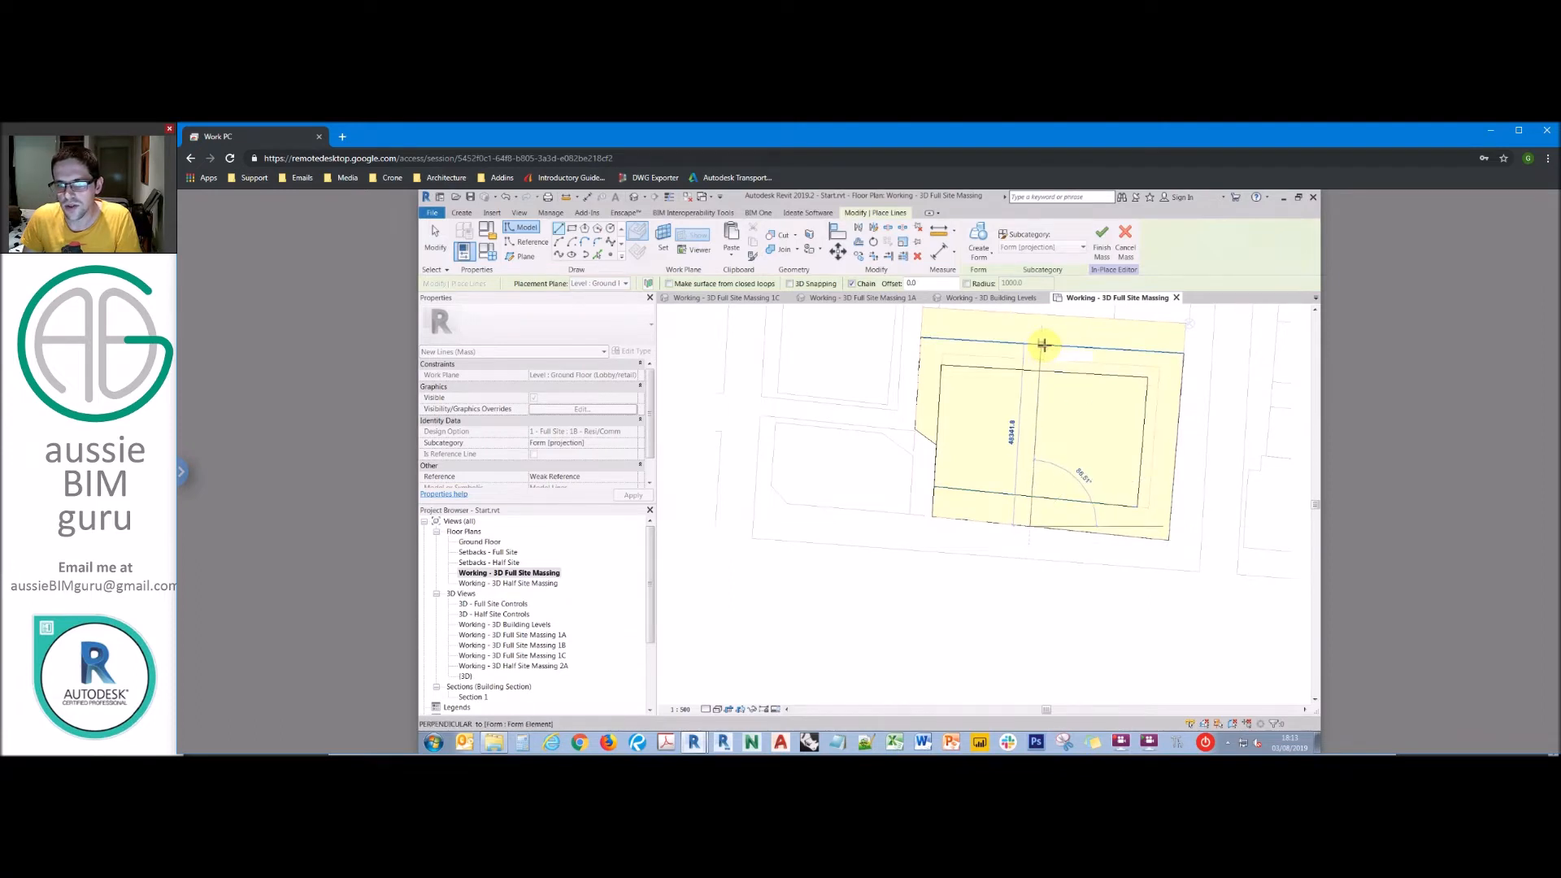
pyautogui.moveTo(1043, 343); pyautogui.dragTo(1041, 372, button='middle')
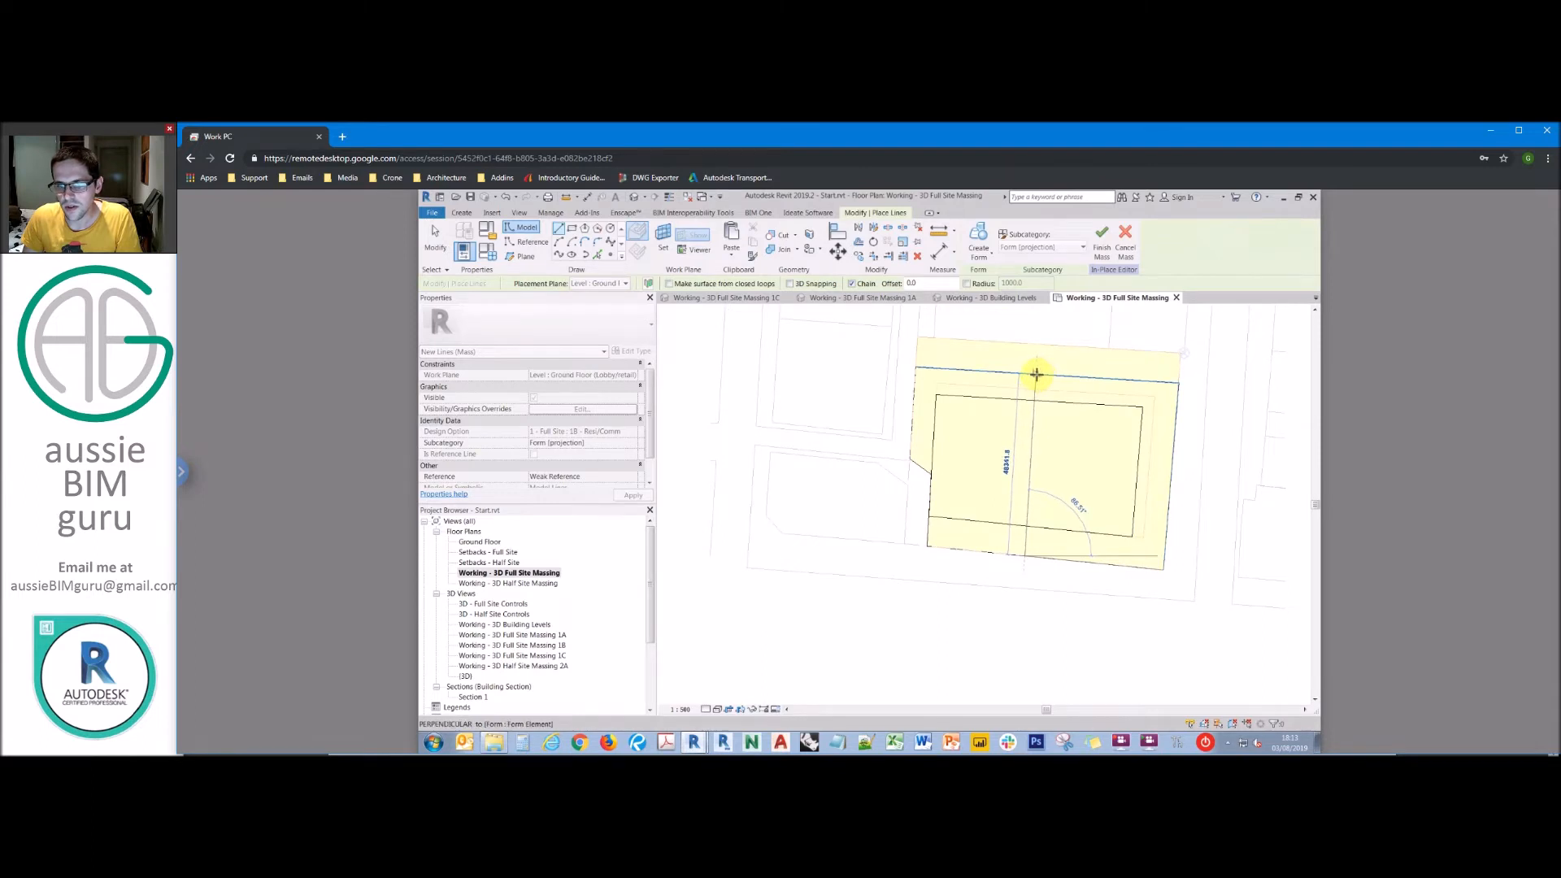
pyautogui.click(1036, 374)
pyautogui.scroll(3, 1178, 382)
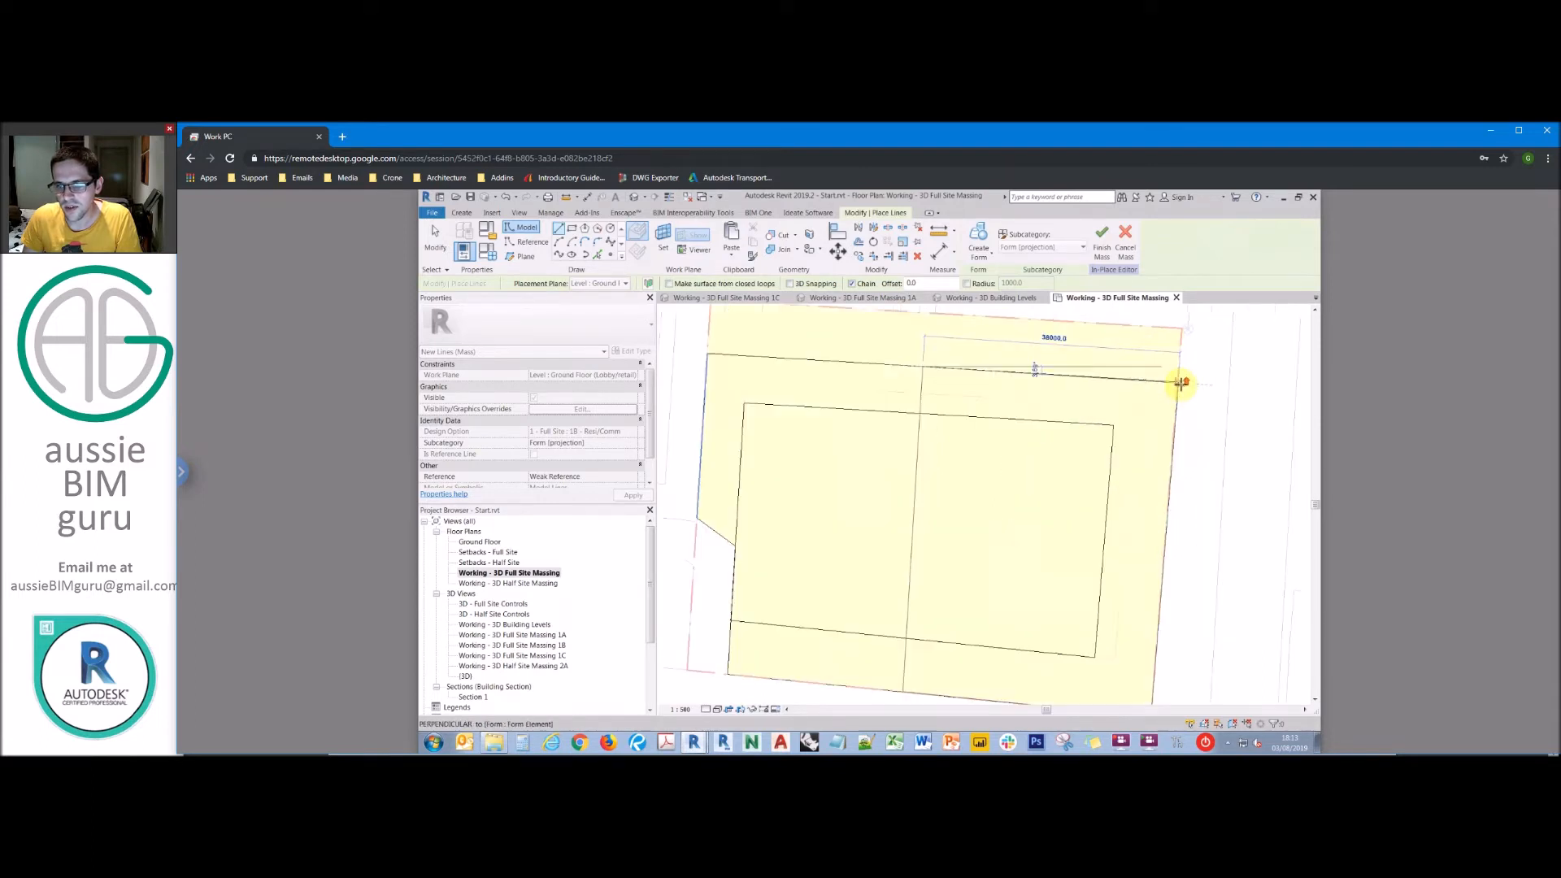
pyautogui.click(1179, 381)
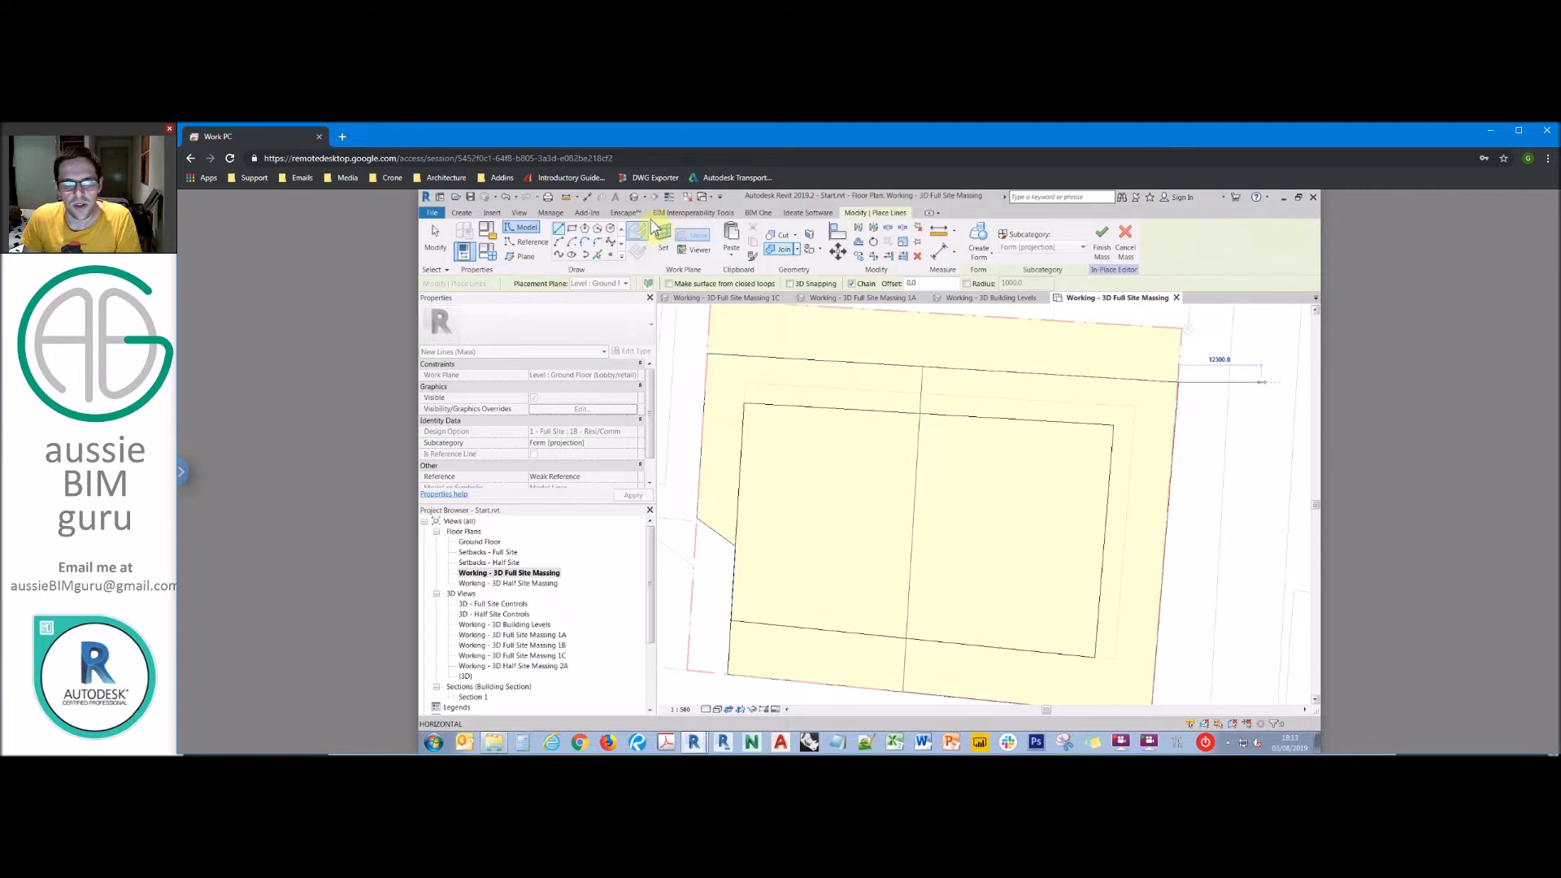
# Step: Close the Working - 3D Full Site Massing floor plan and return to the Working - 3D Full Site Massing 1B view
pyautogui.click(635, 198)
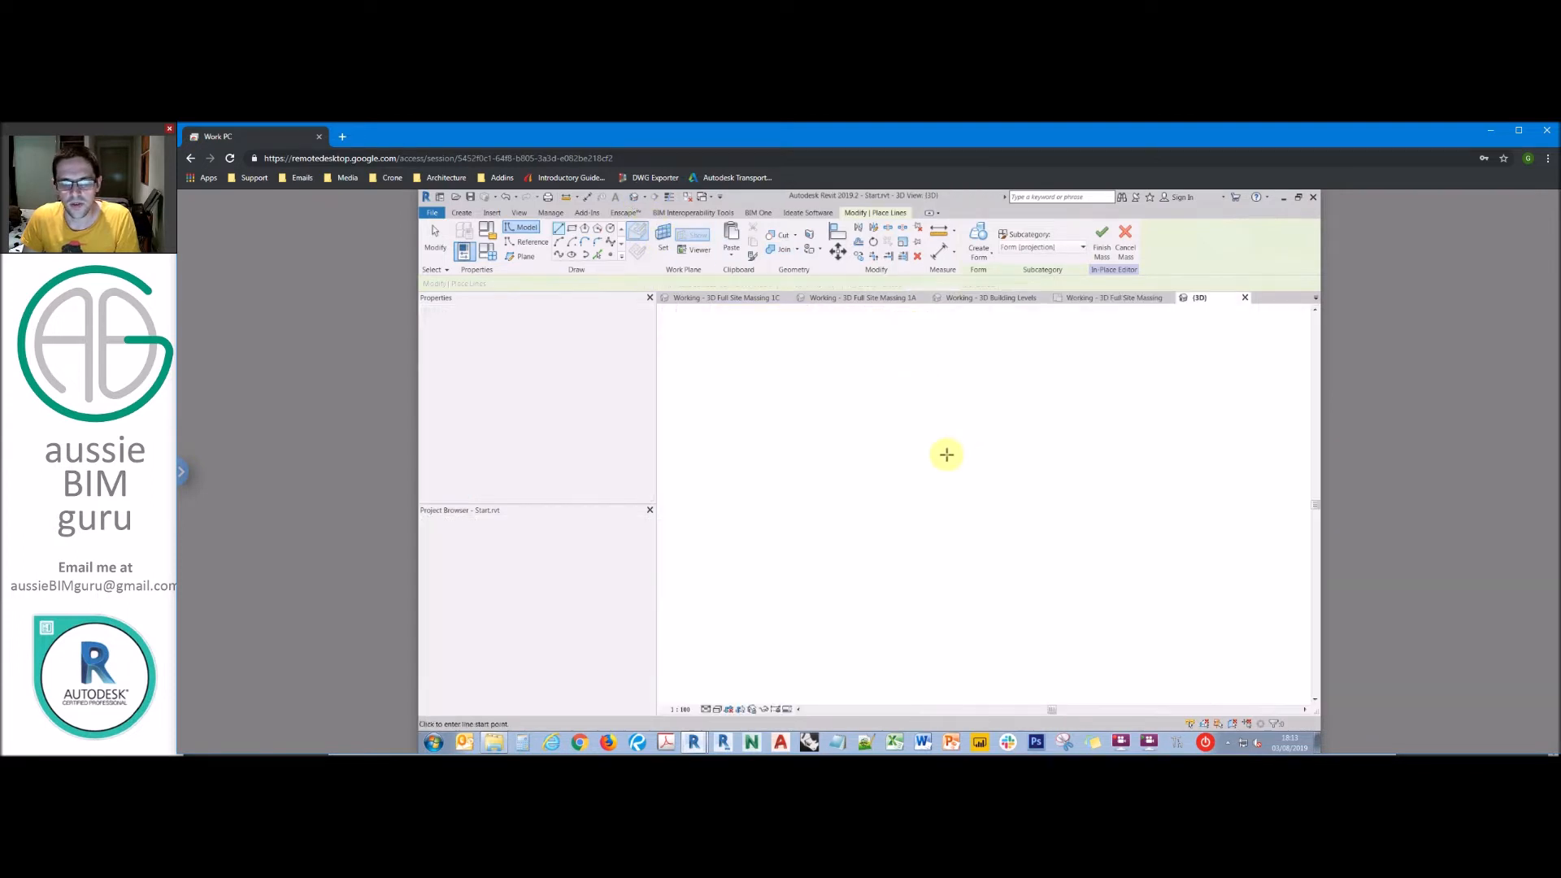
pyautogui.doubleClick(530, 640)
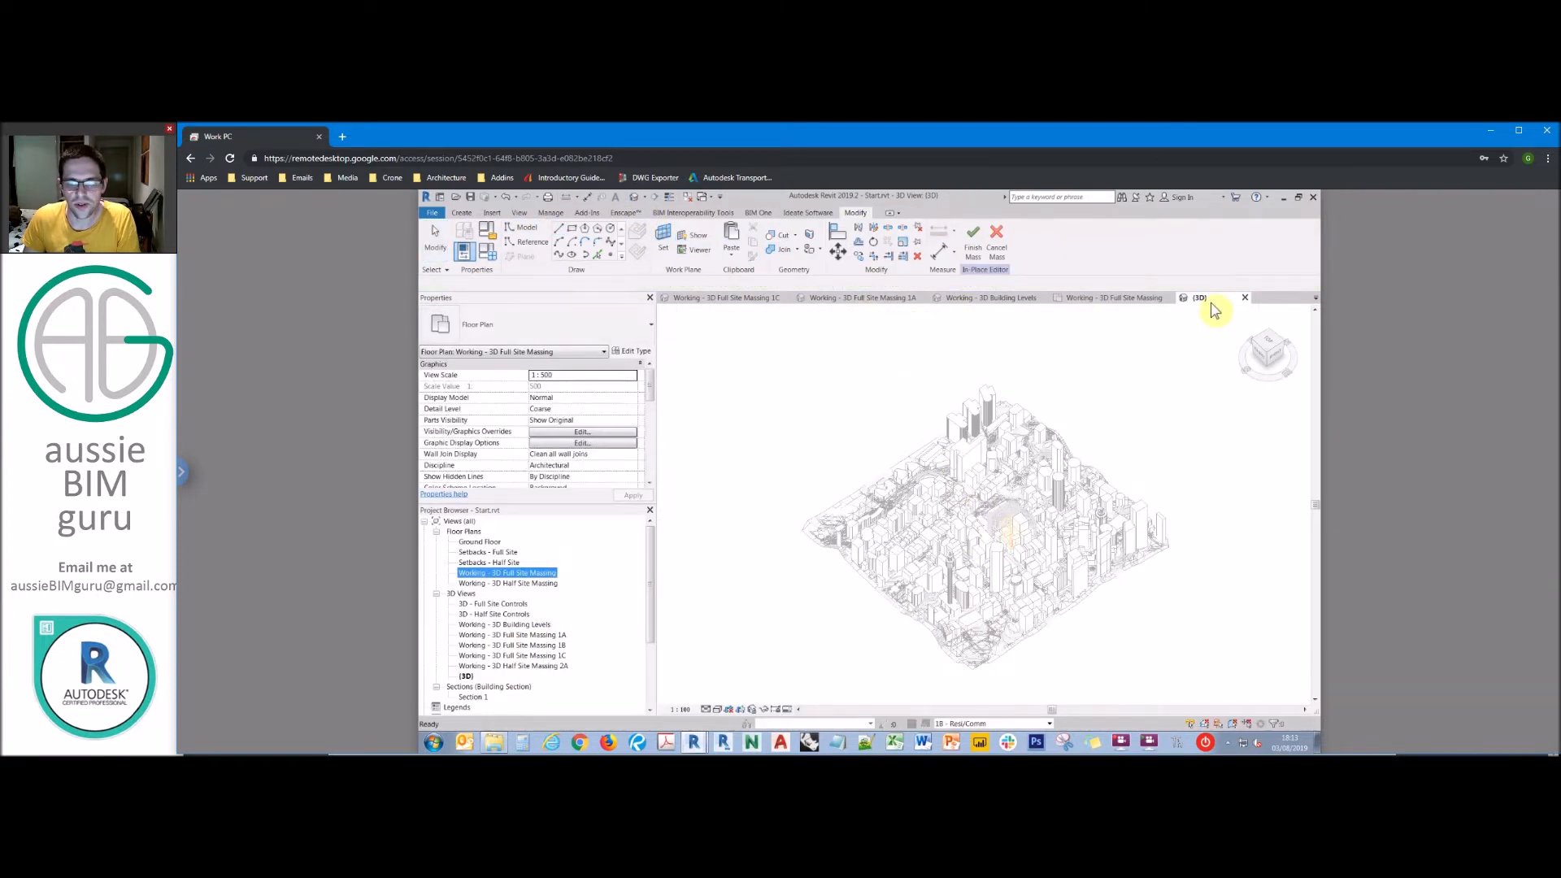
pyautogui.click(1246, 299)
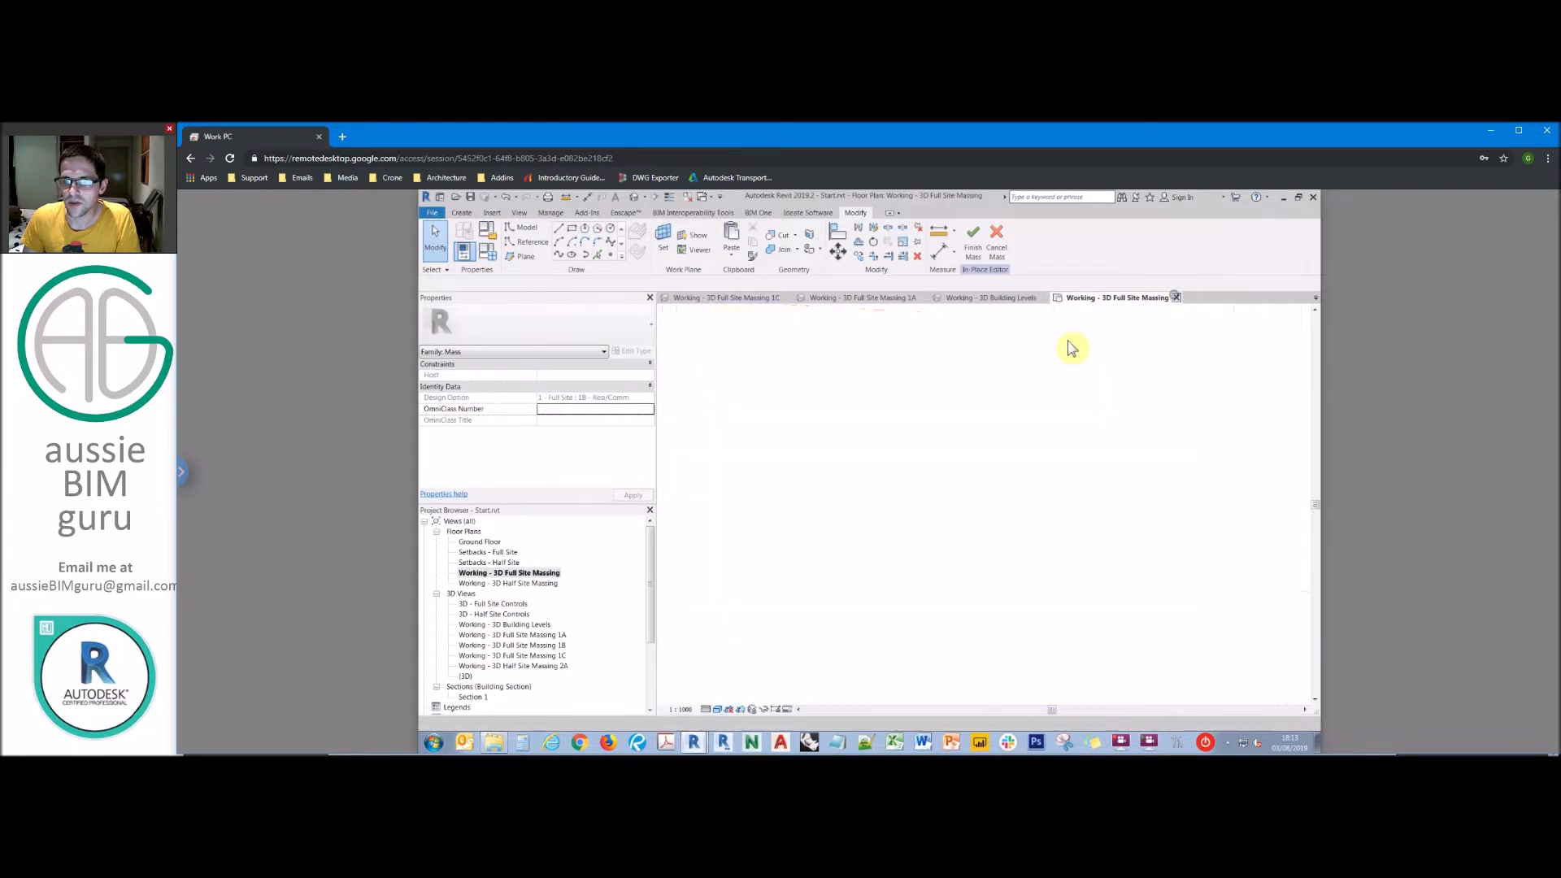
pyautogui.click(1176, 298)
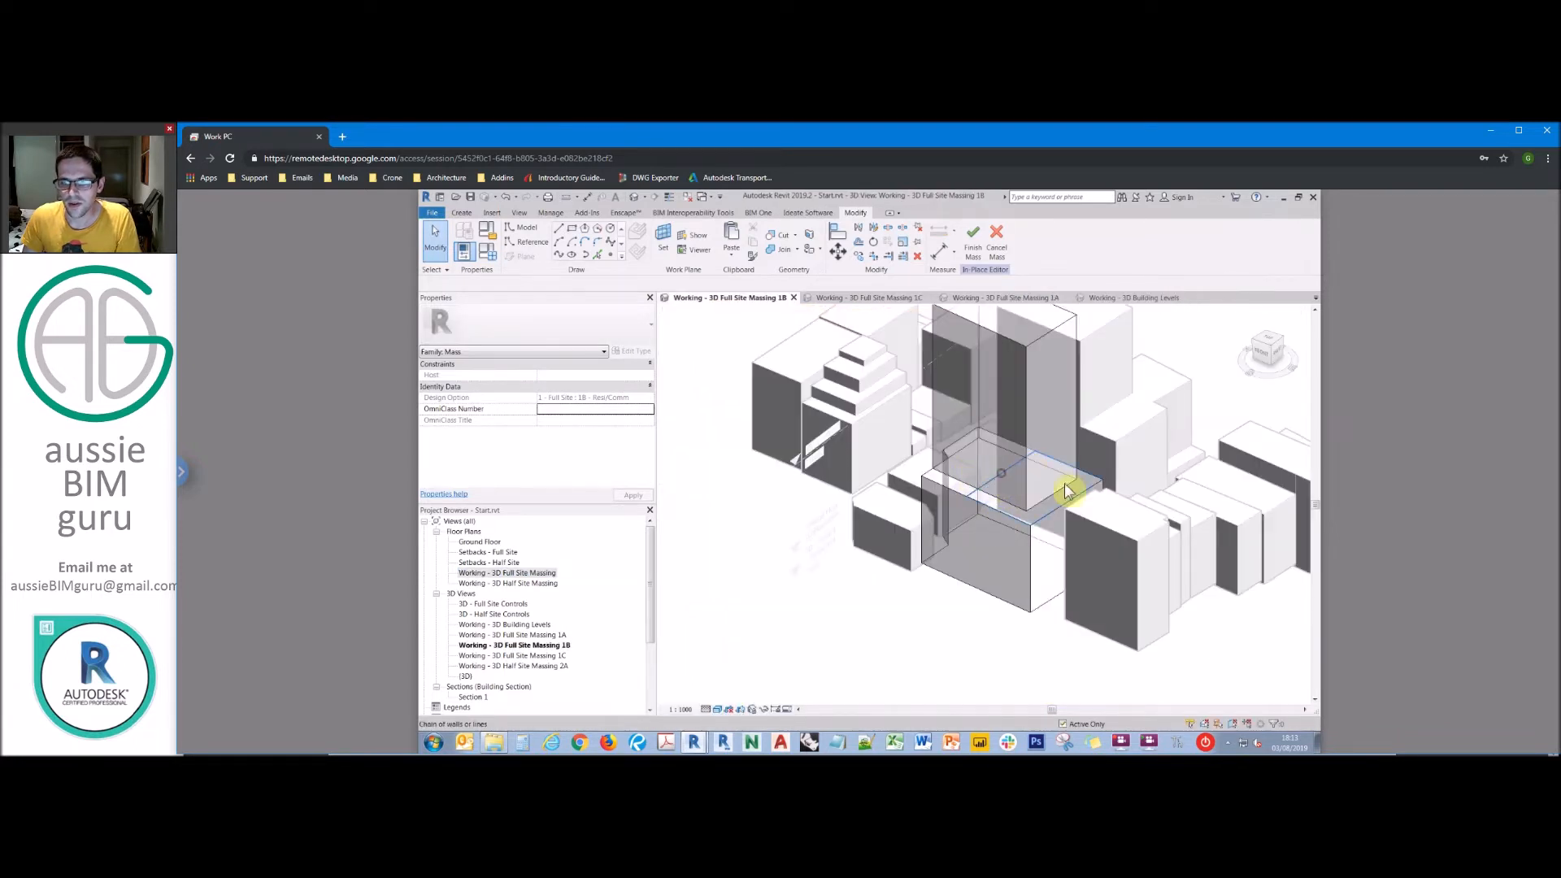
# Step: Host the sketched line loop on the Ground Floor level, create a form from it and pull it down below the podium
pyautogui.click(1029, 471)
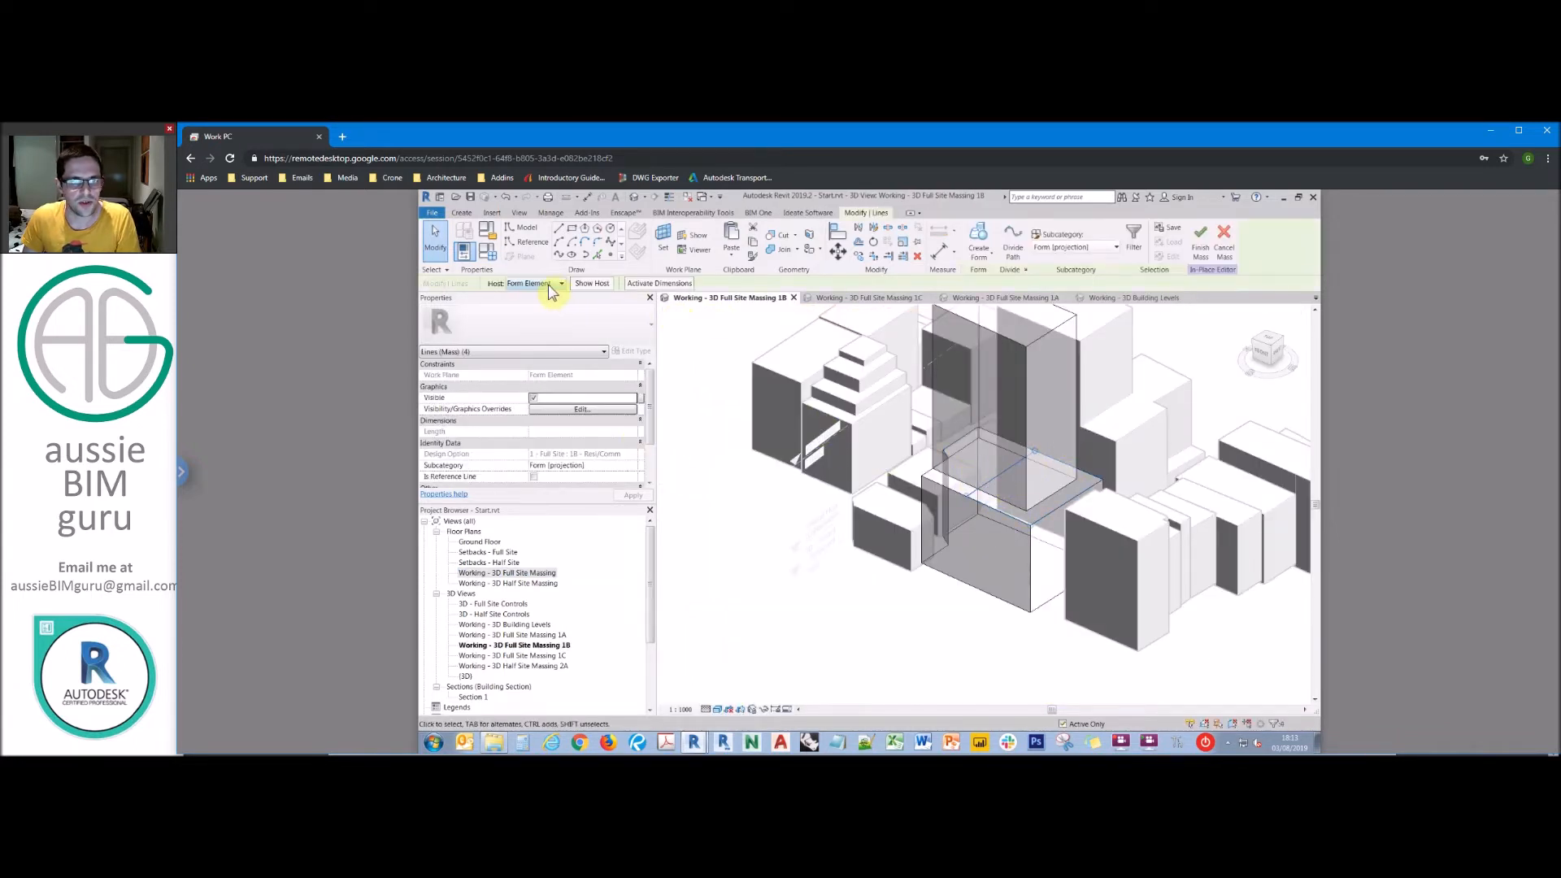
pyautogui.click(550, 284)
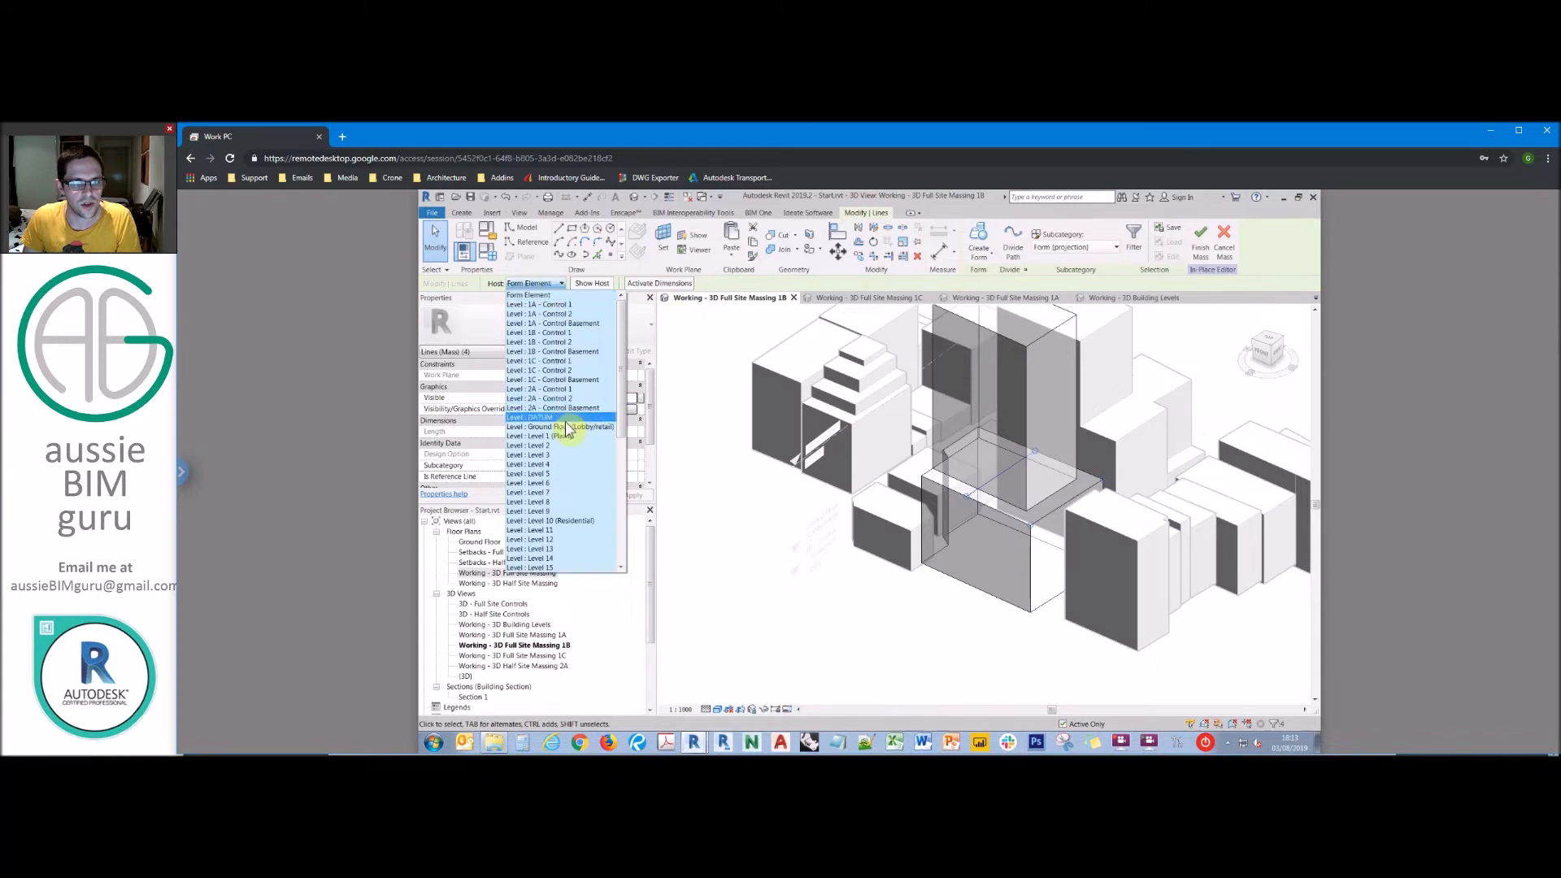
pyautogui.click(569, 427)
pyautogui.click(979, 248)
pyautogui.keyDown('shift'); pyautogui.moveTo(1073, 453); pyautogui.dragTo(1034, 519, button='middle'); pyautogui.keyUp('shift')
pyautogui.moveTo(1034, 518); pyautogui.dragTo(1026, 584)
# Step: Align the basement form's base to the 1B - Control Basement level and its top to the Ground Floor level, and finish the mass
pyautogui.press('a')
pyautogui.press('l')
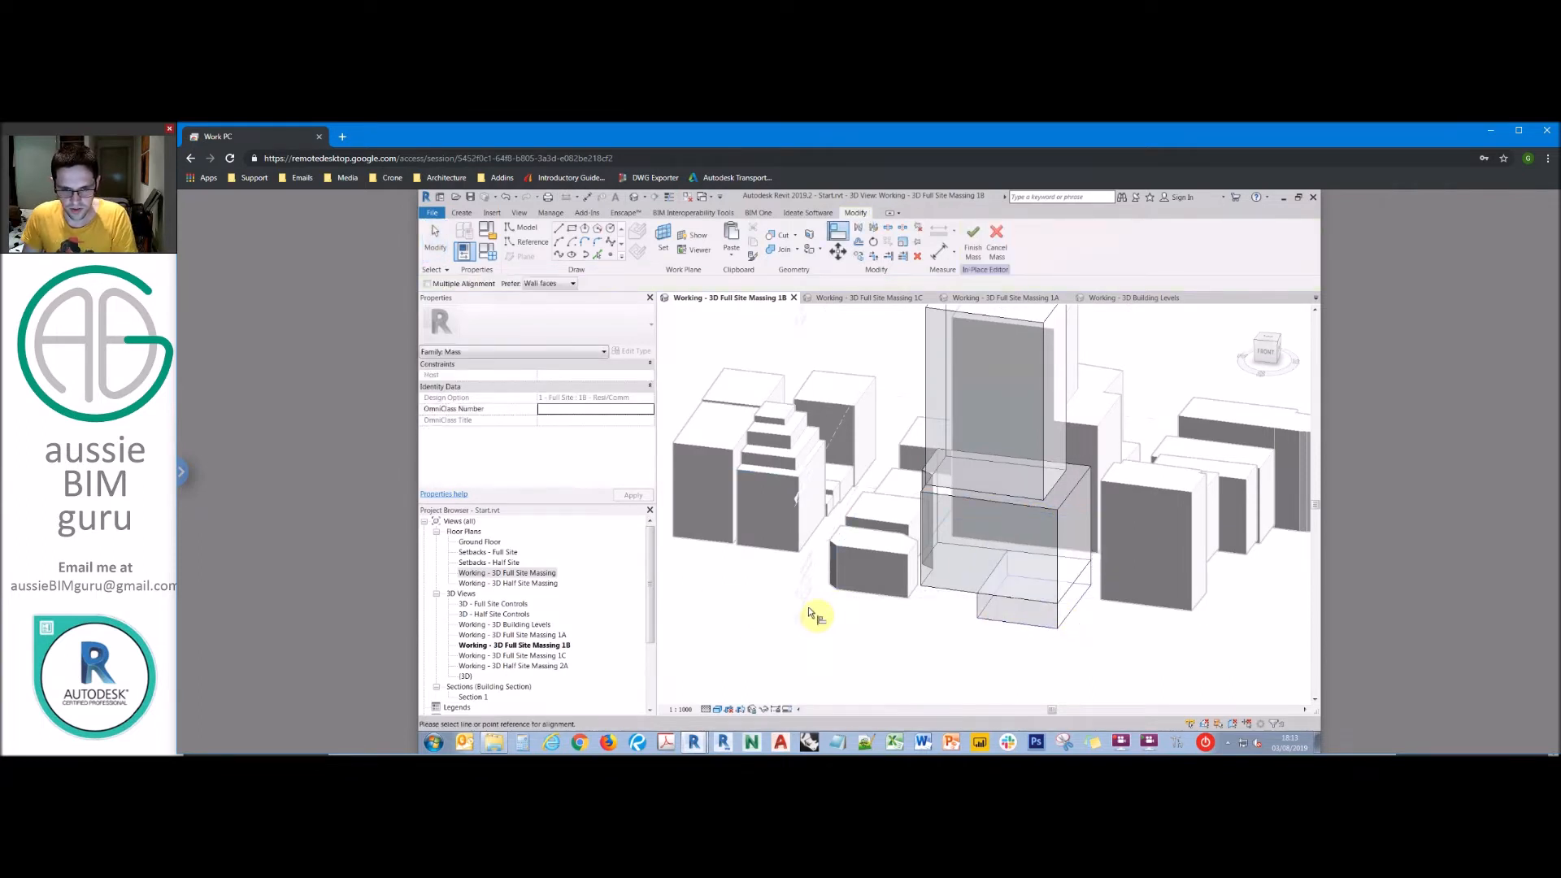
pyautogui.click(1005, 624)
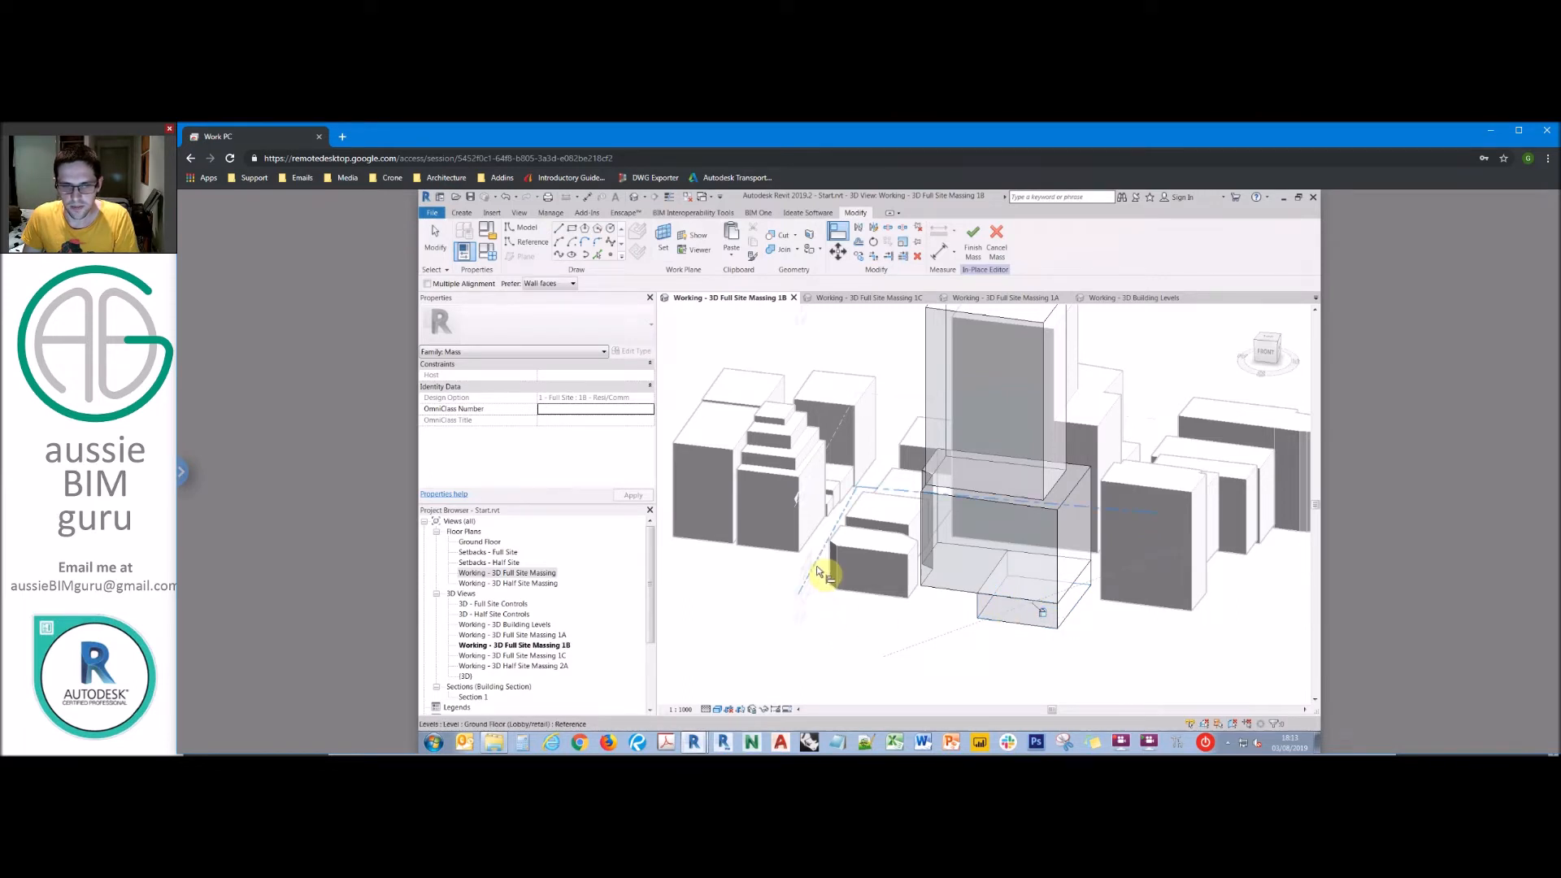
pyautogui.click(1022, 560)
pyautogui.click(974, 244)
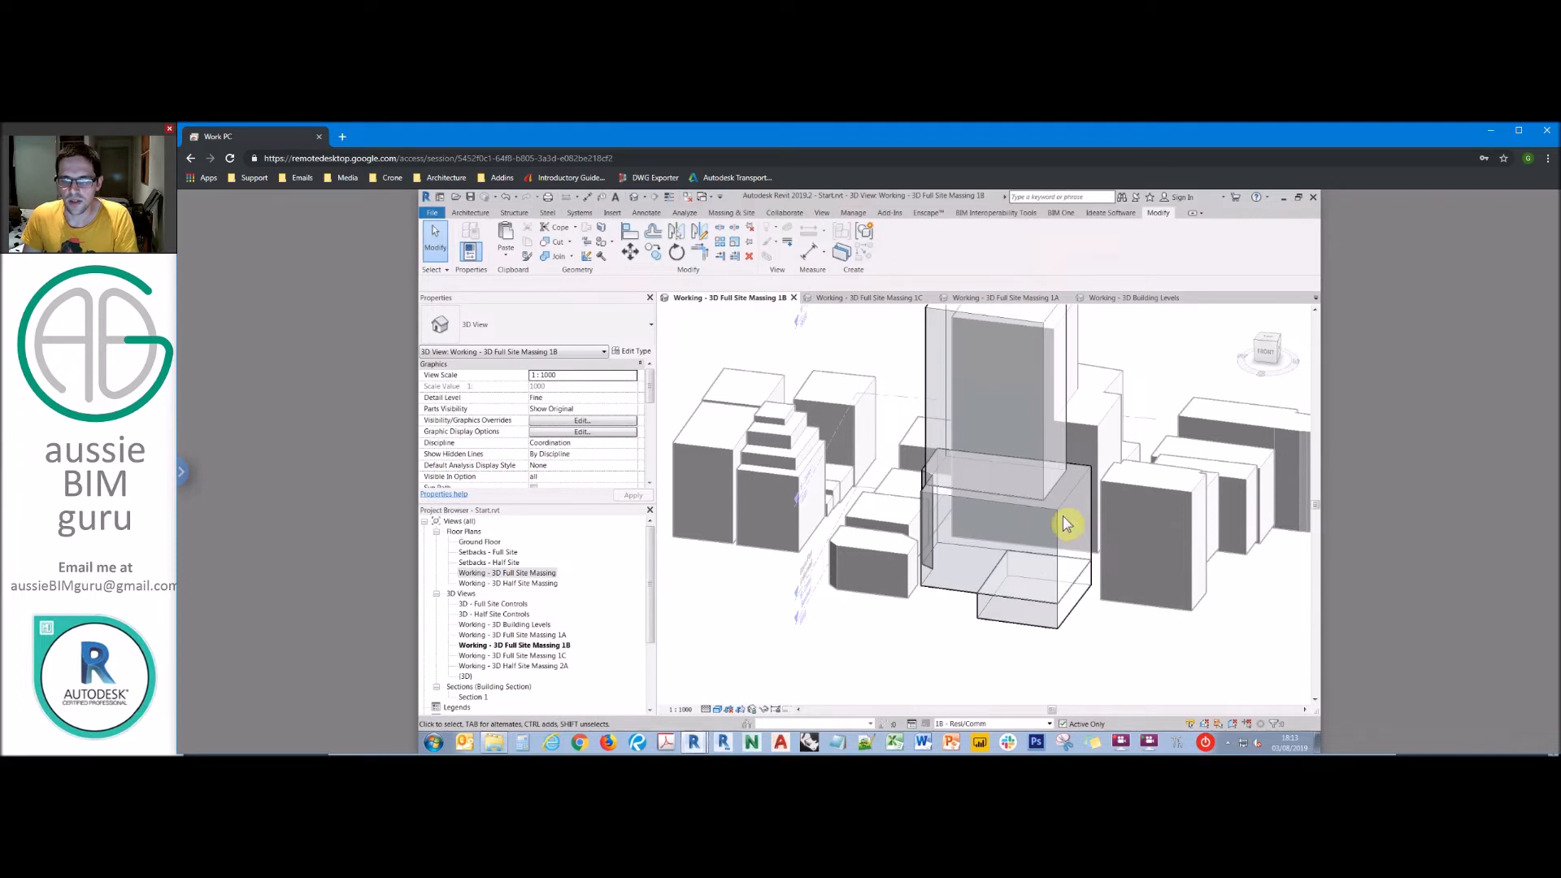
# Step: Compare the 1B mass with the Full Site planning control envelope, and make 1B - Resi/Comm the active design option again
pyautogui.keyDown('shift'); pyautogui.moveTo(1062, 516); pyautogui.dragTo(1049, 522, button='middle'); pyautogui.keyUp('shift')
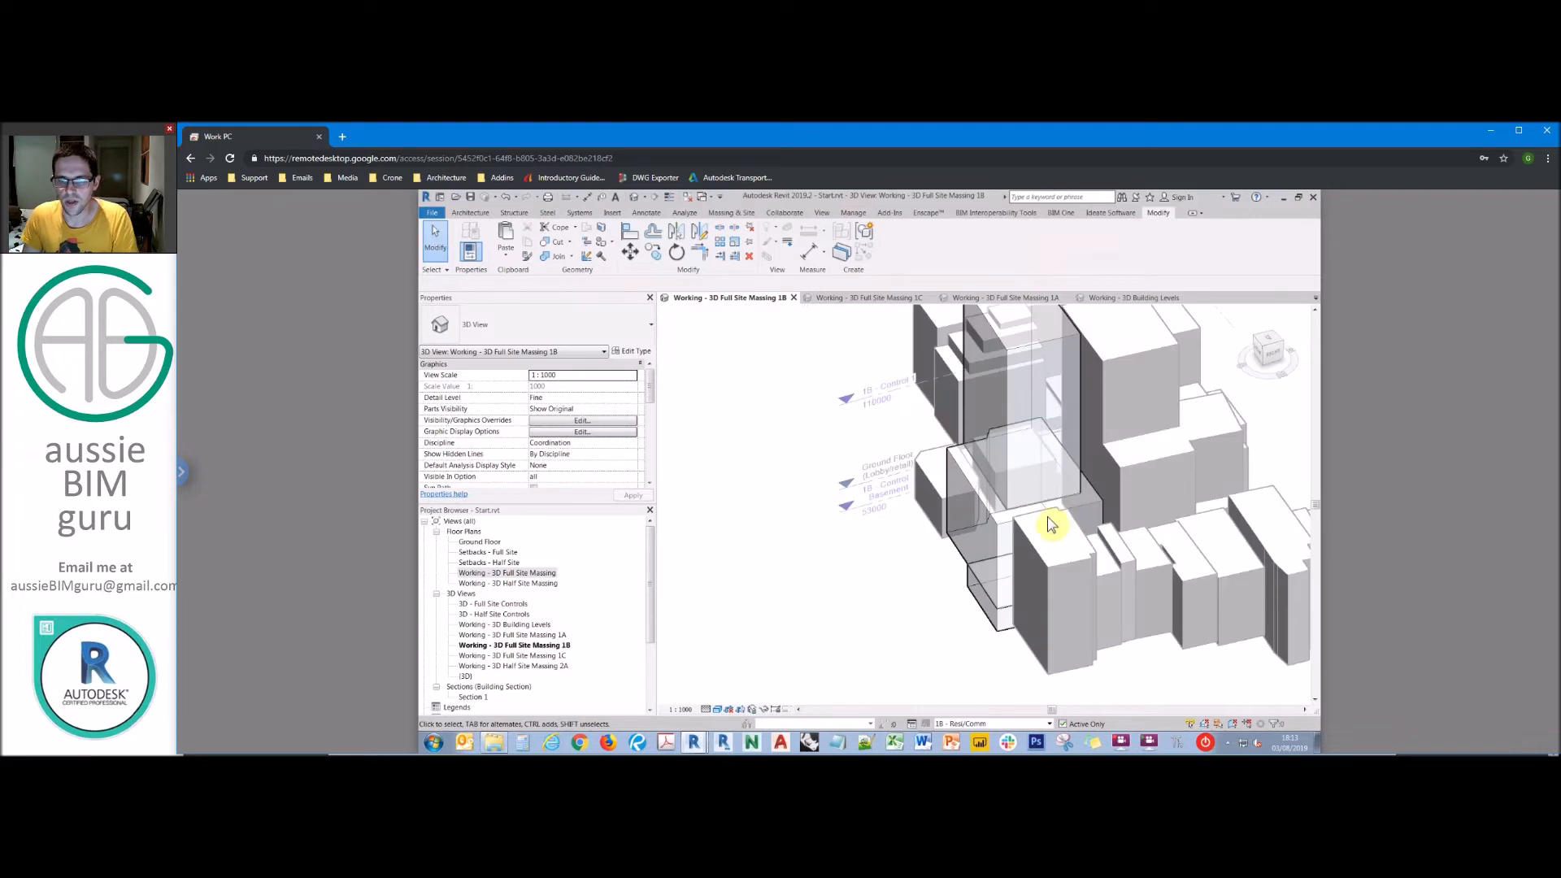
pyautogui.click(976, 723)
pyautogui.click(971, 597)
pyautogui.keyDown('shift'); pyautogui.moveTo(910, 592); pyautogui.dragTo(939, 460, button='middle'); pyautogui.keyUp('shift')
pyautogui.click(1016, 723)
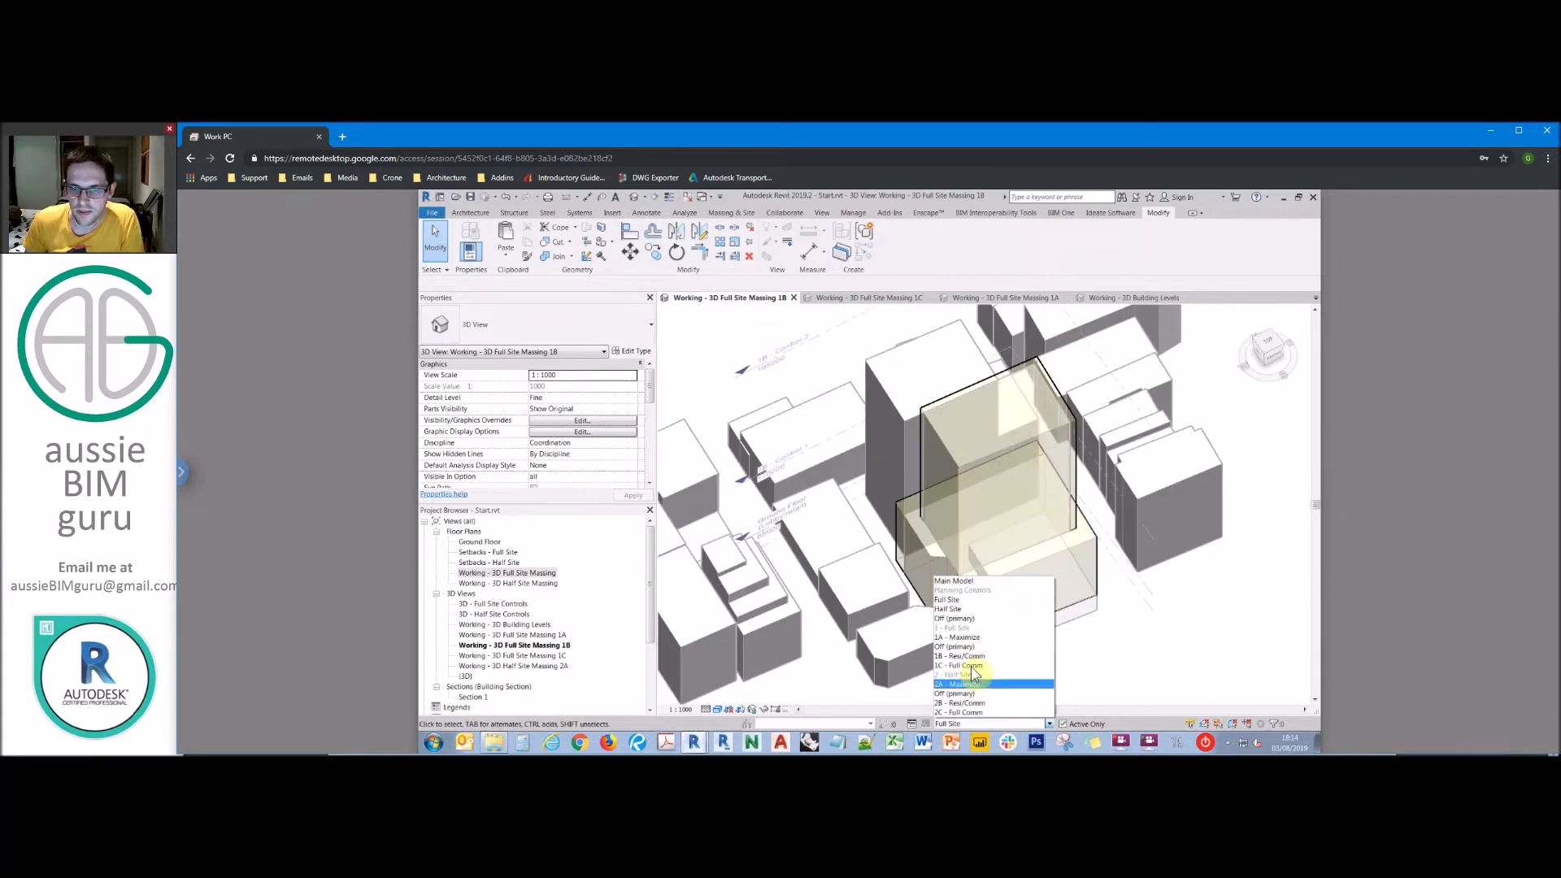
pyautogui.click(969, 656)
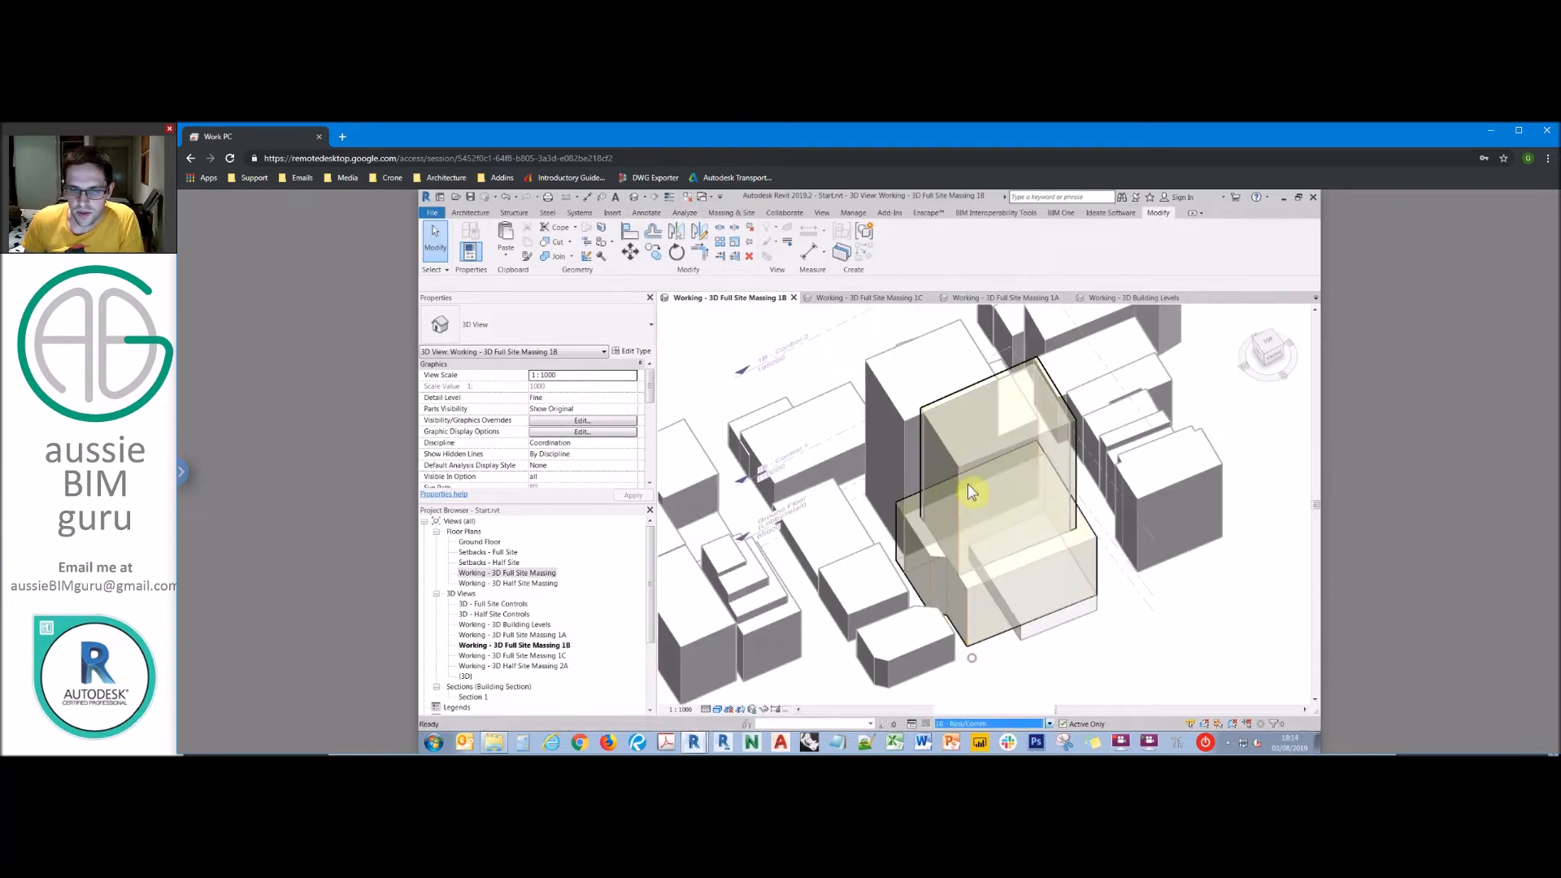
# Step: Edit the 1B mass in place, set the tower's dimension perpendicular to its narrow side face to 51000, and finish the mass
pyautogui.click(942, 437)
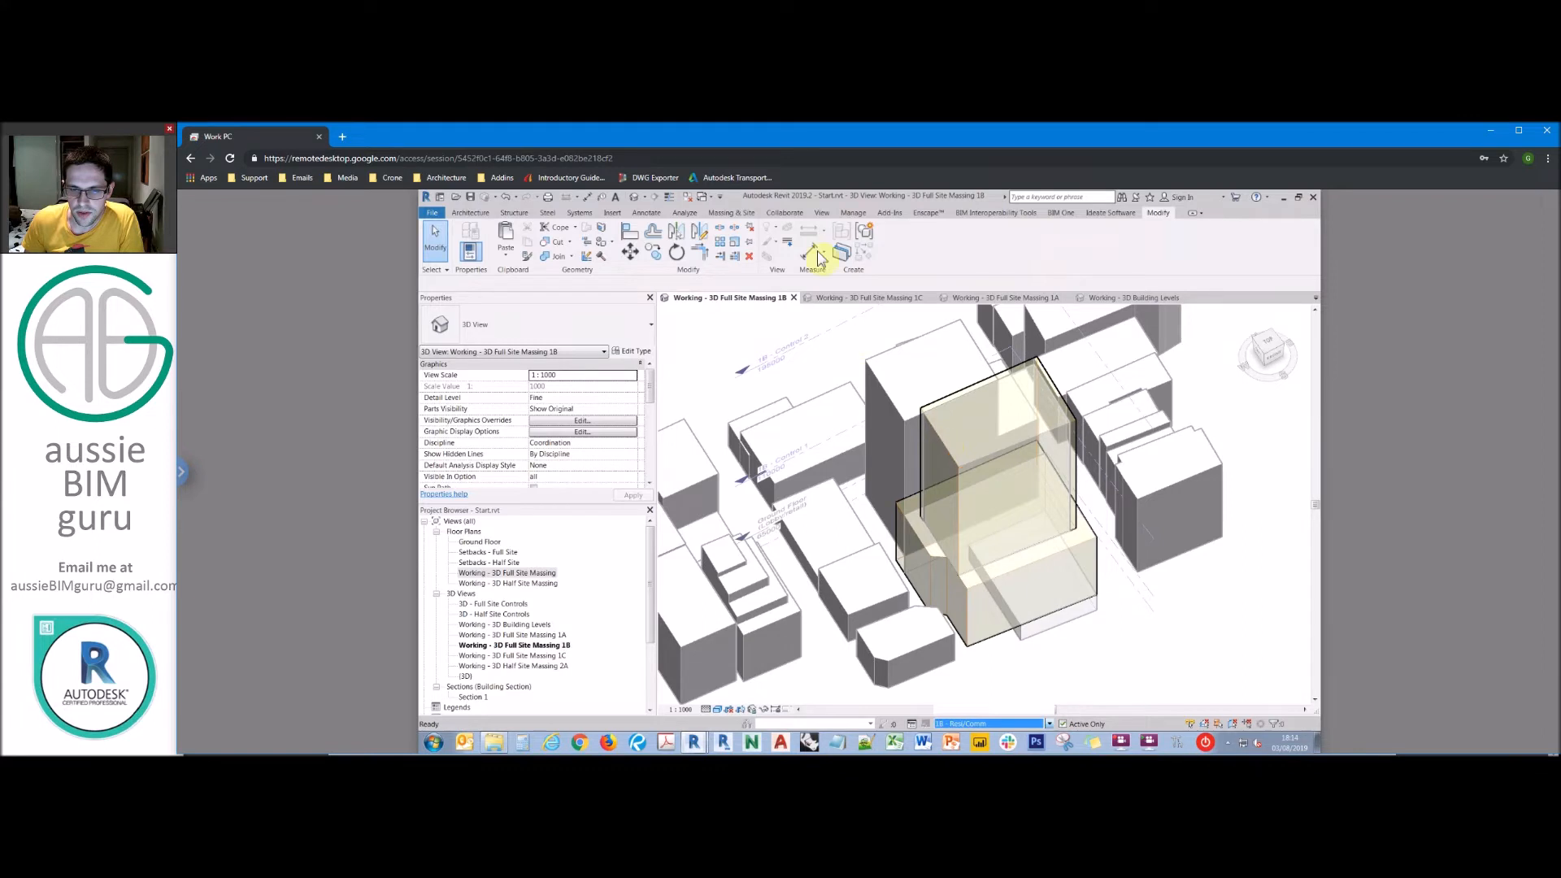
pyautogui.doubleClick(945, 439)
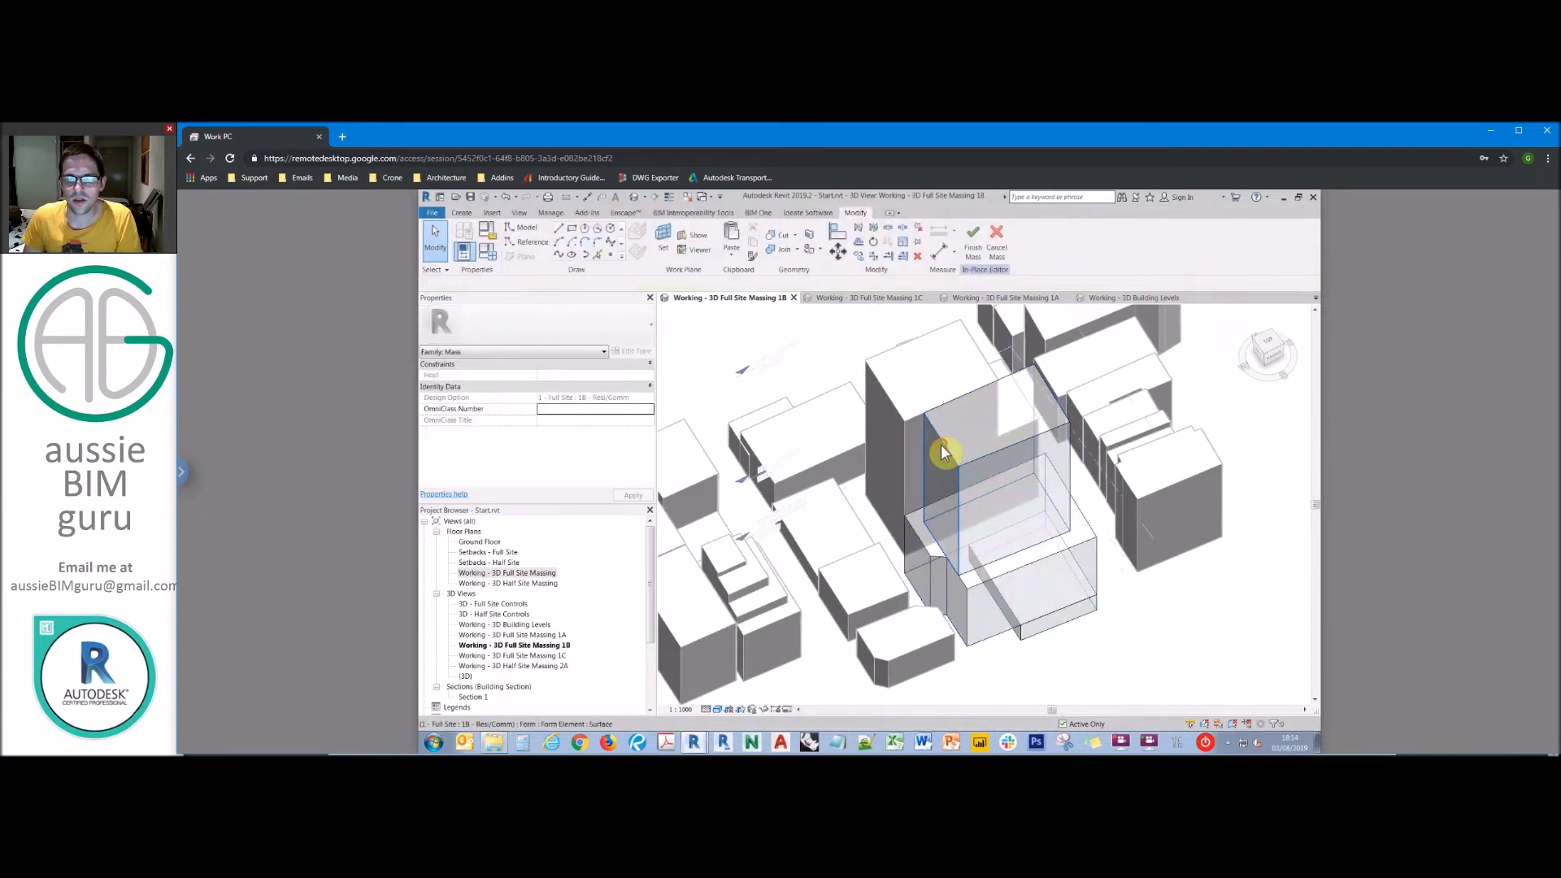
pyautogui.click(943, 453)
pyautogui.click(980, 507)
pyautogui.write('51000')
pyautogui.press('Return')
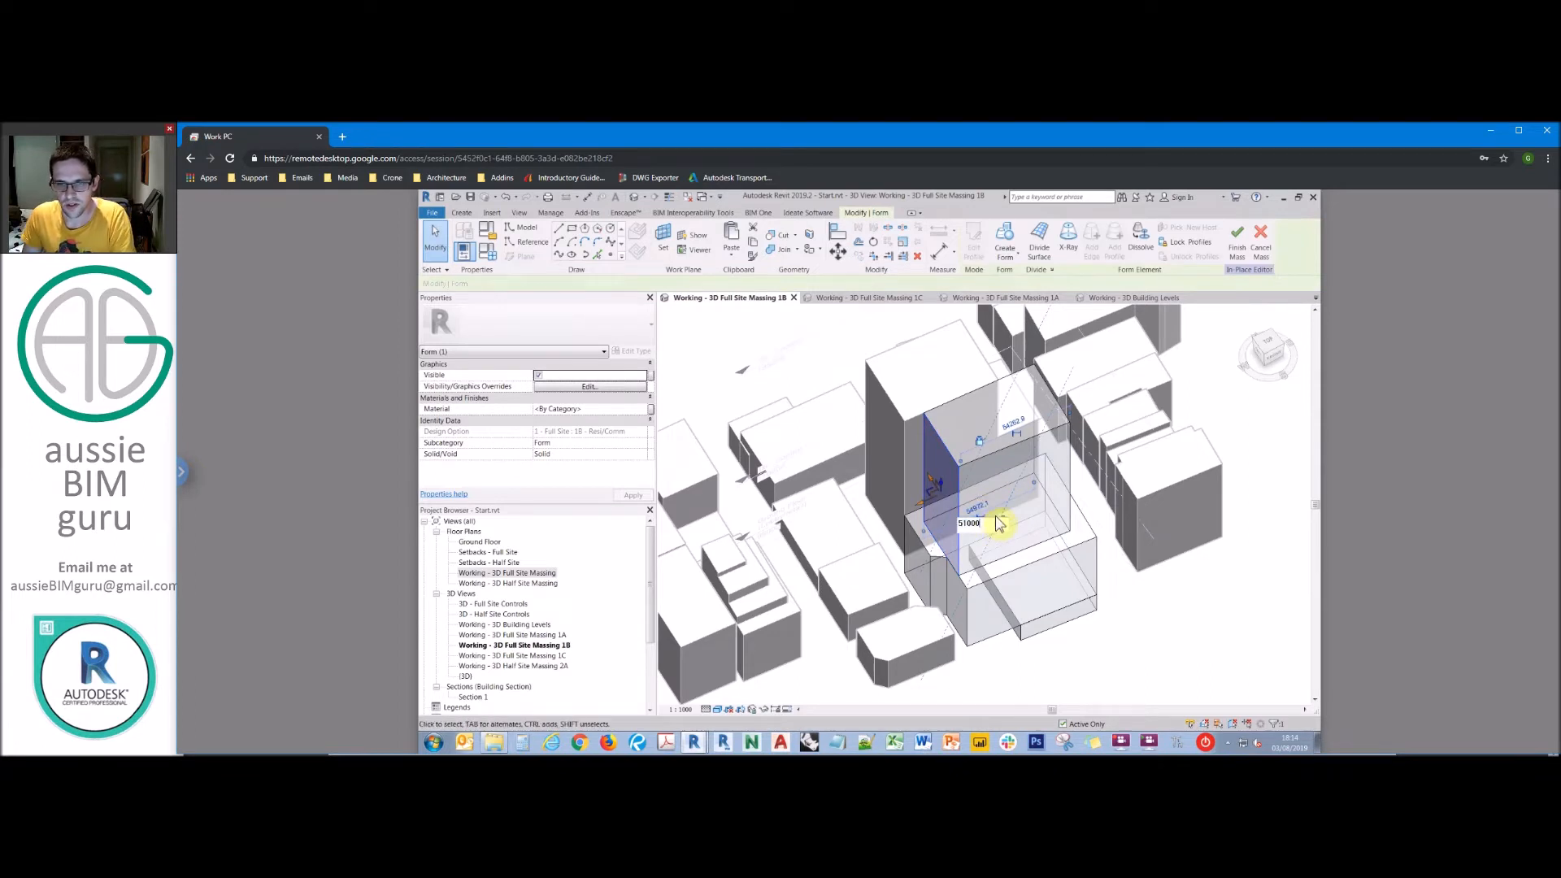
pyautogui.click(1159, 645)
pyautogui.click(972, 239)
# Step: Add mass floors to the 1B mass at the building levels, including basement levels down to Level B4
pyautogui.scroll(3, 1031, 589)
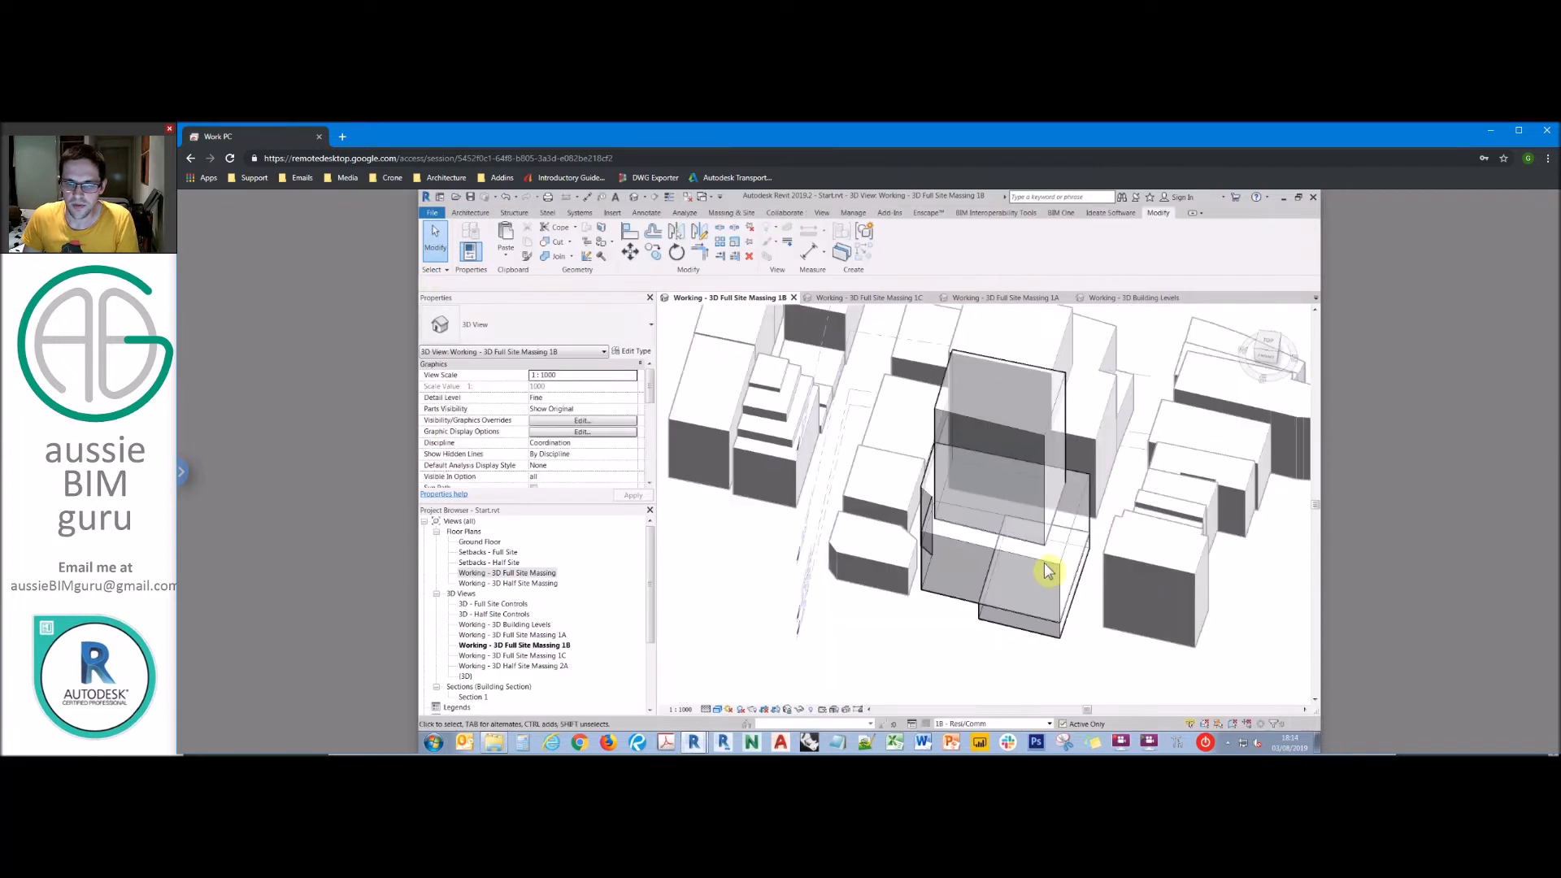
pyautogui.click(1034, 579)
pyautogui.click(950, 241)
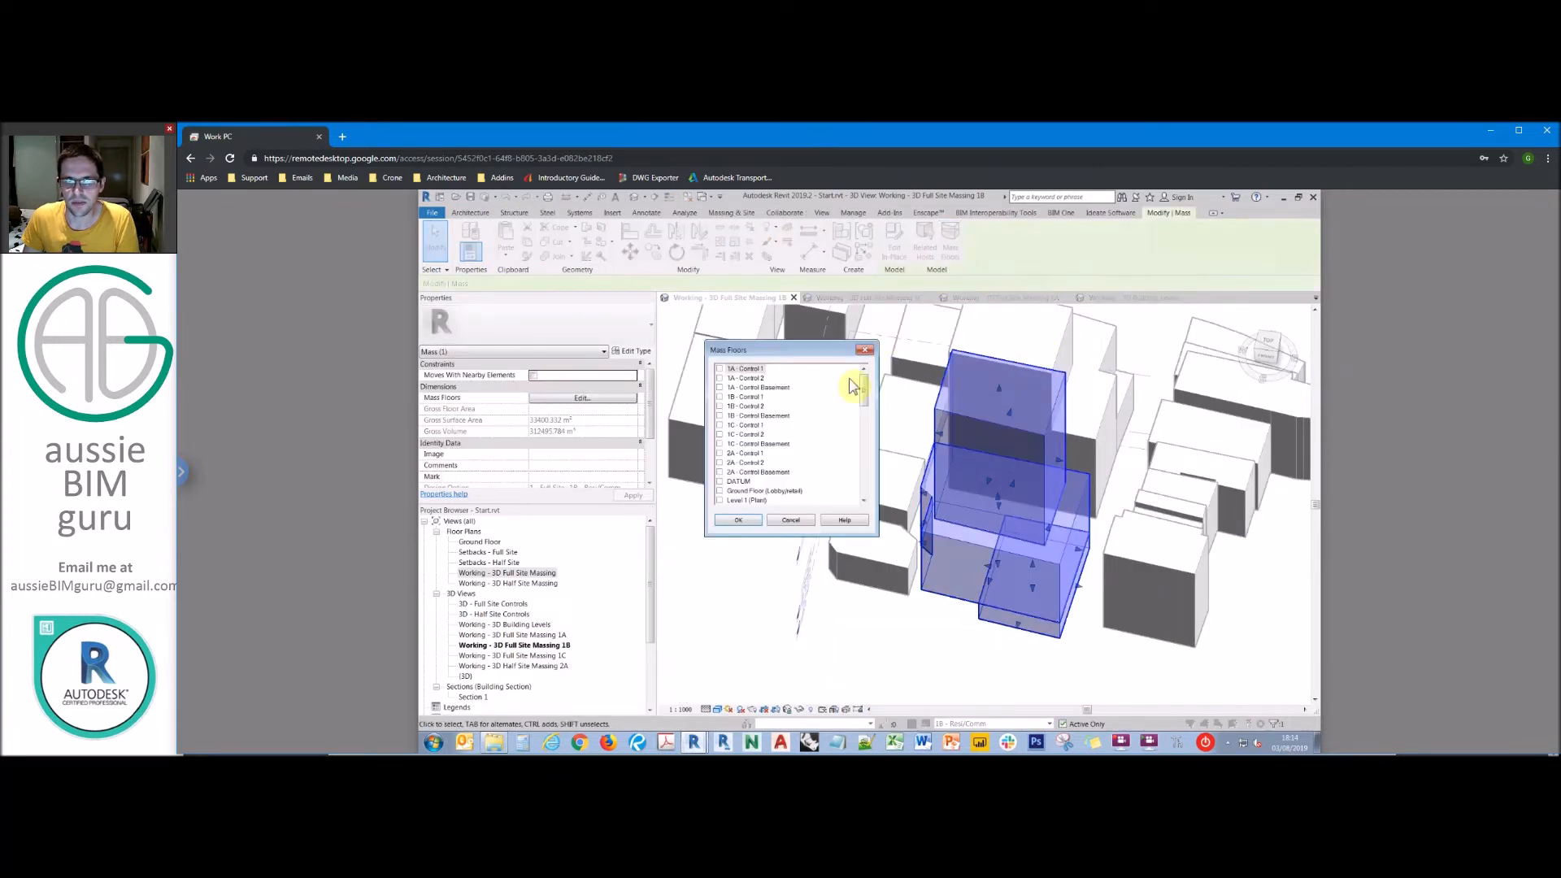
pyautogui.moveTo(867, 392); pyautogui.dragTo(864, 486)
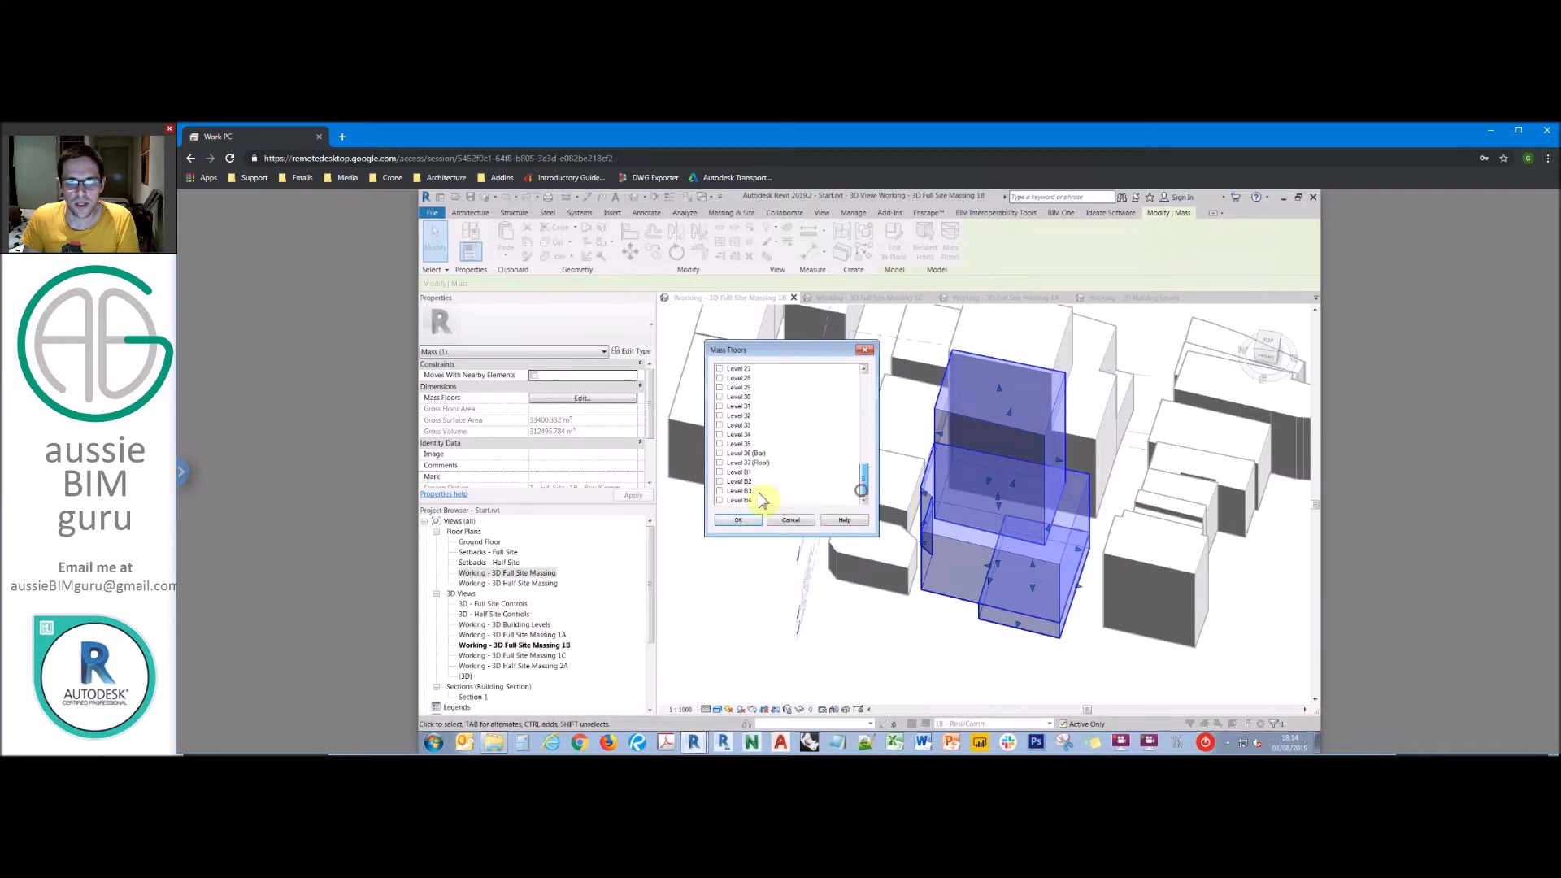
pyautogui.keyDown('shift'); pyautogui.click(734, 500); pyautogui.keyUp('shift')
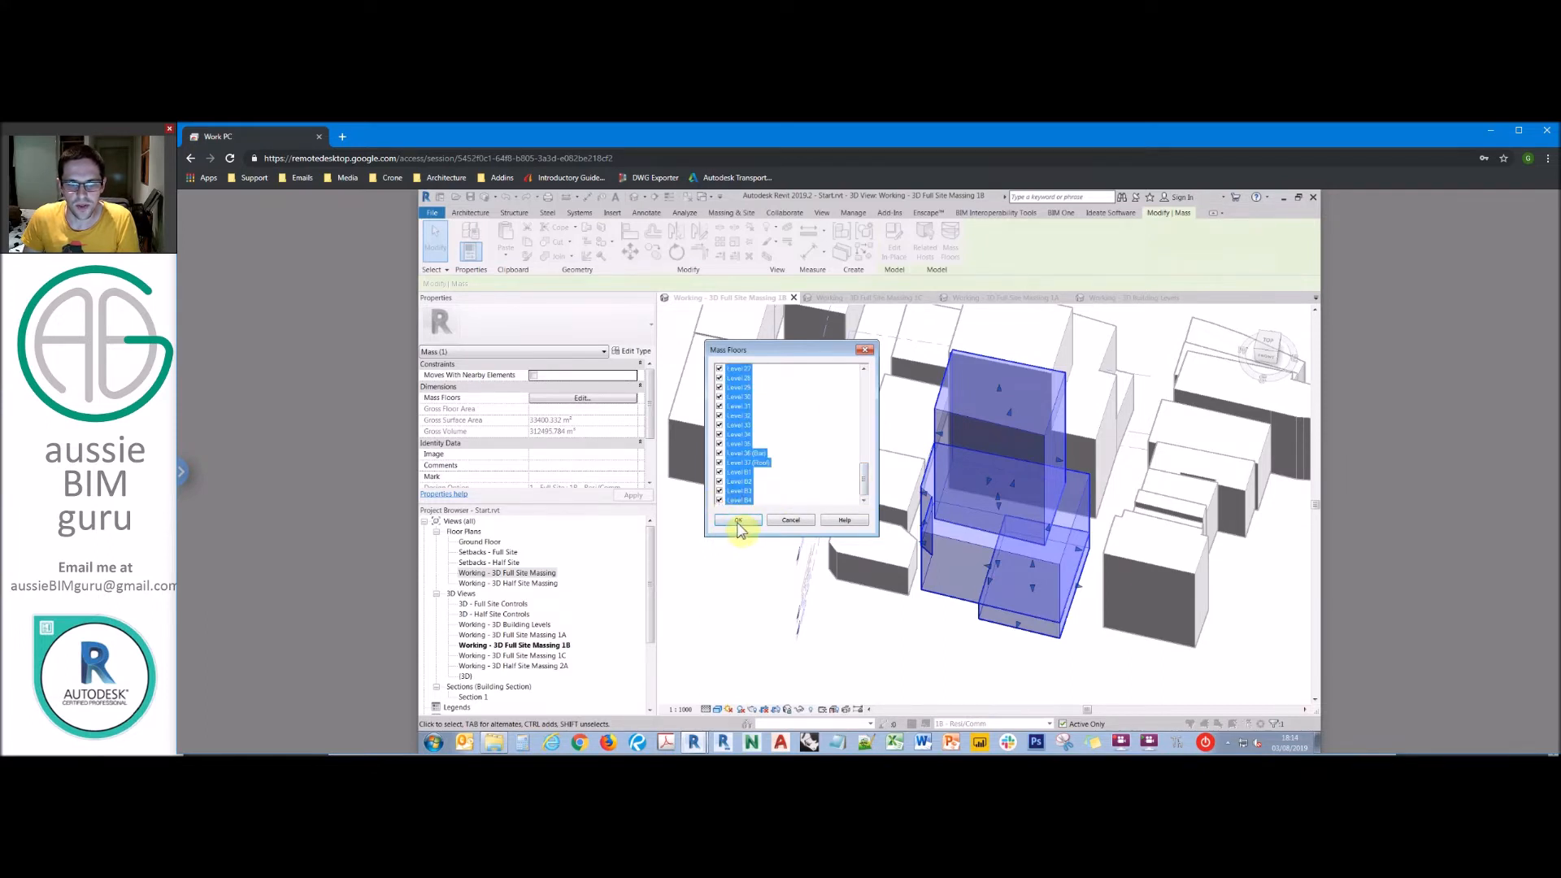
pyautogui.click(738, 520)
pyautogui.press('Escape')
pyautogui.keyDown('shift'); pyautogui.moveTo(976, 620); pyautogui.dragTo(1463, 610, button='middle'); pyautogui.keyUp('shift')
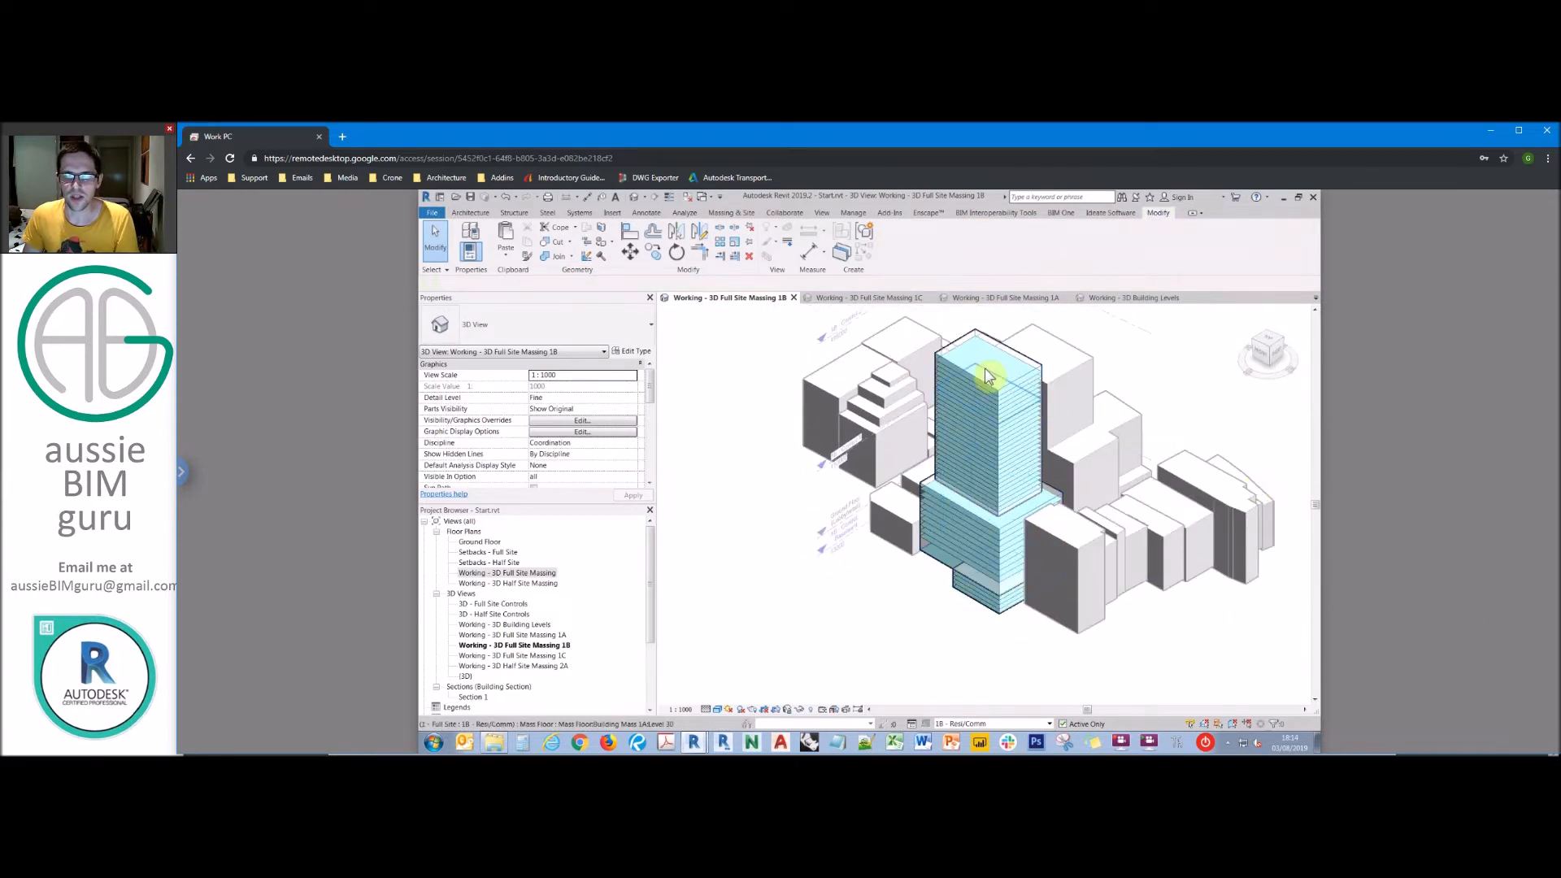
# Step: Try to slope the tower's roof by lowering one top edge in the in-place mass, removing the conflicting constraints
pyautogui.keyDown('shift'); pyautogui.moveTo(1070, 453); pyautogui.dragTo(1006, 490, button='middle'); pyautogui.keyUp('shift')
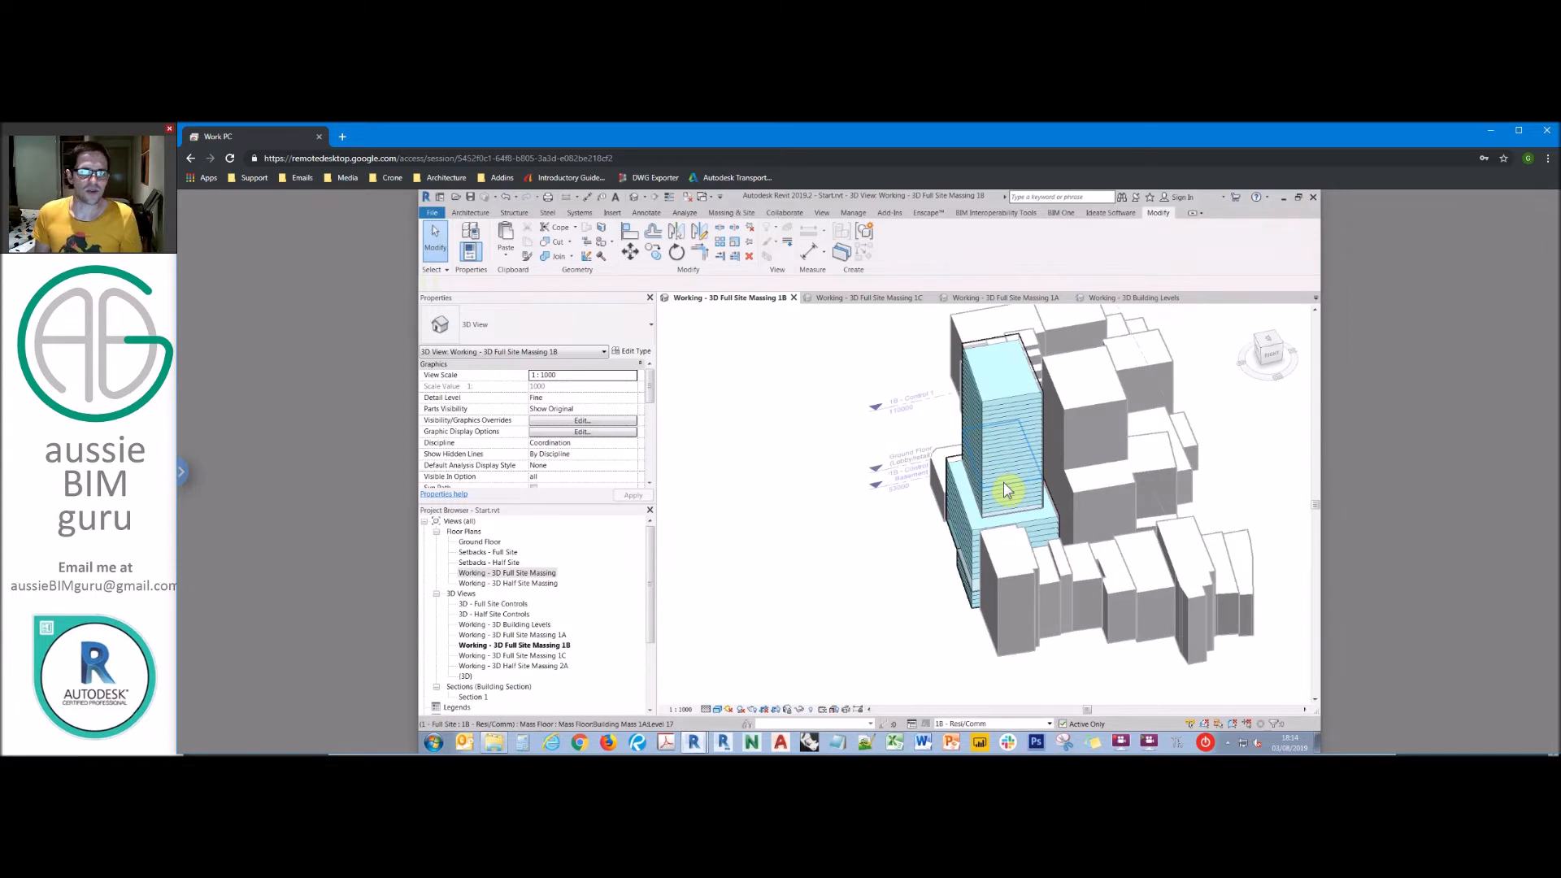
pyautogui.keyDown('shift'); pyautogui.moveTo(868, 468); pyautogui.dragTo(1037, 363, button='middle'); pyautogui.keyUp('shift')
pyautogui.click(1040, 369)
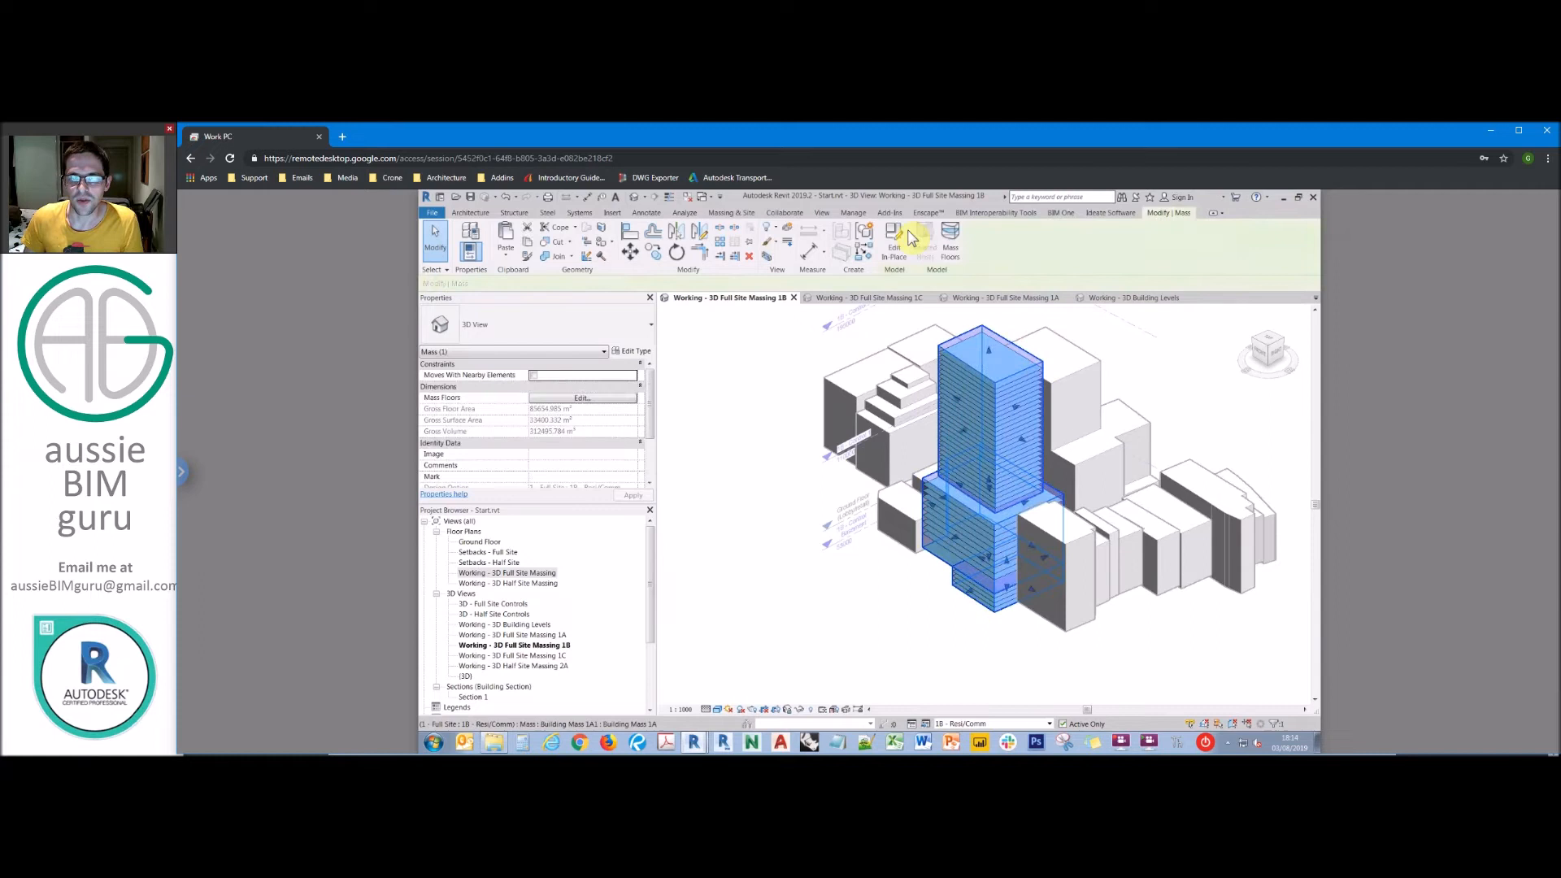
pyautogui.click(900, 249)
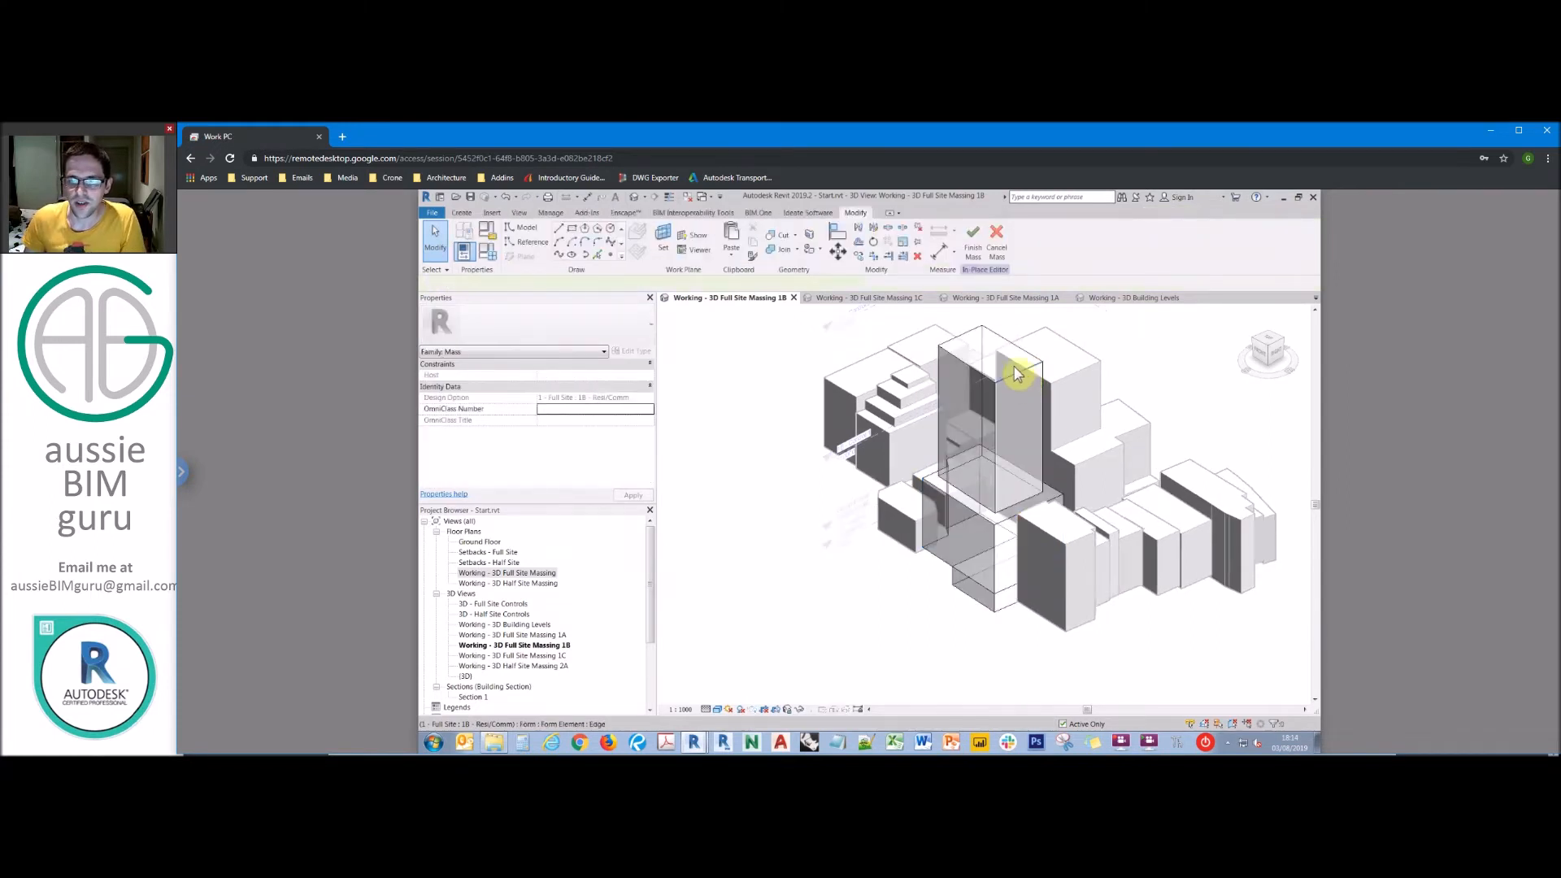
pyautogui.click(1016, 372)
pyautogui.moveTo(1019, 357); pyautogui.dragTo(1019, 399)
pyautogui.keyDown('shift'); pyautogui.moveTo(1167, 361); pyautogui.dragTo(1043, 358, button='middle'); pyautogui.keyUp('shift')
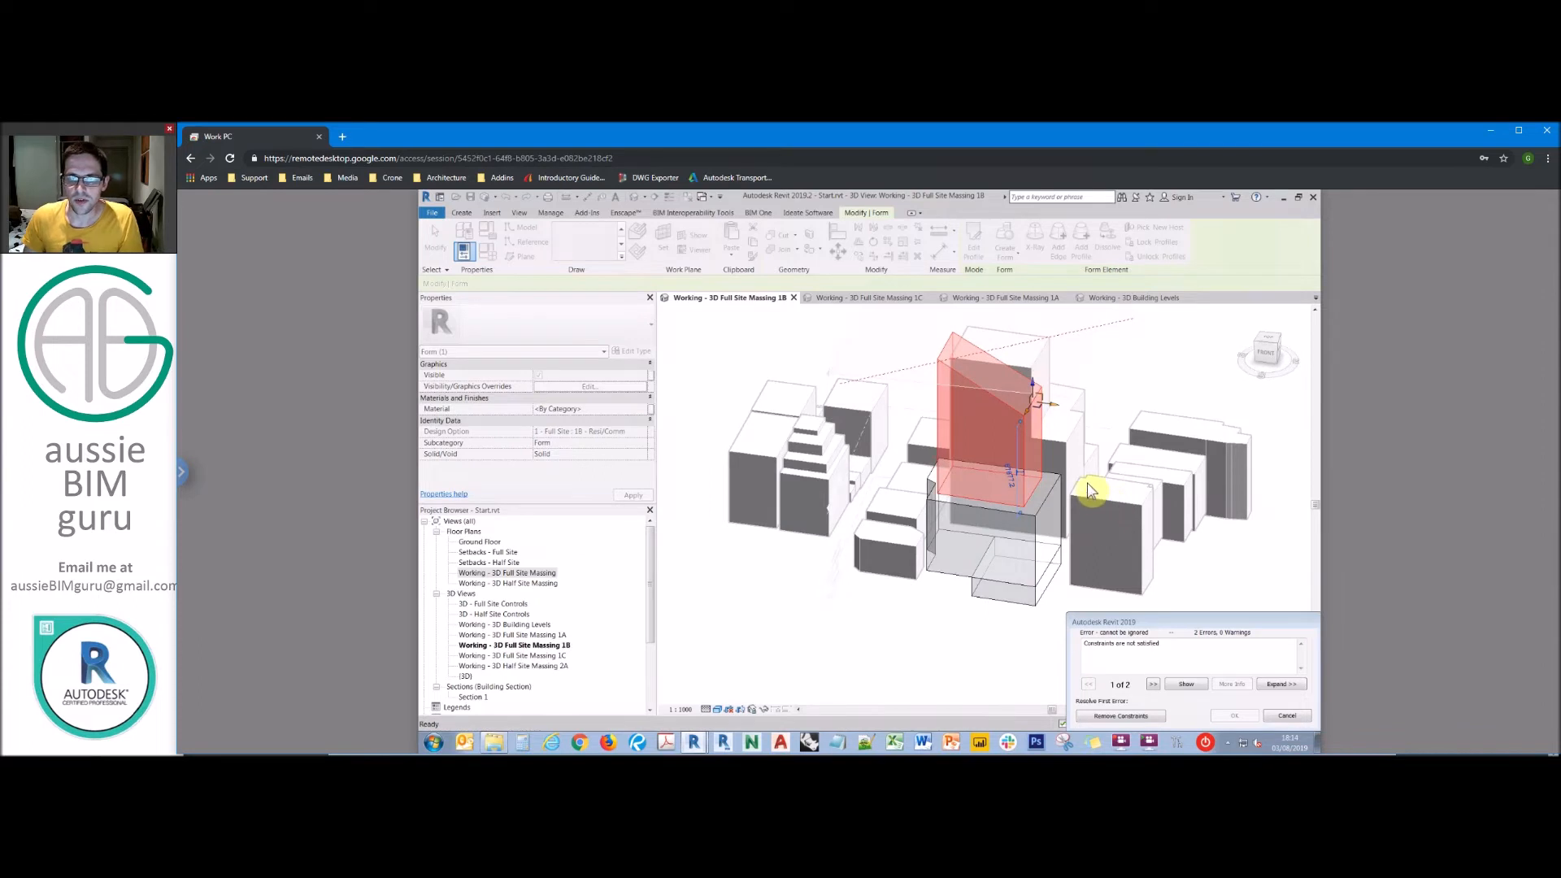
pyautogui.click(1121, 717)
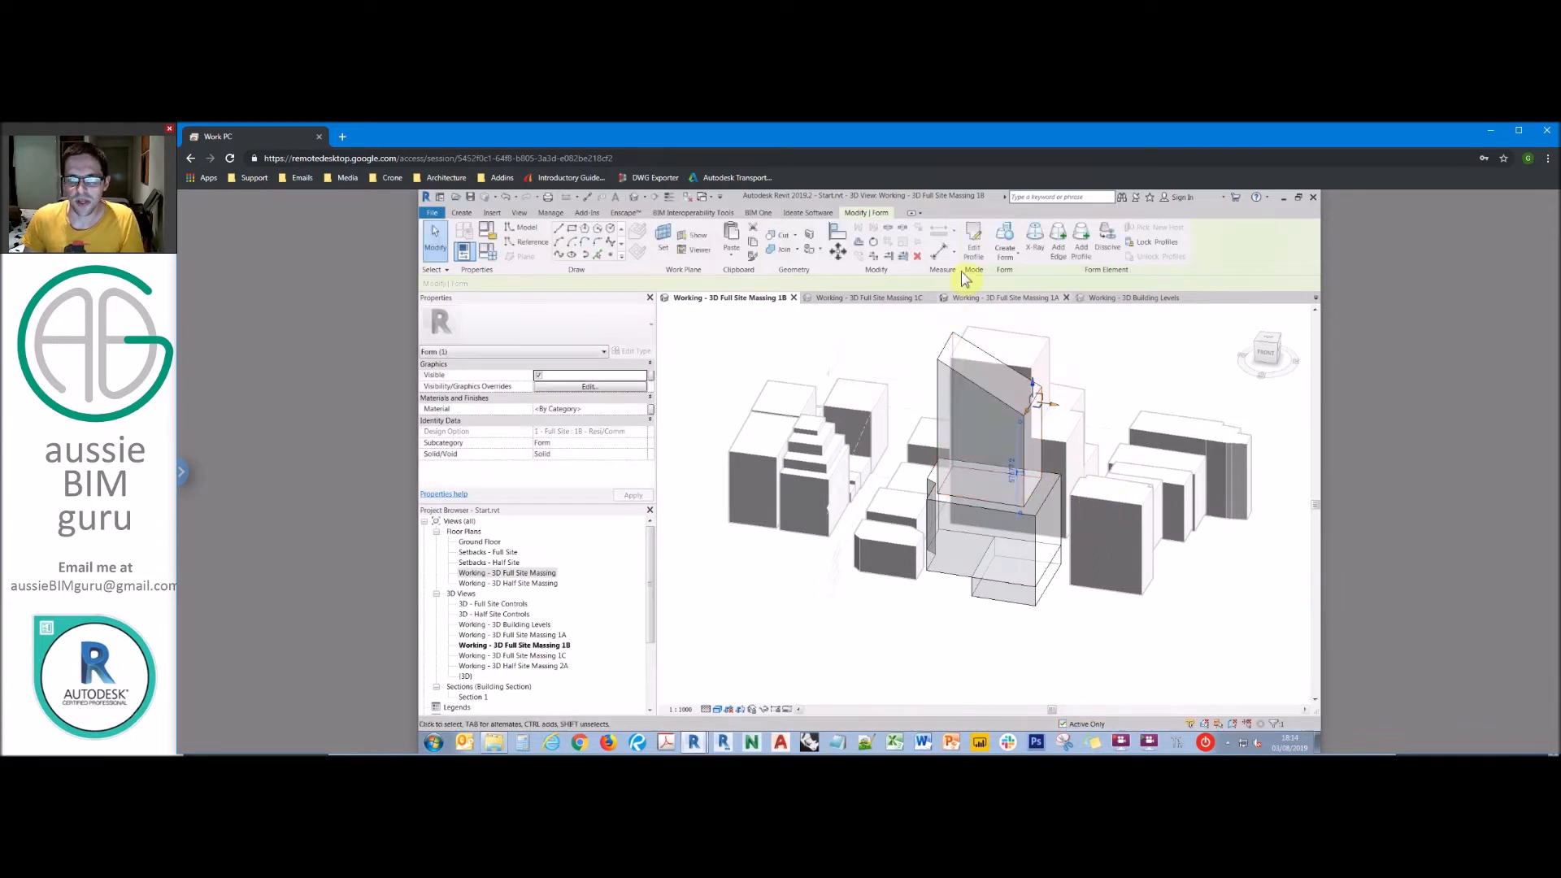
pyautogui.click(1134, 348)
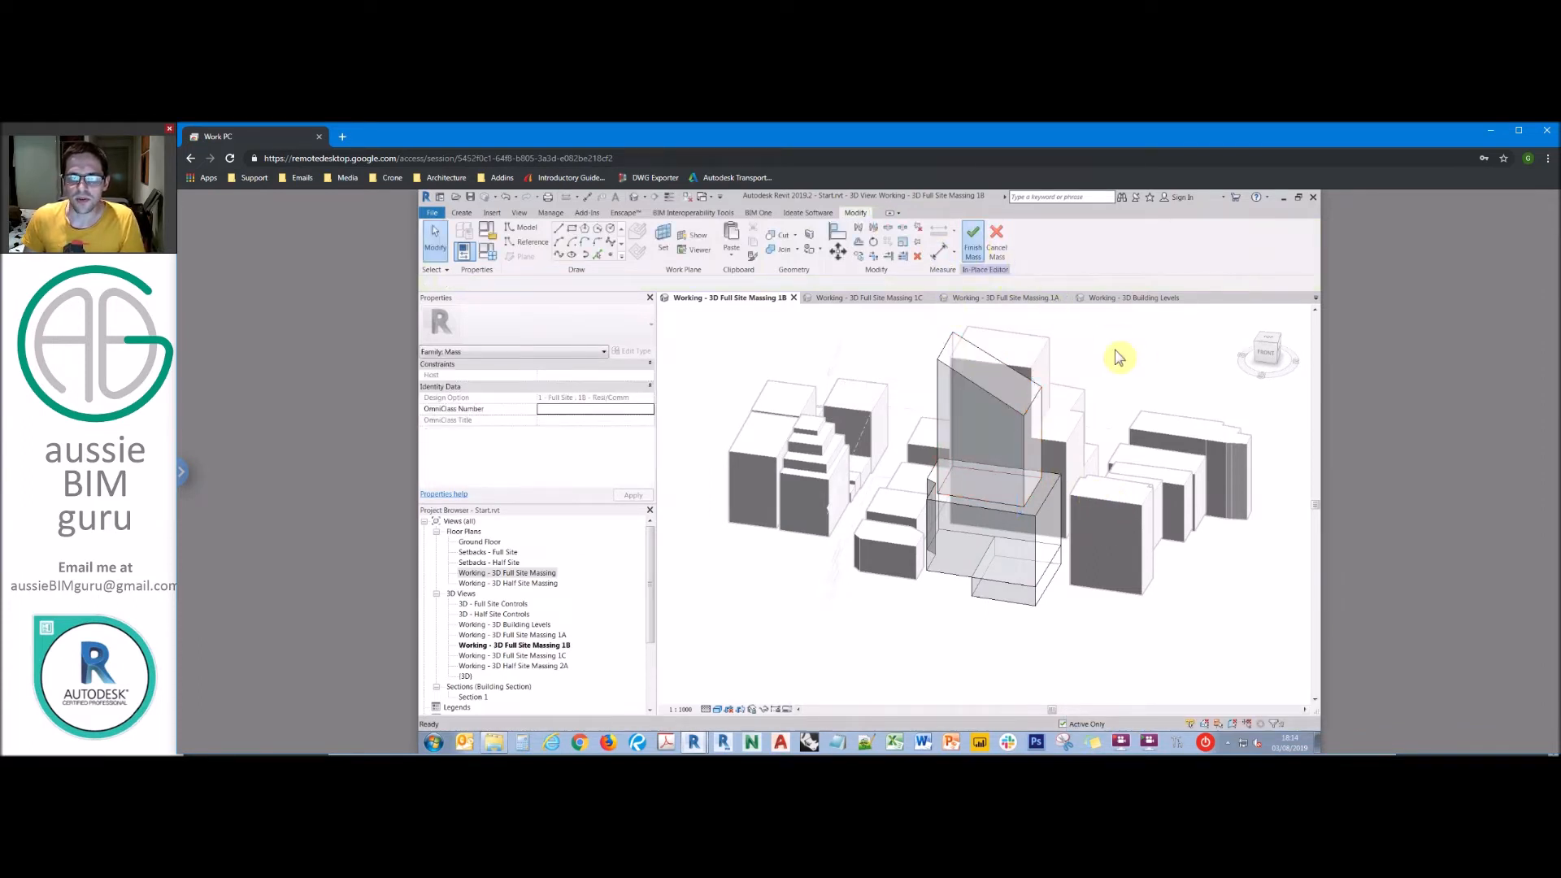
pyautogui.moveTo(1123, 371)
pyautogui.keyDown('shift'); pyautogui.mouseDown(button='middle')
pyautogui.moveTo(1043, 383)
pyautogui.moveTo(1161, 376)
pyautogui.moveTo(1193, 319)
pyautogui.moveTo(1157, 300)
pyautogui.moveTo(1160, 339)
pyautogui.moveTo(1119, 373)
pyautogui.mouseUp(button='middle'); pyautogui.keyUp('shift')
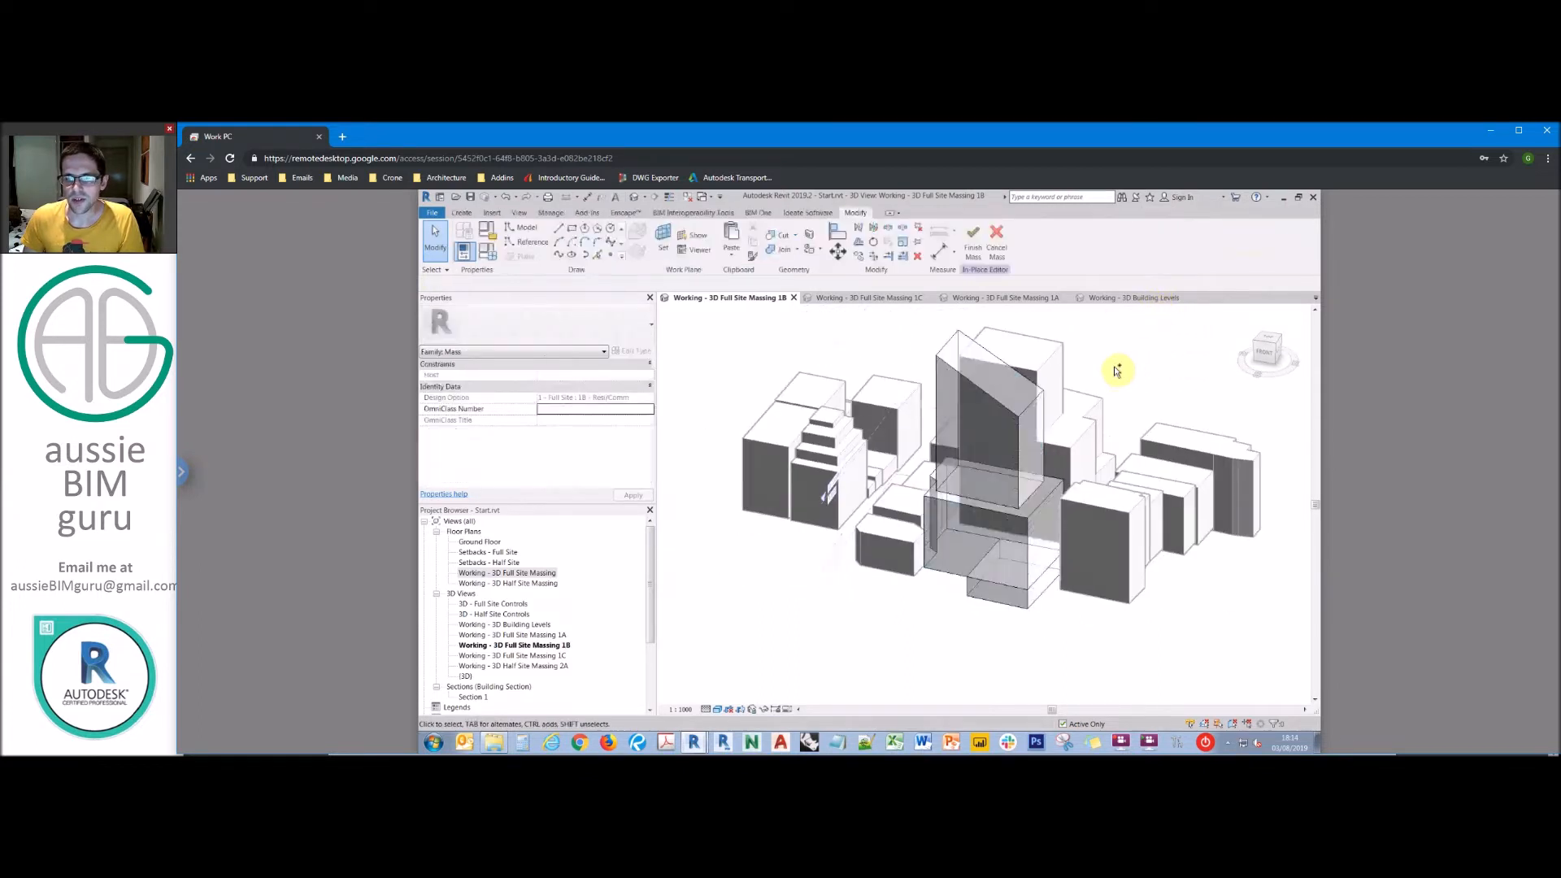
pyautogui.keyDown('shift'); pyautogui.moveTo(1139, 369); pyautogui.dragTo(1125, 367, button='middle'); pyautogui.keyUp('shift')
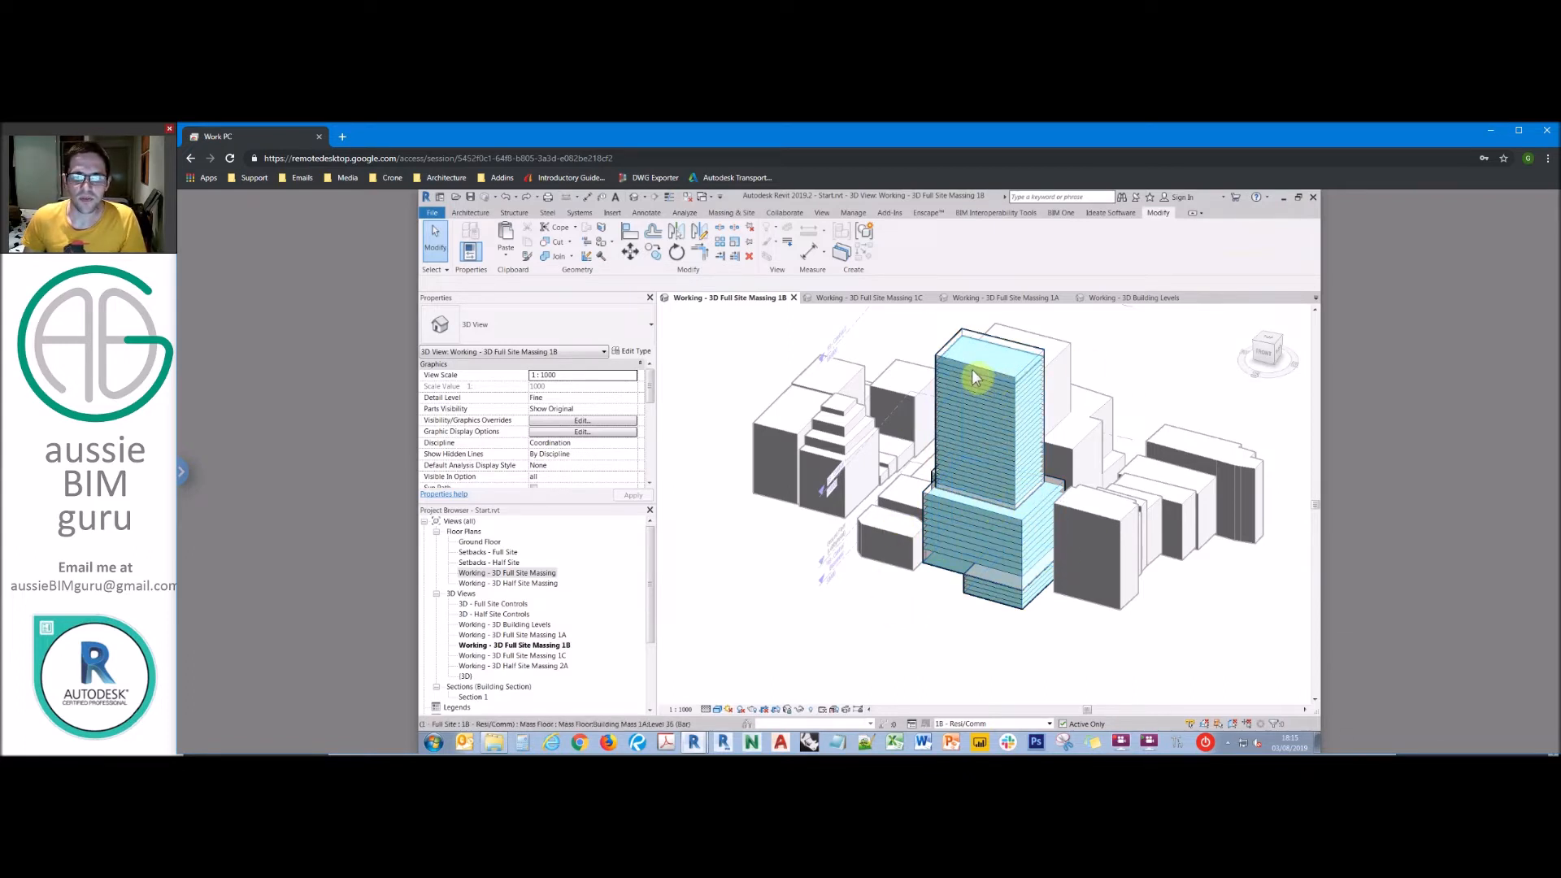
# Step: Open the Working - 3D Building Levels view and make Main Model the active design option
pyautogui.click(563, 572)
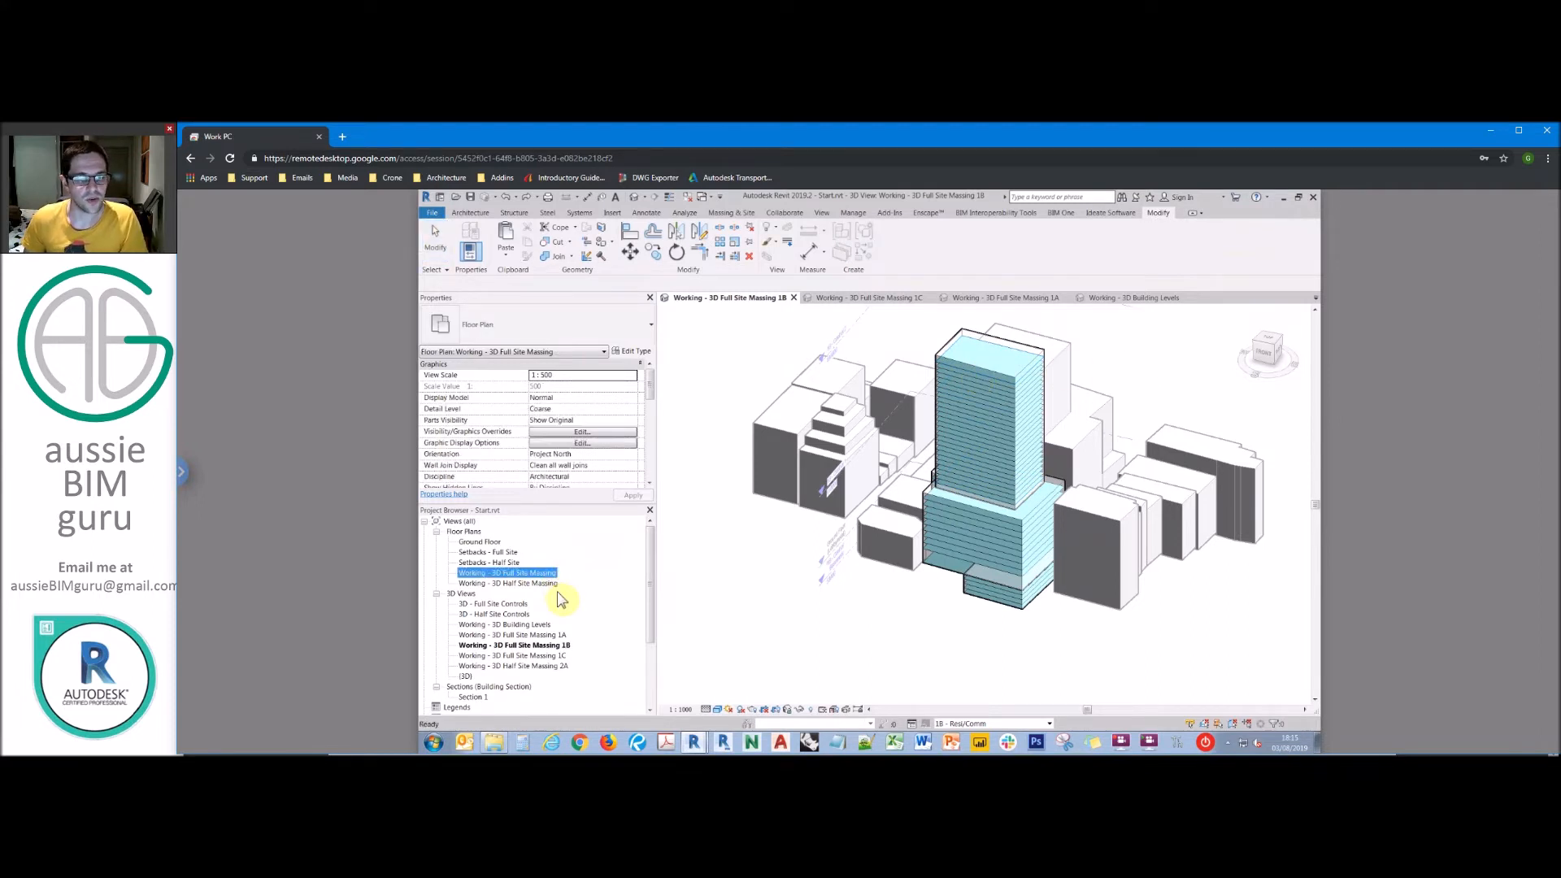
pyautogui.doubleClick(505, 625)
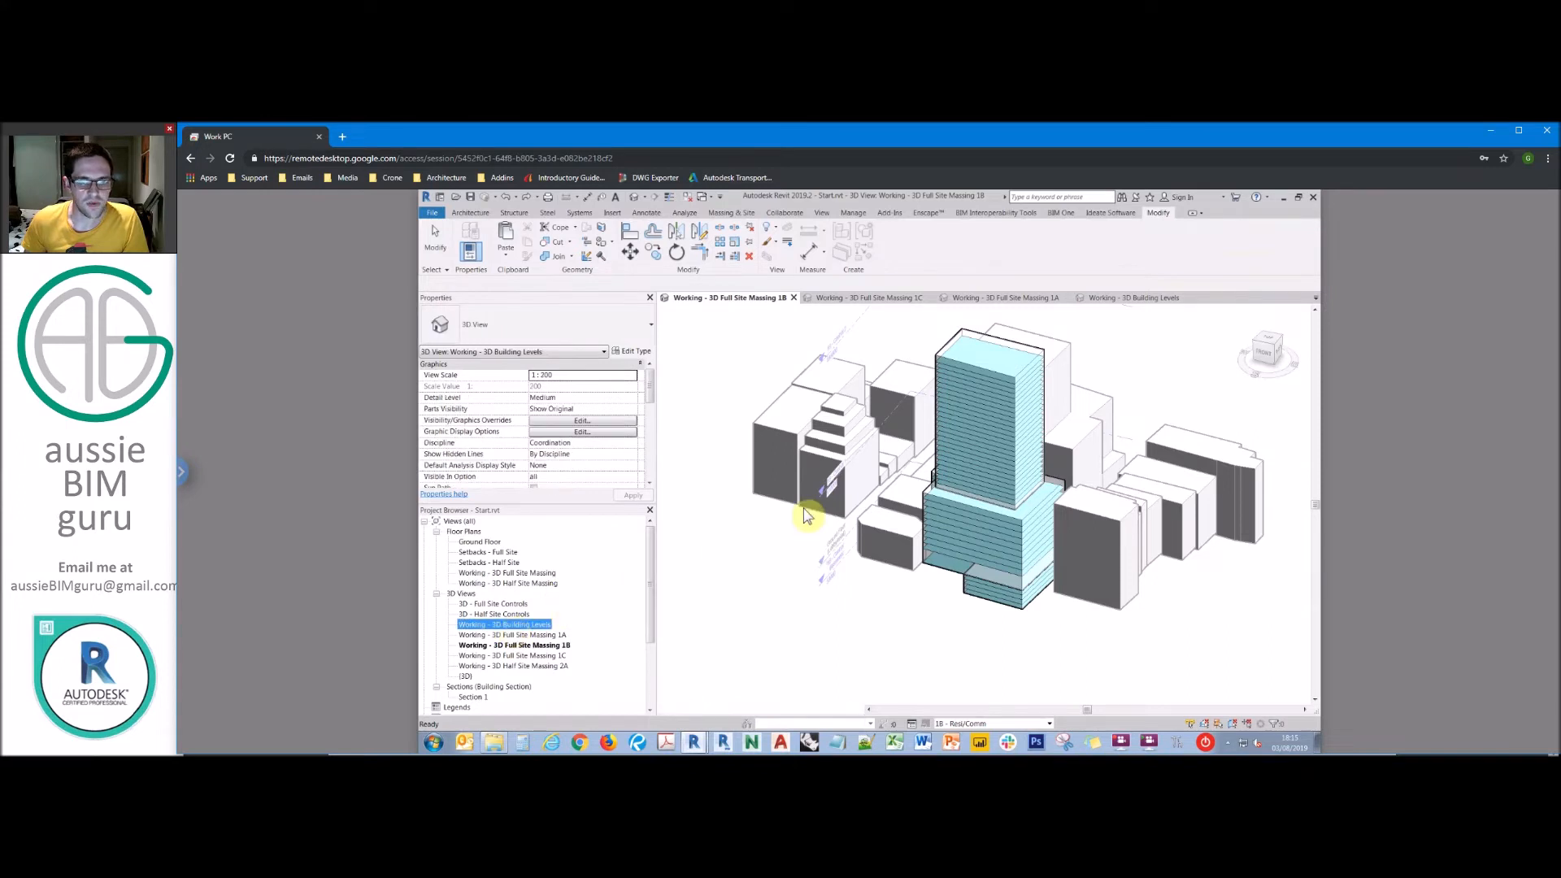
pyautogui.click(976, 724)
pyautogui.click(955, 584)
# Step: Select all the building levels except the Ground Floor and check which level type they share
pyautogui.moveTo(827, 653); pyautogui.dragTo(739, 378)
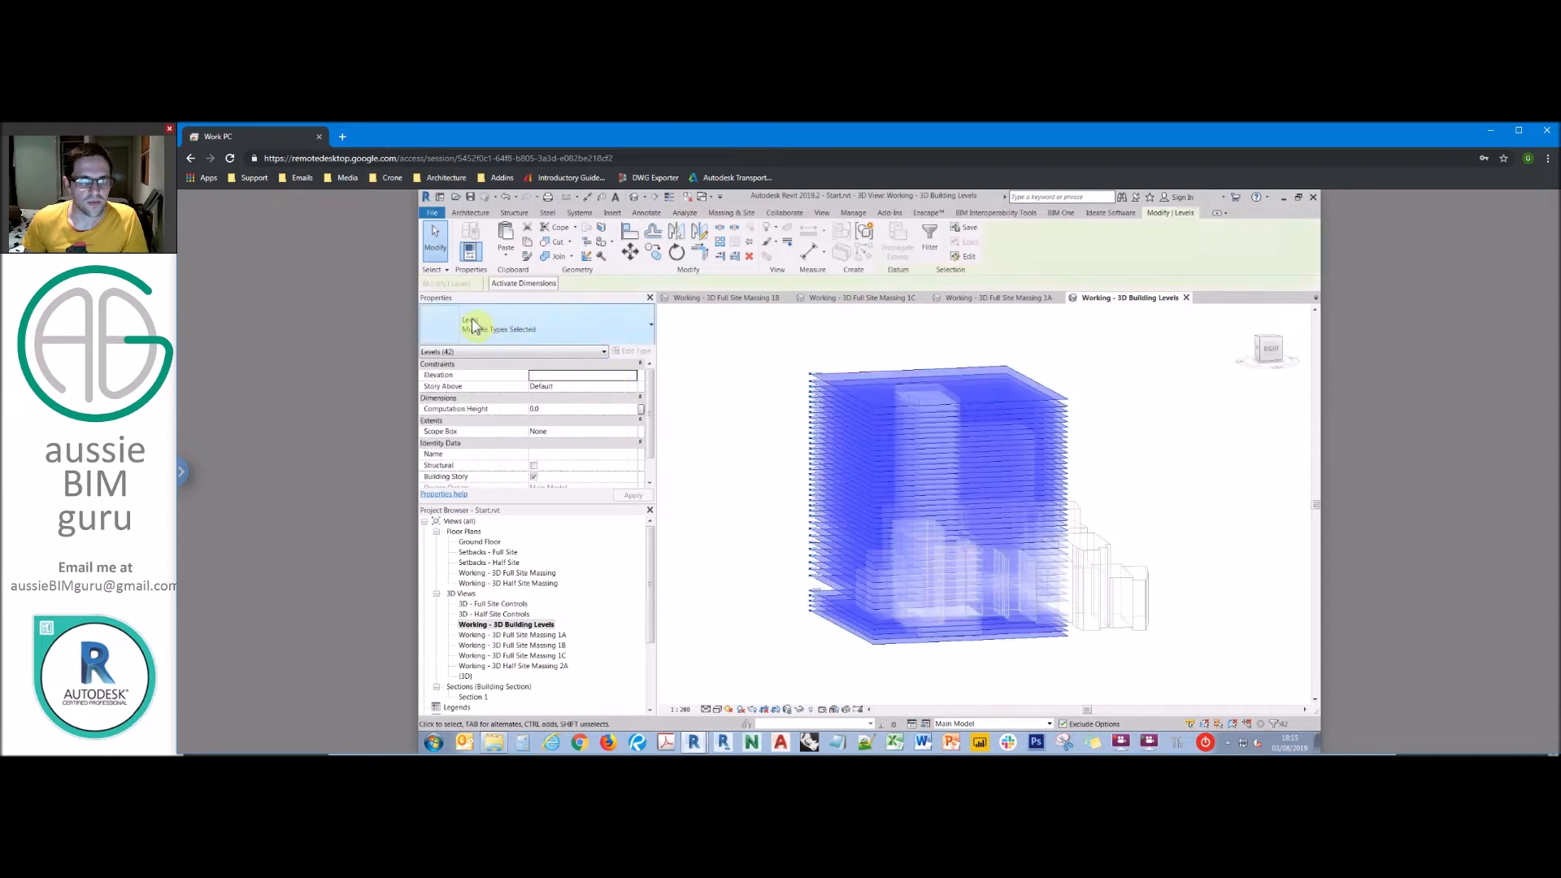
pyautogui.moveTo(825, 342); pyautogui.dragTo(761, 341)
pyautogui.scroll(1, 817, 589)
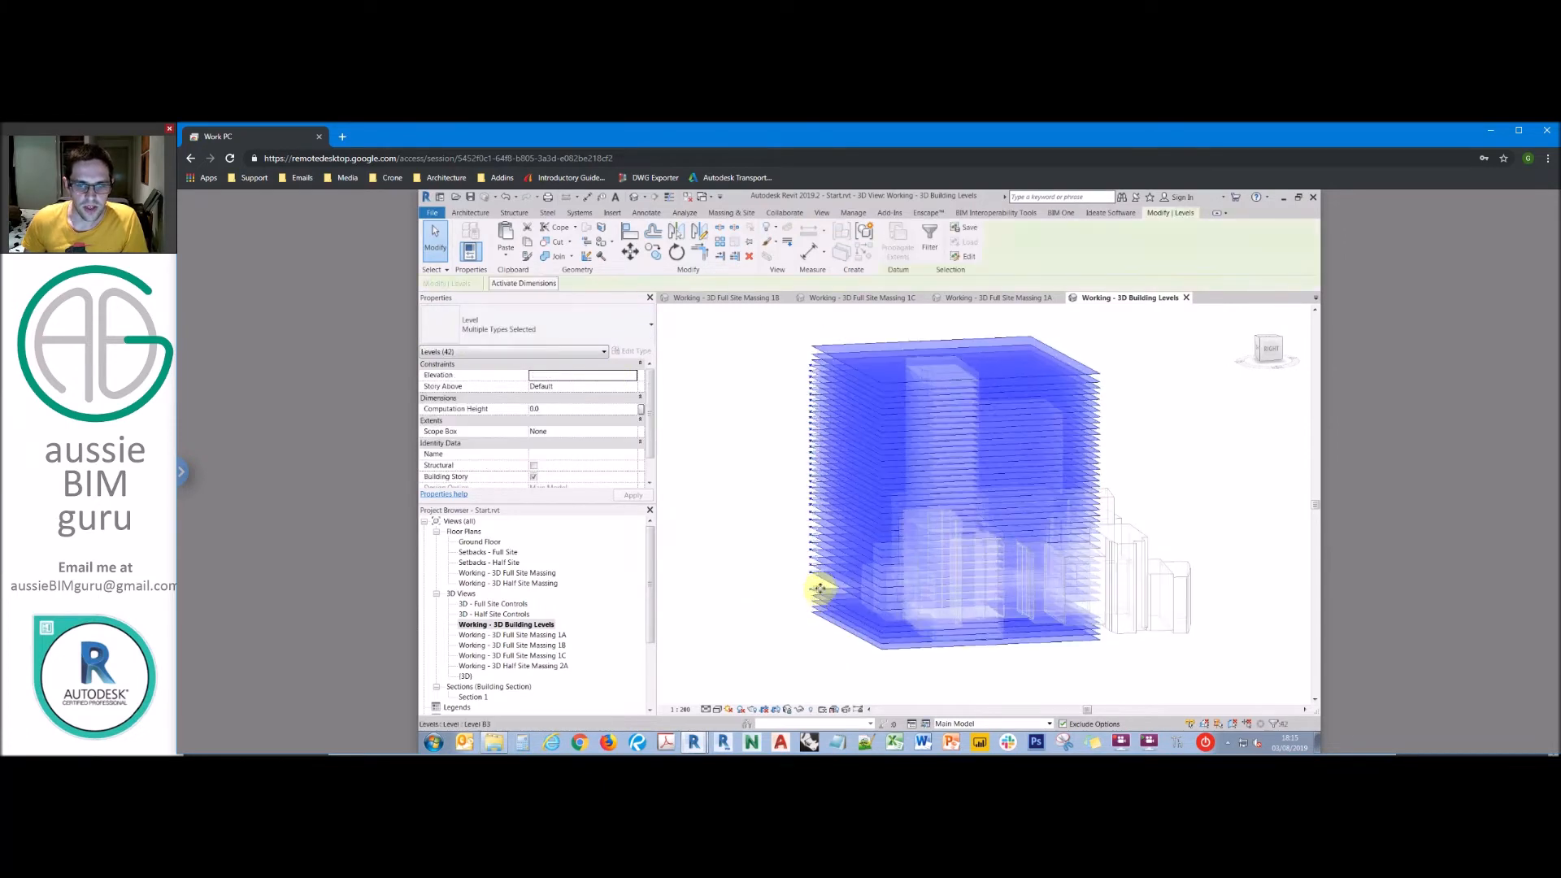
pyautogui.scroll(2, 820, 589)
pyautogui.keyDown('shift'); pyautogui.click(829, 559); pyautogui.keyUp('shift')
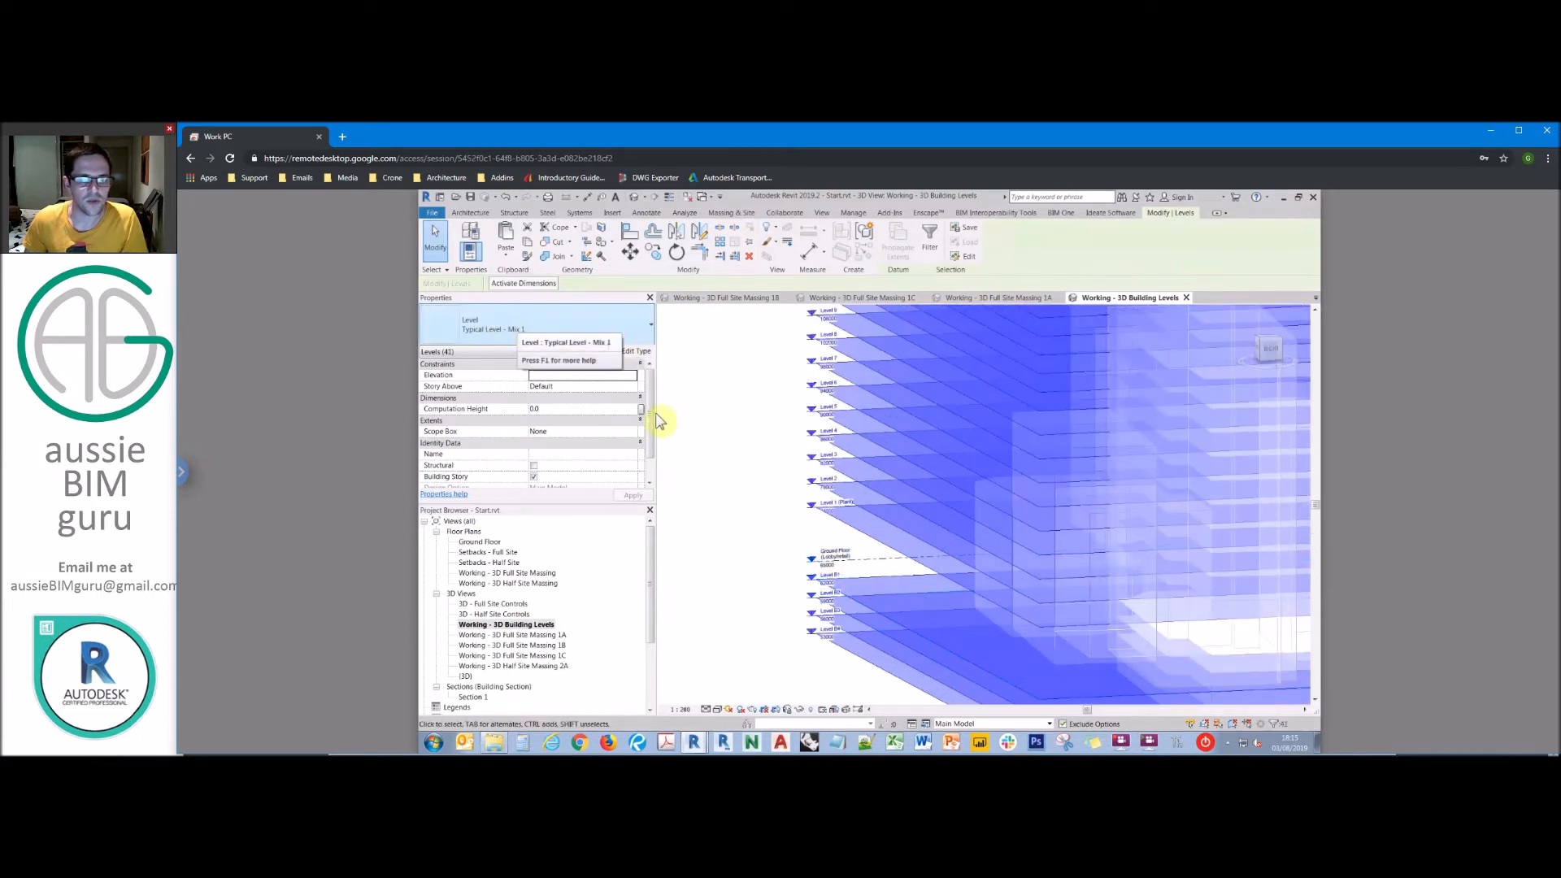
pyautogui.click(719, 421)
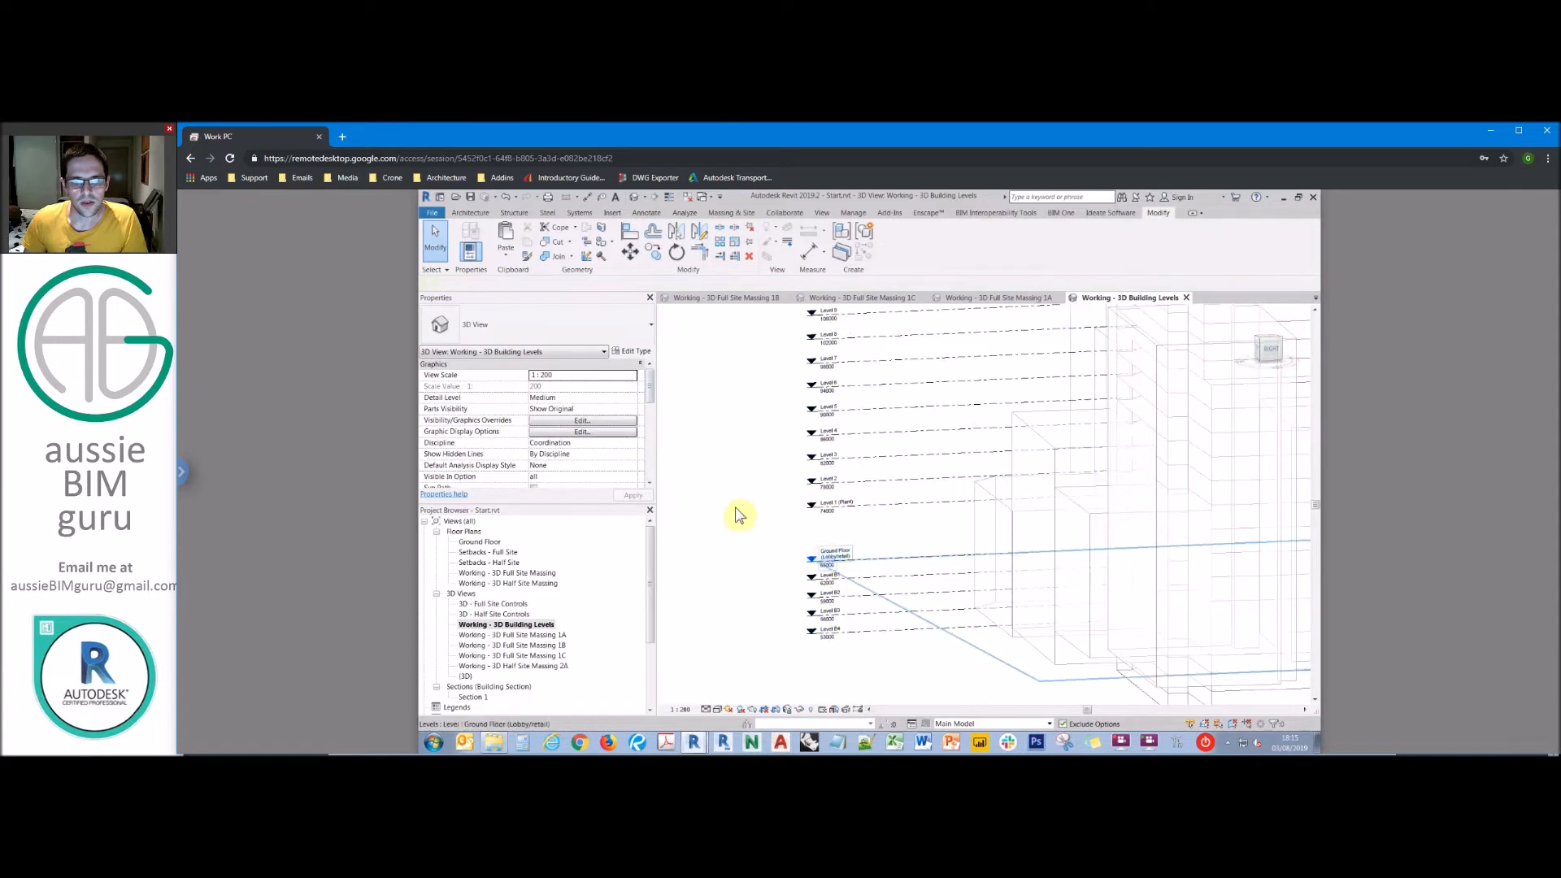
# Step: Duplicate the level type as Typical Level - Mix 2 using Level 8, and set Level 8 back to Typical Level - Mix 1
pyautogui.click(830, 339)
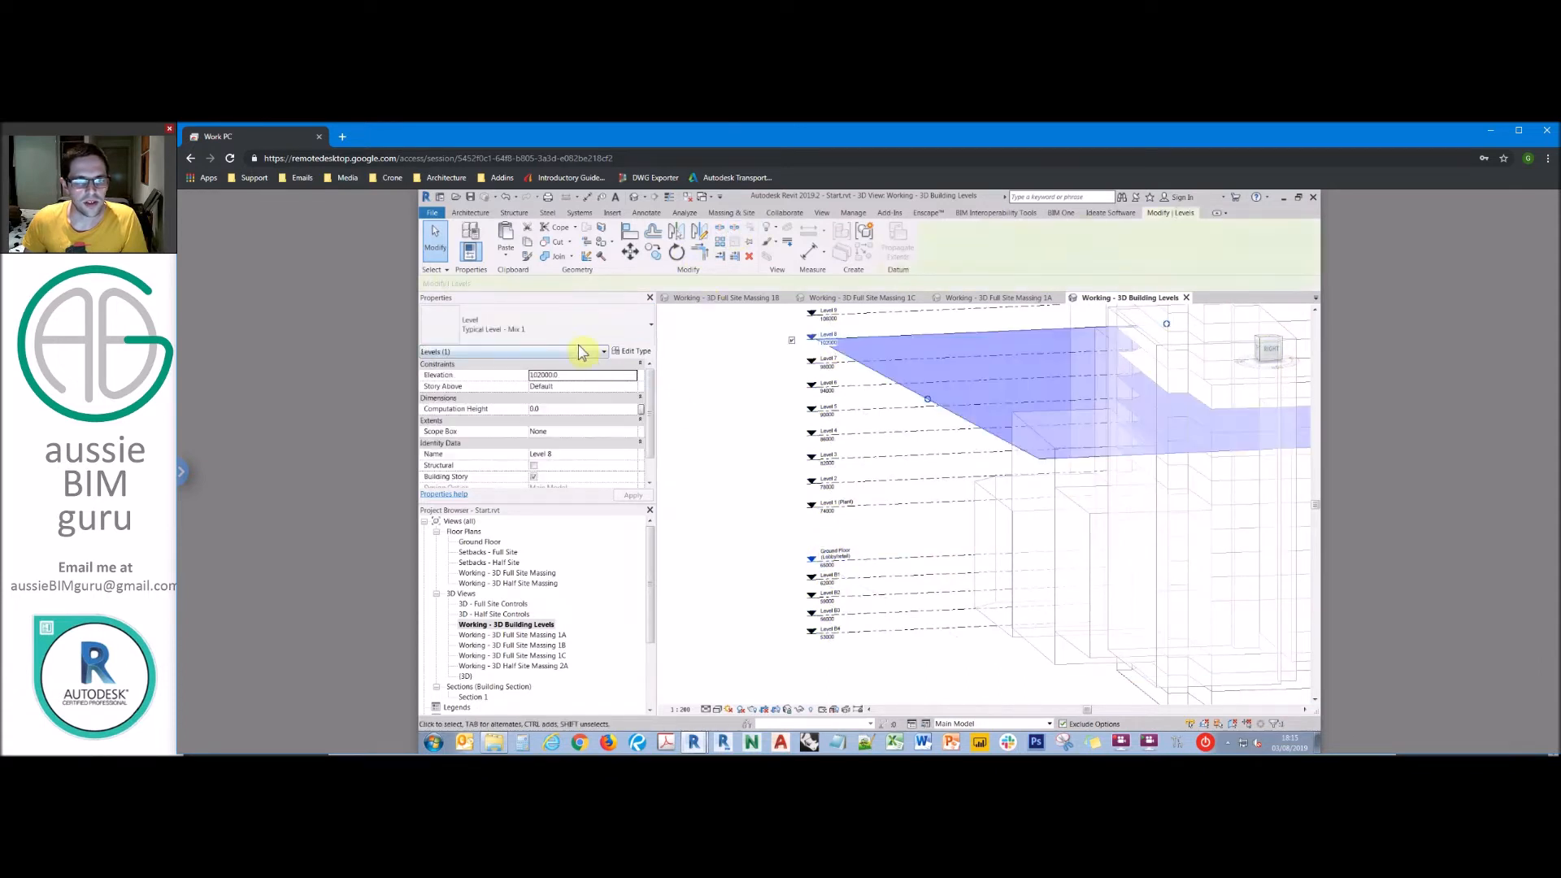
pyautogui.click(631, 351)
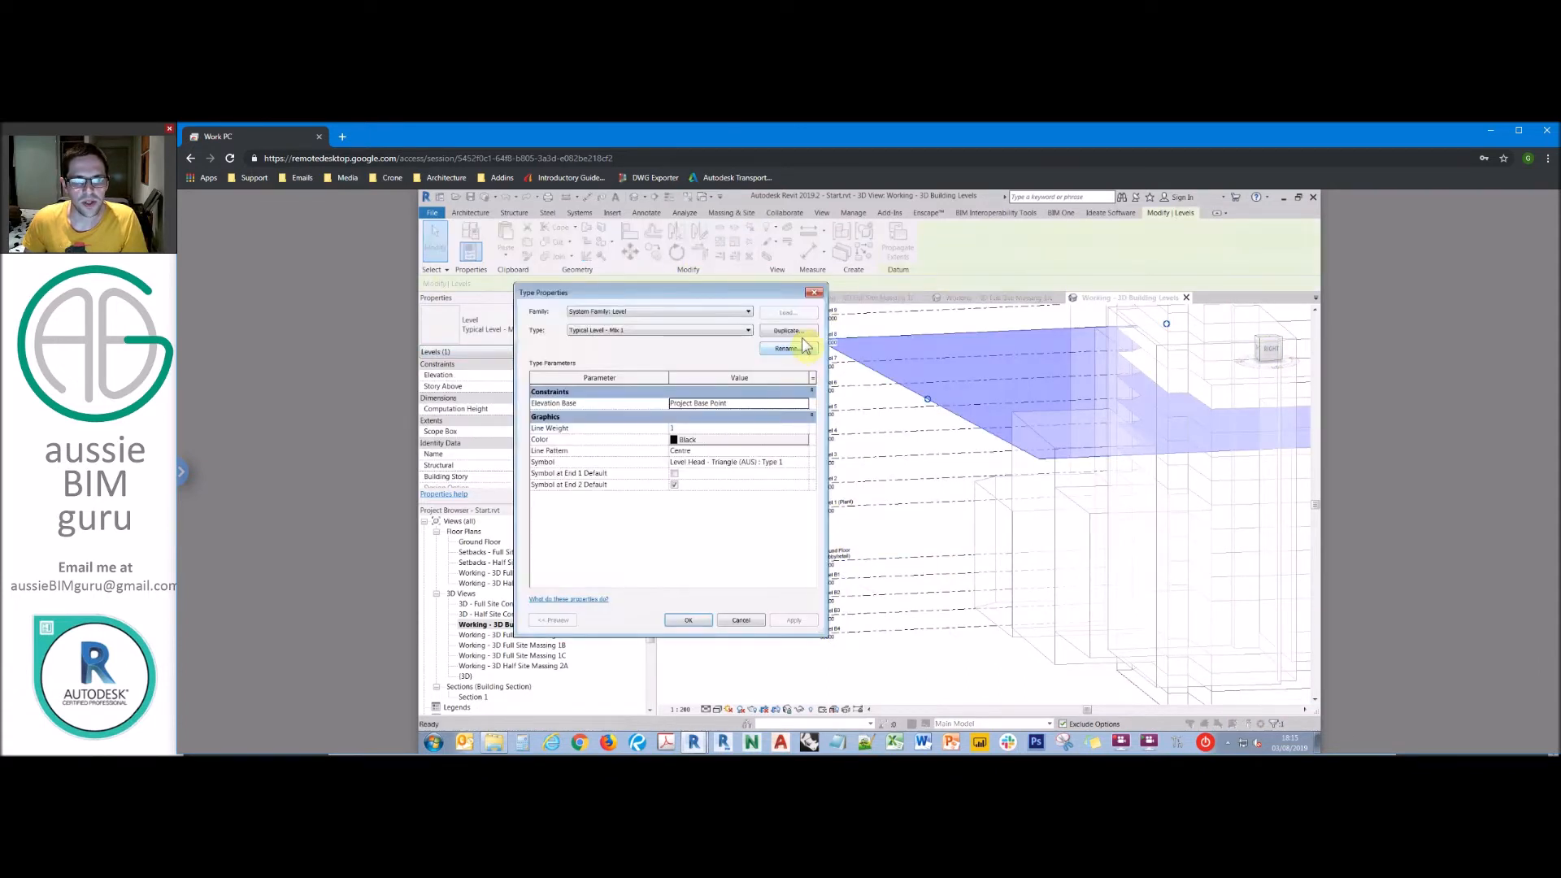
pyautogui.click(797, 332)
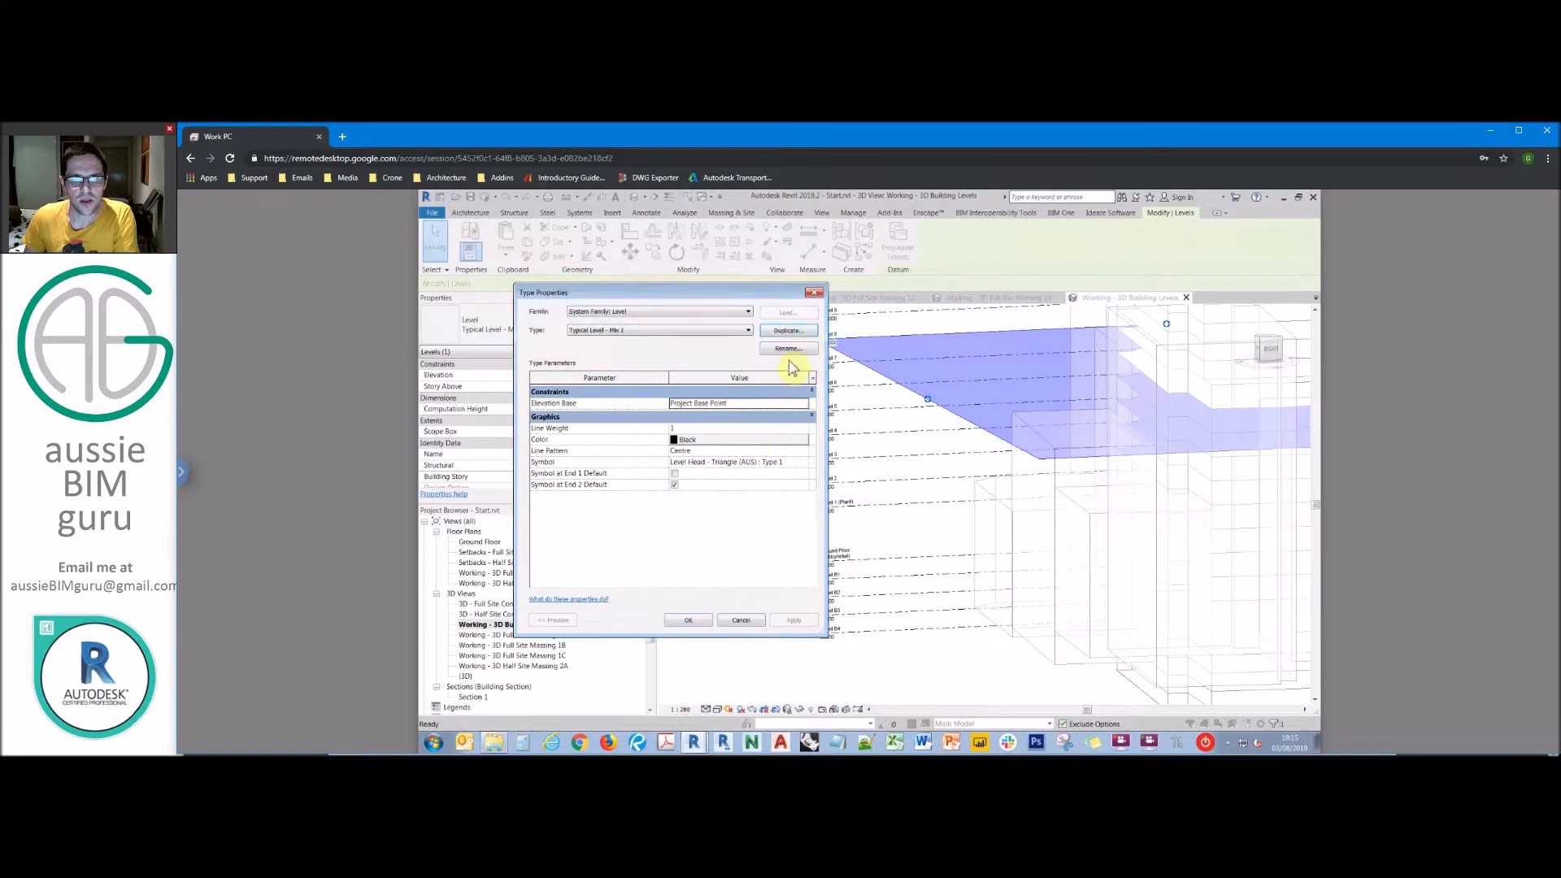
pyautogui.click(687, 620)
pyautogui.click(516, 329)
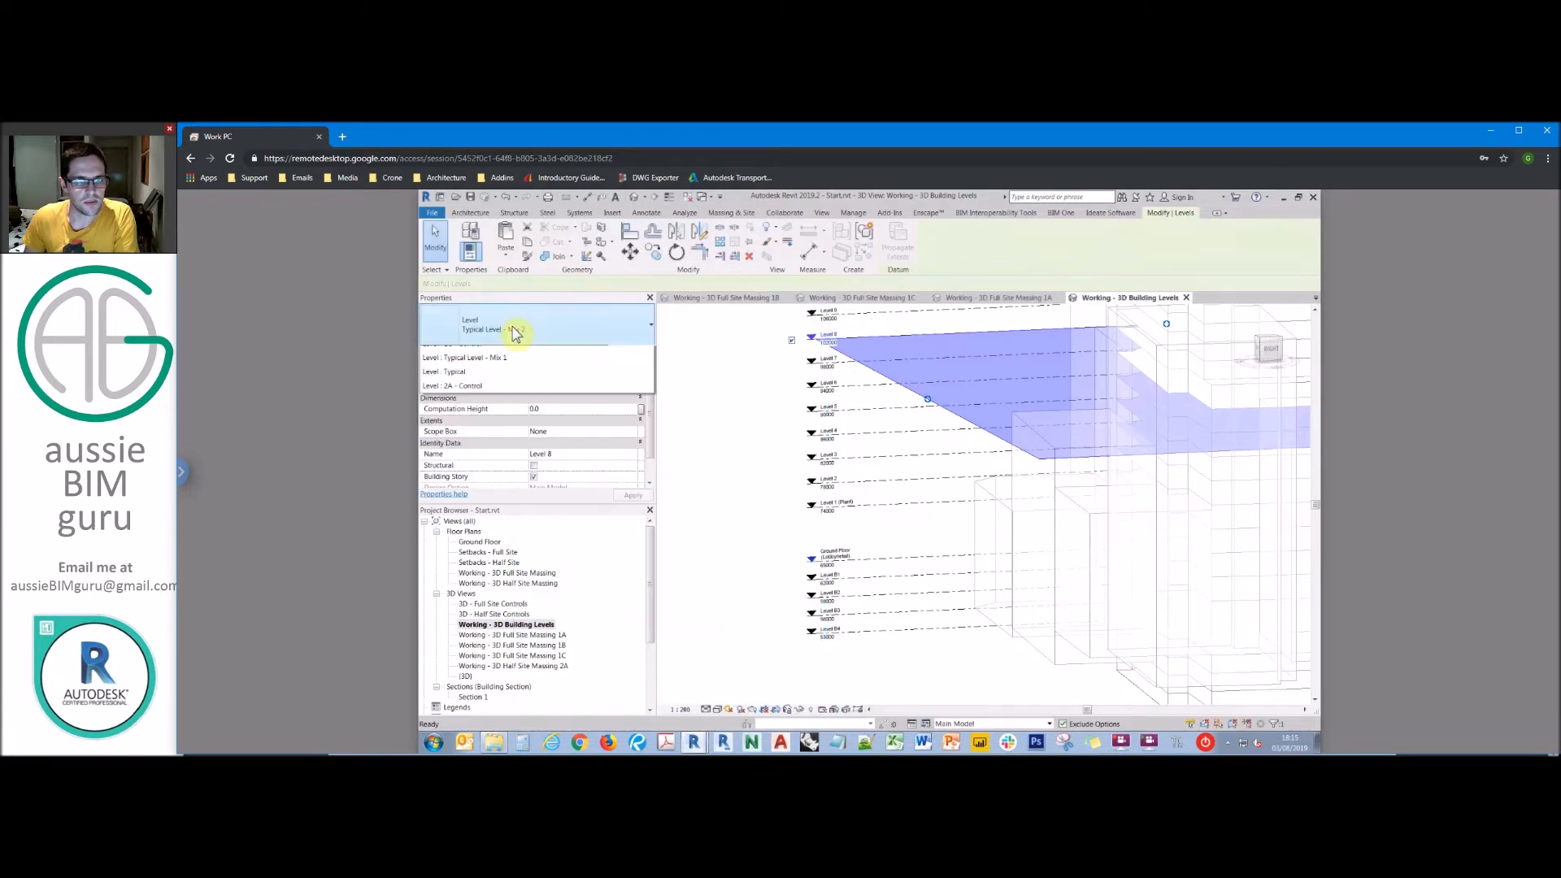
pyautogui.click(505, 466)
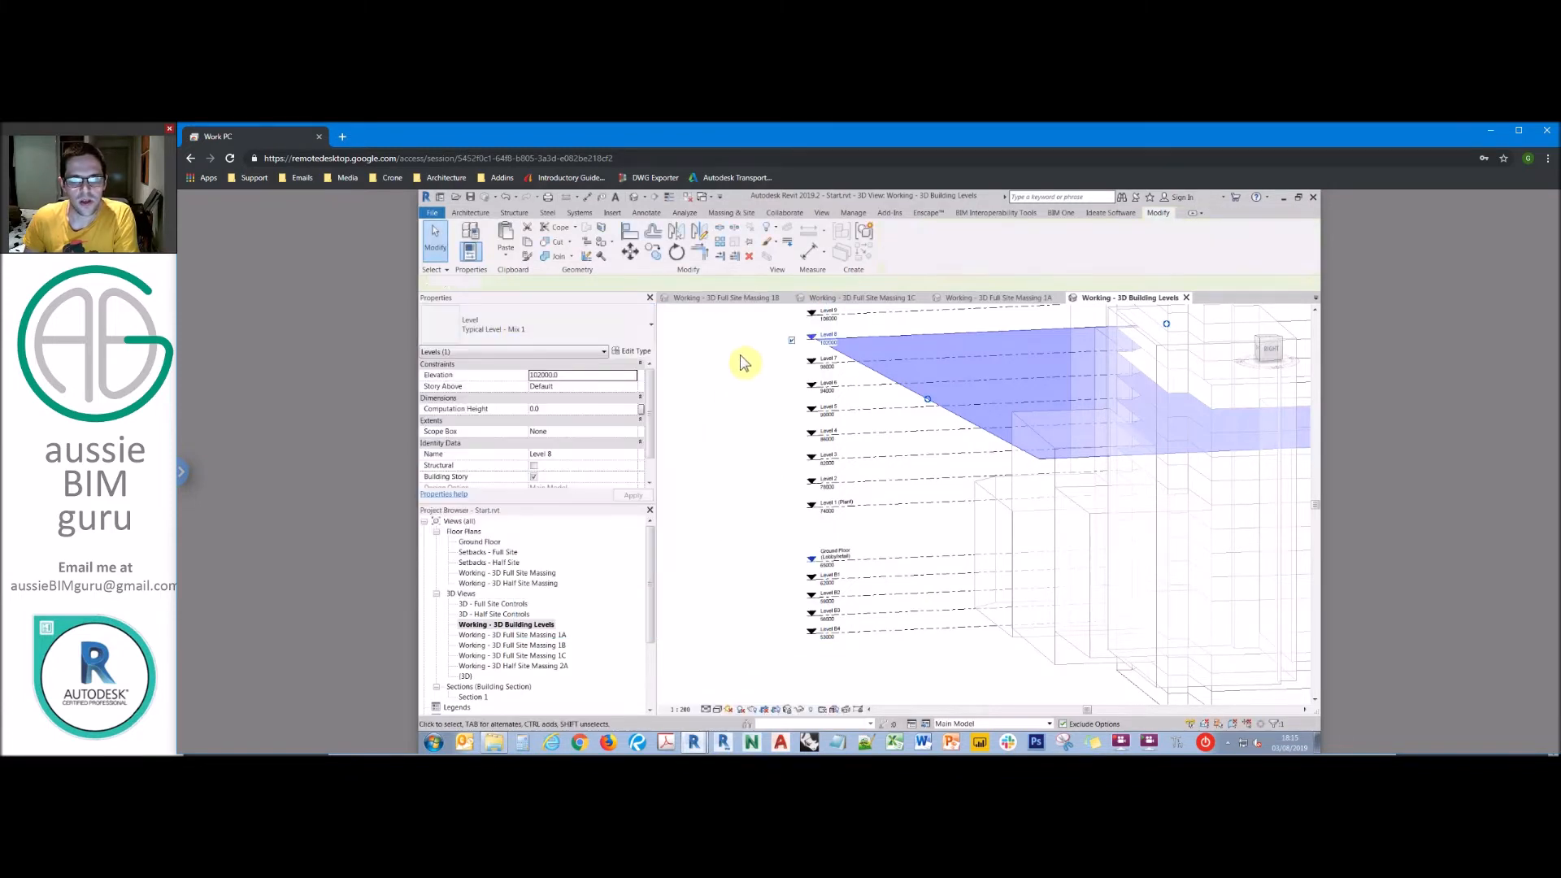
pyautogui.click(739, 359)
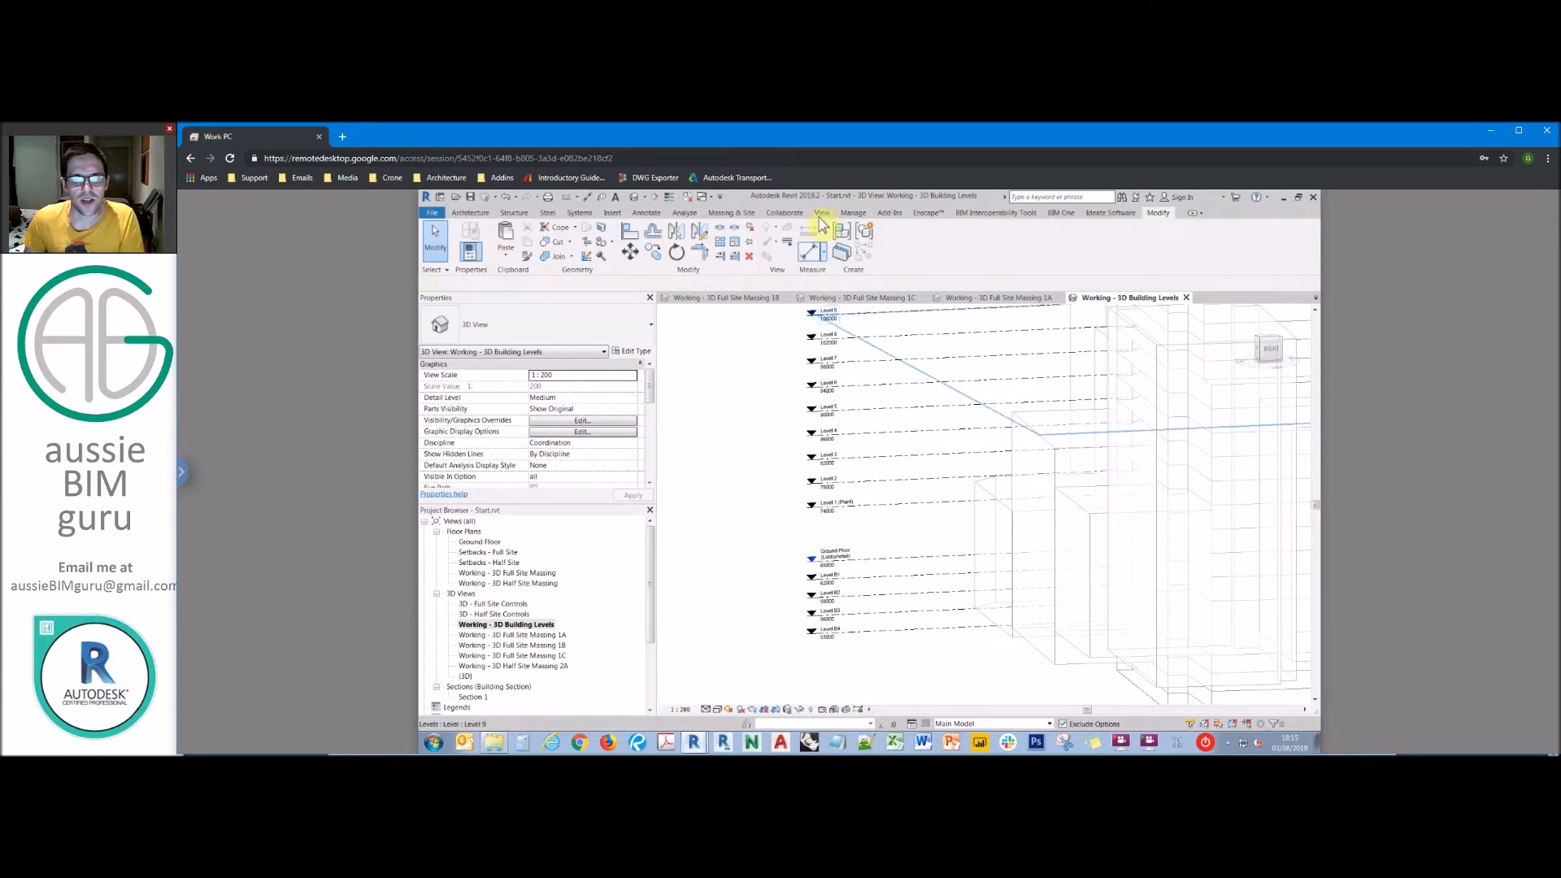
# Step: Duplicate the Levels_Not-1 view filter and rename the copy Levels_Not-Mix1
pyautogui.click(820, 215)
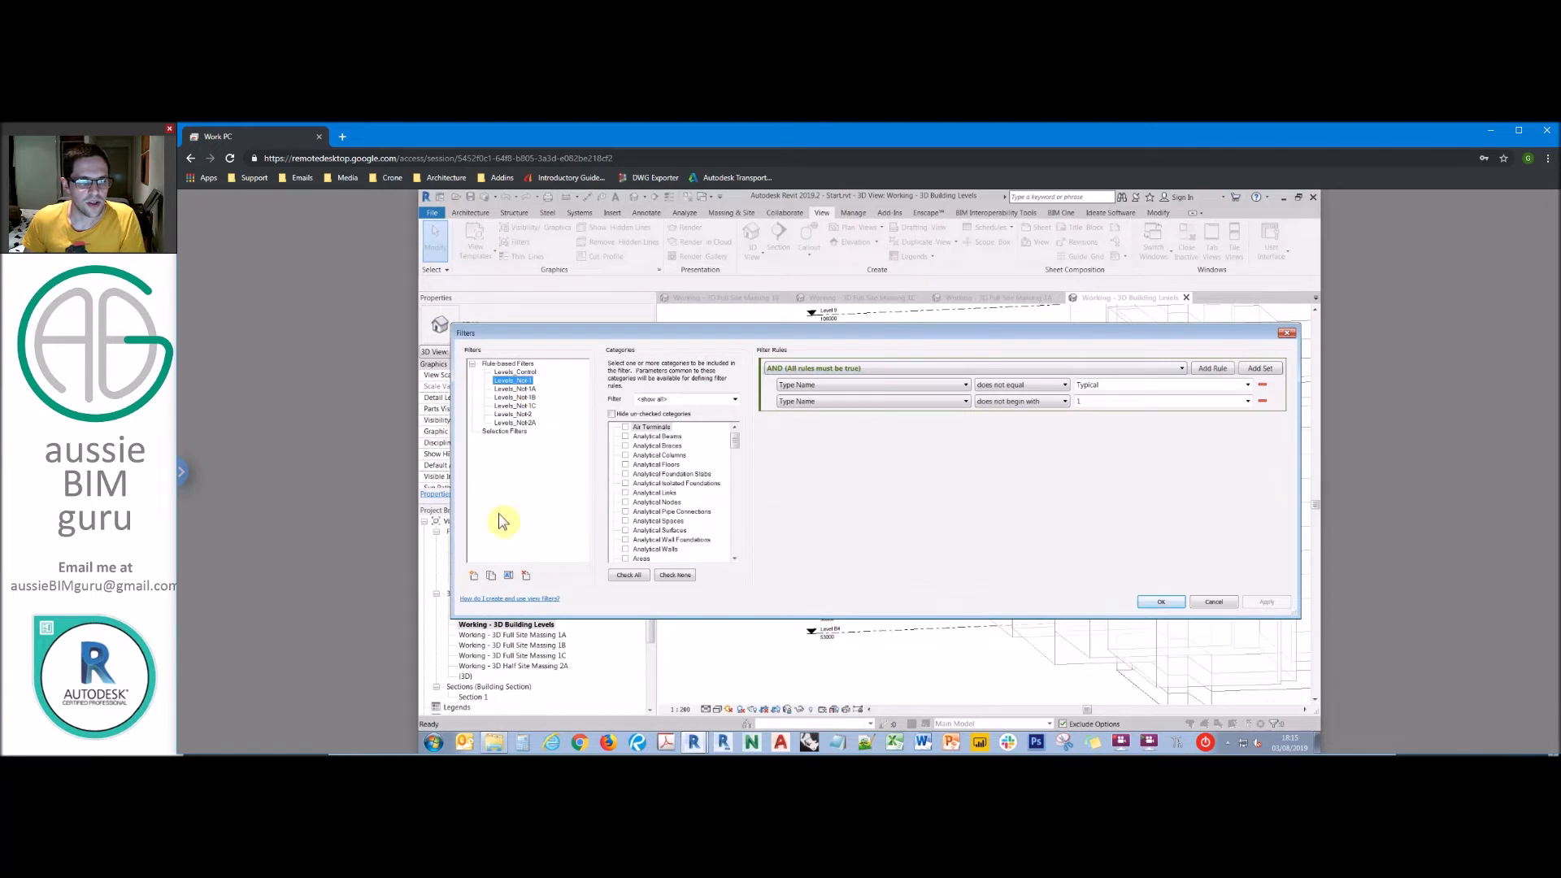
pyautogui.click(491, 574)
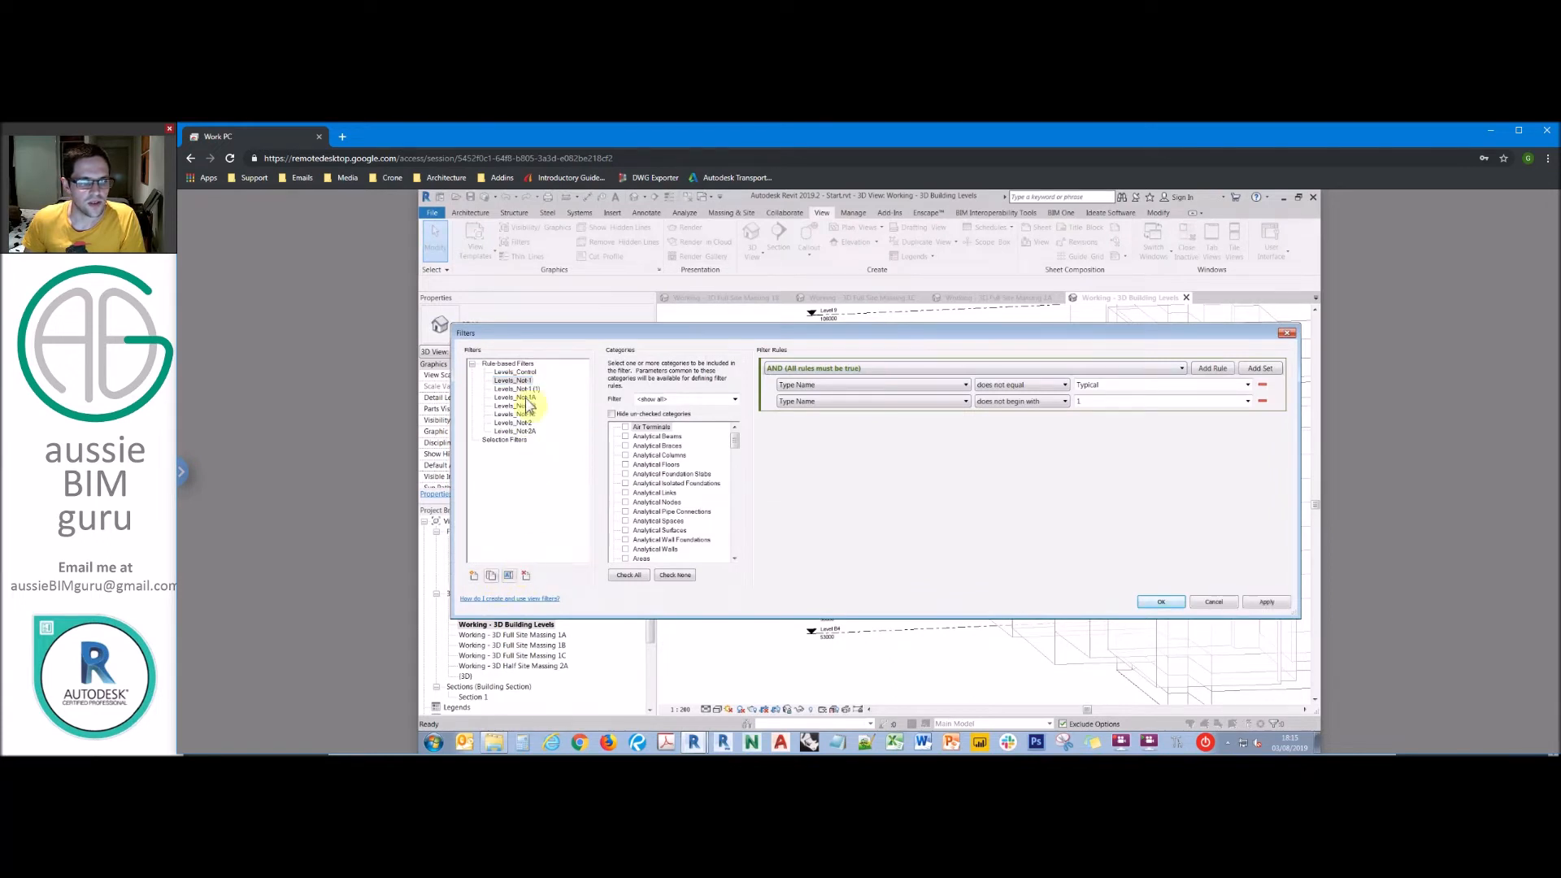
pyautogui.click(508, 575)
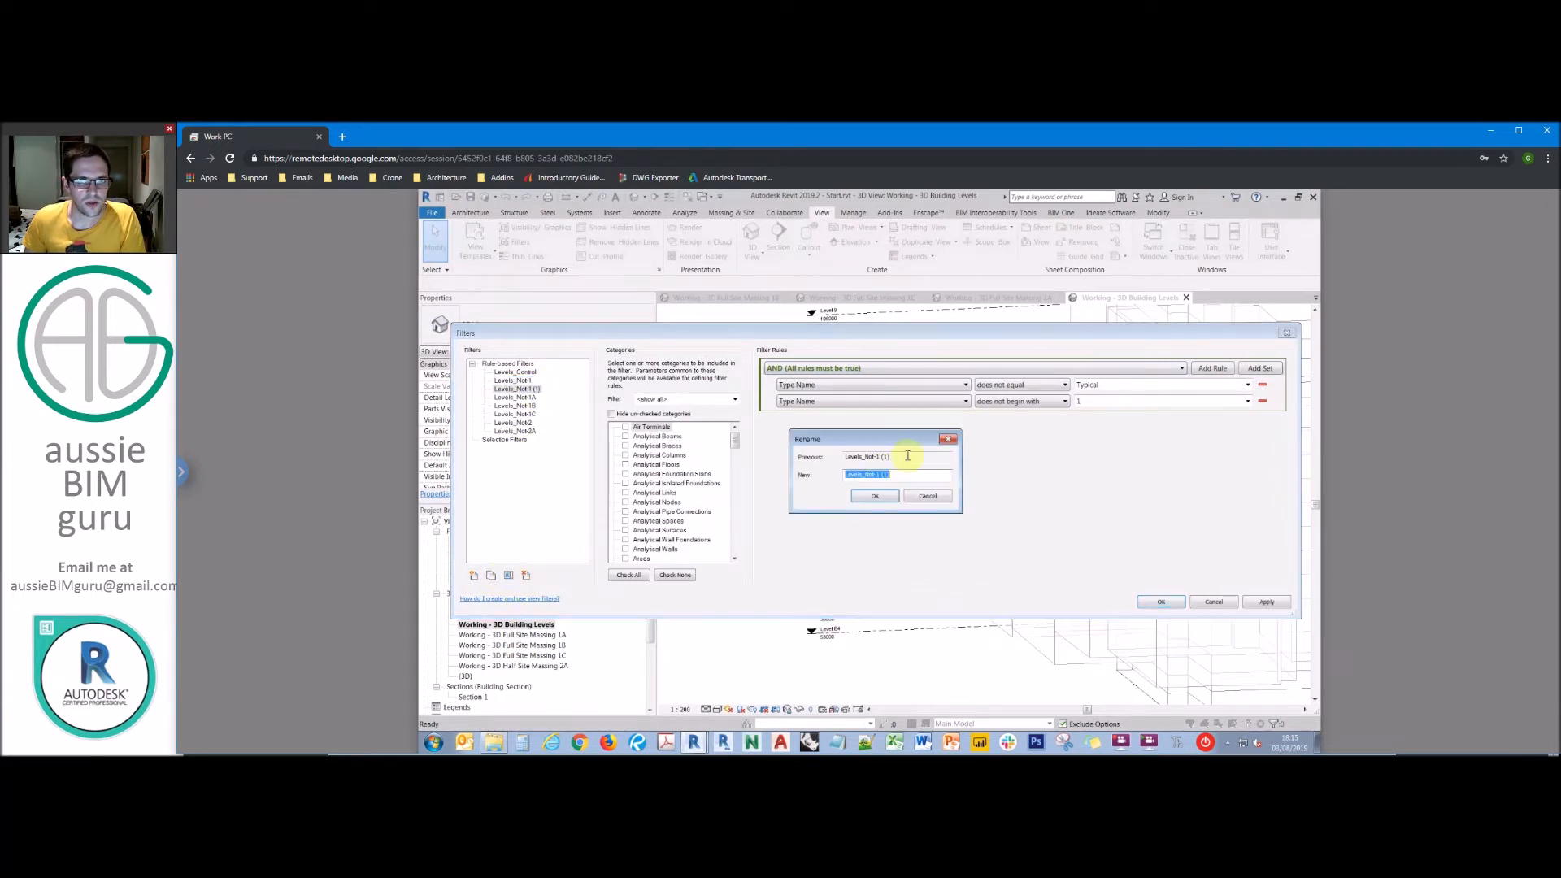
pyautogui.press('BackSpace')
pyautogui.press('BackSpace')
pyautogui.press('BackSpace')
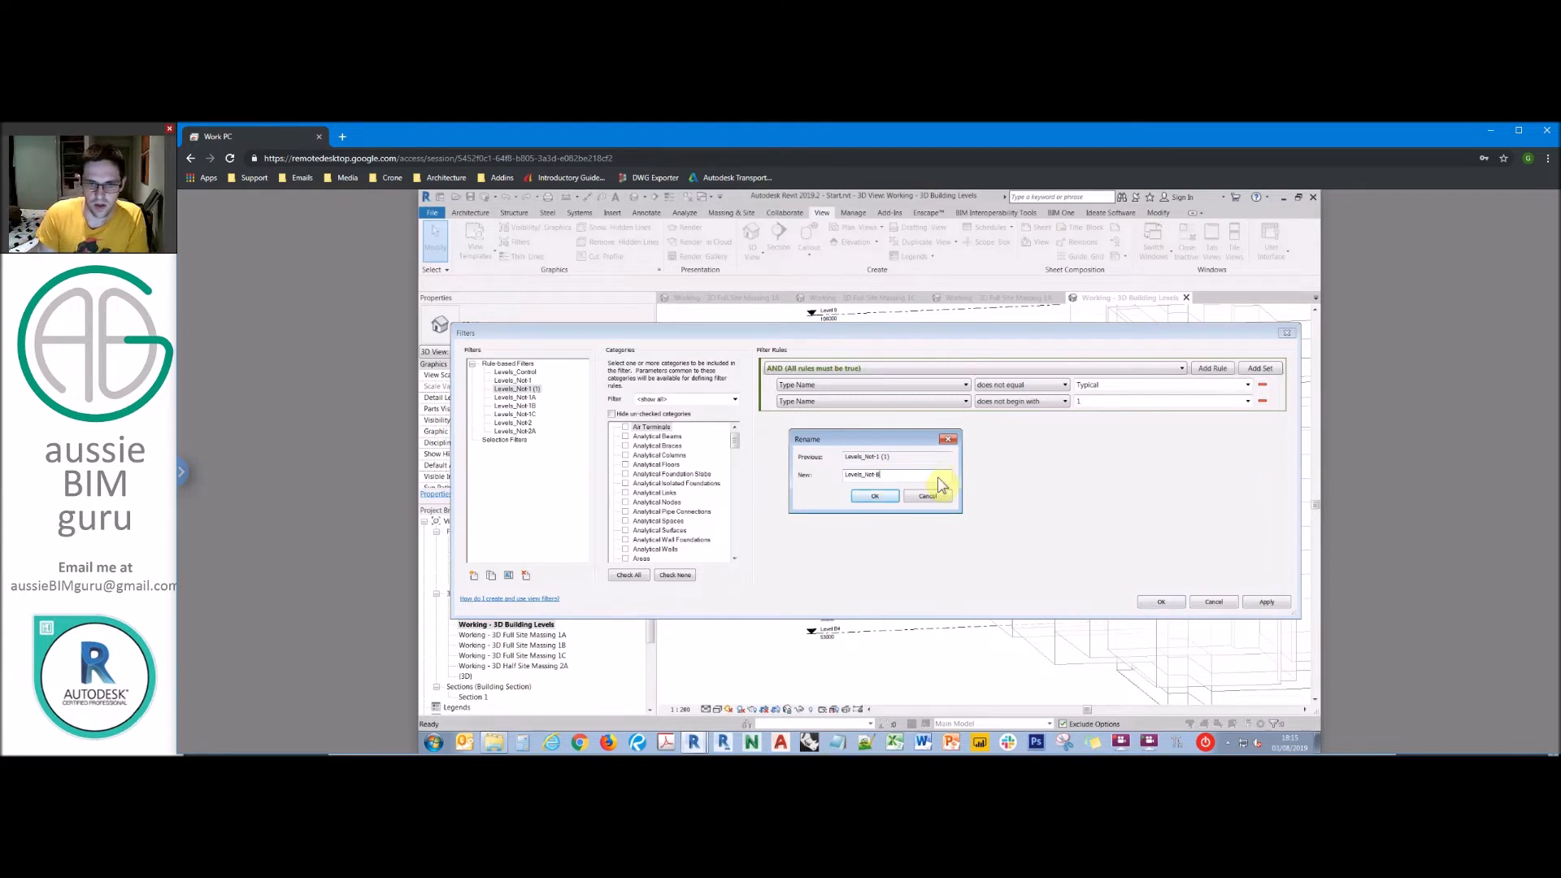
pyautogui.press('Return')
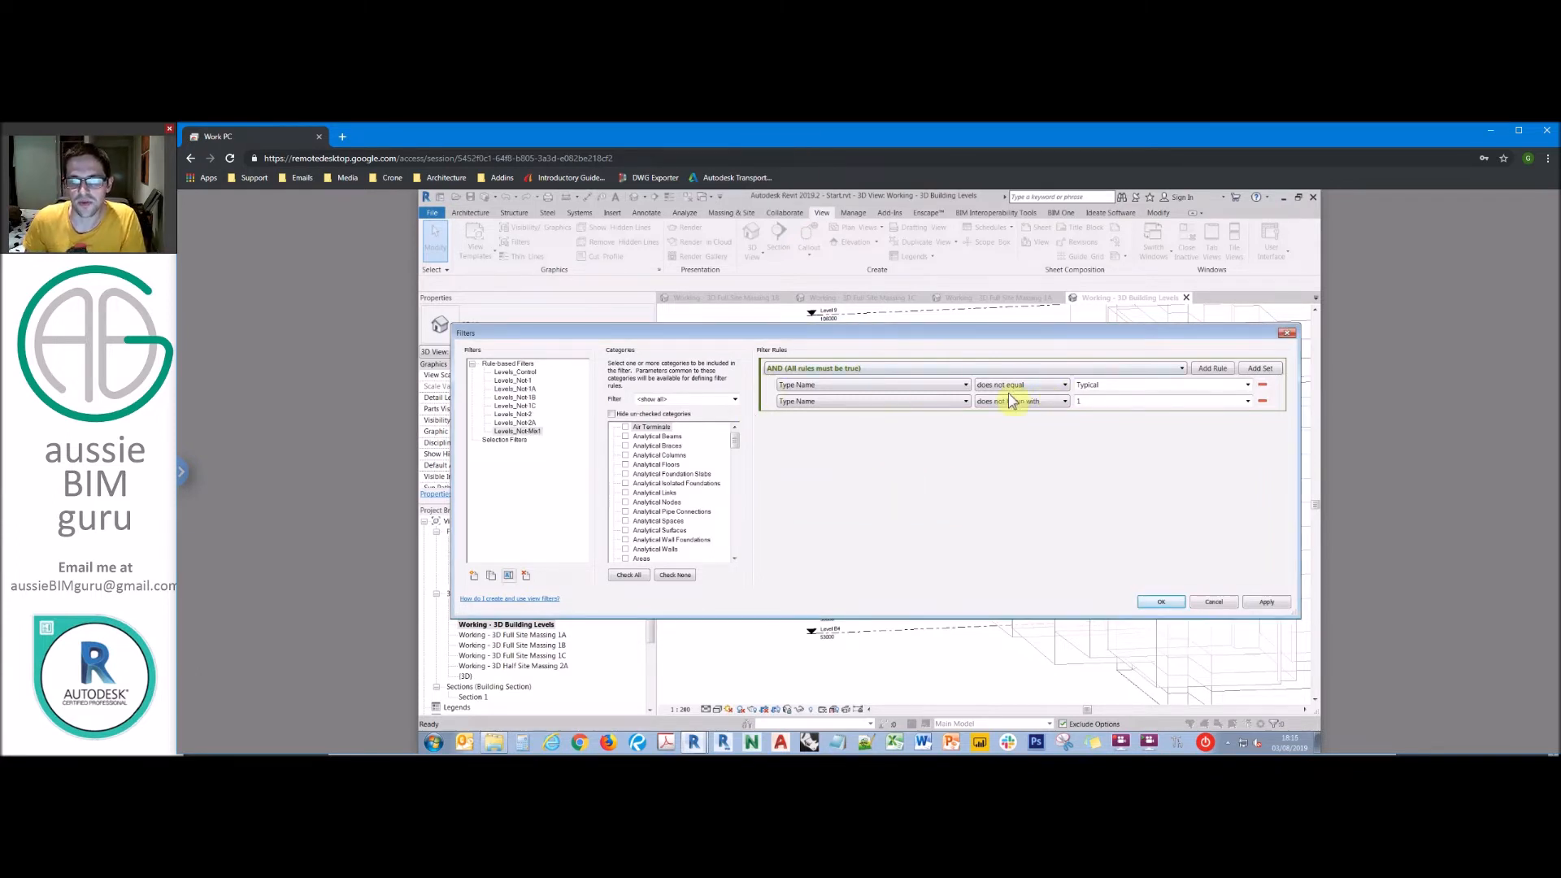
# Step: Set the Levels_Not-Mix1 rule to Type Name does not equal Typical Level - Mix 1, and set the second rule's parameter to (none)
pyautogui.click(1037, 391)
pyautogui.click(1138, 391)
pyautogui.click(1247, 385)
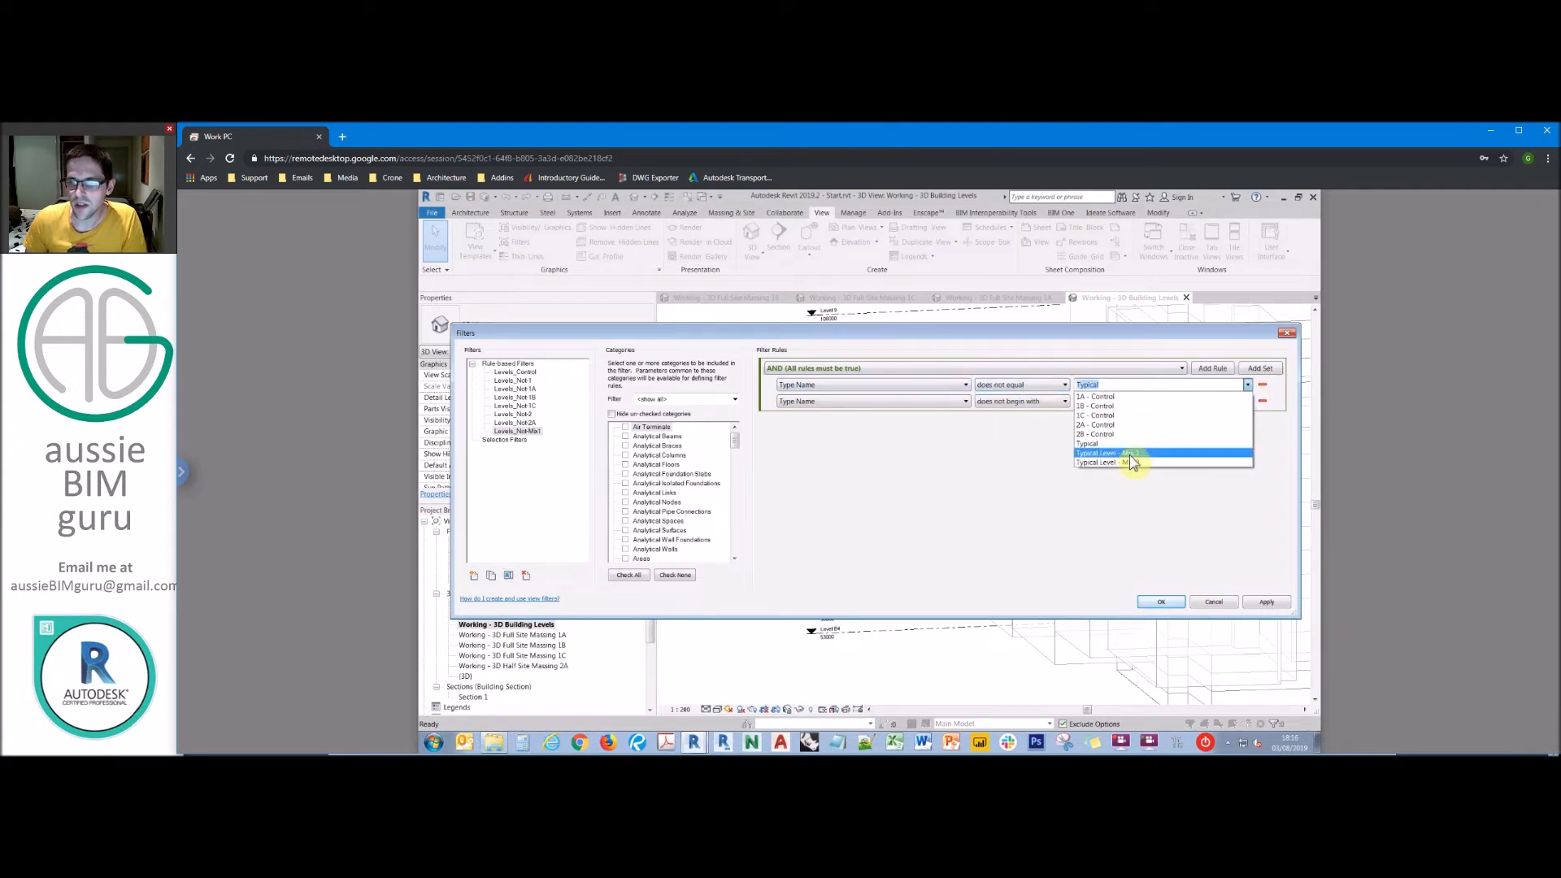
pyautogui.click(1130, 453)
pyautogui.click(927, 401)
pyautogui.click(895, 412)
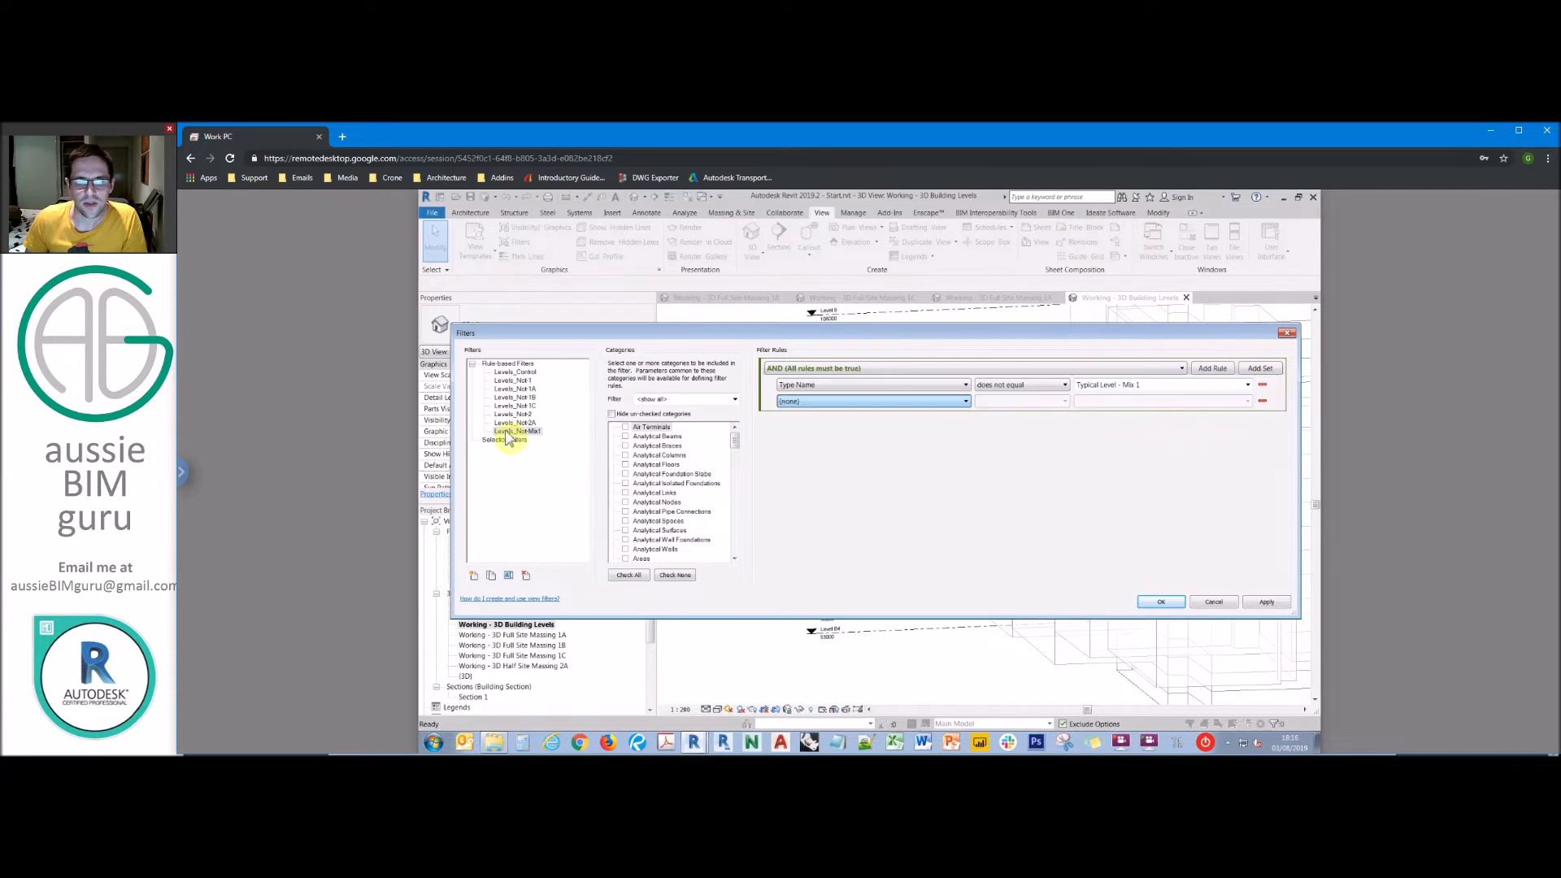
# Step: Duplicate the Levels_Not-Mix1 filter and rename the copy Levels_Not-Mix2
pyautogui.click(498, 575)
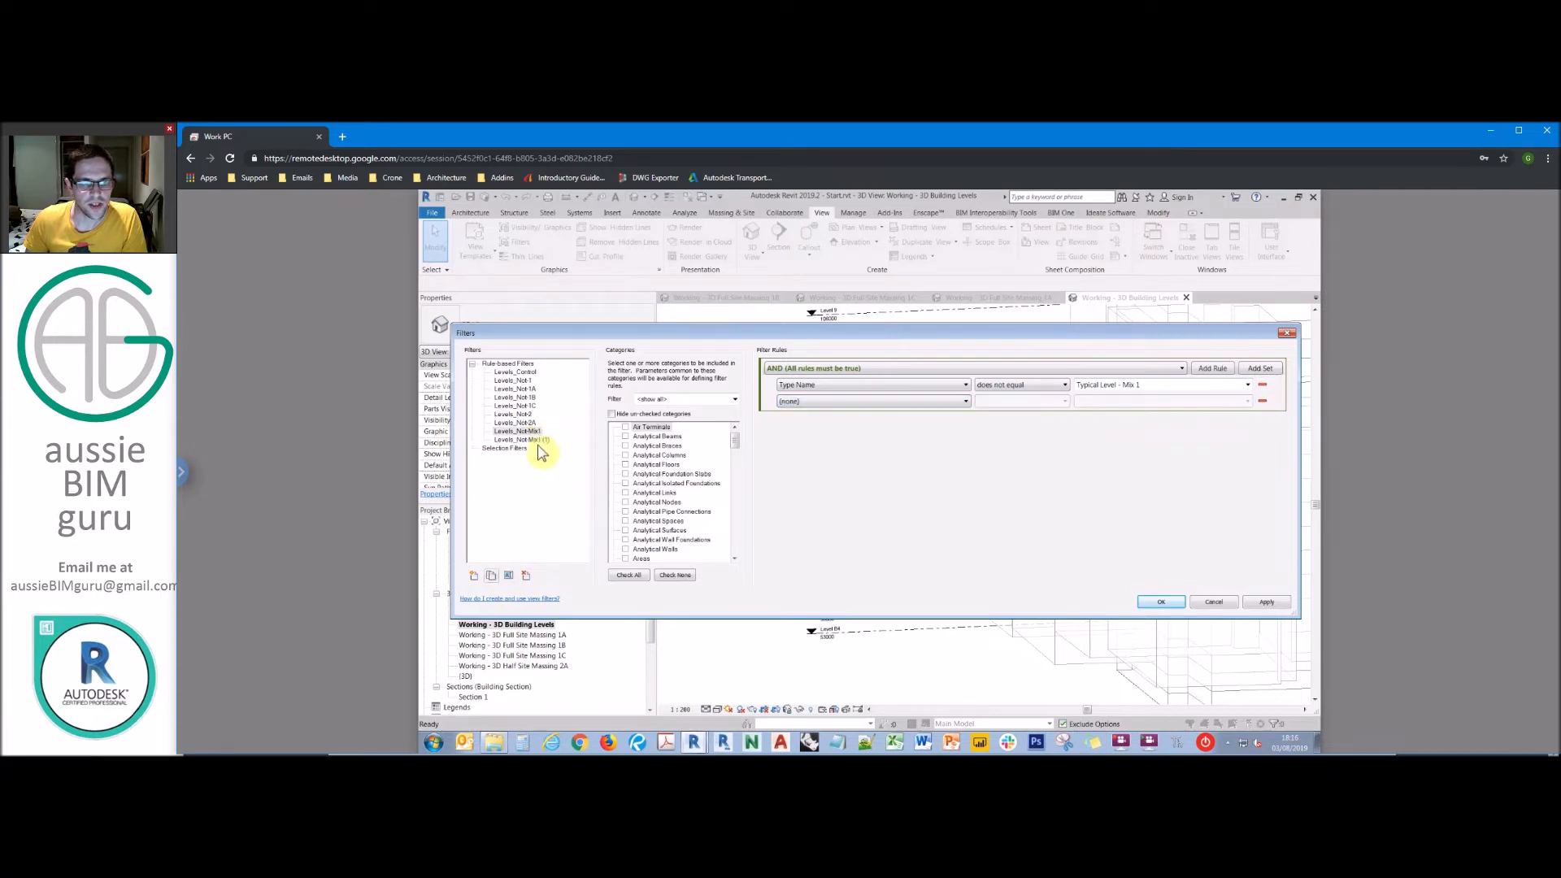
pyautogui.click(529, 440)
pyautogui.click(508, 575)
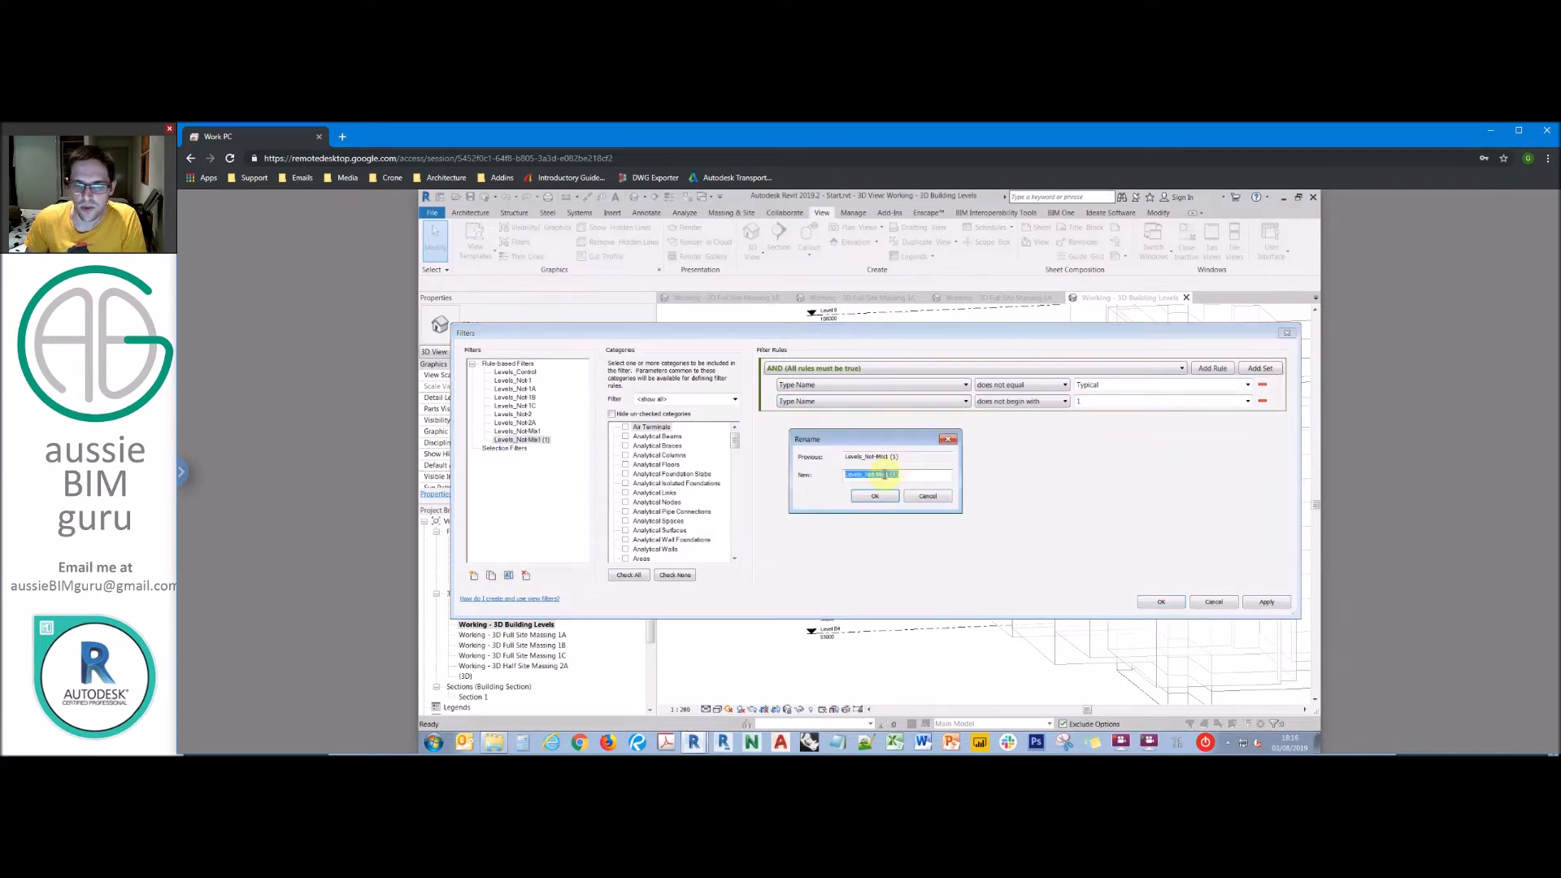
pyautogui.write('2')
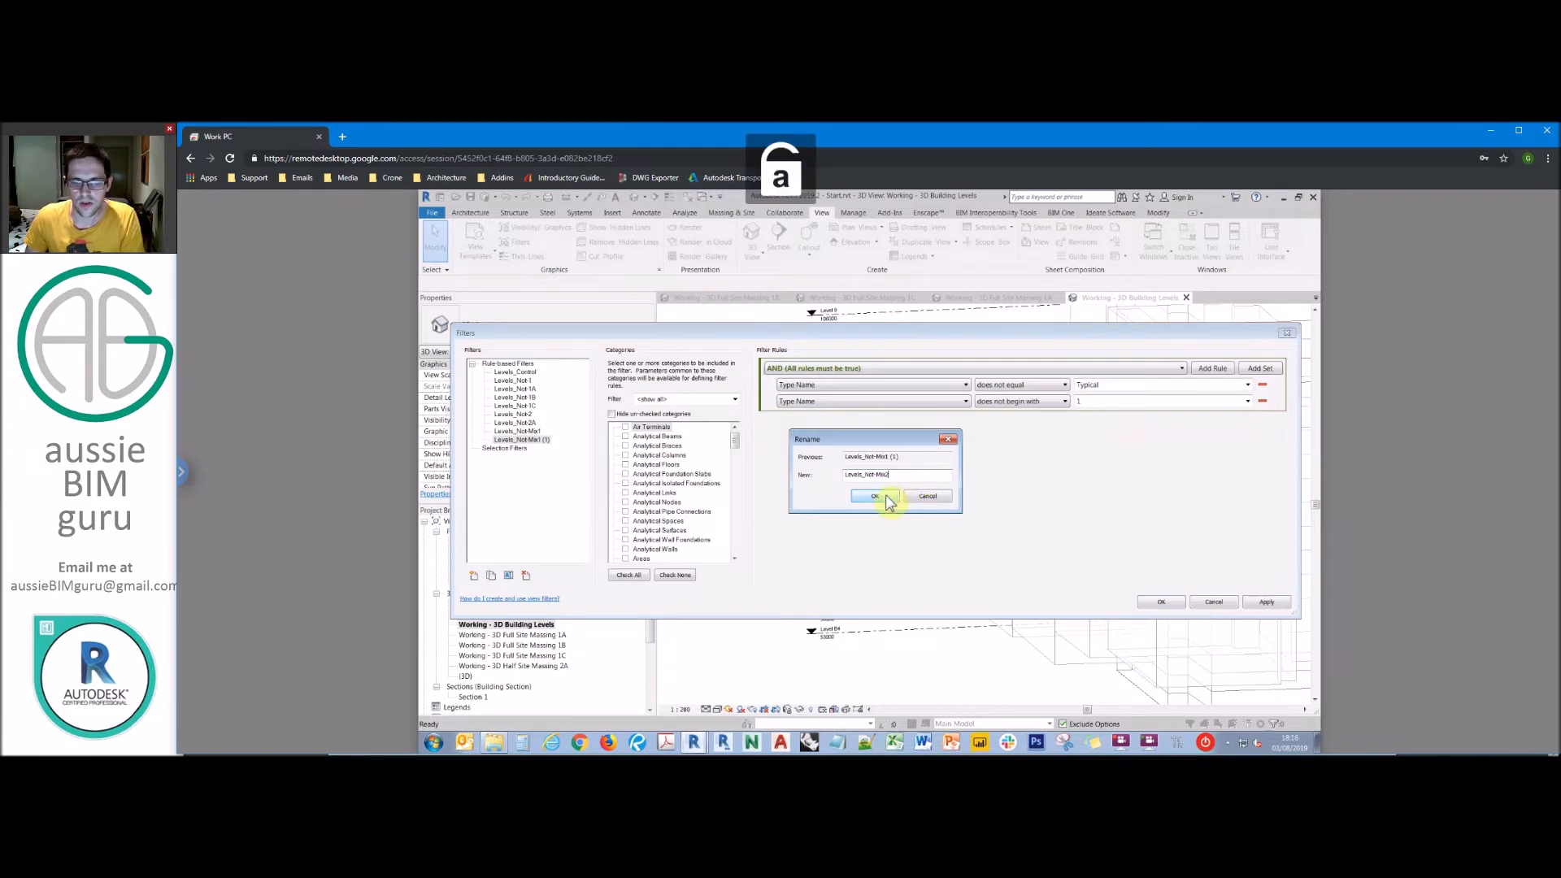
pyautogui.click(887, 496)
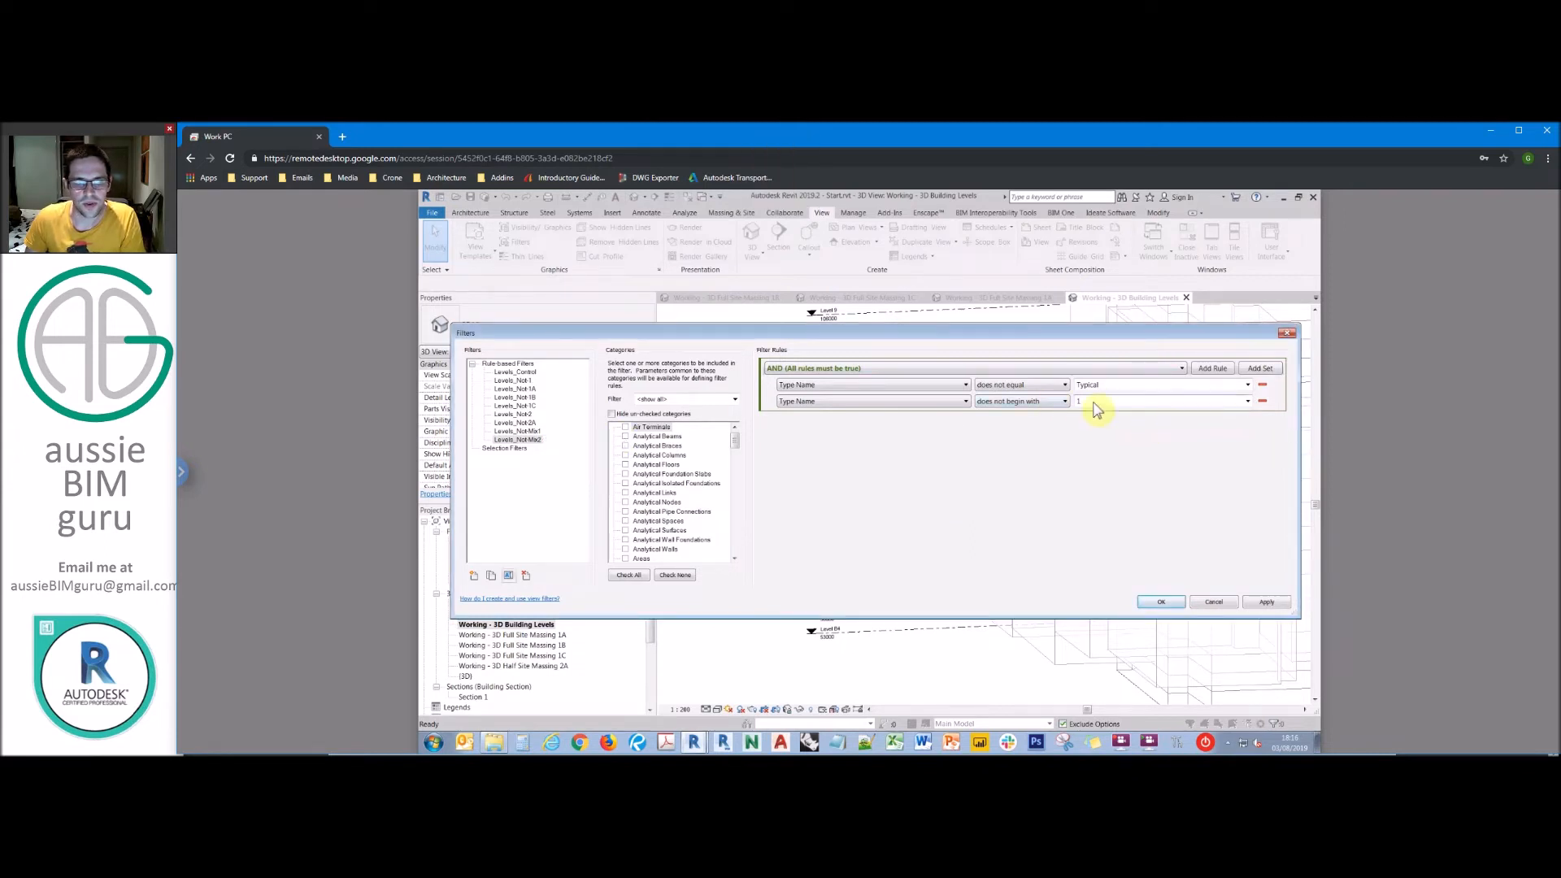
# Step: Set the Levels_Not-Mix2 rule to Type Name does not equal Typical Level - Mix 2, clear its second rule, and save the filters
pyautogui.click(1248, 387)
pyautogui.click(1124, 462)
pyautogui.click(950, 401)
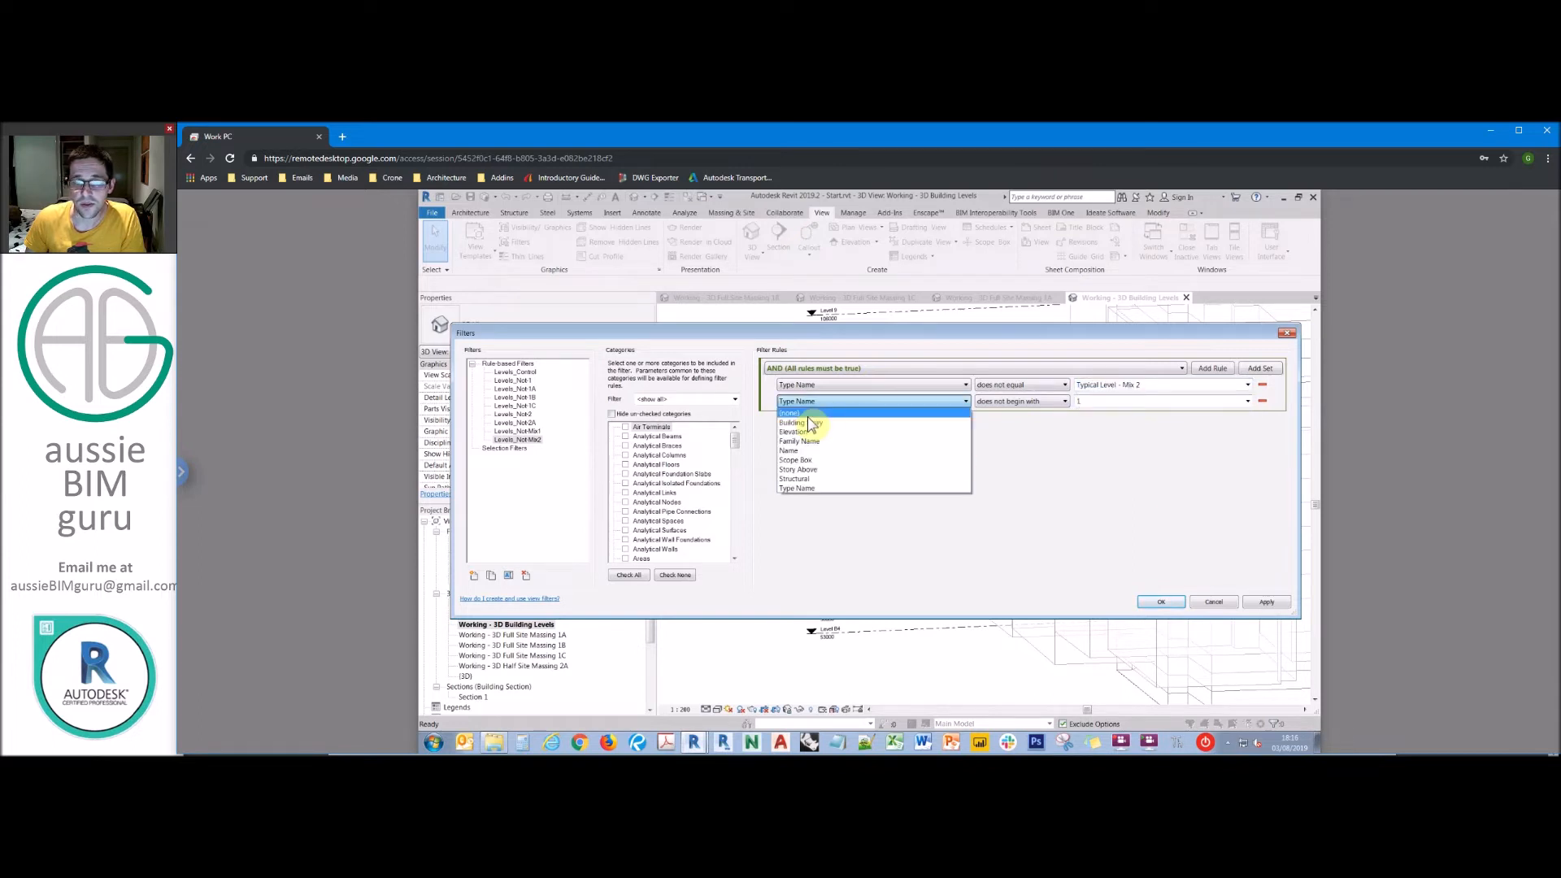
pyautogui.click(807, 413)
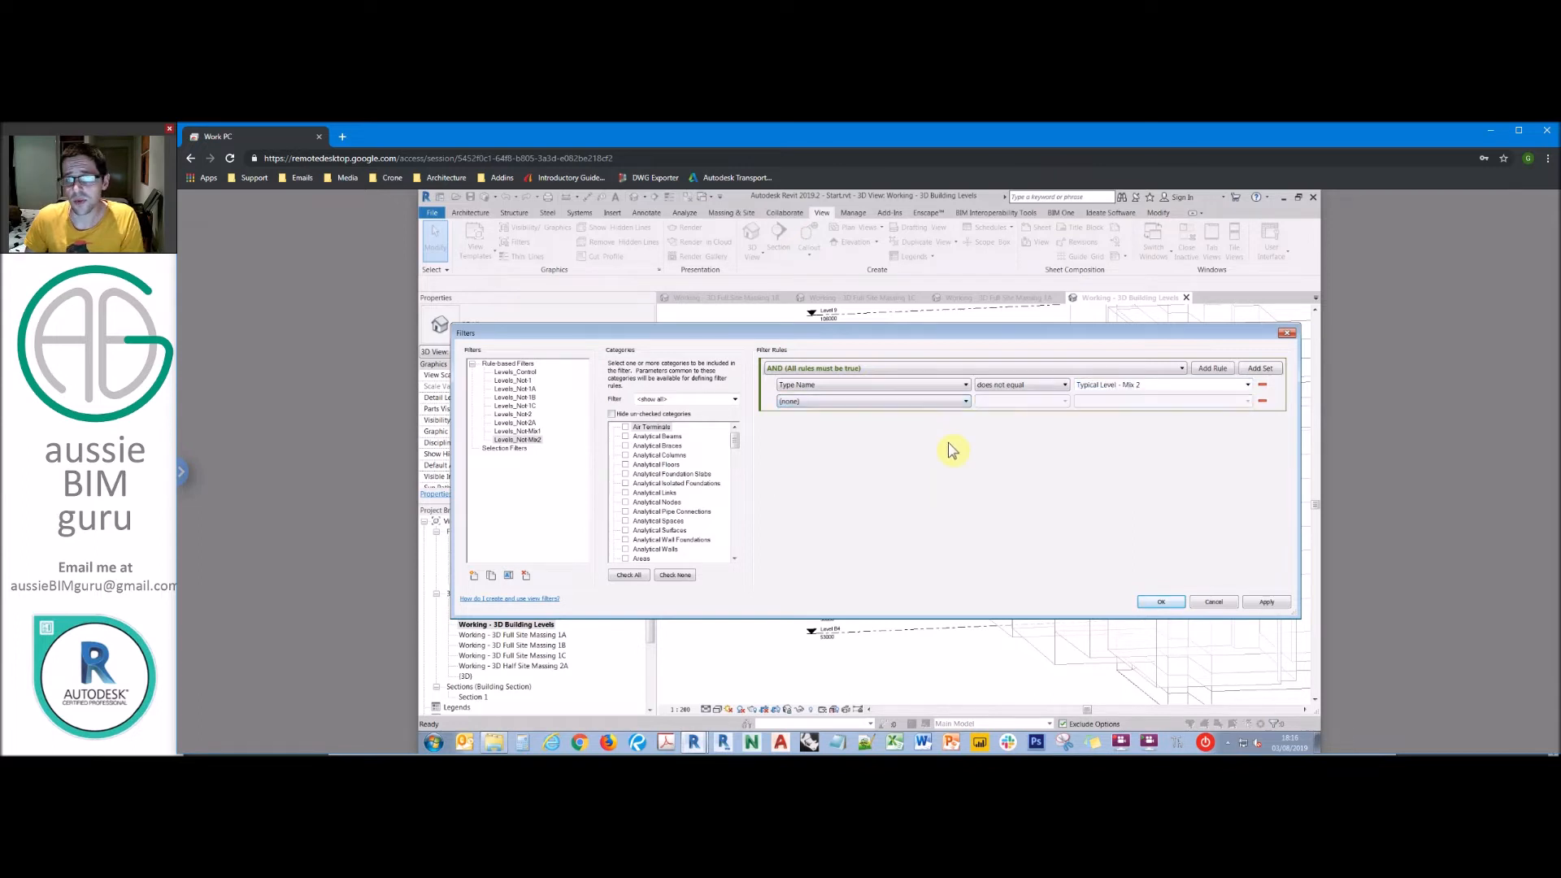
pyautogui.click(1160, 601)
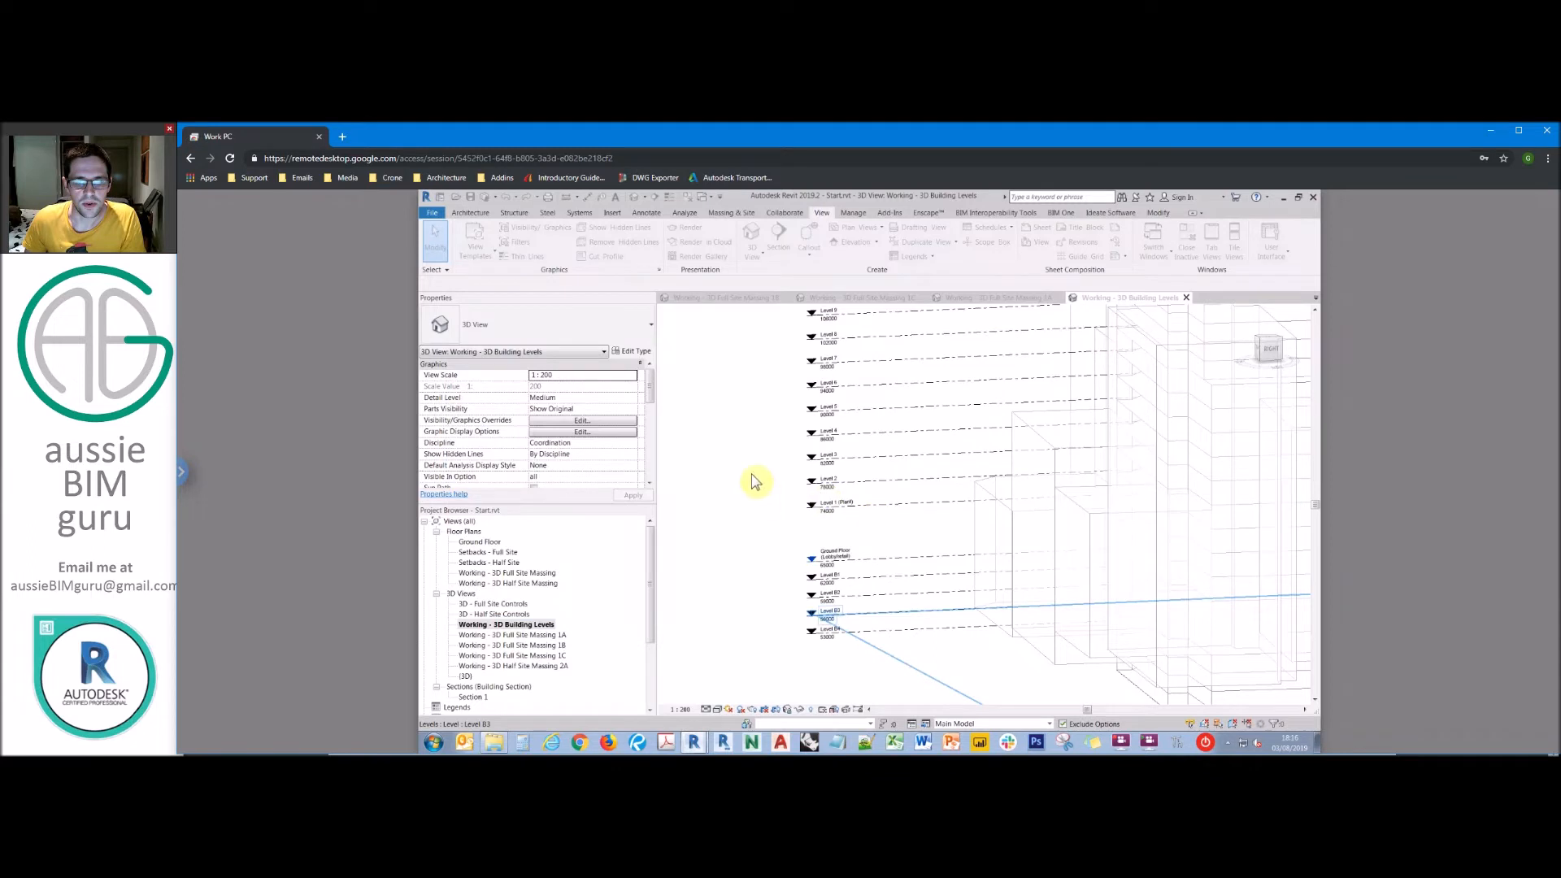
# Step: Replace the Levels_Control filter with Levels_Not-Mix1 in the Building Levels view's graphic overrides and turn its visibility off
pyautogui.press('v')
pyautogui.press('g')
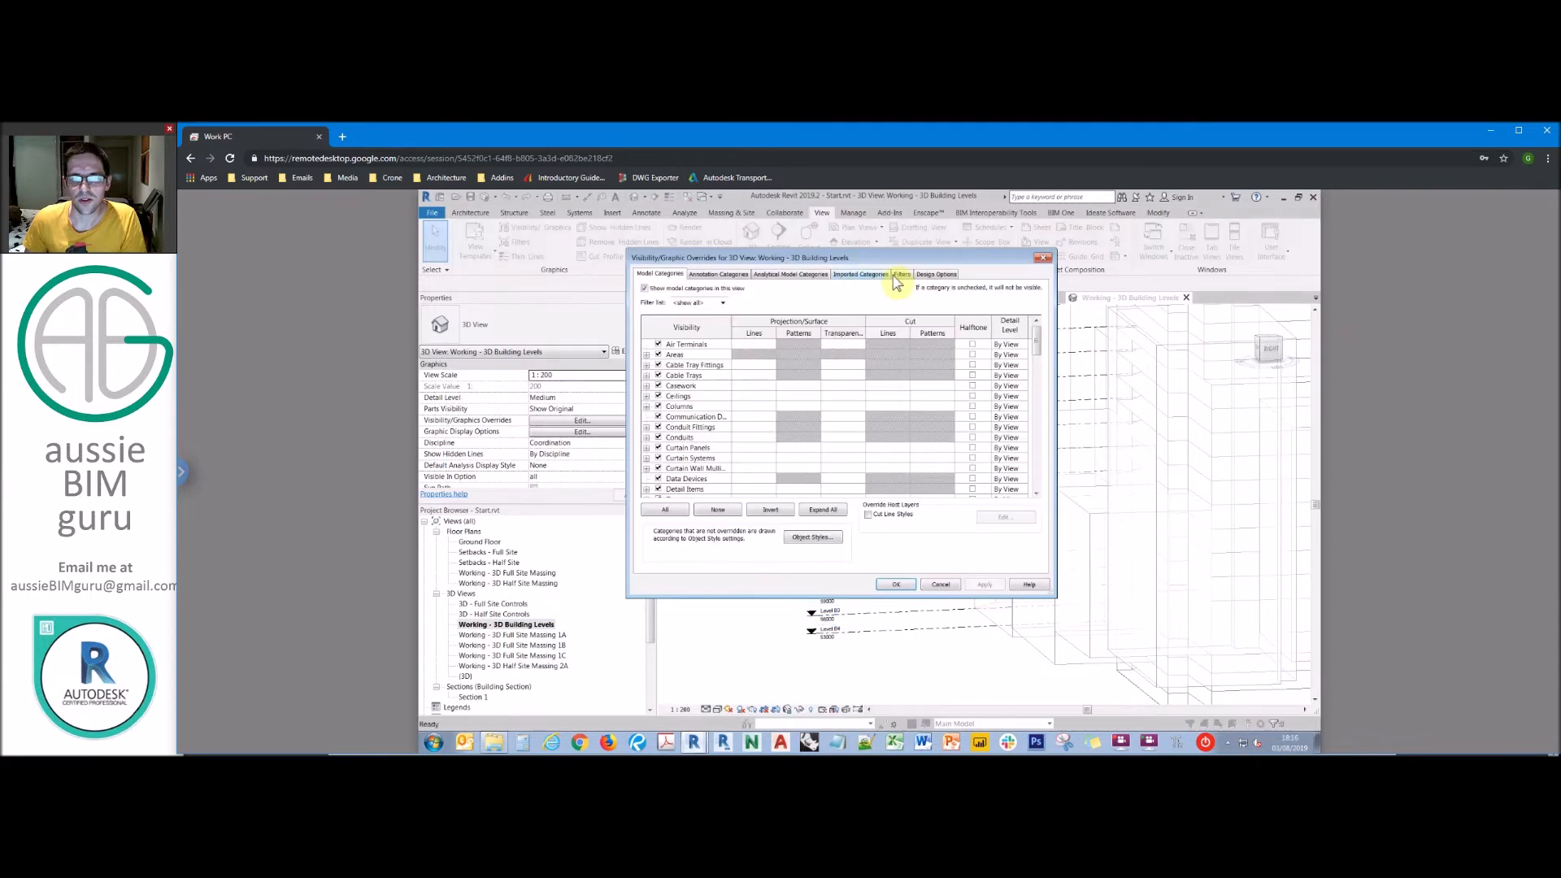
pyautogui.click(903, 275)
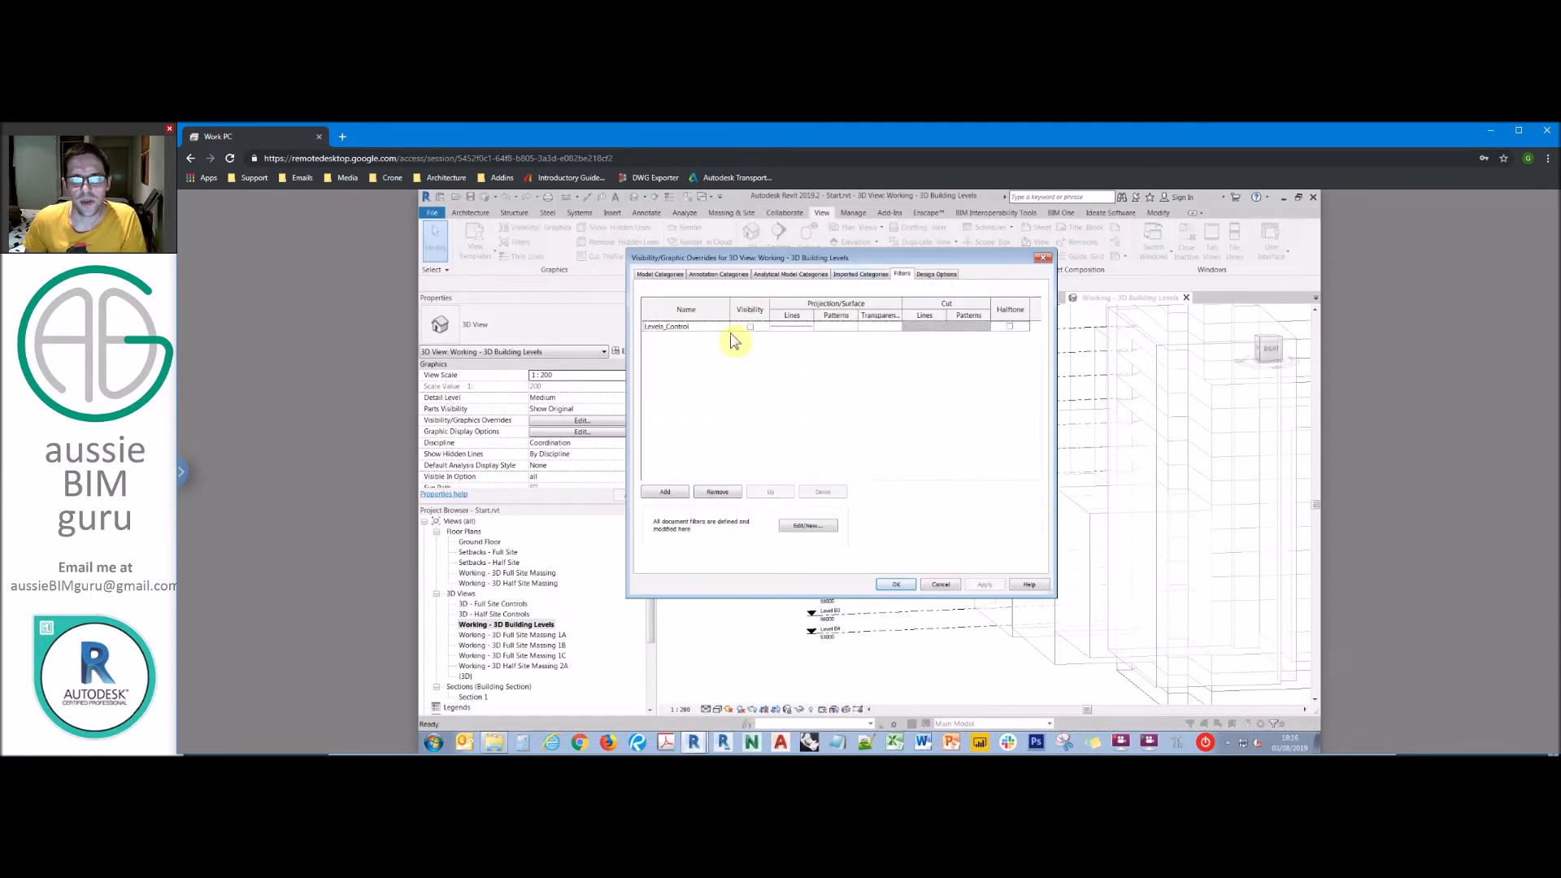
pyautogui.click(665, 491)
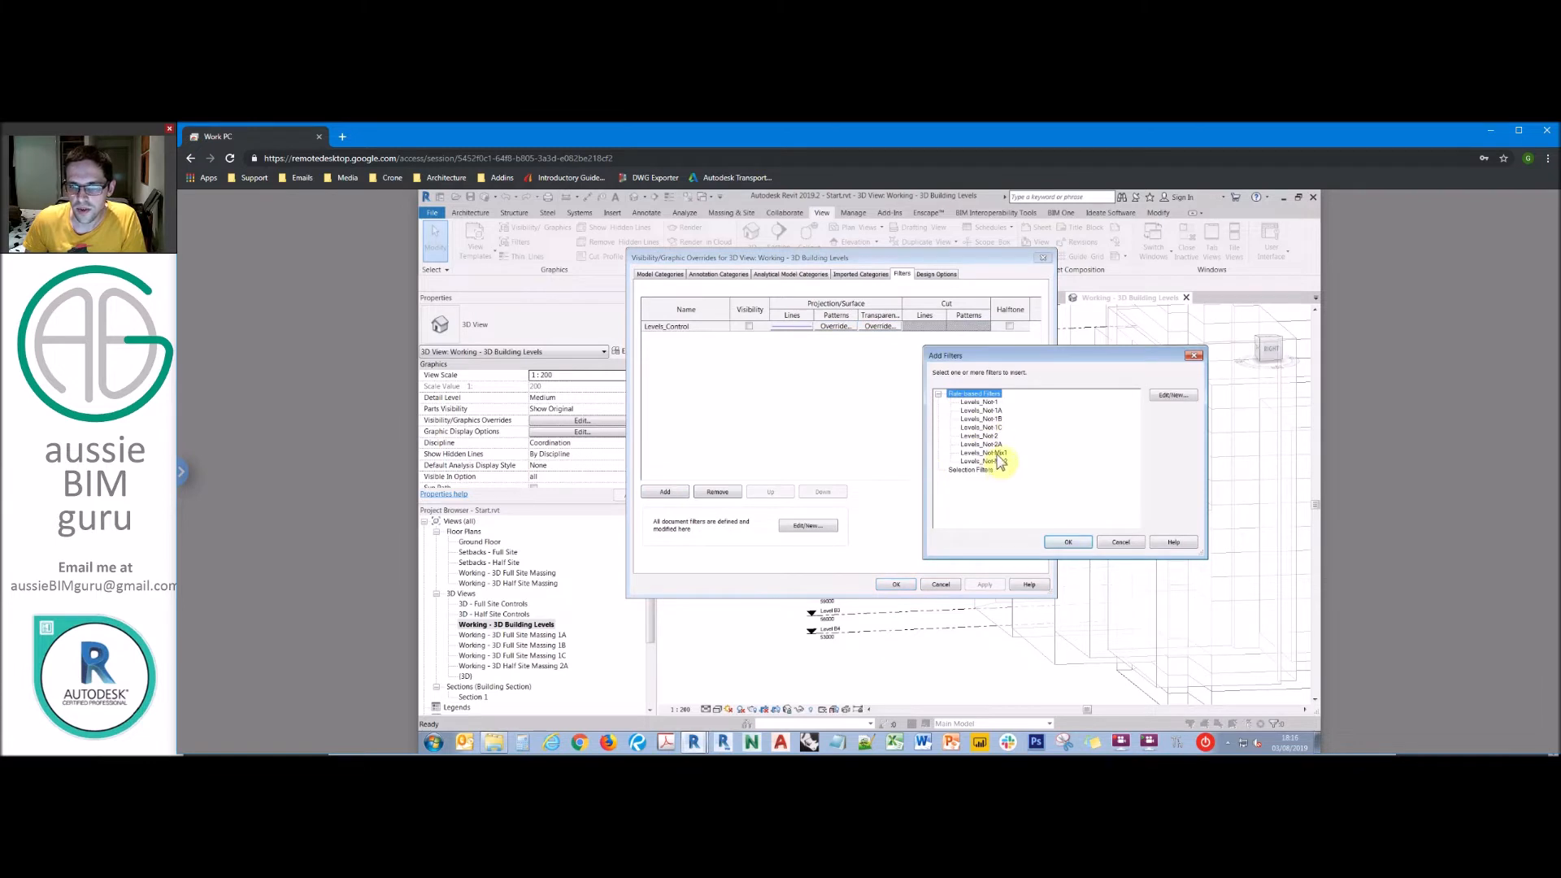
pyautogui.click(991, 453)
pyautogui.click(1067, 541)
pyautogui.click(717, 492)
pyautogui.click(749, 326)
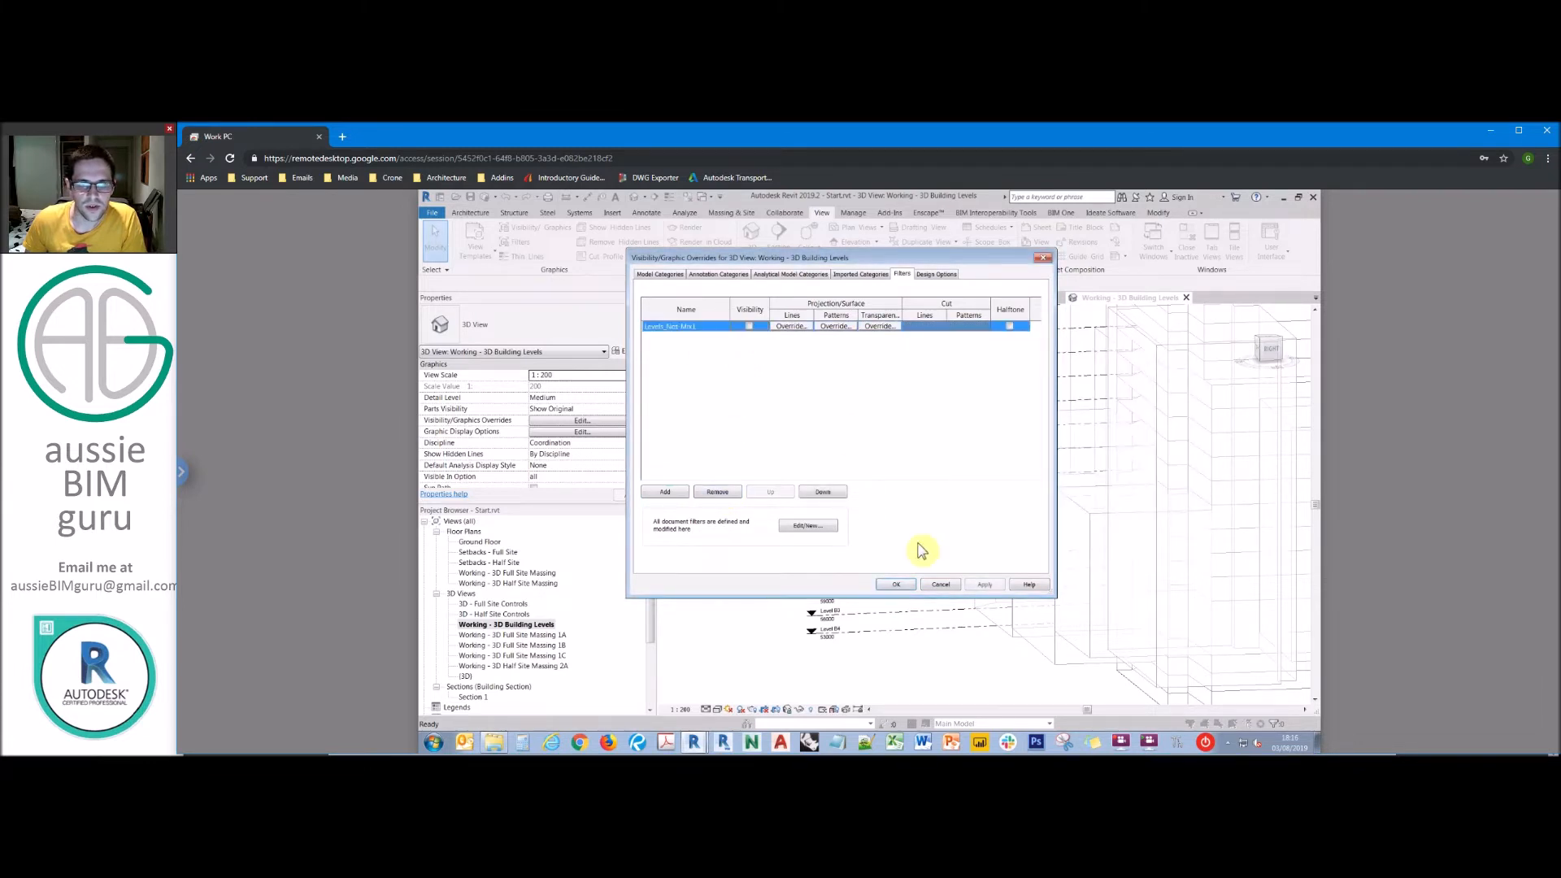
pyautogui.click(898, 585)
pyautogui.keyDown('shift'); pyautogui.moveTo(860, 507); pyautogui.dragTo(776, 394, button='middle'); pyautogui.keyUp('shift')
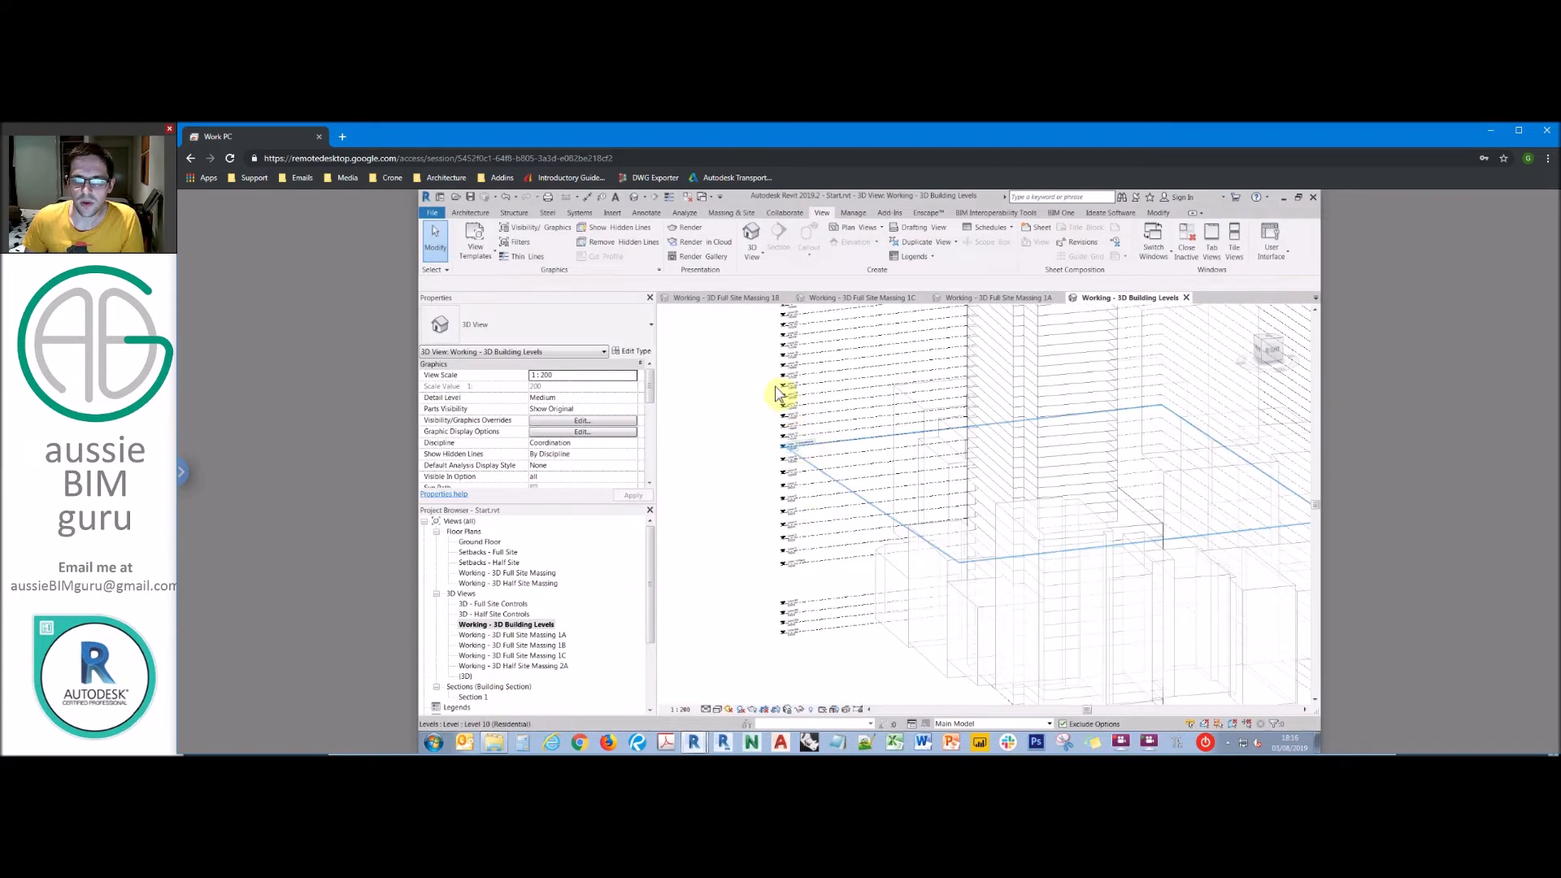
pyautogui.scroll(4, 779, 396)
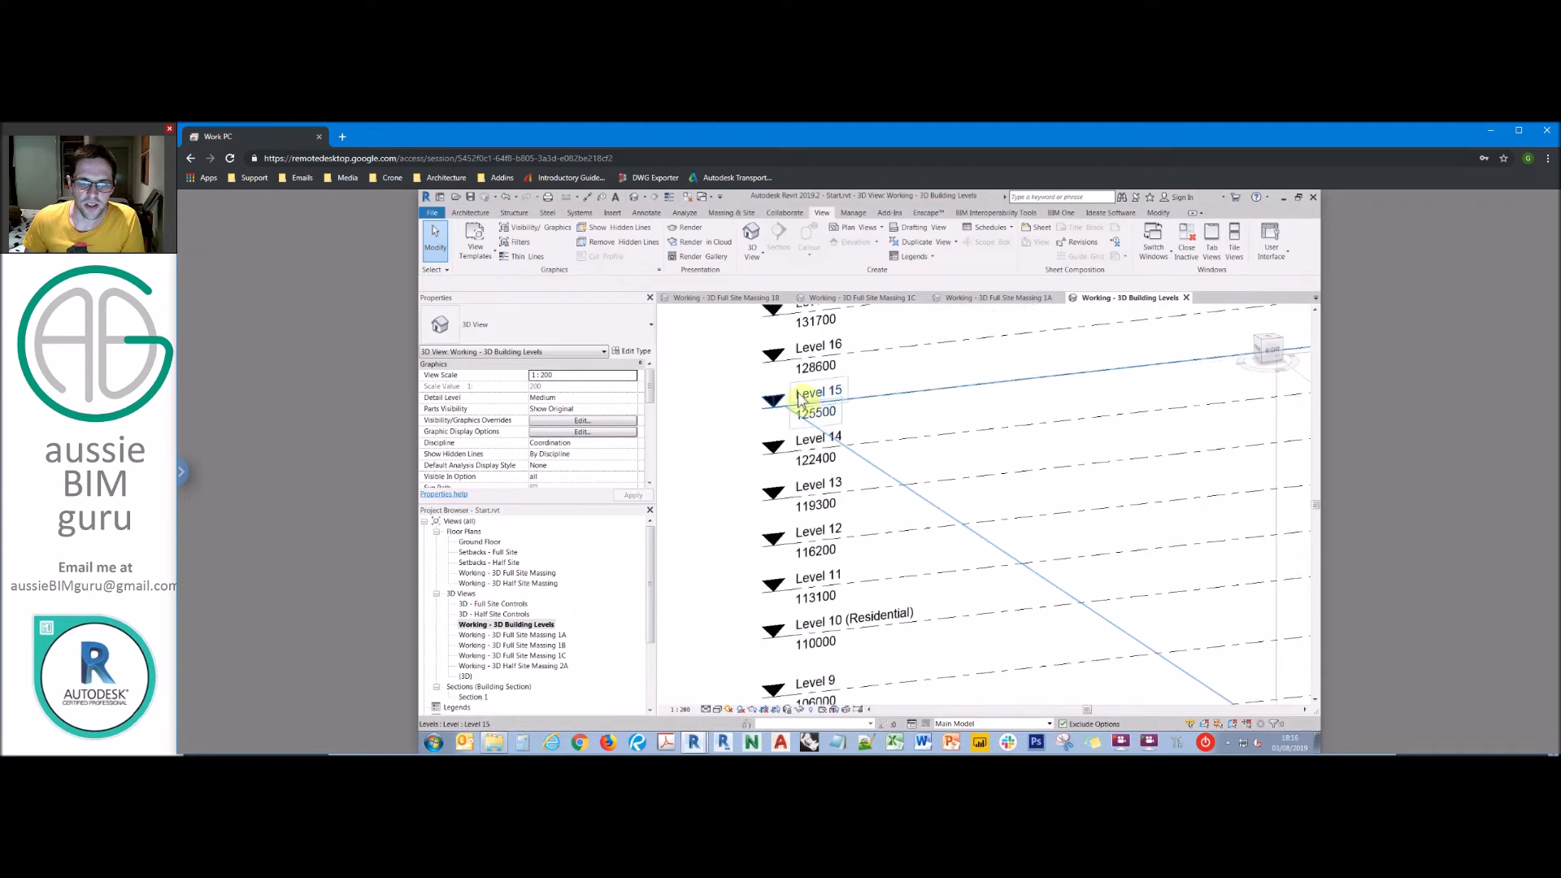
pyautogui.scroll(1, 800, 401)
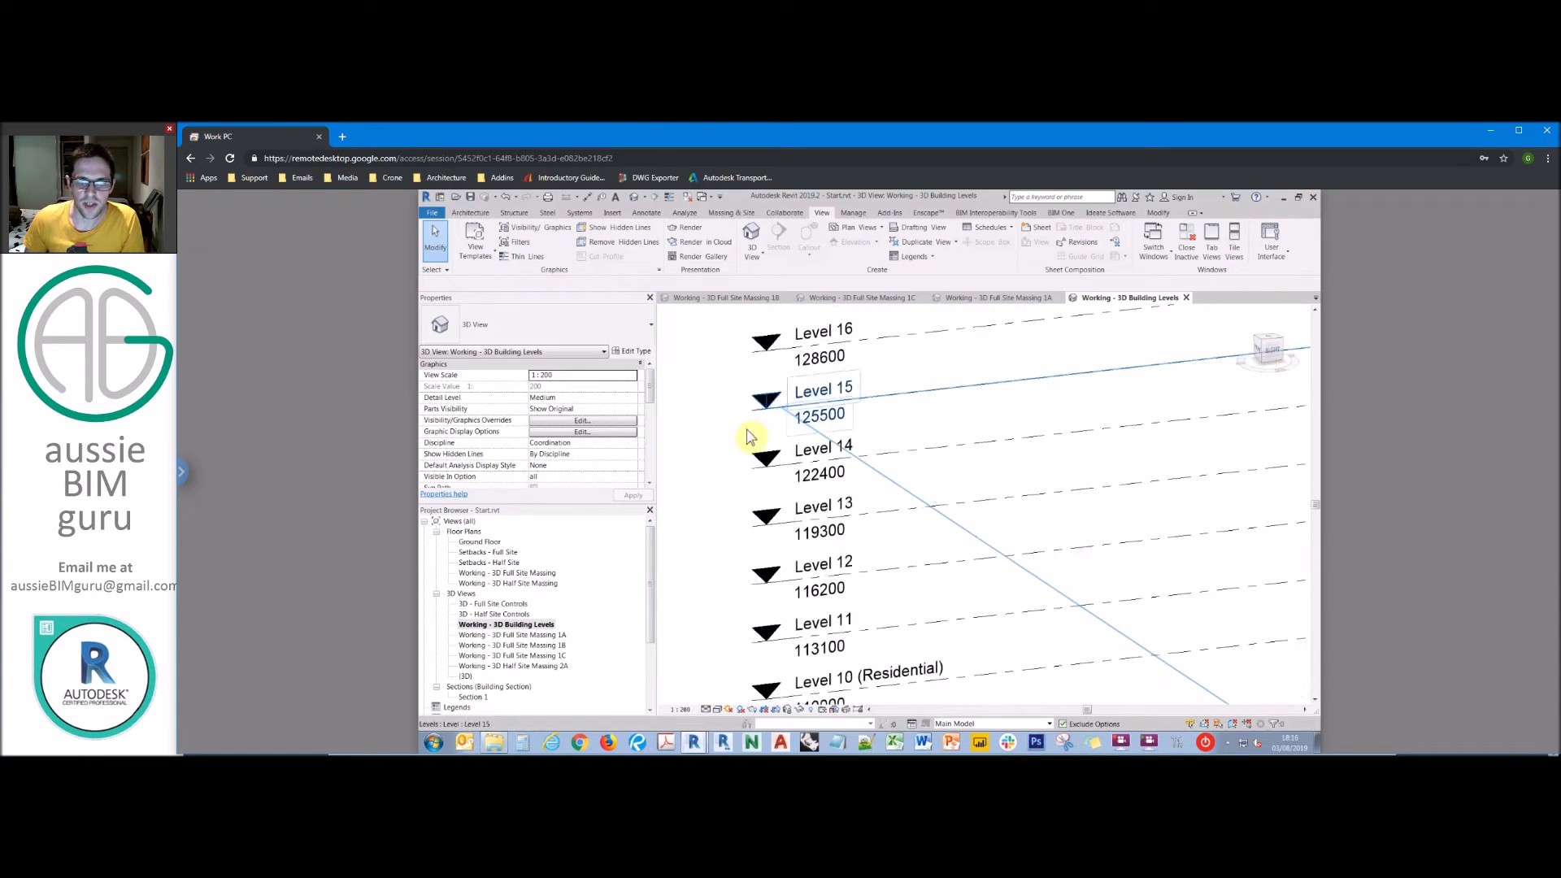
# Step: Switch to Dynamo and examine the Change name graph from its Categories node through to the Element.SetParameterByName node
pyautogui.click(699, 743)
pyautogui.click(696, 720)
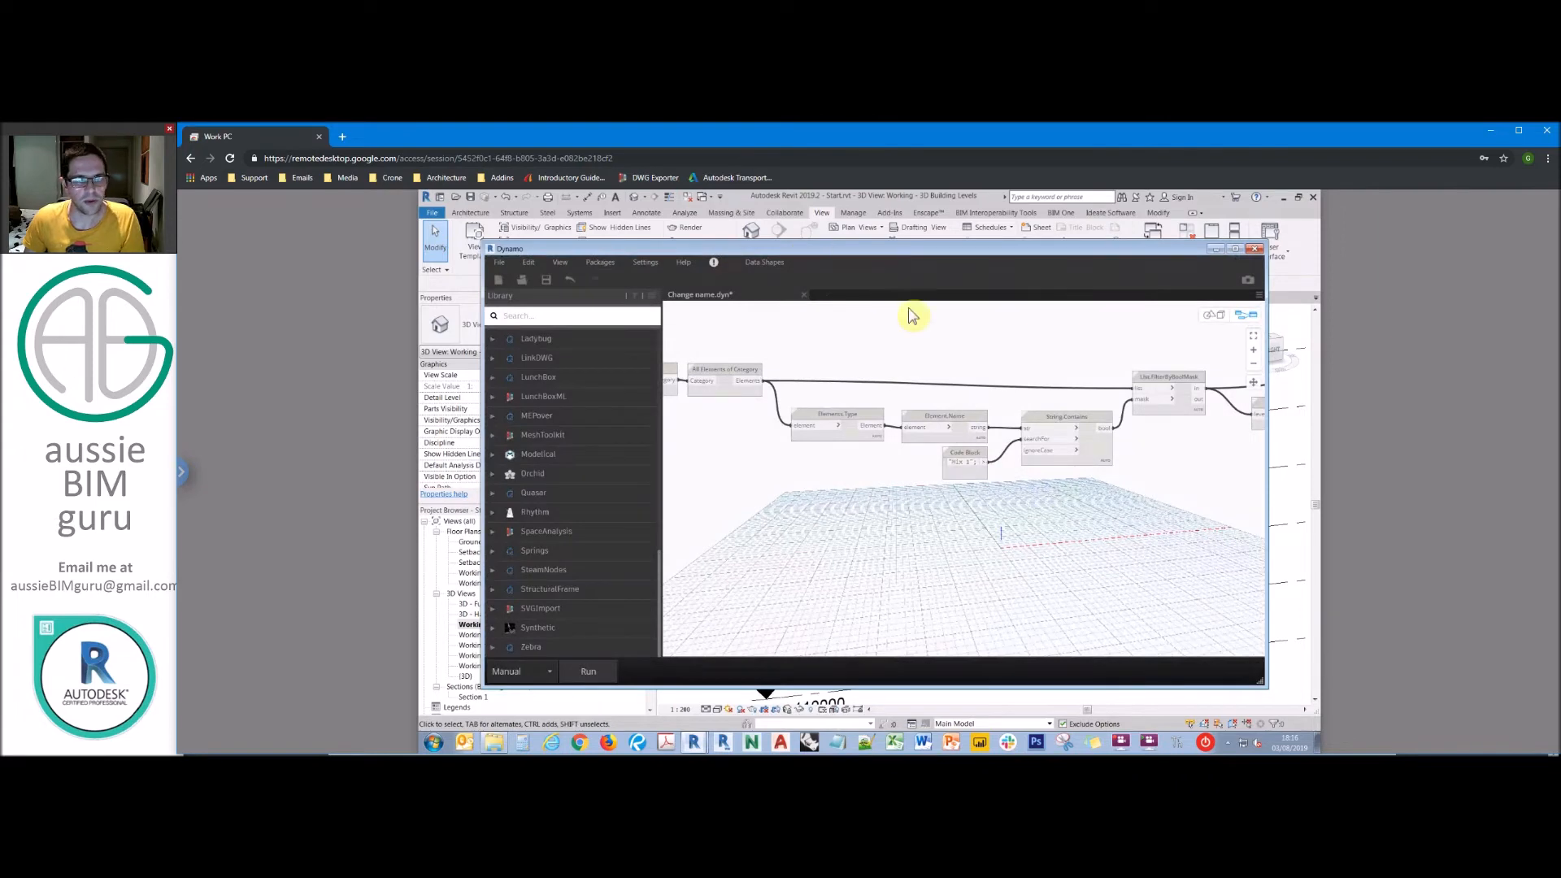
pyautogui.moveTo(762, 410); pyautogui.dragTo(1039, 460, button='middle')
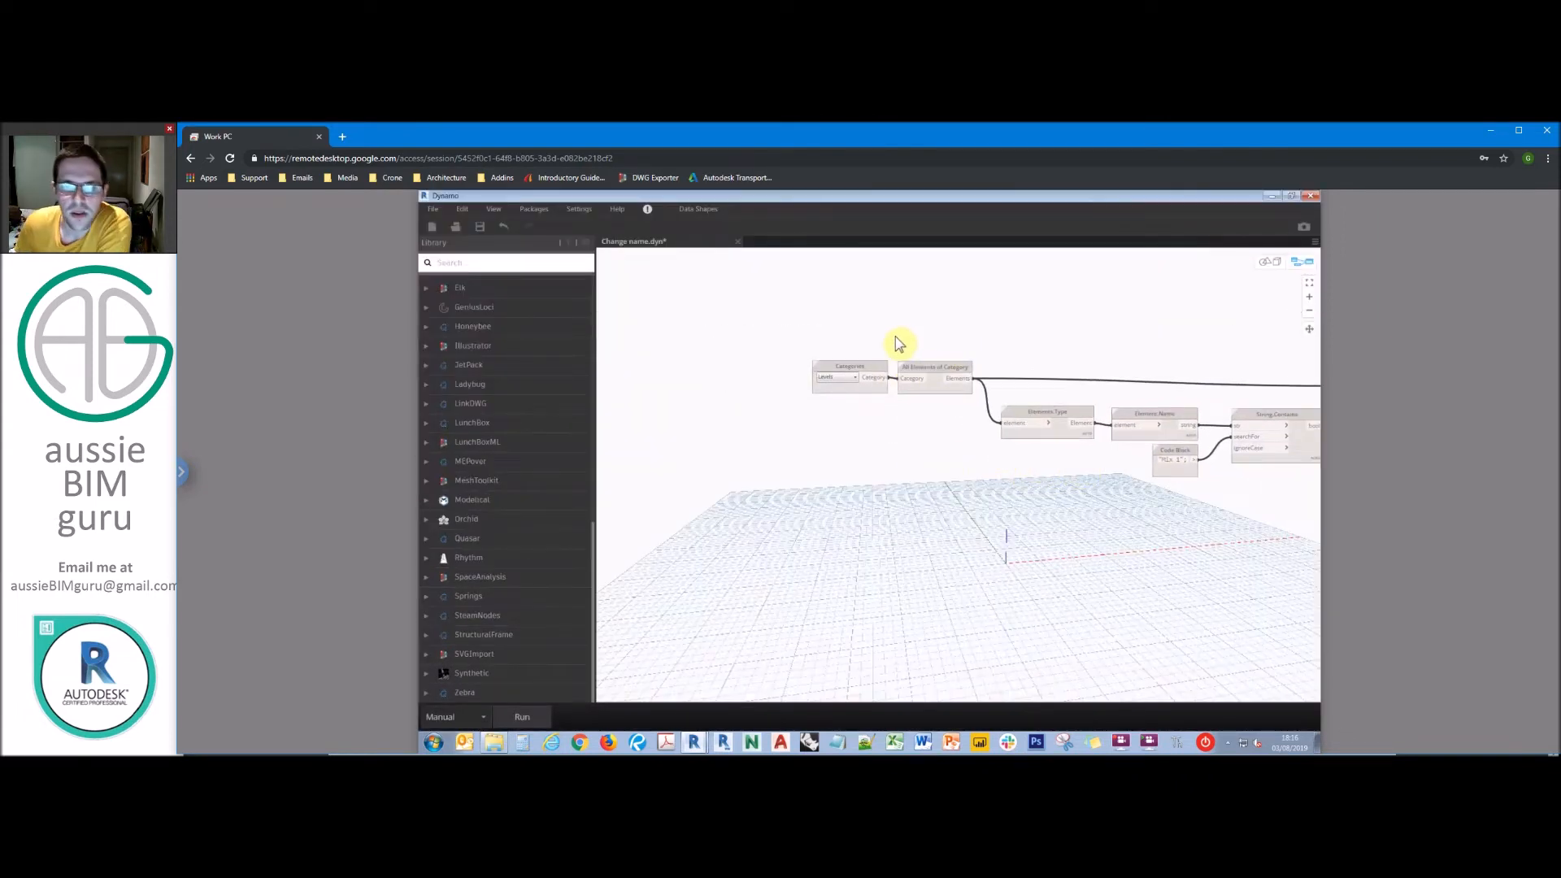
pyautogui.scroll(3, 910, 340)
pyautogui.moveTo(1000, 338); pyautogui.dragTo(720, 327, button='middle')
pyautogui.moveTo(1218, 452); pyautogui.dragTo(1026, 452, button='middle')
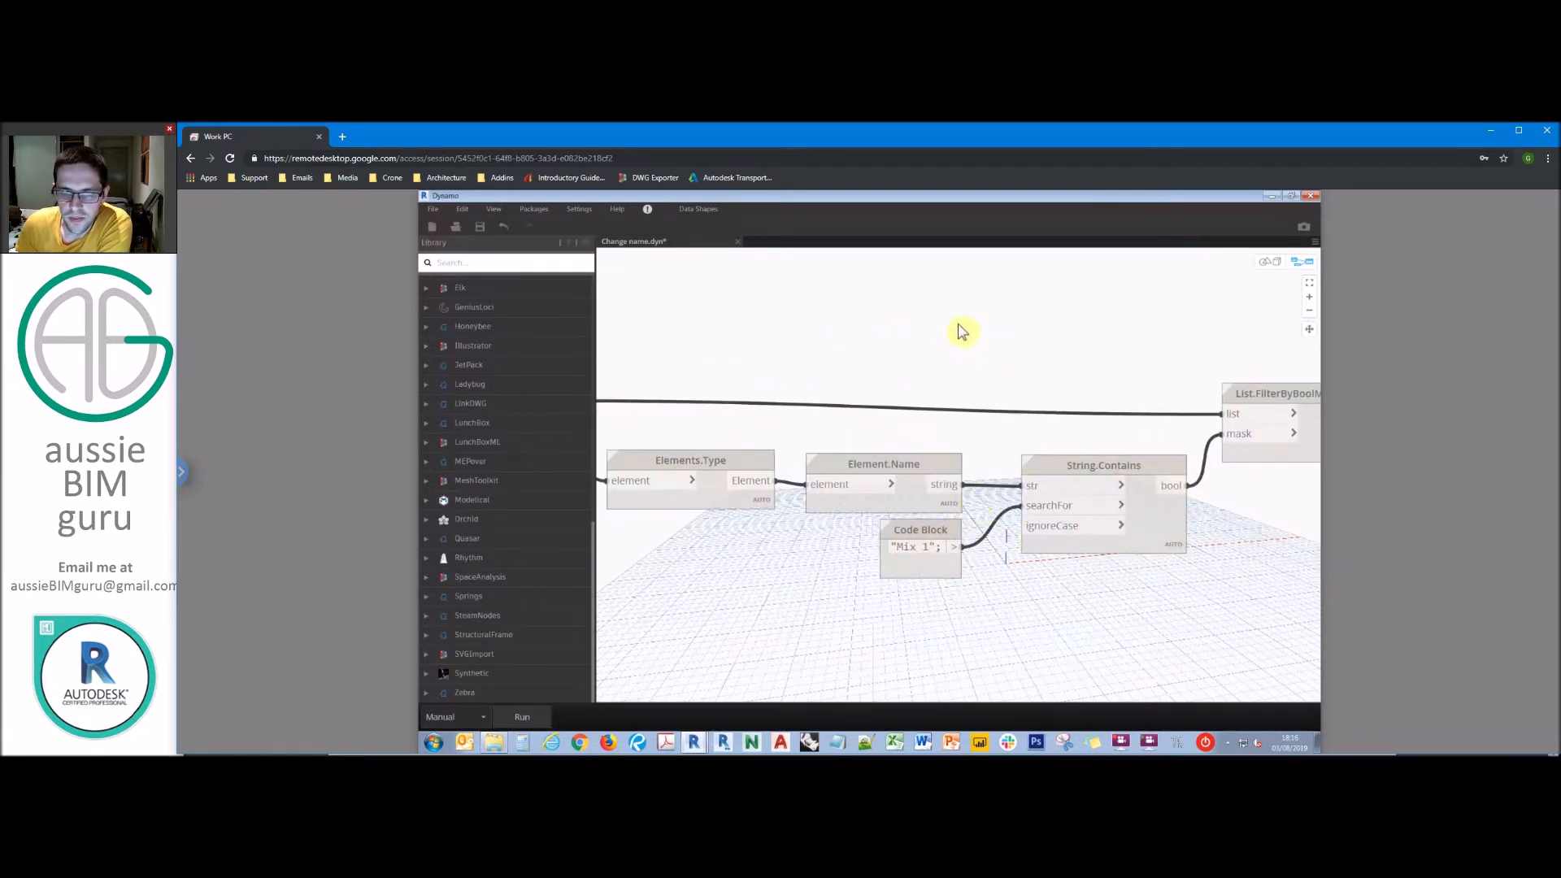
pyautogui.moveTo(959, 331); pyautogui.dragTo(864, 324, button='middle')
pyautogui.moveTo(979, 379); pyautogui.dragTo(815, 358, button='middle')
pyautogui.moveTo(1056, 368); pyautogui.dragTo(843, 331, button='middle')
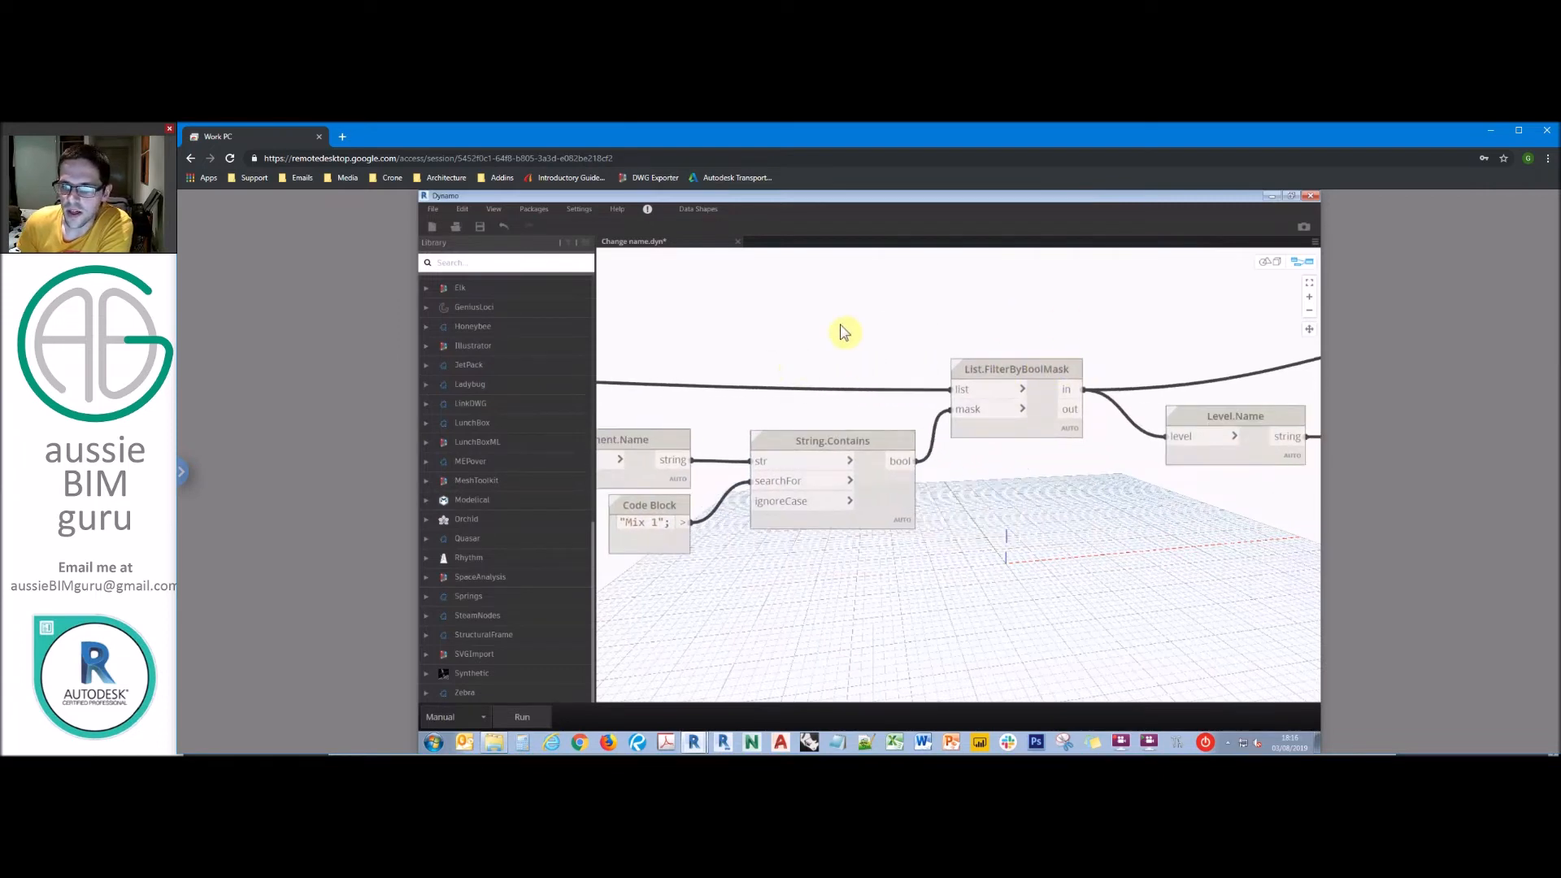
pyautogui.moveTo(935, 372); pyautogui.dragTo(793, 361, button='middle')
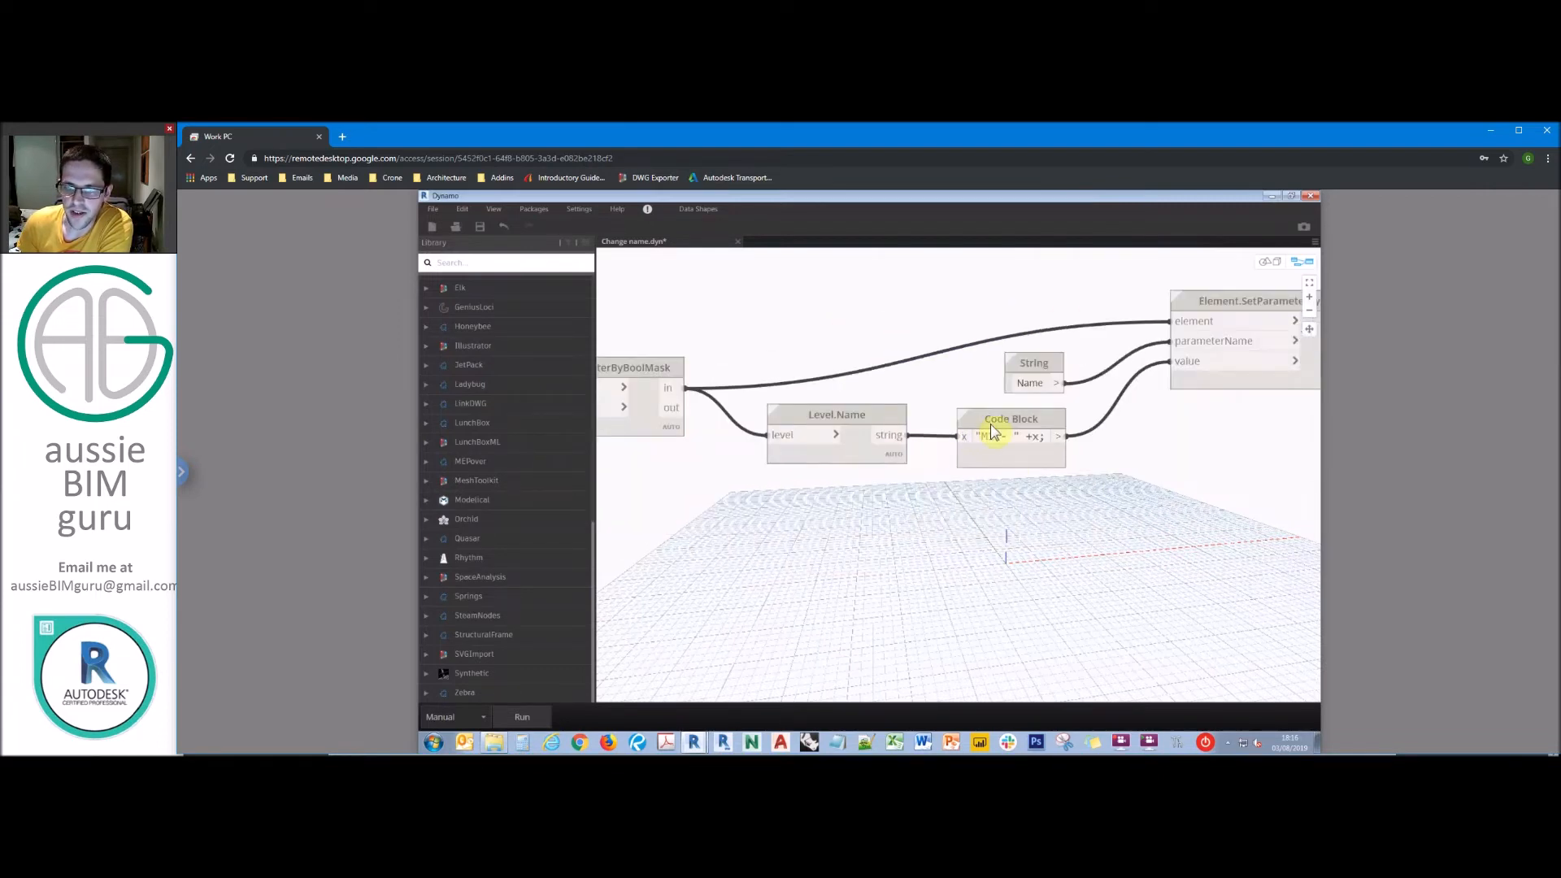
pyautogui.moveTo(1125, 401); pyautogui.dragTo(941, 408, button='middle')
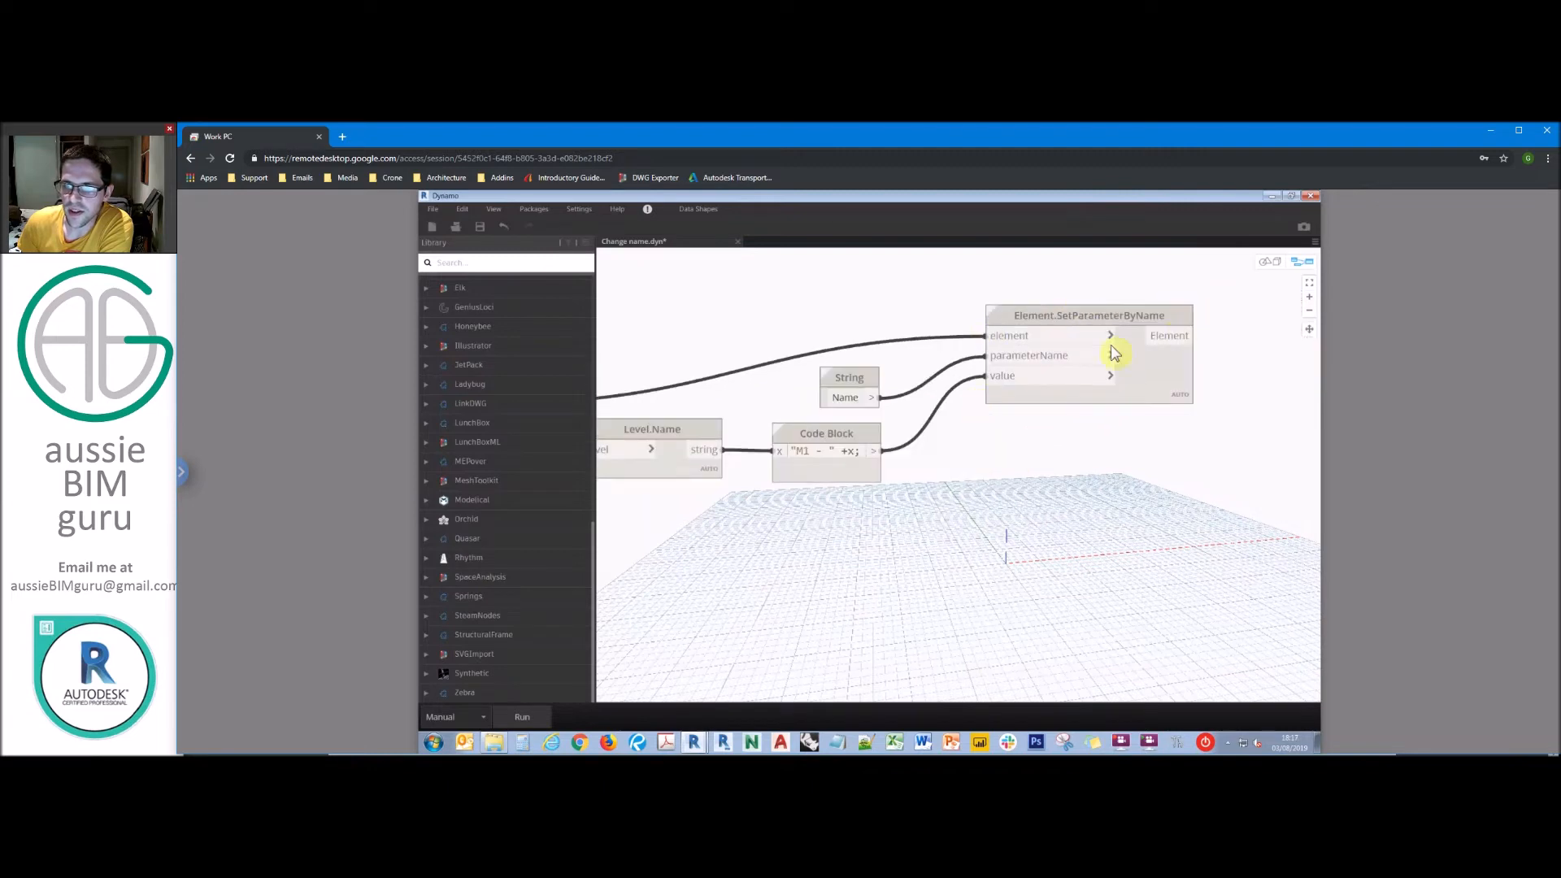
# Step: Run the Change name graph to prefix the Mix 1 level names with "M1 - ", and return to the Revit model
pyautogui.click(1292, 199)
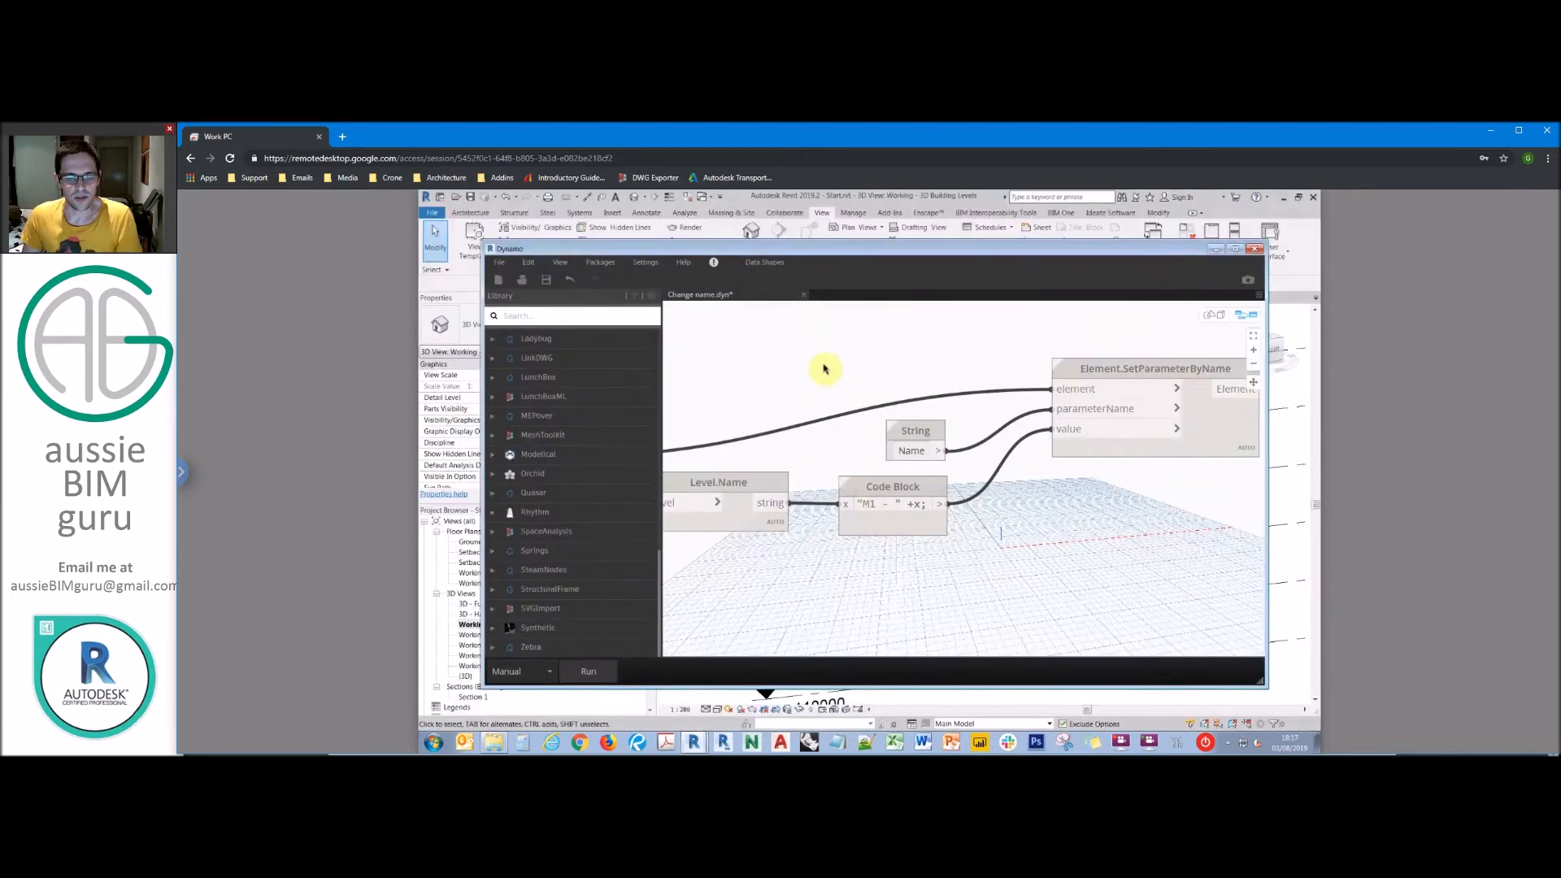
pyautogui.click(589, 671)
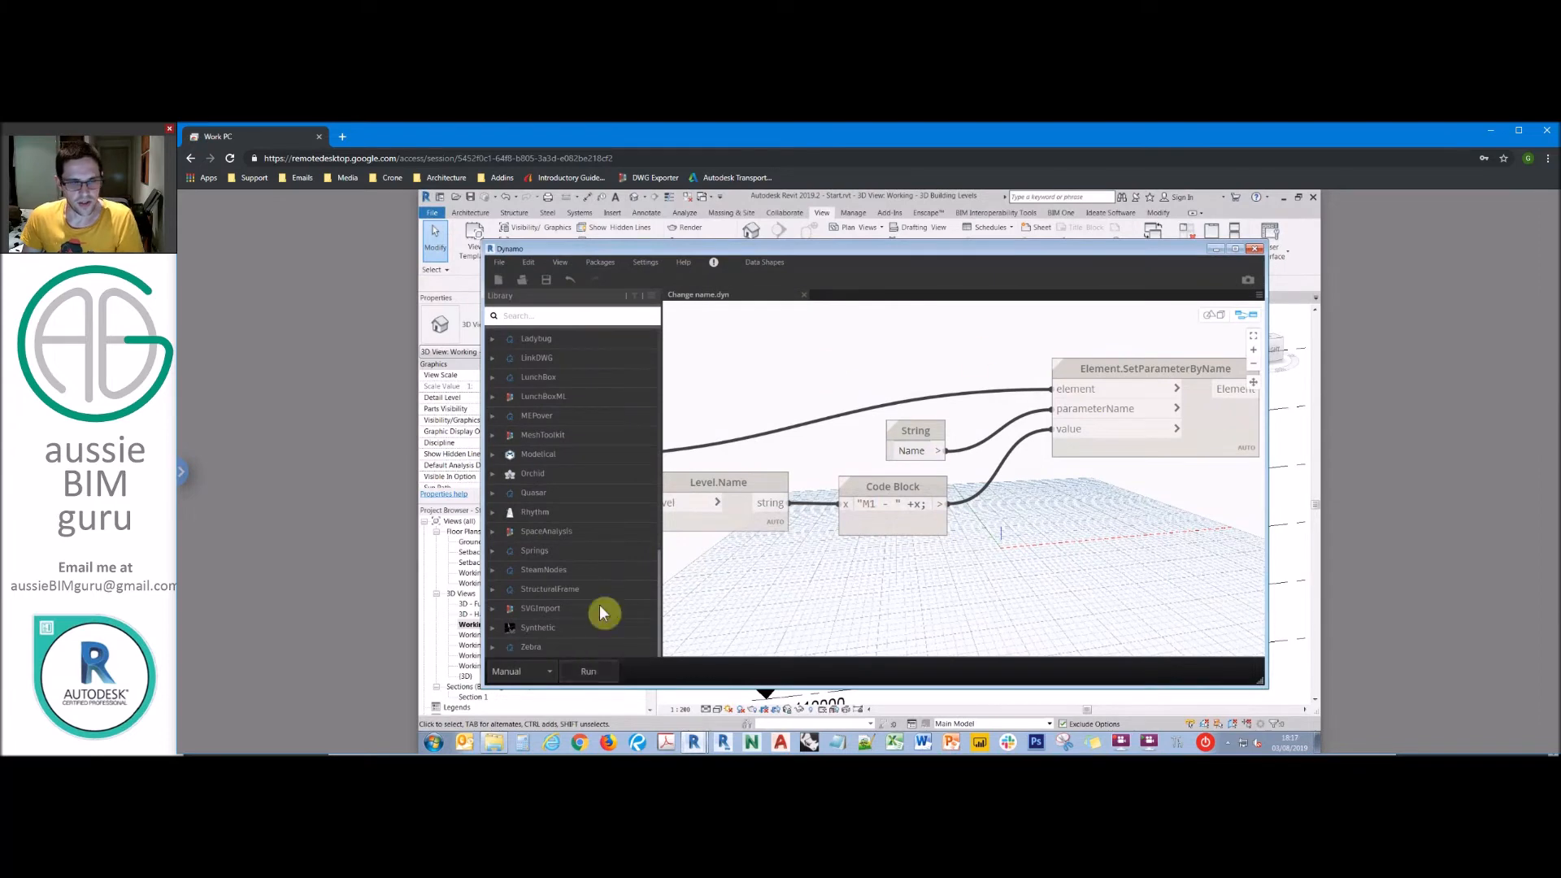
pyautogui.click(1216, 252)
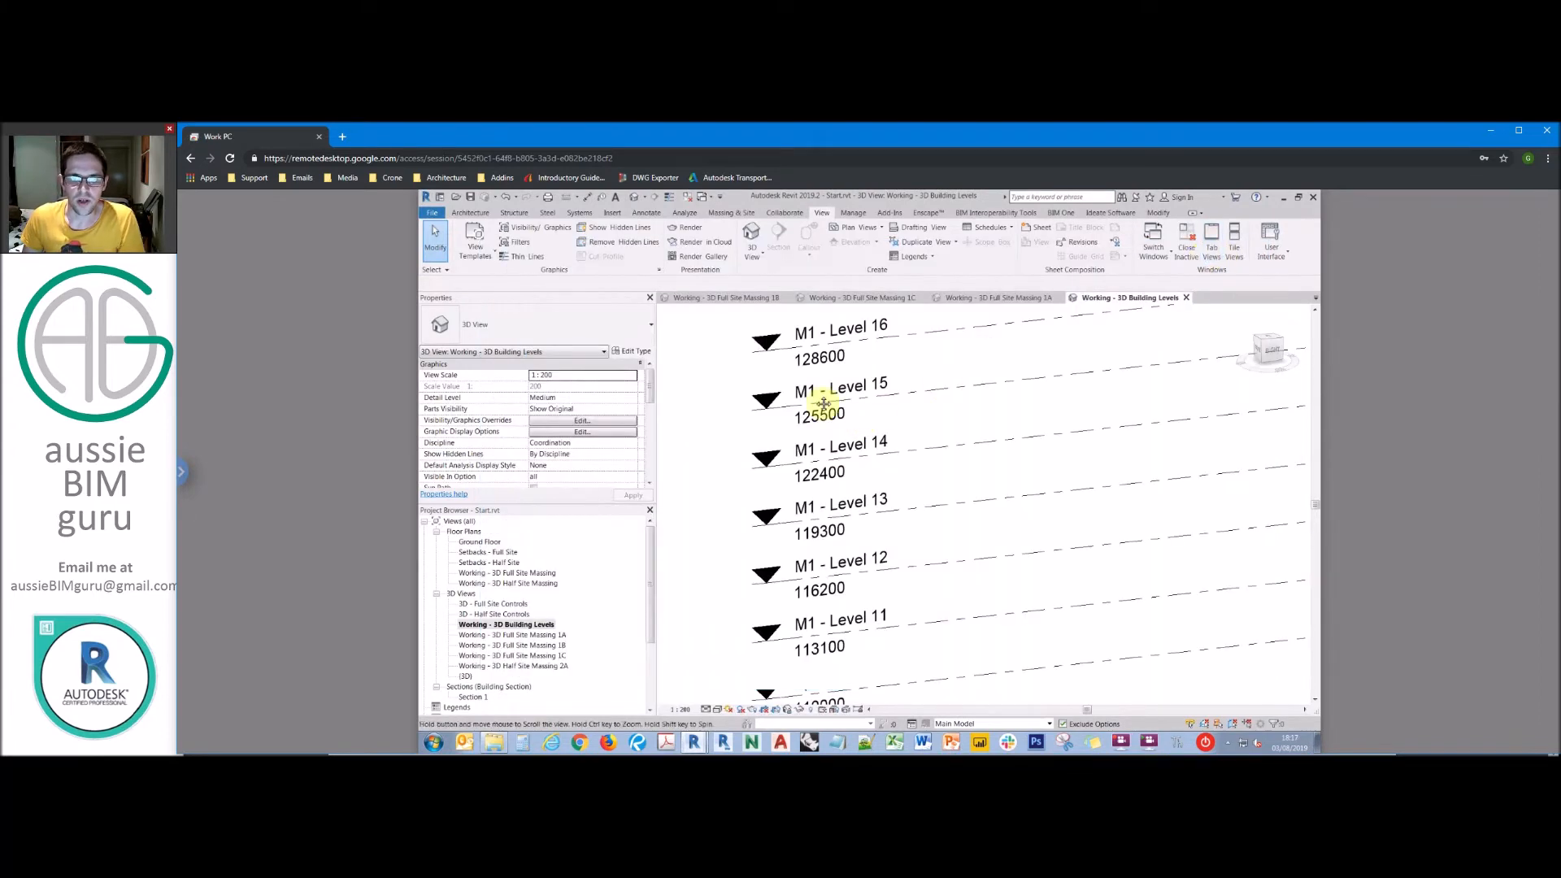
pyautogui.moveTo(921, 377); pyautogui.dragTo(877, 482, button='middle')
pyautogui.scroll(-8, 875, 480)
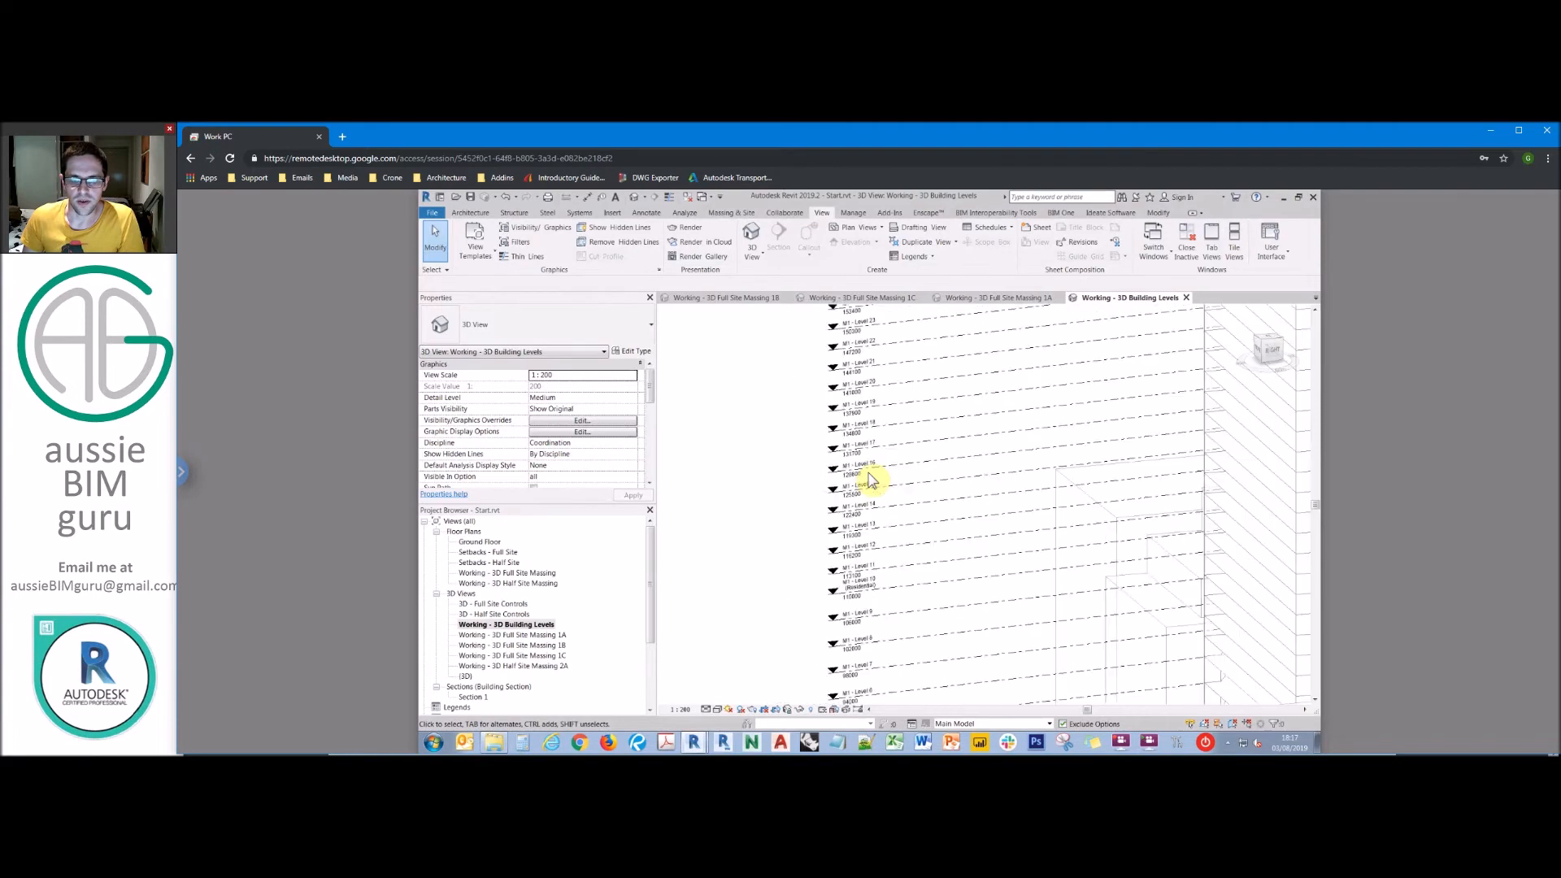
pyautogui.scroll(-4, 862, 463)
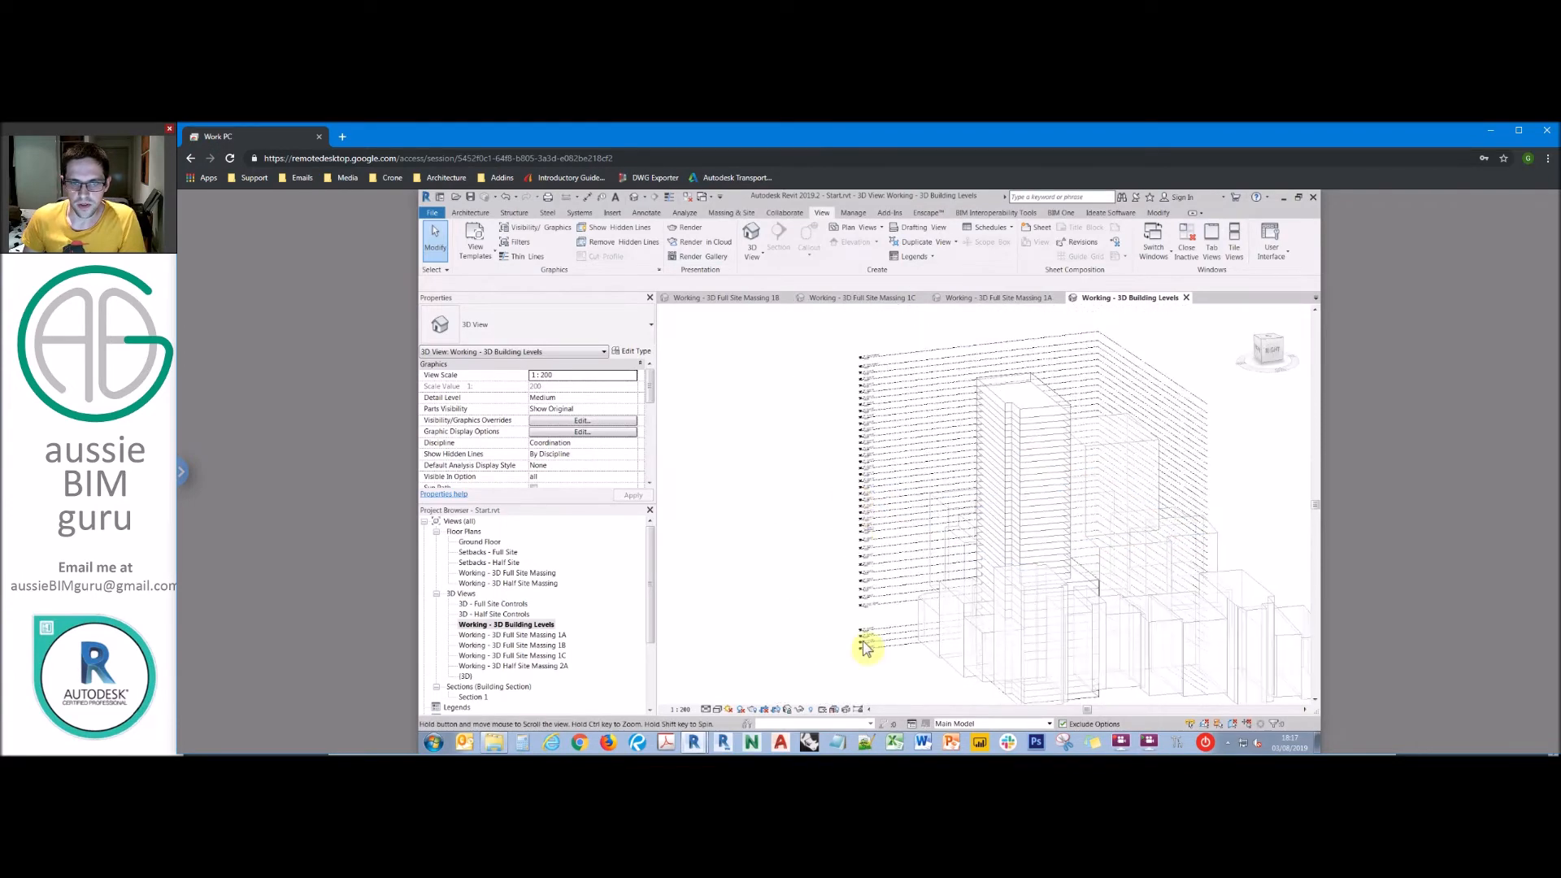
pyautogui.moveTo(893, 692); pyautogui.dragTo(841, 359)
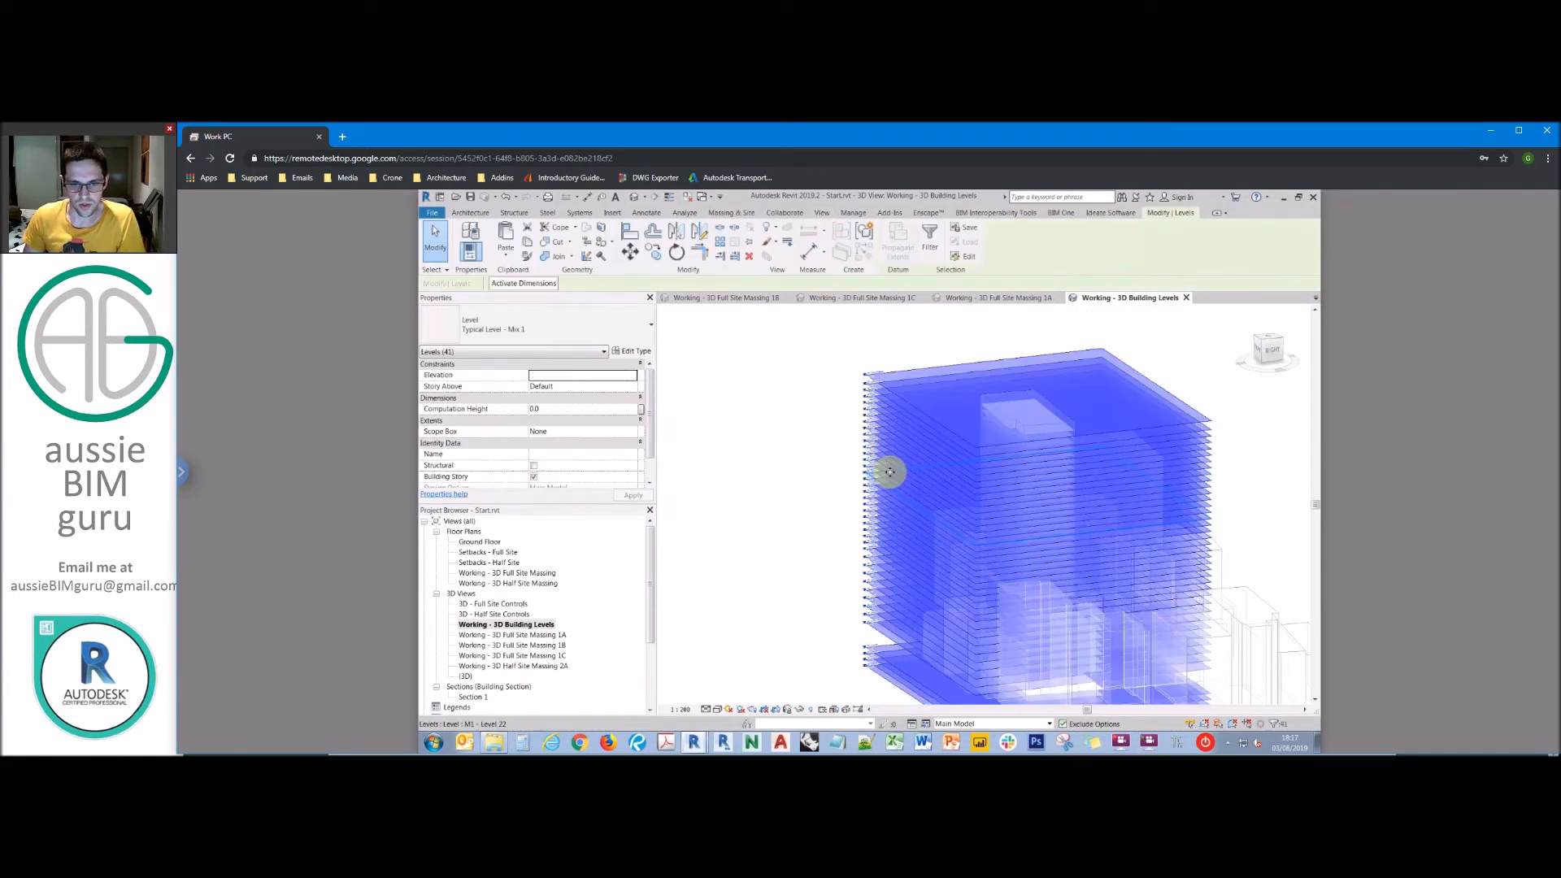
pyautogui.click(516, 257)
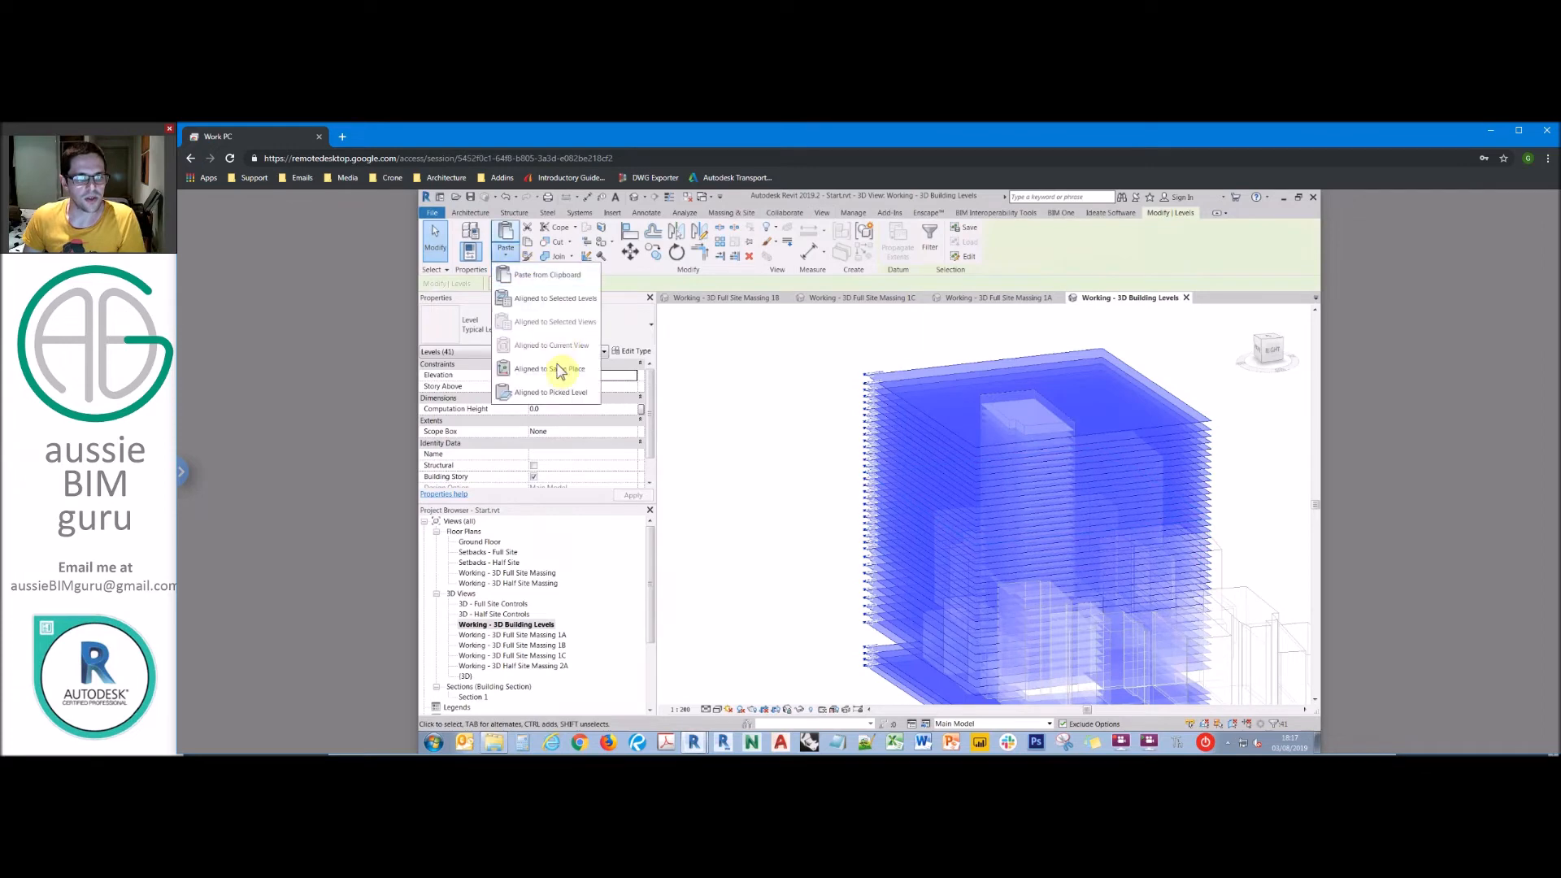
pyautogui.click(829, 367)
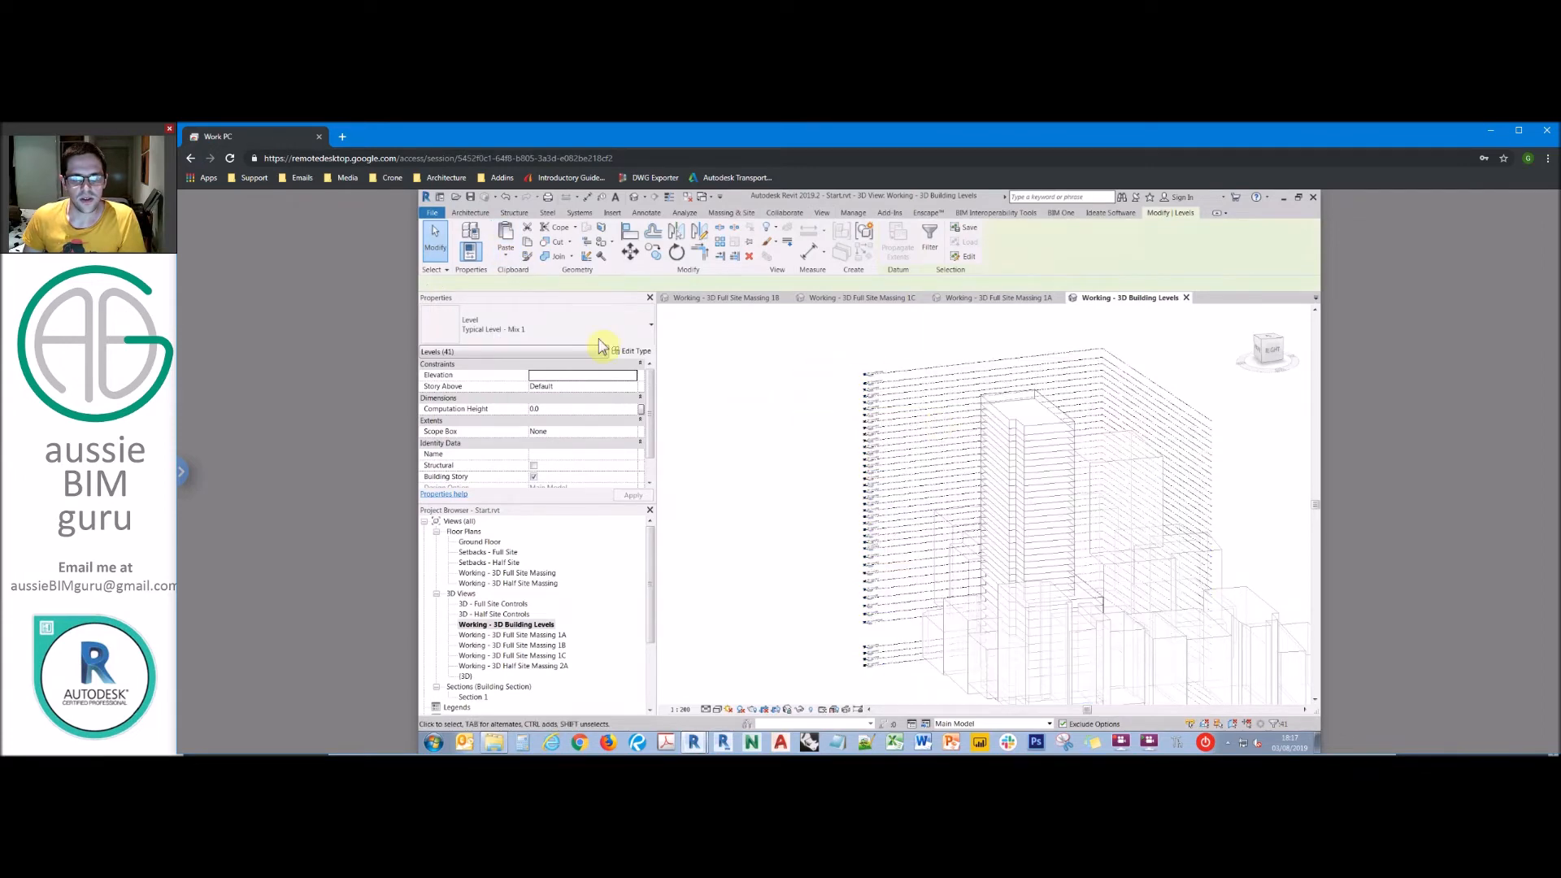
pyautogui.click(694, 443)
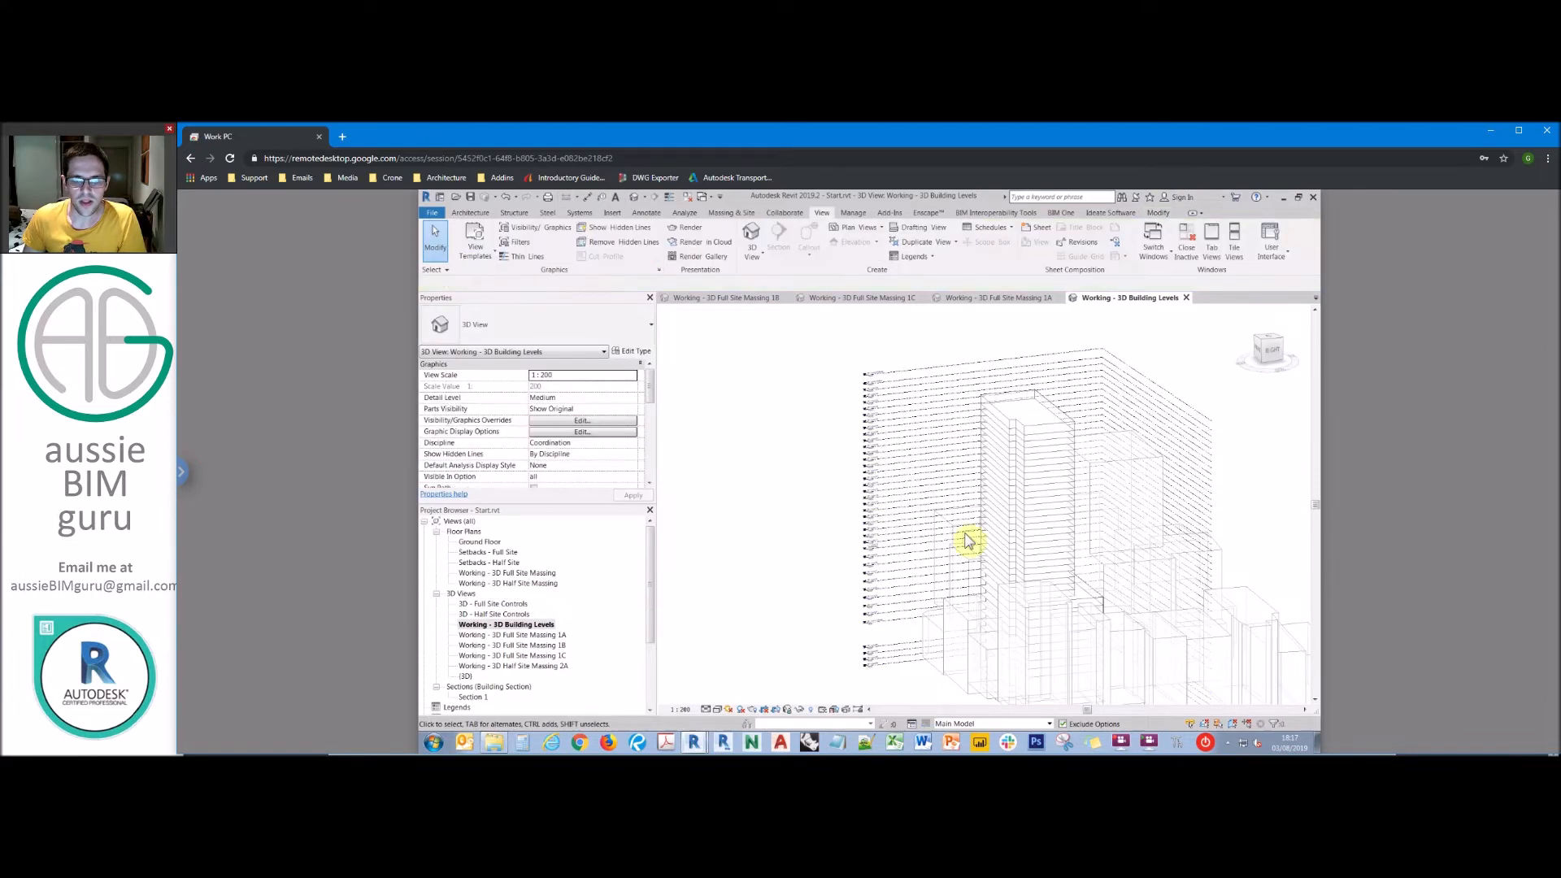
# Step: Duplicate the Working - 3D Building Levels view
pyautogui.rightClick(535, 624)
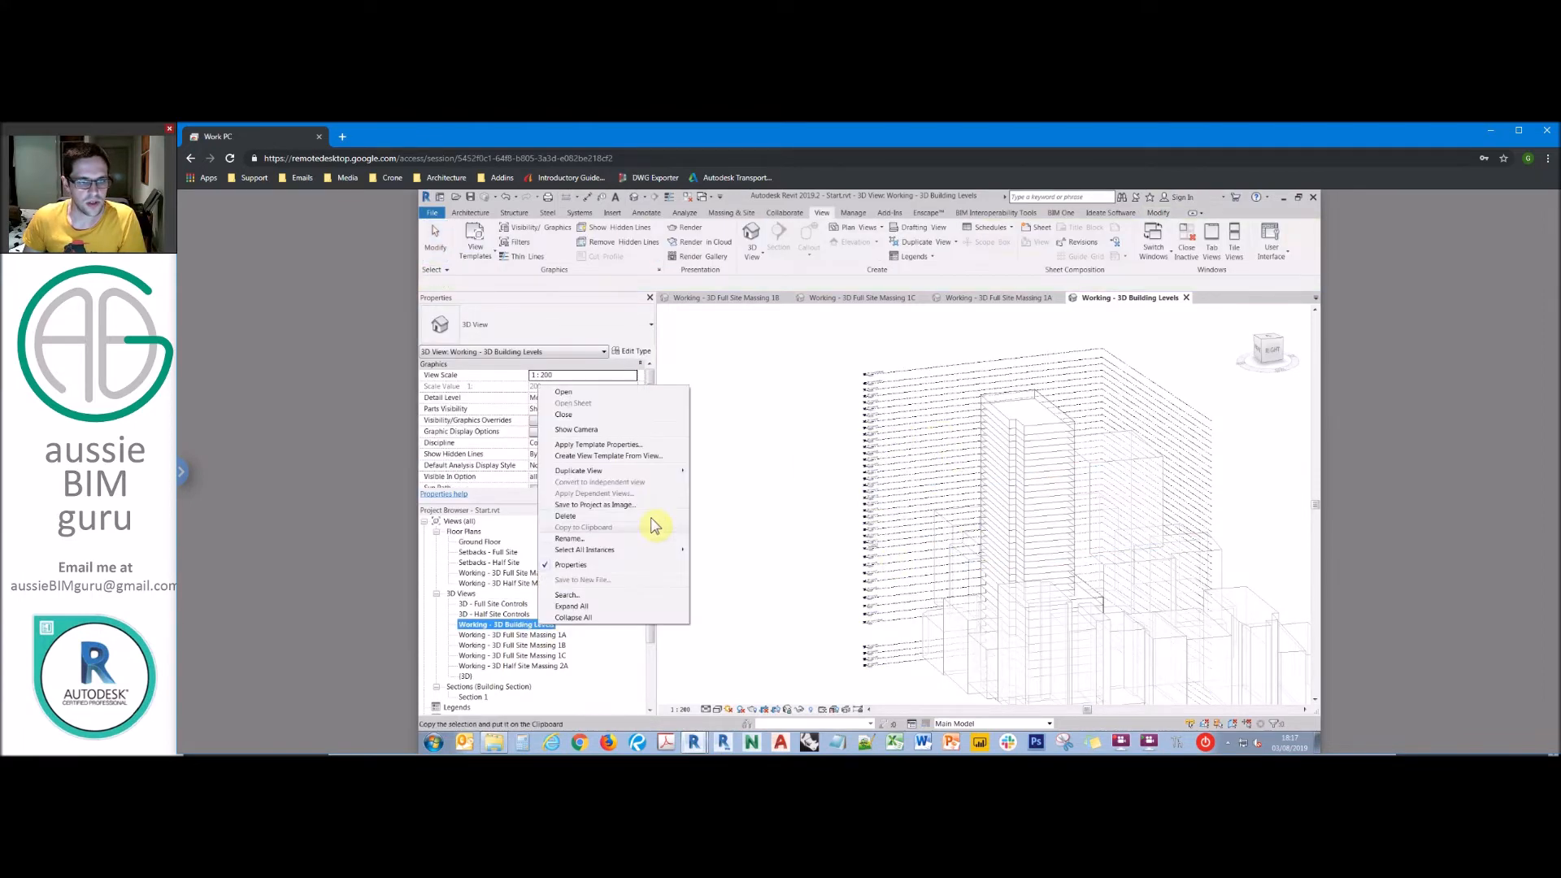
pyautogui.moveTo(671, 471)
pyautogui.click(718, 471)
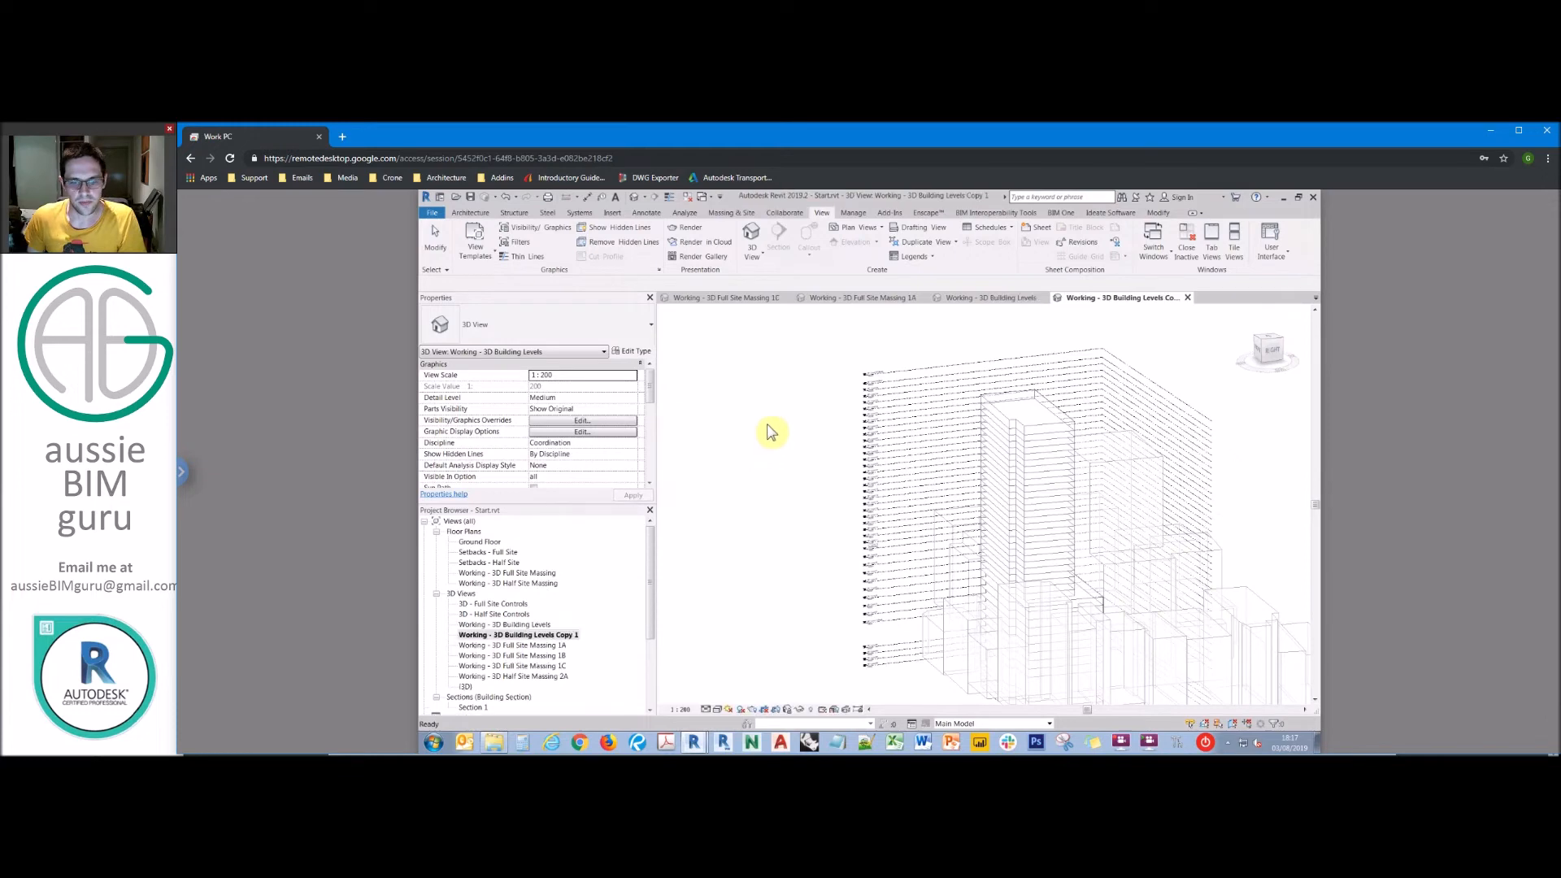
# Step: Open the filter overrides in the visibility and graphics settings of the duplicated Building Levels view
pyautogui.press('v')
pyautogui.press('g')
pyautogui.click(901, 274)
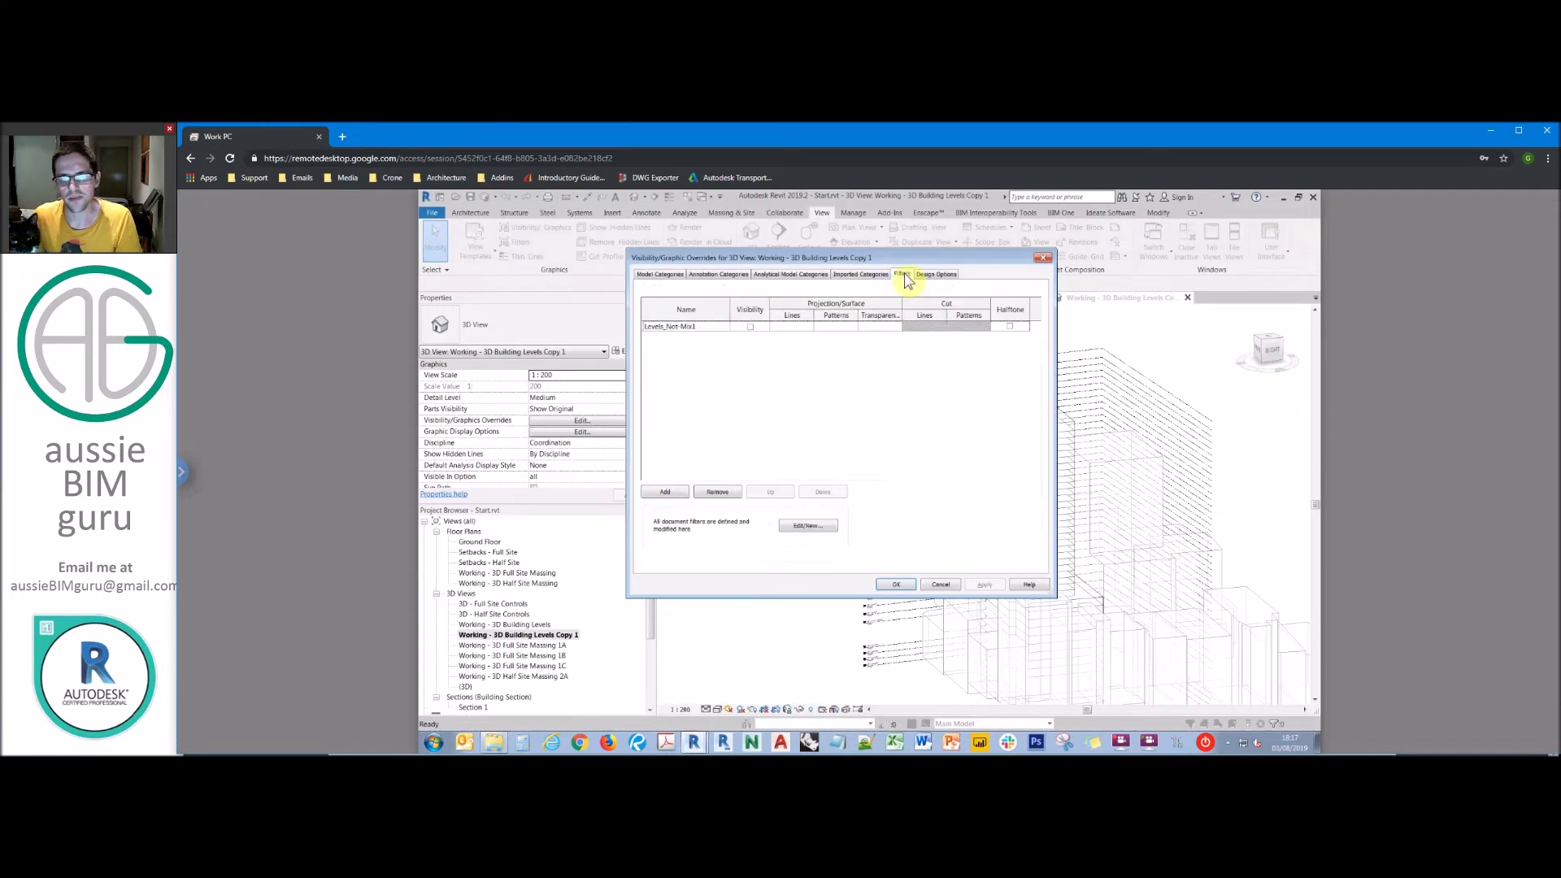
# Step: Add the Levels_Not-Mix2 filter to the Building Levels Copy 1 view and turn off its visibility
pyautogui.click(724, 327)
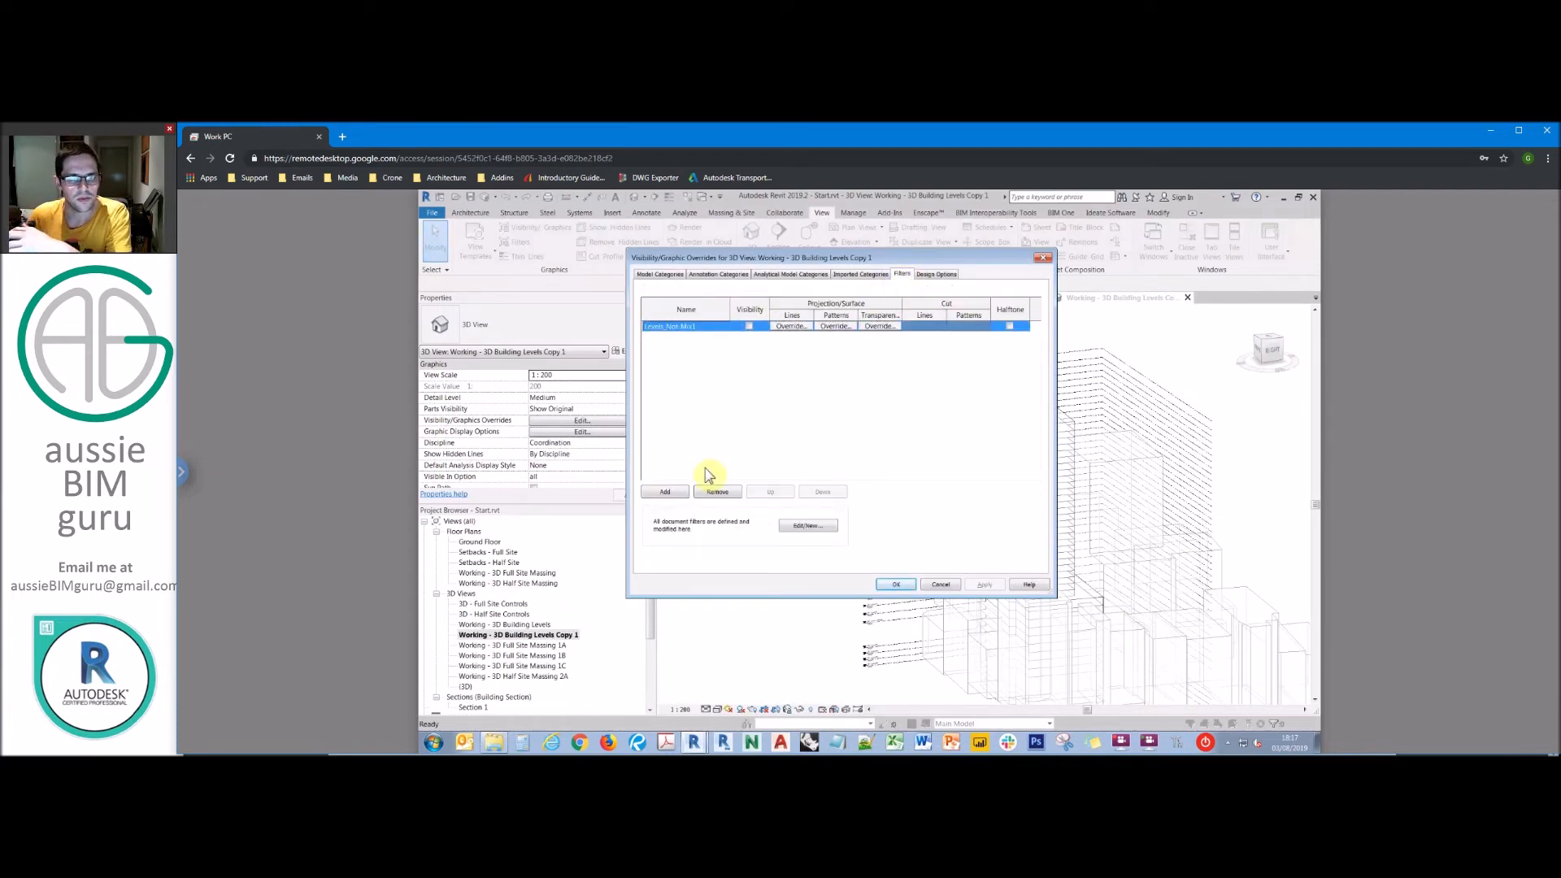
pyautogui.click(665, 493)
pyautogui.click(985, 461)
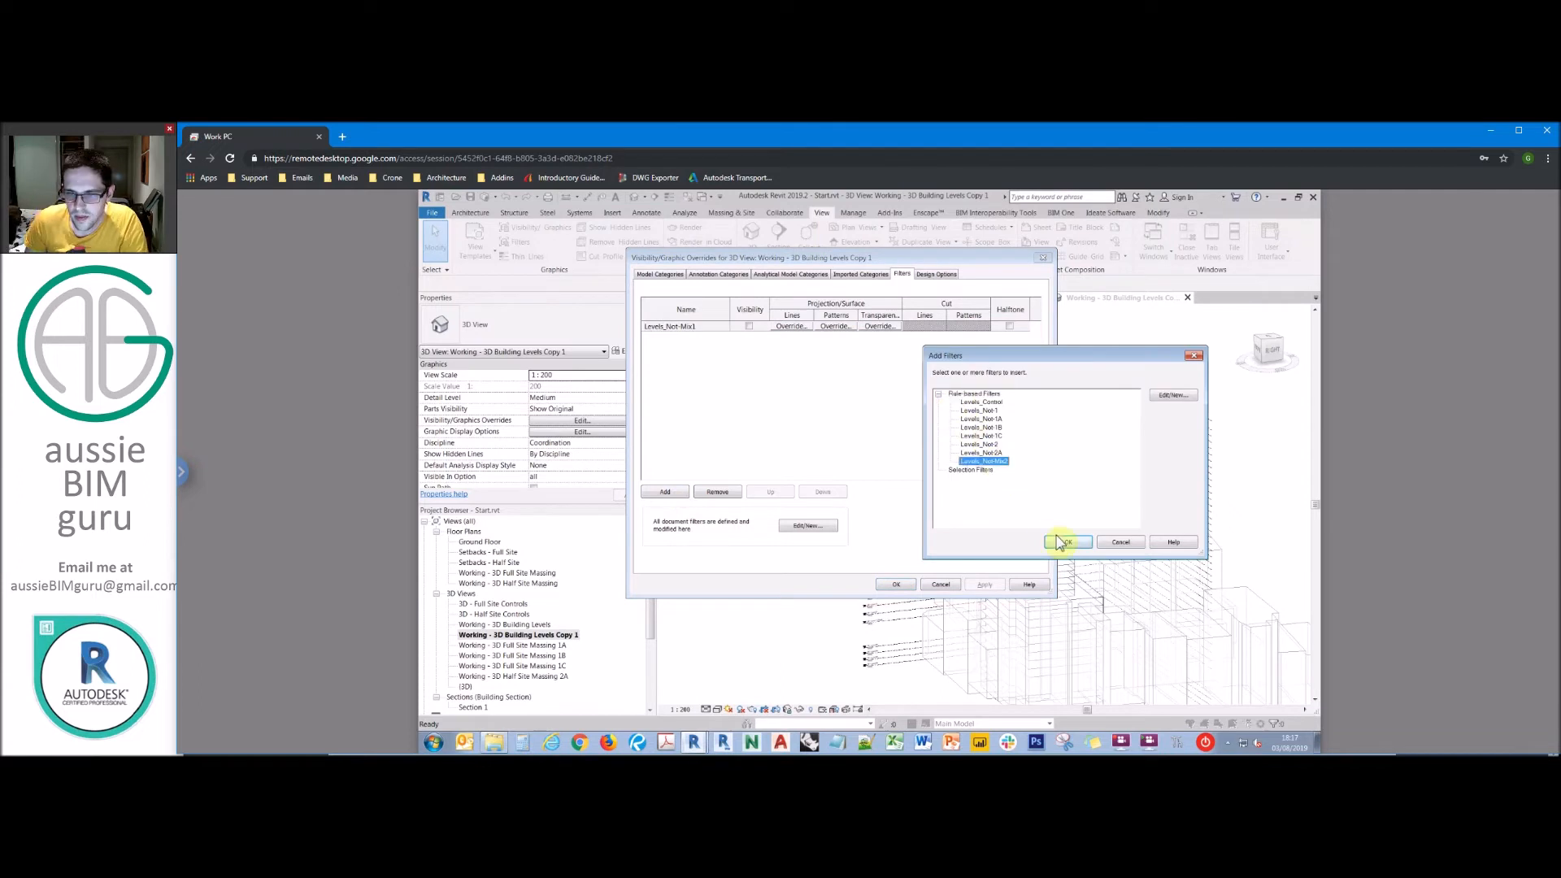
pyautogui.click(1068, 542)
pyautogui.click(749, 328)
pyautogui.click(896, 583)
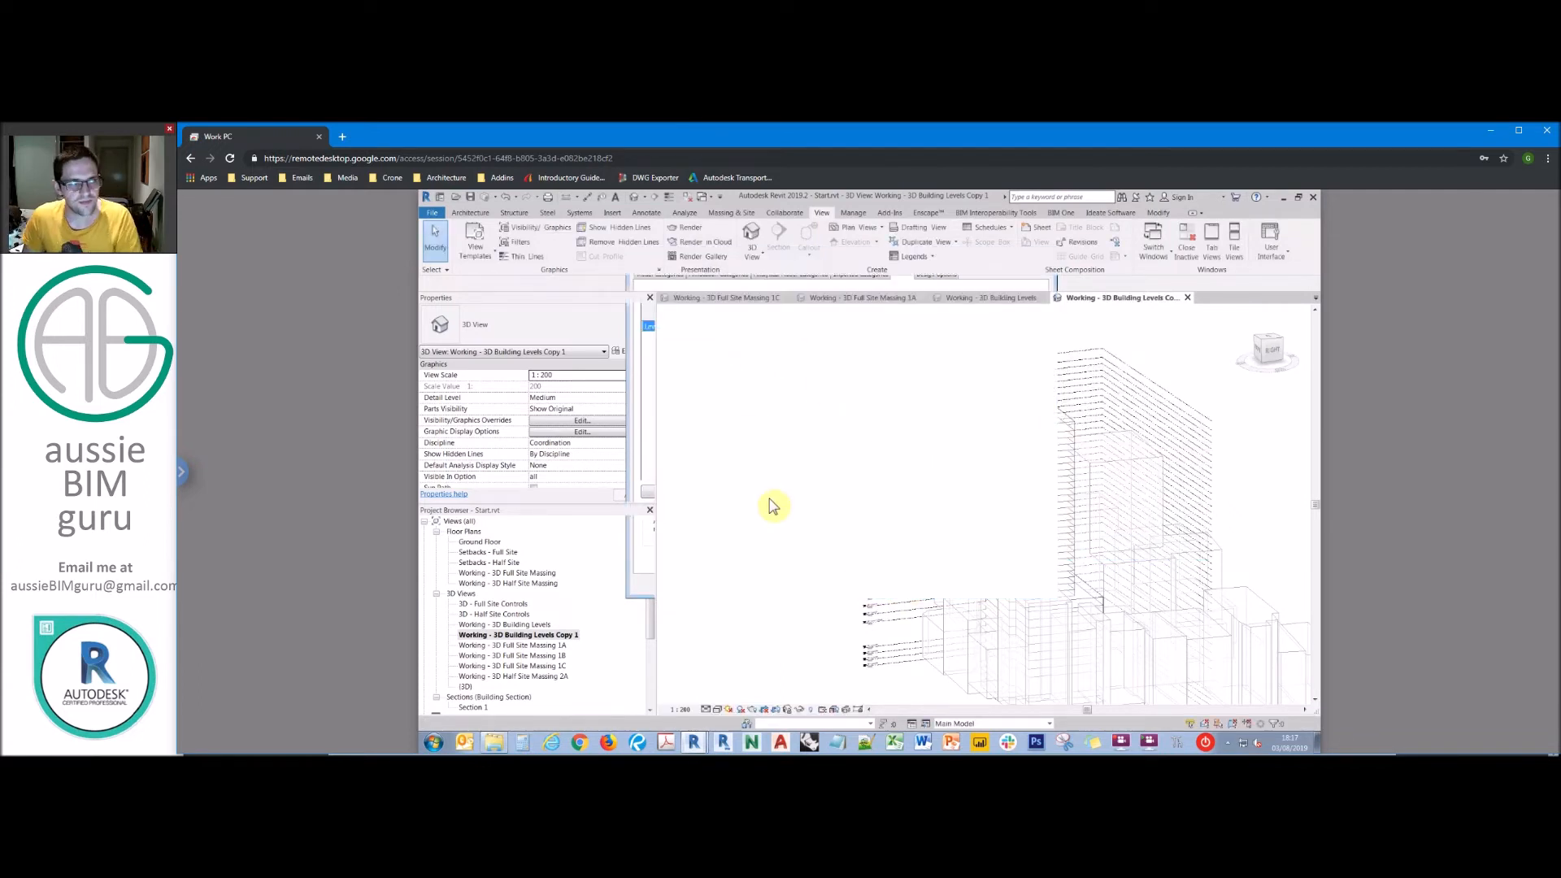
pyautogui.moveTo(785, 535); pyautogui.dragTo(782, 475, button='middle')
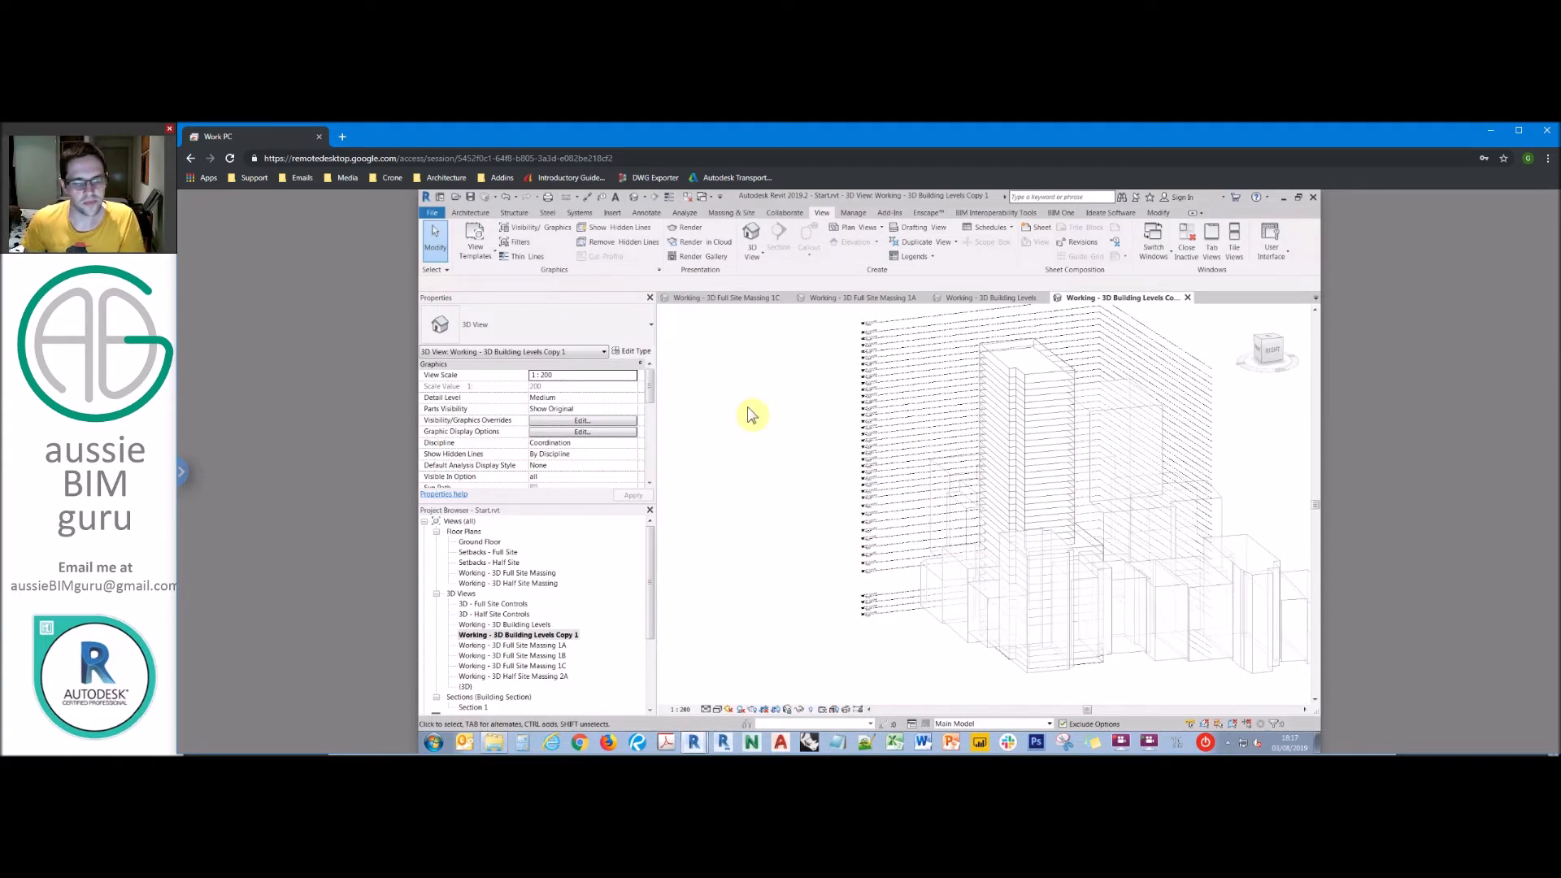
# Step: Switch to Dynamo and close the Change name graph
pyautogui.click(695, 742)
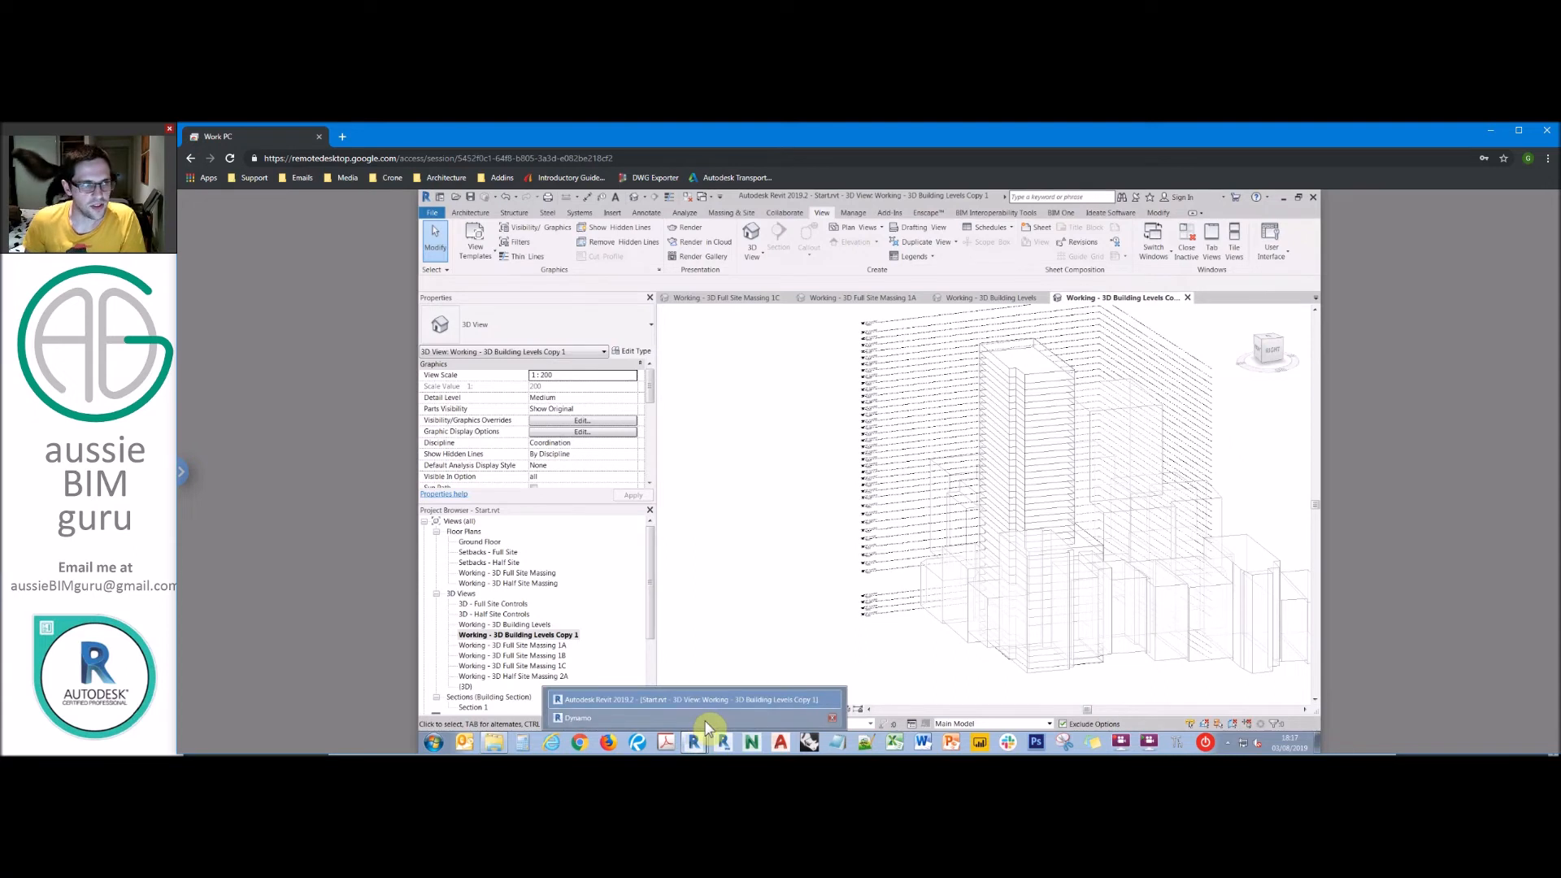
pyautogui.click(704, 720)
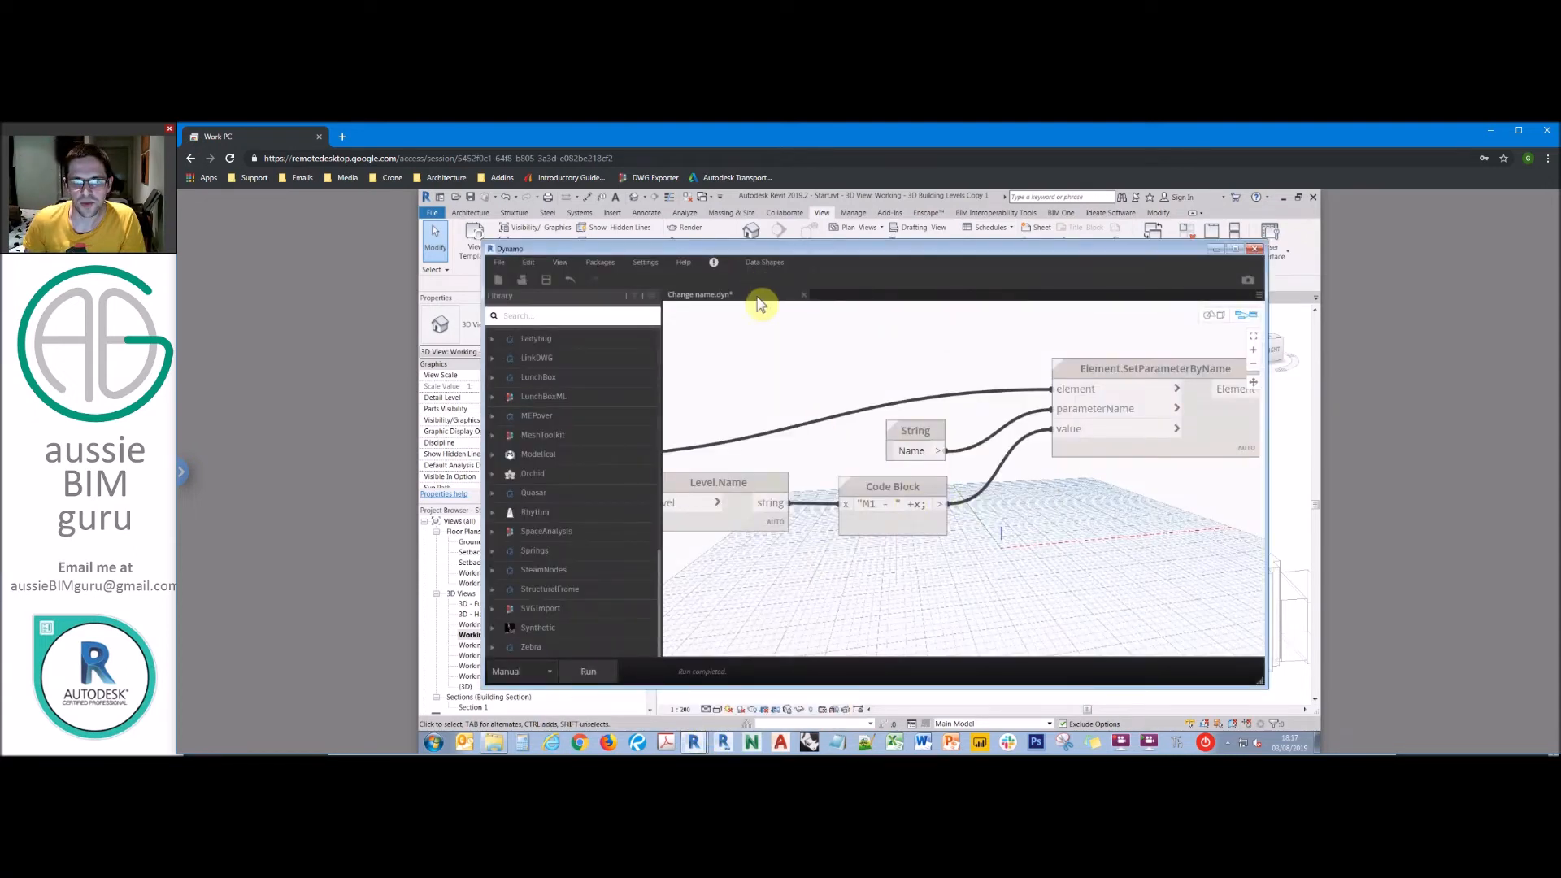
pyautogui.click(803, 294)
pyautogui.click(854, 504)
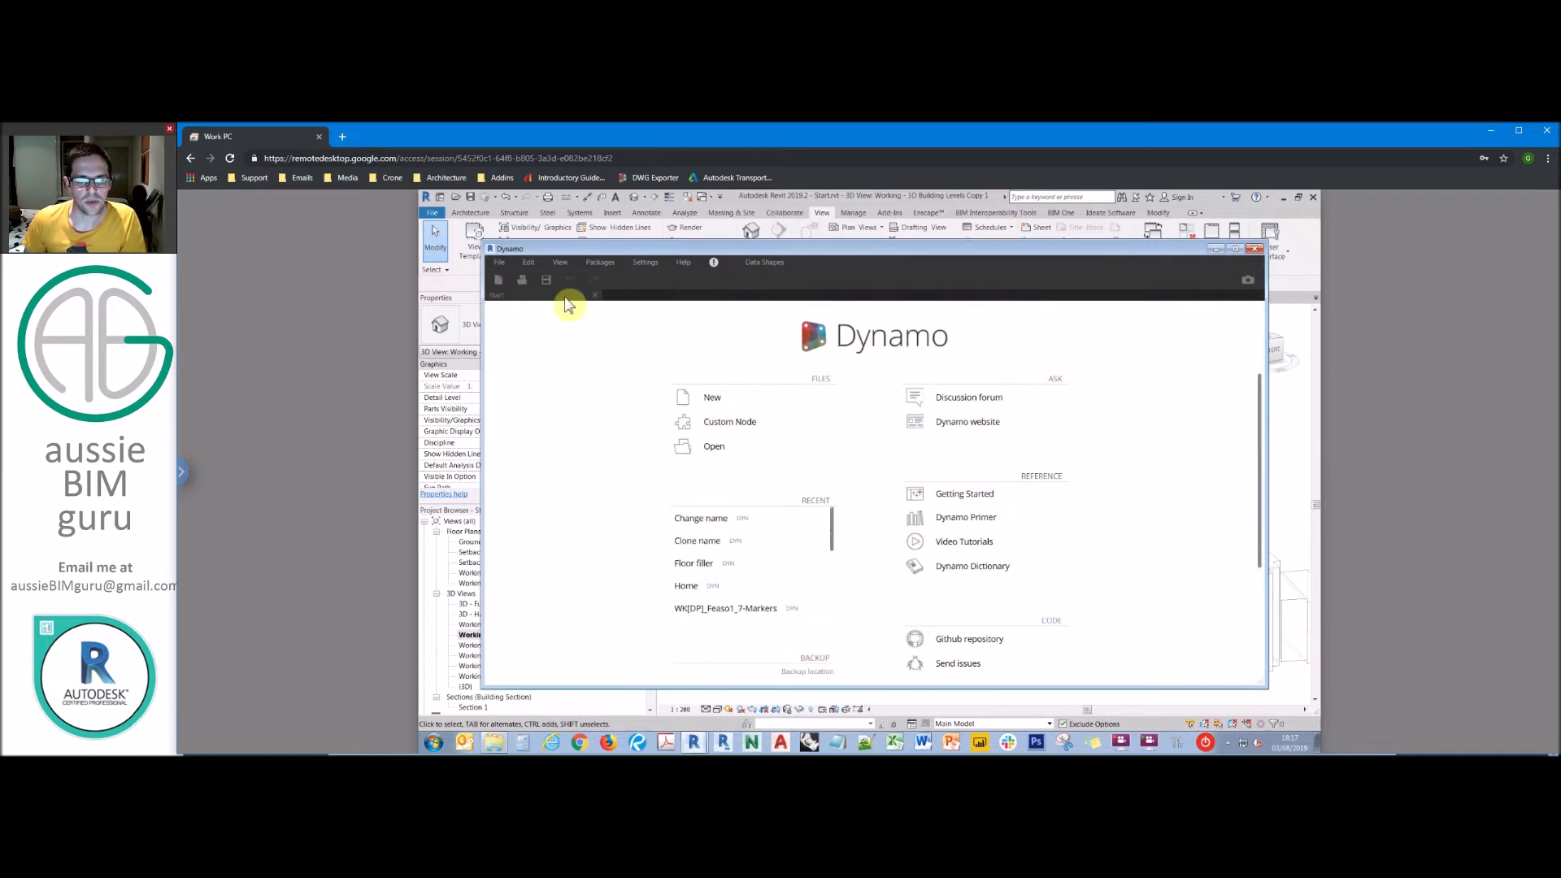
# Step: Check the level labels in the Revit 3D view and open the recent Clone name graph in Dynamo
pyautogui.click(1216, 249)
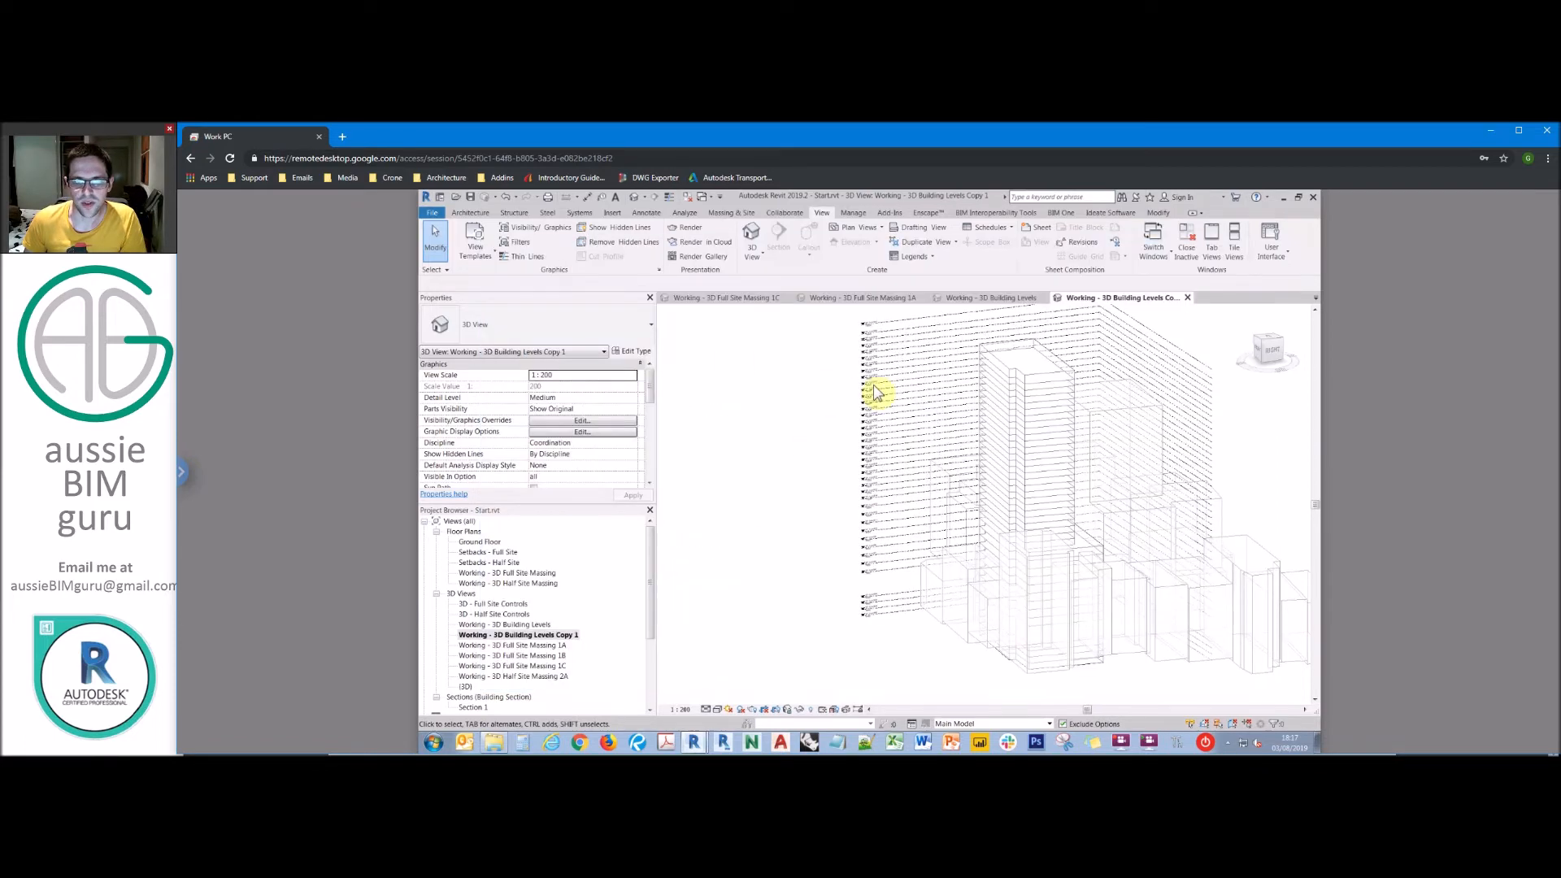
pyautogui.scroll(6, 875, 390)
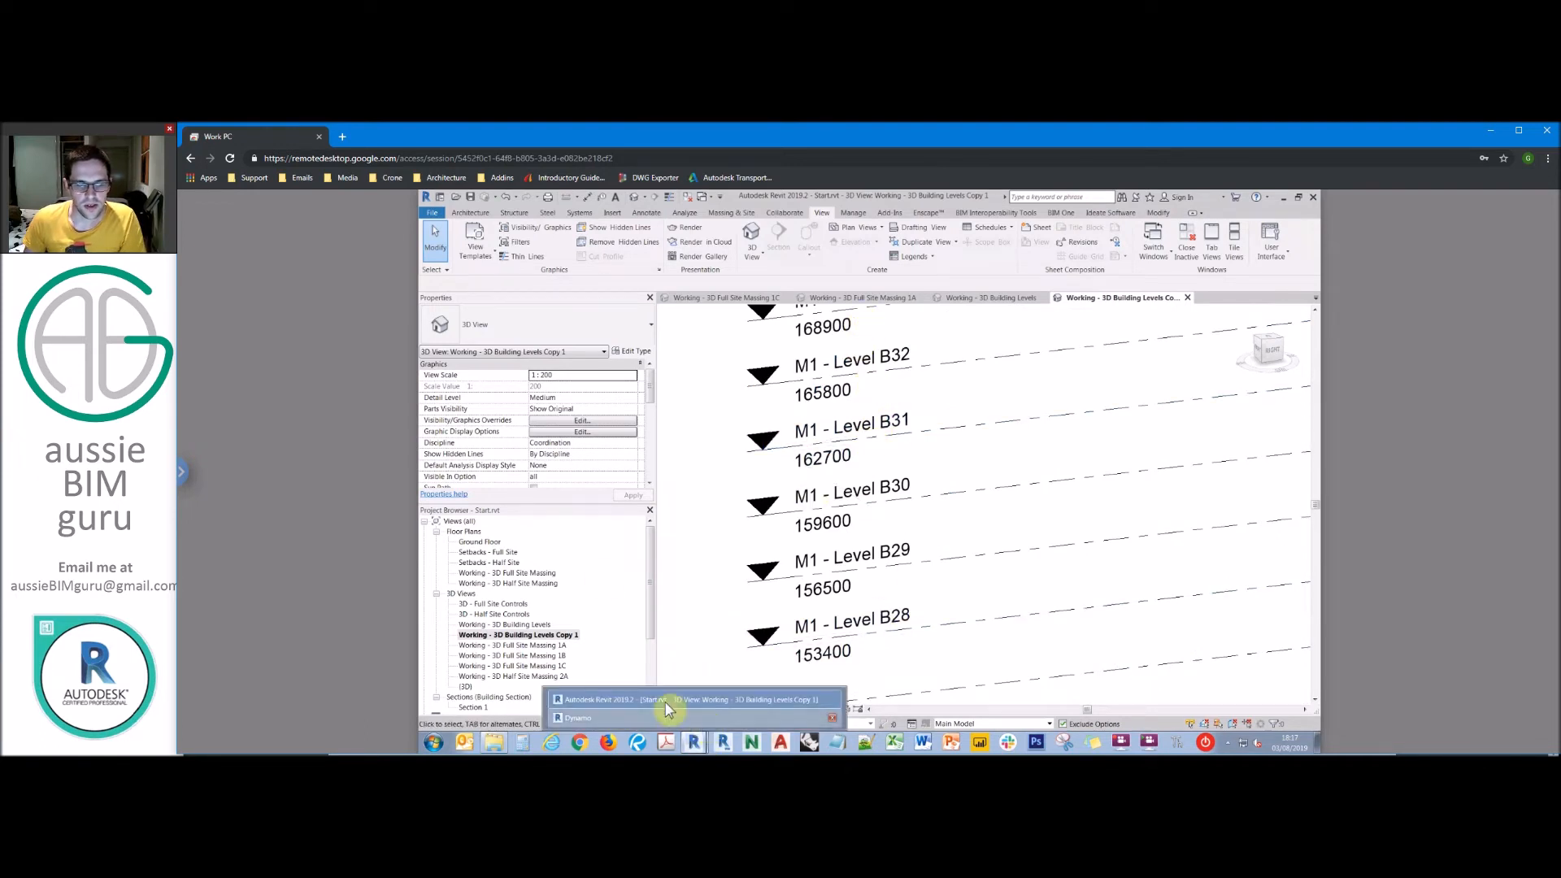
pyautogui.click(704, 719)
pyautogui.click(704, 520)
pyautogui.click(719, 541)
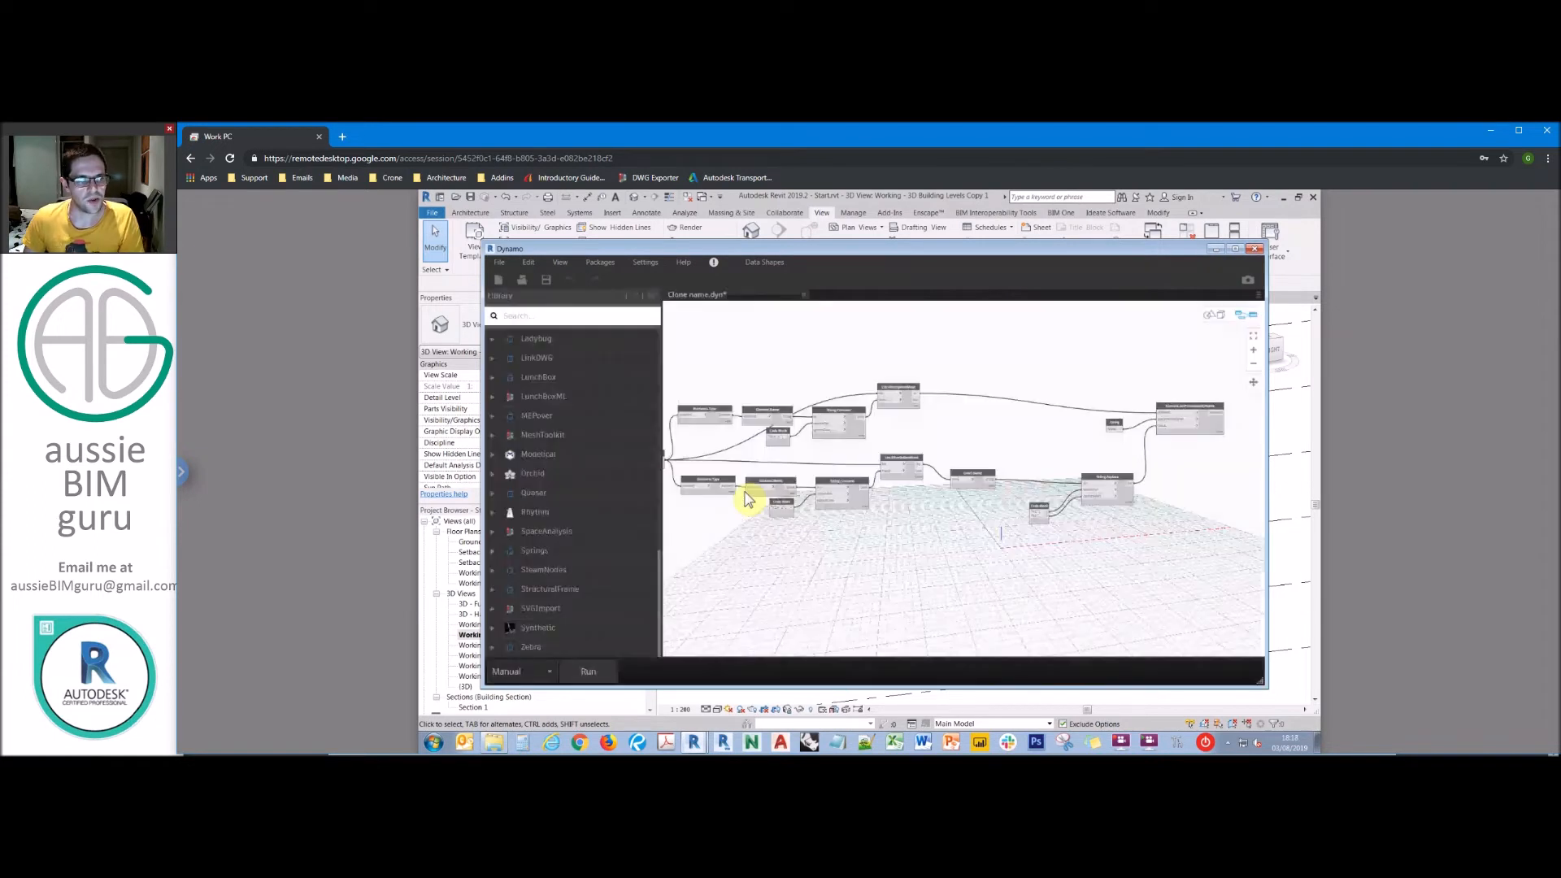
# Step: Examine the Clone name graph from the Levels category input through the type filters and String.Replace to the Name parameter output
pyautogui.moveTo(808, 363); pyautogui.dragTo(1081, 339, button='middle')
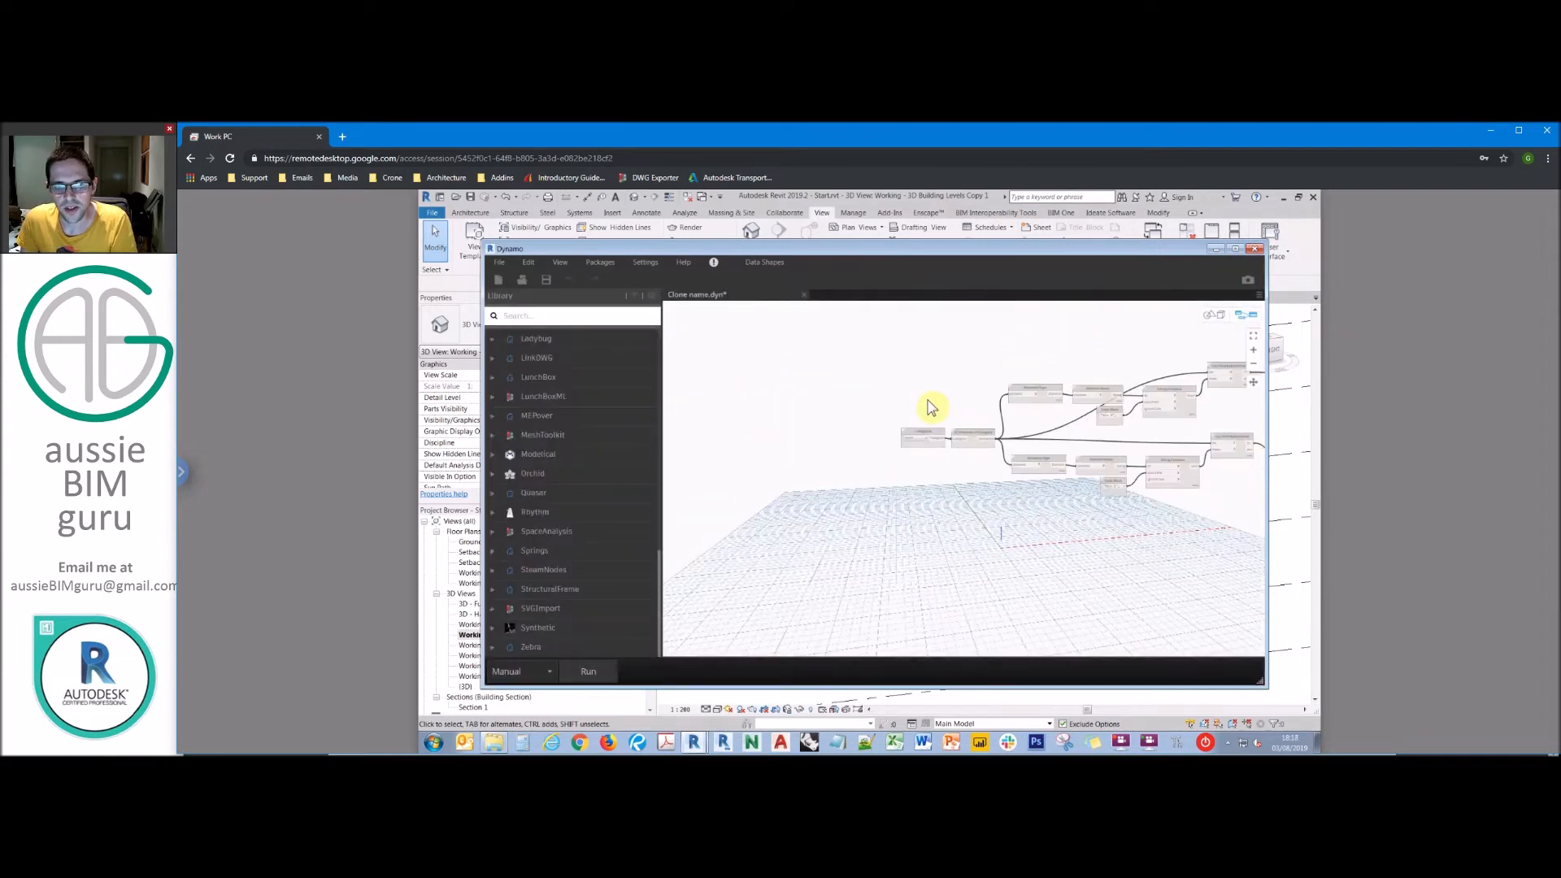
pyautogui.scroll(5, 931, 407)
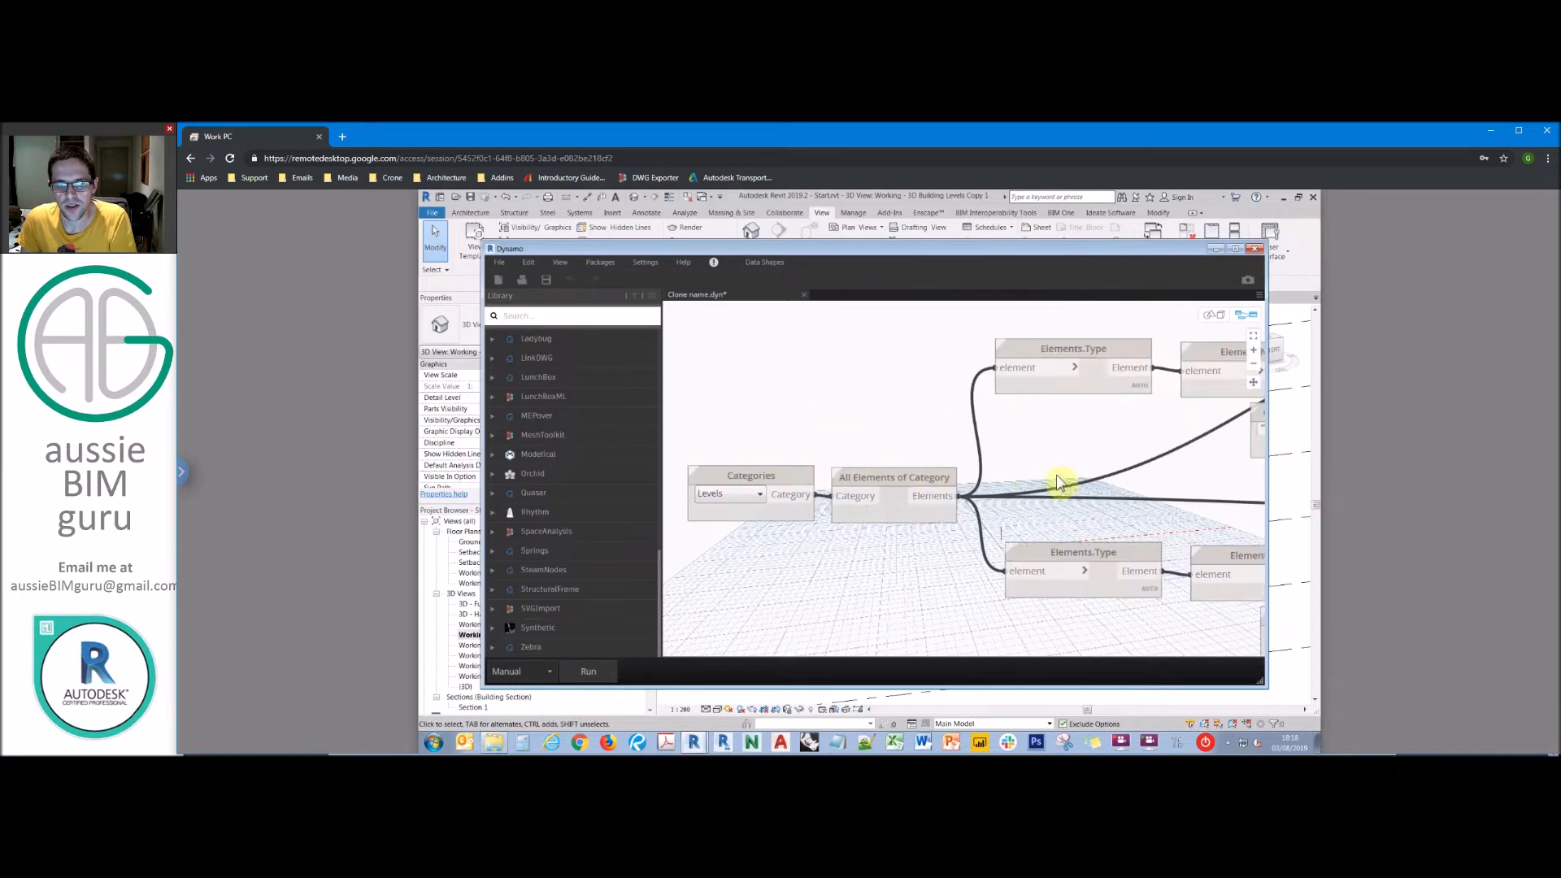
pyautogui.scroll(-5, 747, 445)
pyautogui.scroll(3, 886, 511)
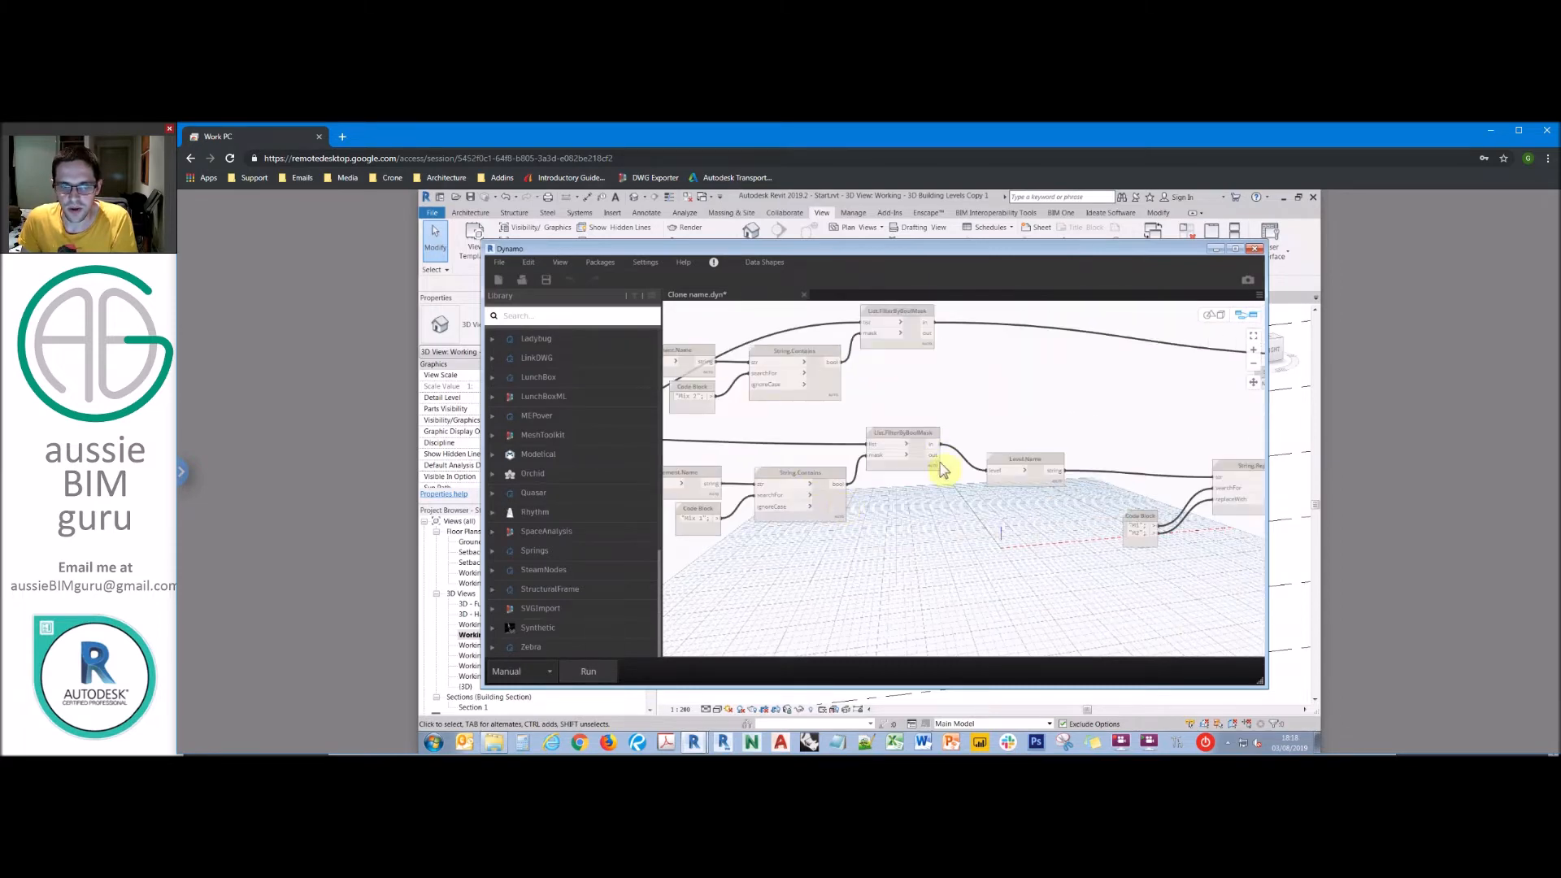
pyautogui.moveTo(946, 417); pyautogui.dragTo(1120, 453, button='middle')
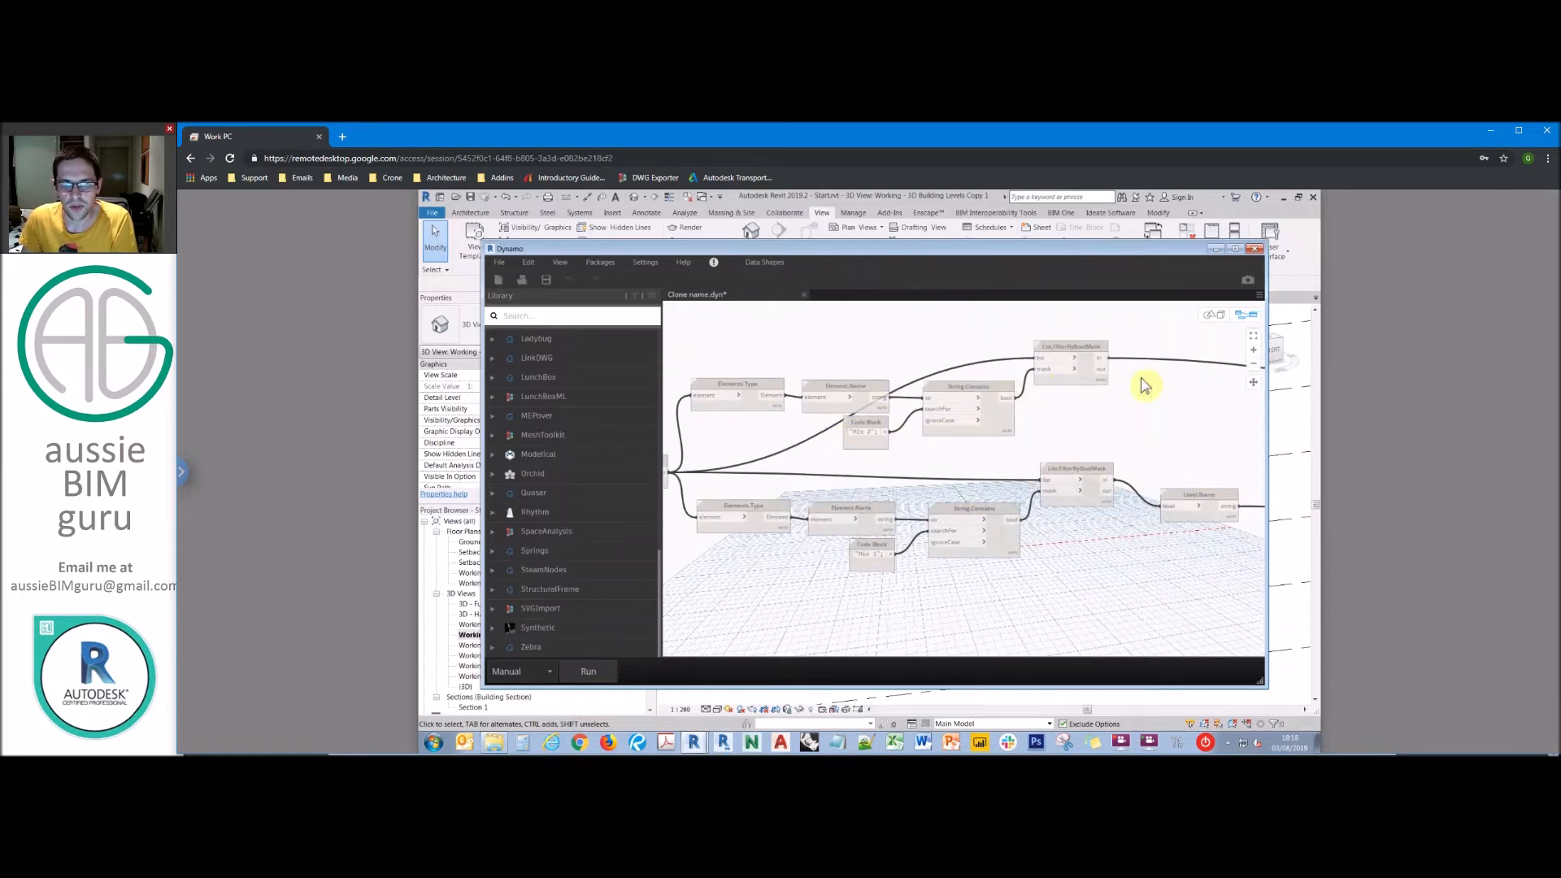
pyautogui.moveTo(888, 390); pyautogui.dragTo(748, 362, button='middle')
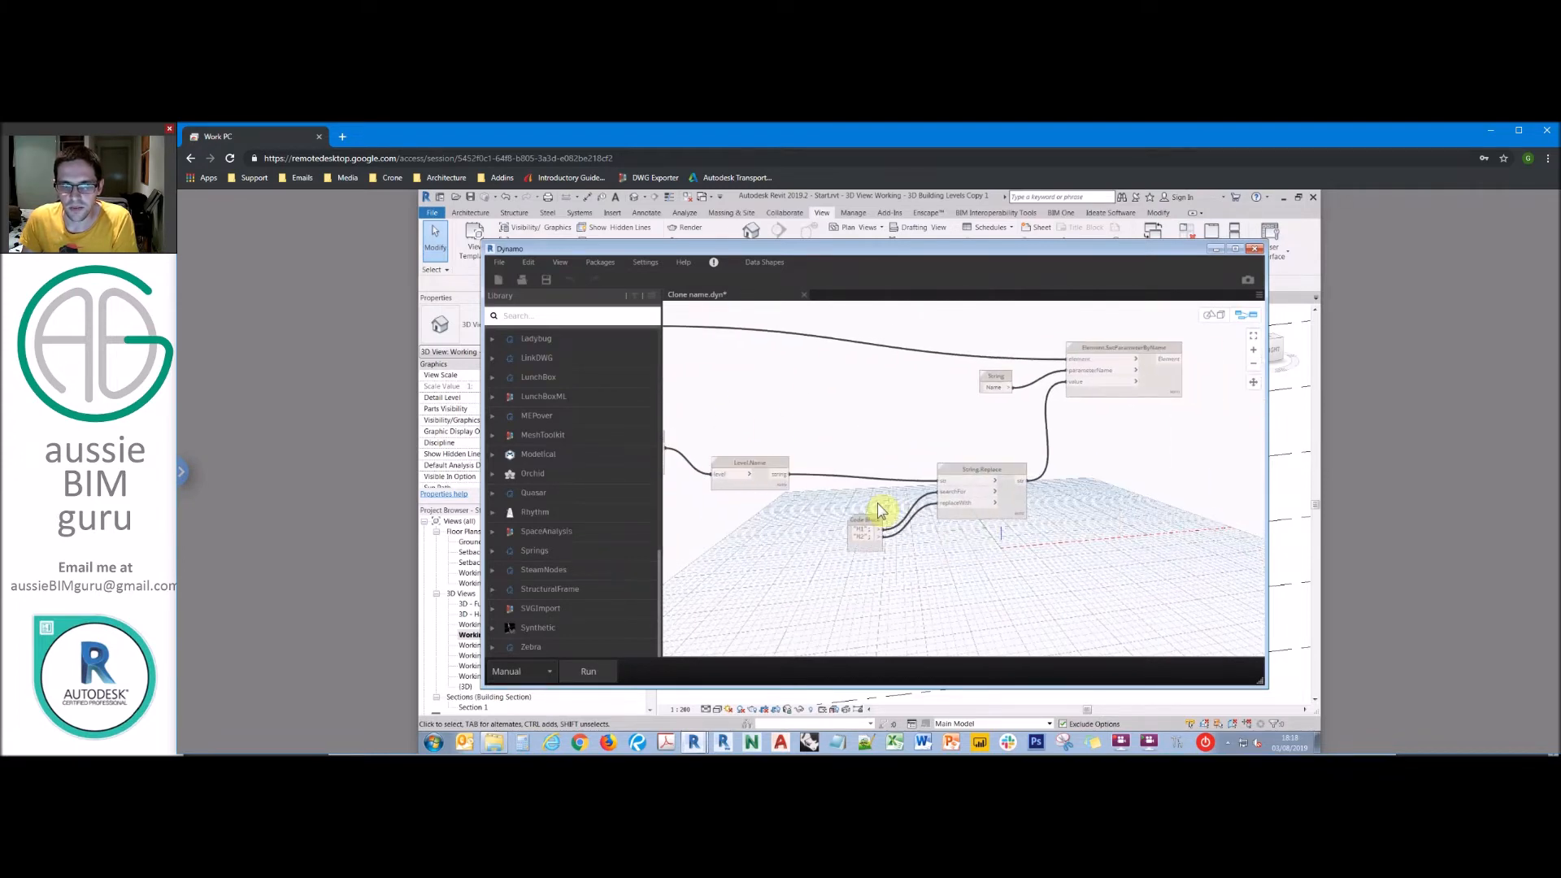
pyautogui.scroll(5, 853, 552)
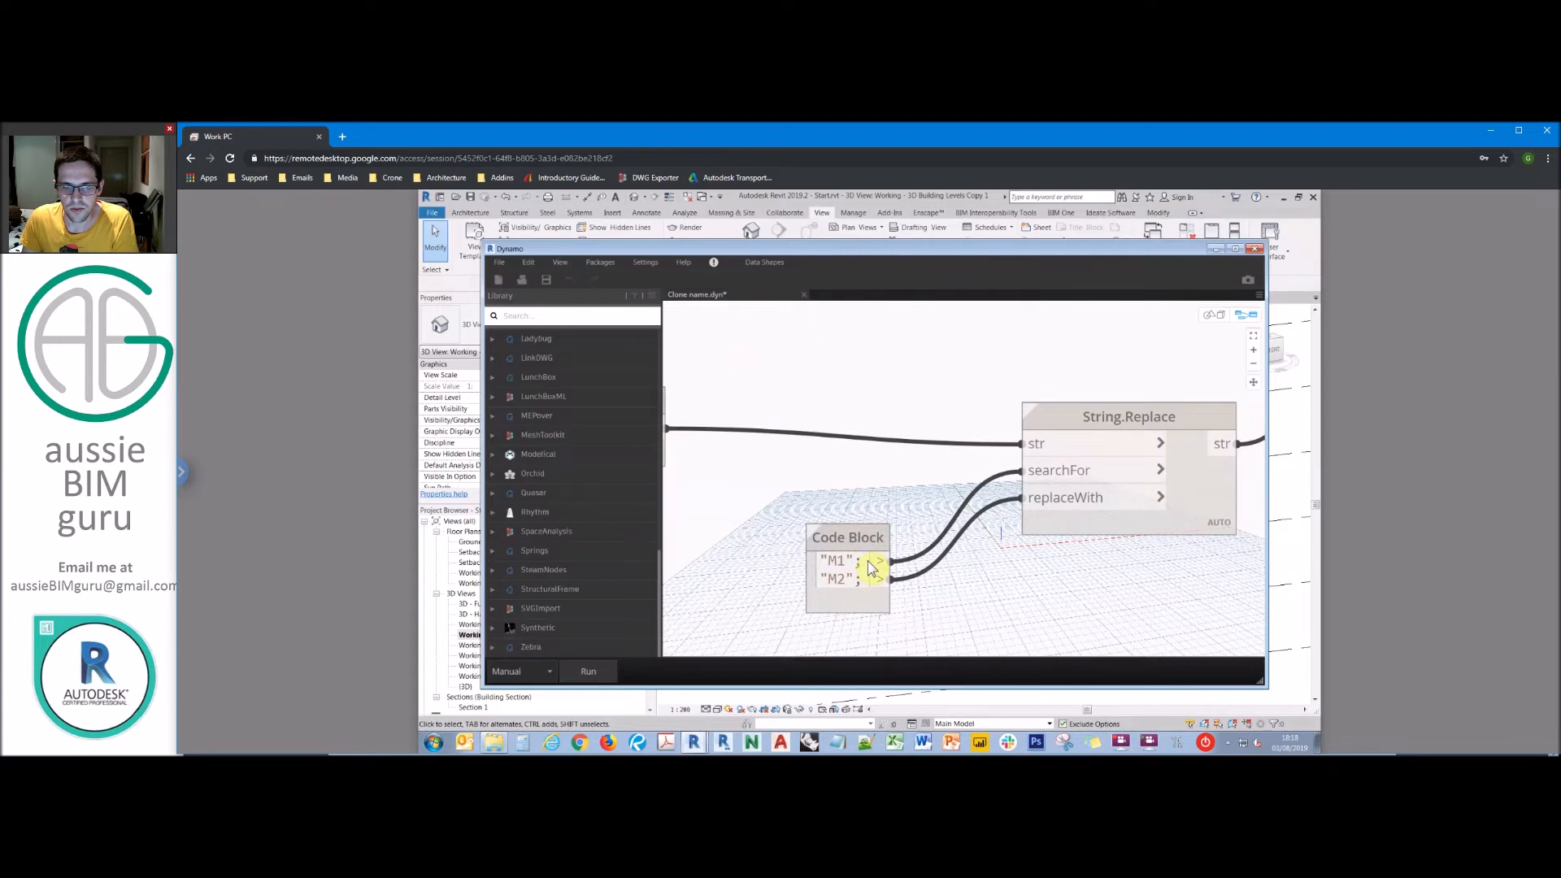
pyautogui.scroll(-3, 741, 514)
pyautogui.moveTo(916, 404); pyautogui.dragTo(641, 514, button='middle')
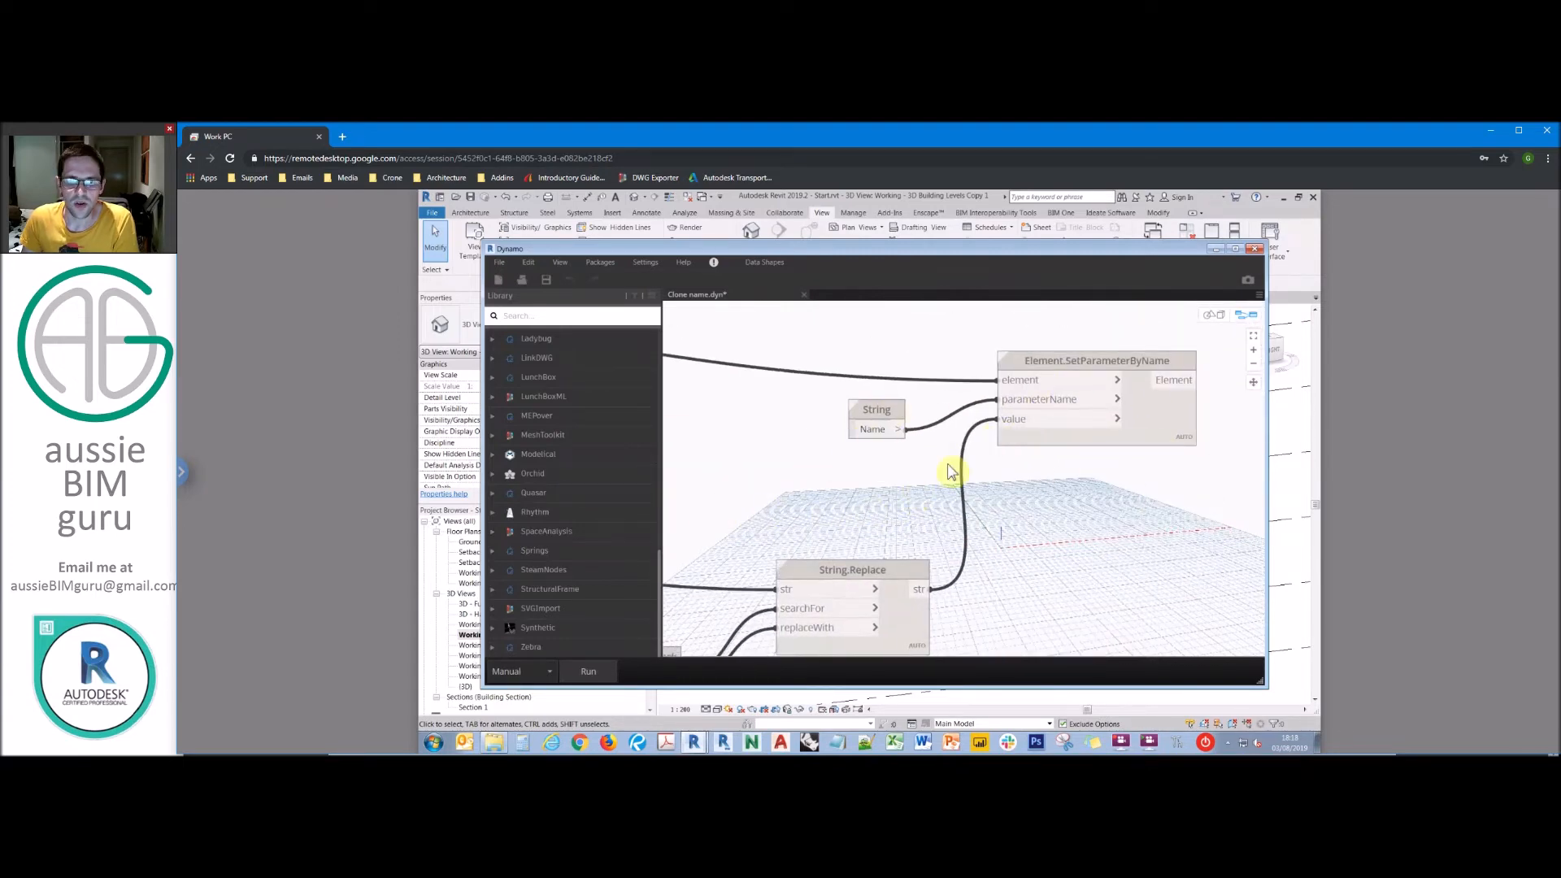
pyautogui.moveTo(732, 650); pyautogui.dragTo(917, 526, button='middle')
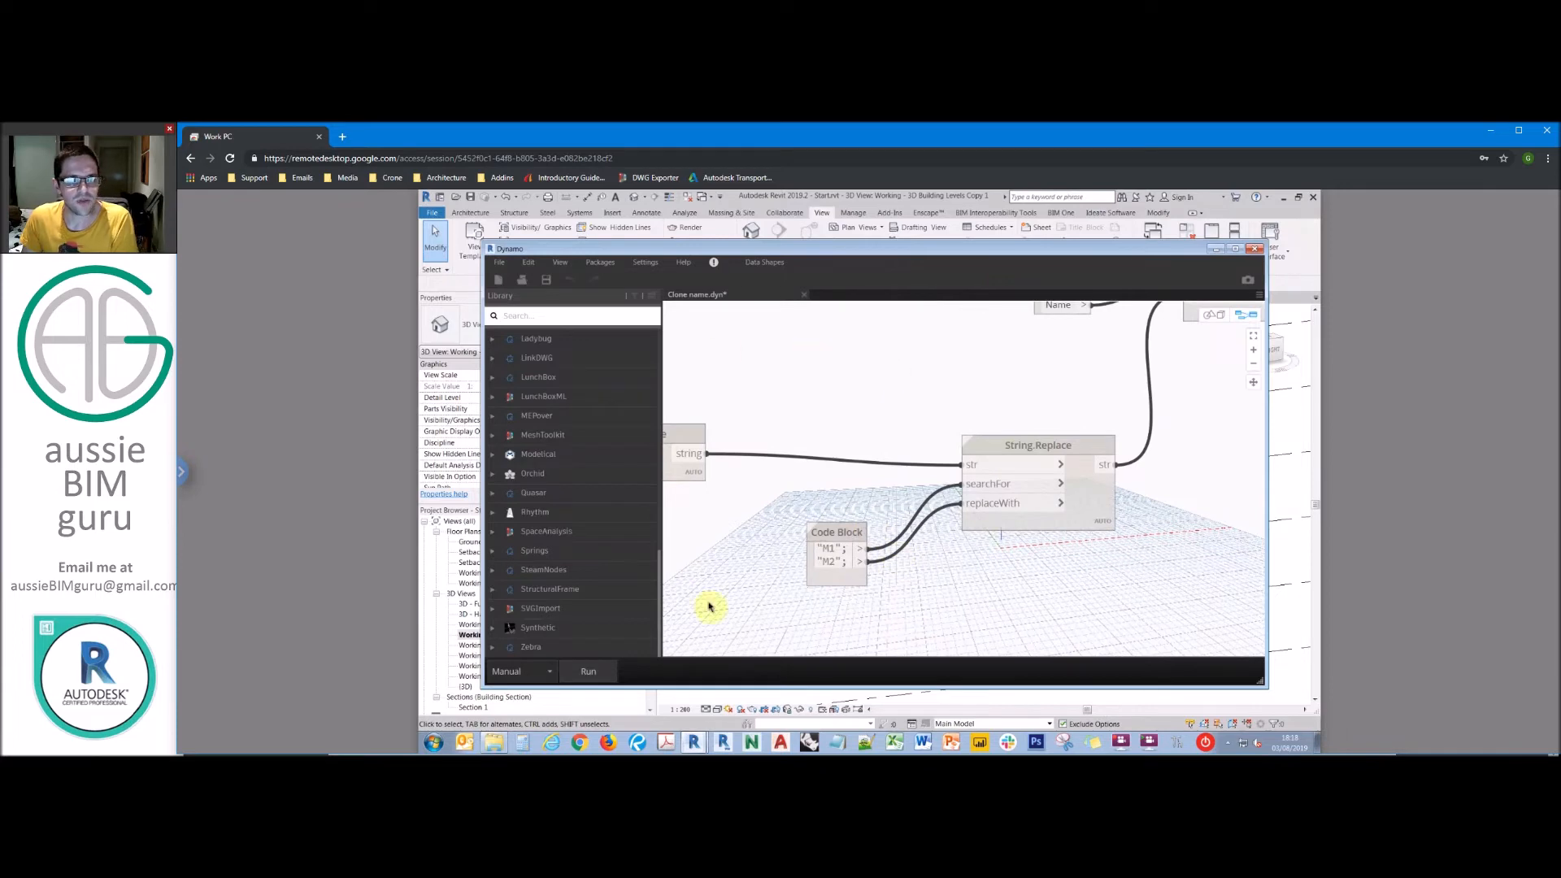
# Step: Run the Clone name graph to rename the Mix 2 levels, replacing M1 with M2, and check the labels in Revit
pyautogui.click(589, 671)
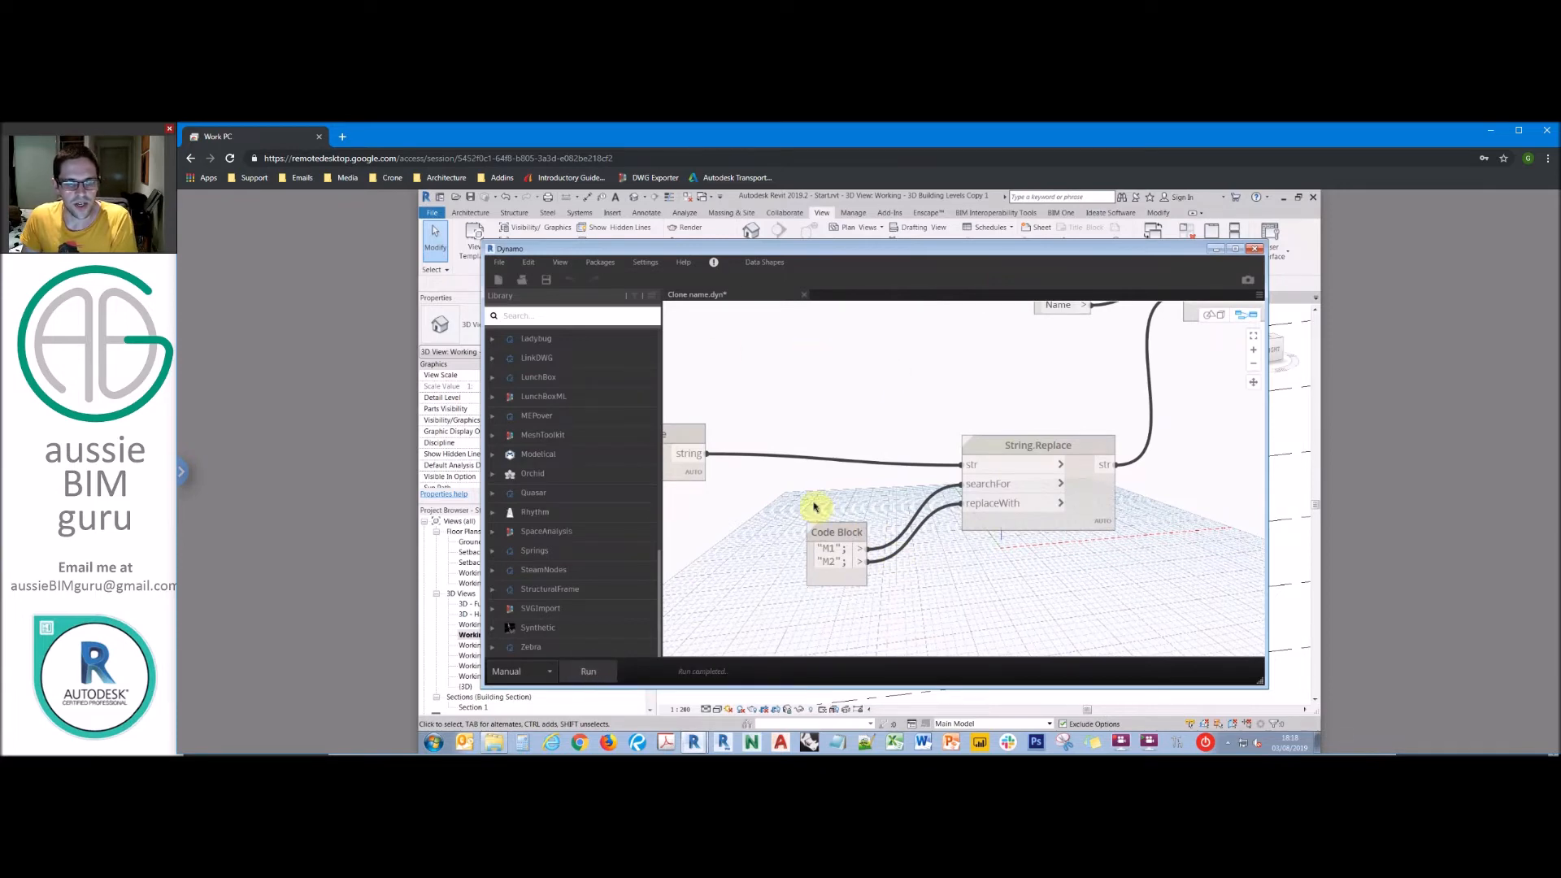
pyautogui.click(1215, 250)
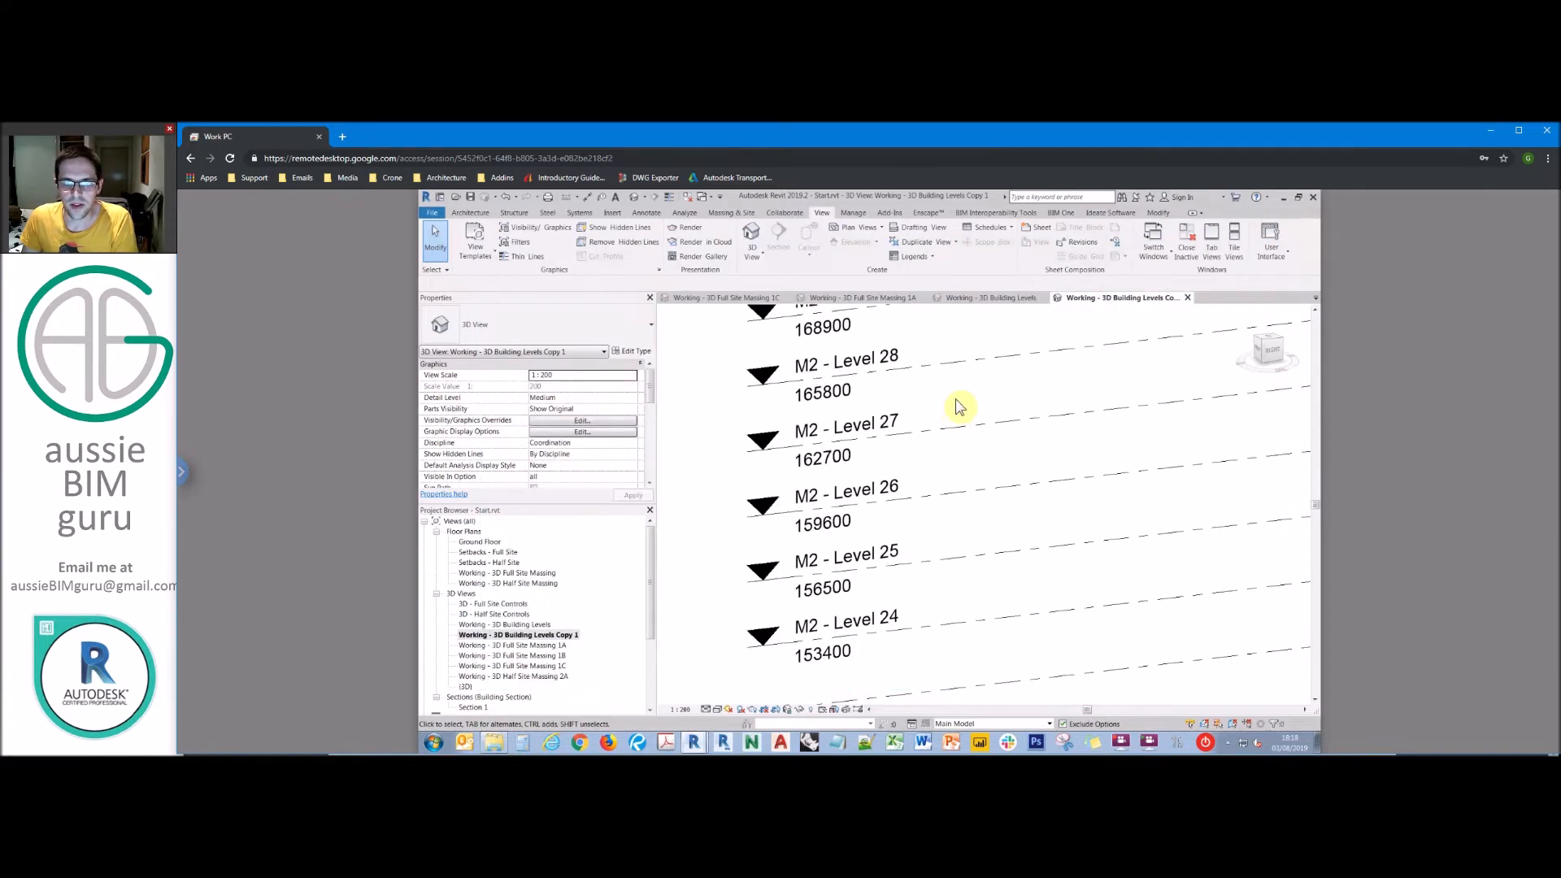
pyautogui.scroll(-2, 914, 429)
pyautogui.scroll(-3, 915, 433)
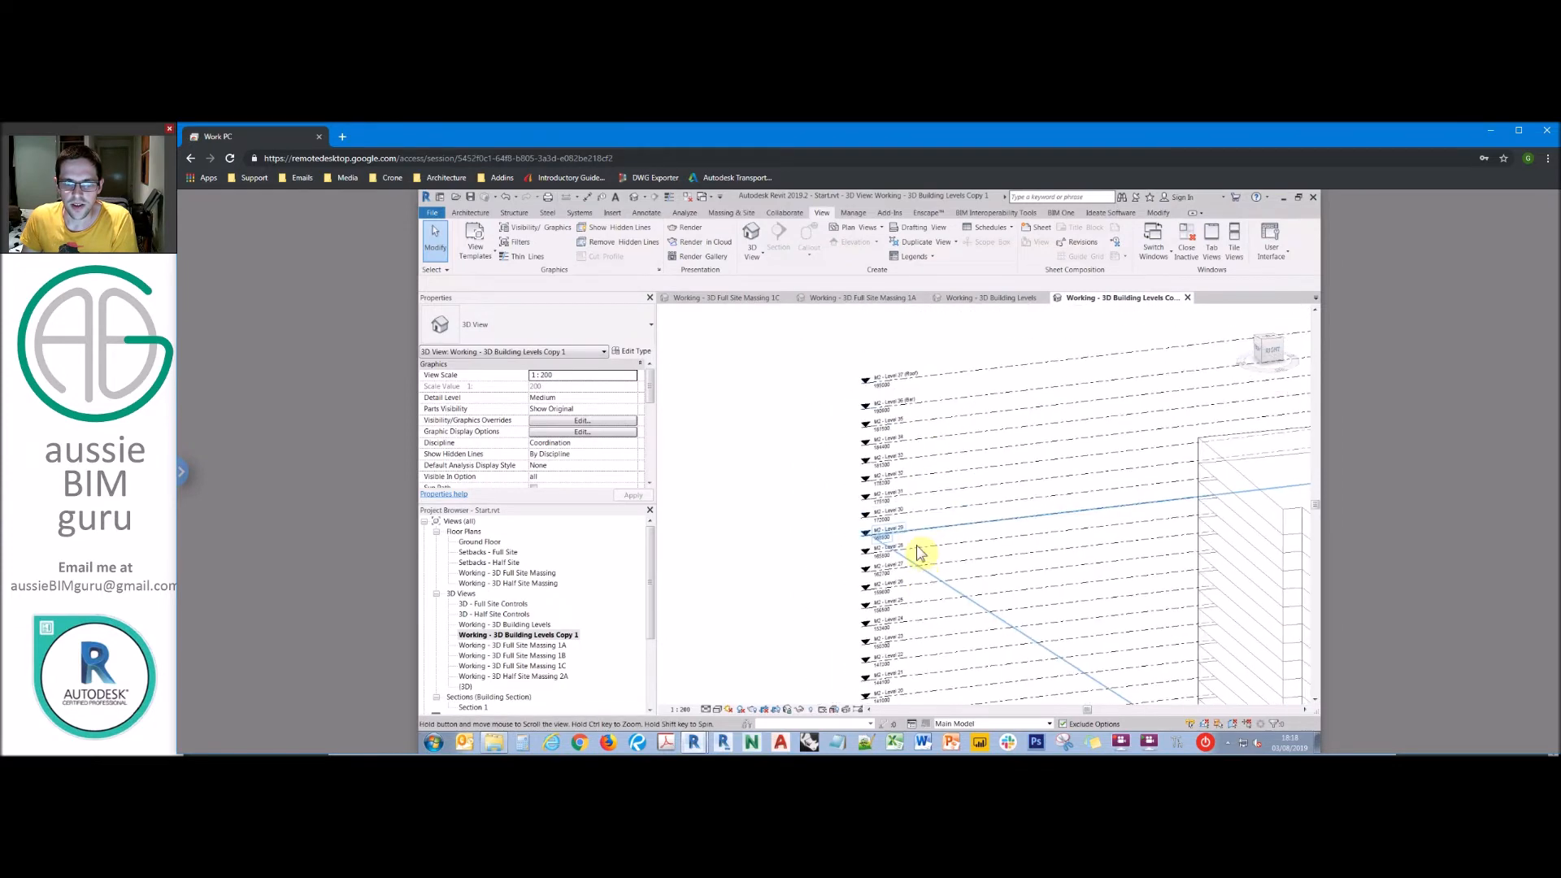
pyautogui.moveTo(908, 545); pyautogui.dragTo(888, 375, button='middle')
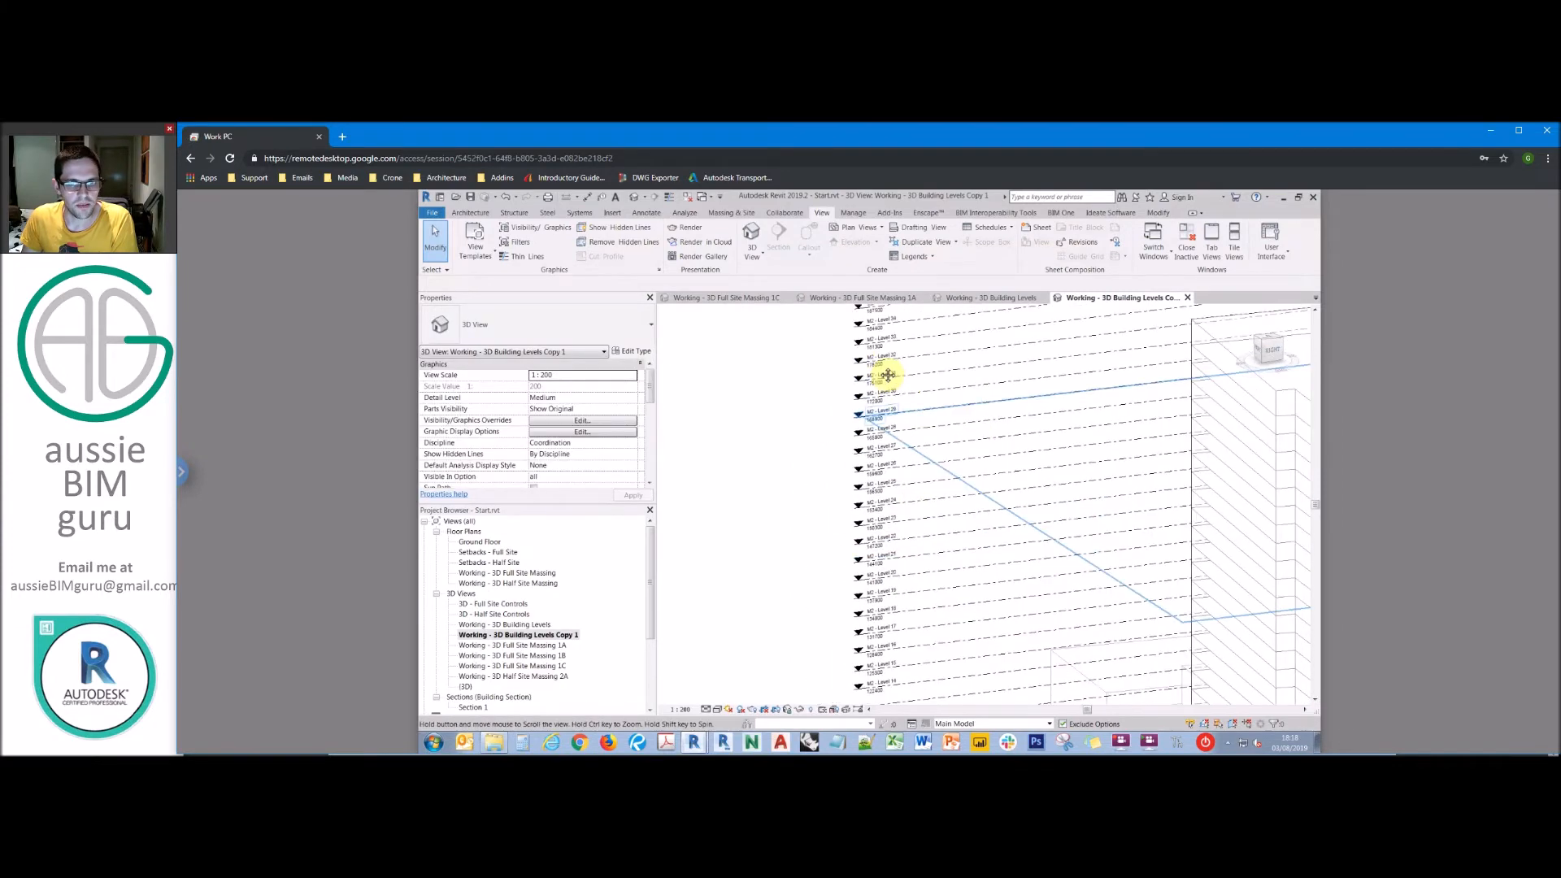
pyautogui.scroll(-4, 892, 534)
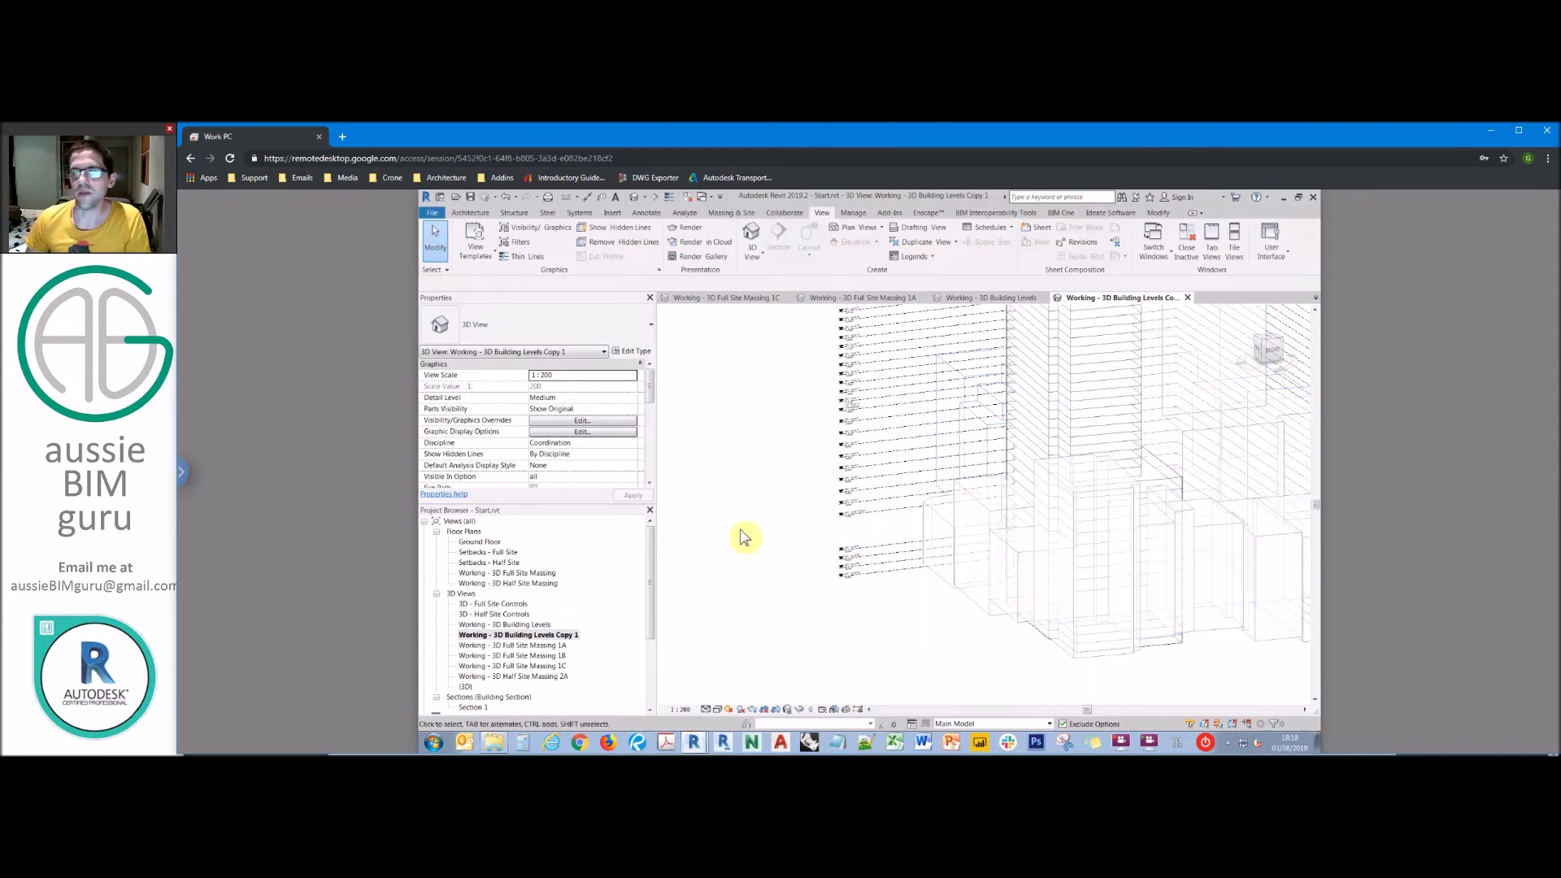
pyautogui.click(569, 635)
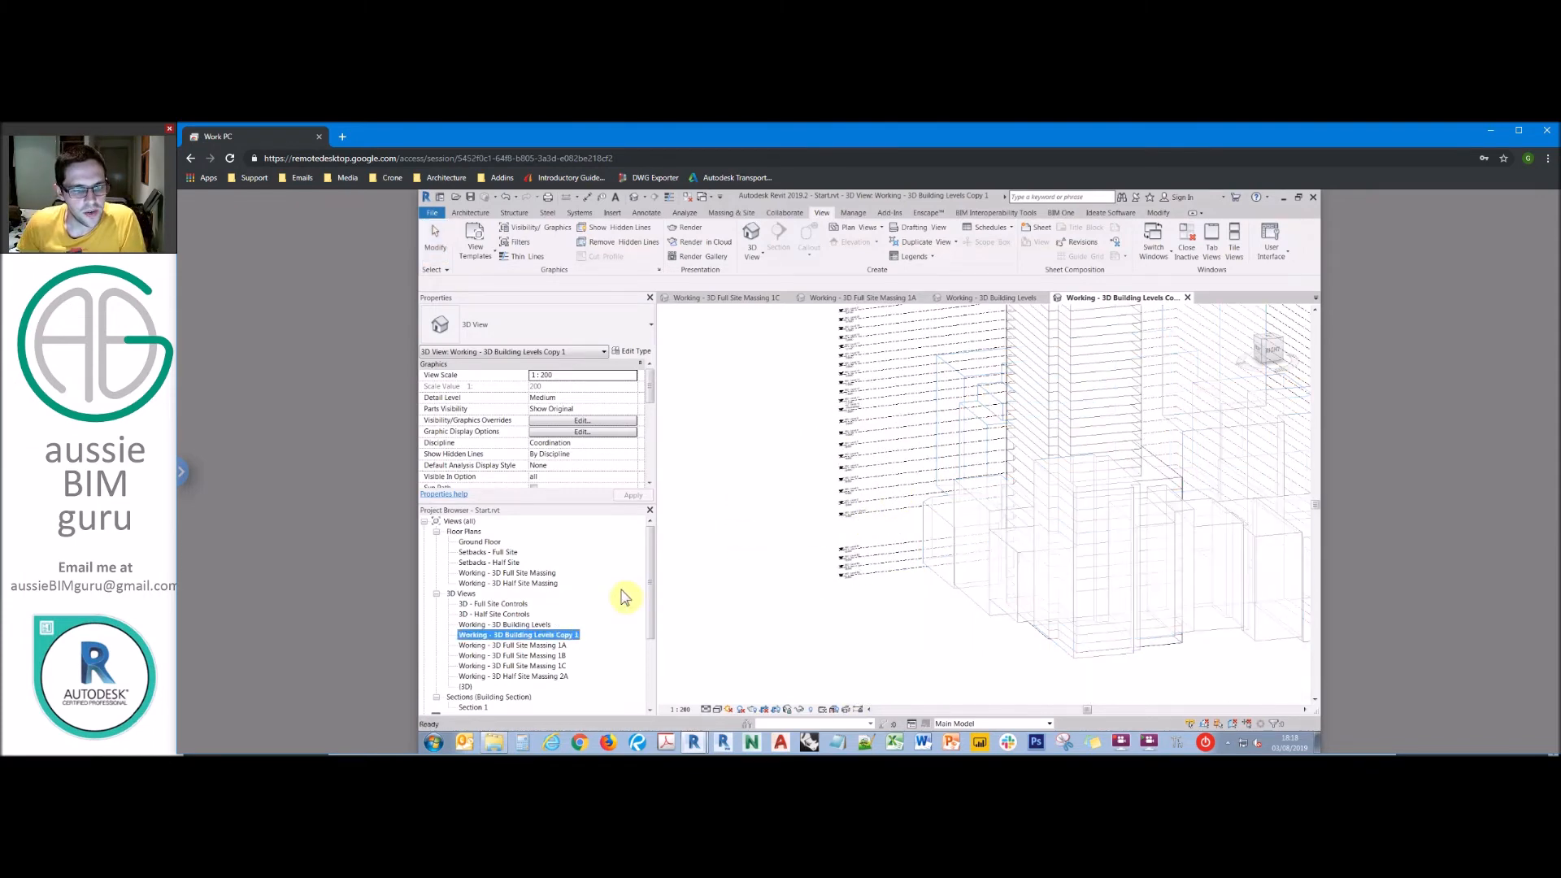
pyautogui.doubleClick(549, 656)
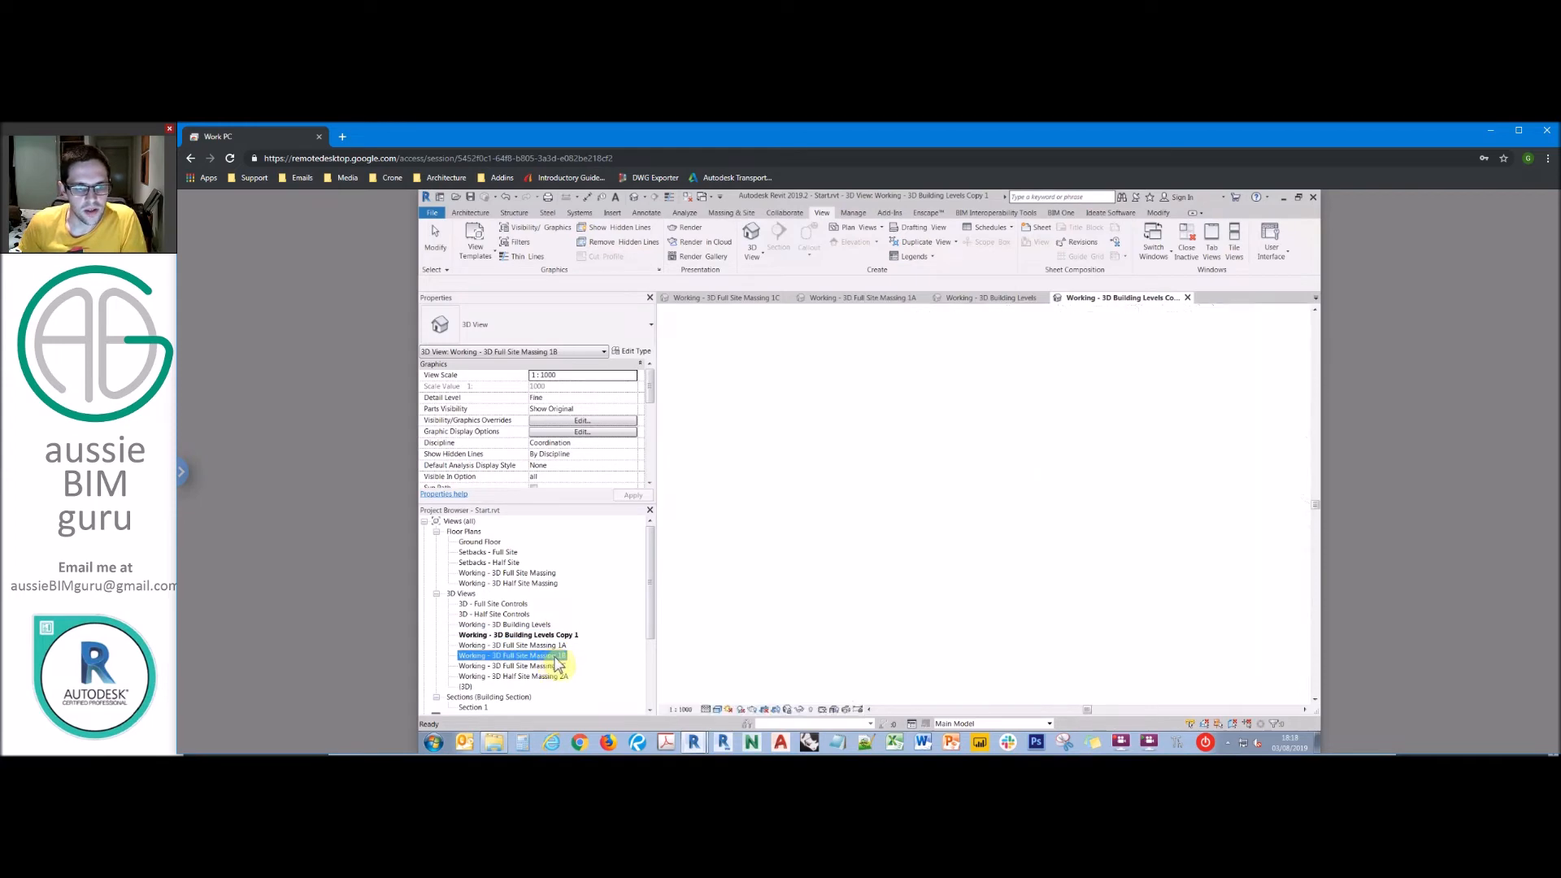
pyautogui.doubleClick(537, 634)
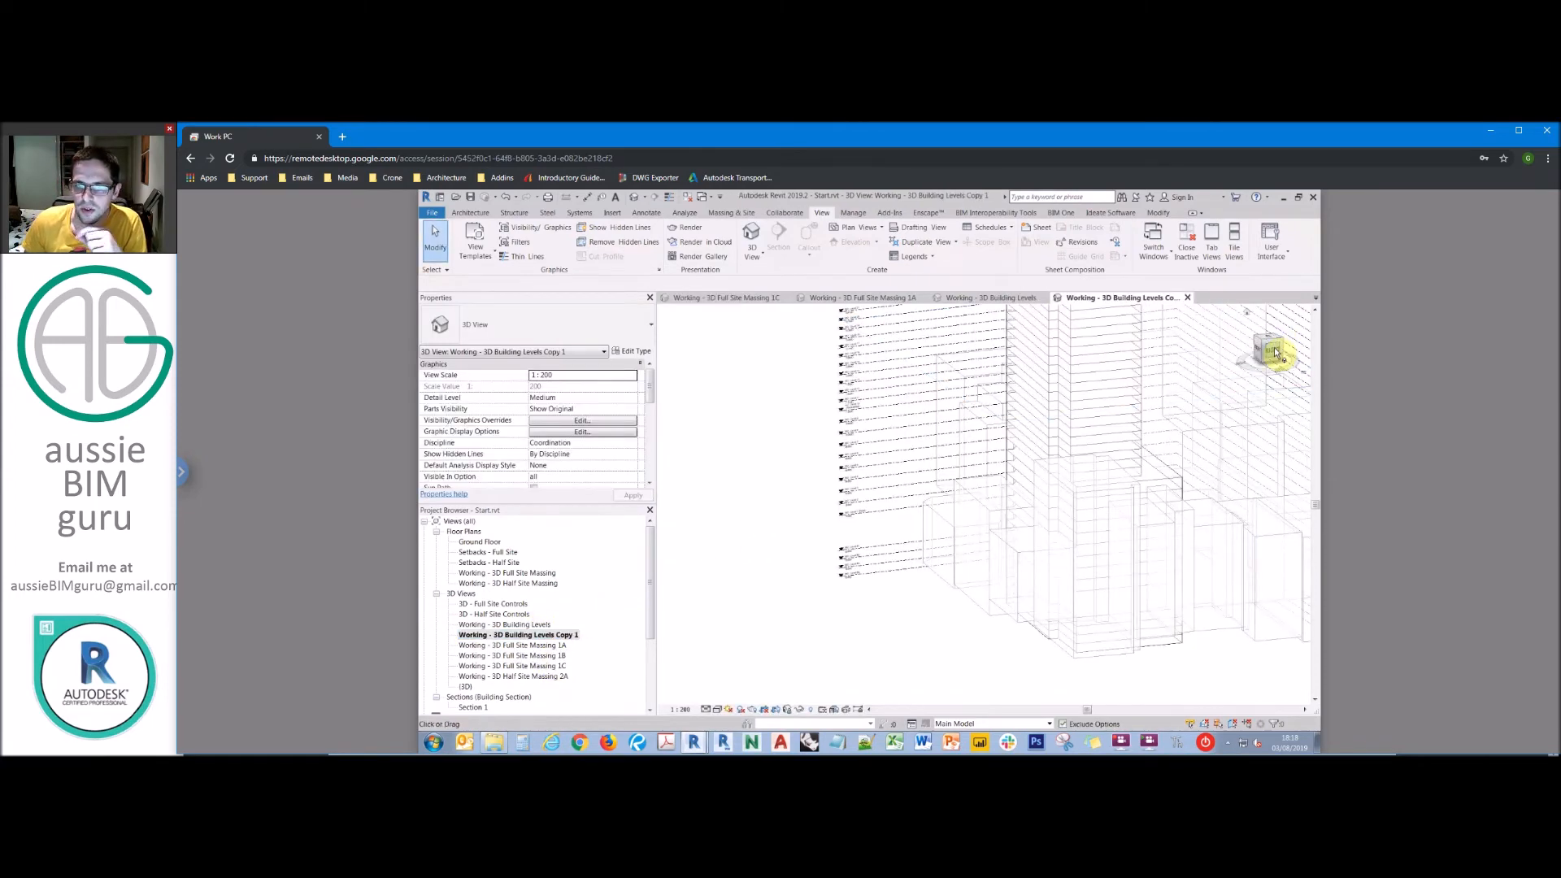
# Step: Delete the 25 typical Mix 2 levels from M2 - Level 11 up to M2 - Level 35
pyautogui.scroll(4, 883, 449)
pyautogui.scroll(6, 892, 413)
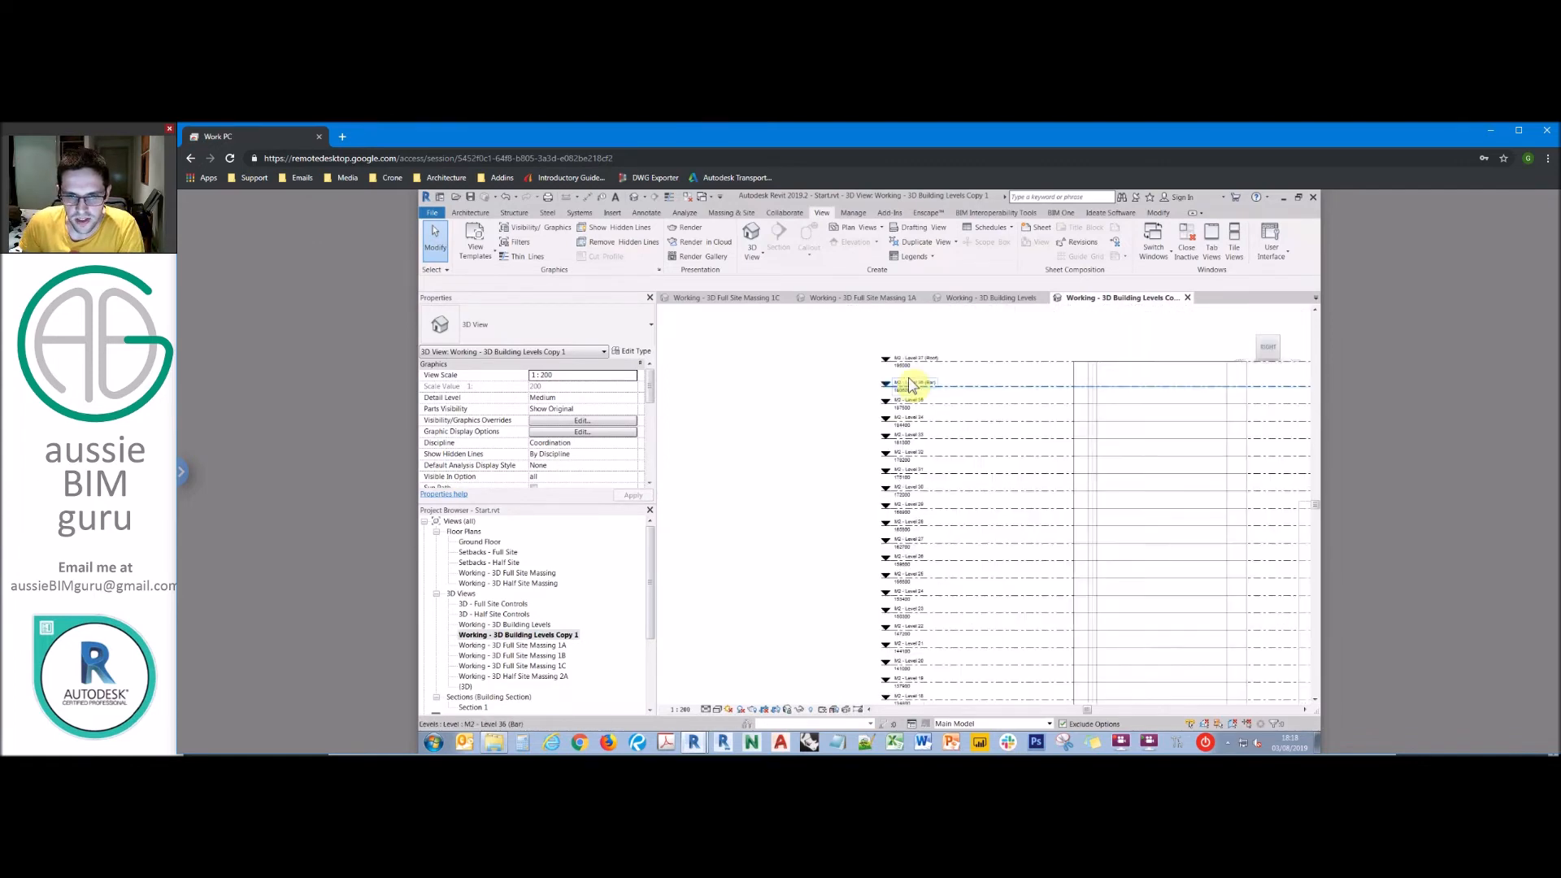
pyautogui.moveTo(944, 402); pyautogui.dragTo(843, 411)
pyautogui.moveTo(854, 533); pyautogui.dragTo(834, 341, button='middle')
pyautogui.moveTo(843, 412); pyautogui.dragTo(787, 518)
pyautogui.scroll(-1, 787, 526)
pyautogui.moveTo(787, 526); pyautogui.dragTo(773, 327, button='middle')
pyautogui.moveTo(773, 326); pyautogui.dragTo(790, 547)
pyautogui.moveTo(790, 547); pyautogui.dragTo(787, 470, button='middle')
pyautogui.moveTo(786, 470); pyautogui.dragTo(828, 493)
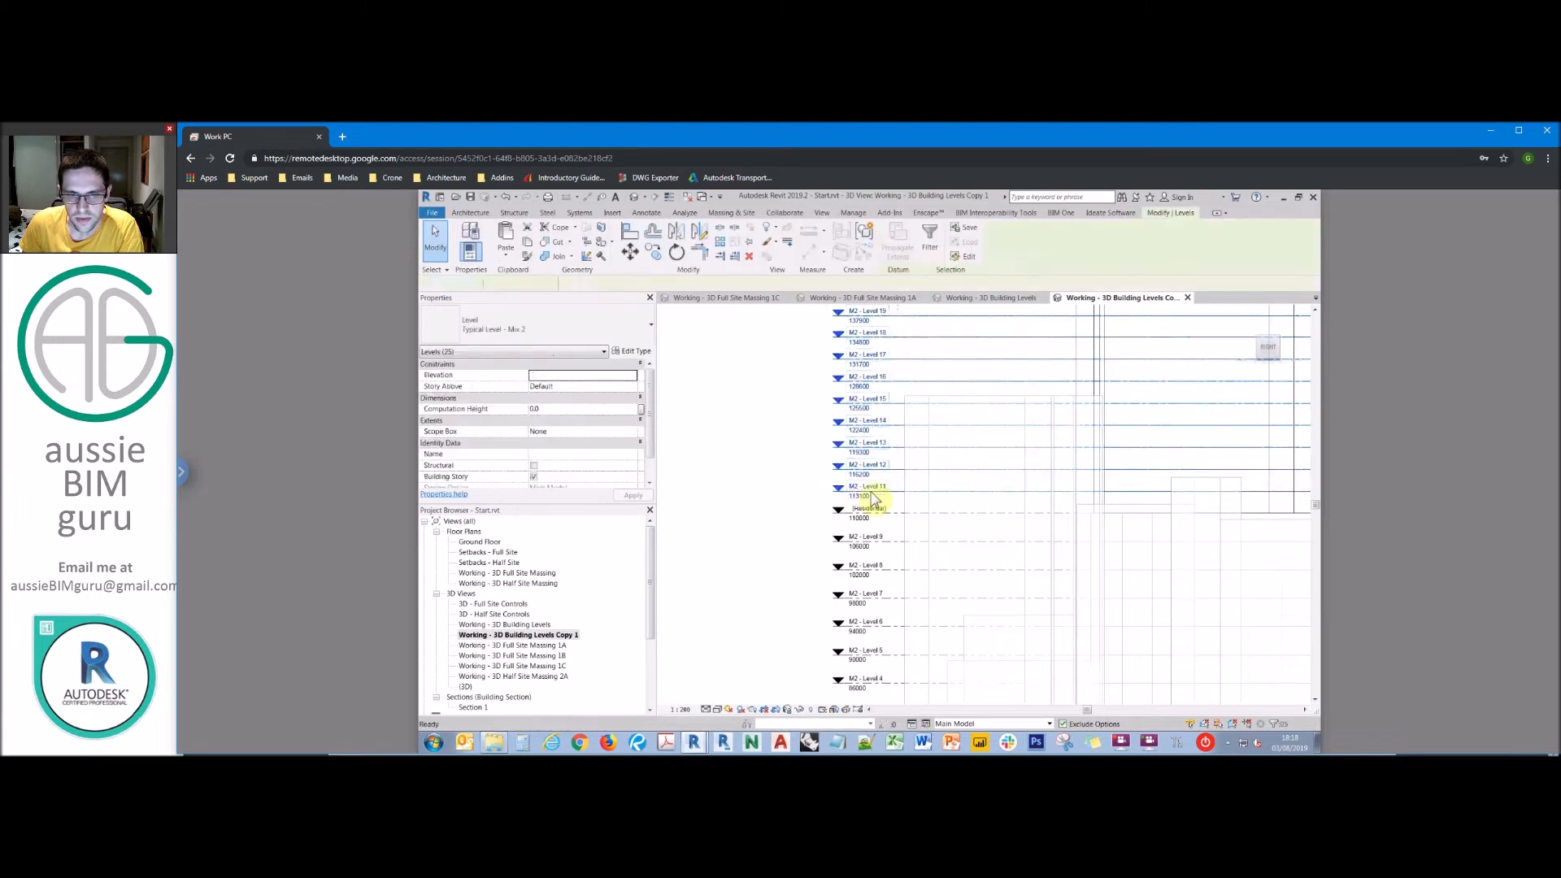
pyautogui.press('e')
pyautogui.press('h')
# Step: Rename the M2 - Level 10 (Residential) level to M2 - Level 10 and array it upward as 20 ungrouped items spaced 4000 apart
pyautogui.click(886, 511)
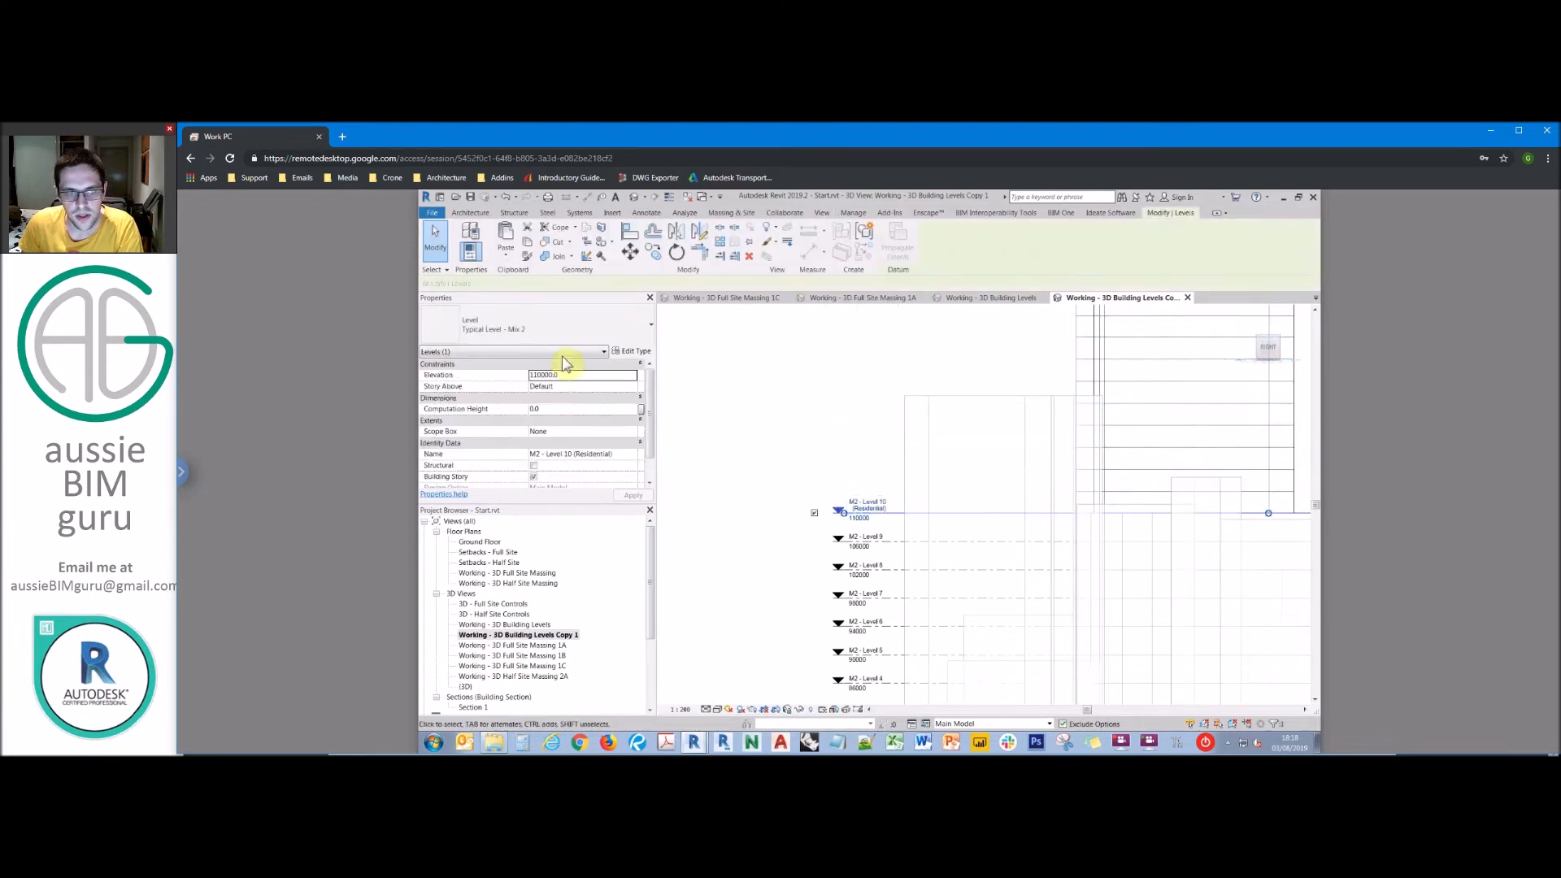
pyautogui.click(604, 455)
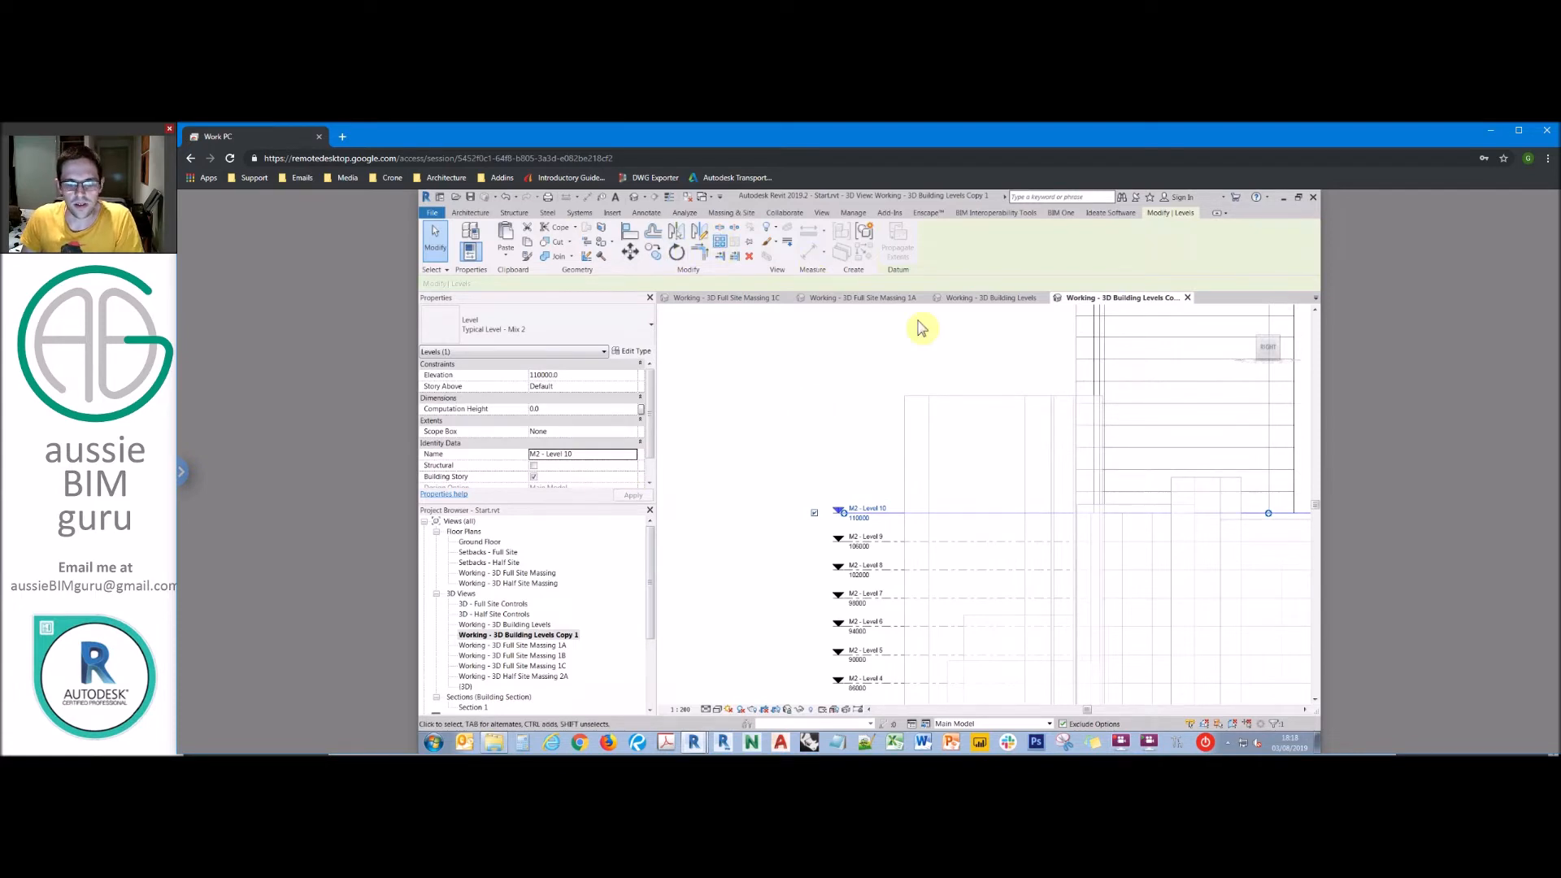
pyautogui.click(720, 241)
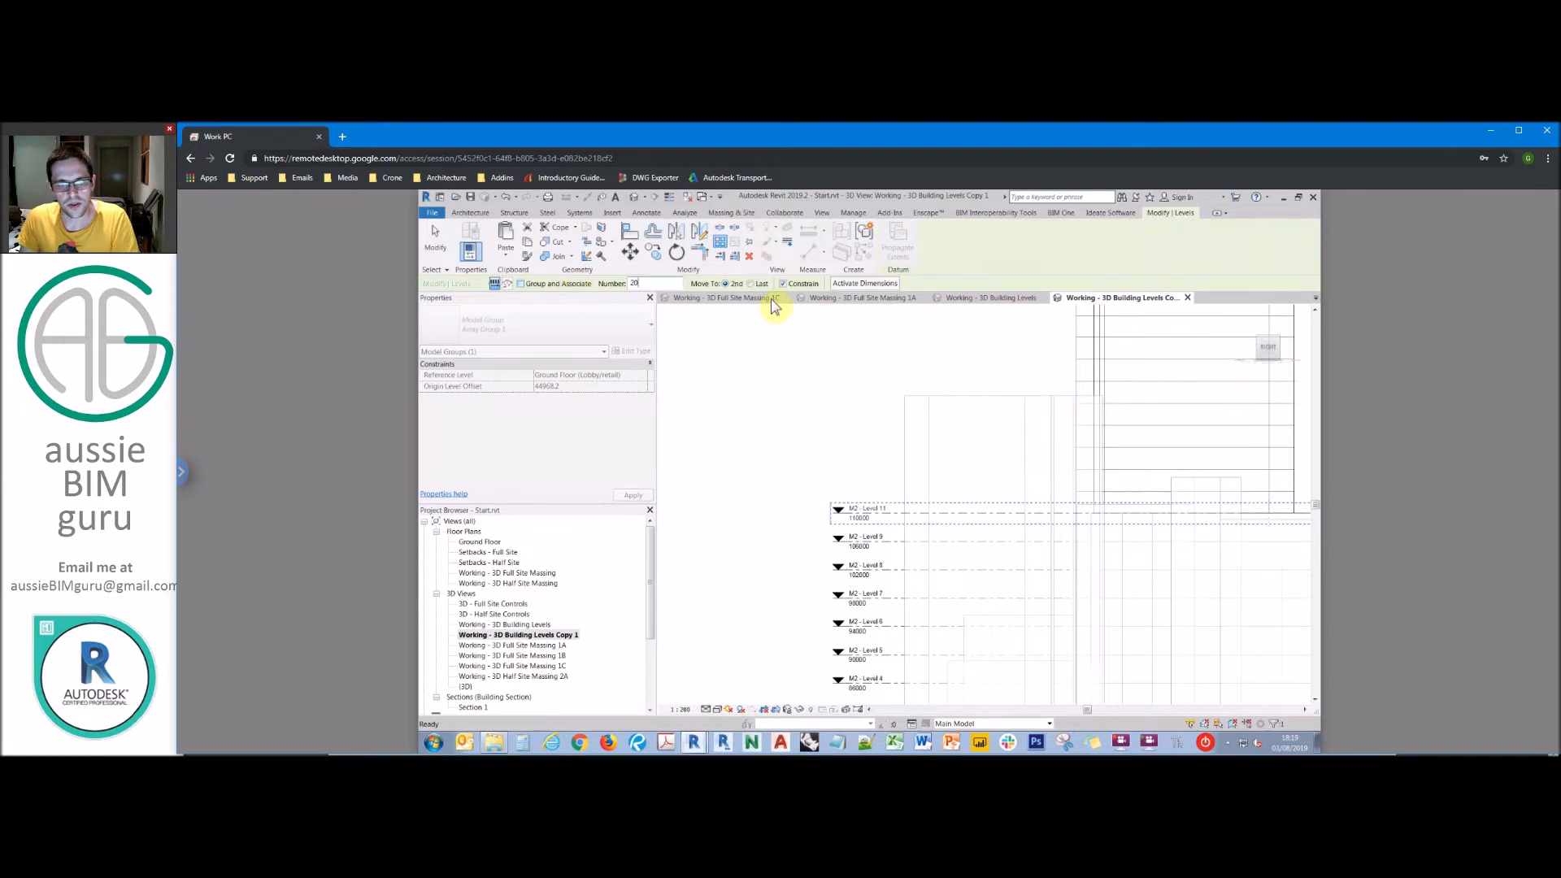
pyautogui.click(864, 509)
pyautogui.write('4000')
pyautogui.press('Return')
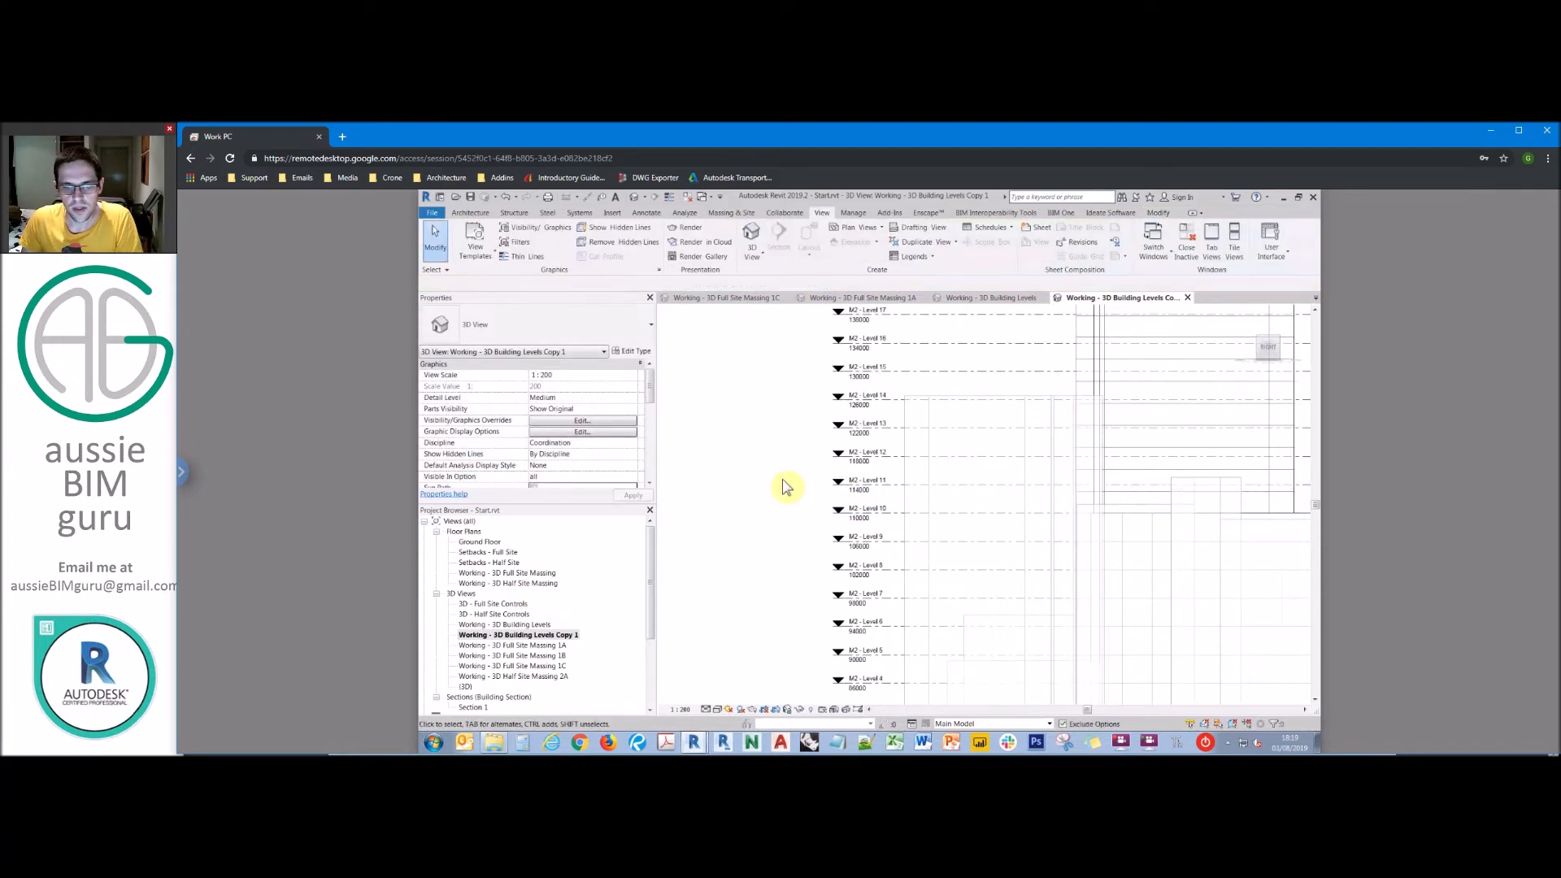
# Step: Move the M2 - Level 36 (Bar) level down to an elevation of 190000
pyautogui.scroll(-3, 787, 610)
pyautogui.moveTo(787, 609); pyautogui.dragTo(801, 610, button='middle')
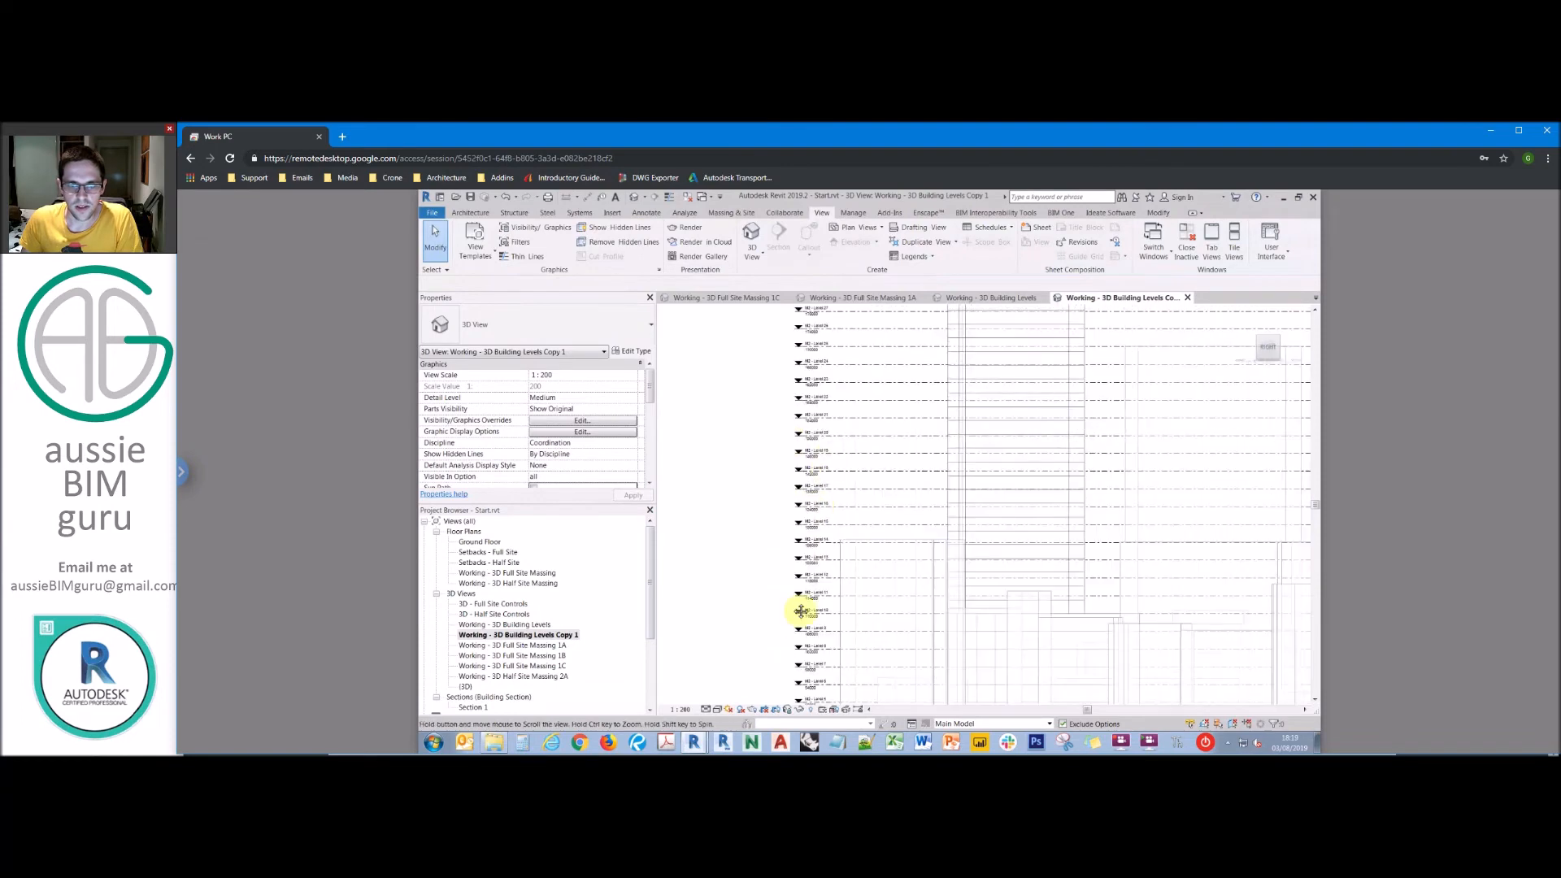
pyautogui.scroll(5, 788, 553)
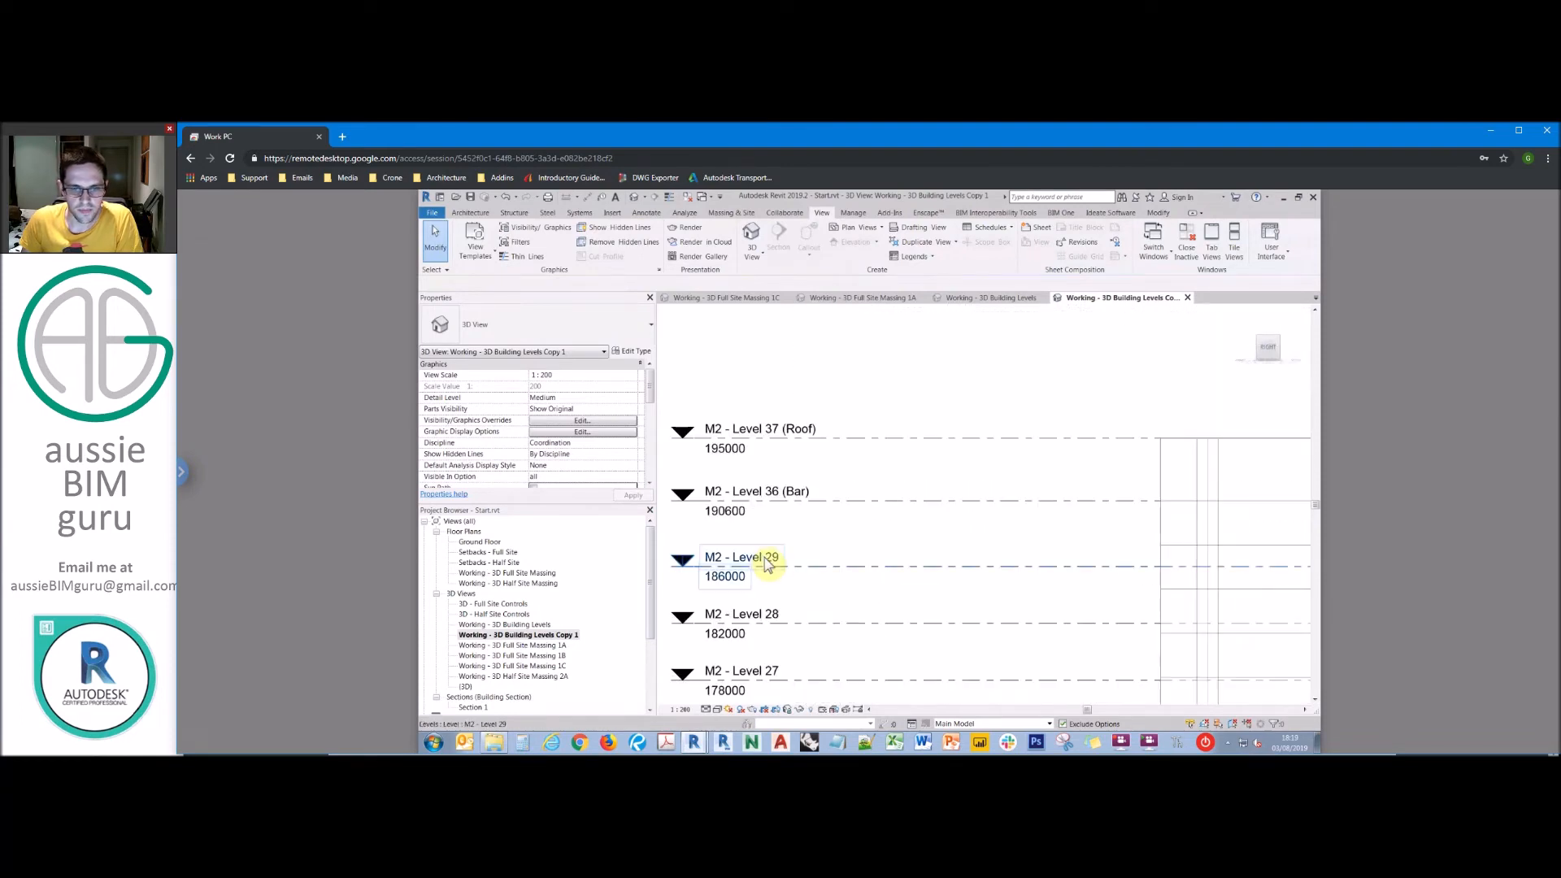
pyautogui.click(768, 563)
pyautogui.click(791, 498)
pyautogui.press('m')
pyautogui.press('v')
pyautogui.click(850, 500)
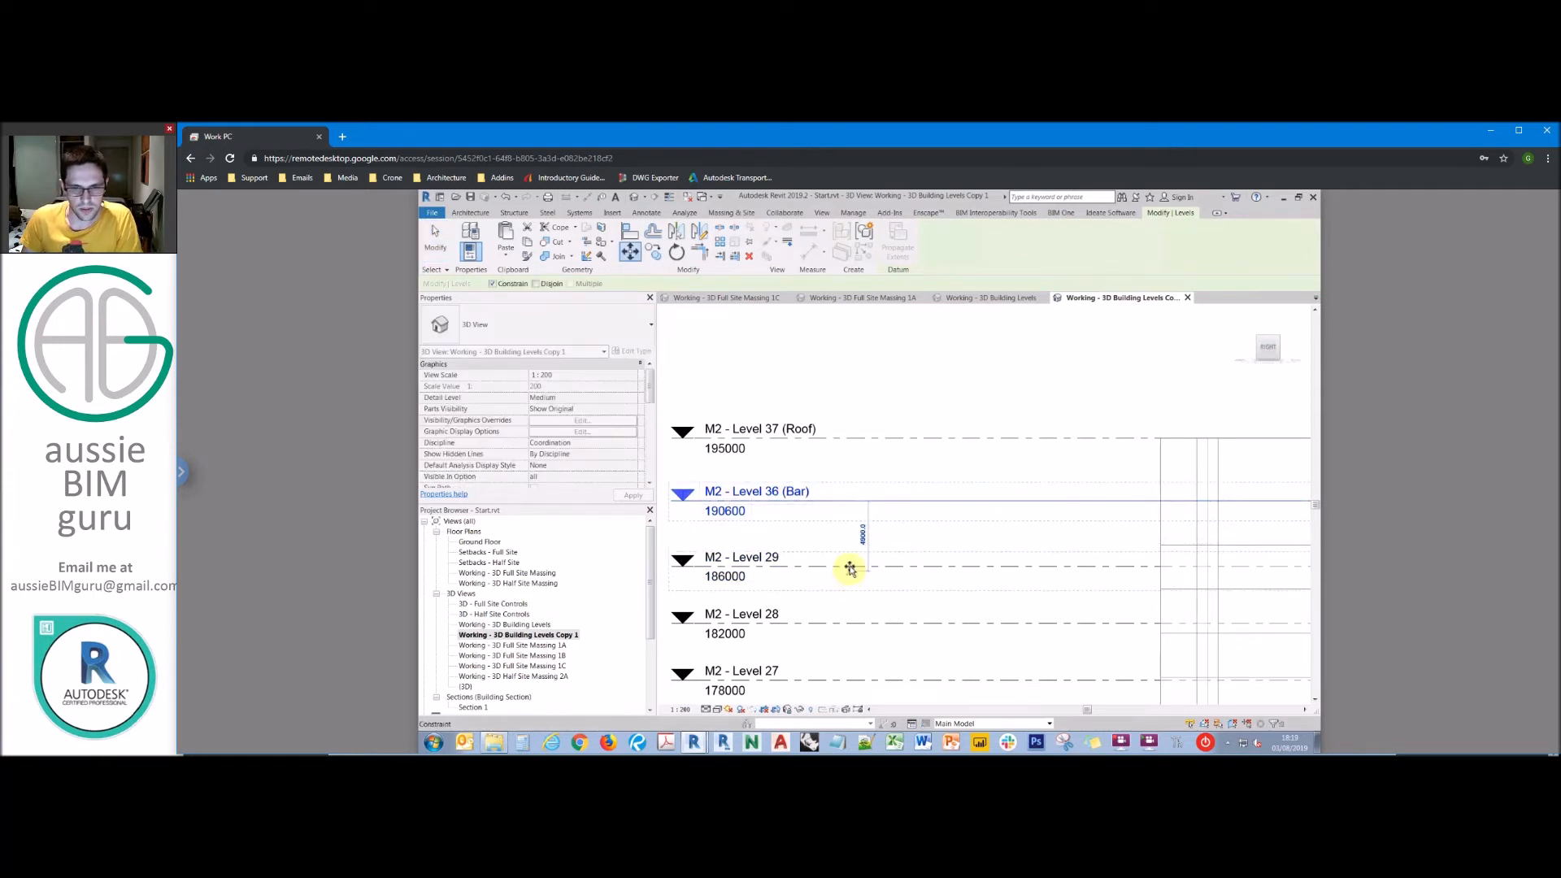
pyautogui.write('7')
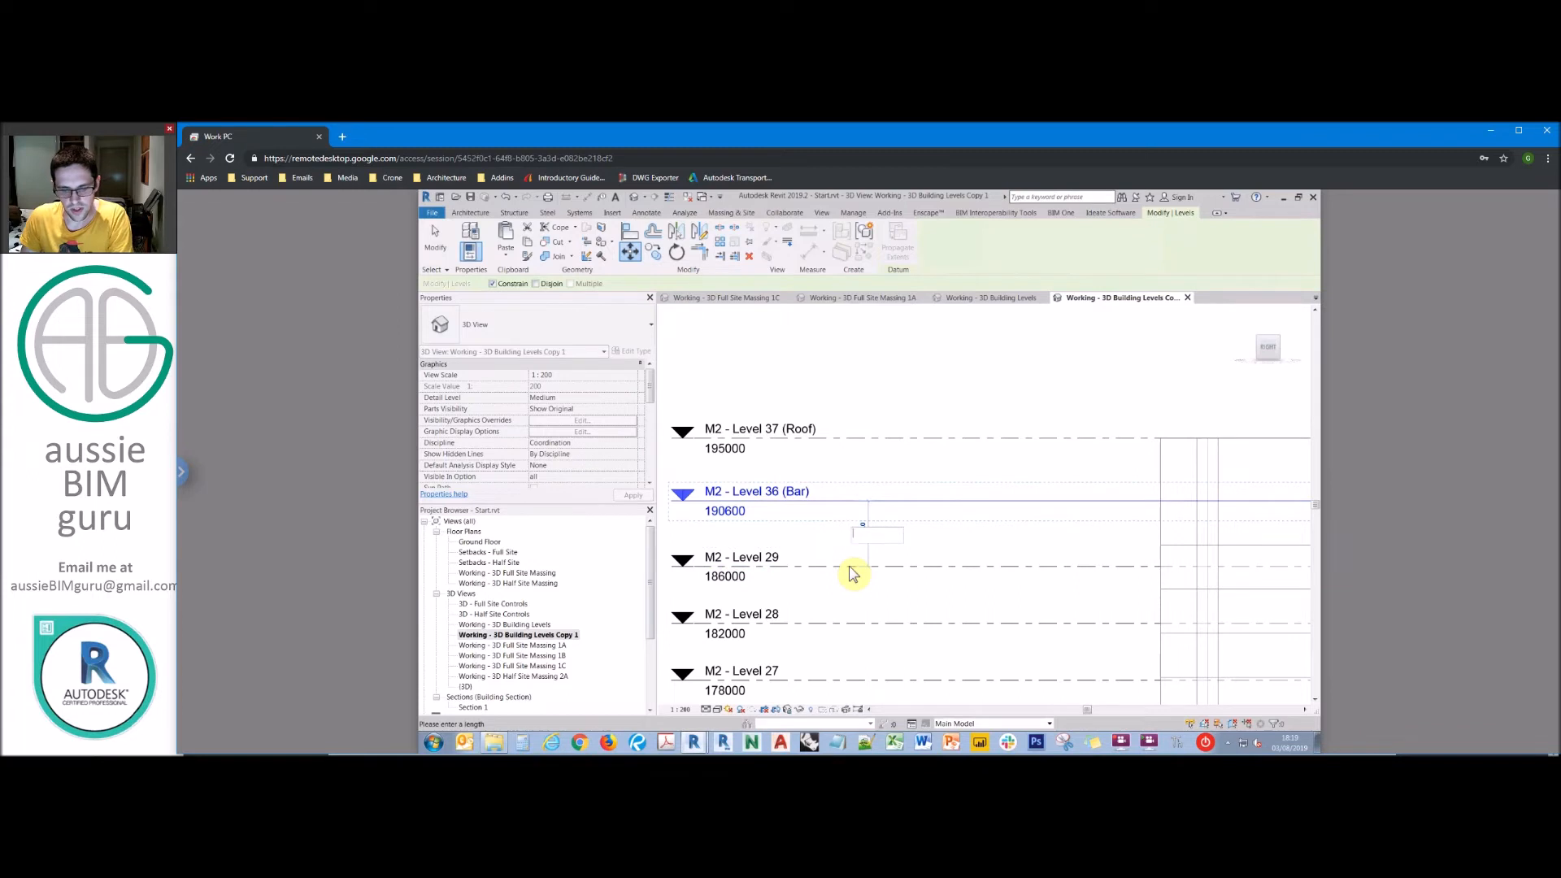
pyautogui.press('Return')
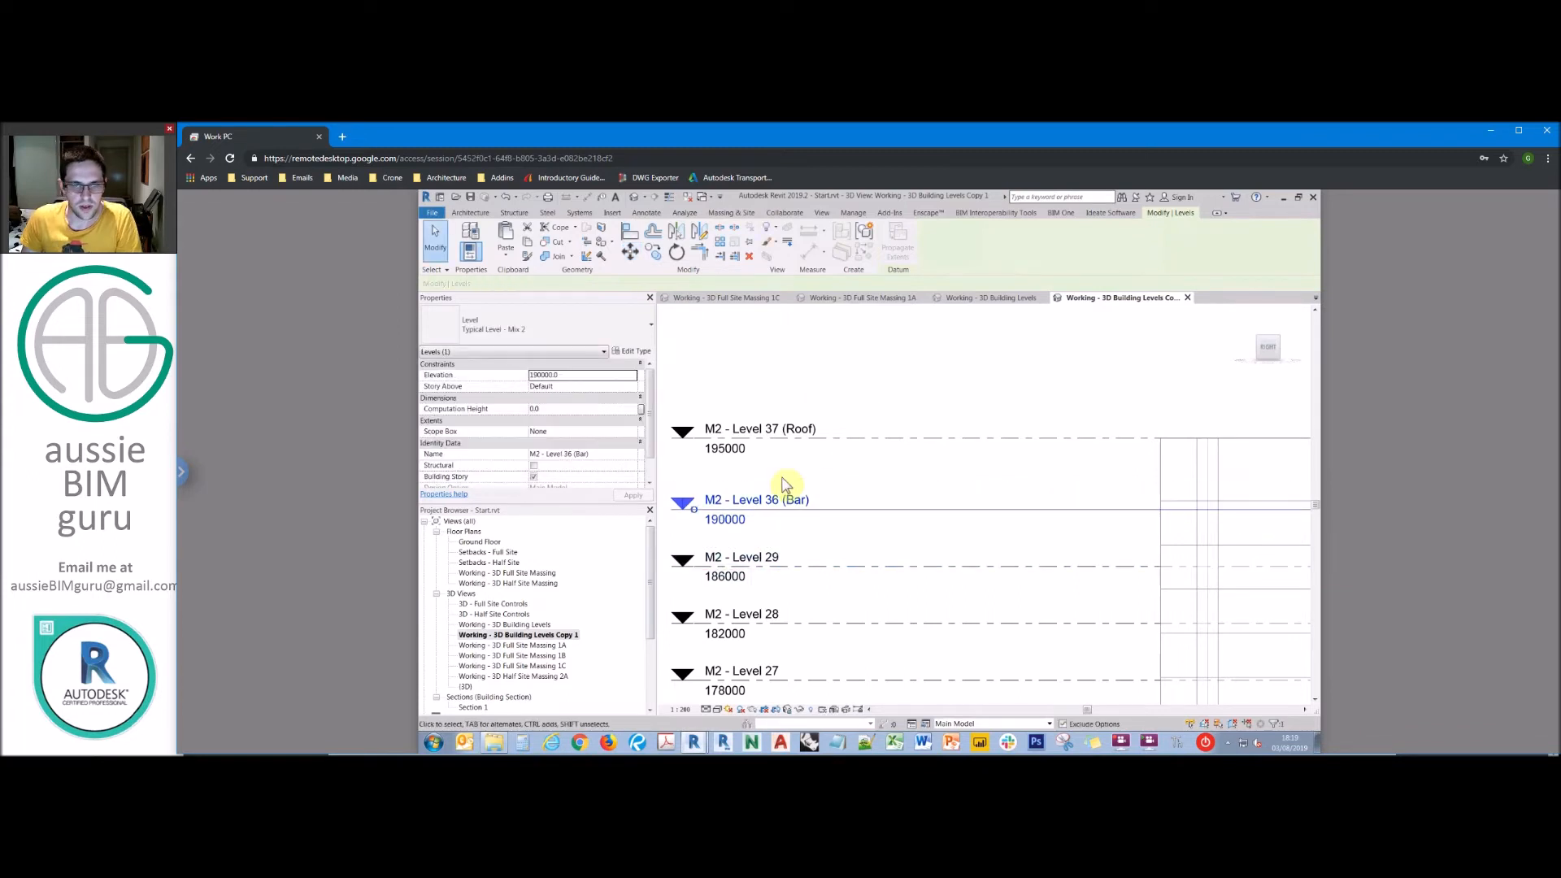
pyautogui.press('Escape')
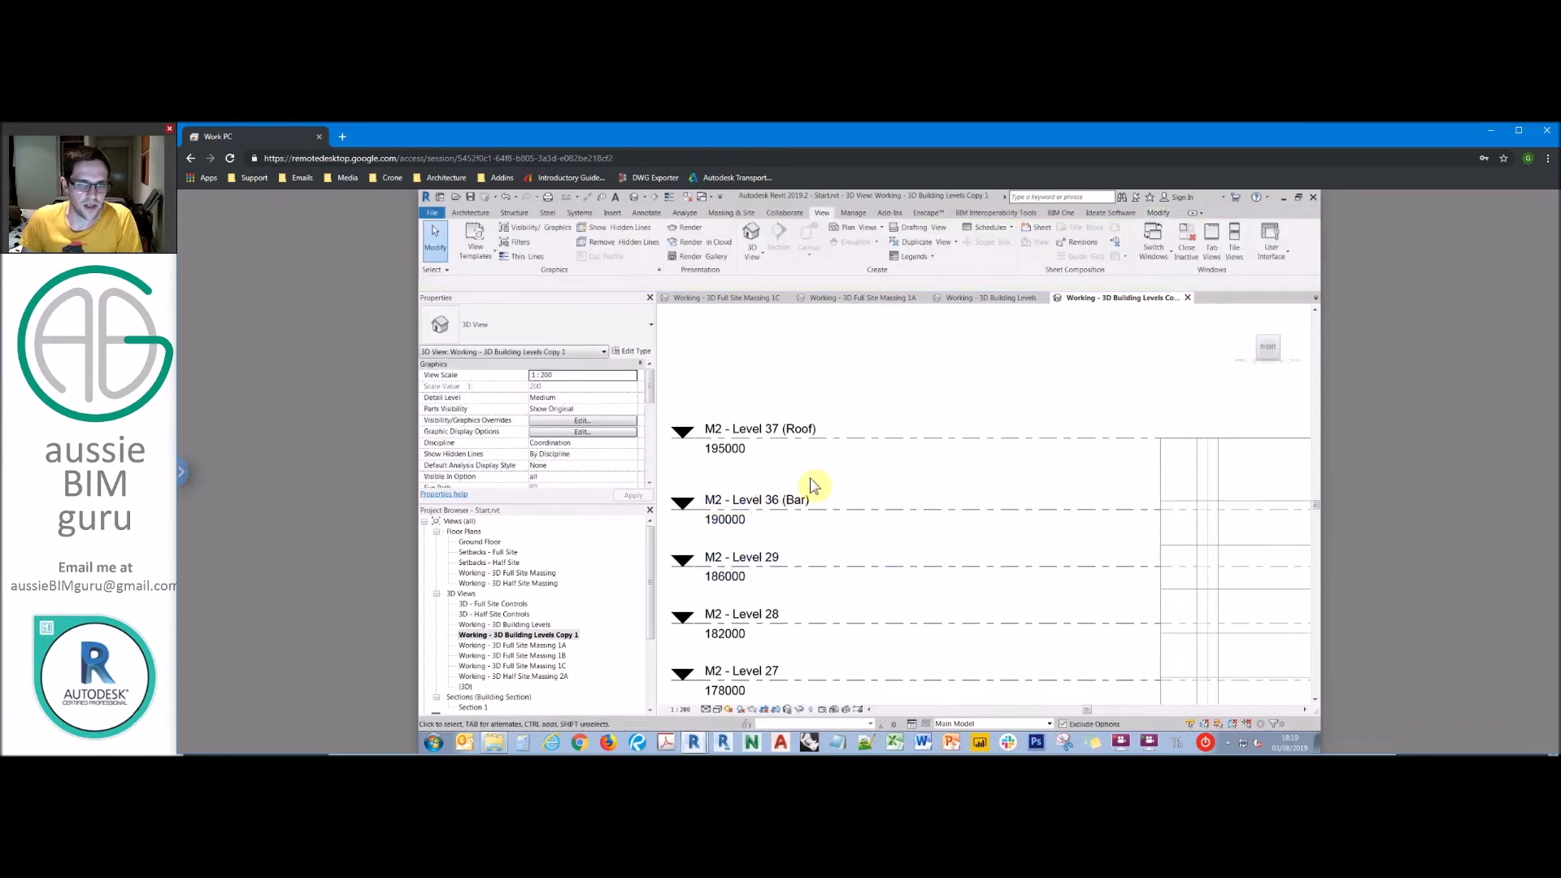
# Step: Open the Working - 3D Full Site Massing views 1A and 1B, ending in view 1C
pyautogui.scroll(-4, 821, 463)
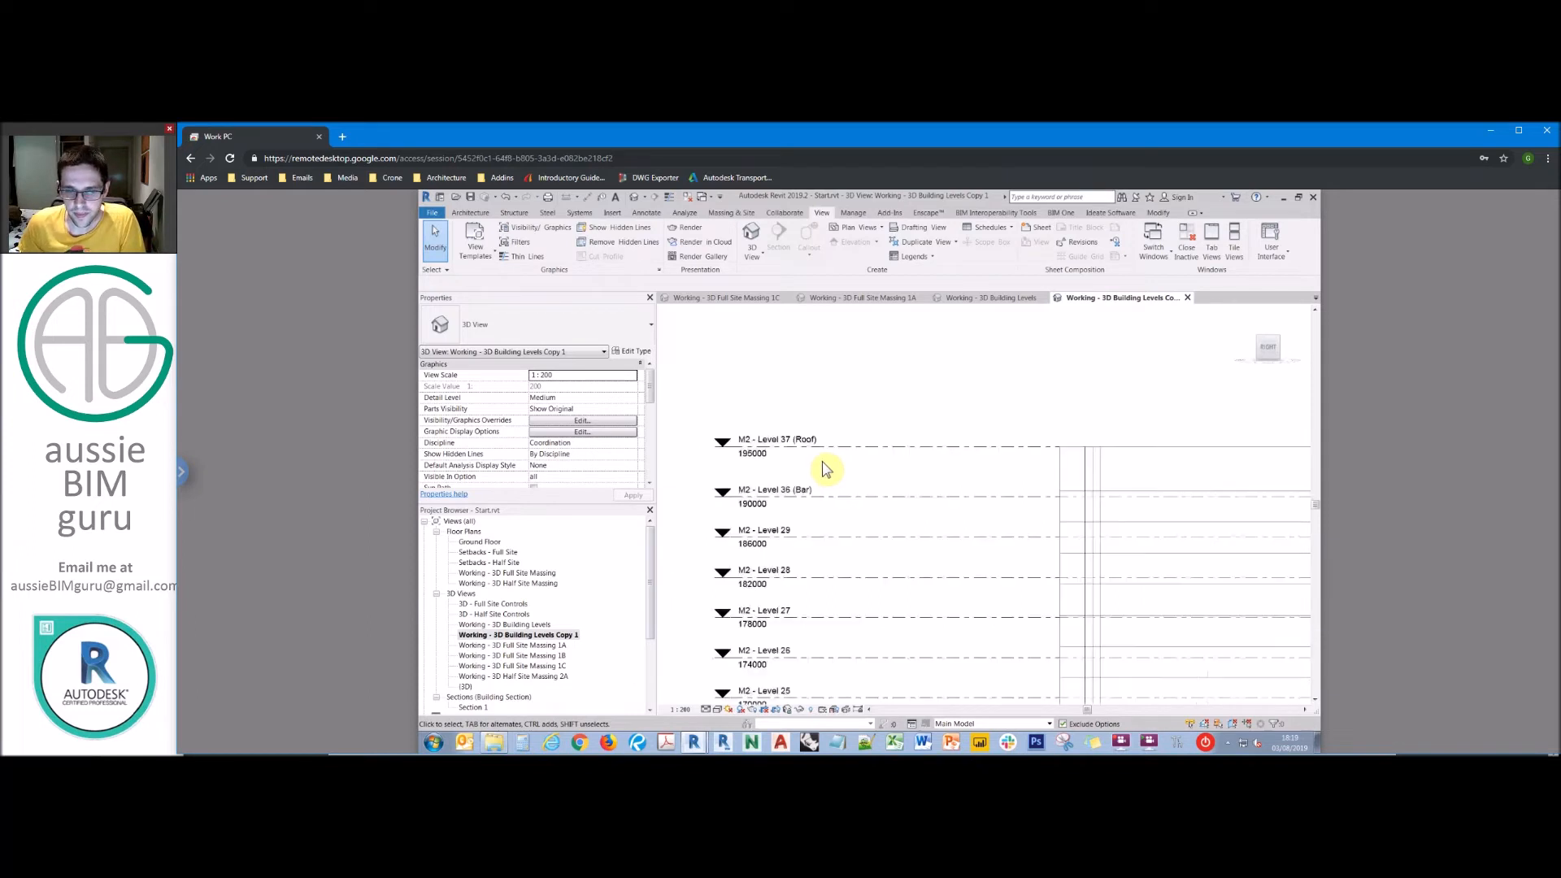
pyautogui.click(556, 634)
pyautogui.doubleClick(543, 646)
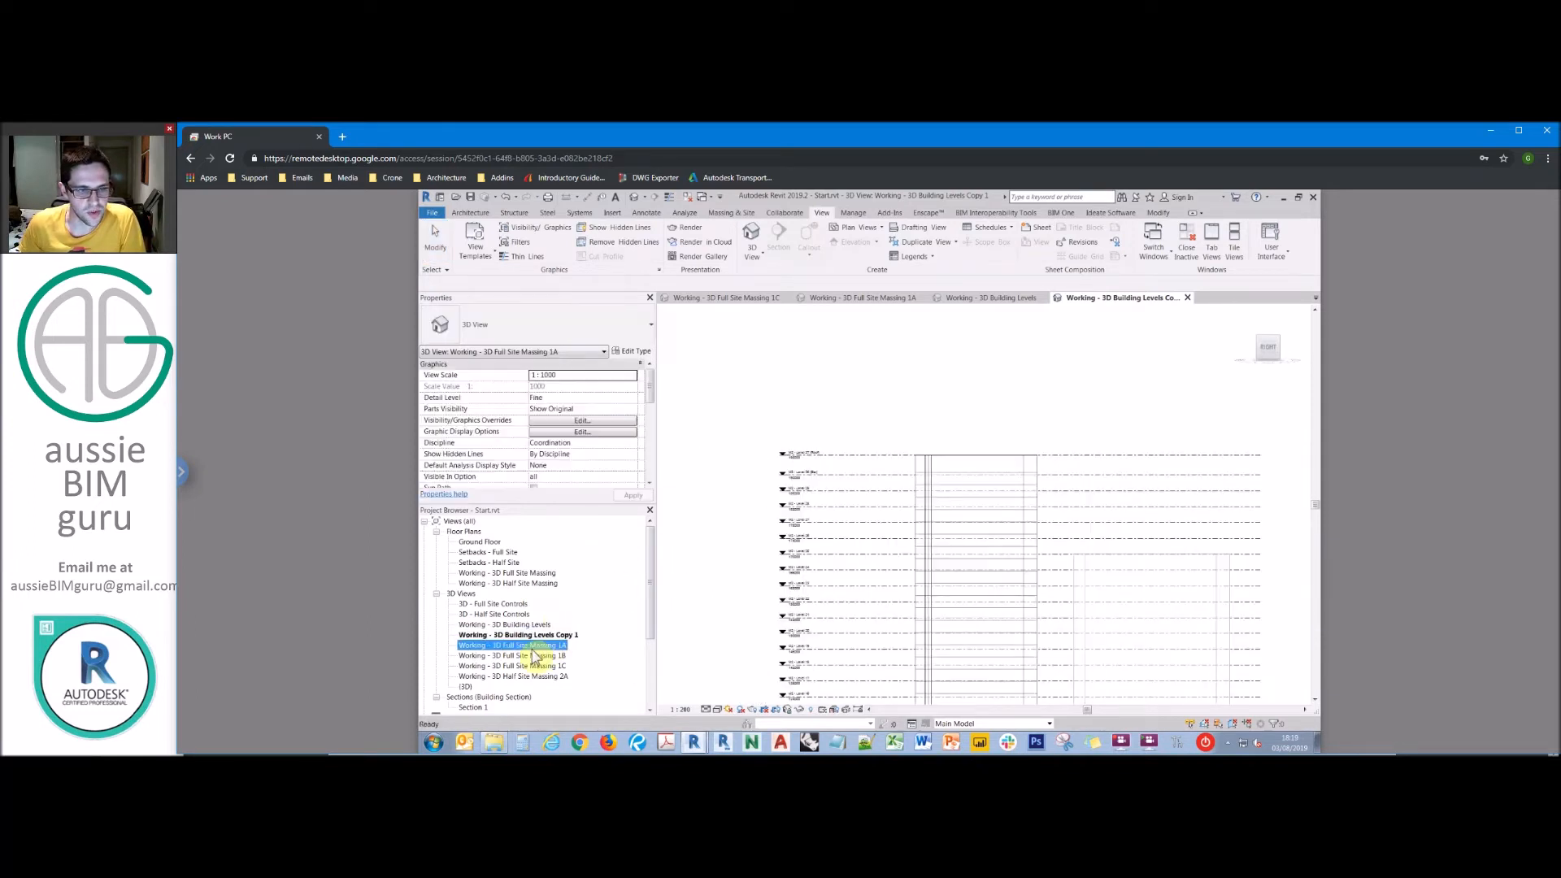
pyautogui.click(907, 355)
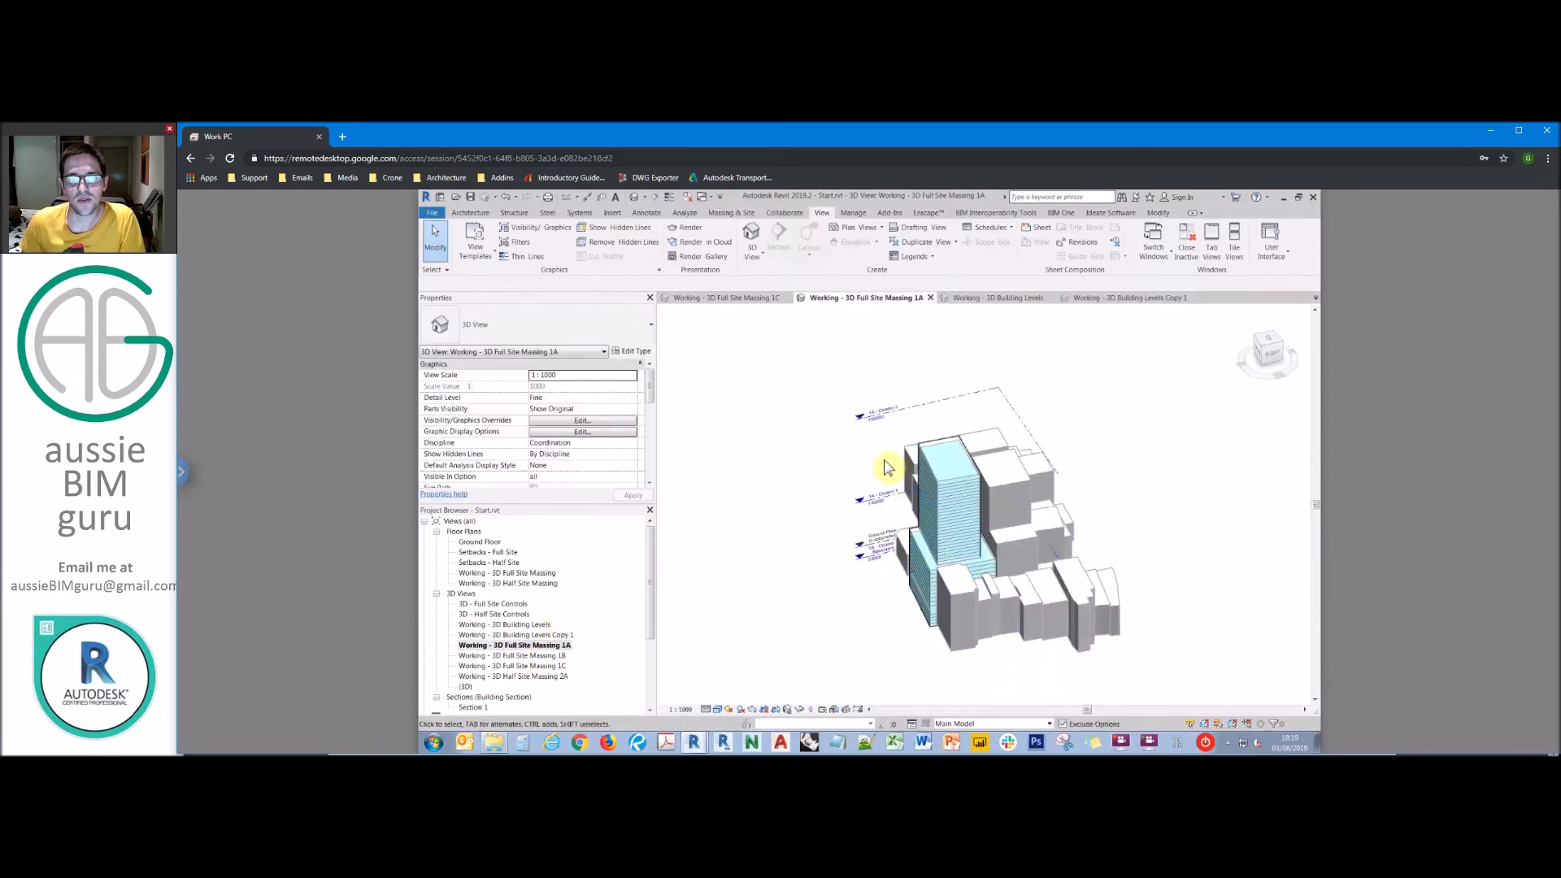
pyautogui.doubleClick(529, 656)
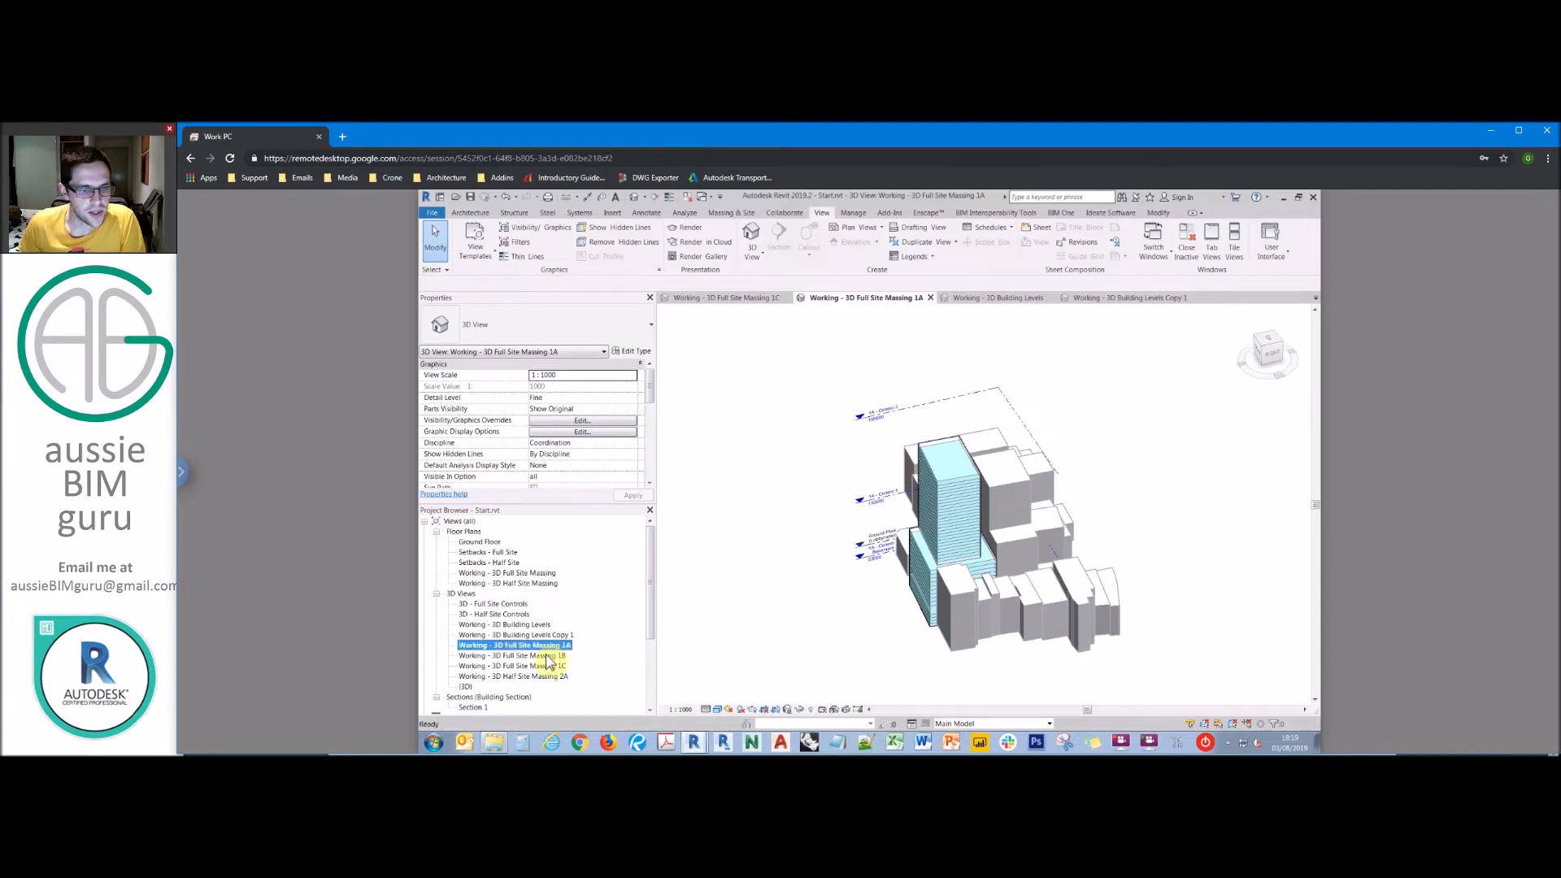
pyautogui.click(512, 666)
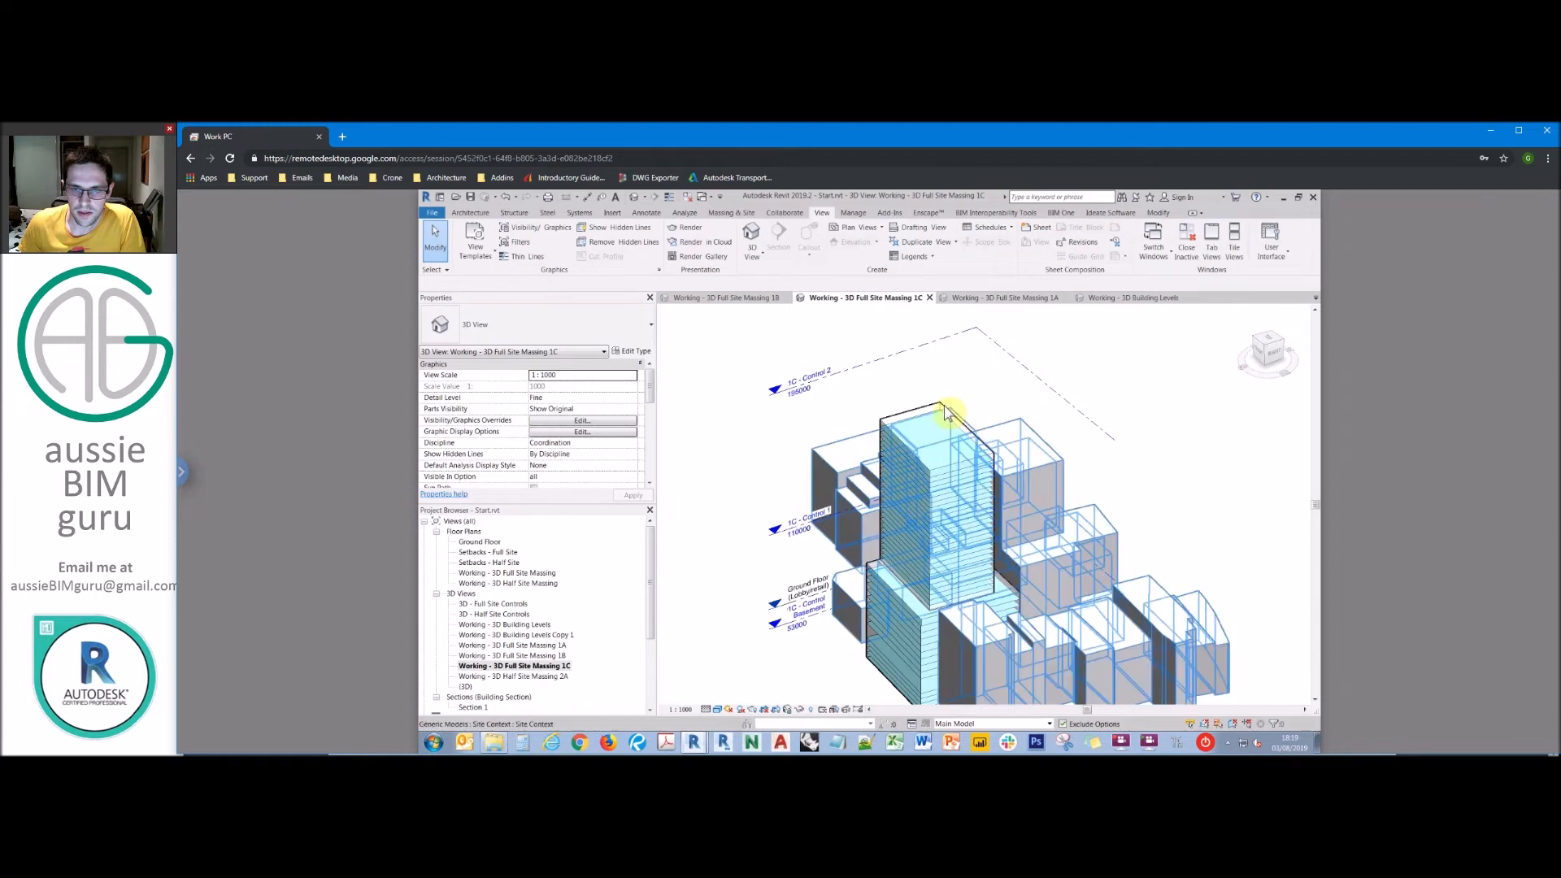
# Step: Copy the tower mass and set view 1C's Full Site design option visibility to 1C - Full Comm
pyautogui.press('v')
pyautogui.press('v')
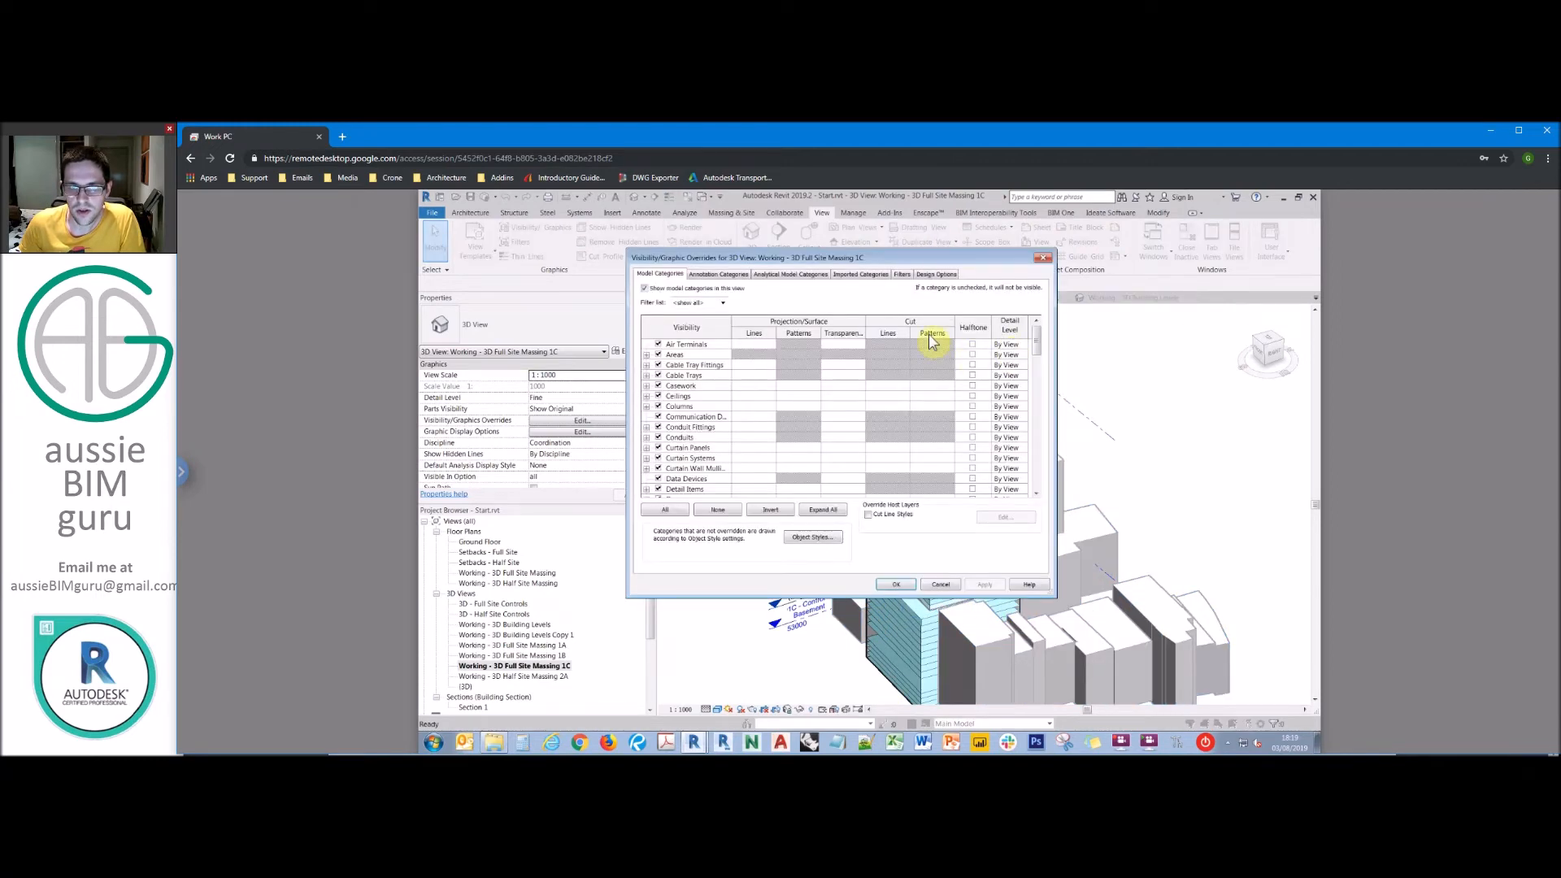
pyautogui.press('Escape')
pyautogui.click(936, 412)
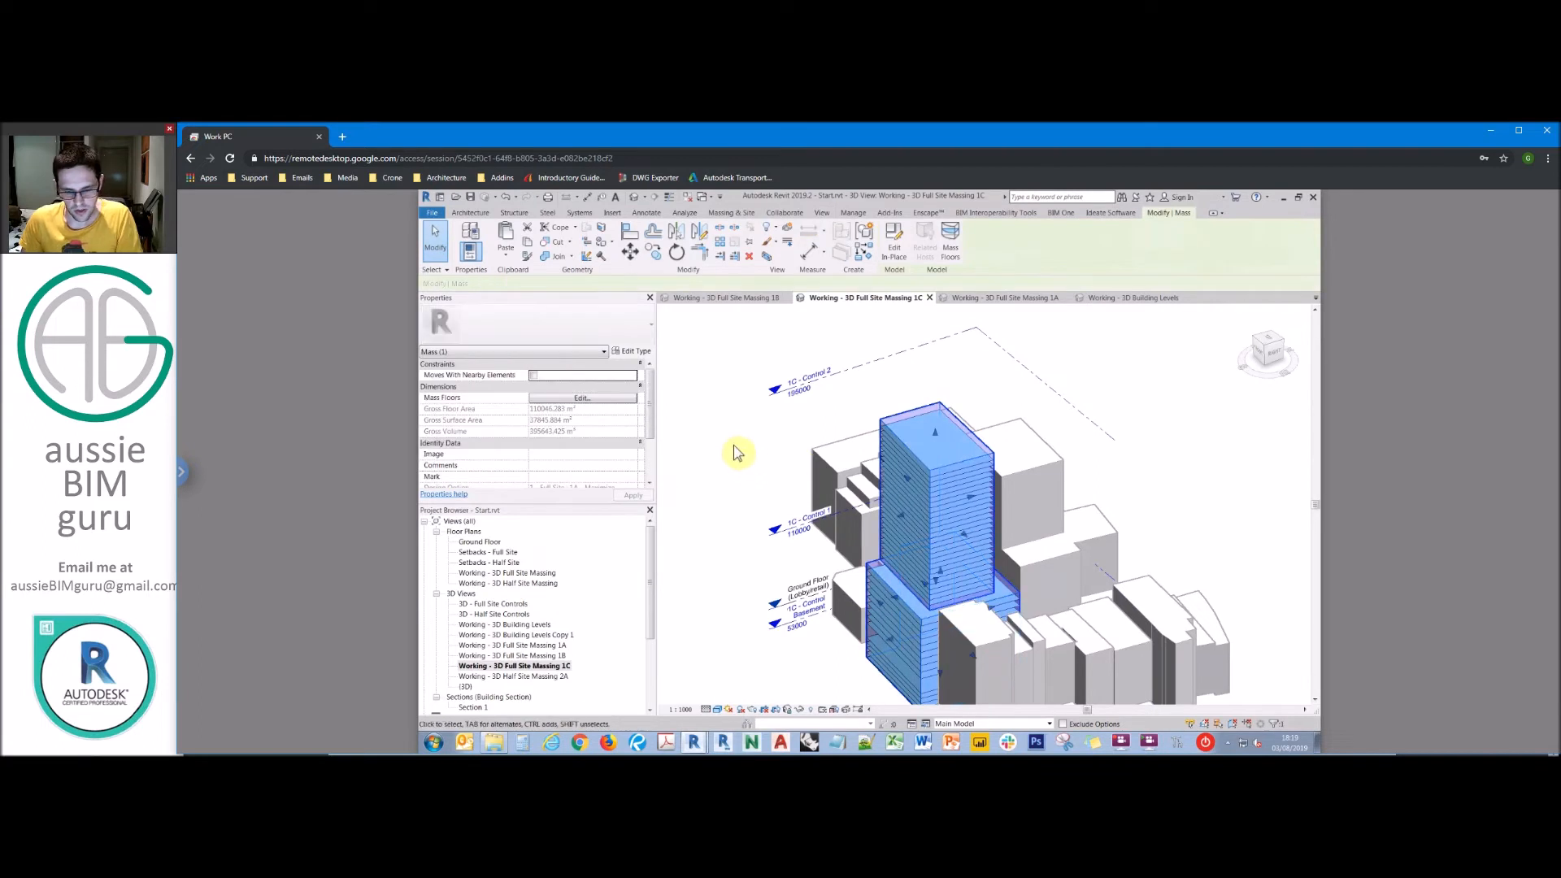
pyautogui.press('Escape')
pyautogui.press('v')
pyautogui.press('v')
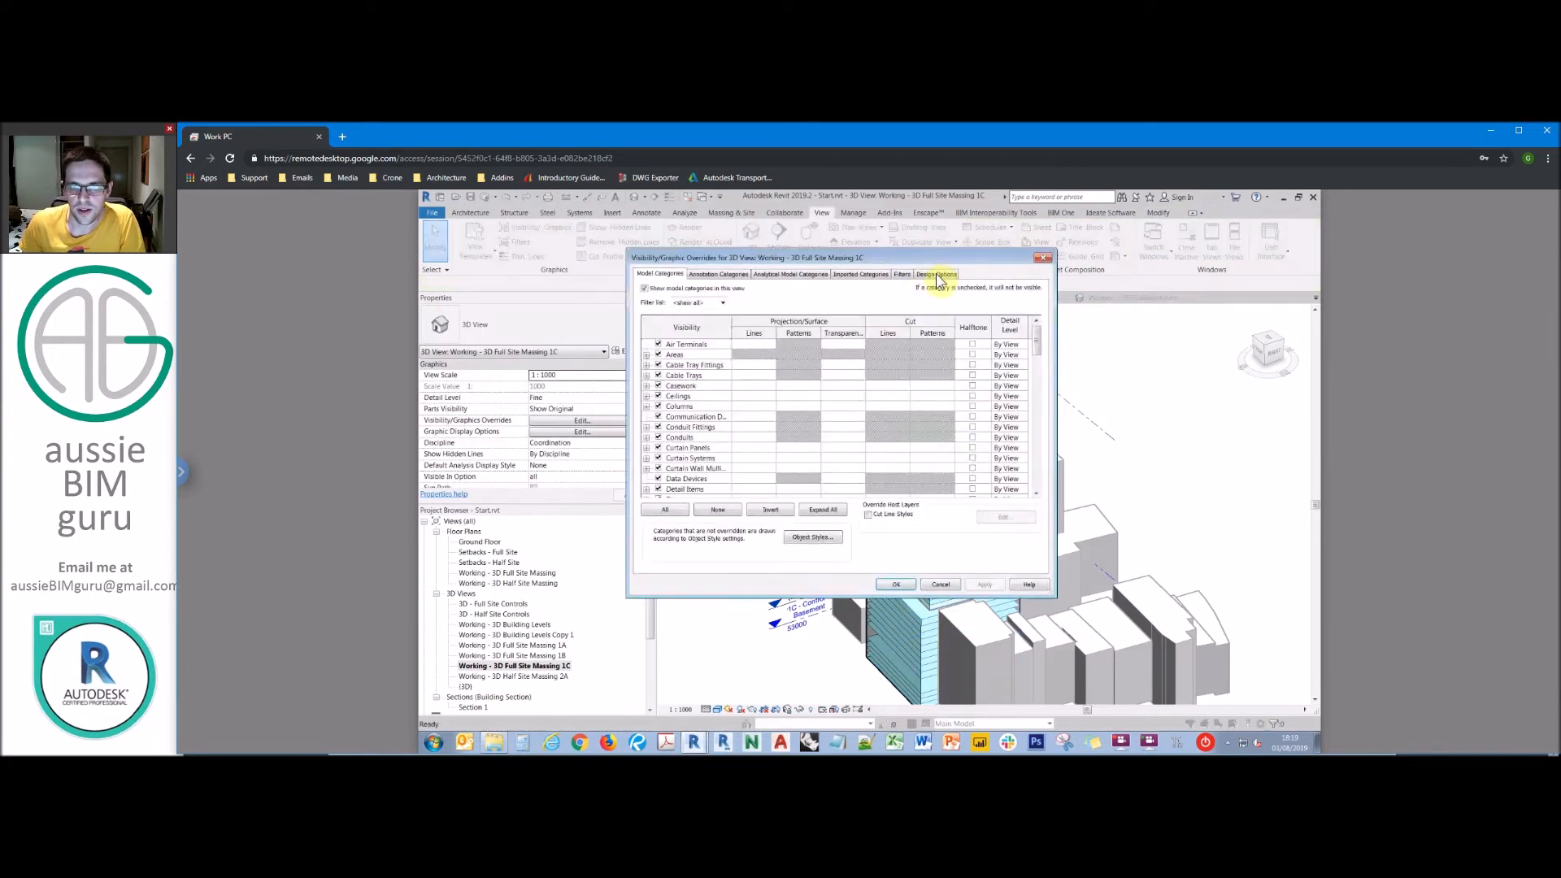
pyautogui.click(977, 325)
pyautogui.click(912, 369)
pyautogui.click(887, 588)
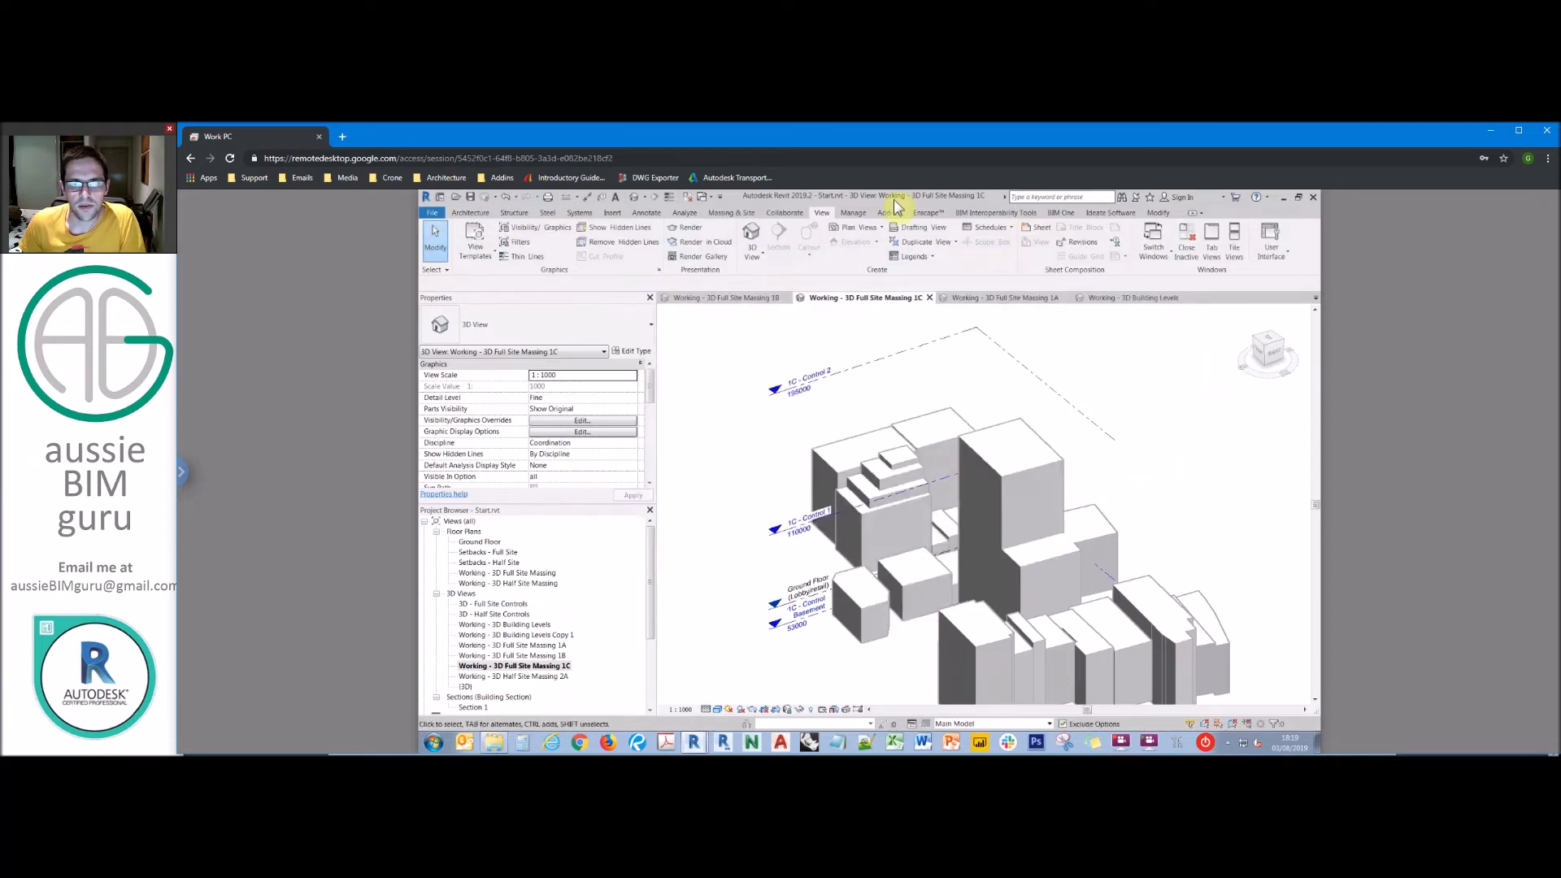
# Step: Make 1C - Full Comm the active design option and paste the copied tower mass aligned to the same place
pyautogui.click(1158, 212)
pyautogui.click(962, 723)
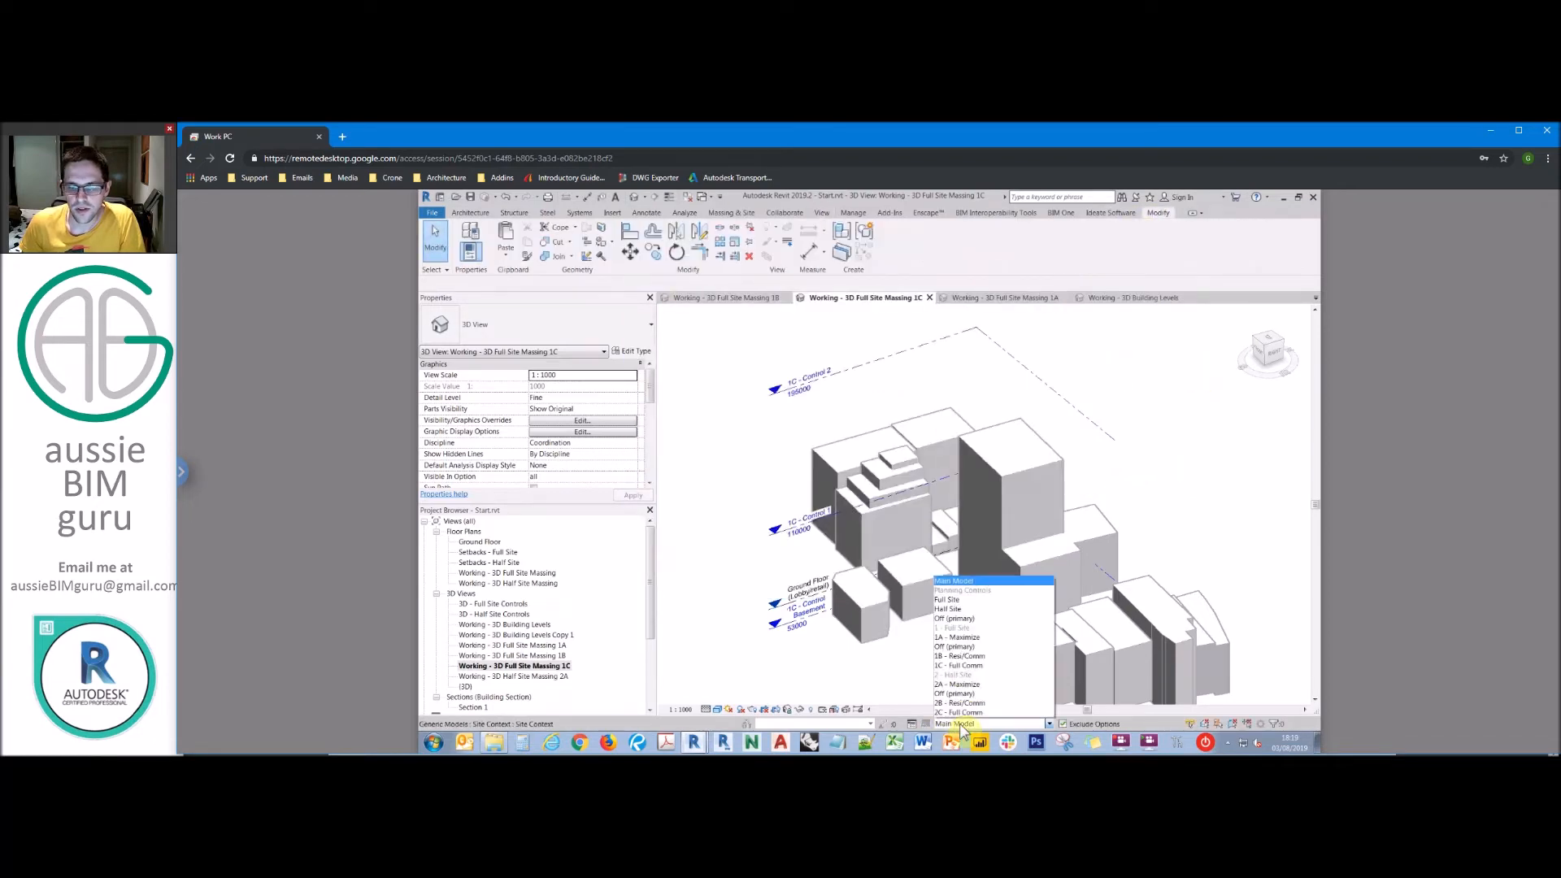
pyautogui.click(960, 665)
pyautogui.click(504, 257)
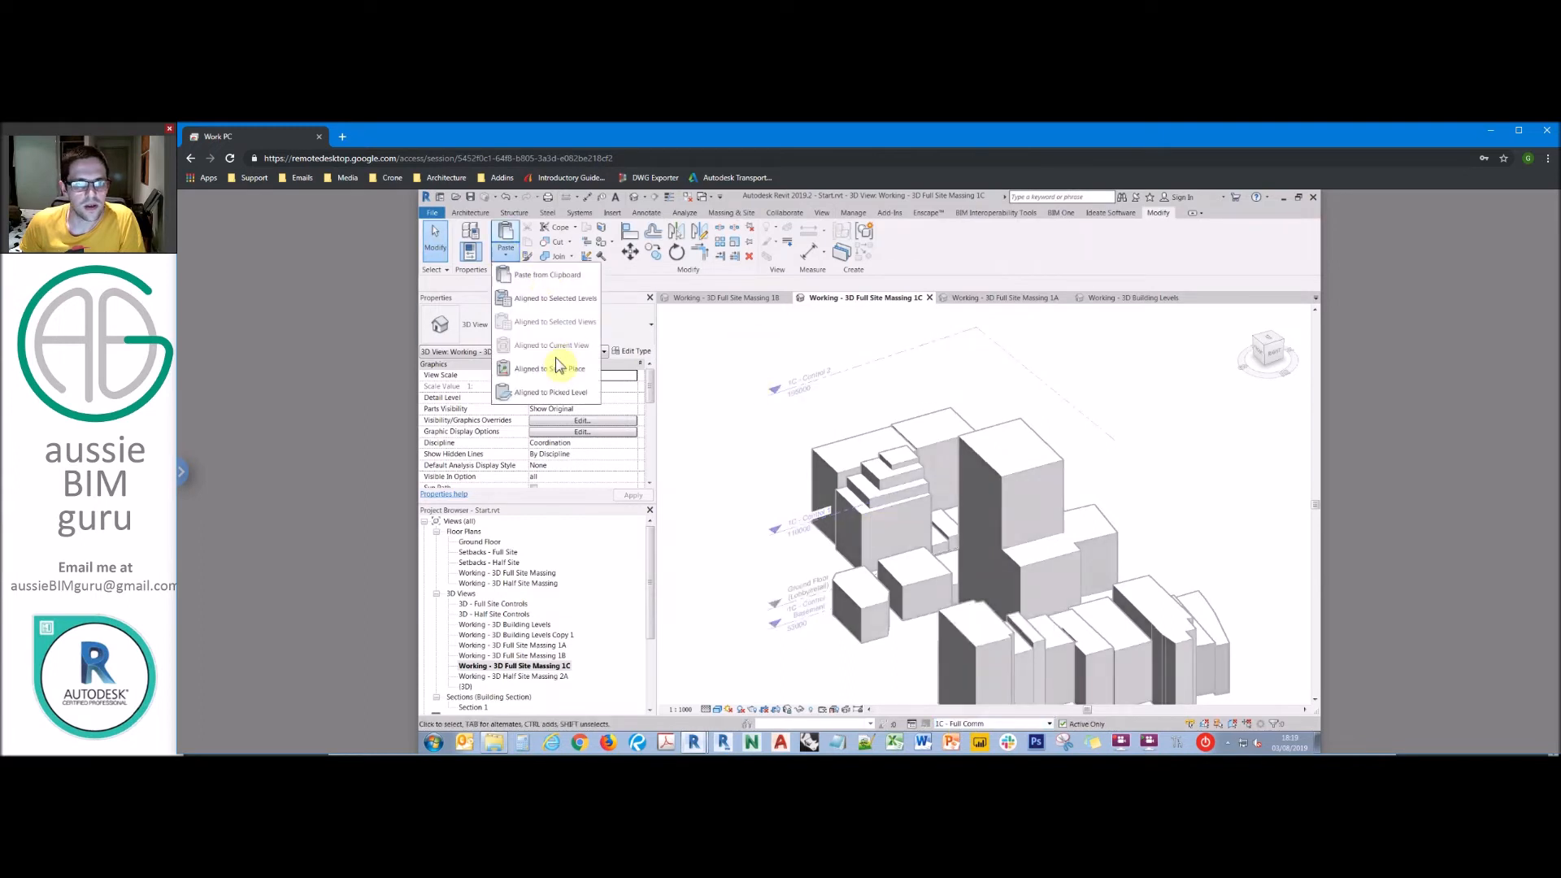
pyautogui.click(886, 447)
# Step: Replace the pasted mass's M1 mass floors with the Ground Floor and the M2 levels
pyautogui.keyDown('shift'); pyautogui.moveTo(886, 448); pyautogui.dragTo(986, 373, button='middle'); pyautogui.keyUp('shift')
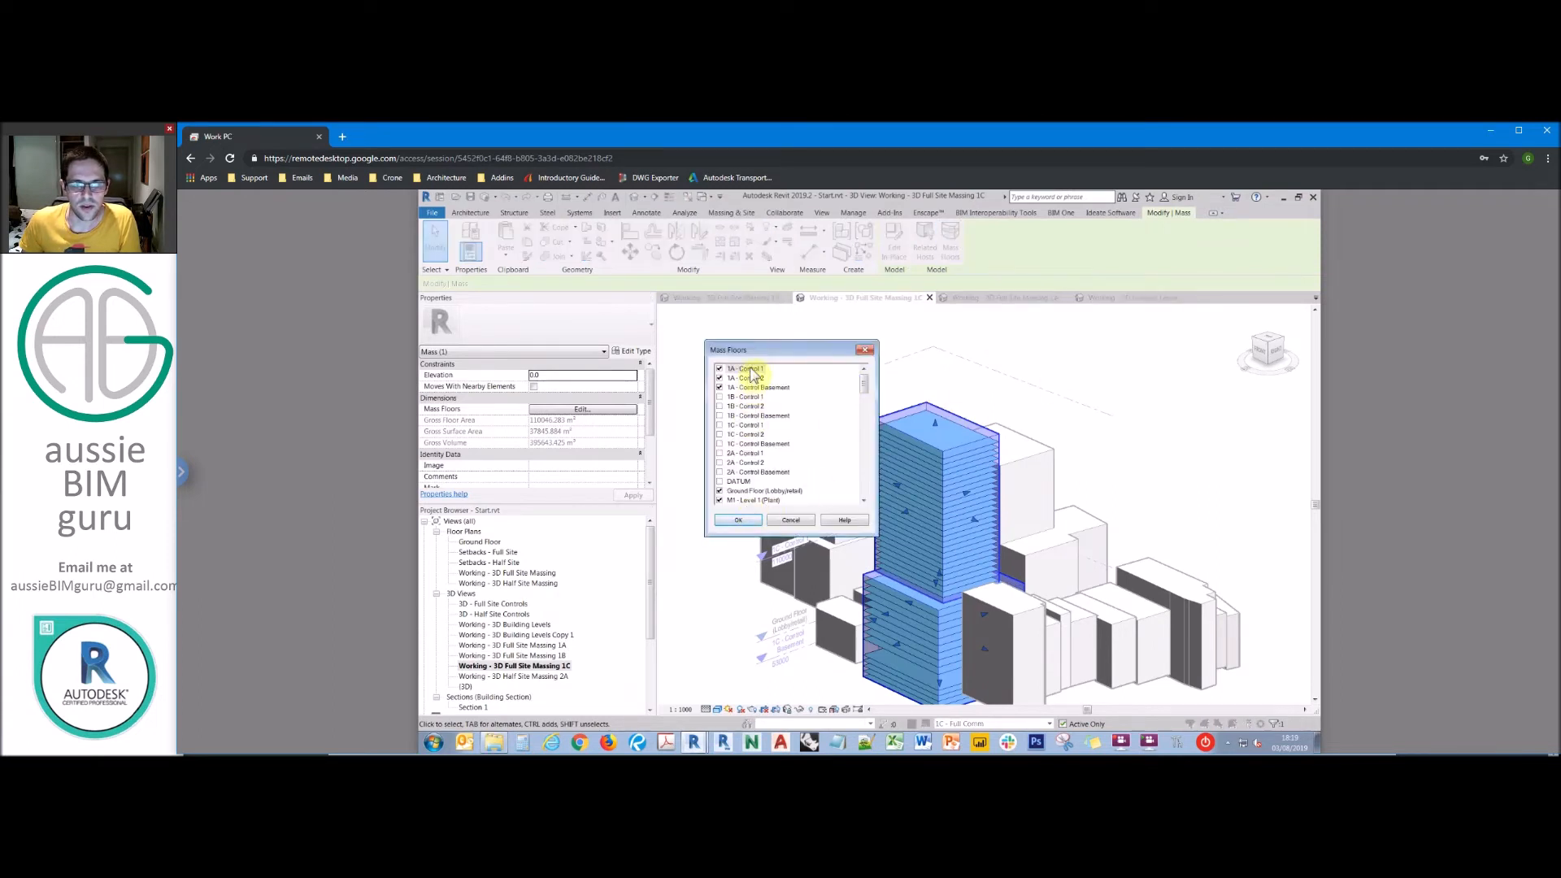
pyautogui.moveTo(863, 382); pyautogui.dragTo(864, 444)
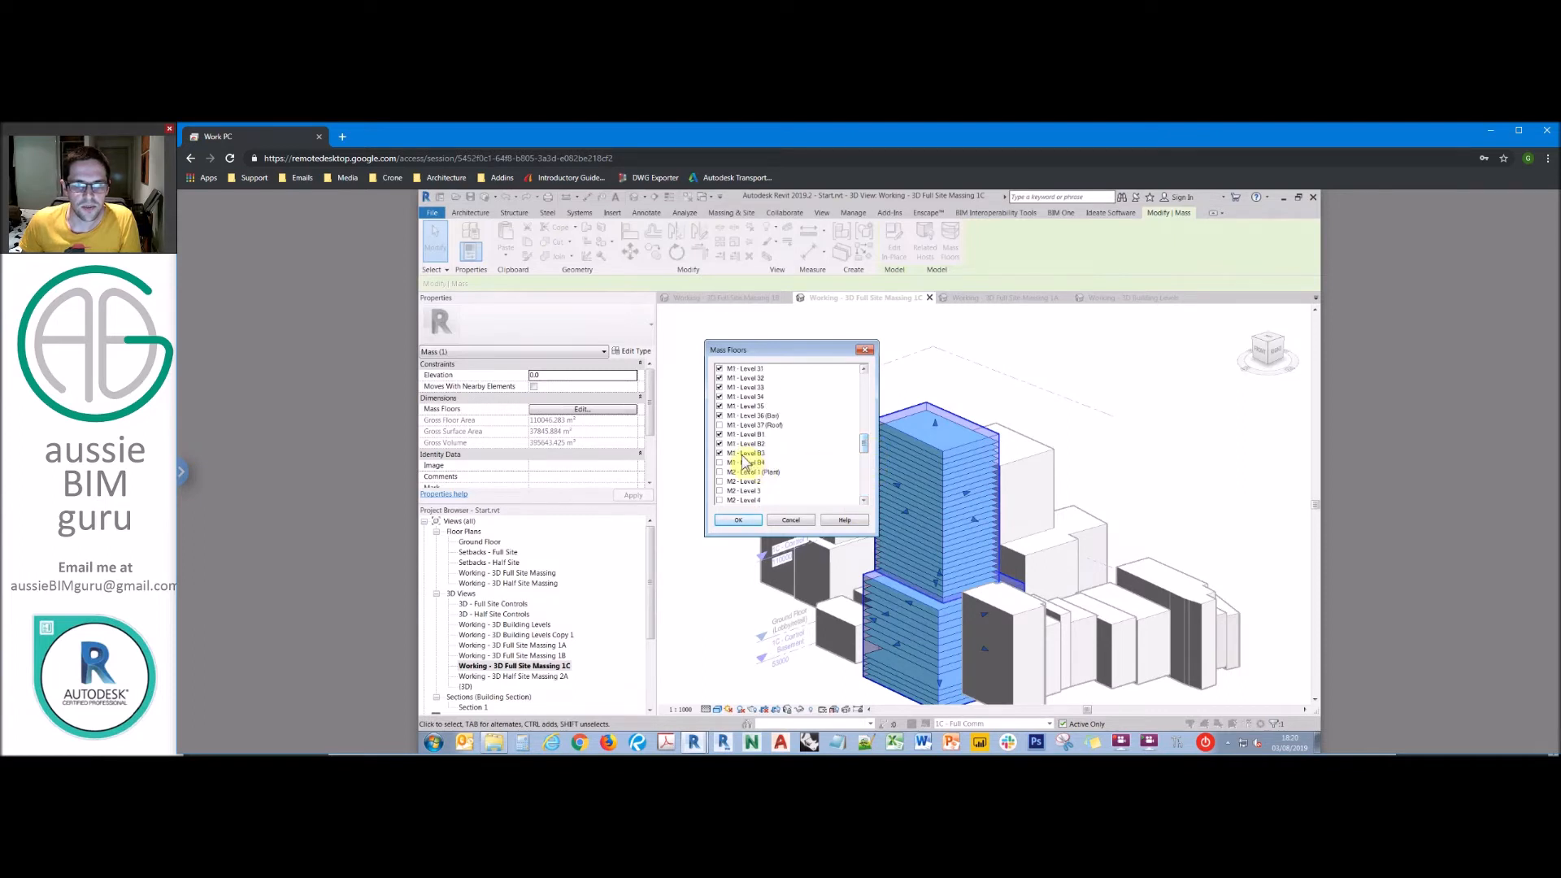
pyautogui.keyDown('shift'); pyautogui.click(742, 455); pyautogui.keyUp('shift')
pyautogui.click(719, 453)
pyautogui.click(745, 444)
pyautogui.moveTo(864, 437); pyautogui.dragTo(867, 383)
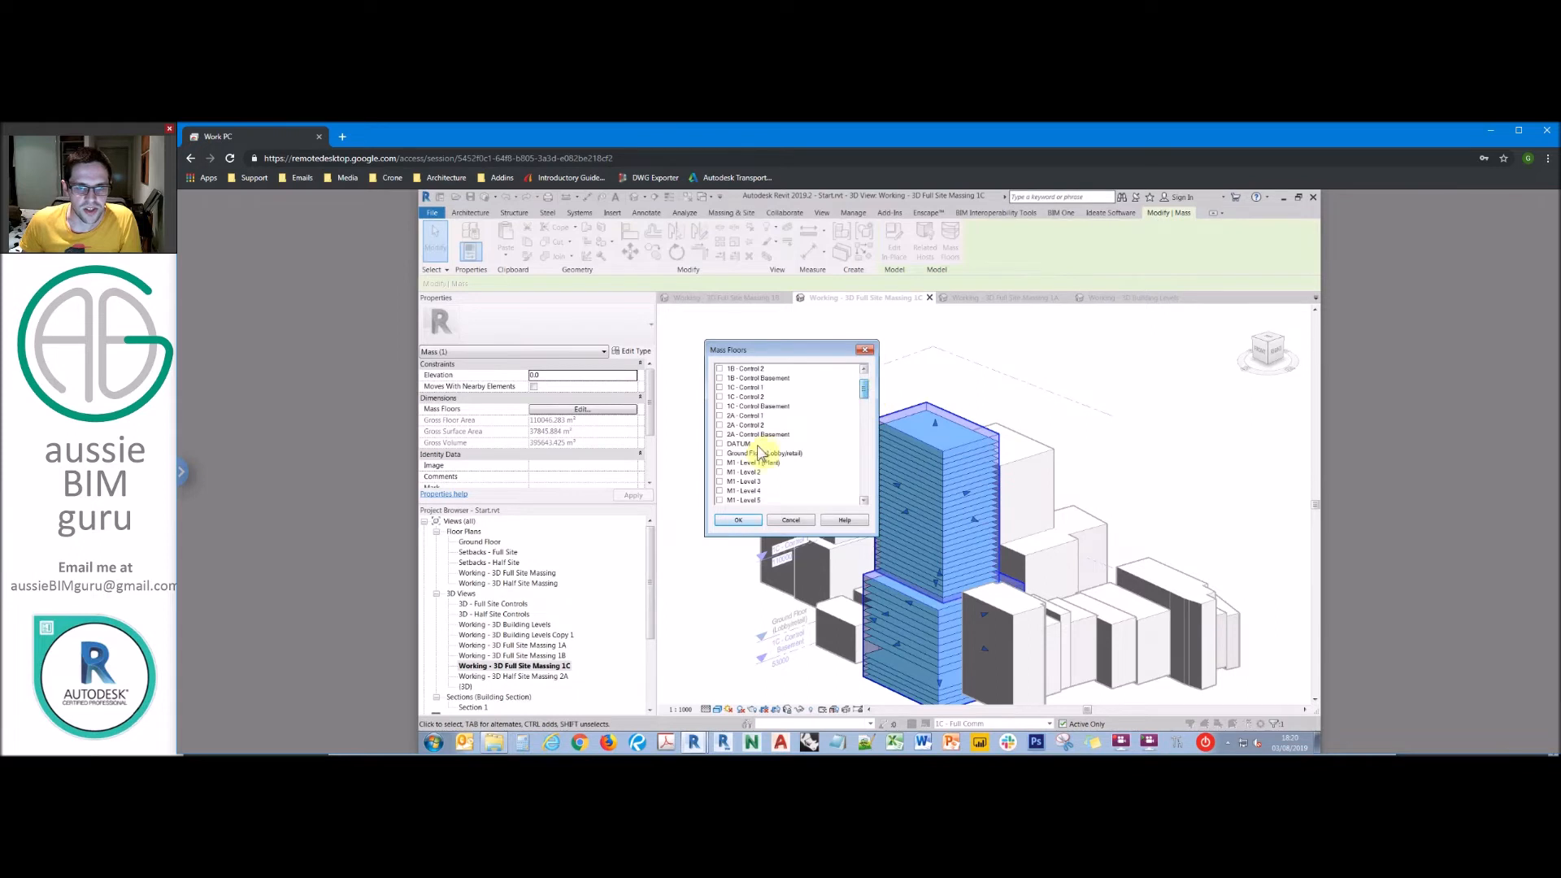
pyautogui.click(720, 454)
pyautogui.moveTo(867, 398); pyautogui.dragTo(865, 453)
pyautogui.scroll(-11, 748, 498)
pyautogui.click(737, 519)
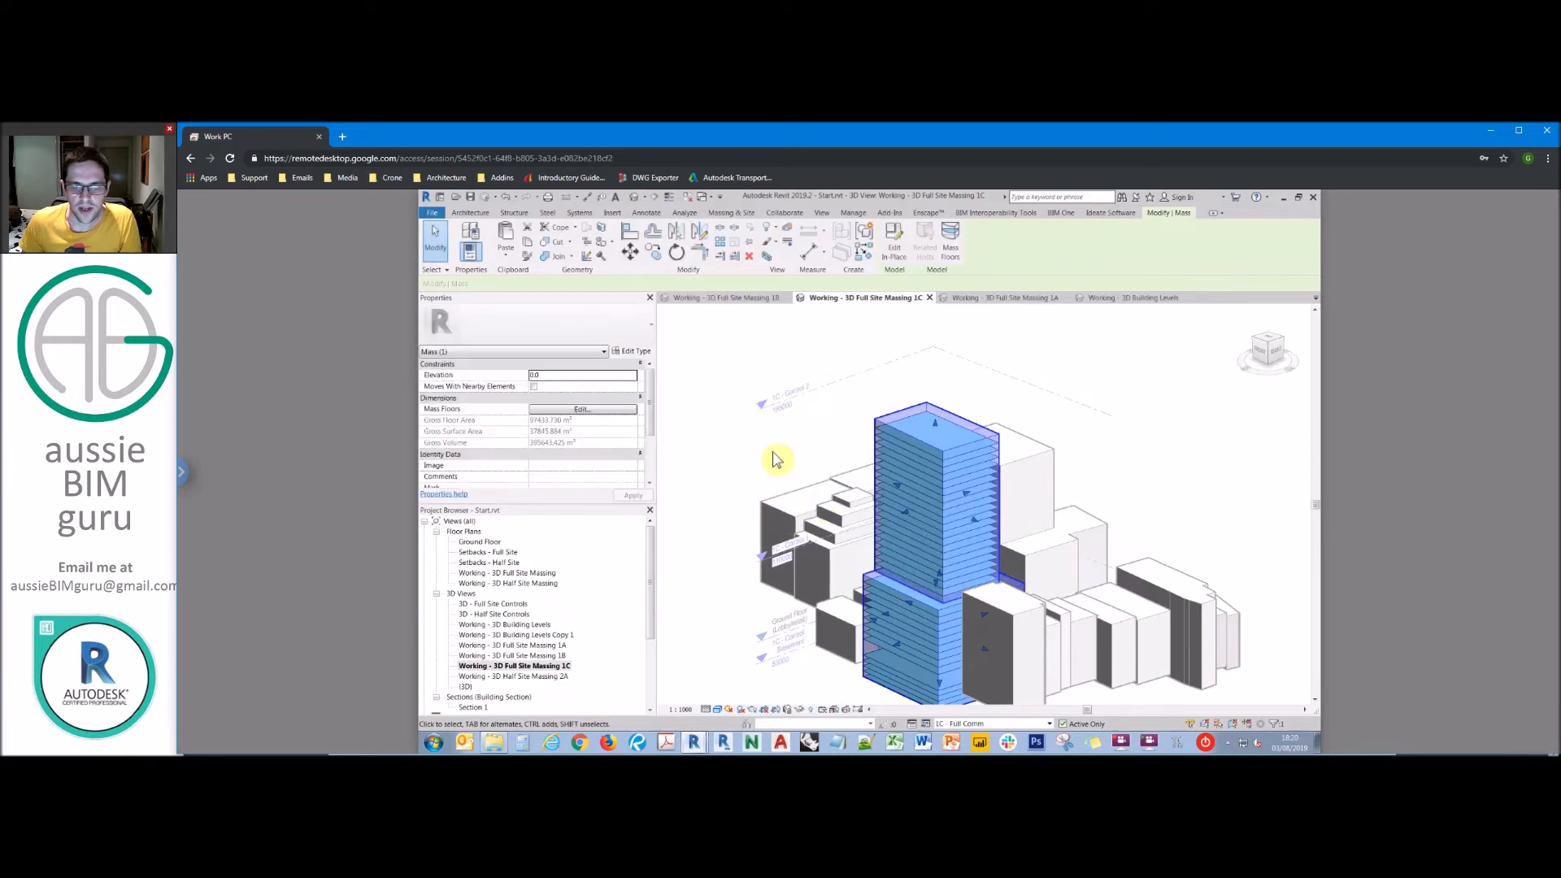
# Step: Inspect the underside of the pasted mass, compare it with the mass in view 1B, and delete it from view 1C
pyautogui.click(934, 314)
pyautogui.moveTo(892, 726); pyautogui.dragTo(892, 645, button='middle')
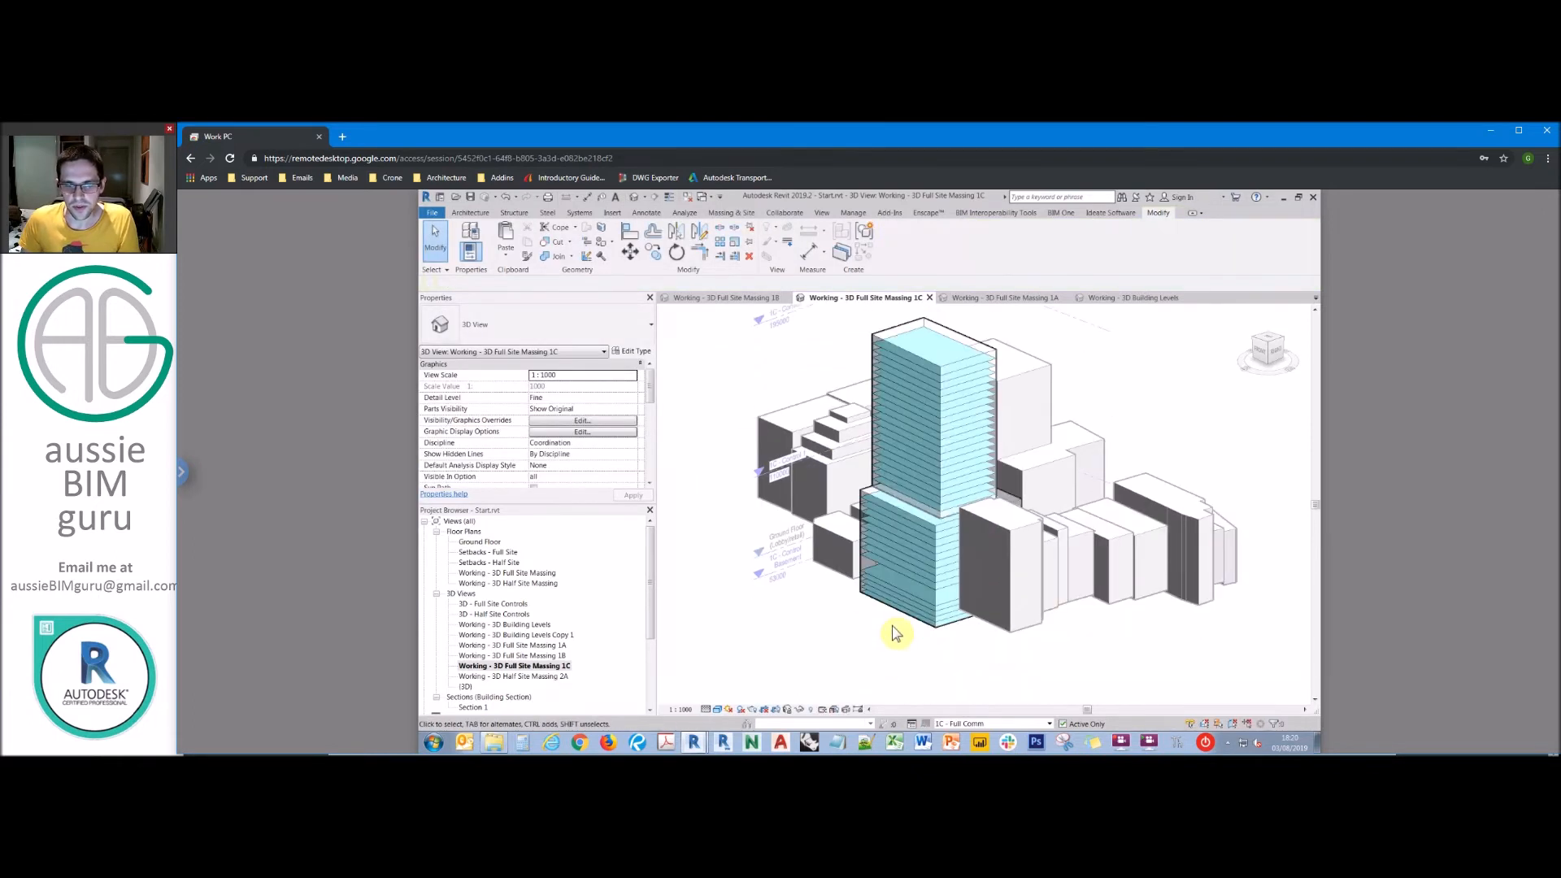
pyautogui.click(926, 620)
pyautogui.keyDown('shift'); pyautogui.moveTo(976, 605); pyautogui.dragTo(924, 586, button='middle'); pyautogui.keyUp('shift')
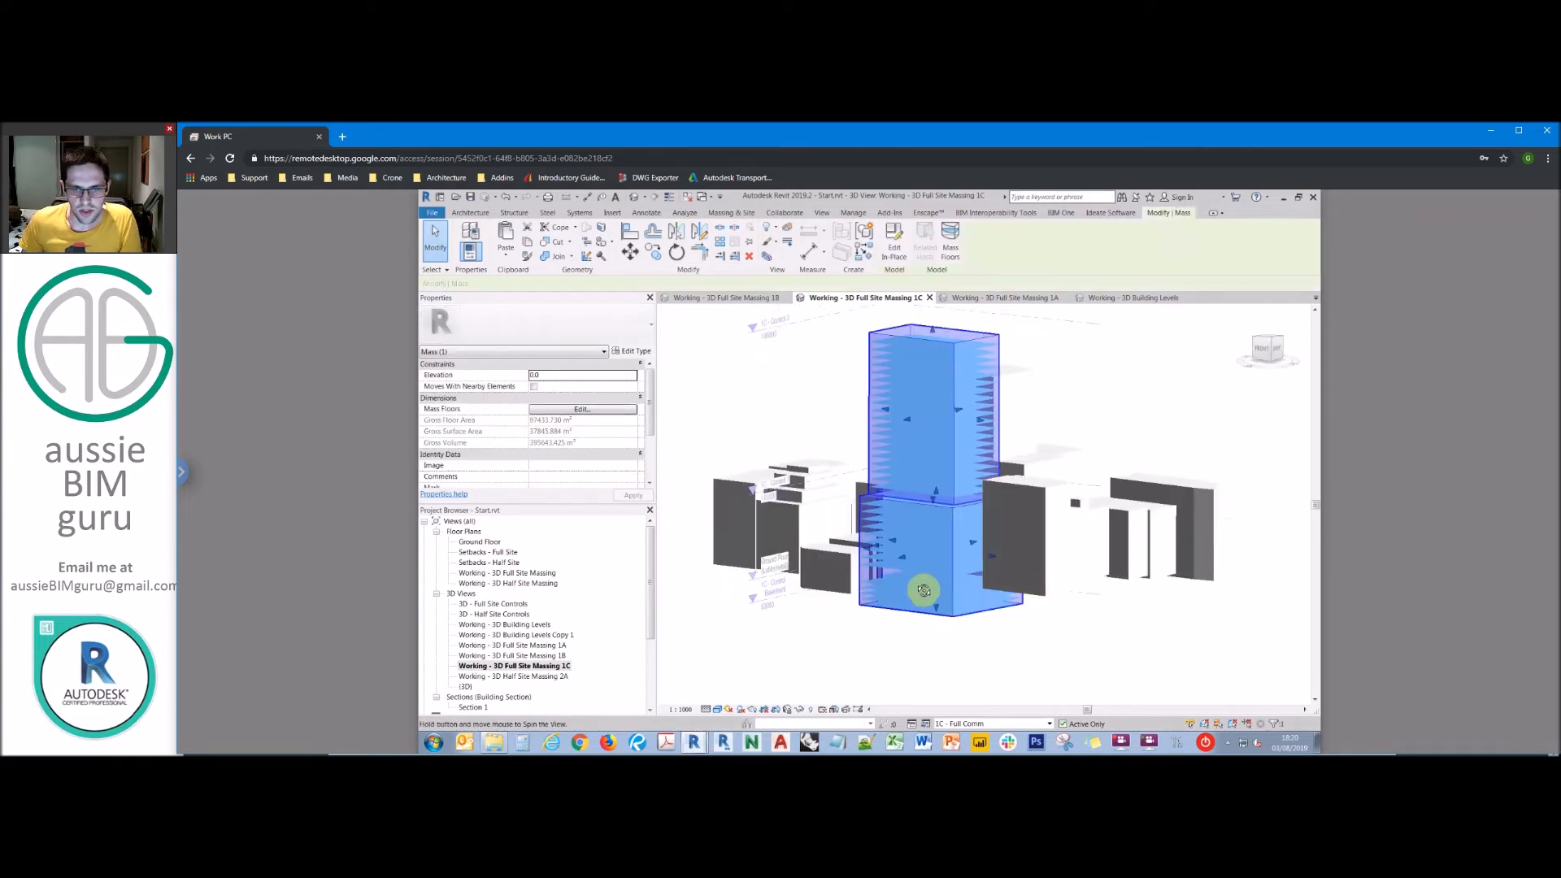
pyautogui.click(803, 631)
pyautogui.doubleClick(555, 655)
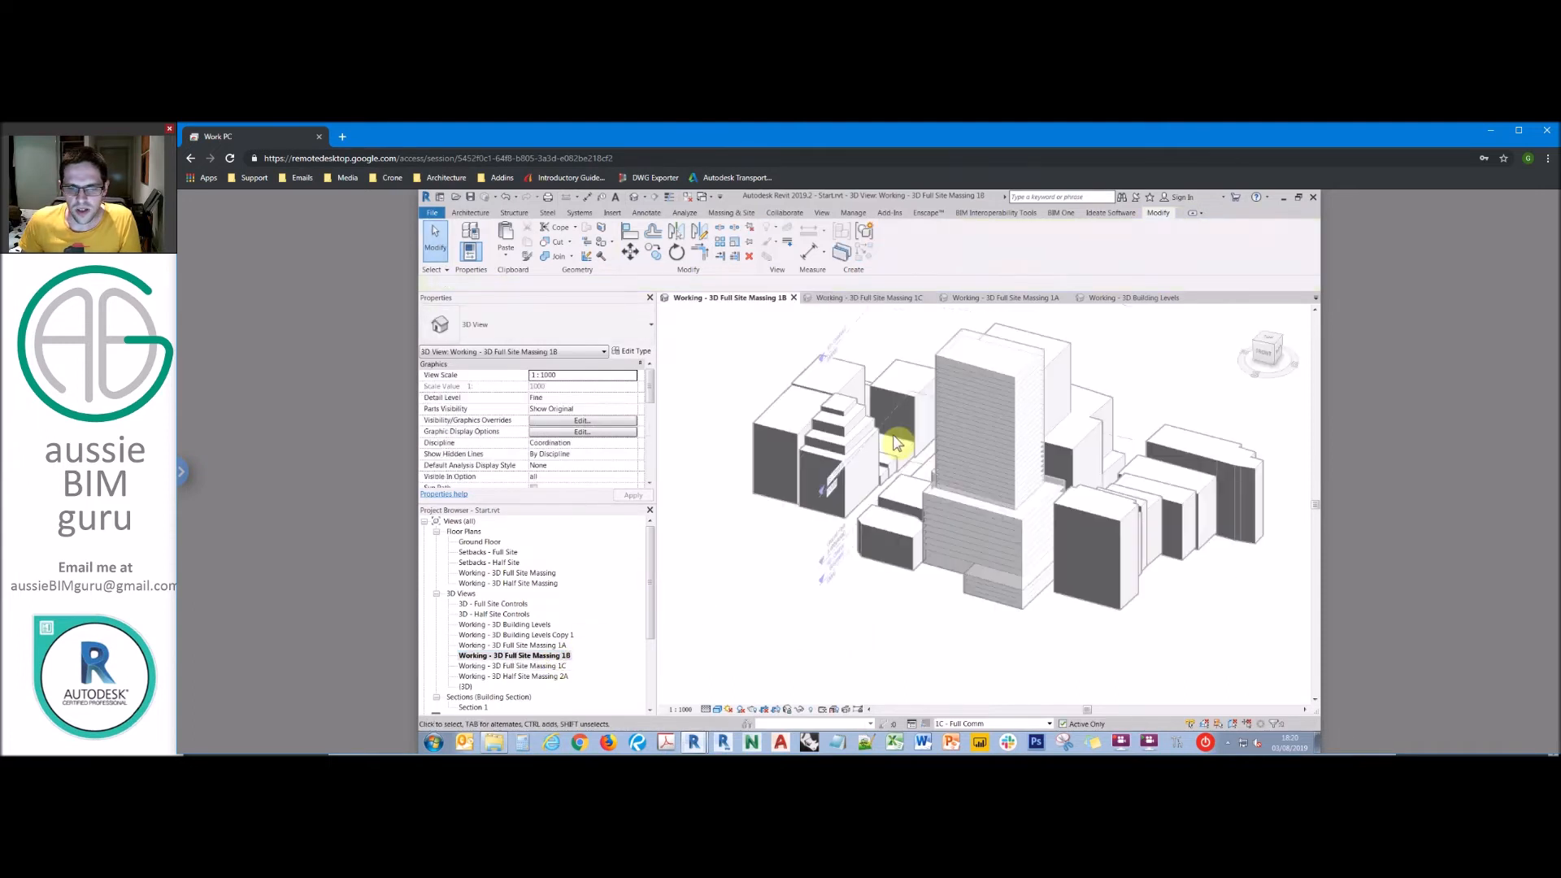
pyautogui.doubleClick(537, 667)
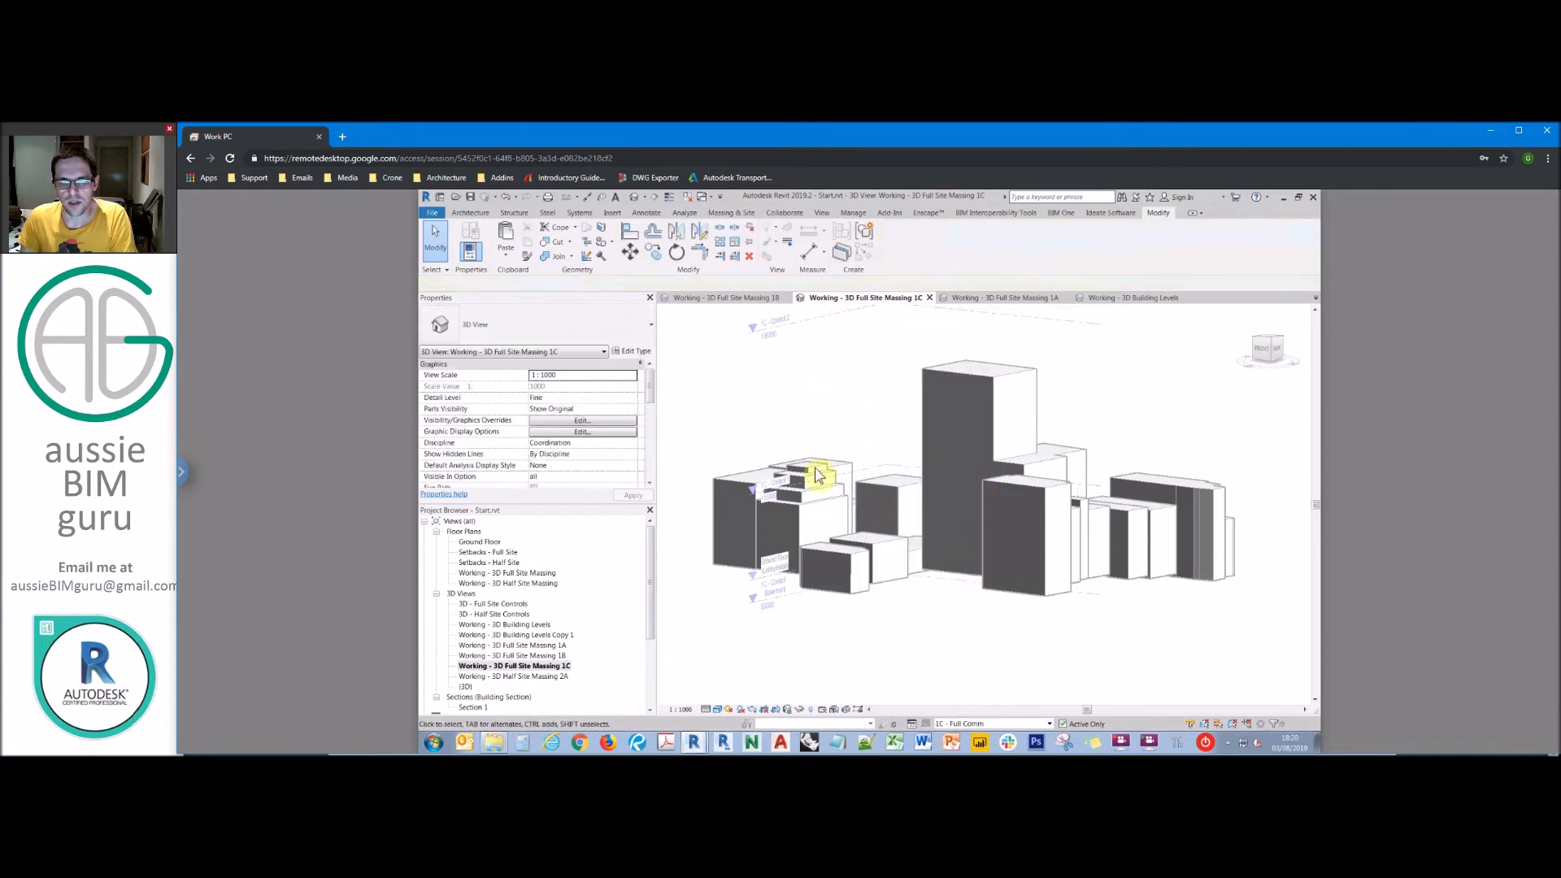
# Step: Make 1B - Resi/Comm the active design option in view 1B and copy its tower mass
pyautogui.doubleClick(556, 655)
pyautogui.click(957, 723)
pyautogui.click(967, 652)
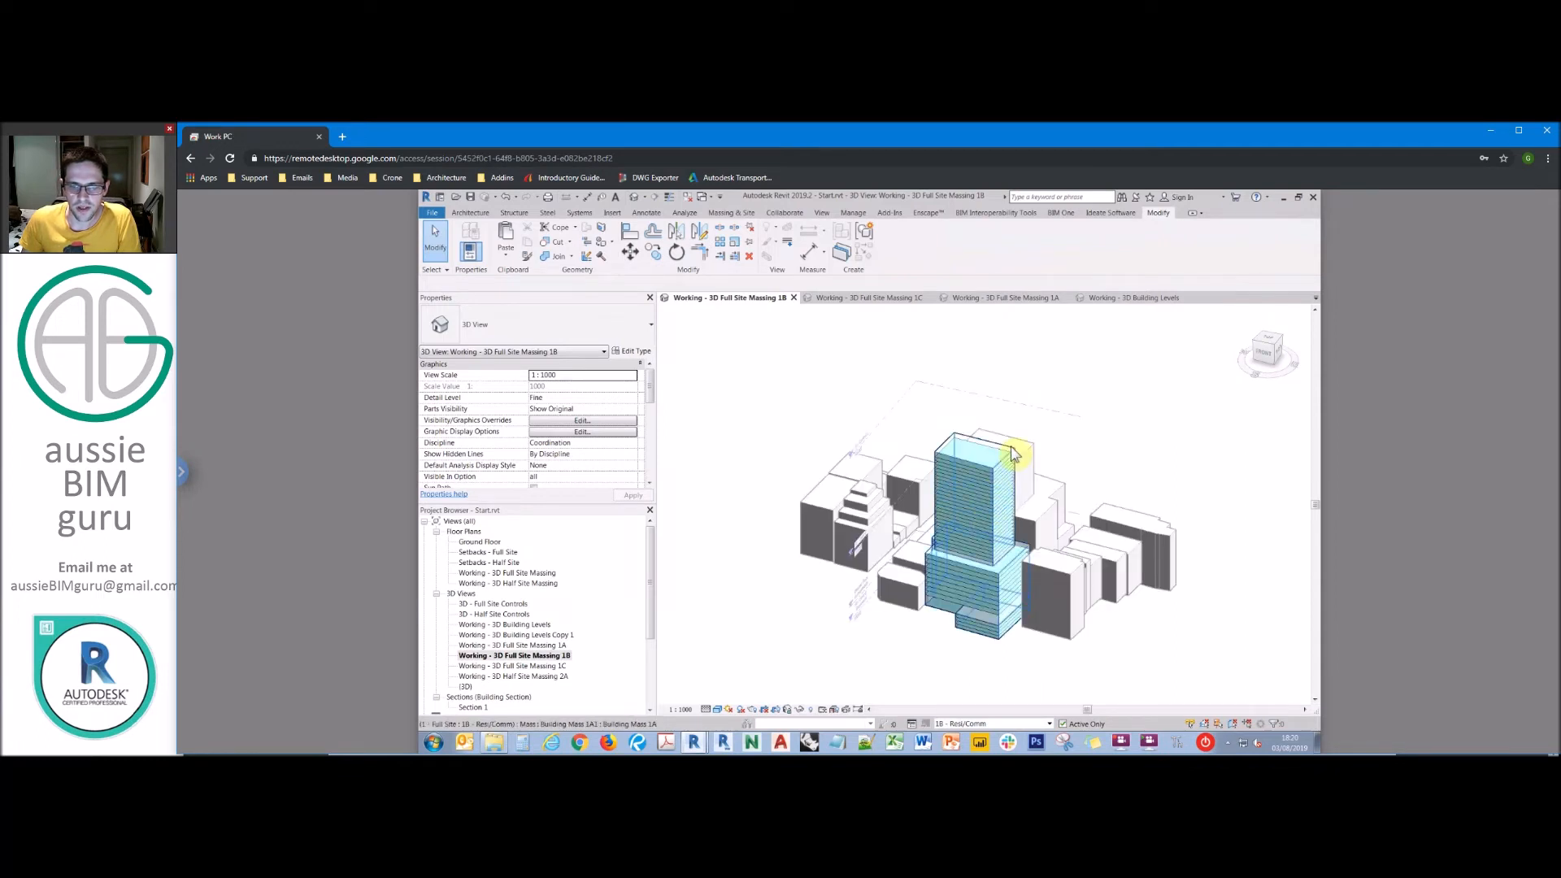
pyautogui.click(1001, 459)
# Step: Paste the copied 1B mass aligned to the same place in view 1C, with 1C - Full Comm as the active design option
pyautogui.doubleClick(561, 666)
pyautogui.click(993, 724)
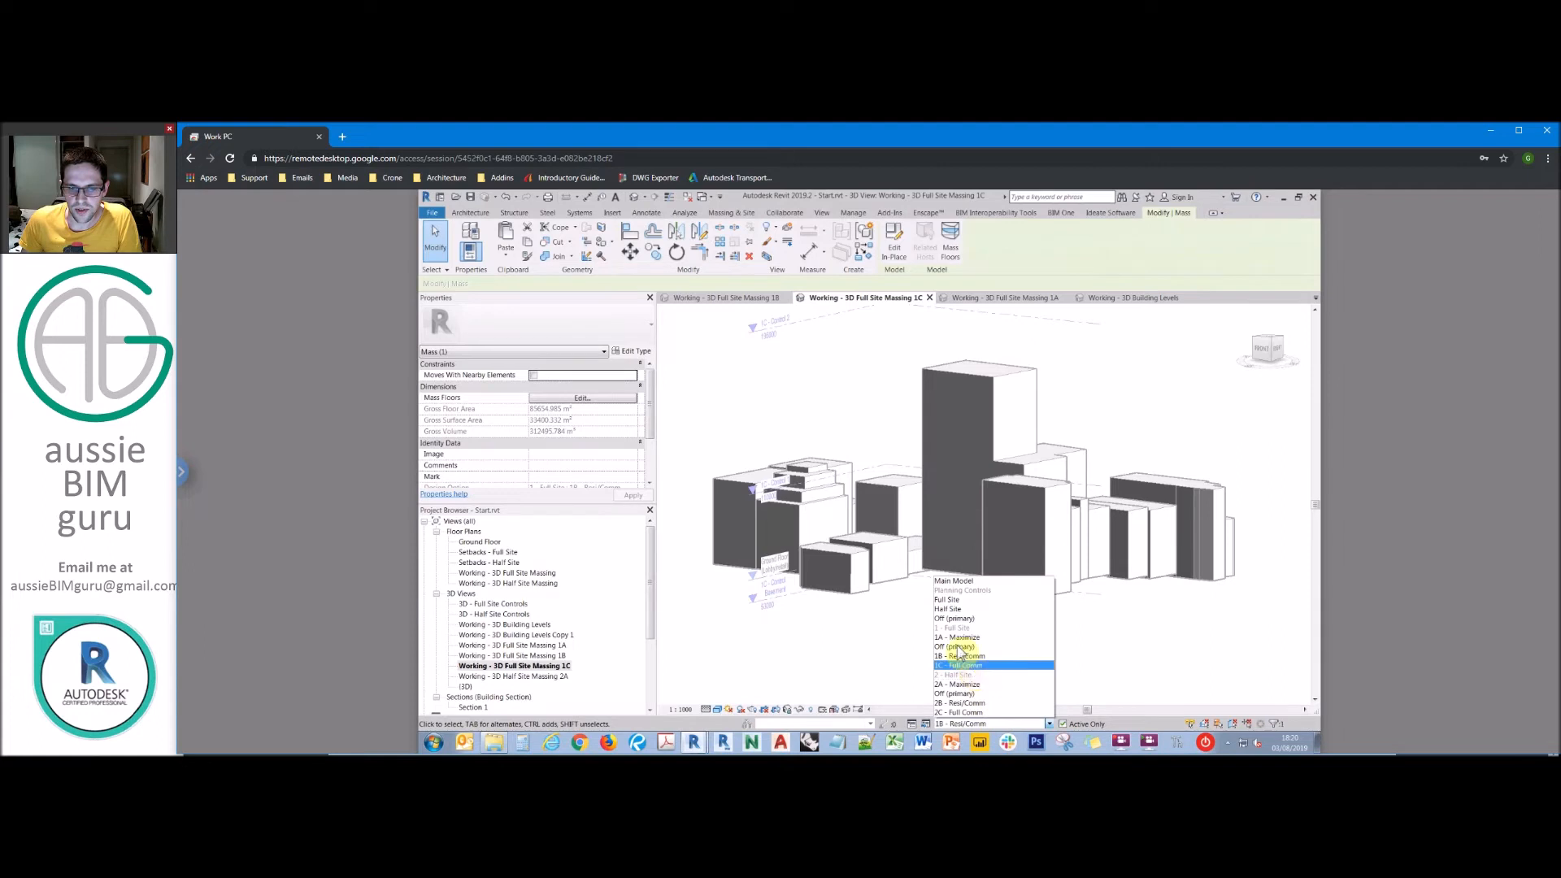
pyautogui.click(971, 665)
pyautogui.click(505, 257)
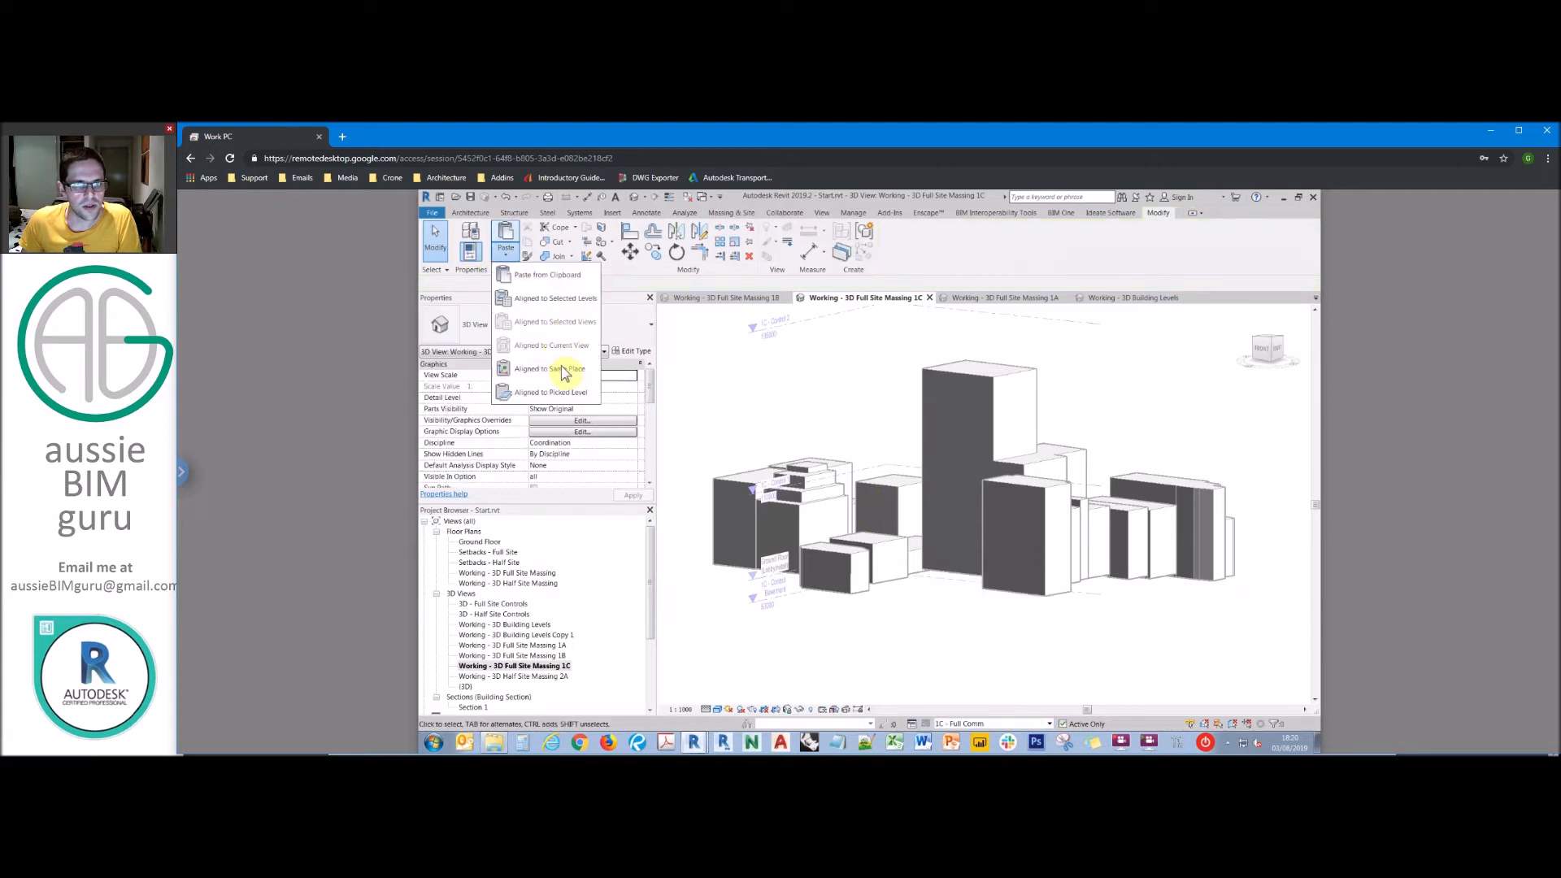
pyautogui.click(575, 369)
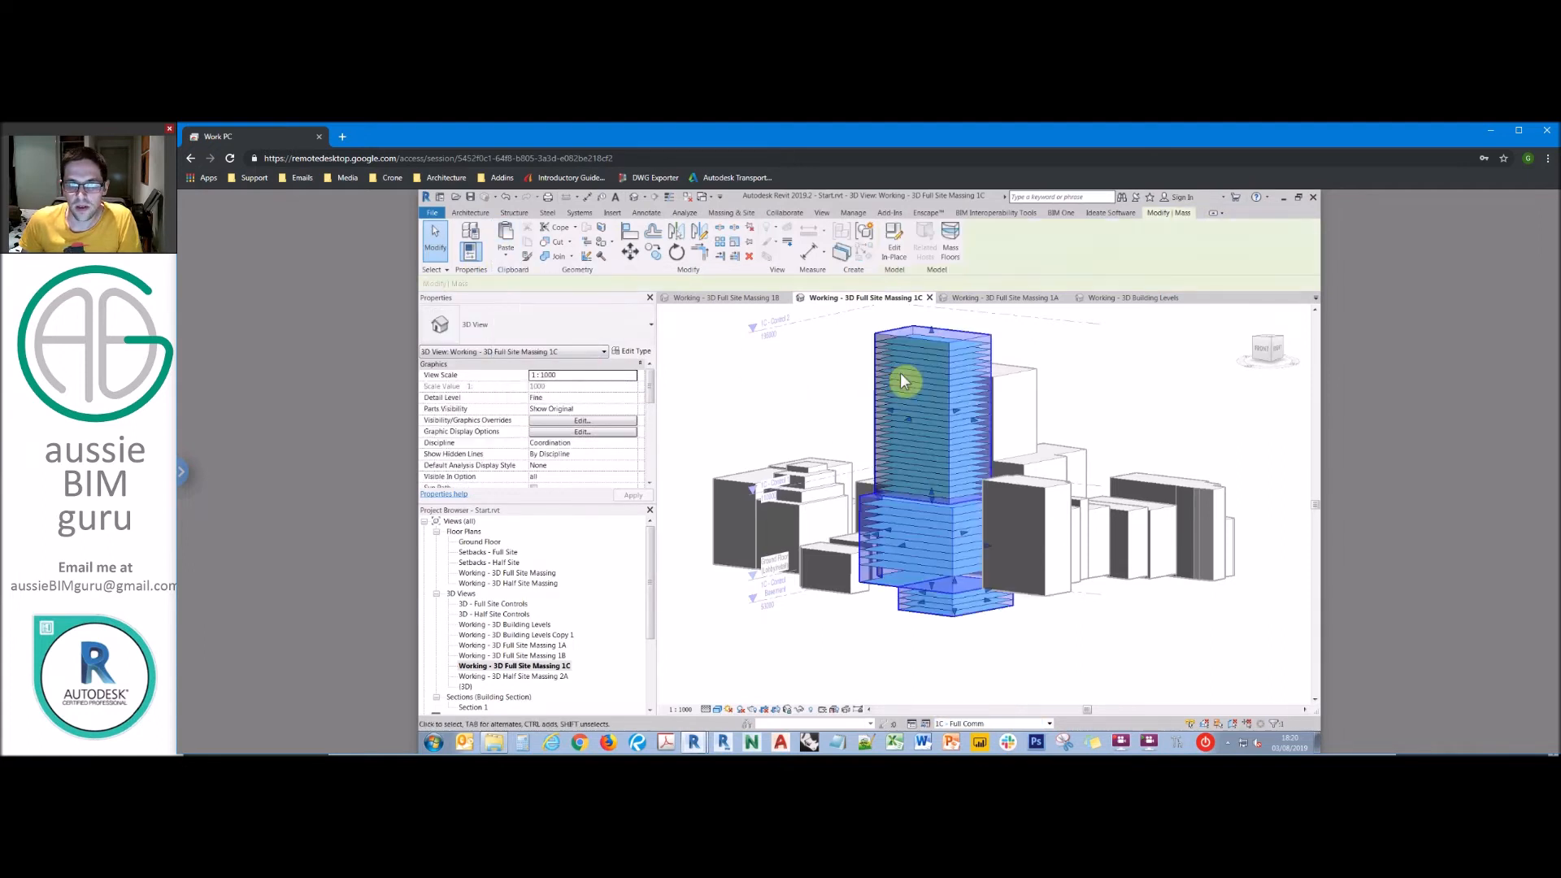
# Step: Clear all levels from the mass floors of the newly pasted tower mass in view 1C
pyautogui.click(950, 239)
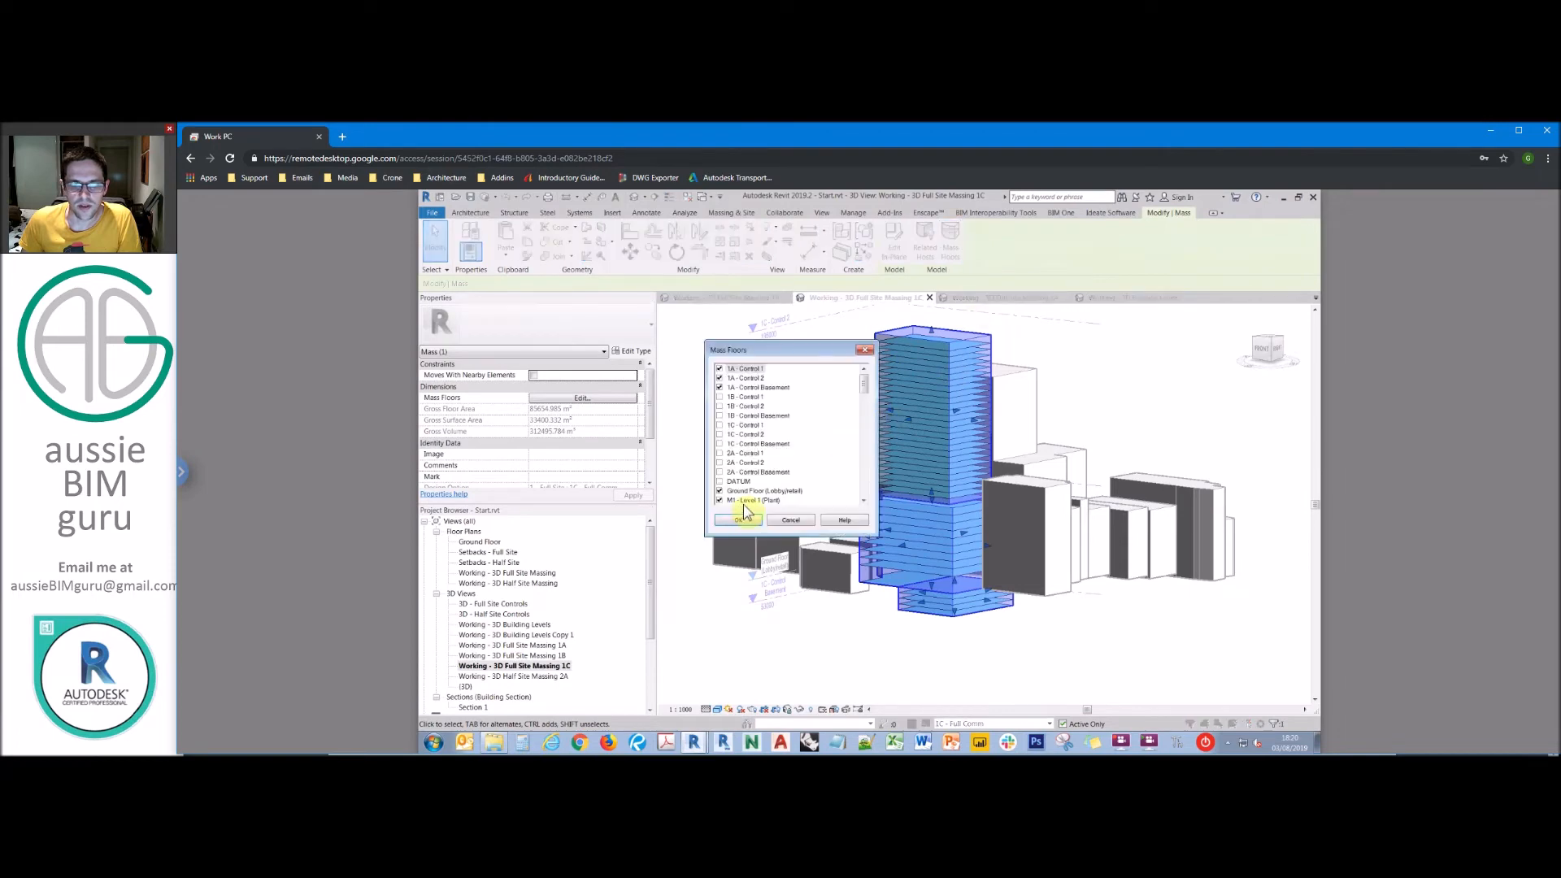
pyautogui.click(754, 473)
pyautogui.click(750, 369)
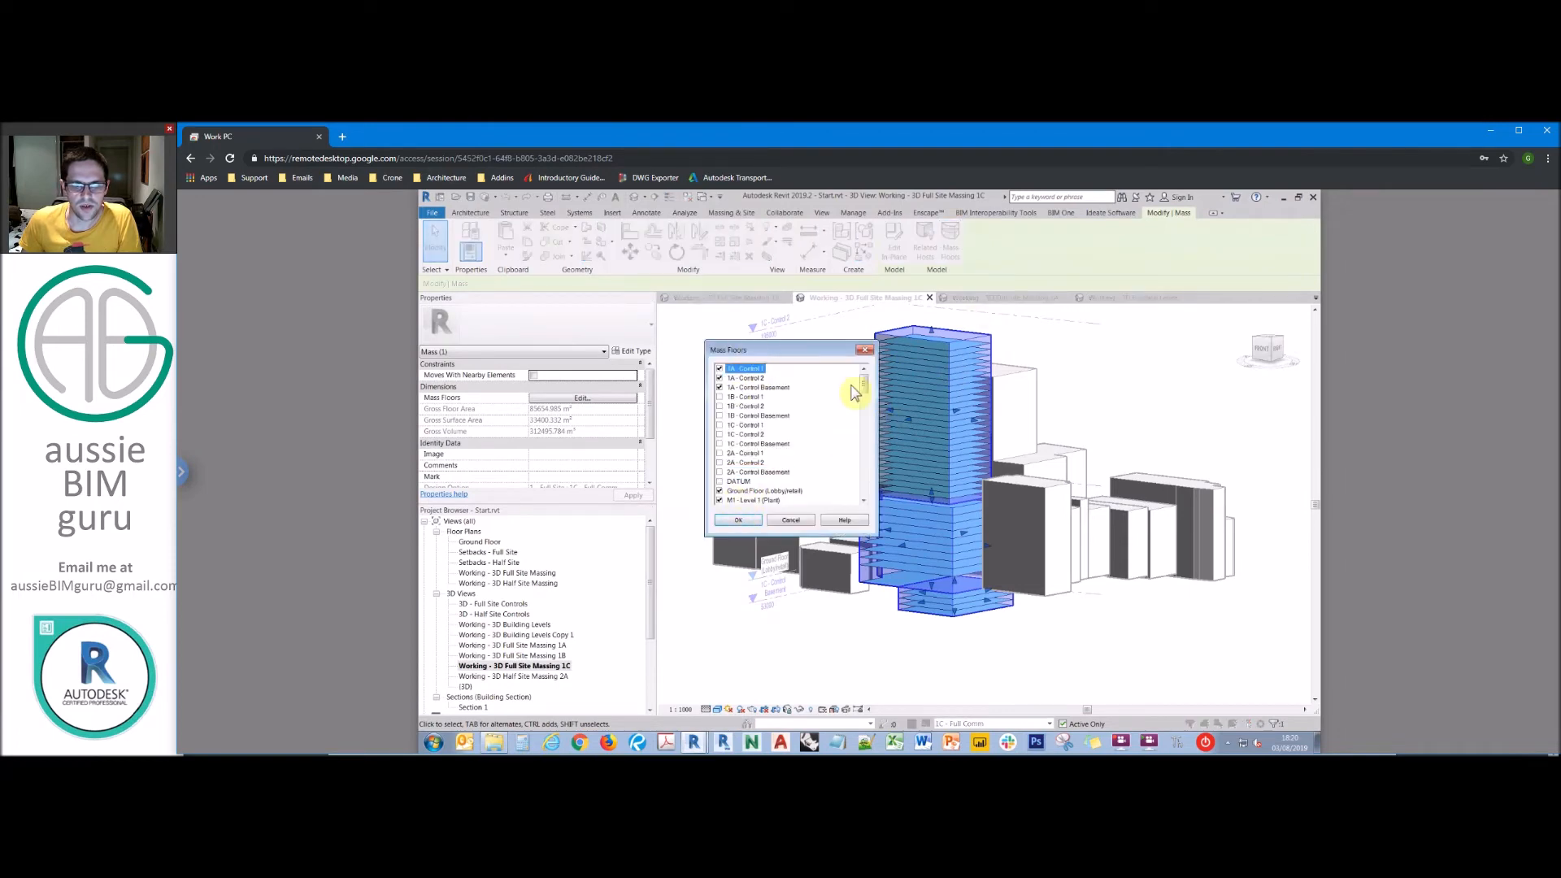
pyautogui.moveTo(864, 385); pyautogui.dragTo(858, 514)
pyautogui.keyDown('shift'); pyautogui.click(740, 500); pyautogui.keyUp('shift')
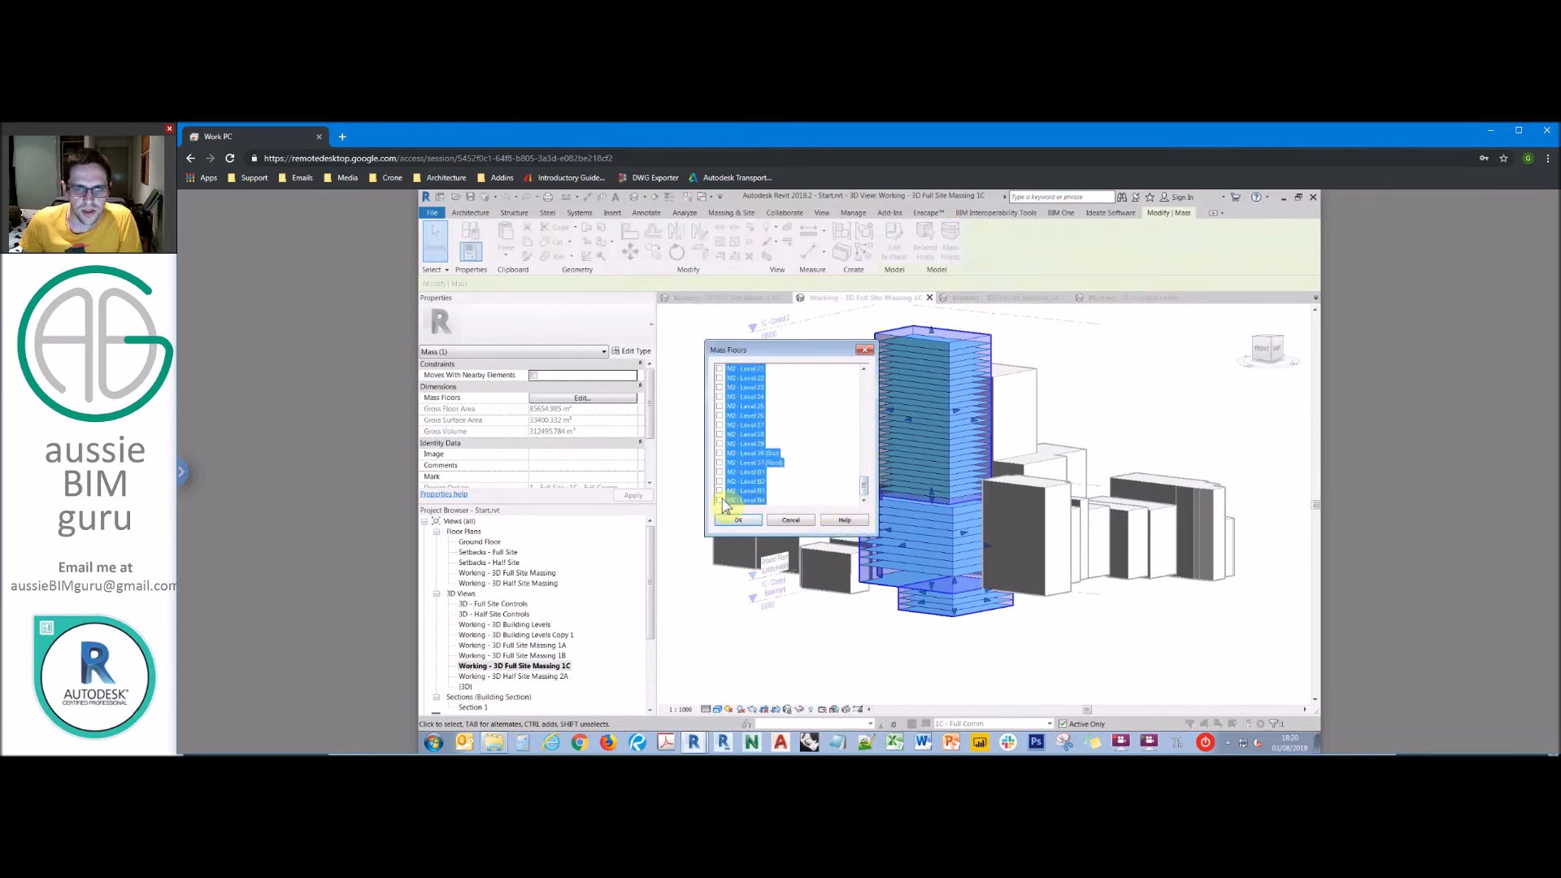
pyautogui.click(720, 500)
# Step: Assign the M2 levels and Ground Floor (Lobby/retail) as the tower mass's floors
pyautogui.scroll(2, 802, 478)
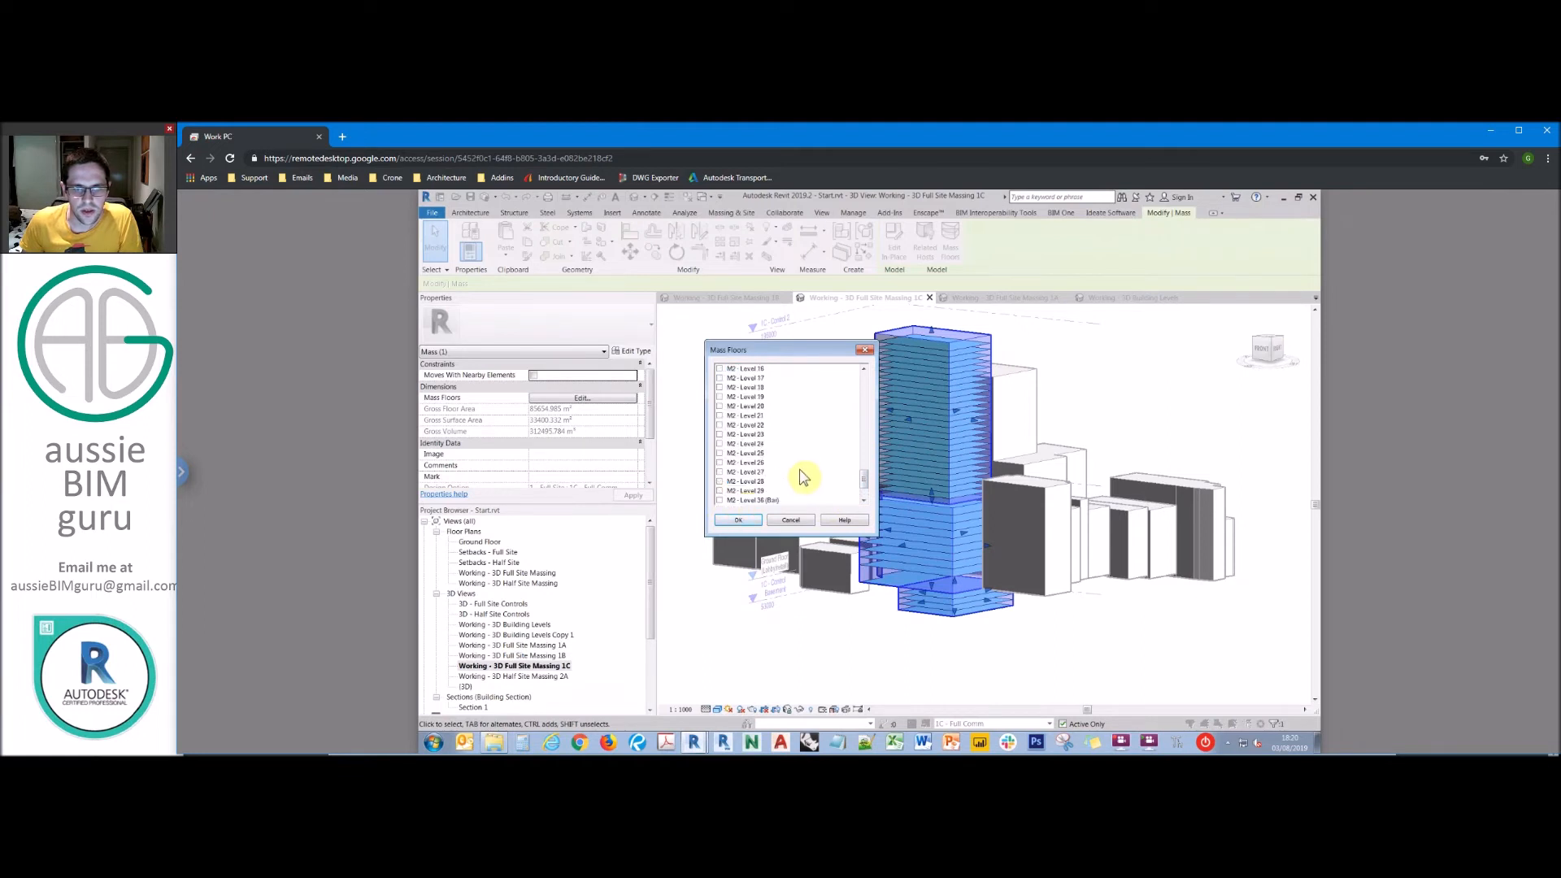
pyautogui.scroll(1, 776, 460)
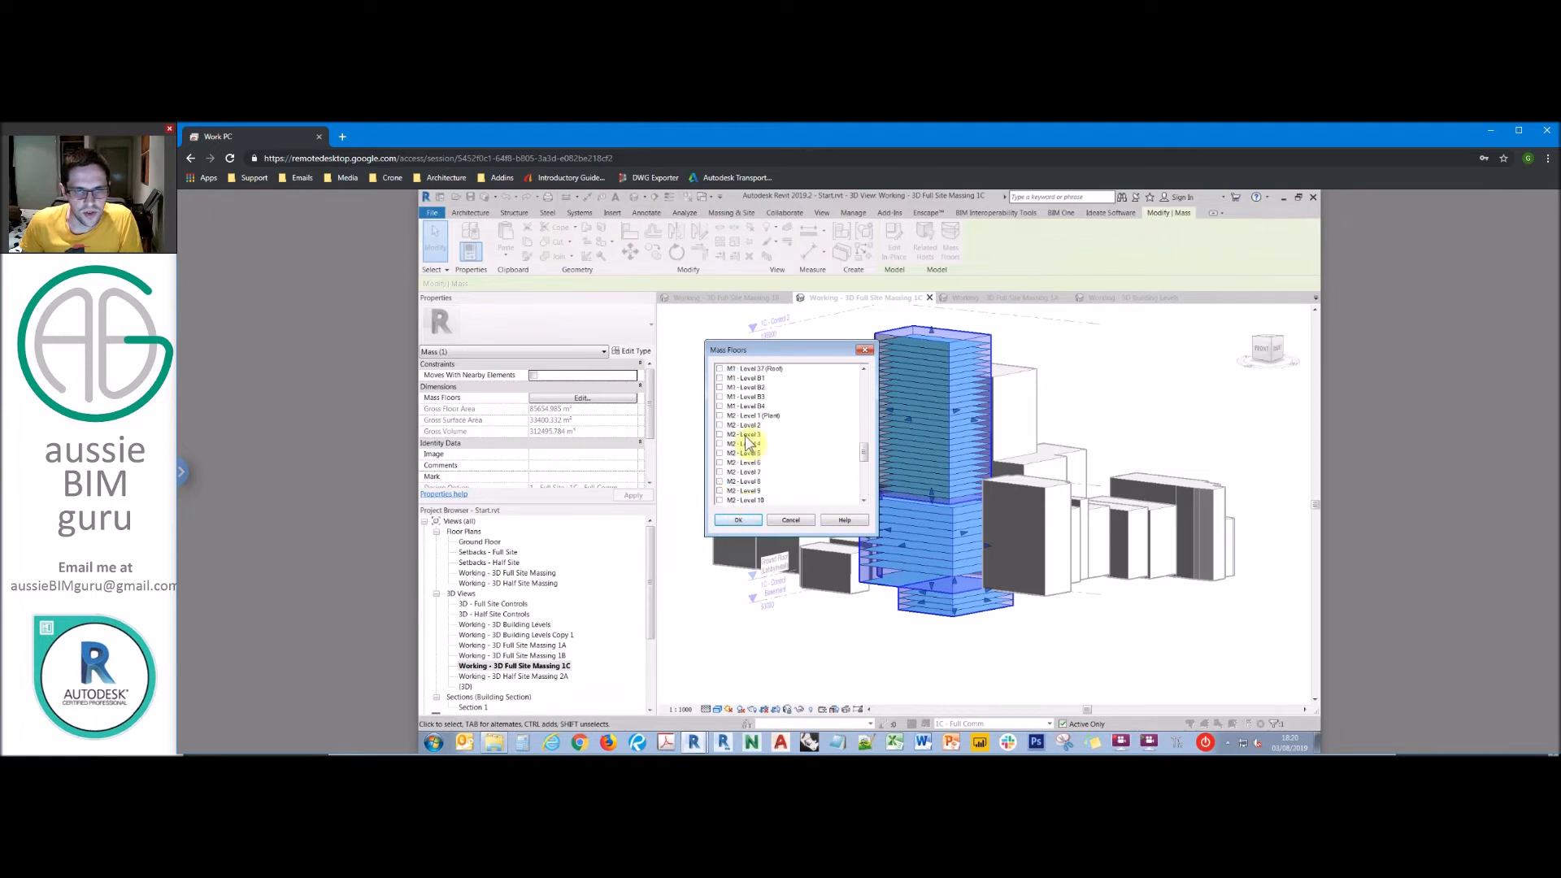
pyautogui.moveTo(864, 449); pyautogui.dragTo(865, 383)
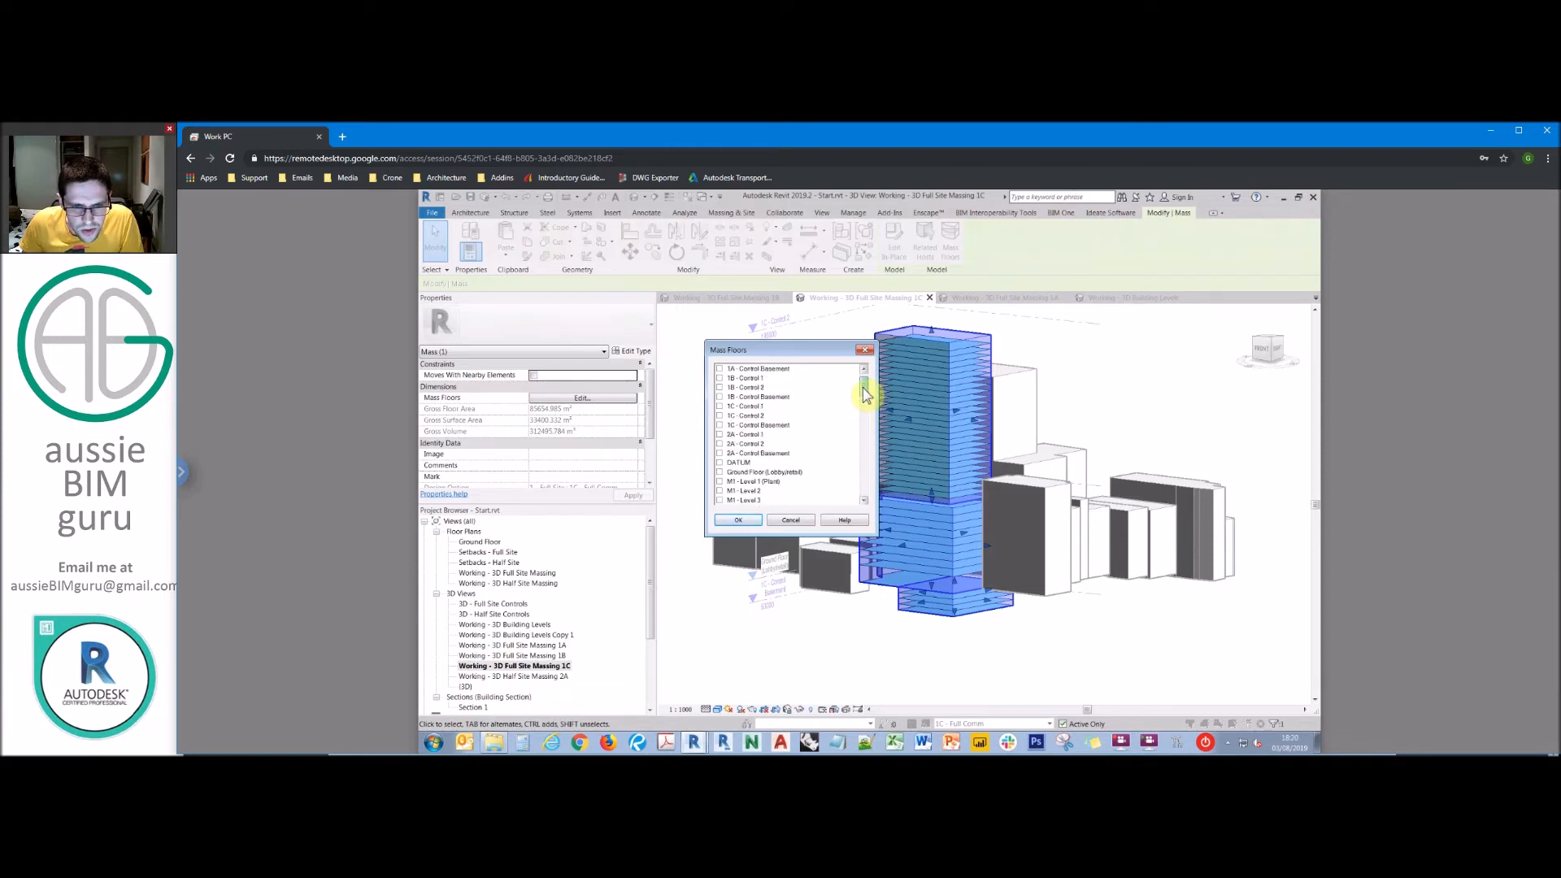
pyautogui.click(719, 472)
pyautogui.click(734, 519)
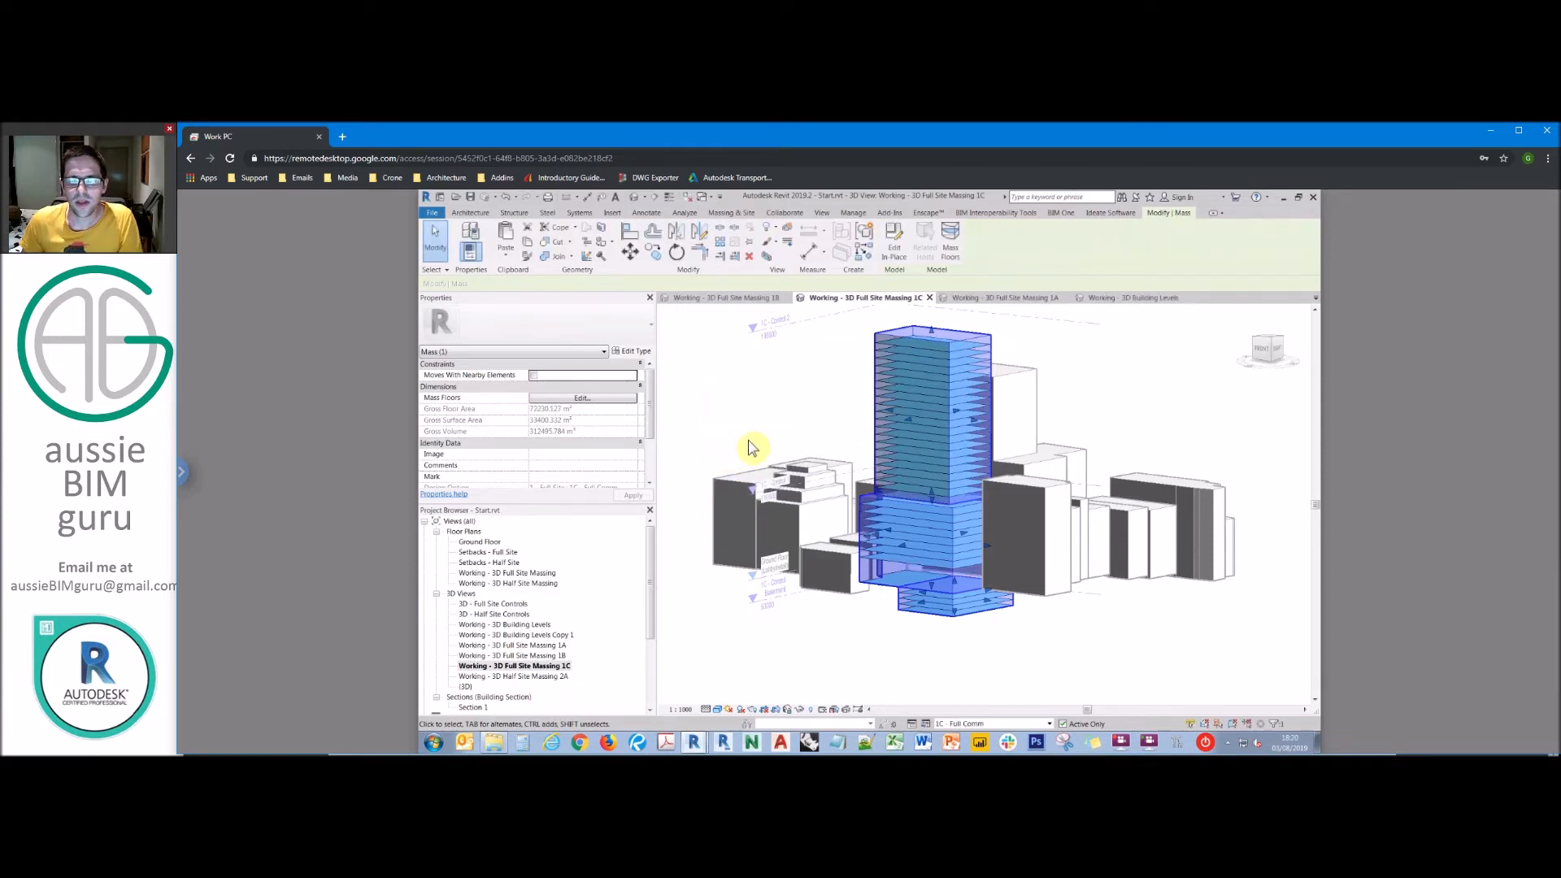
pyautogui.click(1117, 379)
pyautogui.keyDown('shift'); pyautogui.moveTo(1134, 368); pyautogui.dragTo(1085, 471, button='middle'); pyautogui.keyUp('shift')
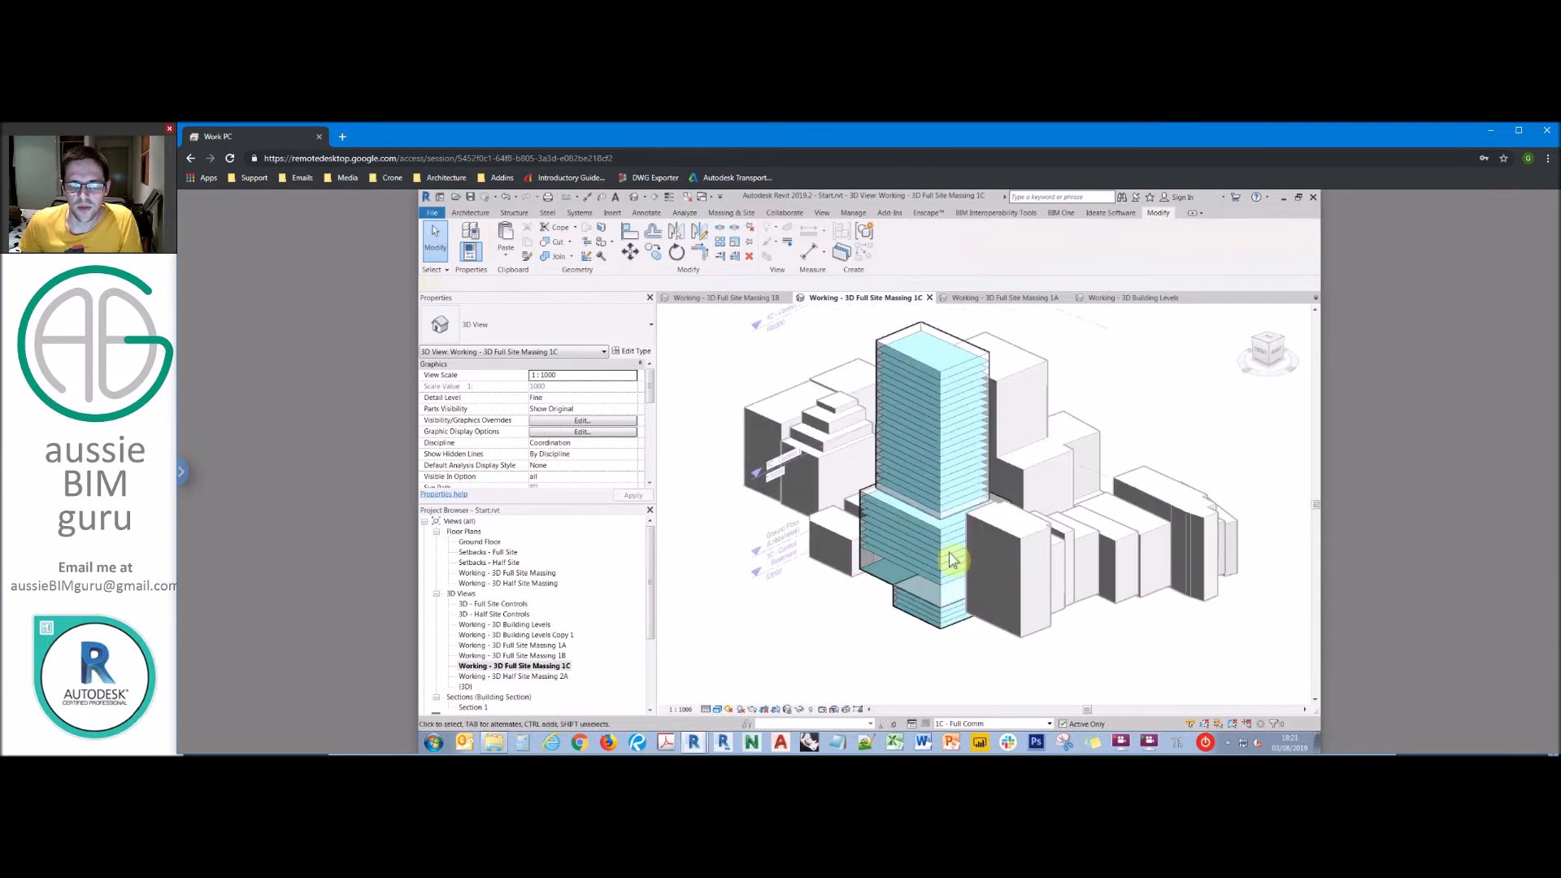
# Step: Set Main Model as the active design option and open the view Working - 3D Full Site Massing 1B
pyautogui.click(980, 724)
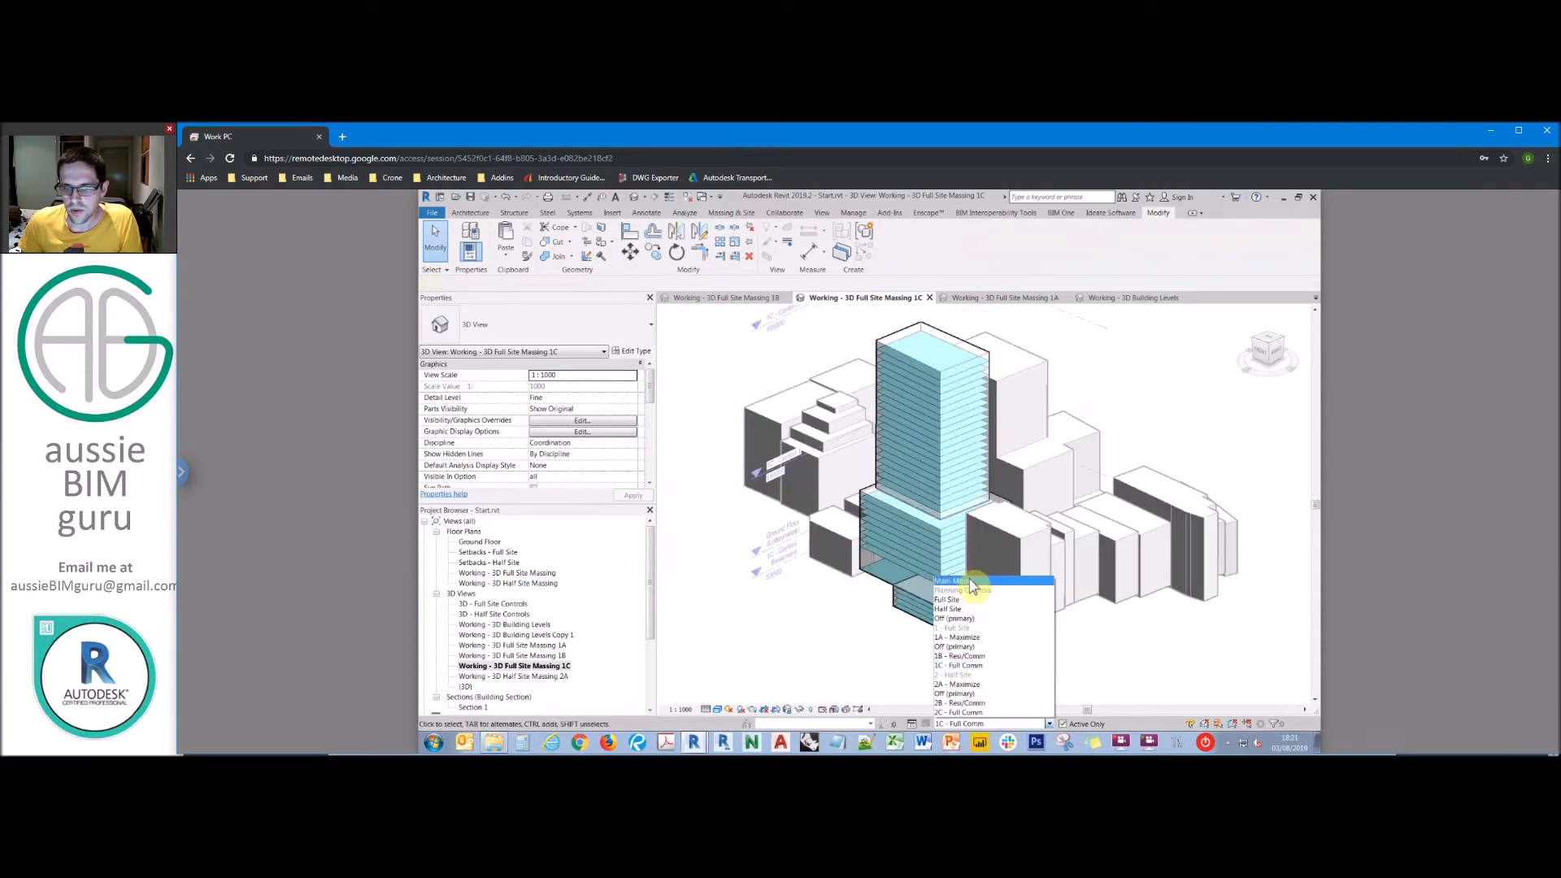
pyautogui.click(864, 644)
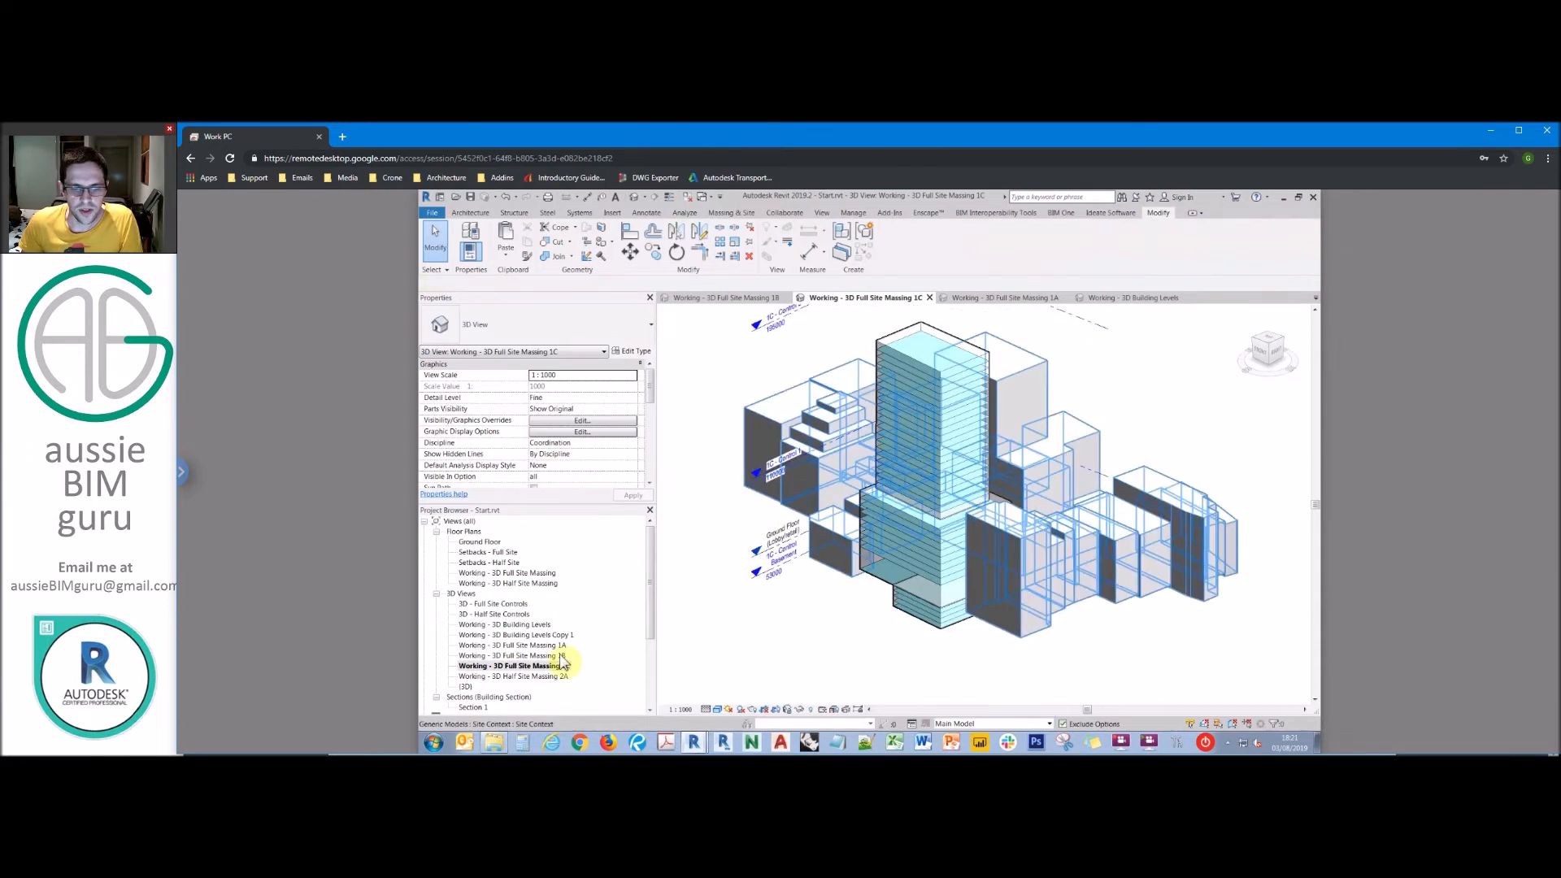
pyautogui.click(533, 656)
pyautogui.doubleClick(532, 656)
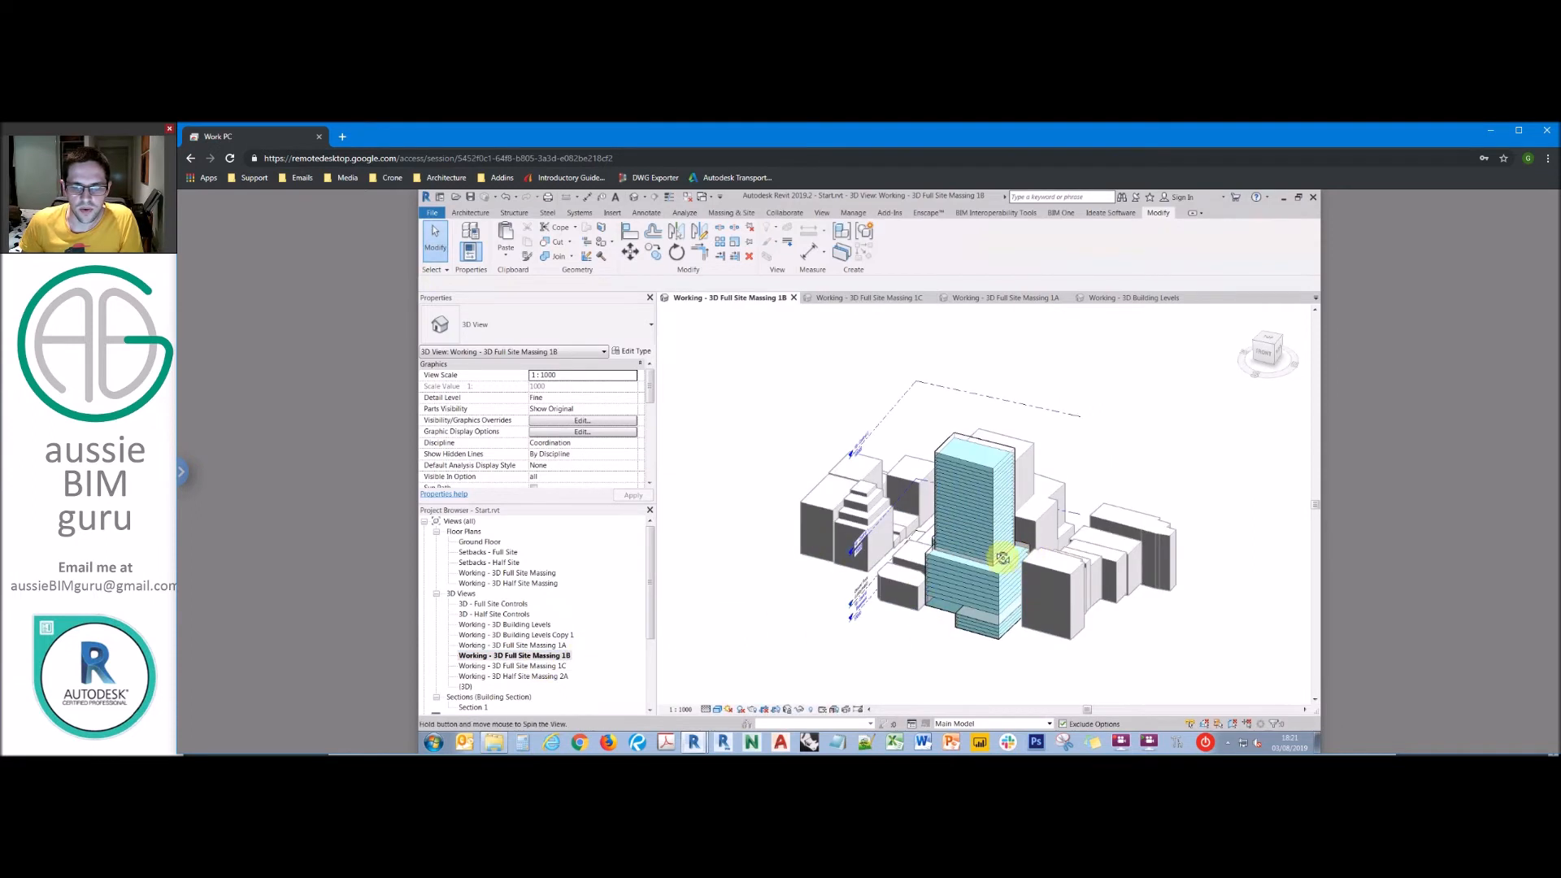
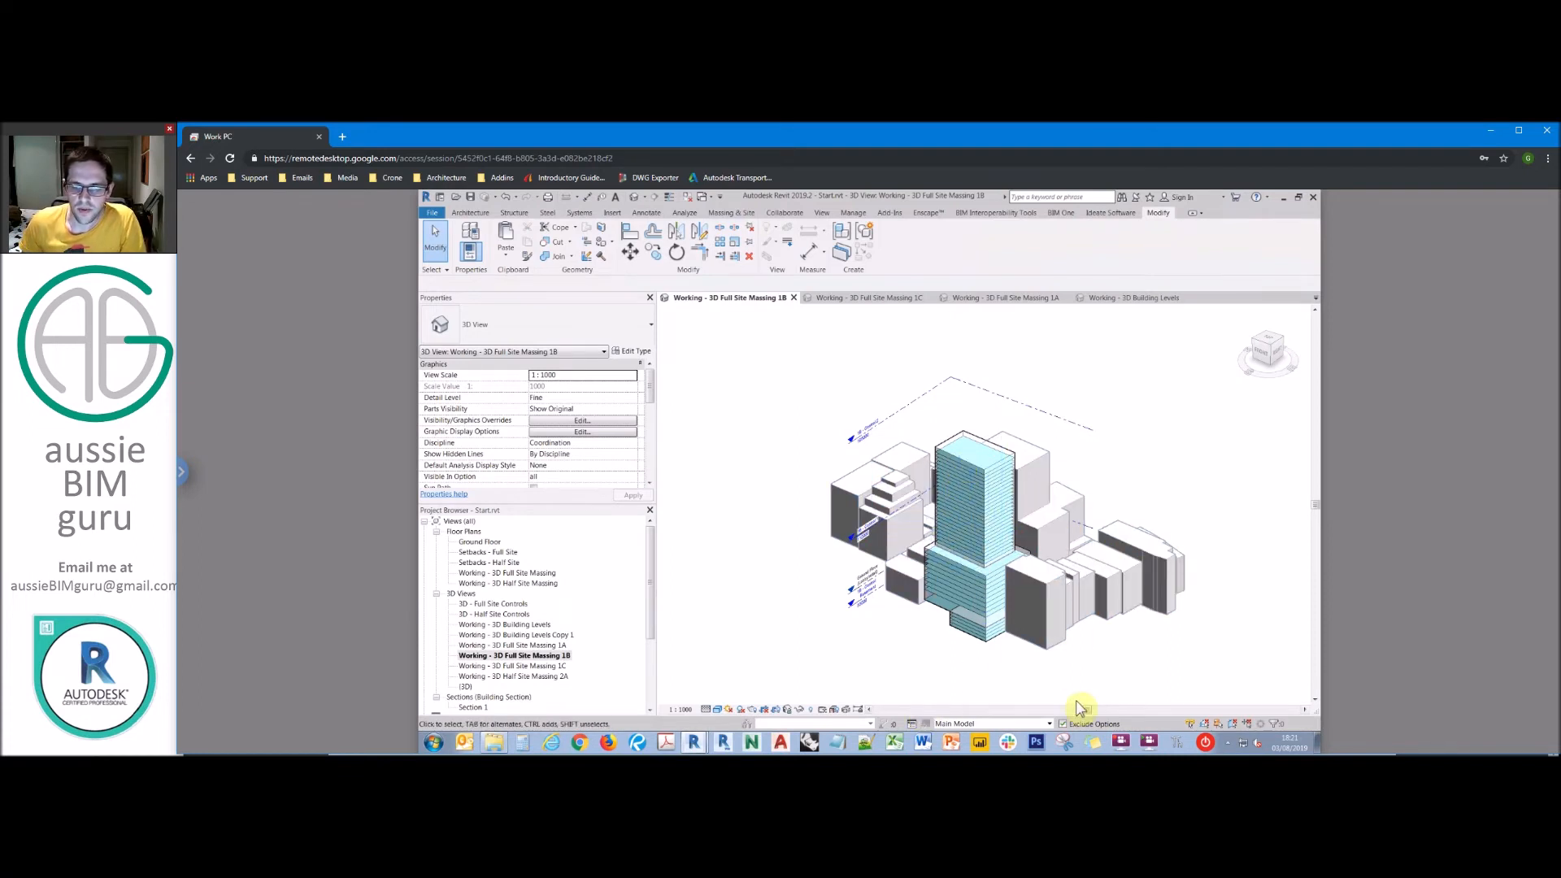
# Step: Check the floor areas of the tower's uppermost mass floor and the podium's uppermost mass floor in view 1B
pyautogui.scroll(3, 955, 467)
pyautogui.click(935, 451)
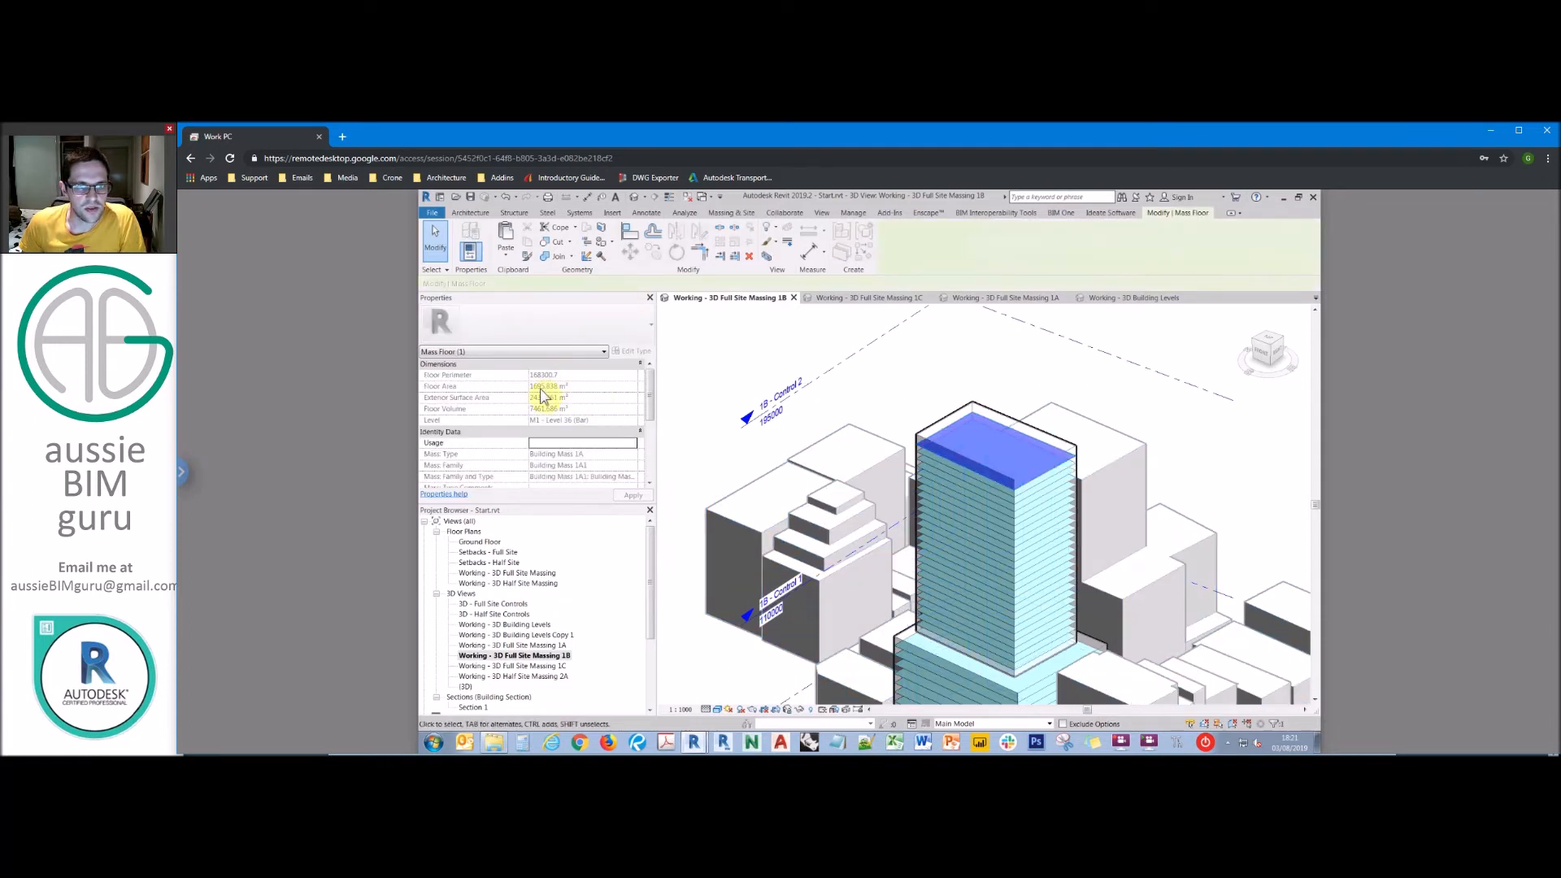
pyautogui.click(905, 655)
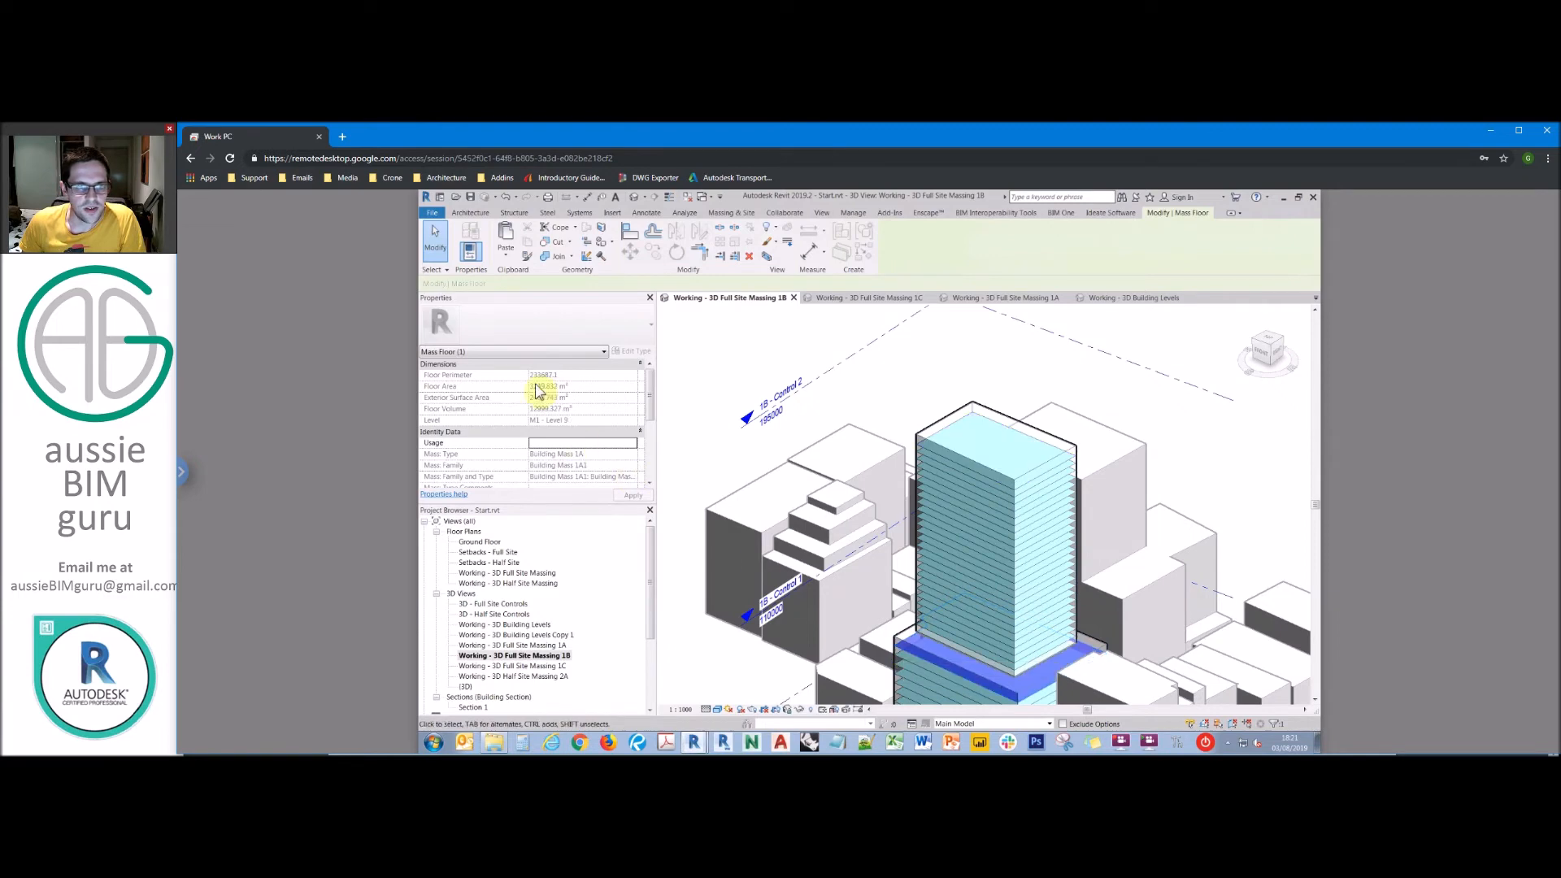
pyautogui.click(726, 368)
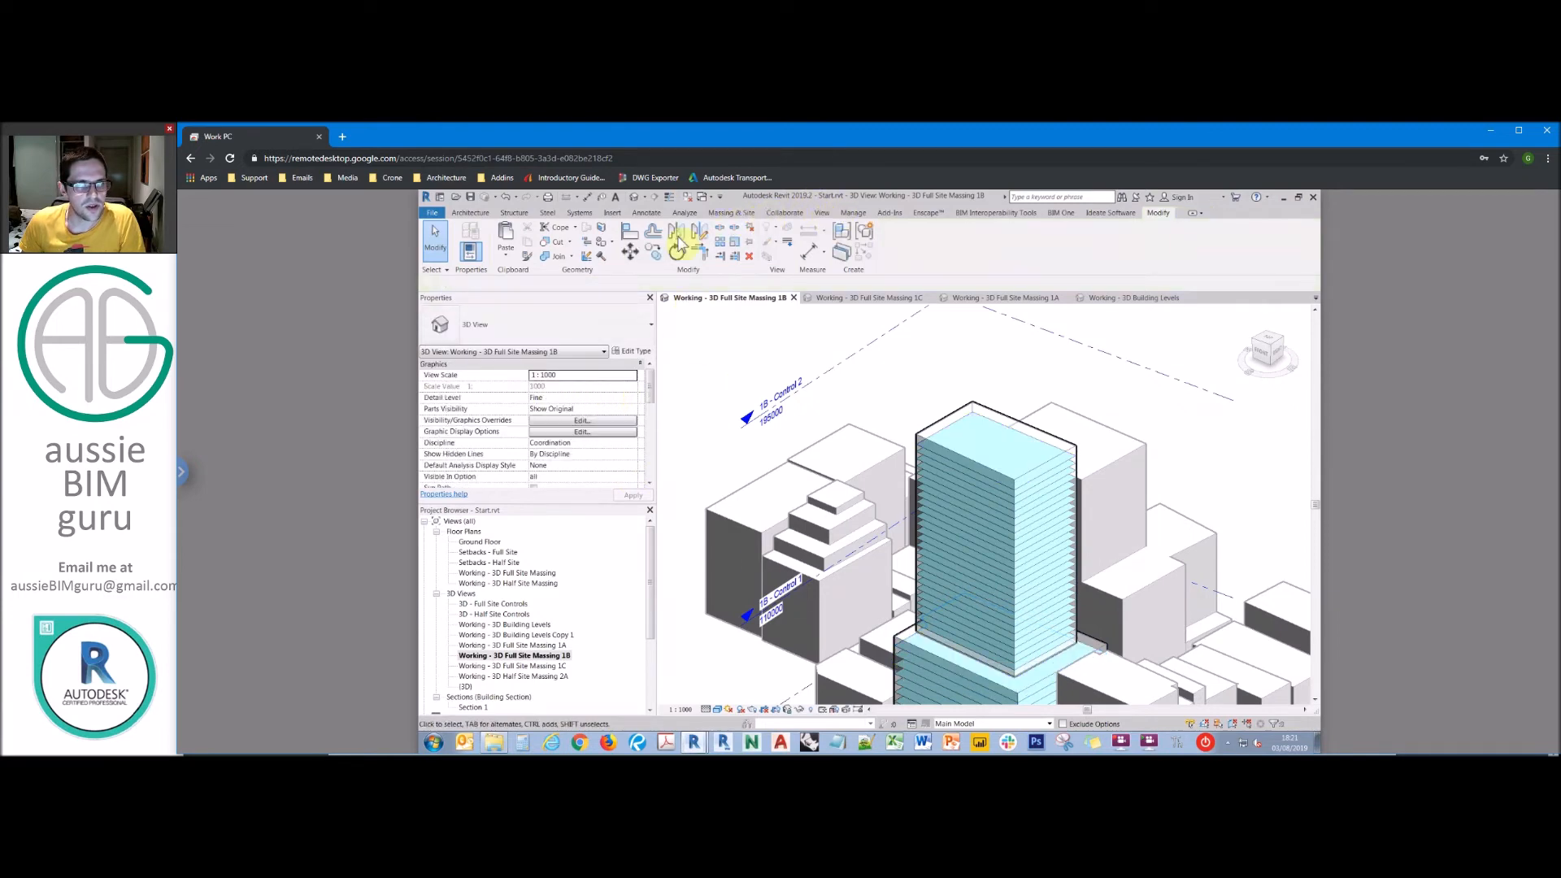
# Step: Create a new rule-based view filter named MassFloors_Over 2000
pyautogui.click(515, 244)
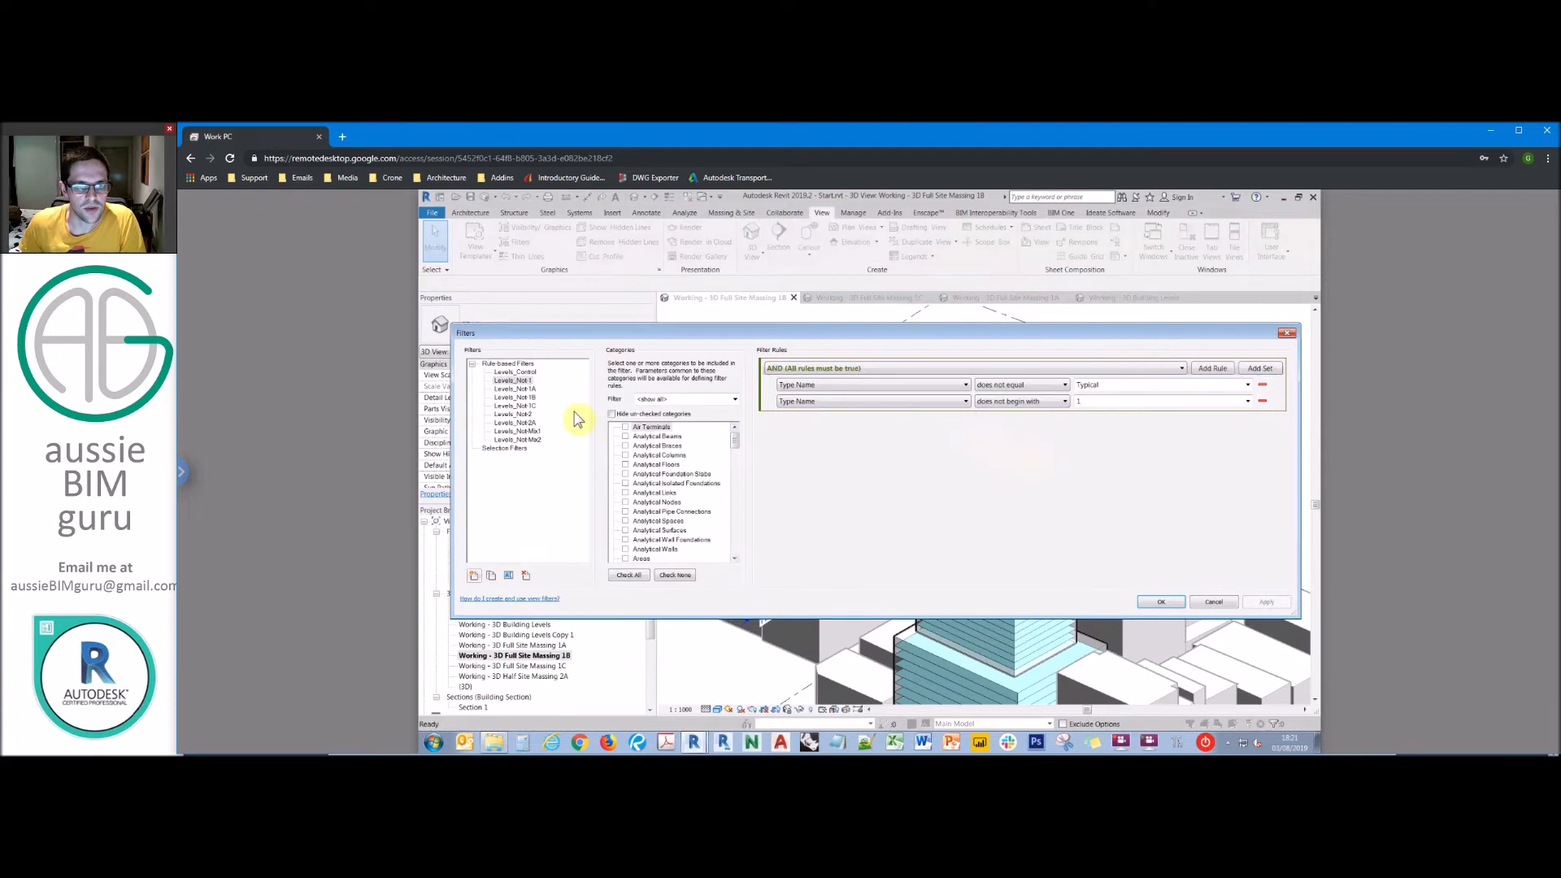
pyautogui.click(519, 441)
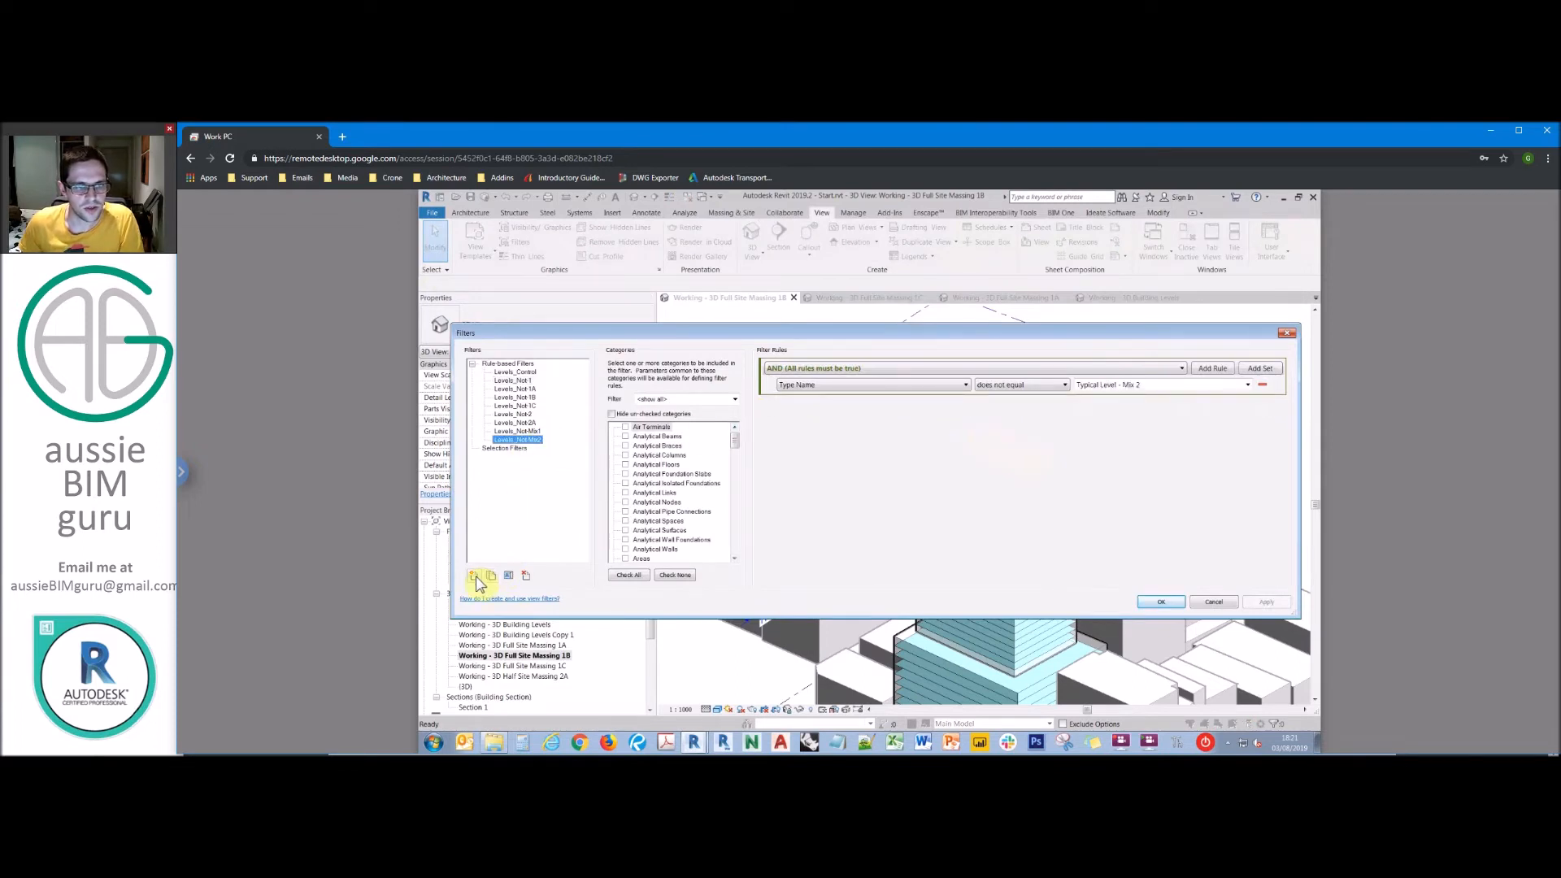
pyautogui.click(473, 576)
pyautogui.write('Levels')
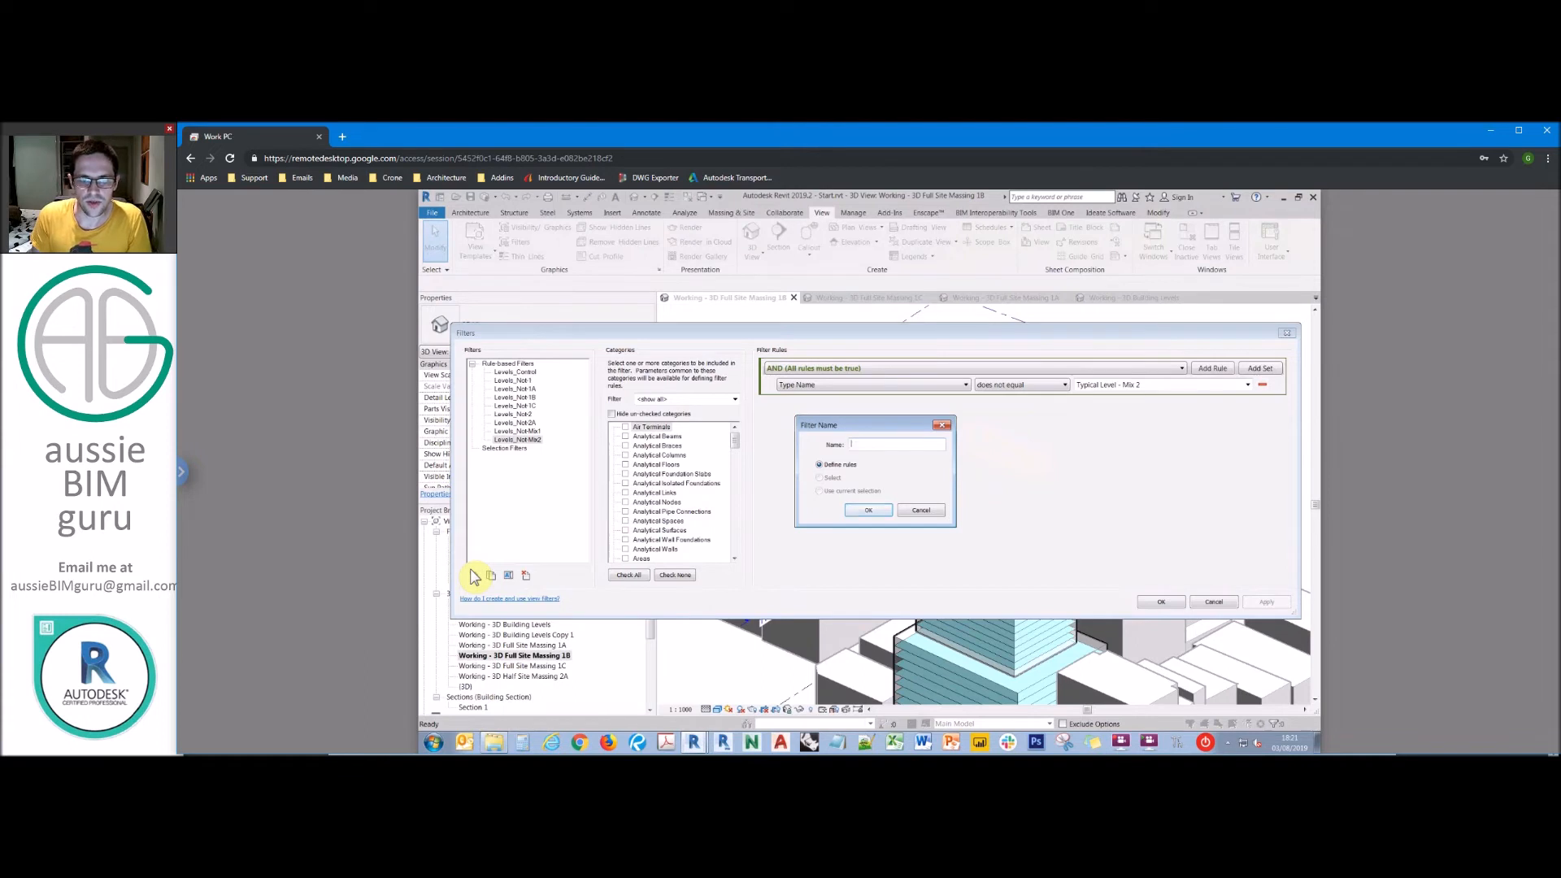
pyautogui.write('m')
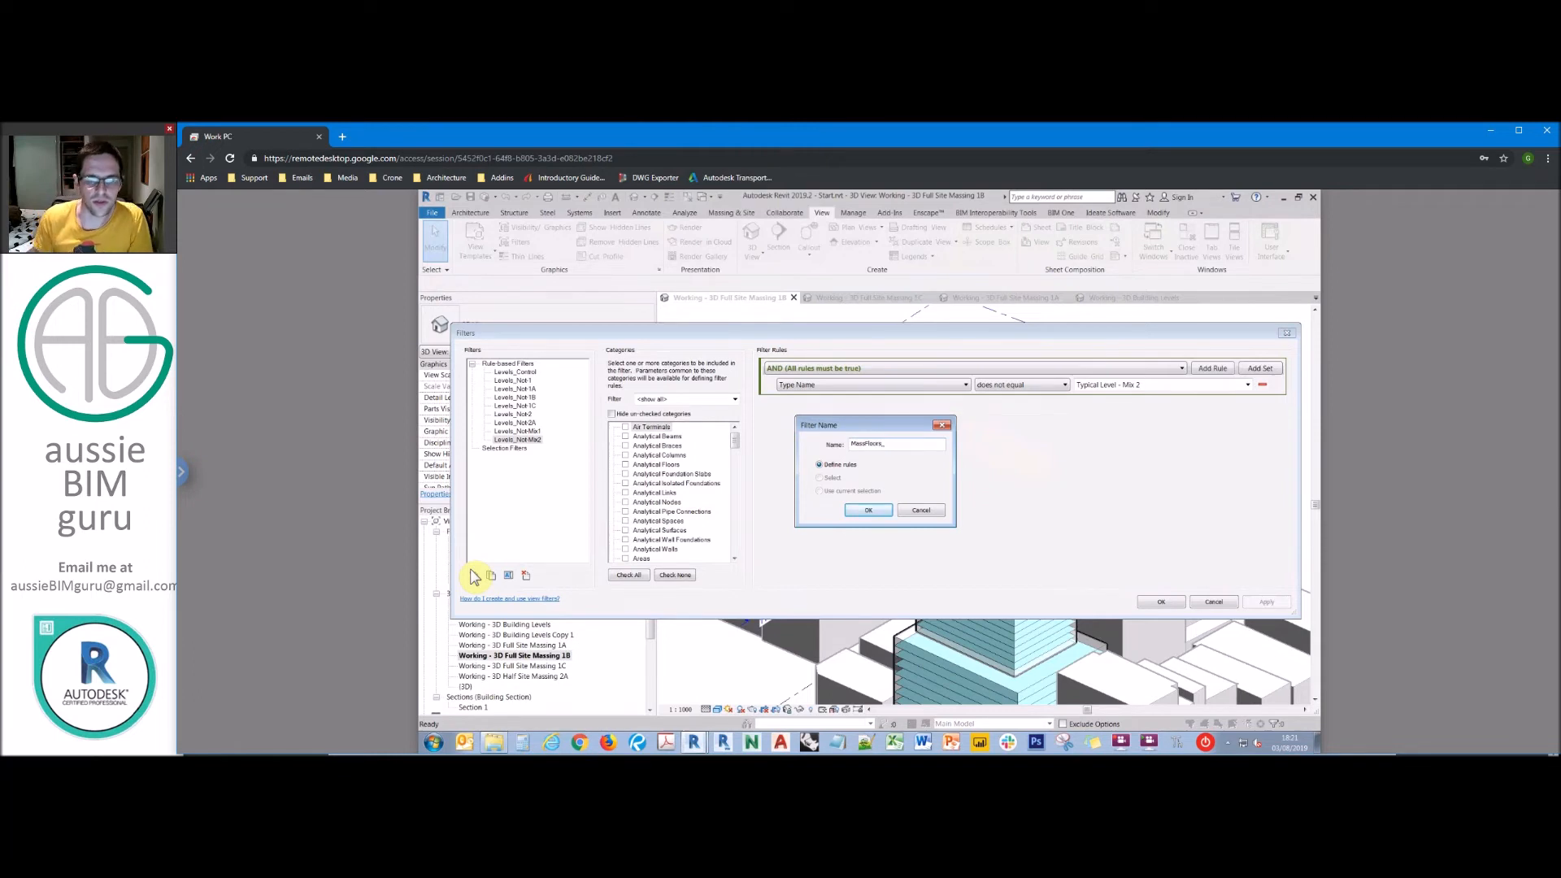
pyautogui.write('O')
pyautogui.press('capslock')
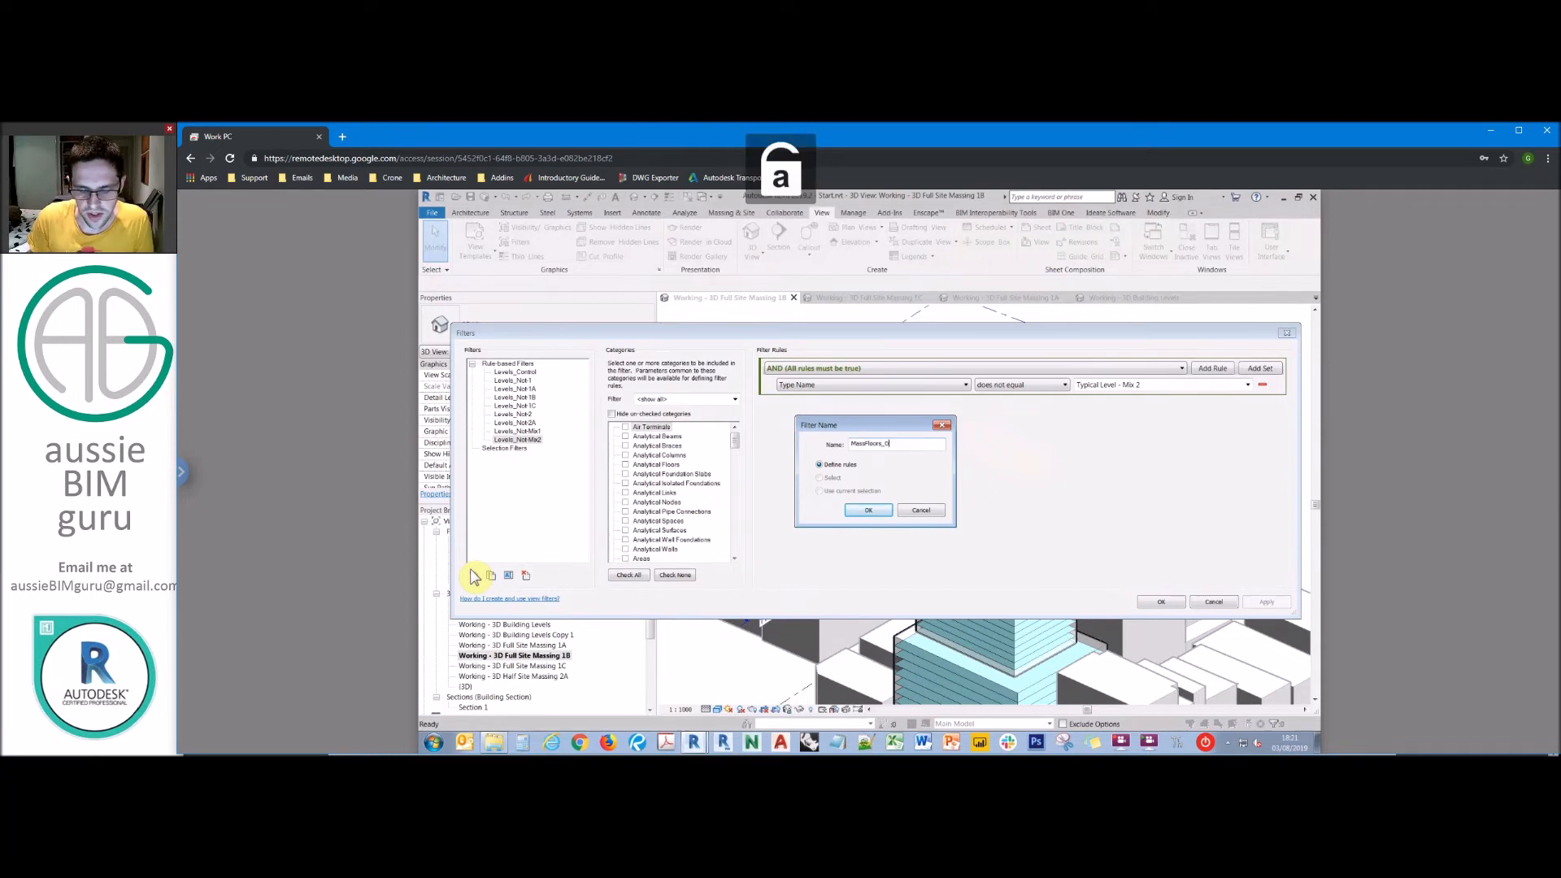
pyautogui.write('ver 2000')
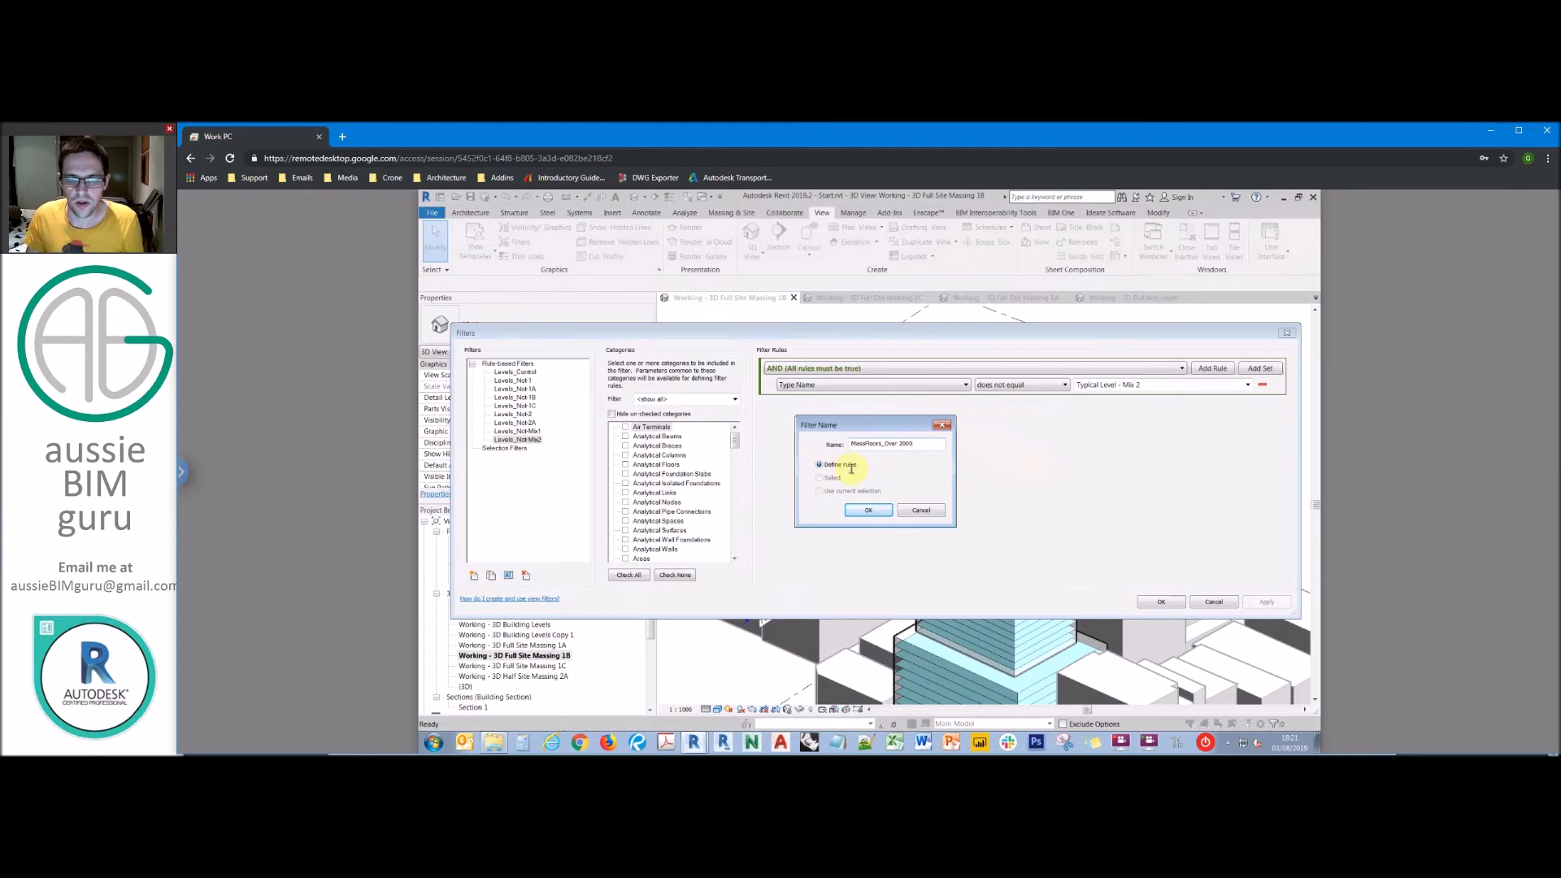
pyautogui.click(869, 509)
# Step: Apply the MassFloors_Over 2000 filter to the Mass Floor category with the rule Floor Area is greater than 2000 m²
pyautogui.scroll(-10, 642, 532)
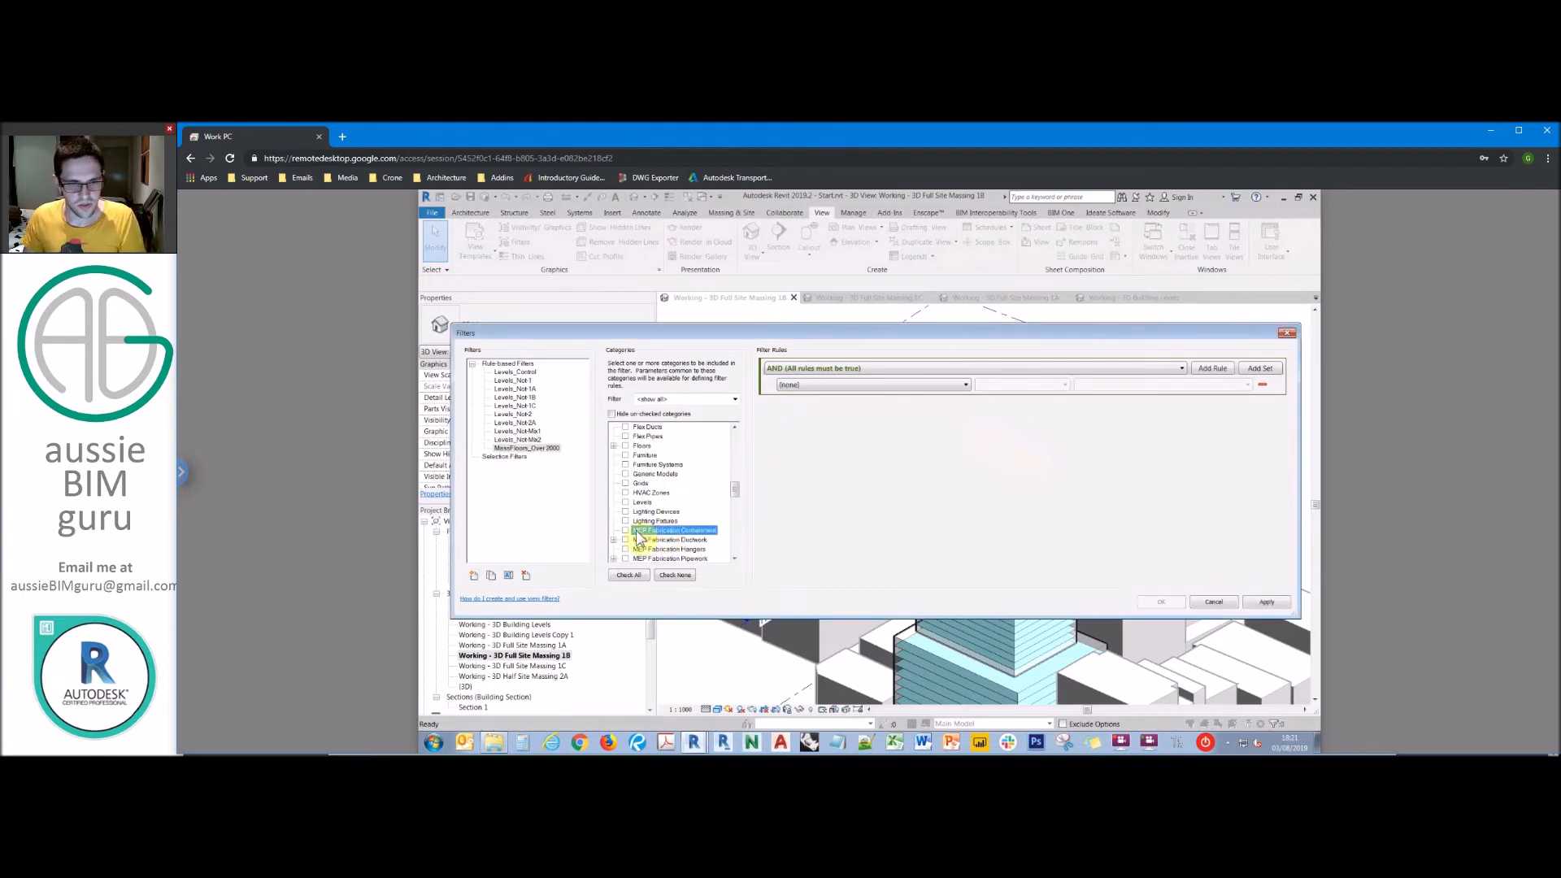
pyautogui.scroll(-2, 634, 536)
pyautogui.click(614, 511)
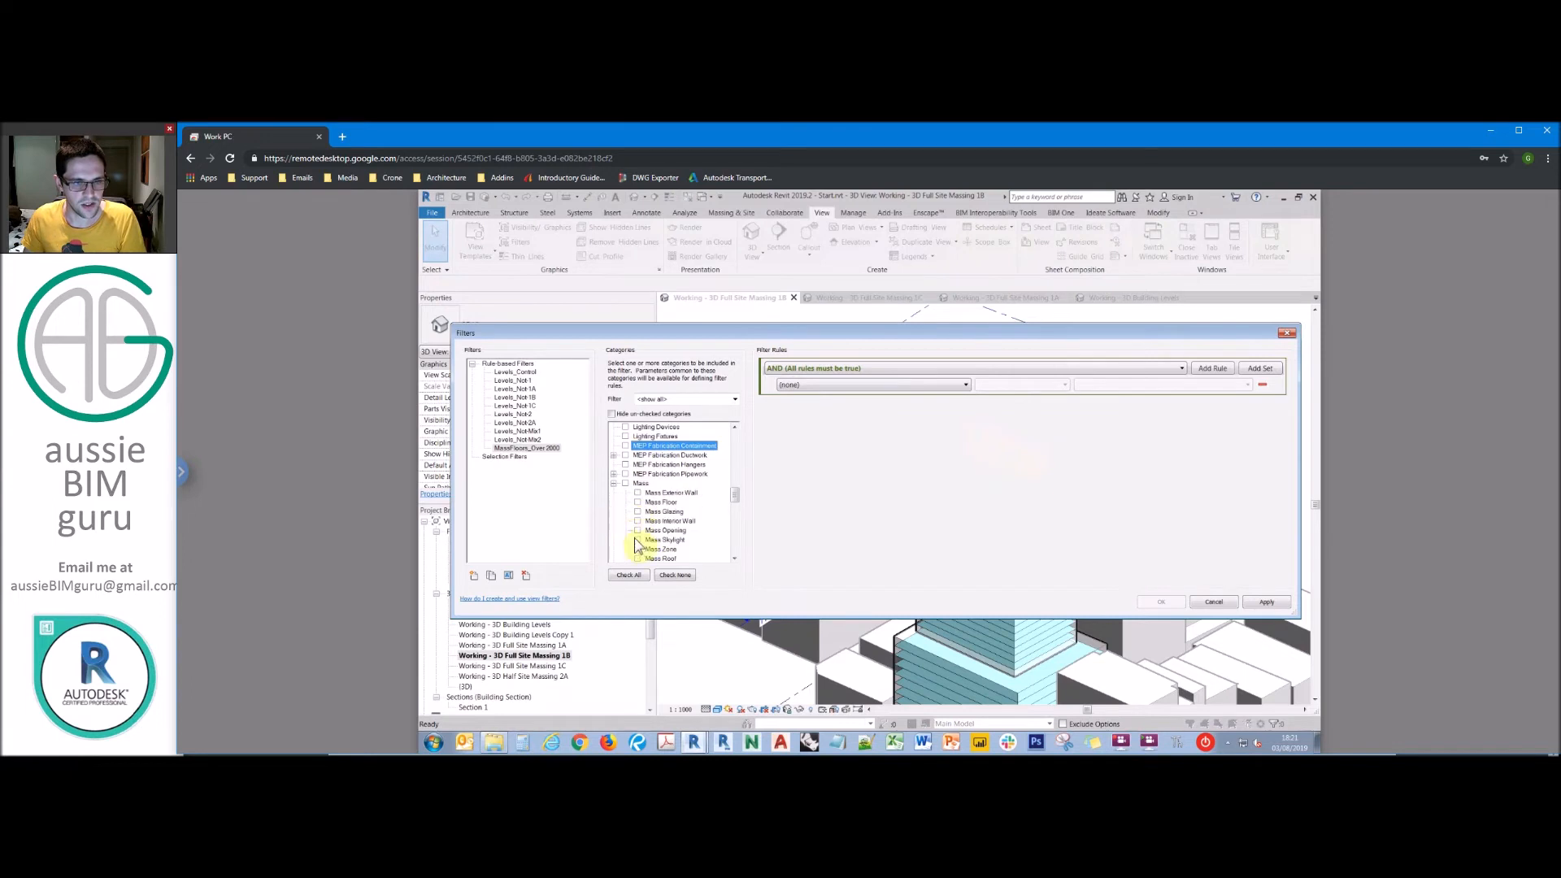
pyautogui.click(638, 502)
pyautogui.click(855, 385)
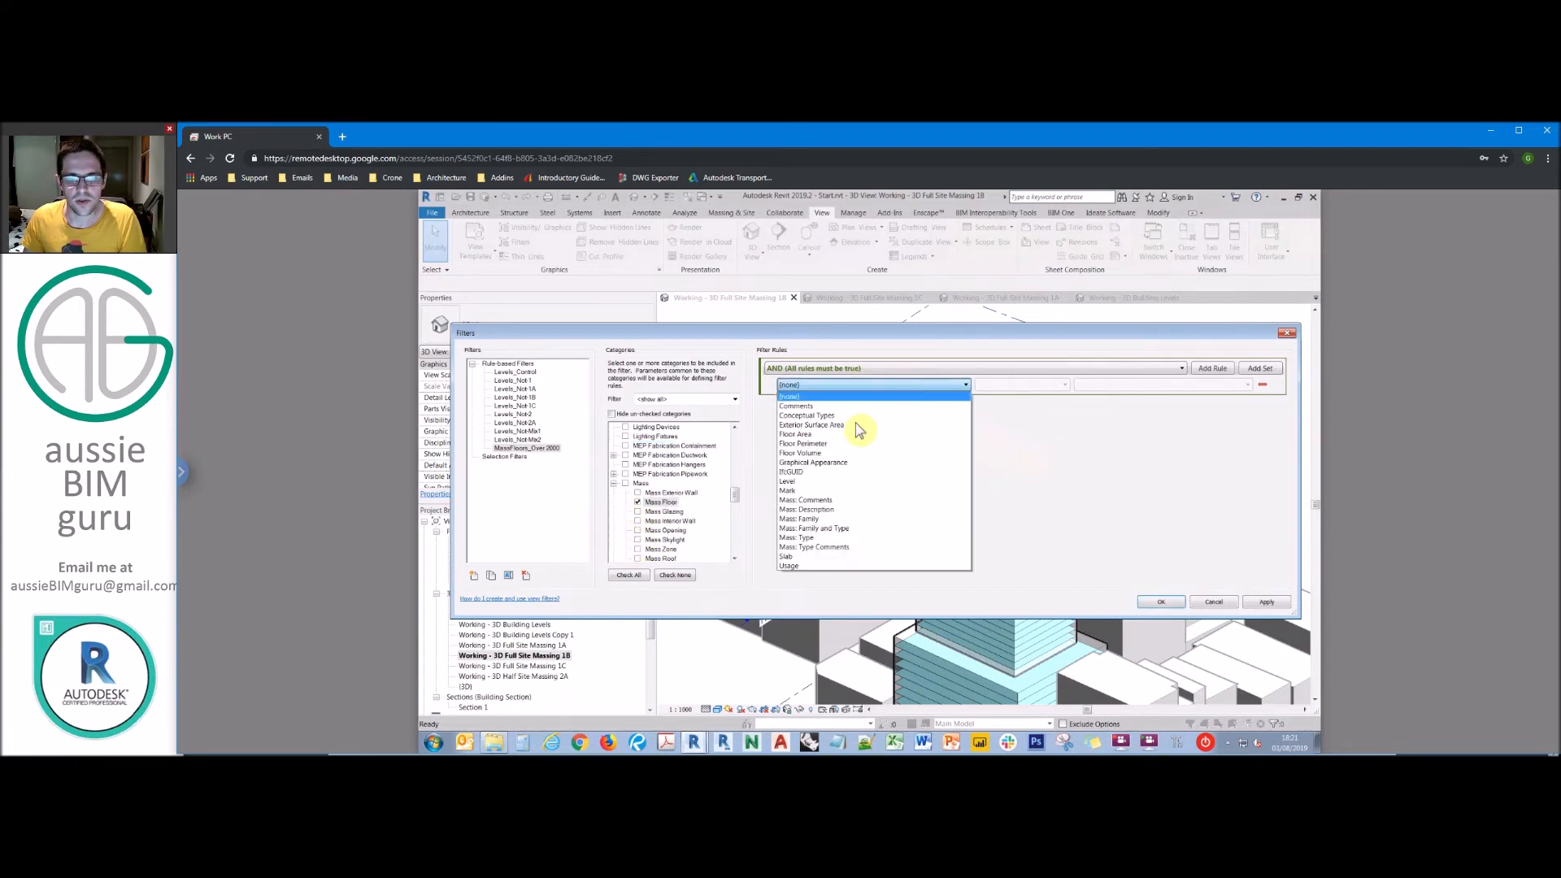
pyautogui.click(911, 434)
pyautogui.click(1015, 391)
pyautogui.click(1018, 411)
pyautogui.click(1092, 389)
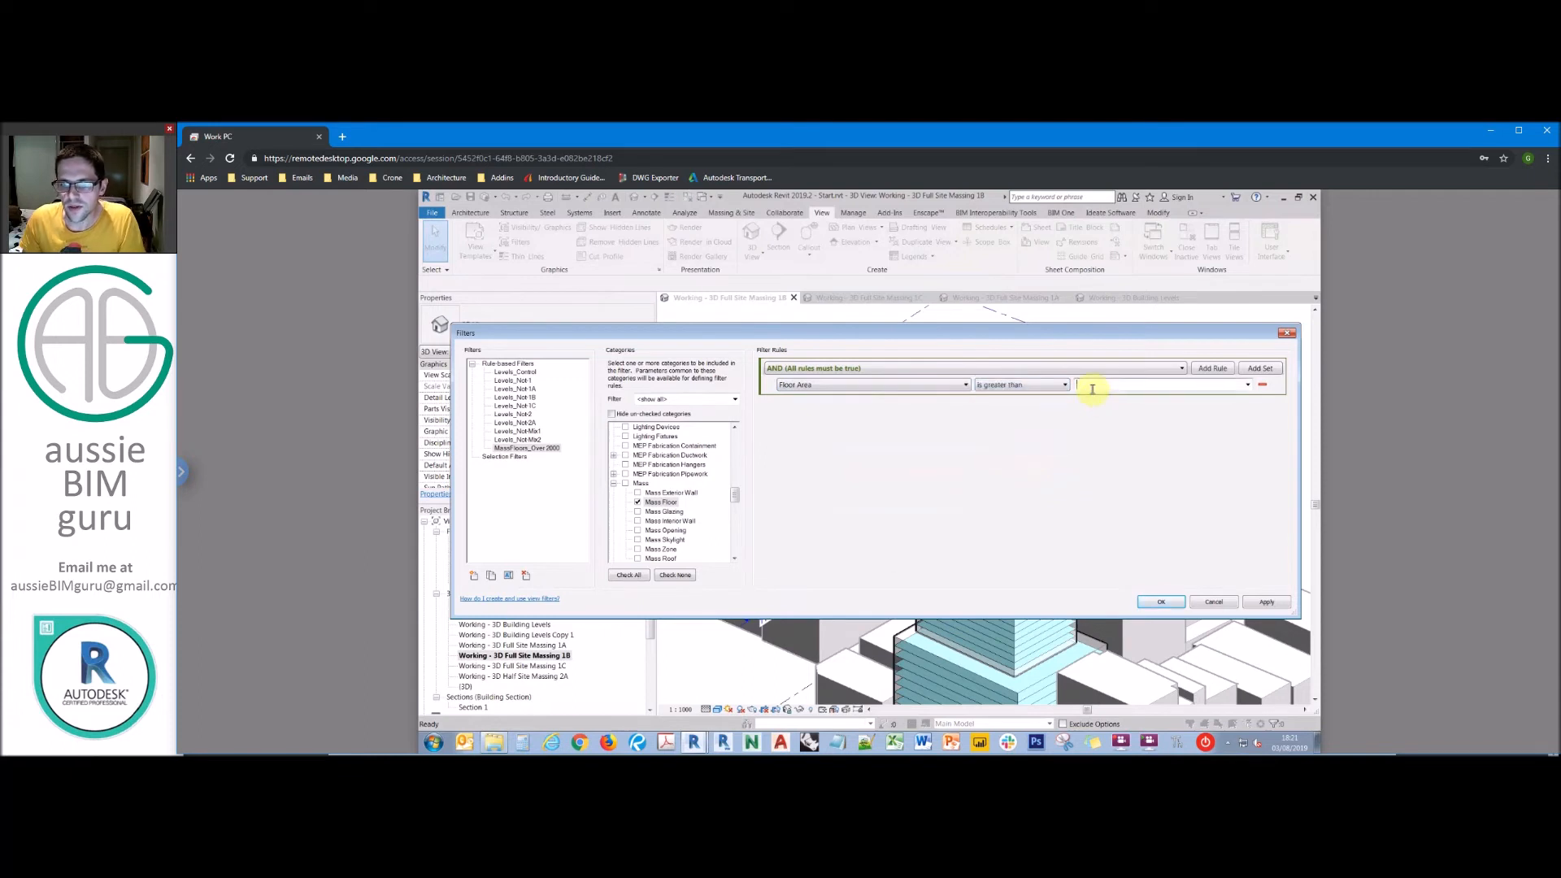
# Step: Duplicate the MassFloors_Over 2000 filter and rename the copy MassFloors_Less 2001
pyautogui.click(531, 441)
pyautogui.click(539, 448)
pyautogui.click(491, 575)
pyautogui.click(508, 575)
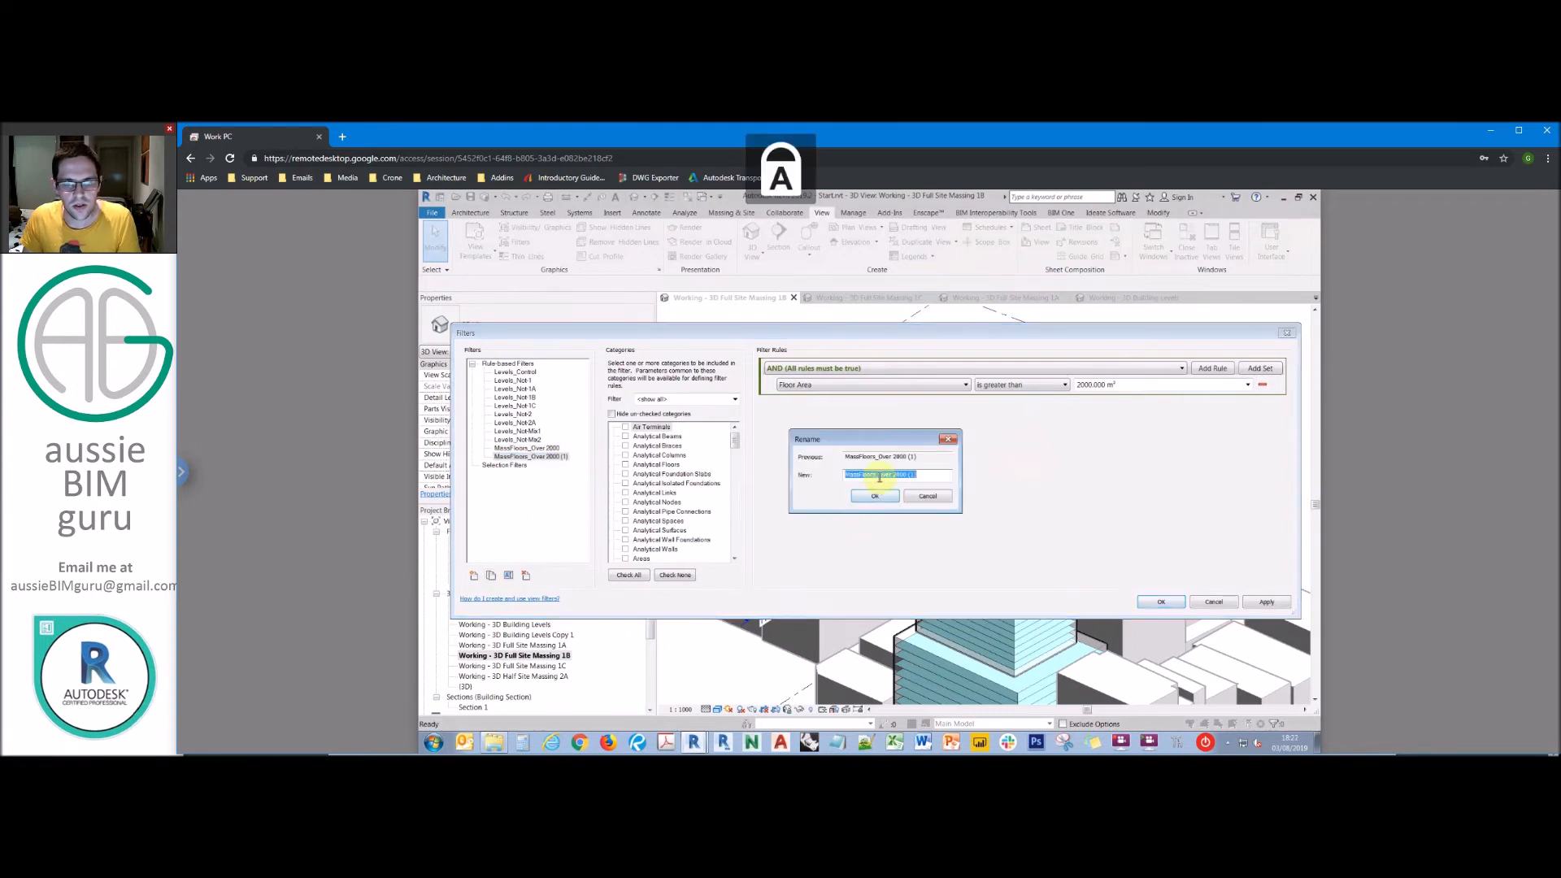
pyautogui.write('Less 20')
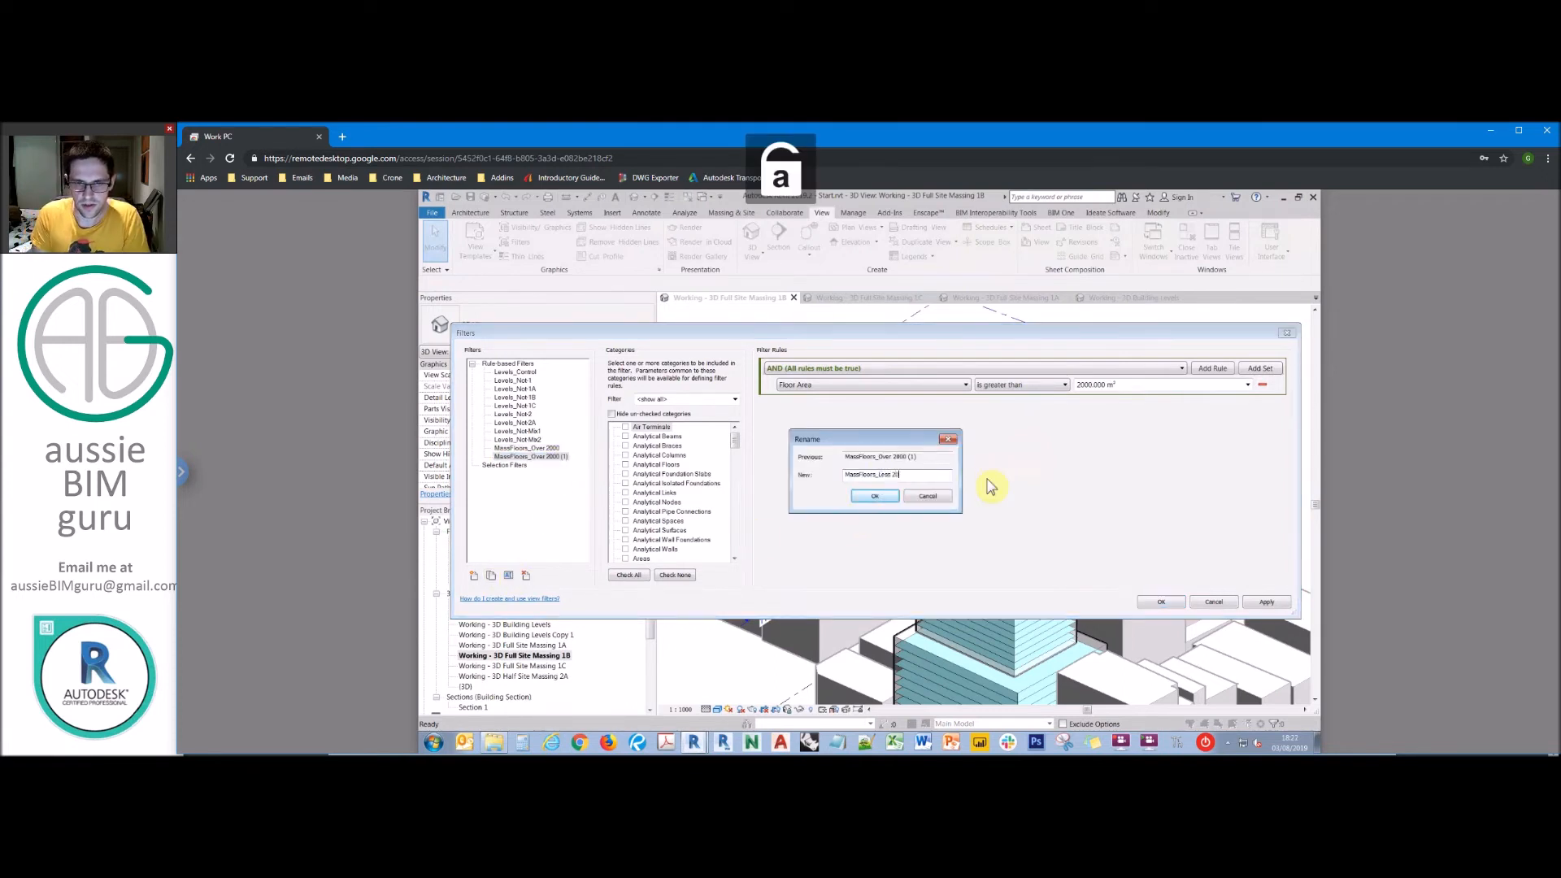
pyautogui.write('001')
pyautogui.press('Return')
# Step: Set the copied filter's rule to Floor Area is less than 2001 and save the filters
pyautogui.click(1132, 382)
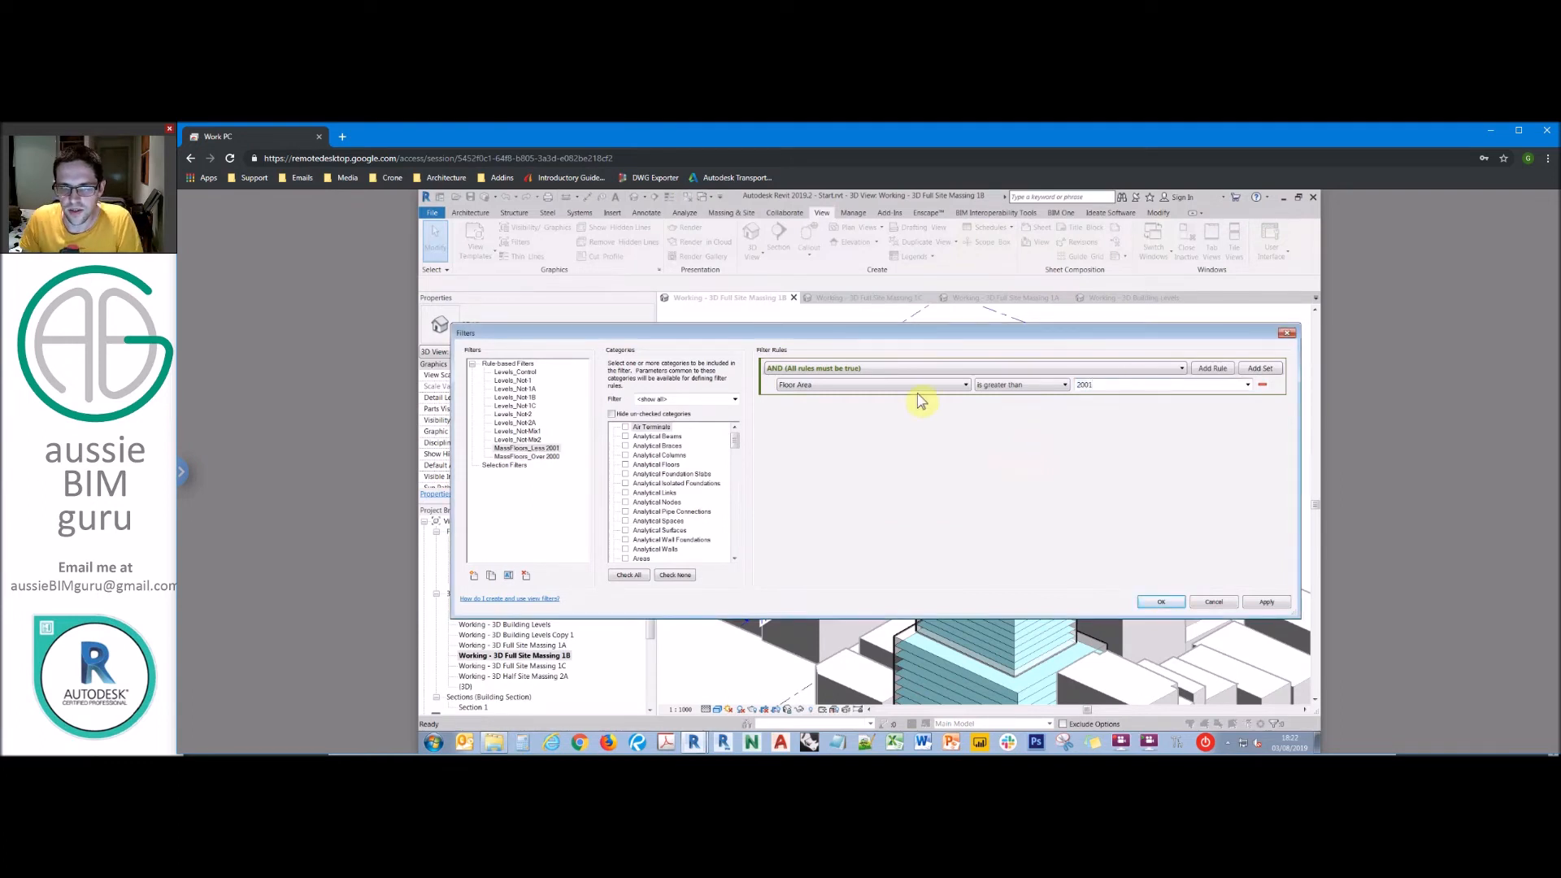
pyautogui.click(1008, 385)
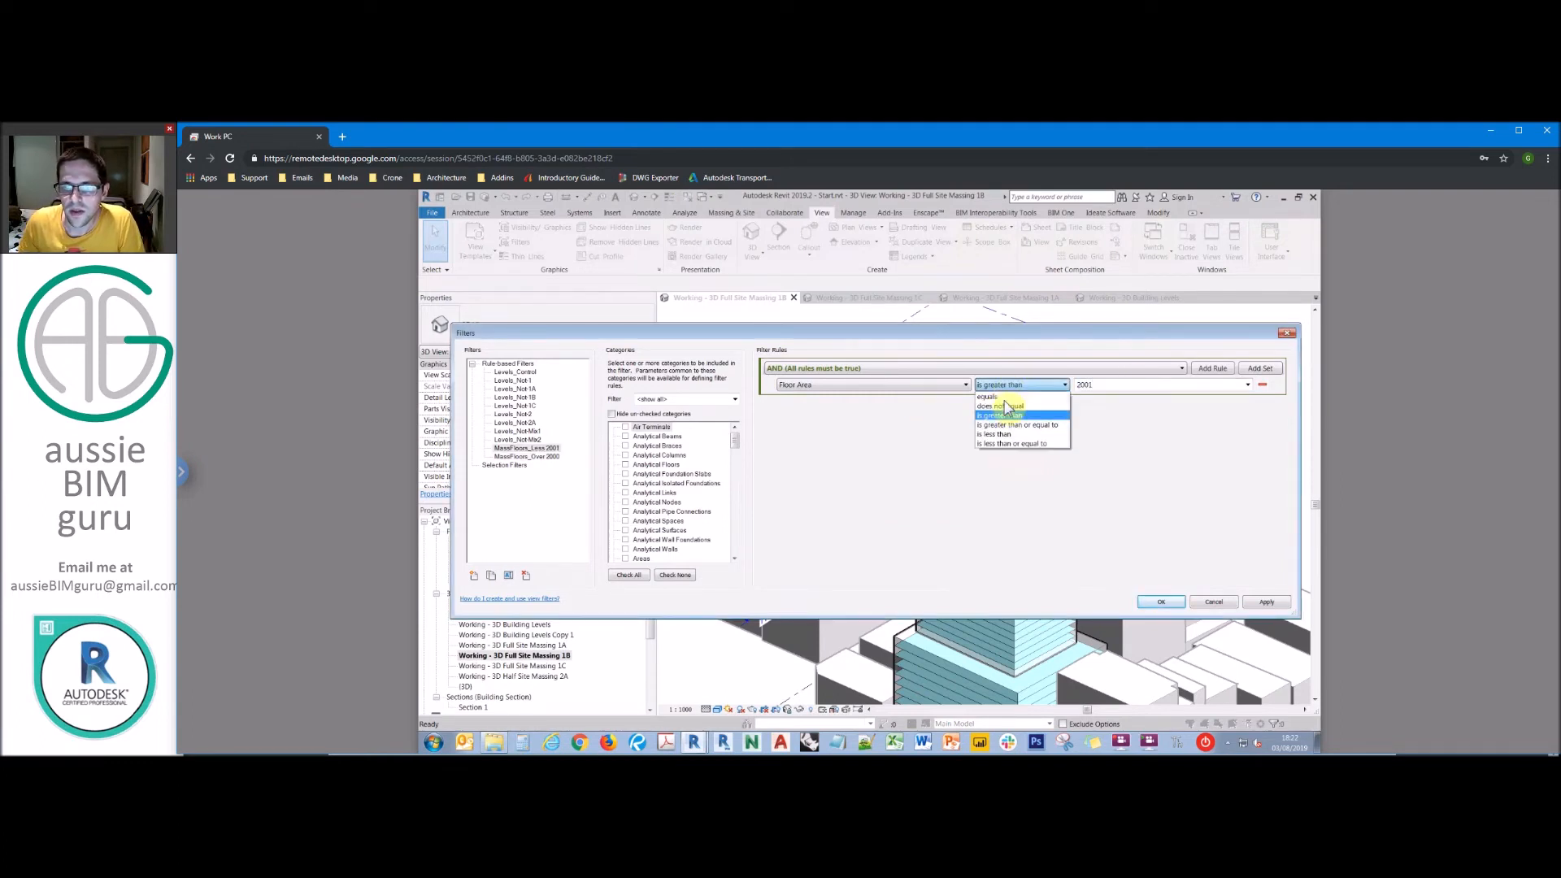
pyautogui.click(1008, 435)
pyautogui.click(1162, 604)
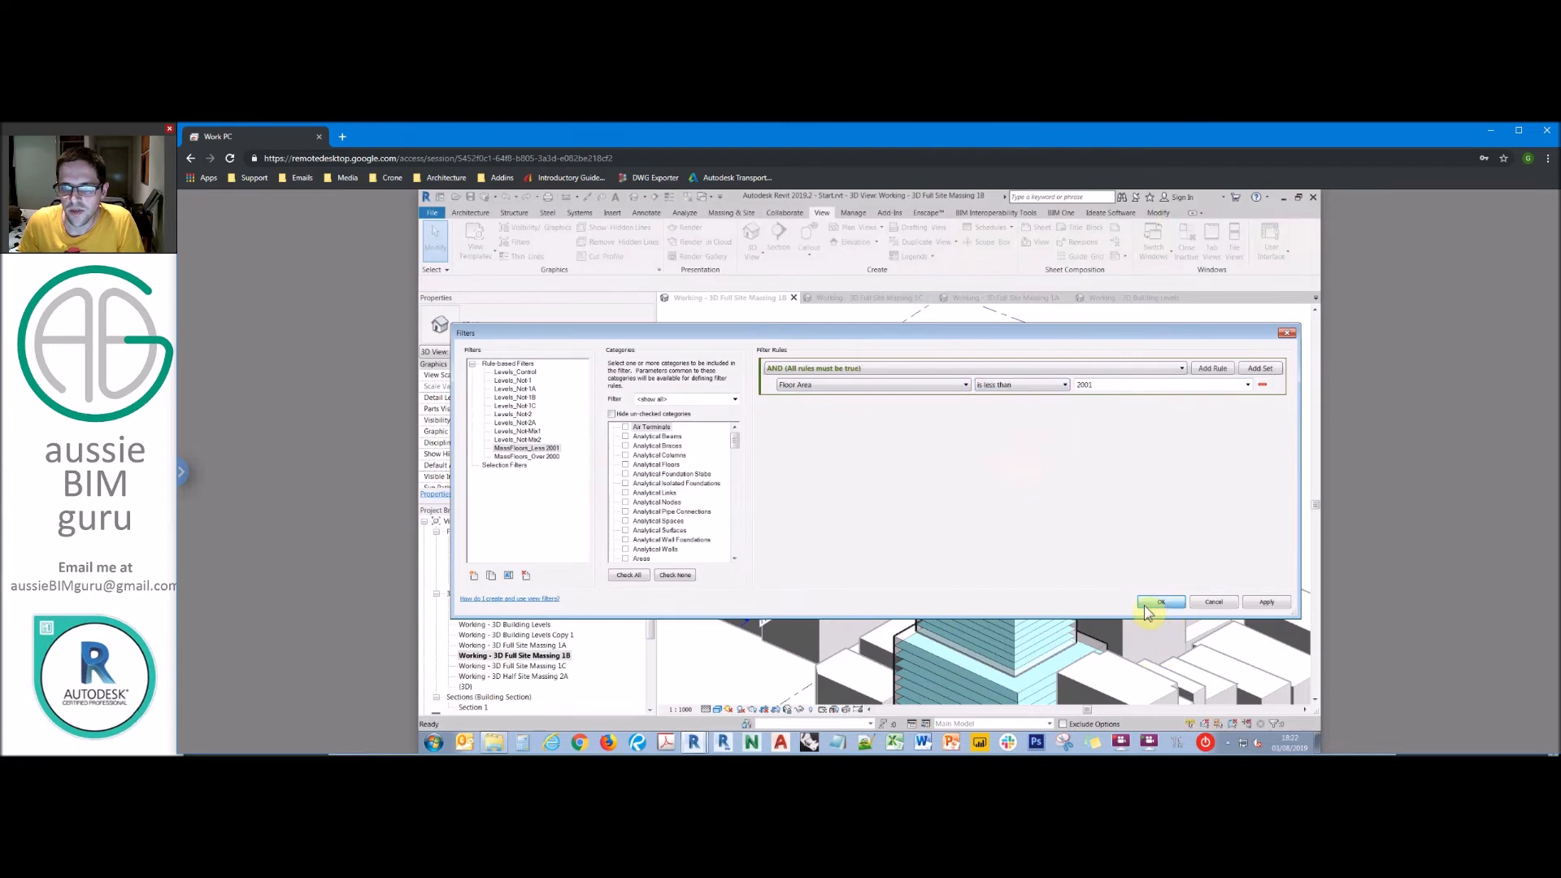
# Step: Add the MassFloors_Over 2000 and MassFloors_Less 2001 filters to view 1B's visibility/graphic overrides
pyautogui.press('v')
pyautogui.press('v')
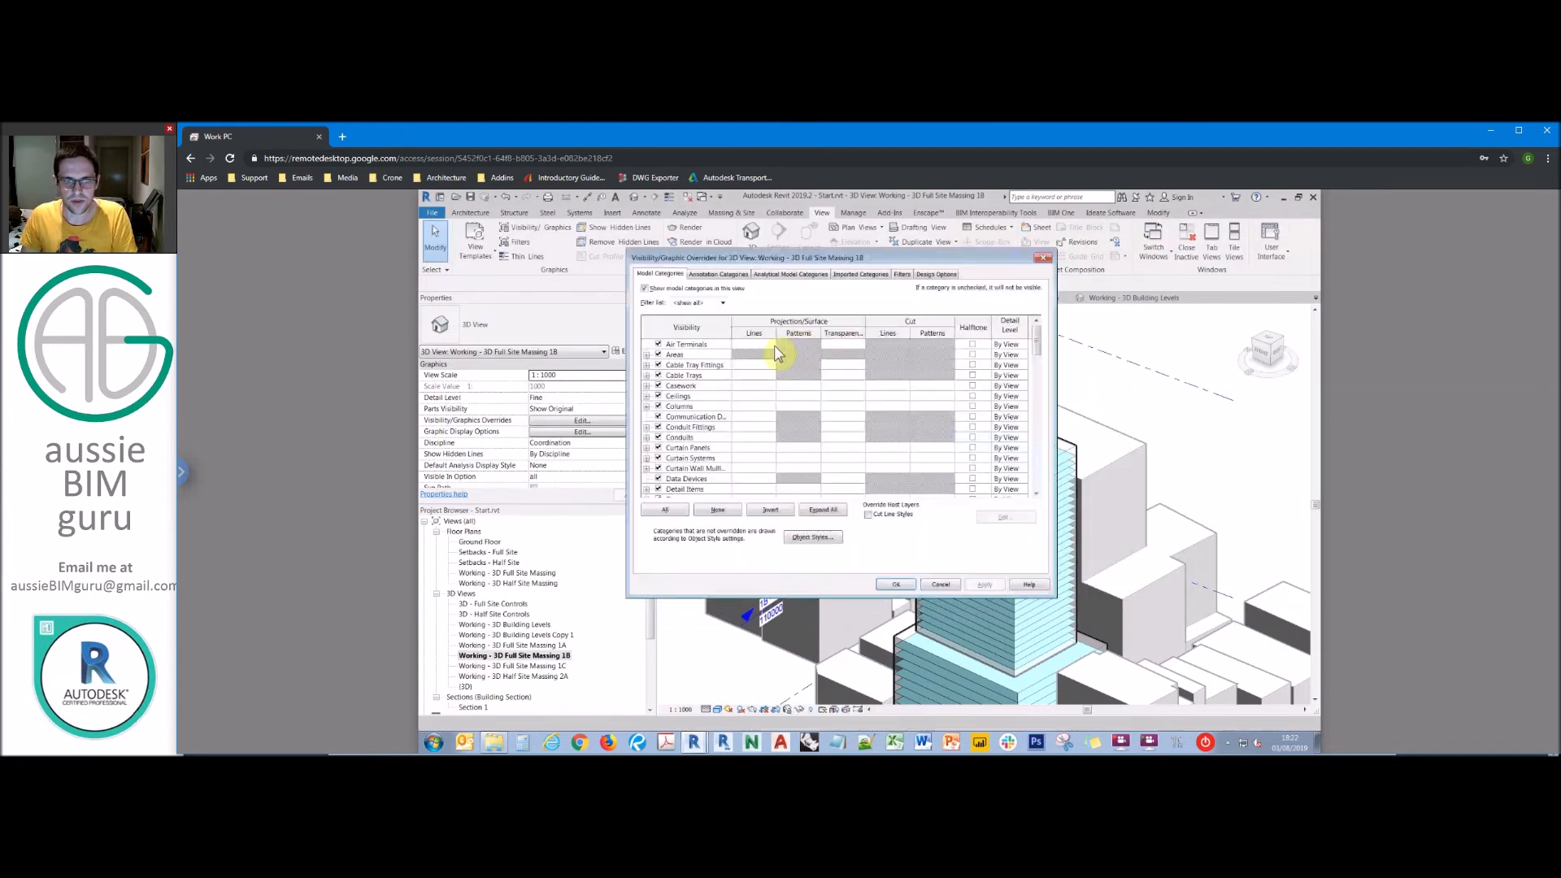
pyautogui.click(901, 274)
pyautogui.click(687, 336)
pyautogui.click(674, 492)
pyautogui.click(1016, 470)
pyautogui.keyDown('shift'); pyautogui.click(991, 461); pyautogui.keyUp('shift')
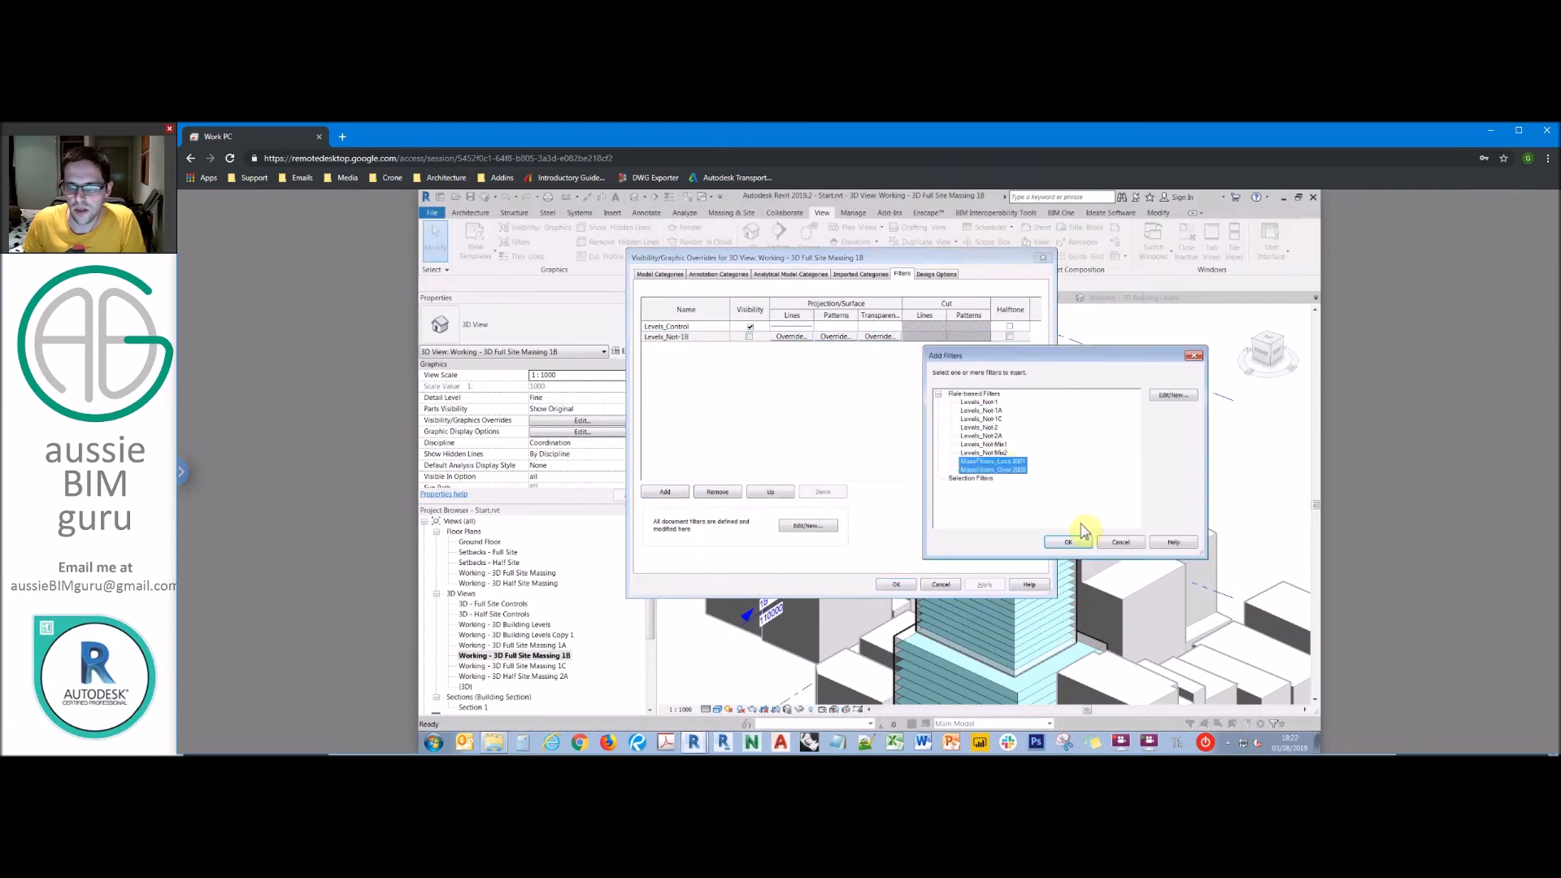
pyautogui.click(1068, 542)
# Step: Override the MassFloors_Over 2000 filter's projection/surface pattern foreground with a solid fill in light purple-blue, RGB 128-128-255
pyautogui.click(837, 348)
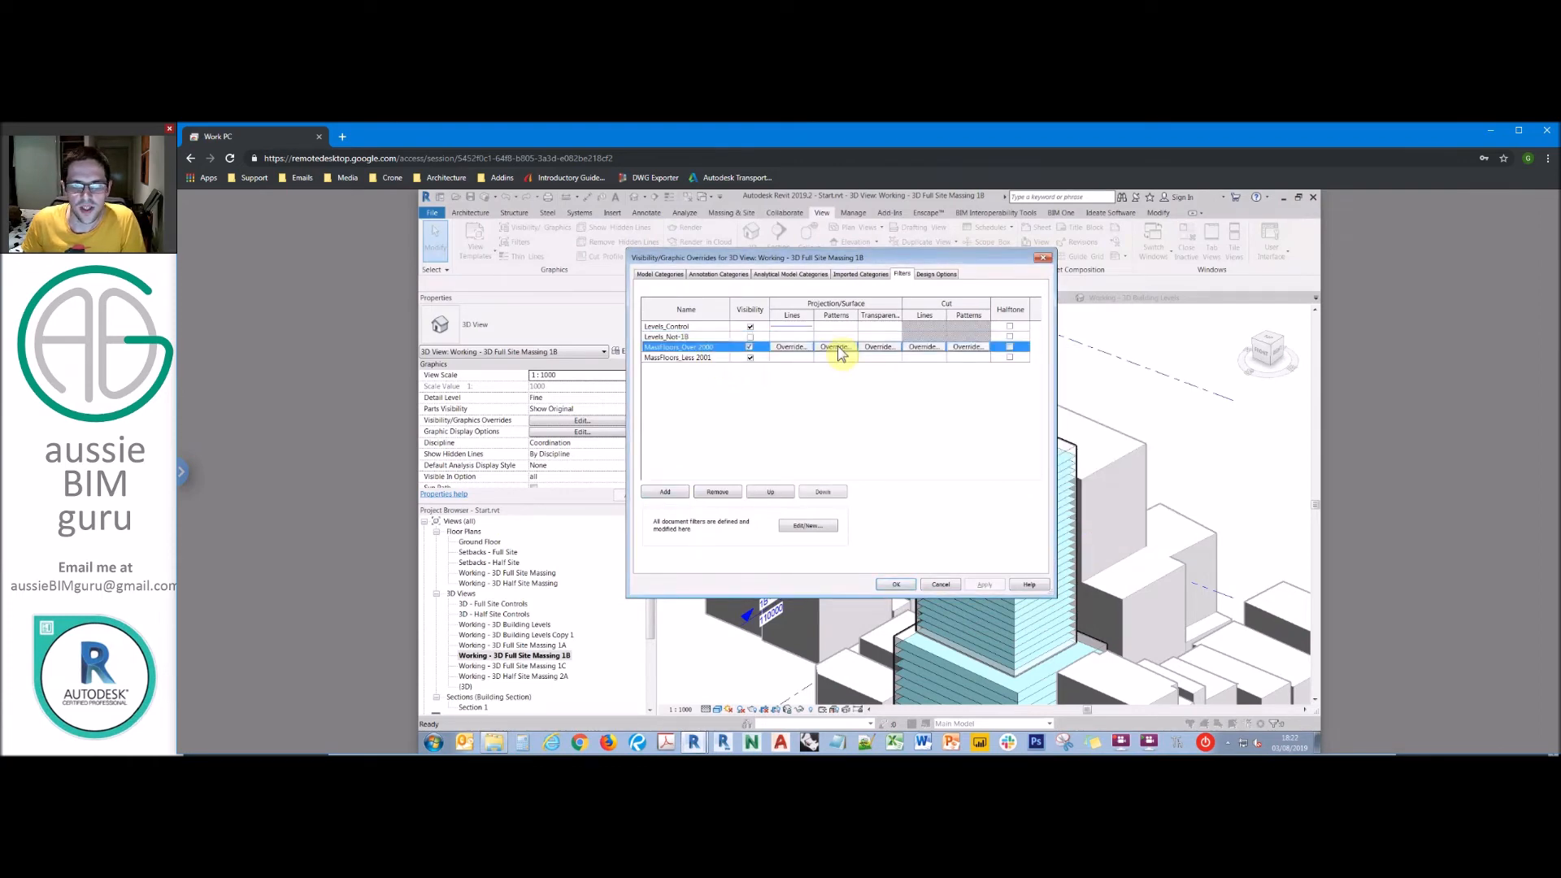
pyautogui.click(837, 347)
pyautogui.click(935, 451)
pyautogui.click(888, 394)
pyautogui.click(888, 408)
pyautogui.press('Return')
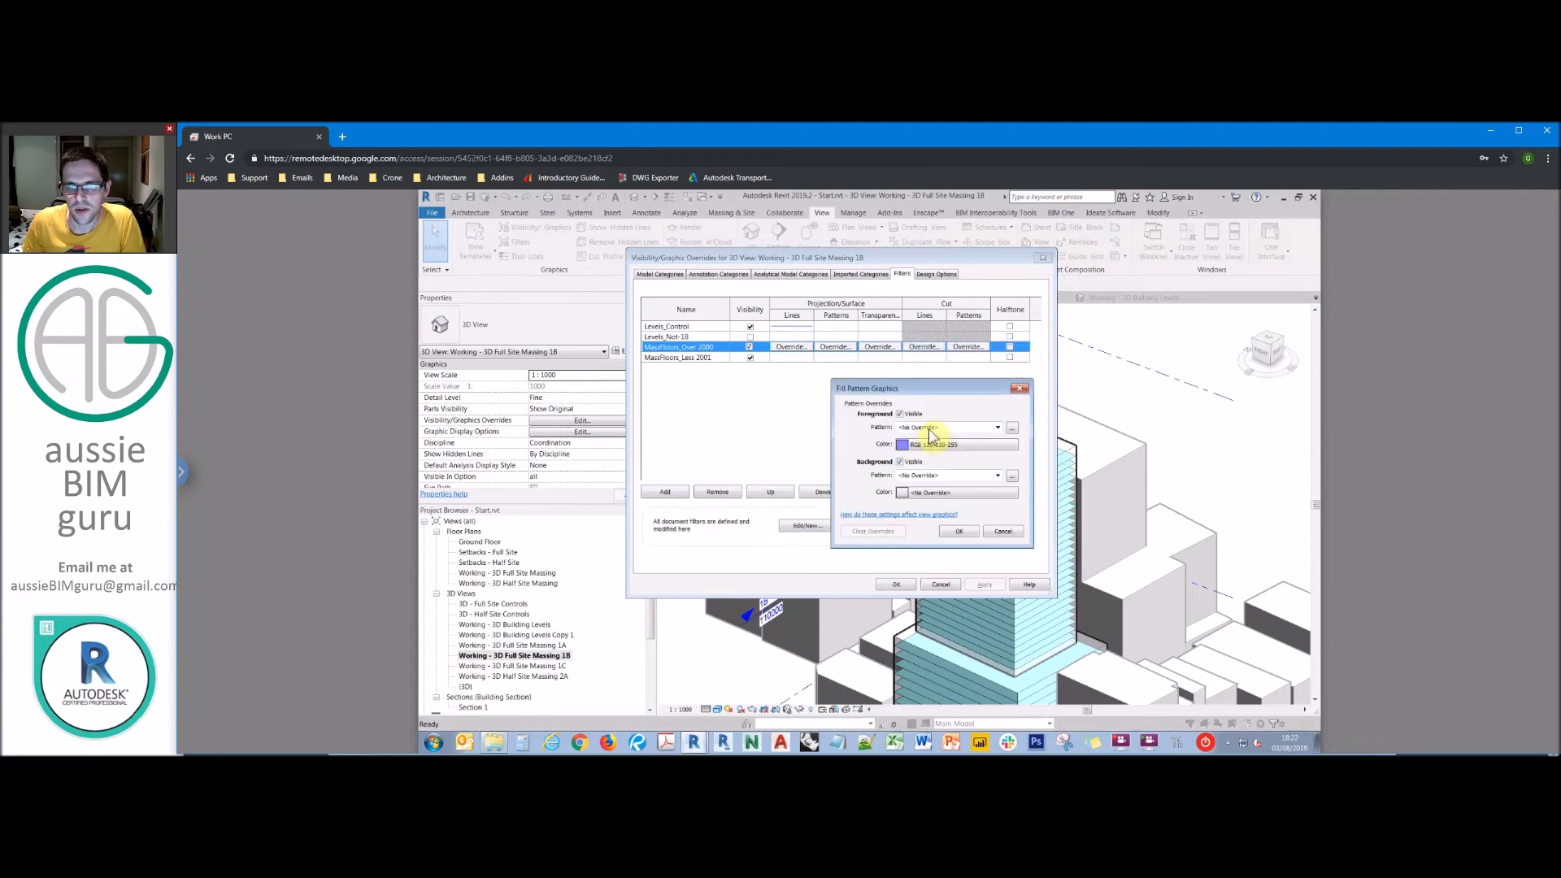
pyautogui.click(951, 427)
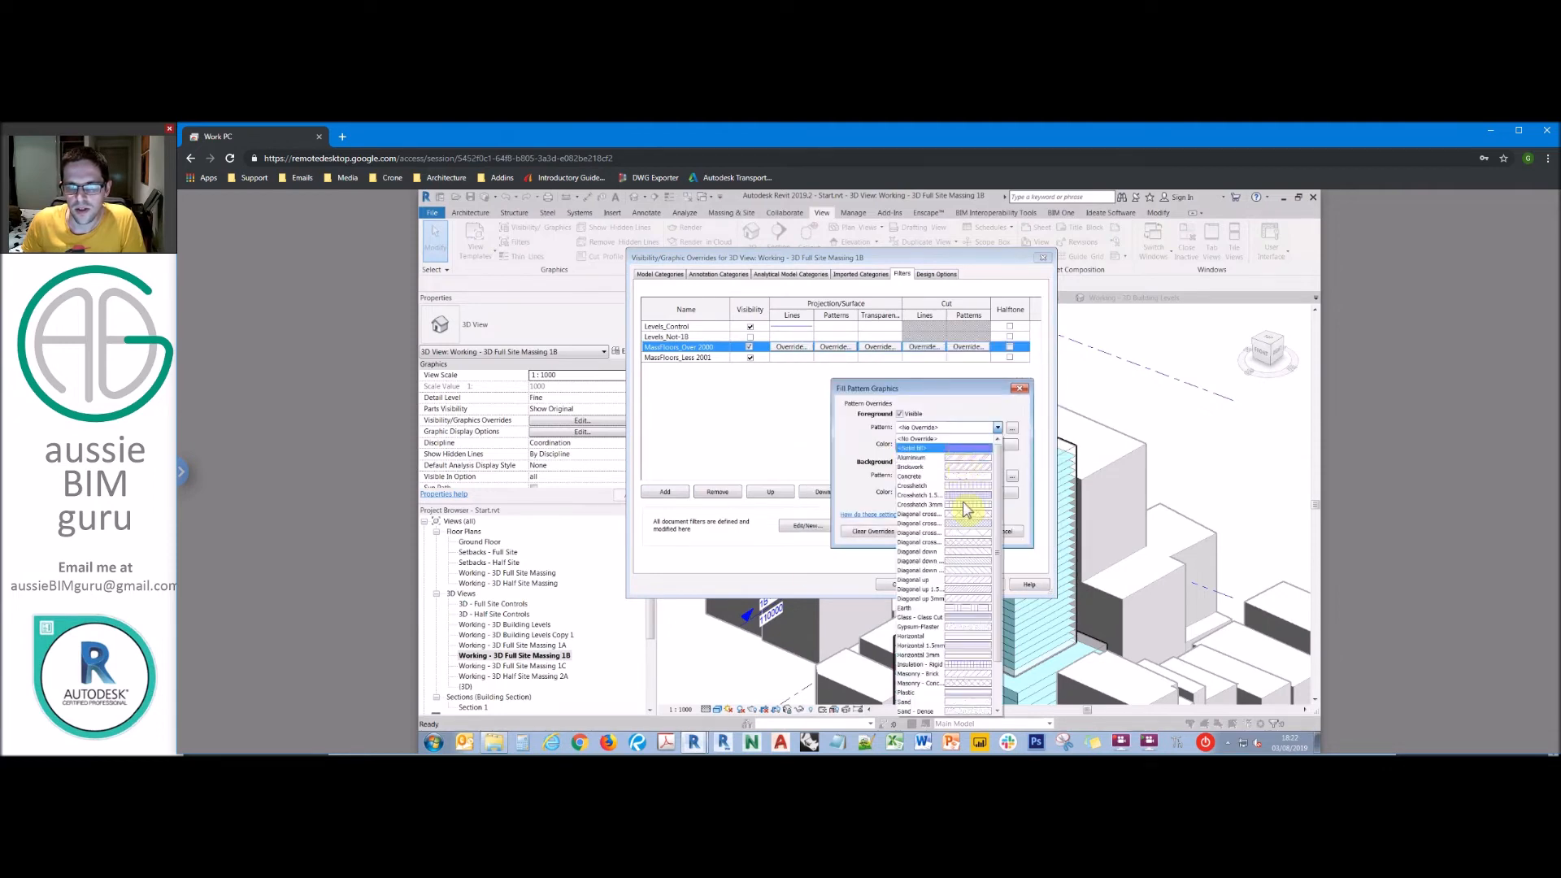
pyautogui.click(943, 448)
pyautogui.click(958, 531)
# Step: Override the MassFloors_Less 2001 filter's surface pattern foreground with a green solid fill and apply the overrides to the view
pyautogui.click(836, 358)
pyautogui.click(837, 358)
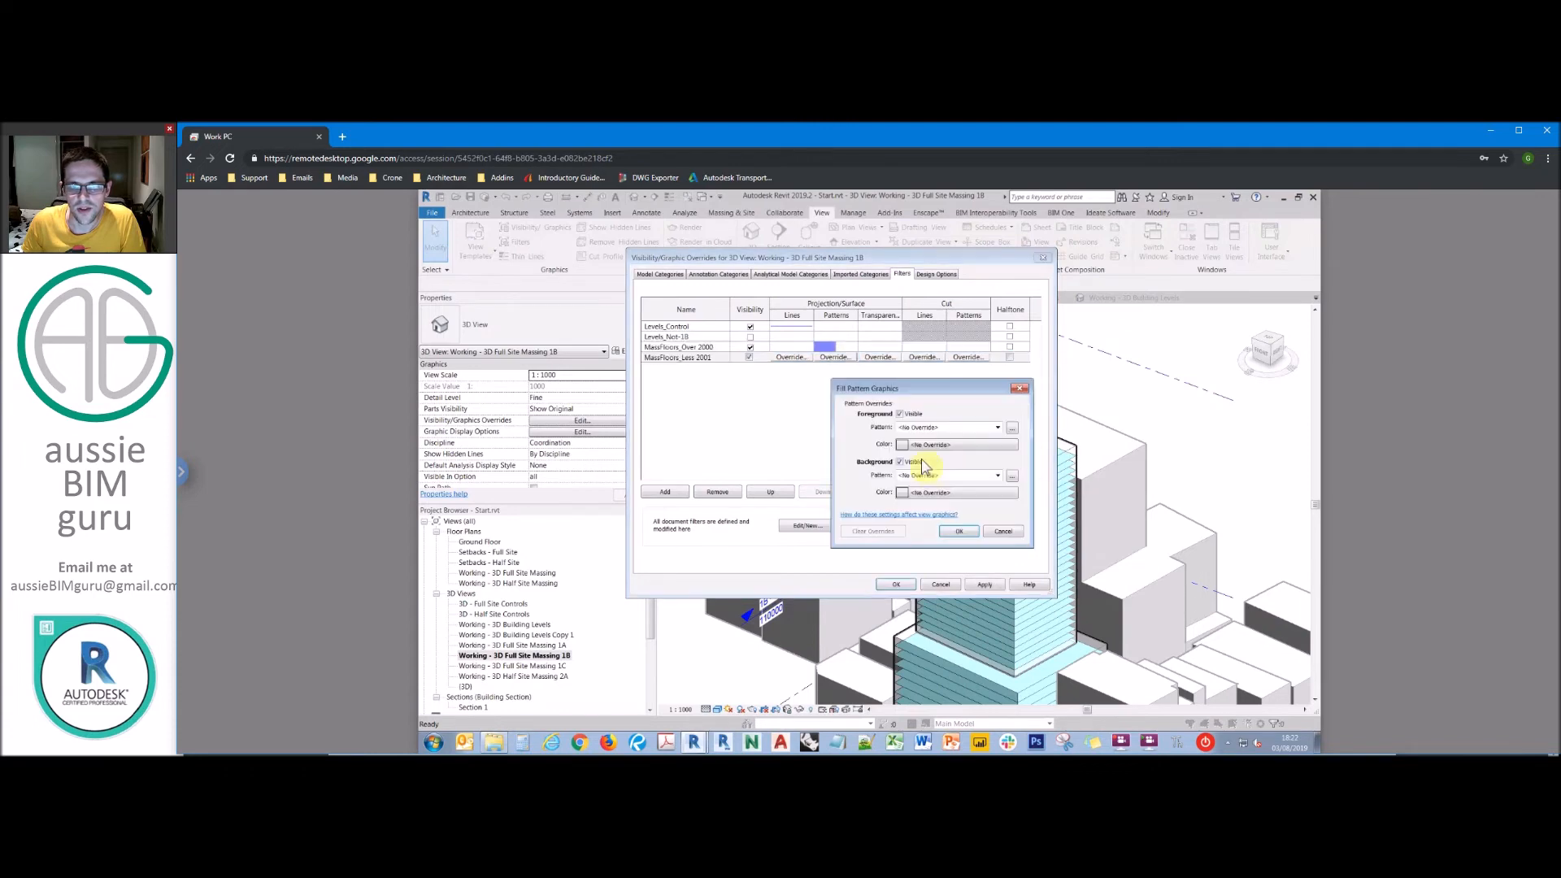
pyautogui.click(923, 445)
pyautogui.click(860, 476)
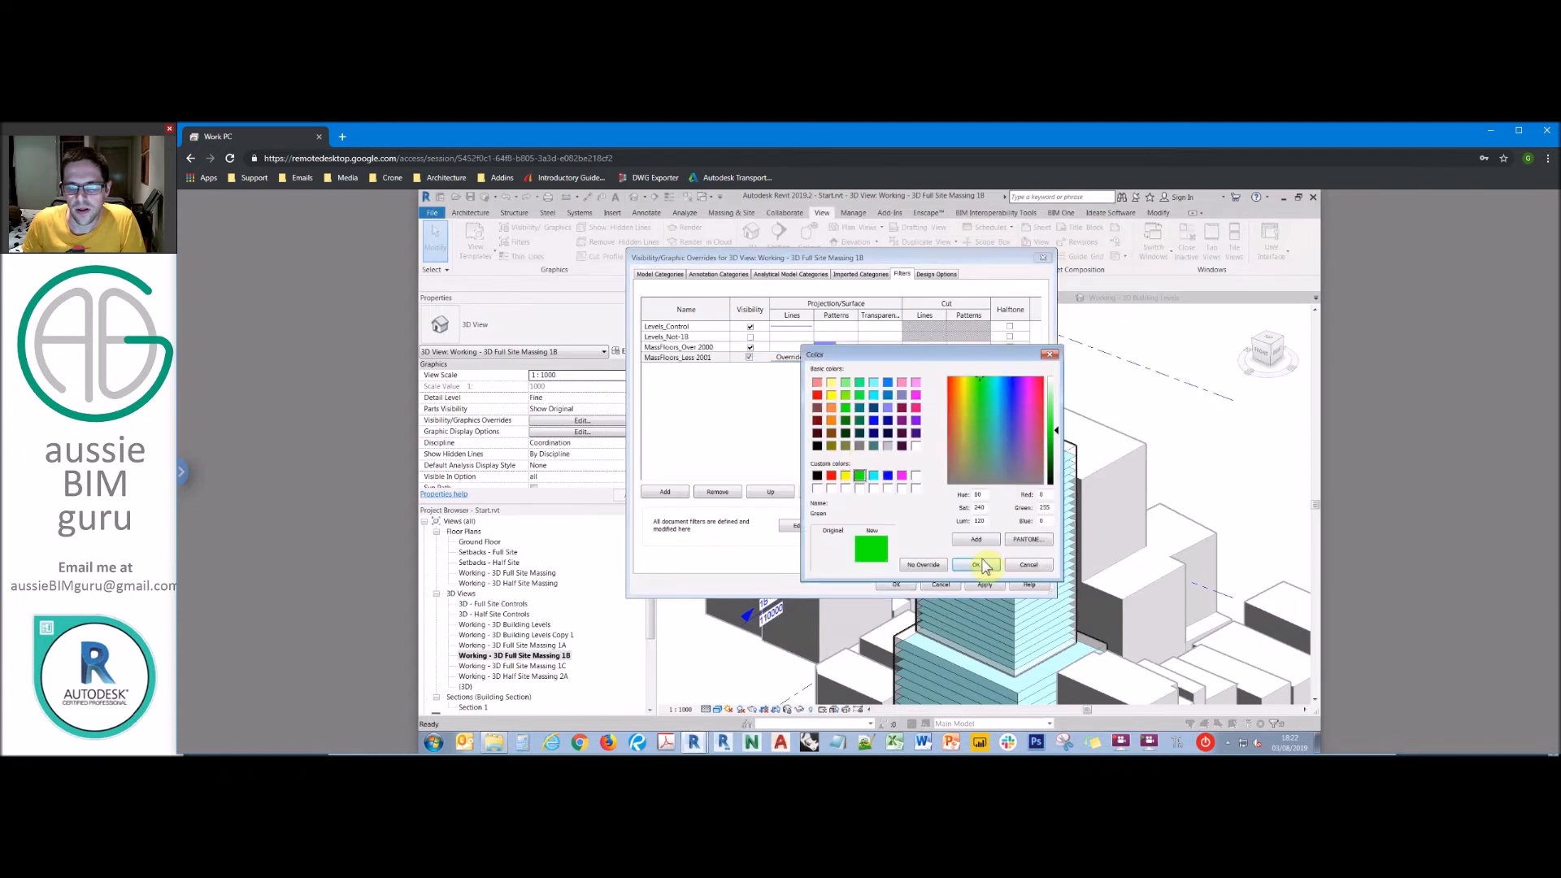
pyautogui.click(980, 564)
pyautogui.click(947, 427)
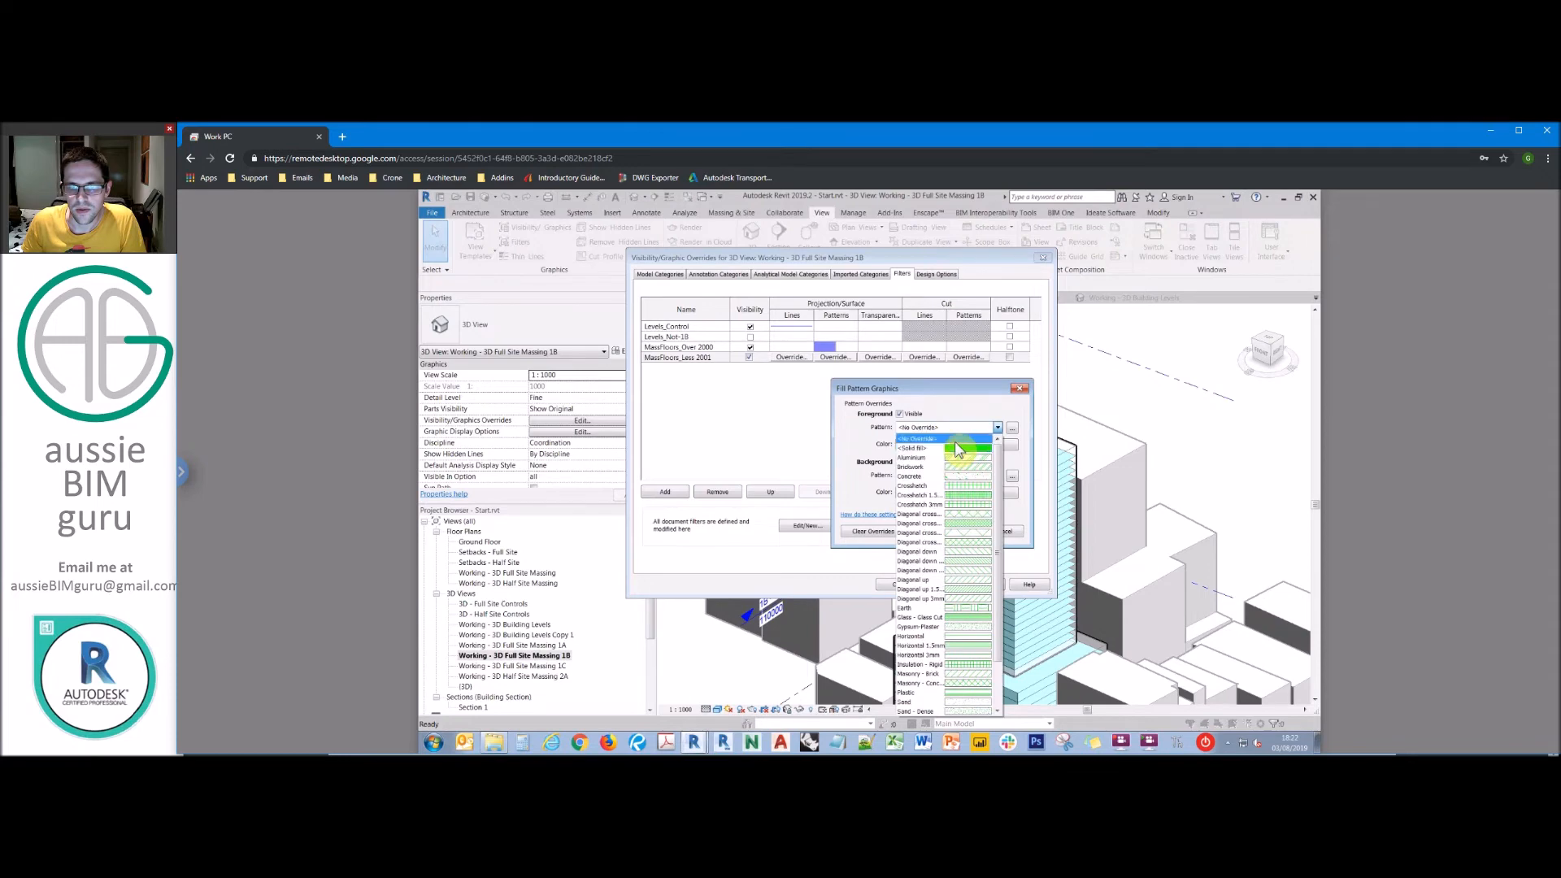
pyautogui.click(927, 448)
pyautogui.click(963, 531)
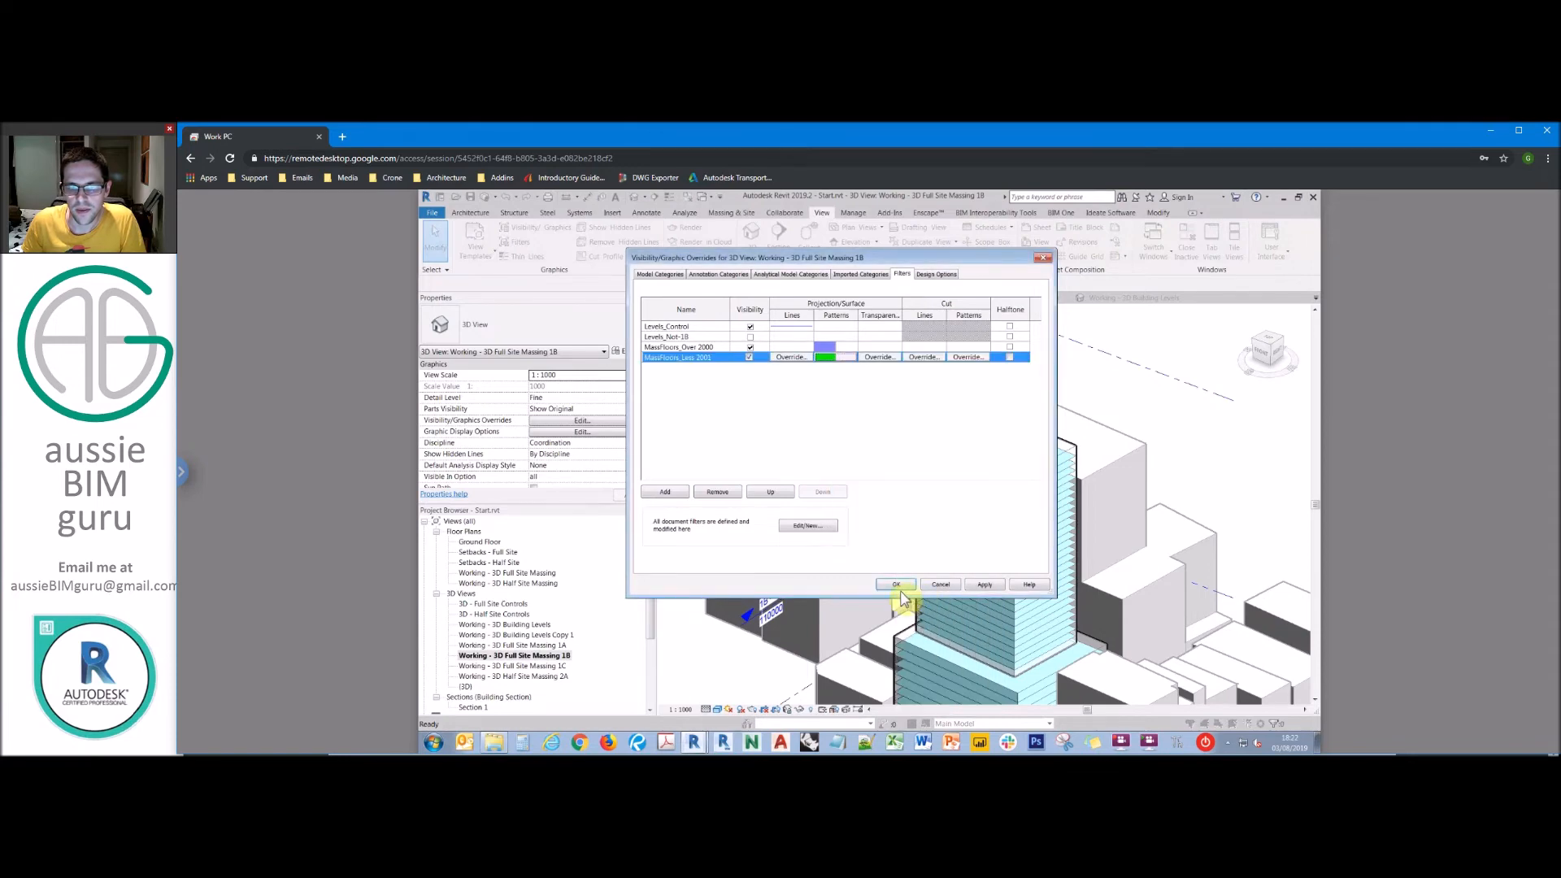
pyautogui.click(895, 584)
pyautogui.scroll(-2, 1012, 405)
pyautogui.keyDown('shift'); pyautogui.moveTo(1012, 406); pyautogui.dragTo(1031, 637, button='middle'); pyautogui.keyUp('shift')
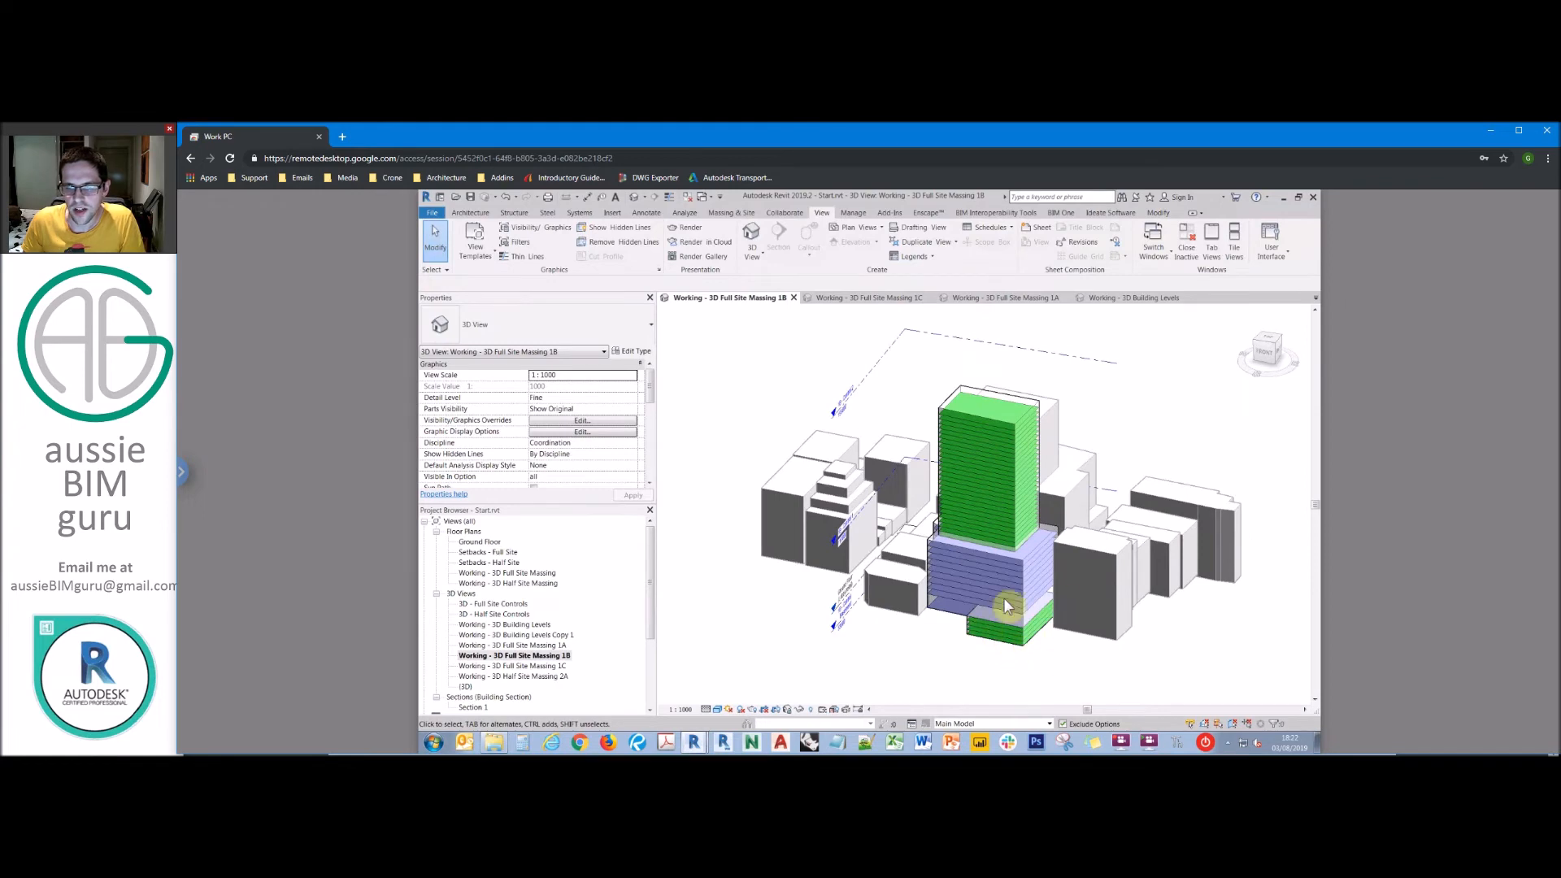
pyautogui.keyDown('shift'); pyautogui.moveTo(1081, 412); pyautogui.dragTo(958, 492, button='middle'); pyautogui.keyUp('shift')
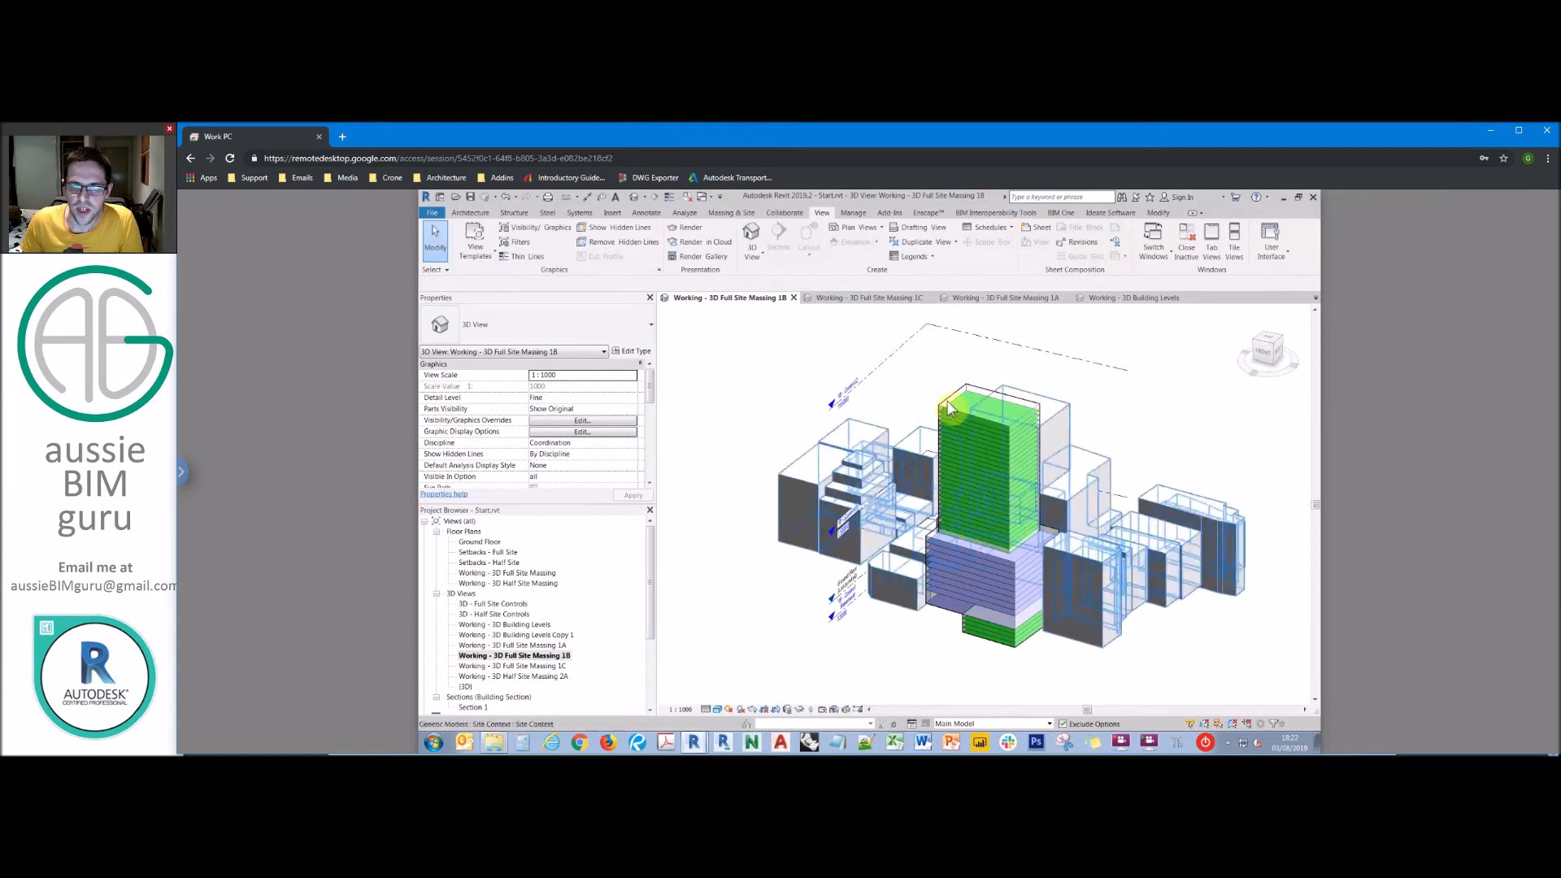
# Step: Open Object Styles and add a subcategory named Commercial under the Mass model category
pyautogui.click(852, 213)
pyautogui.press('o')
pyautogui.press('s')
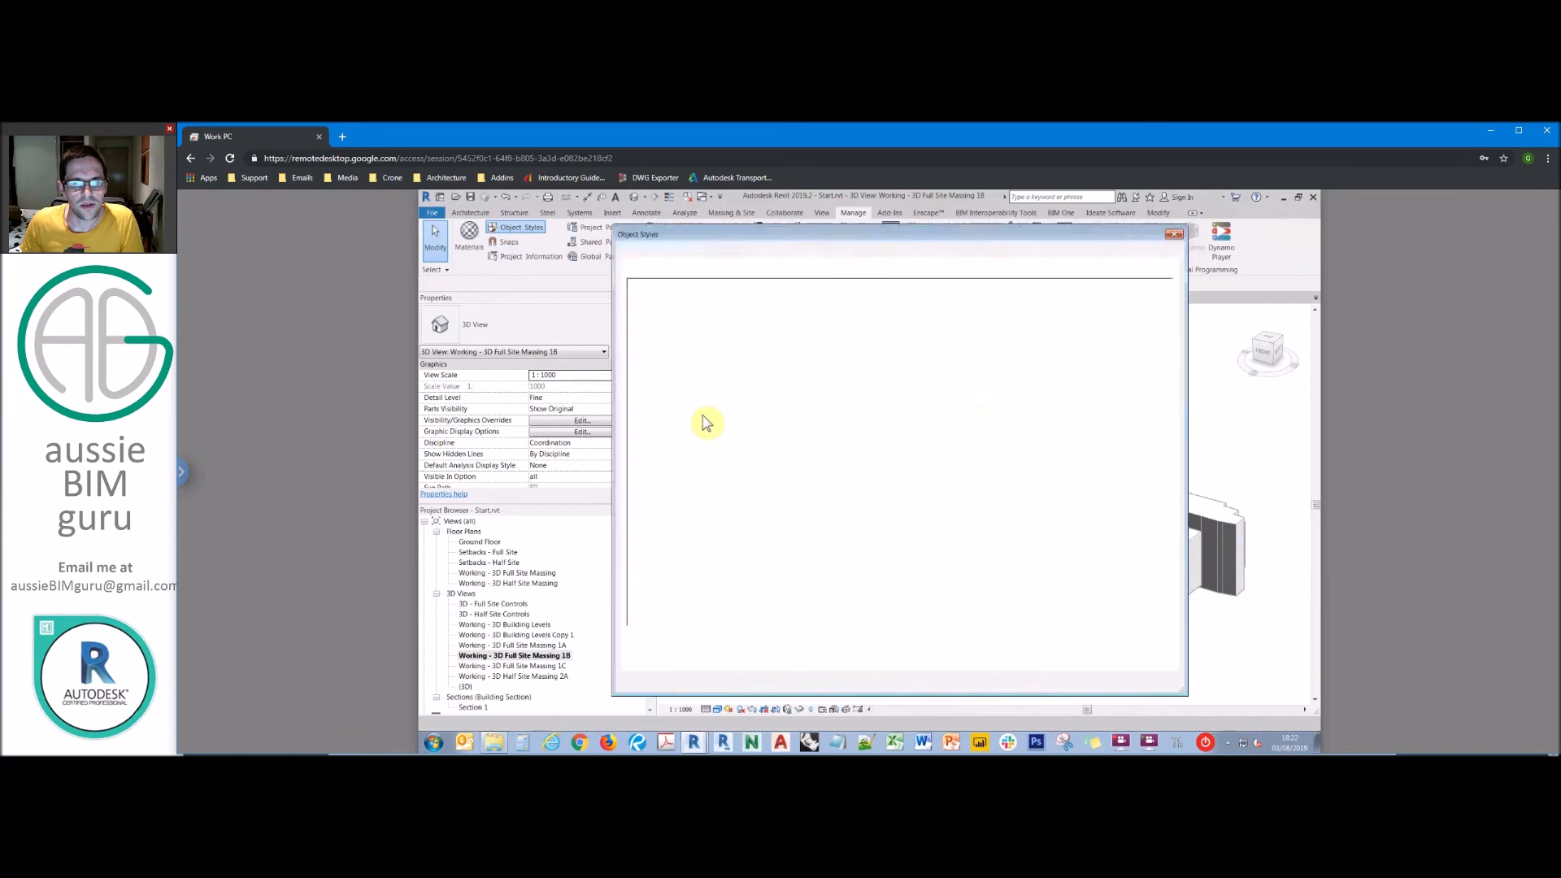
pyautogui.click(693, 464)
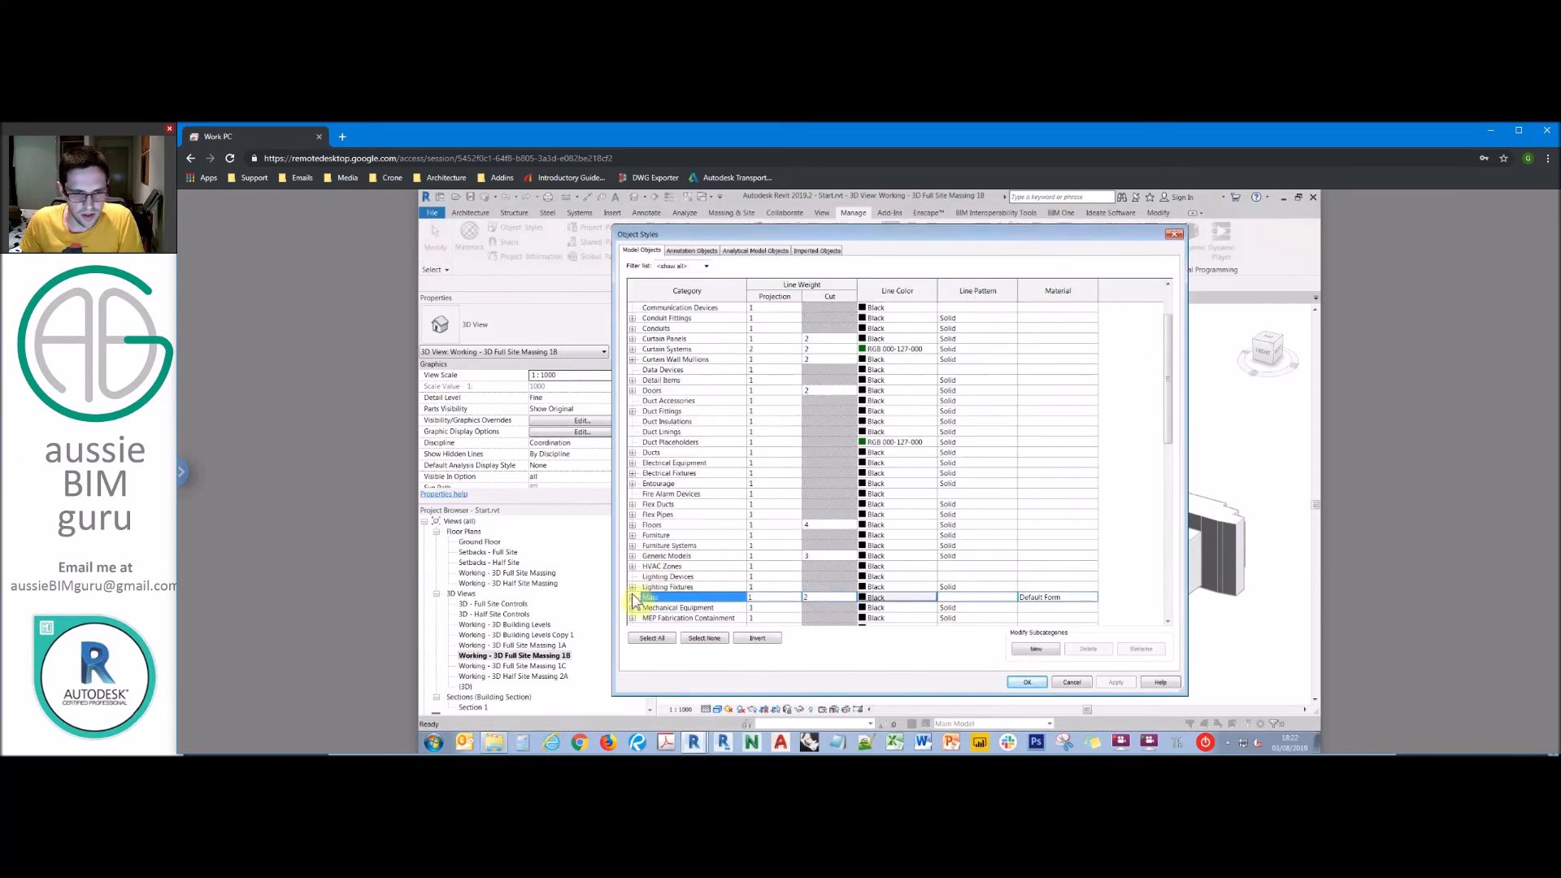
pyautogui.click(633, 599)
pyautogui.click(691, 515)
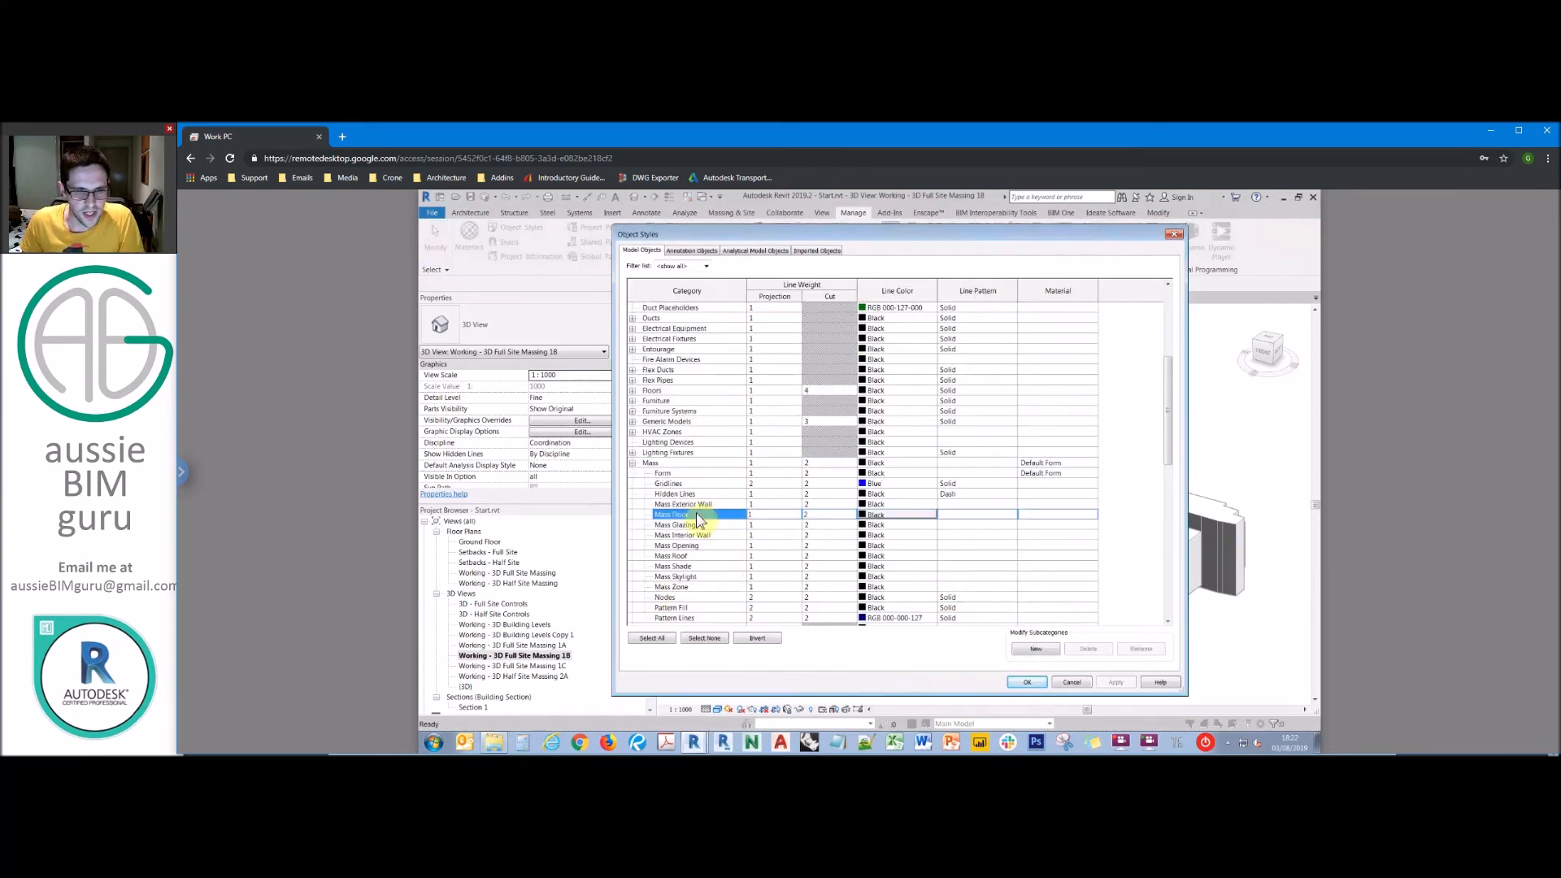
pyautogui.click(703, 453)
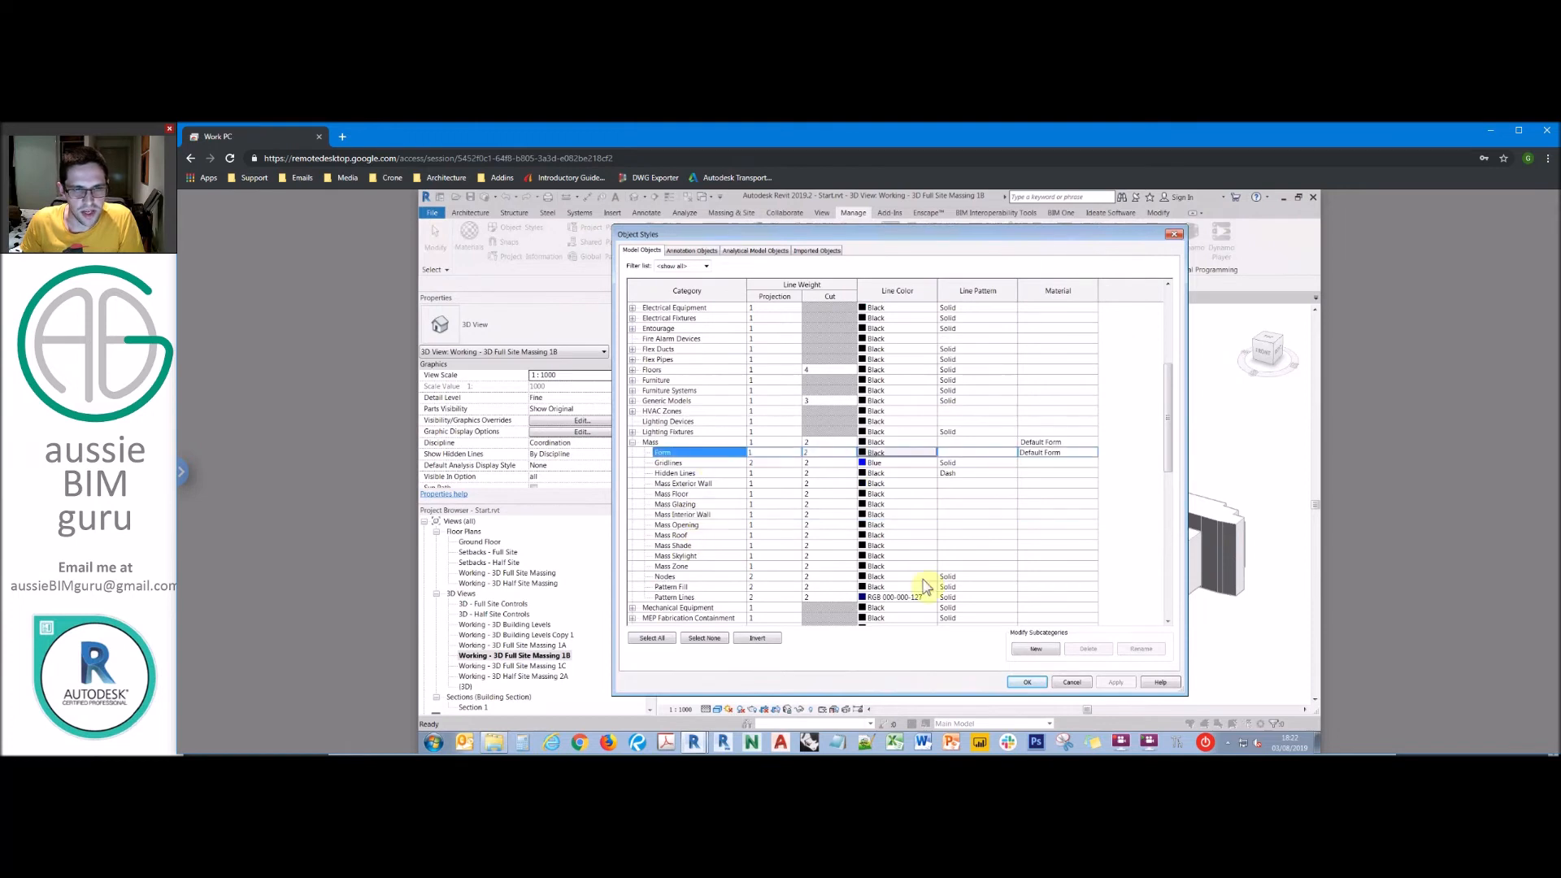
pyautogui.click(1035, 648)
pyautogui.press('capslock')
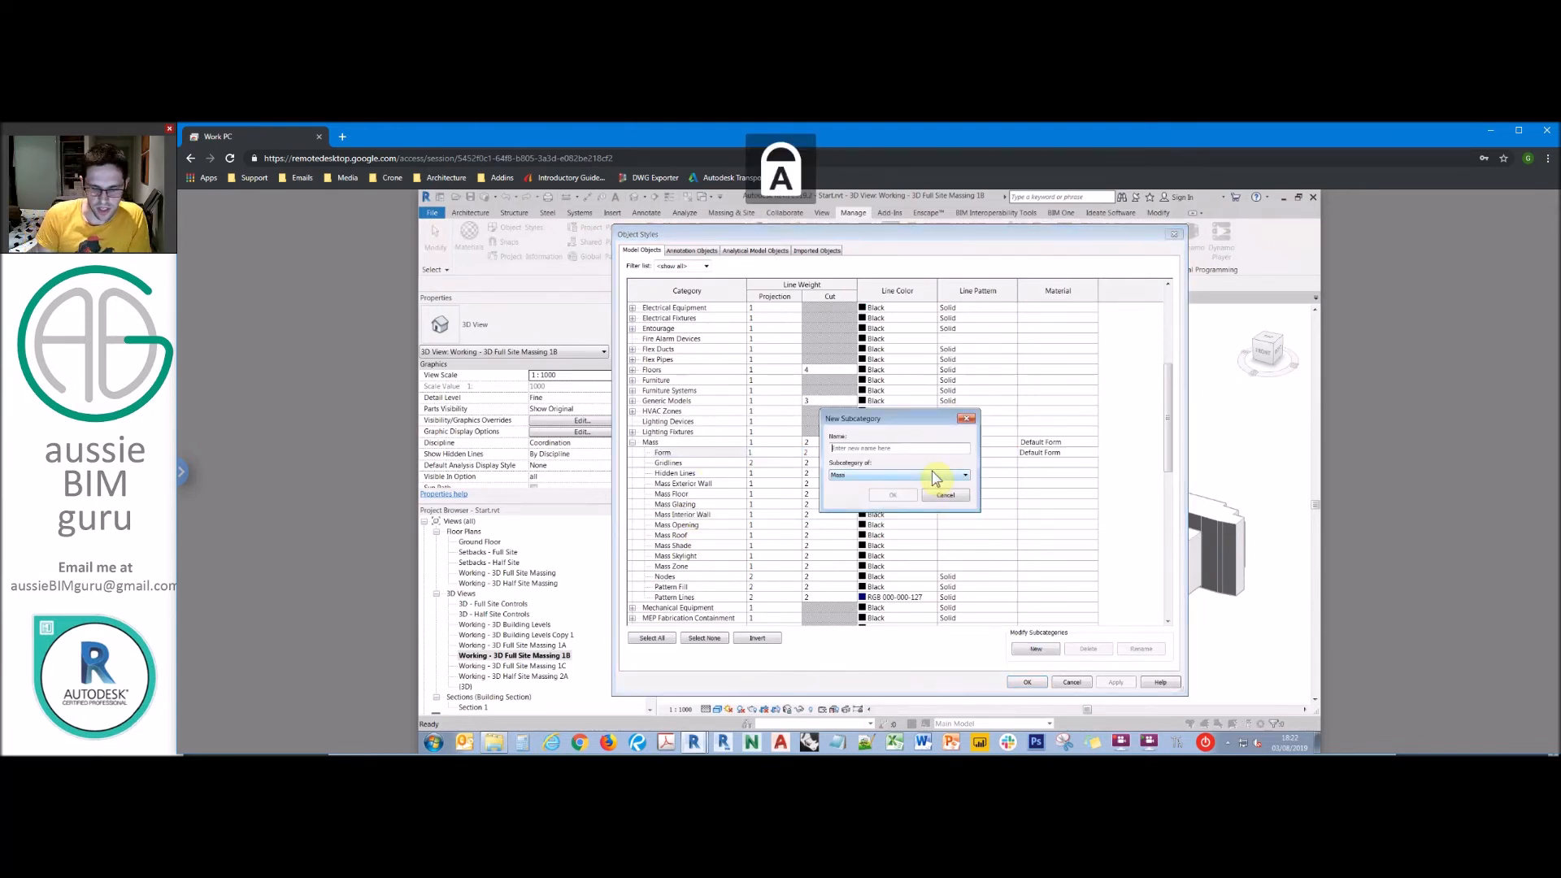
pyautogui.write('Commercial')
pyautogui.press('Return')
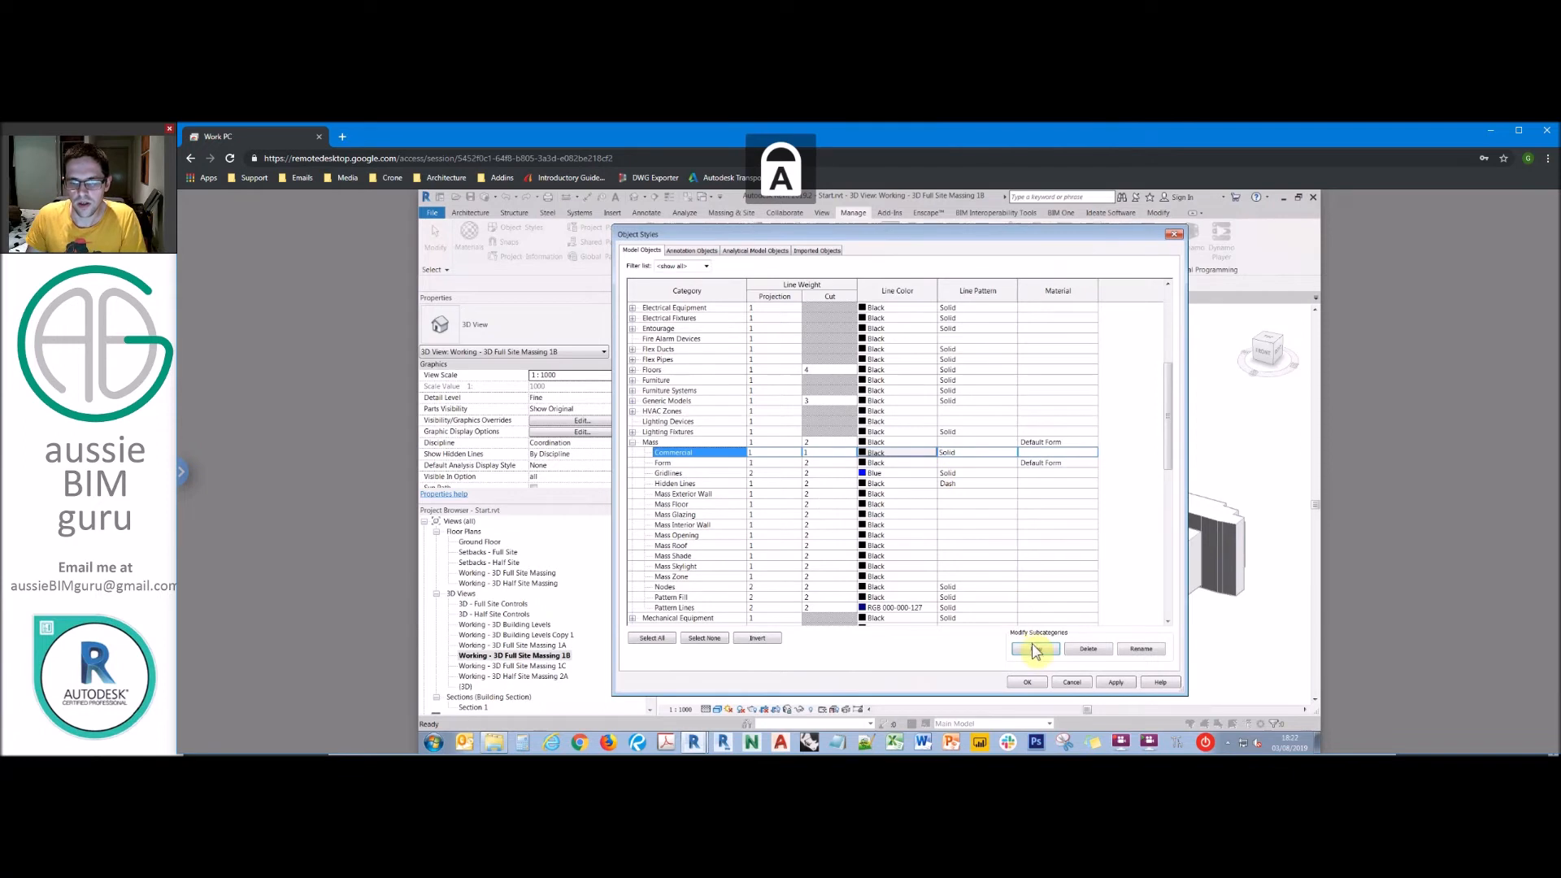
# Step: Add a Mass subcategory named Residential
pyautogui.click(1036, 648)
pyautogui.press('capslock')
pyautogui.write('Residential')
pyautogui.press('Return')
# Step: Add a Mass subcategory named Carpark
pyautogui.press('capslock')
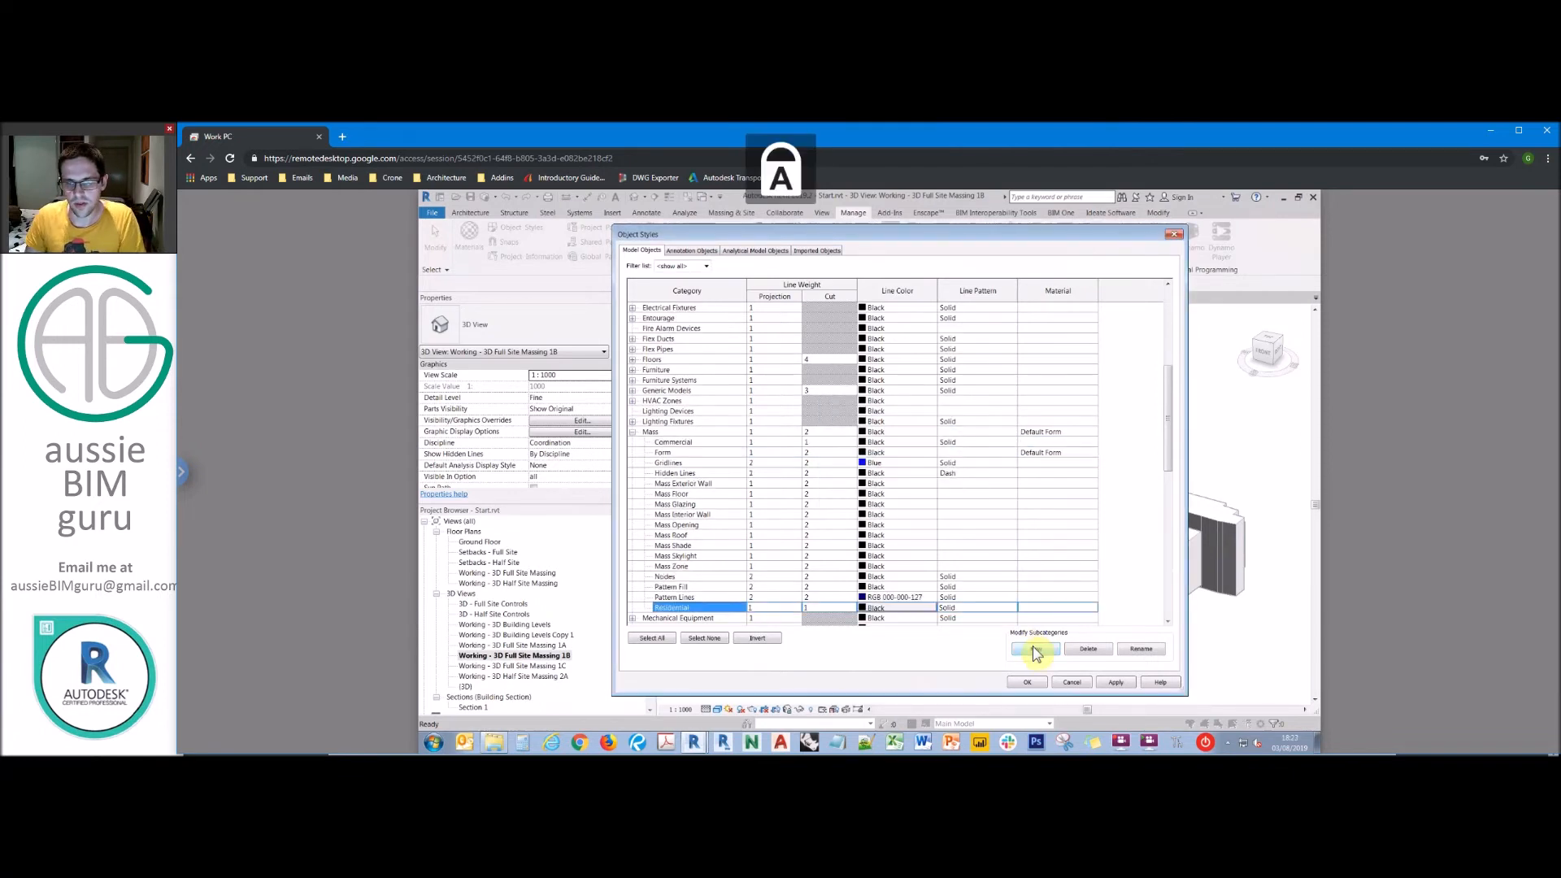
pyautogui.click(1036, 649)
pyautogui.write('C')
pyautogui.press('capslock')
pyautogui.write('arp')
pyautogui.press('Return')
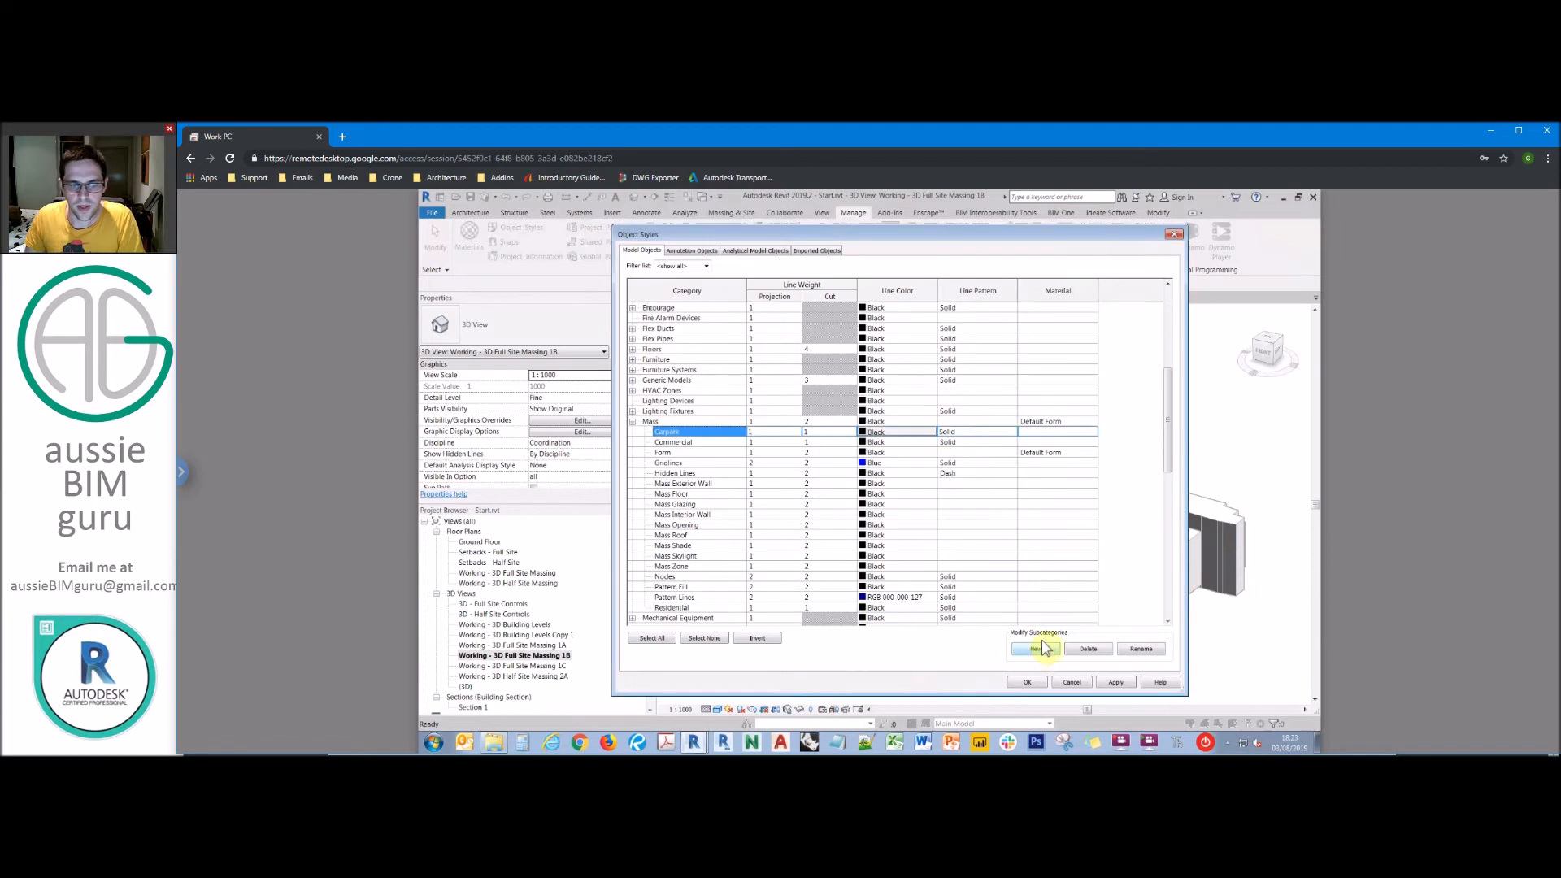
# Step: Open the material selection for the Carpark subcategory and search the project materials for "feas"
pyautogui.click(1091, 431)
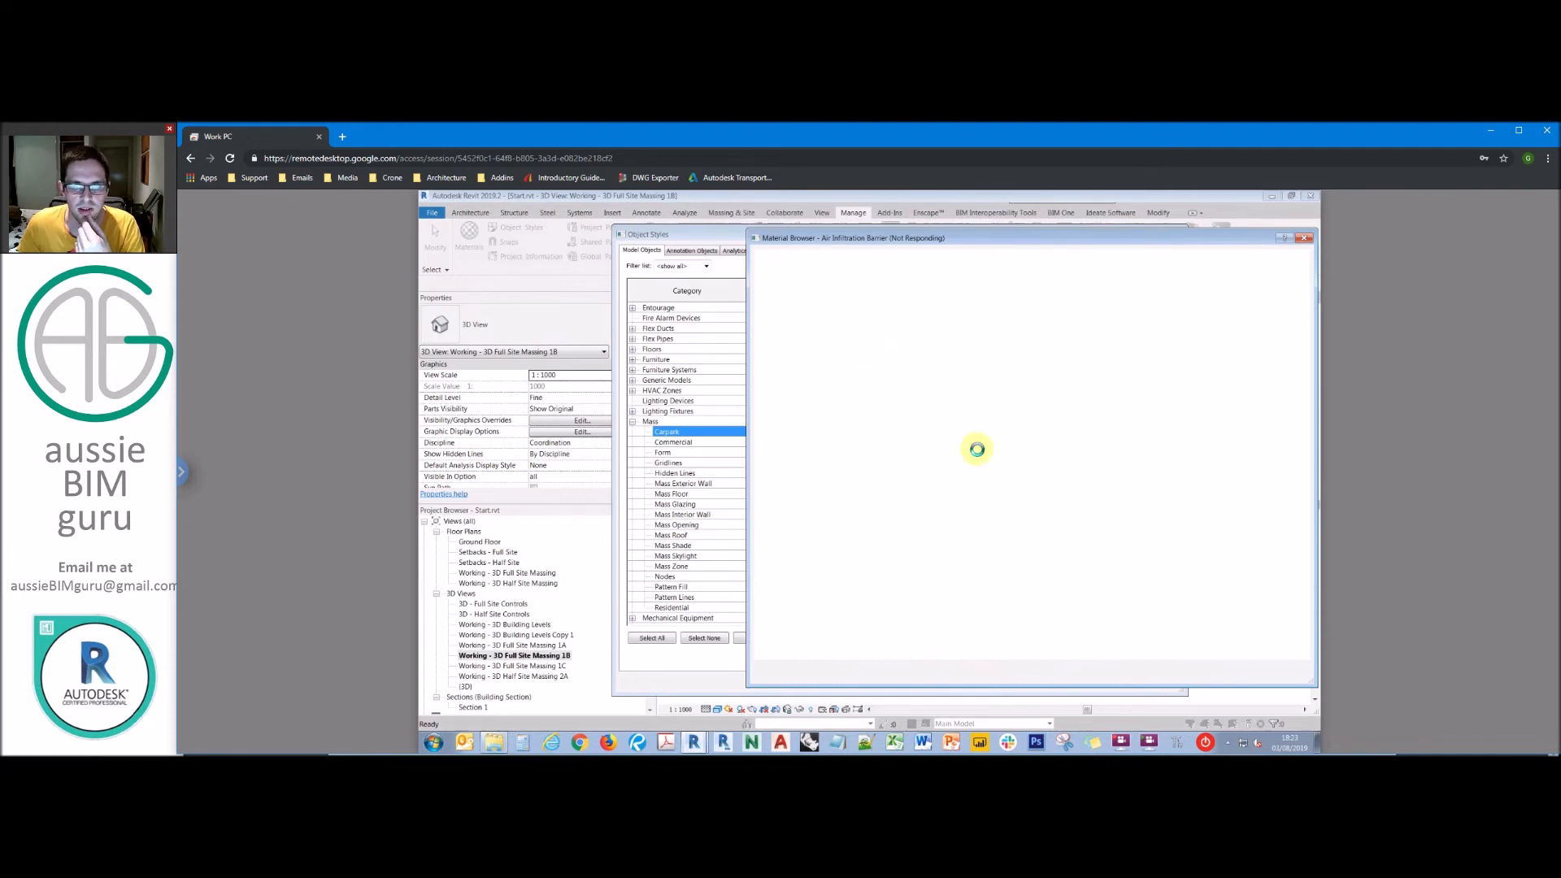
pyautogui.click(865, 349)
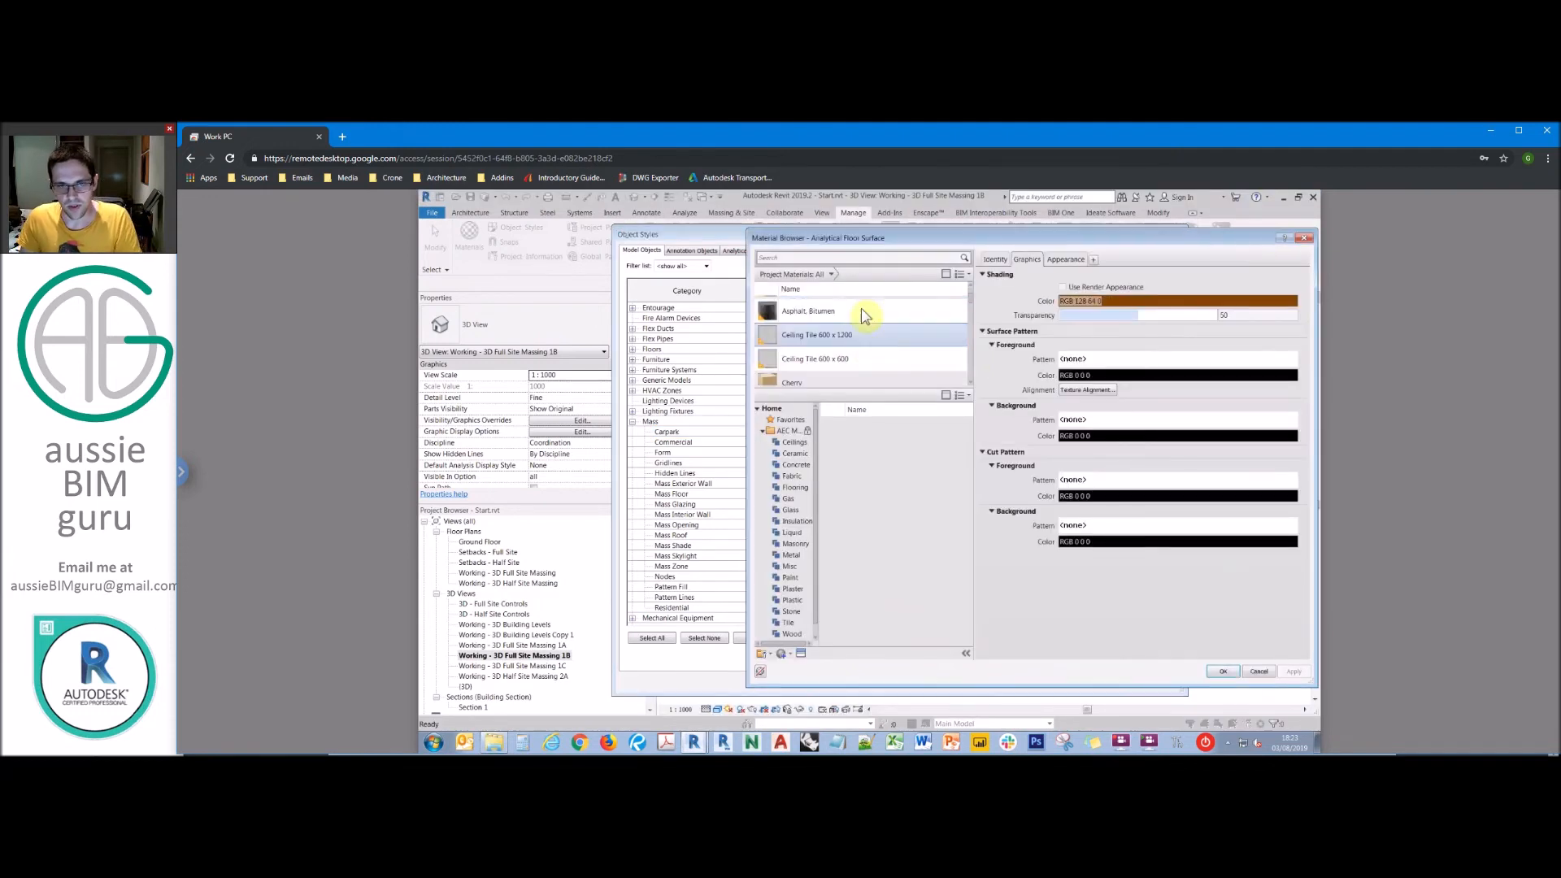
pyautogui.click(846, 256)
pyautogui.write('fwe')
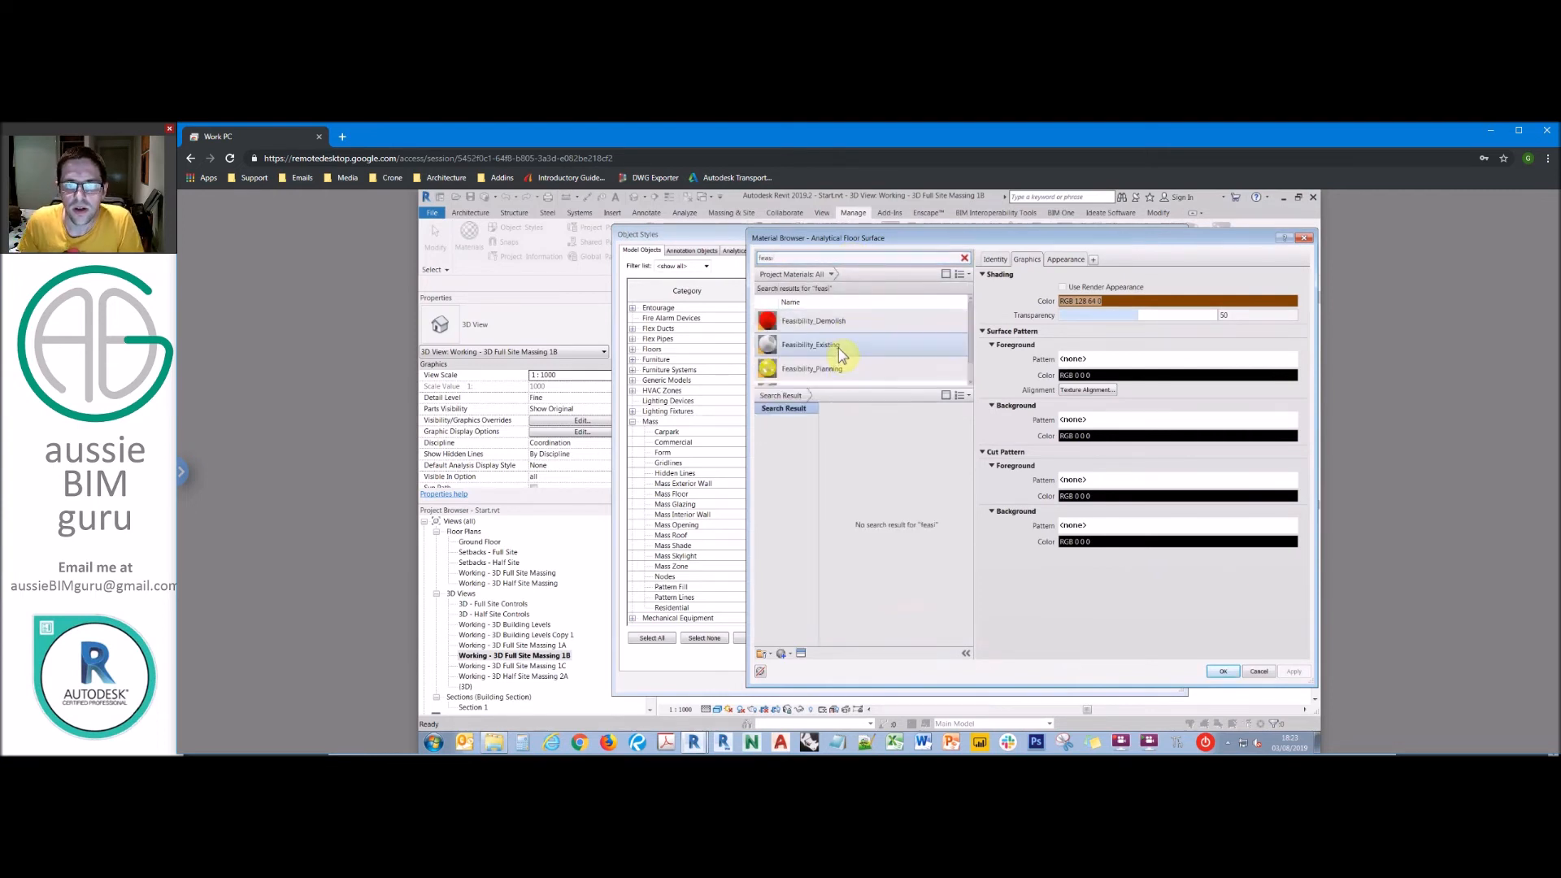
# Step: Duplicate the Feasibility_Existing material and name the copy Feasibility_Commercial
pyautogui.click(834, 347)
pyautogui.click(848, 366)
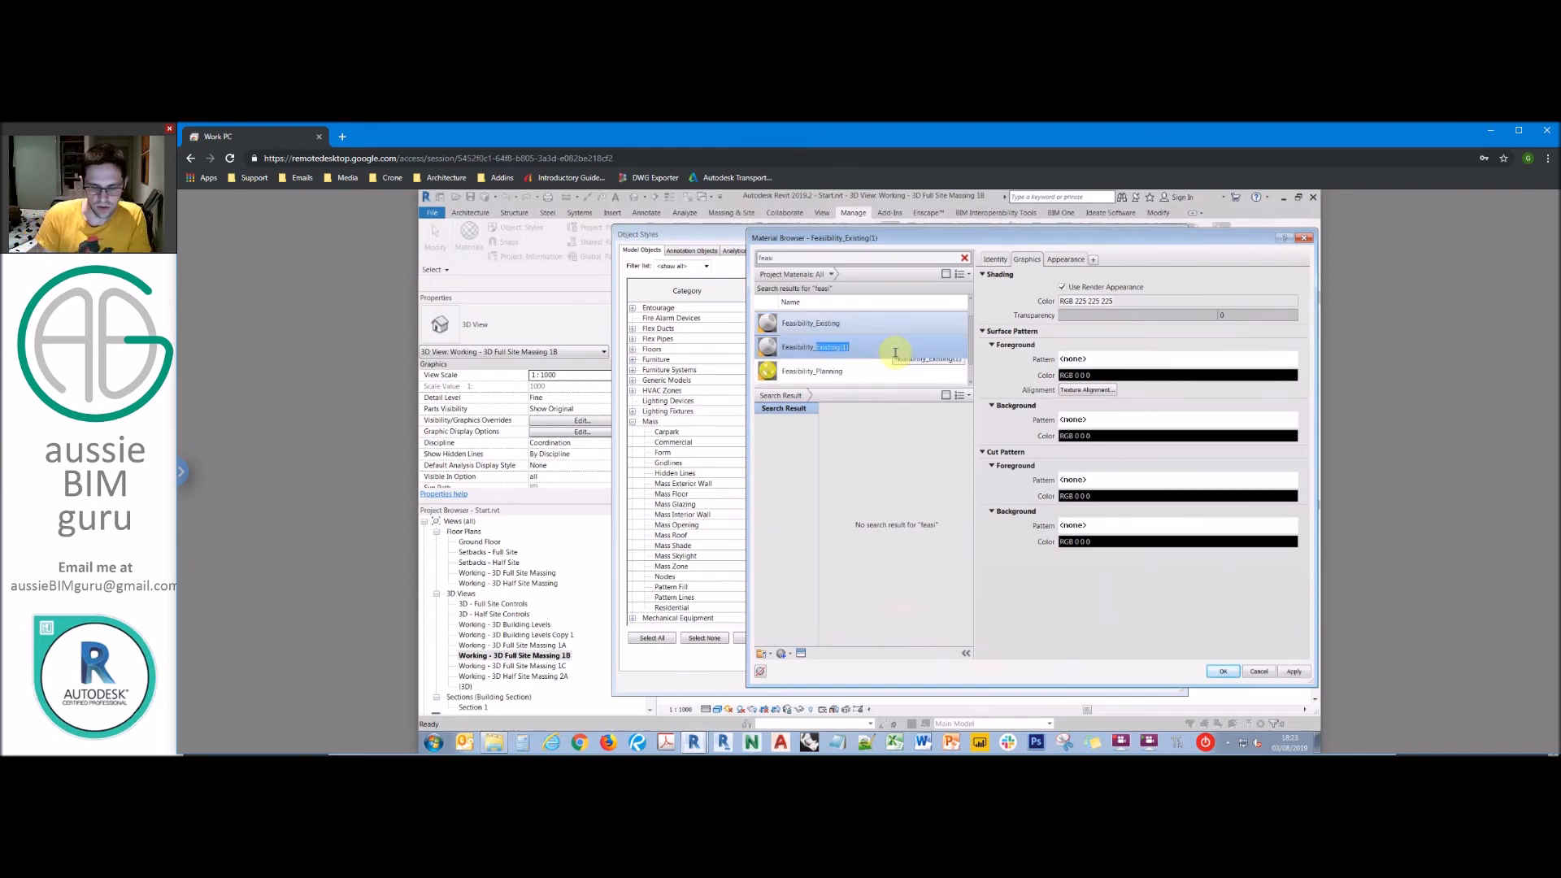
pyautogui.write('Commercial')
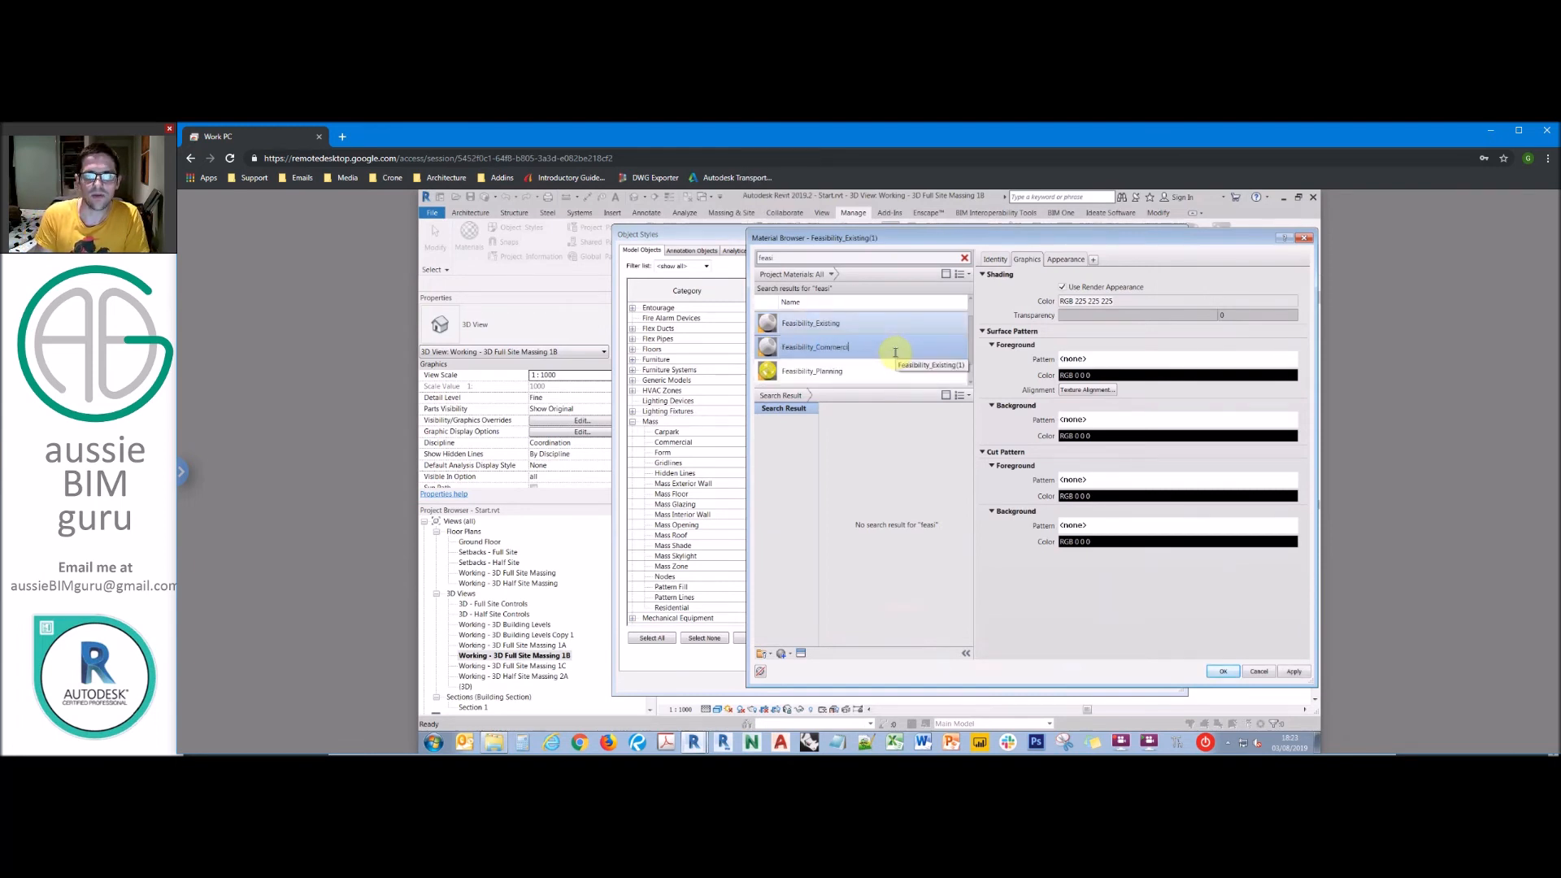
pyautogui.press('Return')
# Step: Name the new material's appearance asset Feasibility_Commercial, copying the name from the material
pyautogui.click(1065, 260)
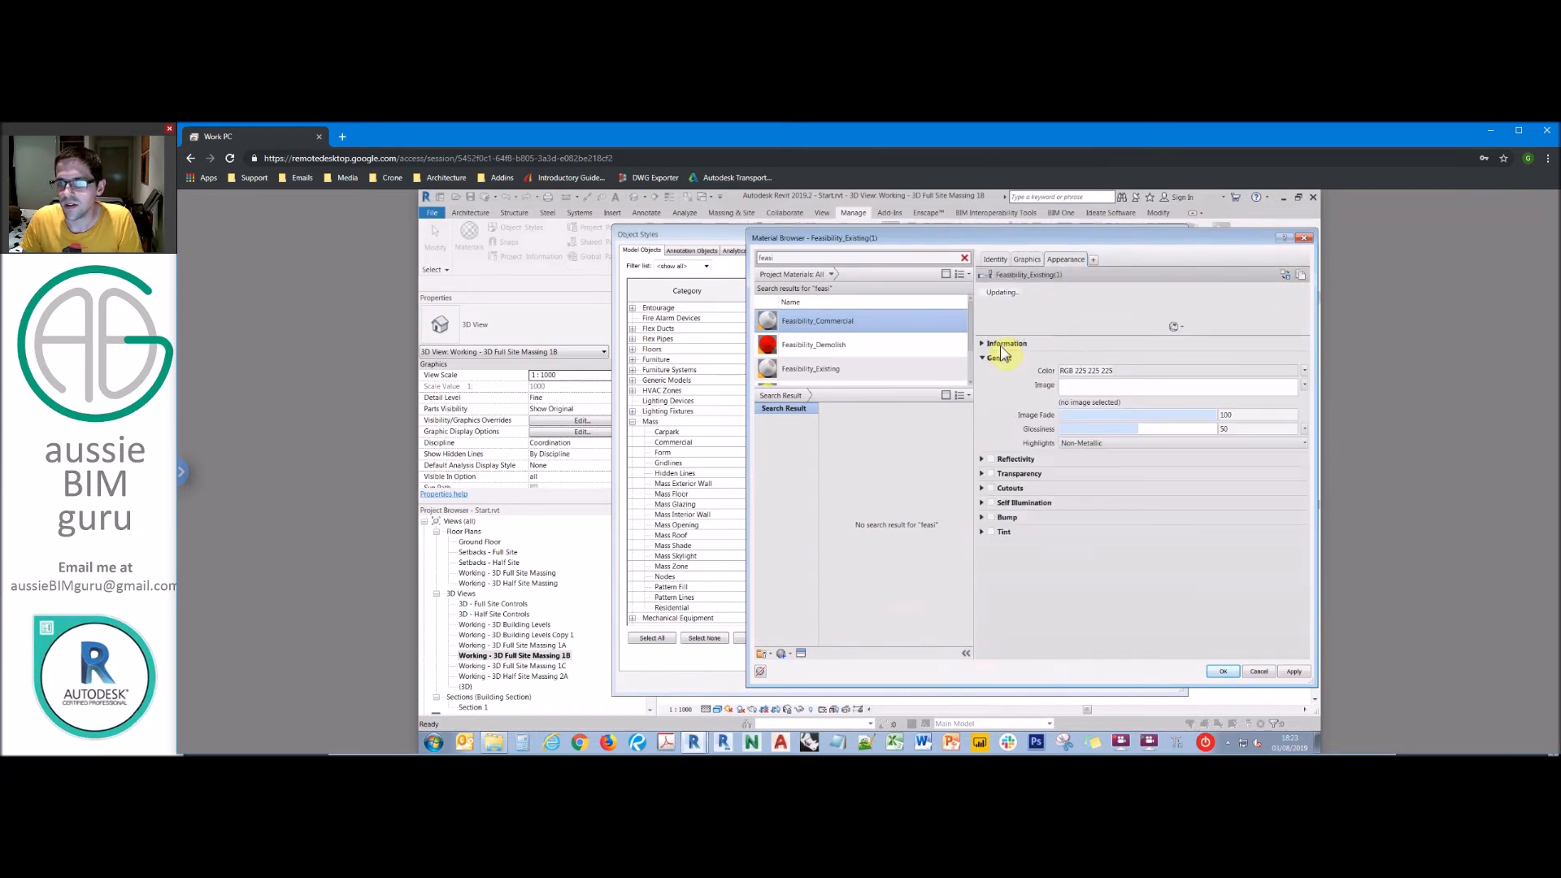
pyautogui.click(1006, 344)
pyautogui.rightClick(853, 321)
pyautogui.click(878, 349)
pyautogui.hotkey('ctrl', 'c')
pyautogui.moveTo(1135, 356); pyautogui.dragTo(1060, 357)
pyautogui.hotkey('ctrl', 'v')
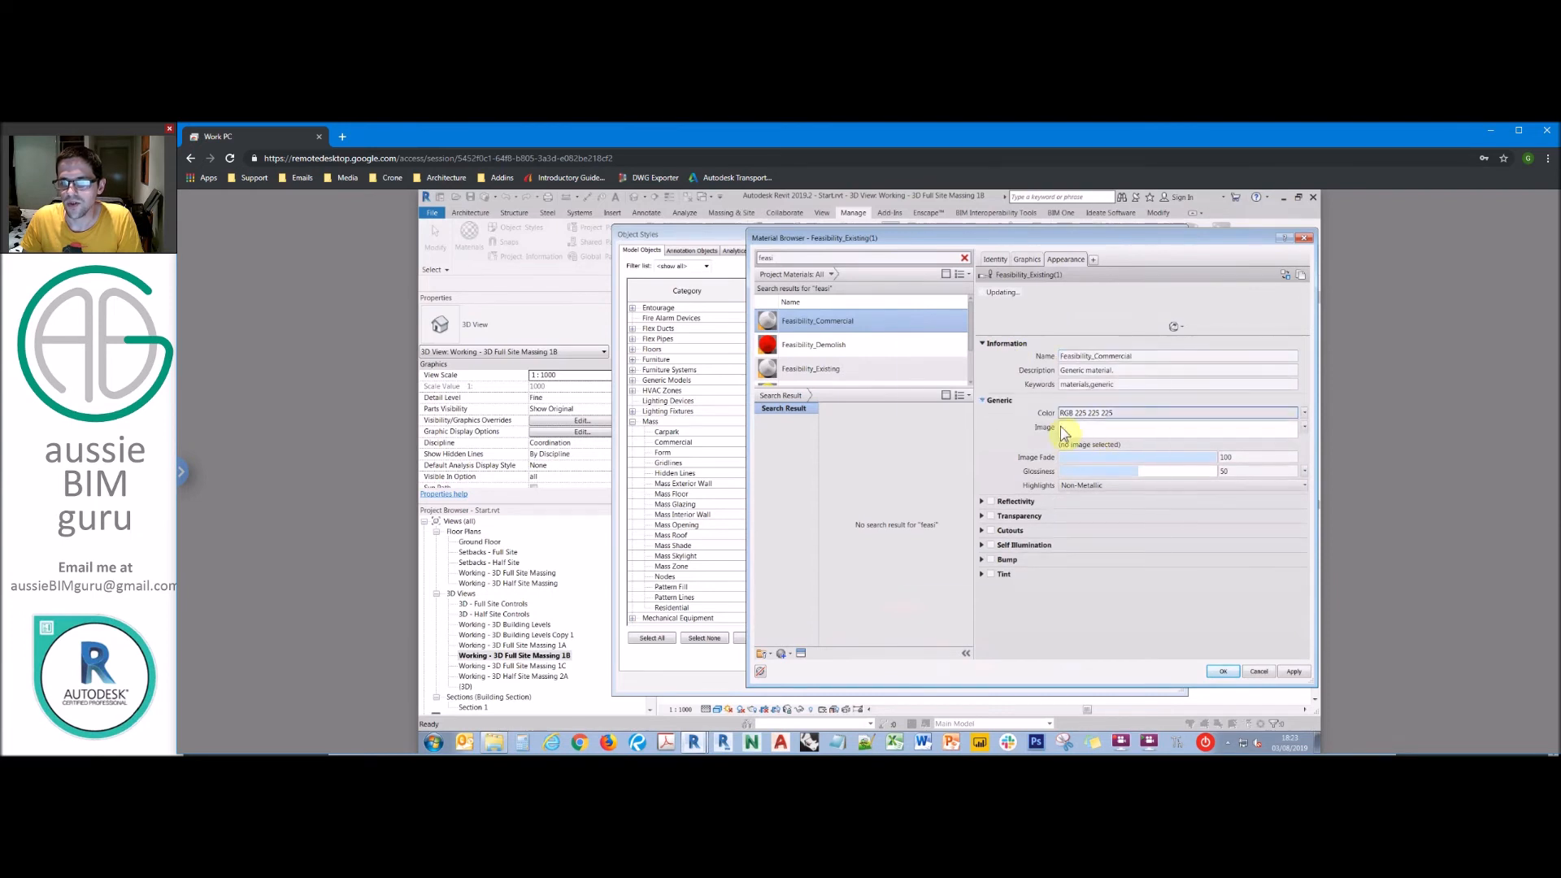
# Step: Set the Feasibility_Commercial appearance colour to RGB 128 128 255 and enable transparency with an amount of 50
pyautogui.click(1077, 415)
pyautogui.click(988, 402)
pyautogui.click(1088, 560)
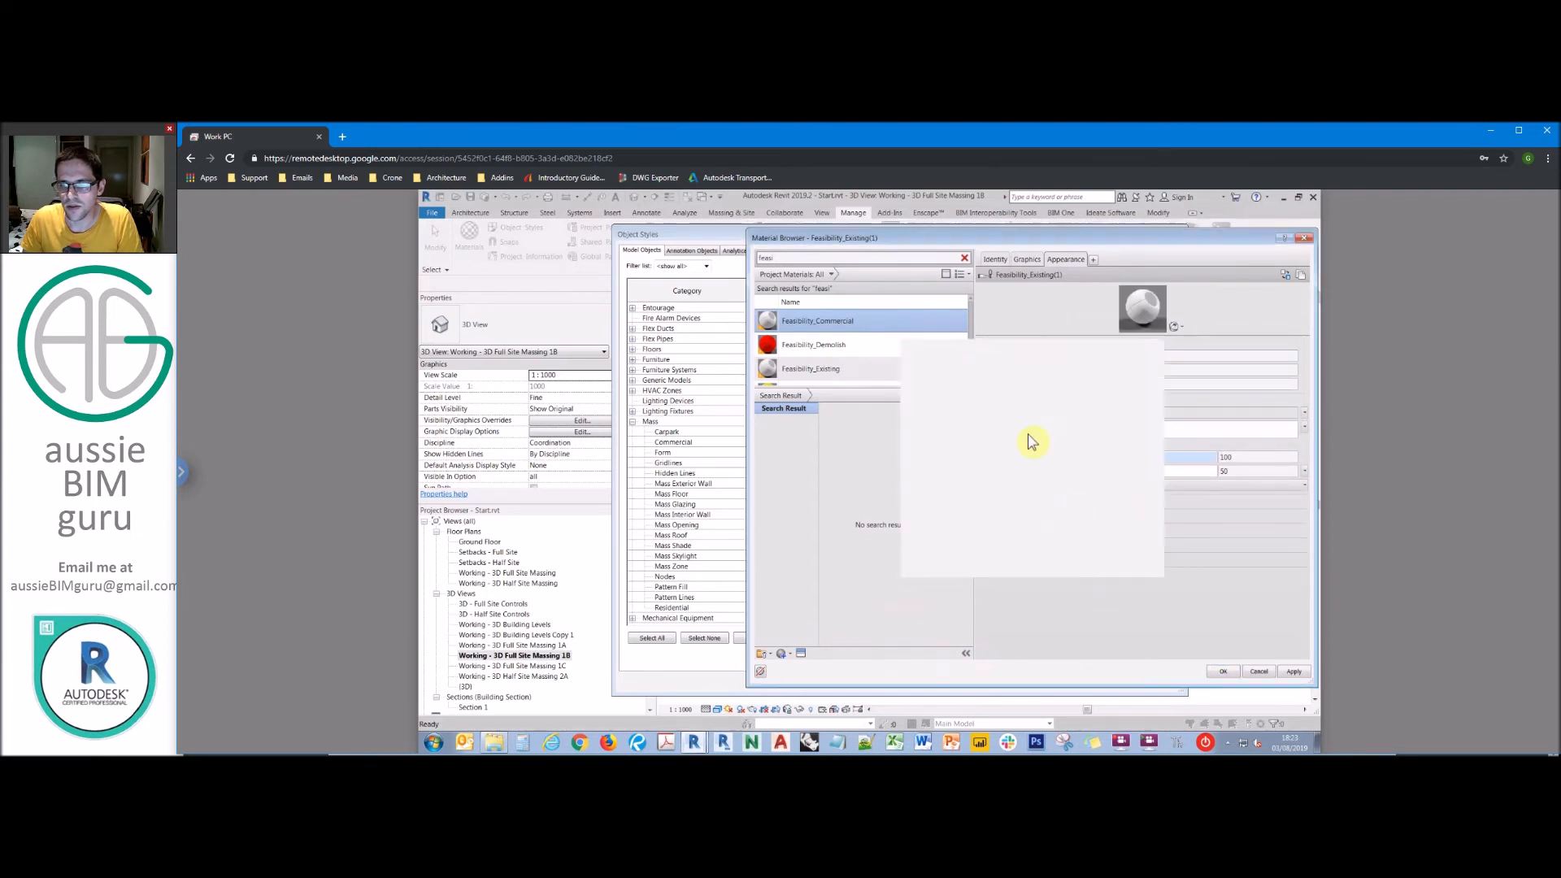
pyautogui.click(991, 516)
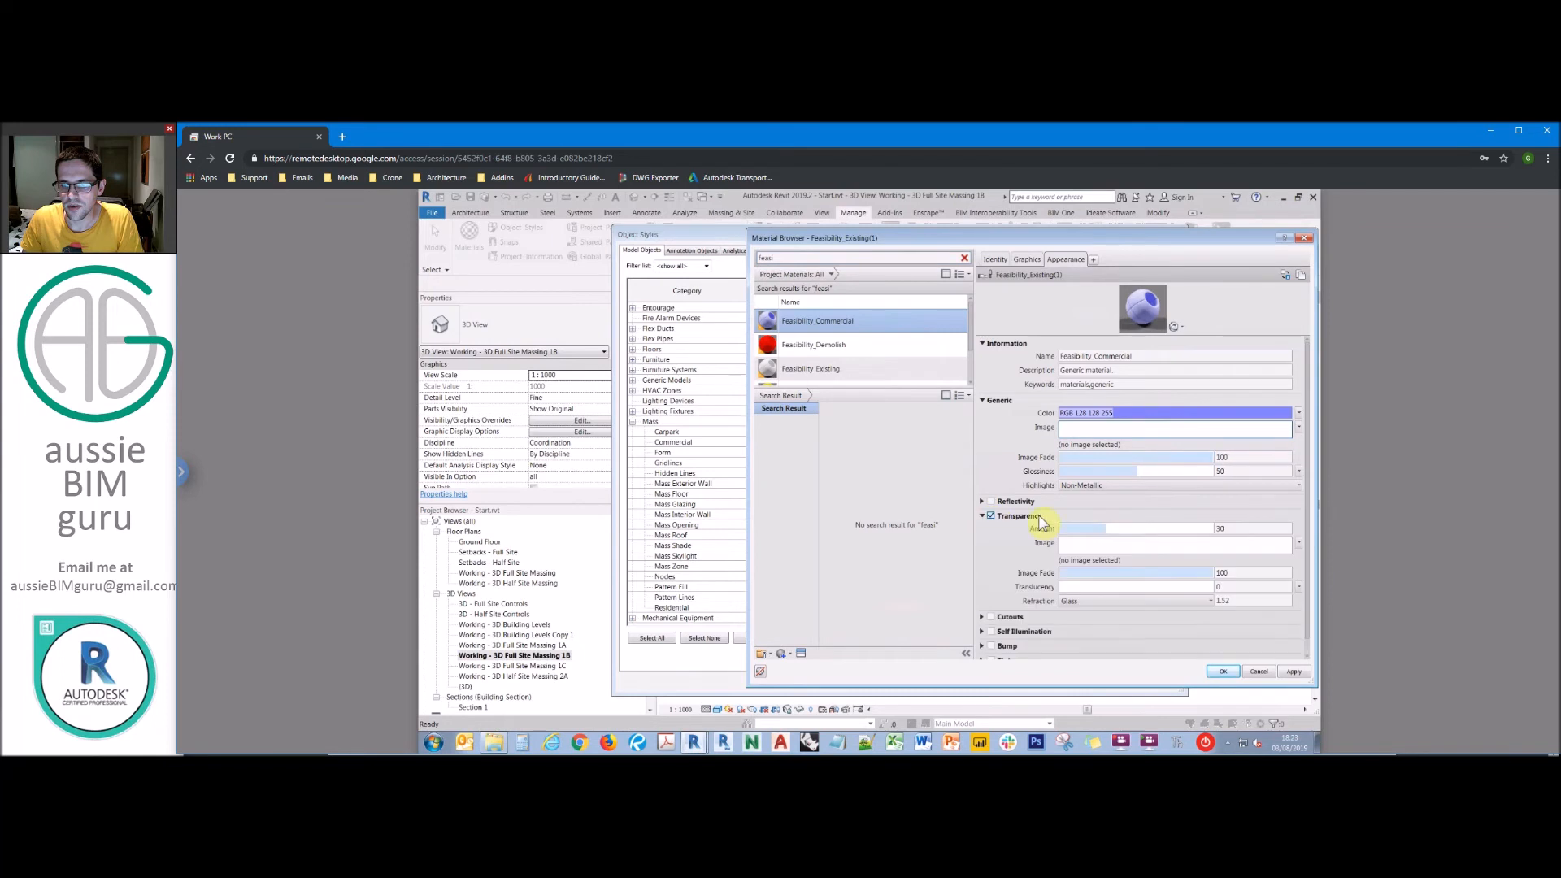
pyautogui.doubleClick(1239, 528)
pyautogui.write('50')
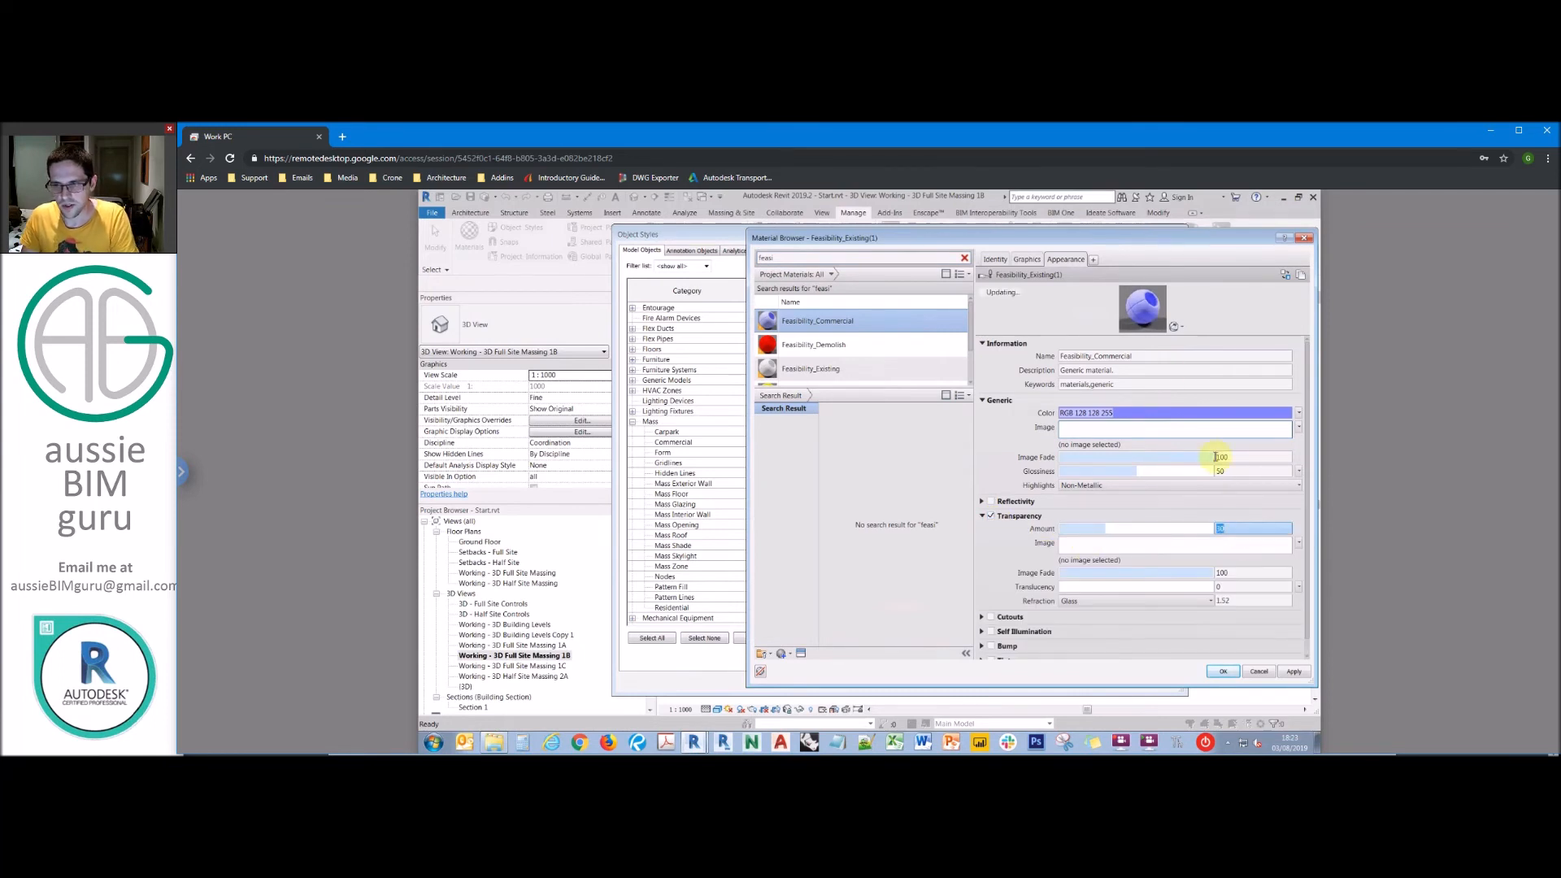
# Step: Turn off Use Render Appearance for Feasibility_Commercial's shading, and set its transparency to 50 and its colour to RGB 128 128 255
pyautogui.click(1029, 260)
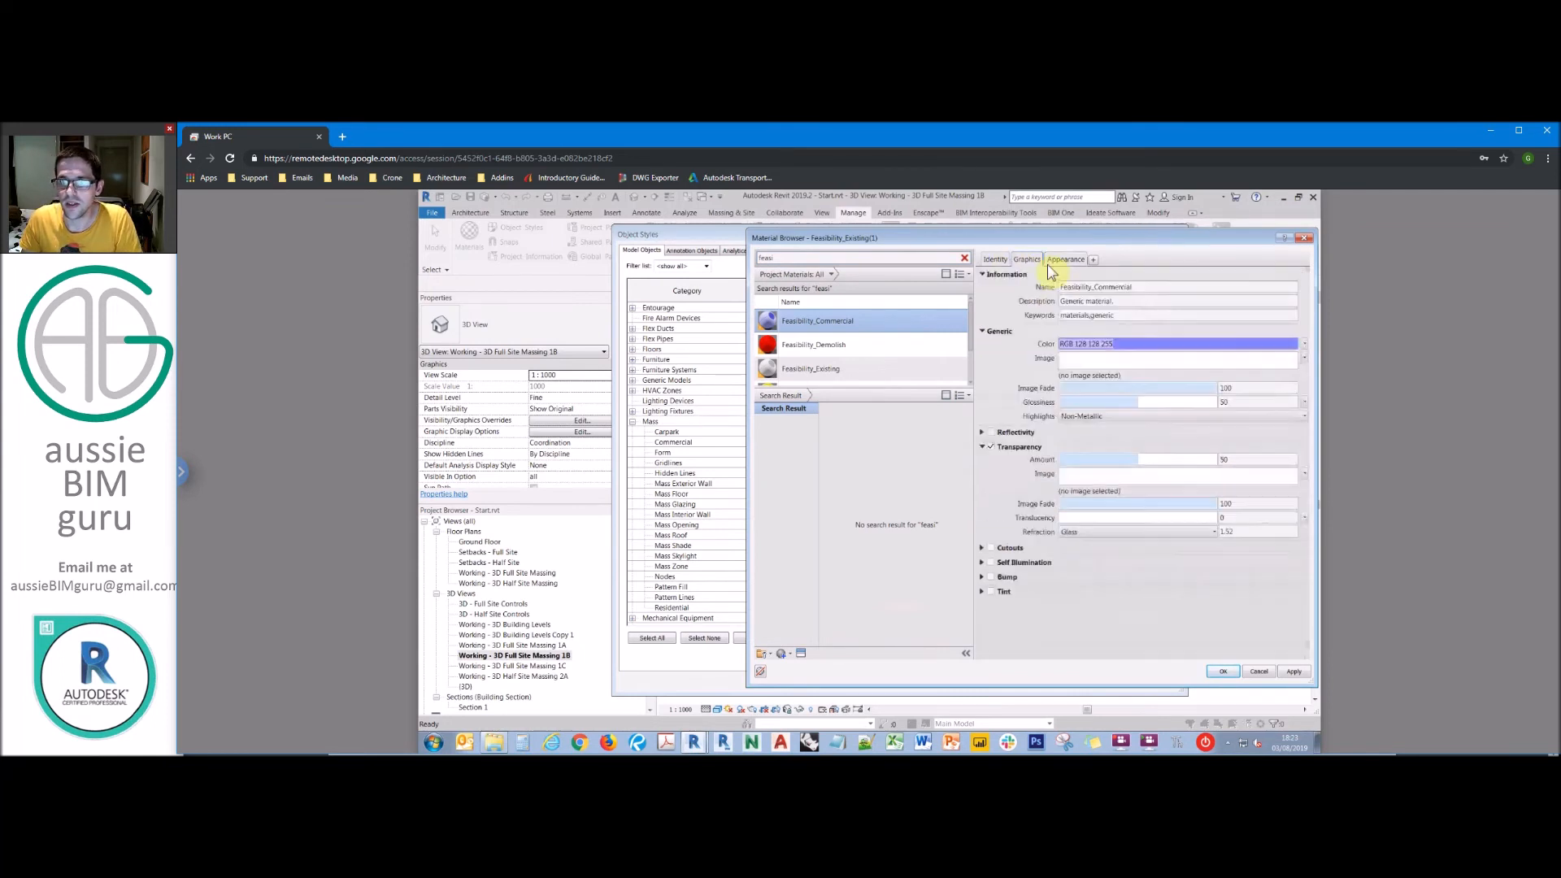
pyautogui.click(1062, 287)
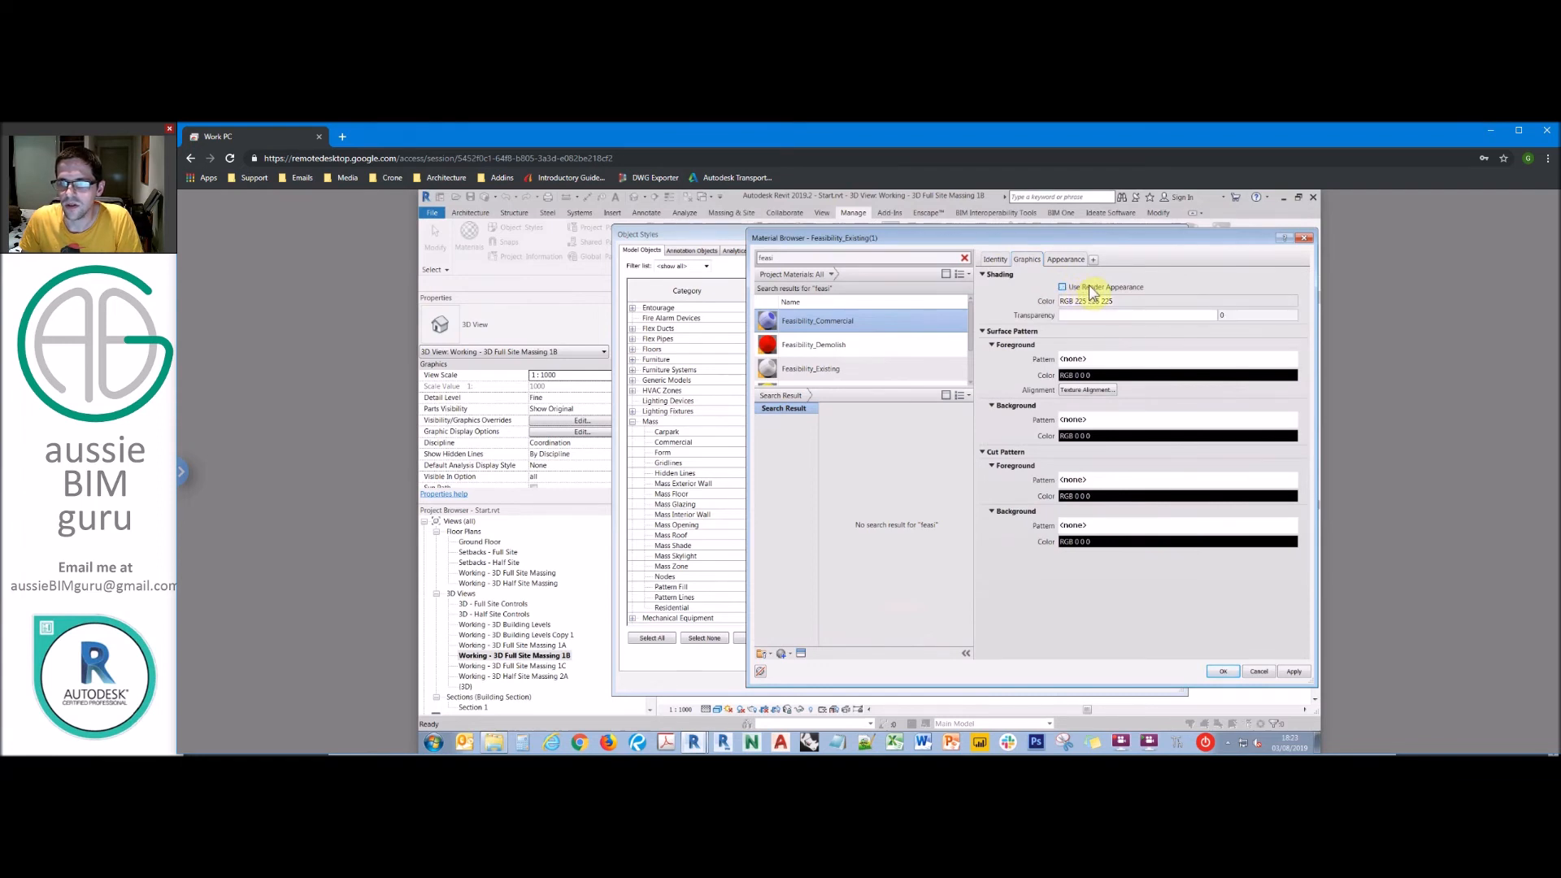
pyautogui.doubleClick(1235, 315)
pyautogui.write('50')
pyautogui.click(1193, 296)
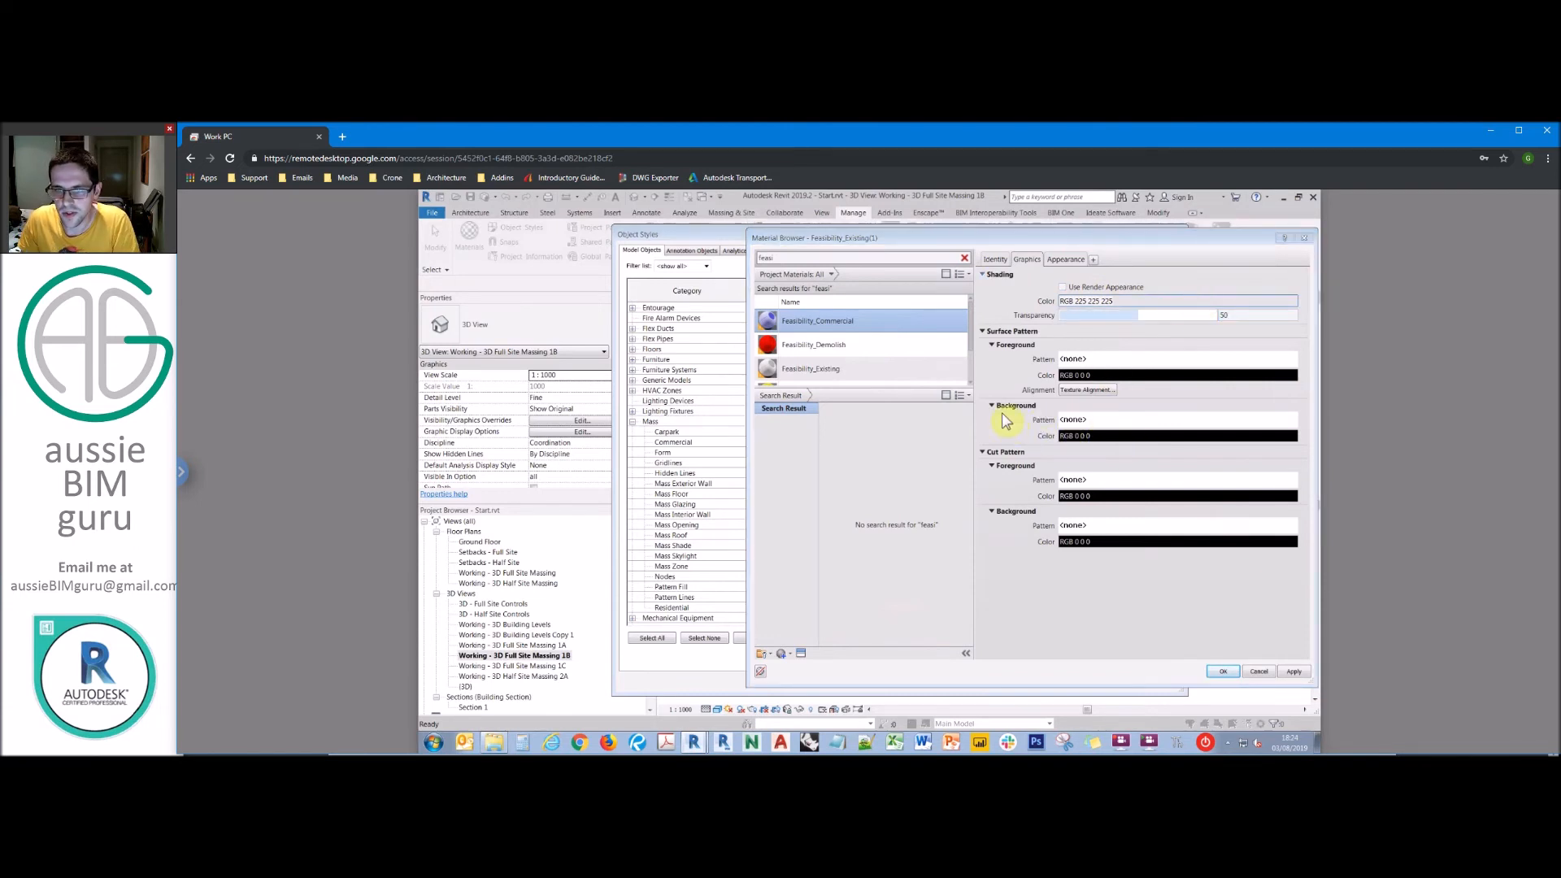
pyautogui.click(1073, 436)
pyautogui.click(988, 403)
pyautogui.click(1077, 561)
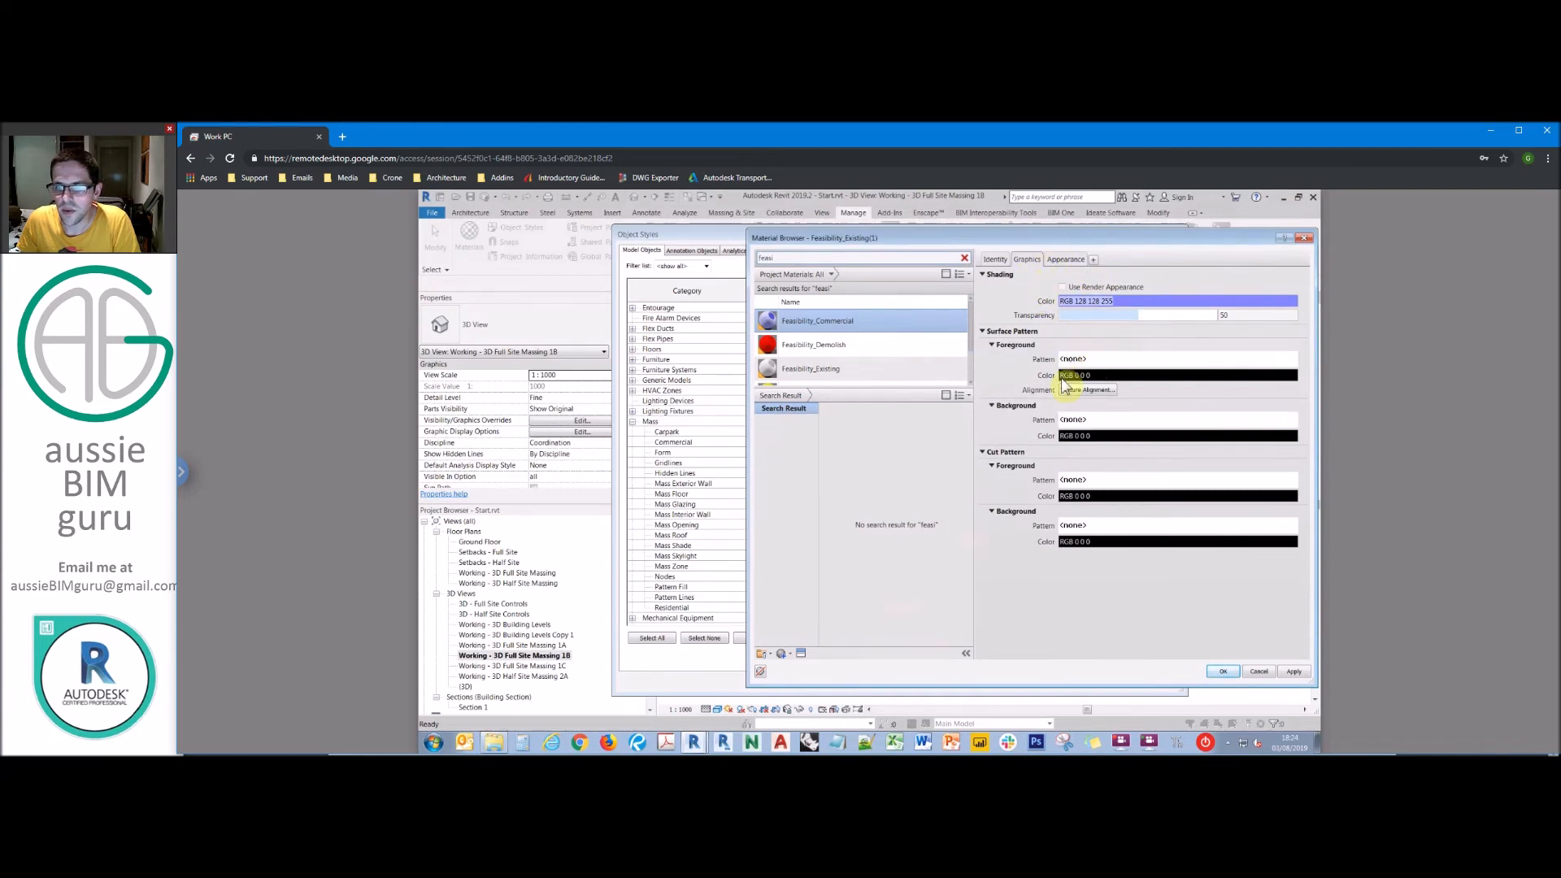
# Step: Set Feasibility_Commercial's foreground surface pattern to solid fill in RGB 128 128 255
pyautogui.click(1089, 360)
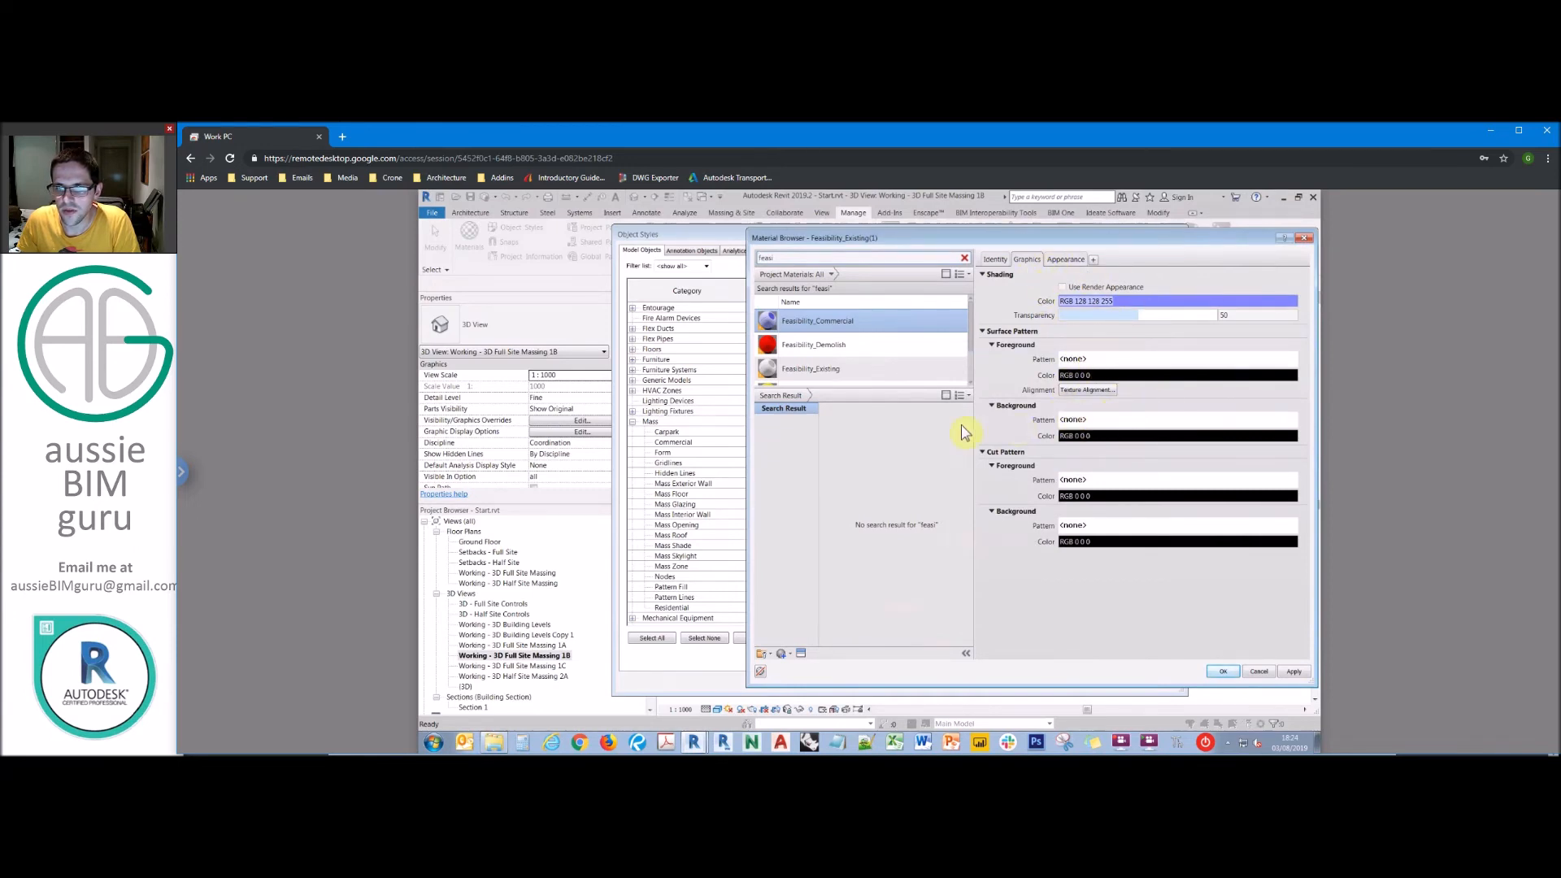
pyautogui.click(904, 511)
pyautogui.click(922, 714)
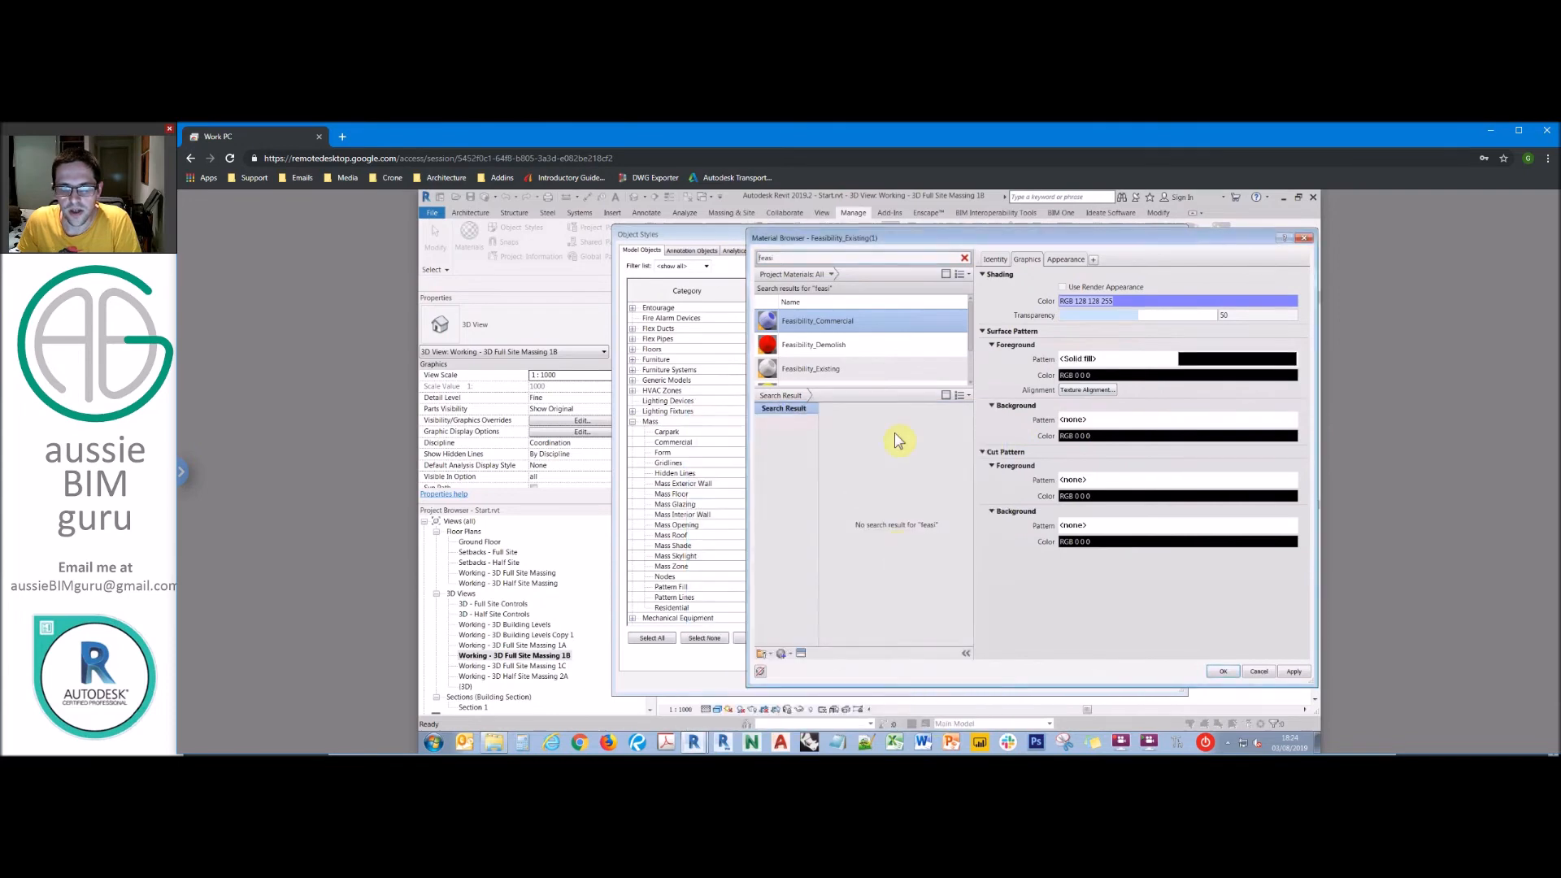
pyautogui.click(1087, 376)
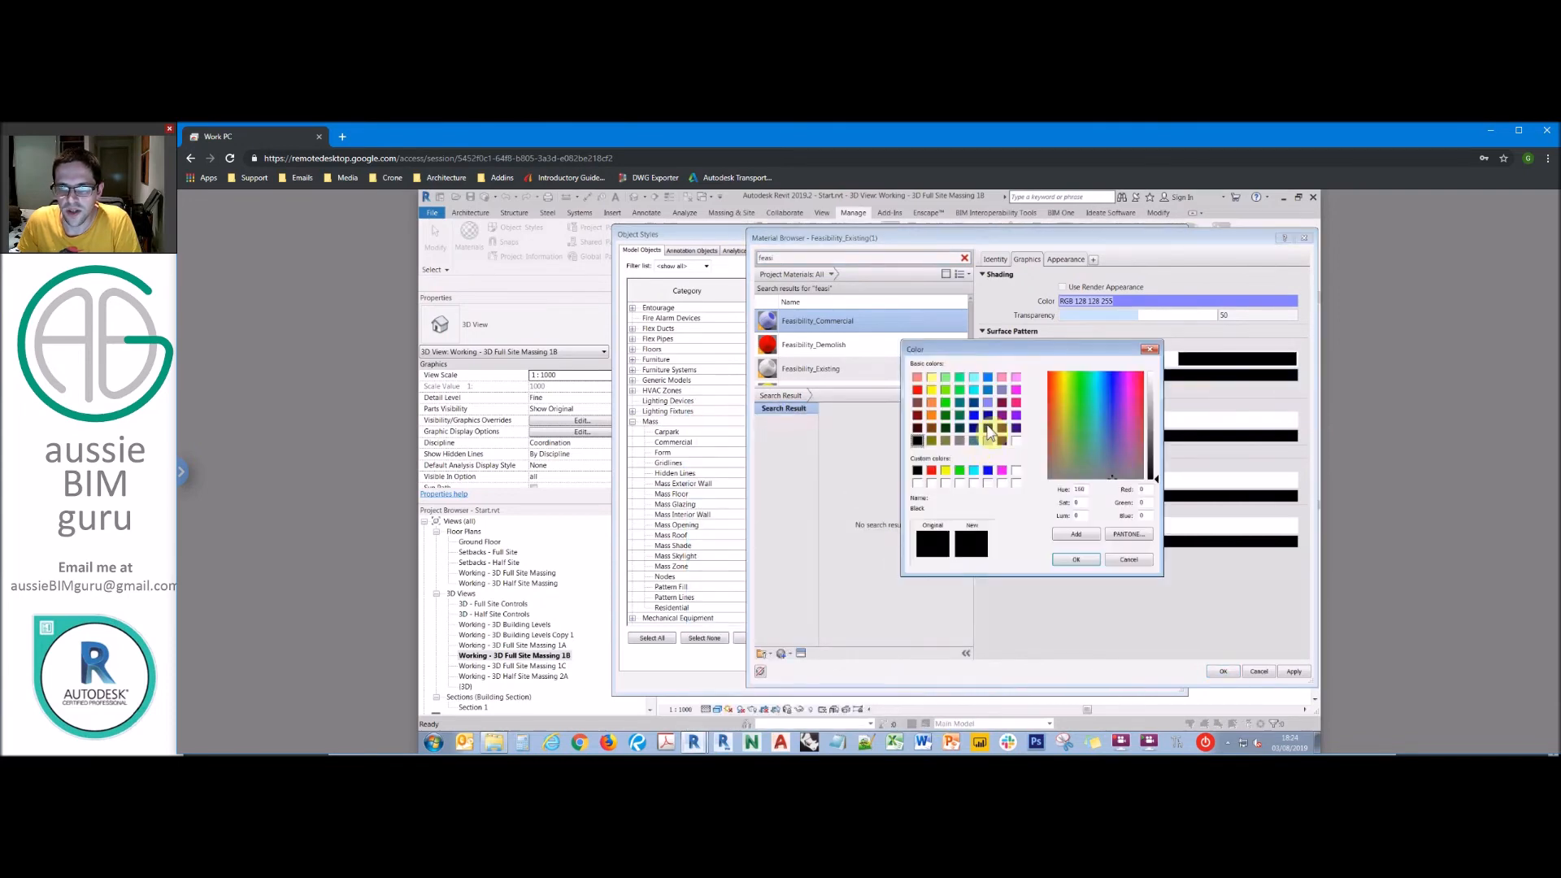
pyautogui.click(987, 402)
pyautogui.click(1075, 559)
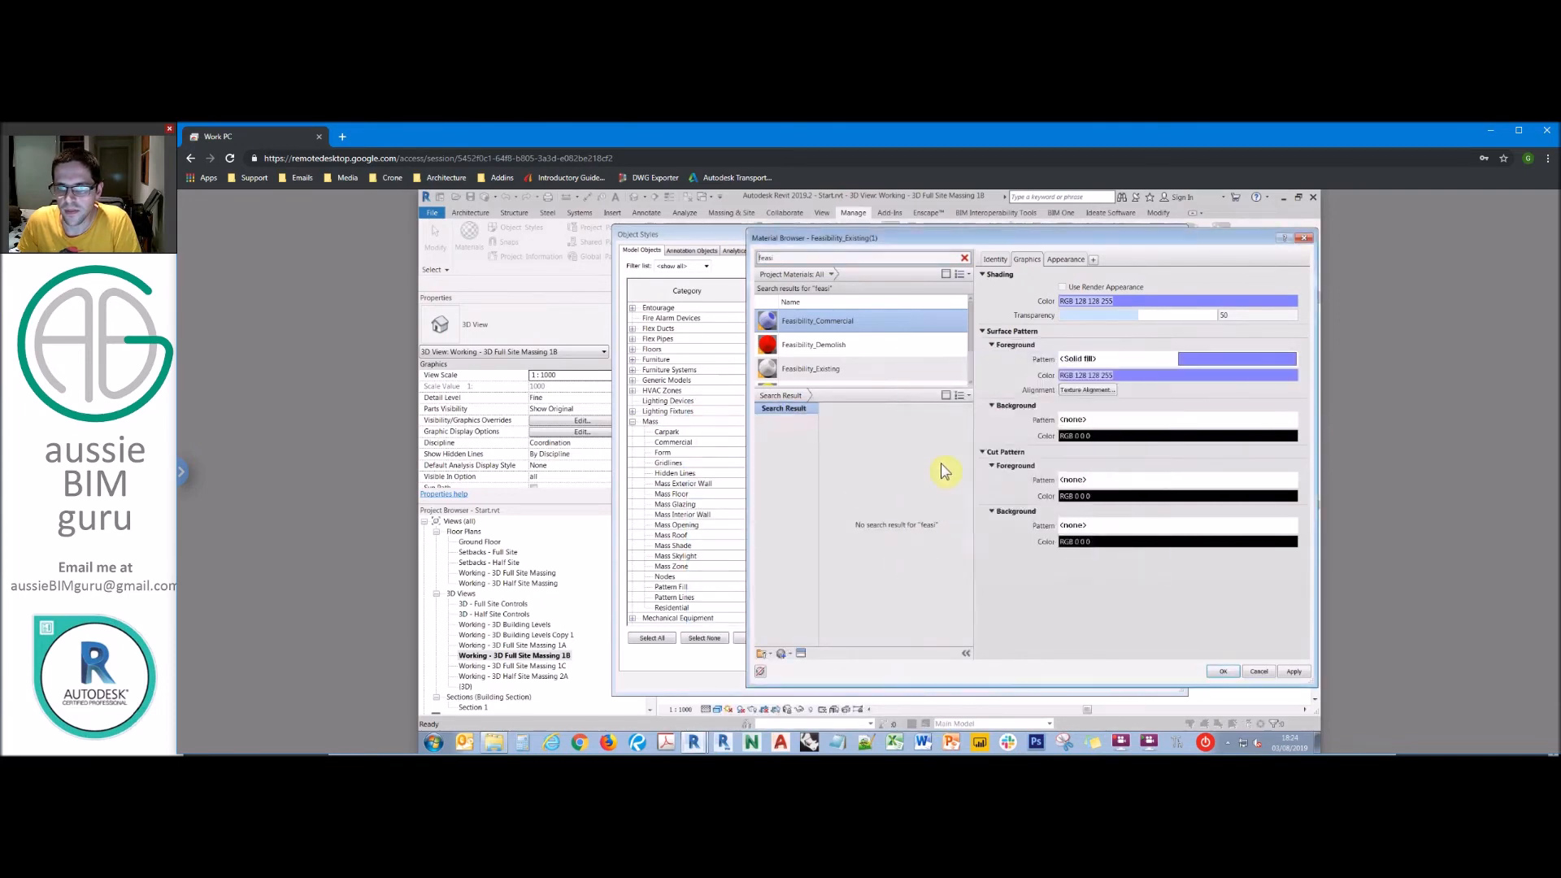
# Step: Accept Feasibility_Commercial for the Carpark subcategory and copy the material name to the Commercial subcategory
pyautogui.click(1225, 672)
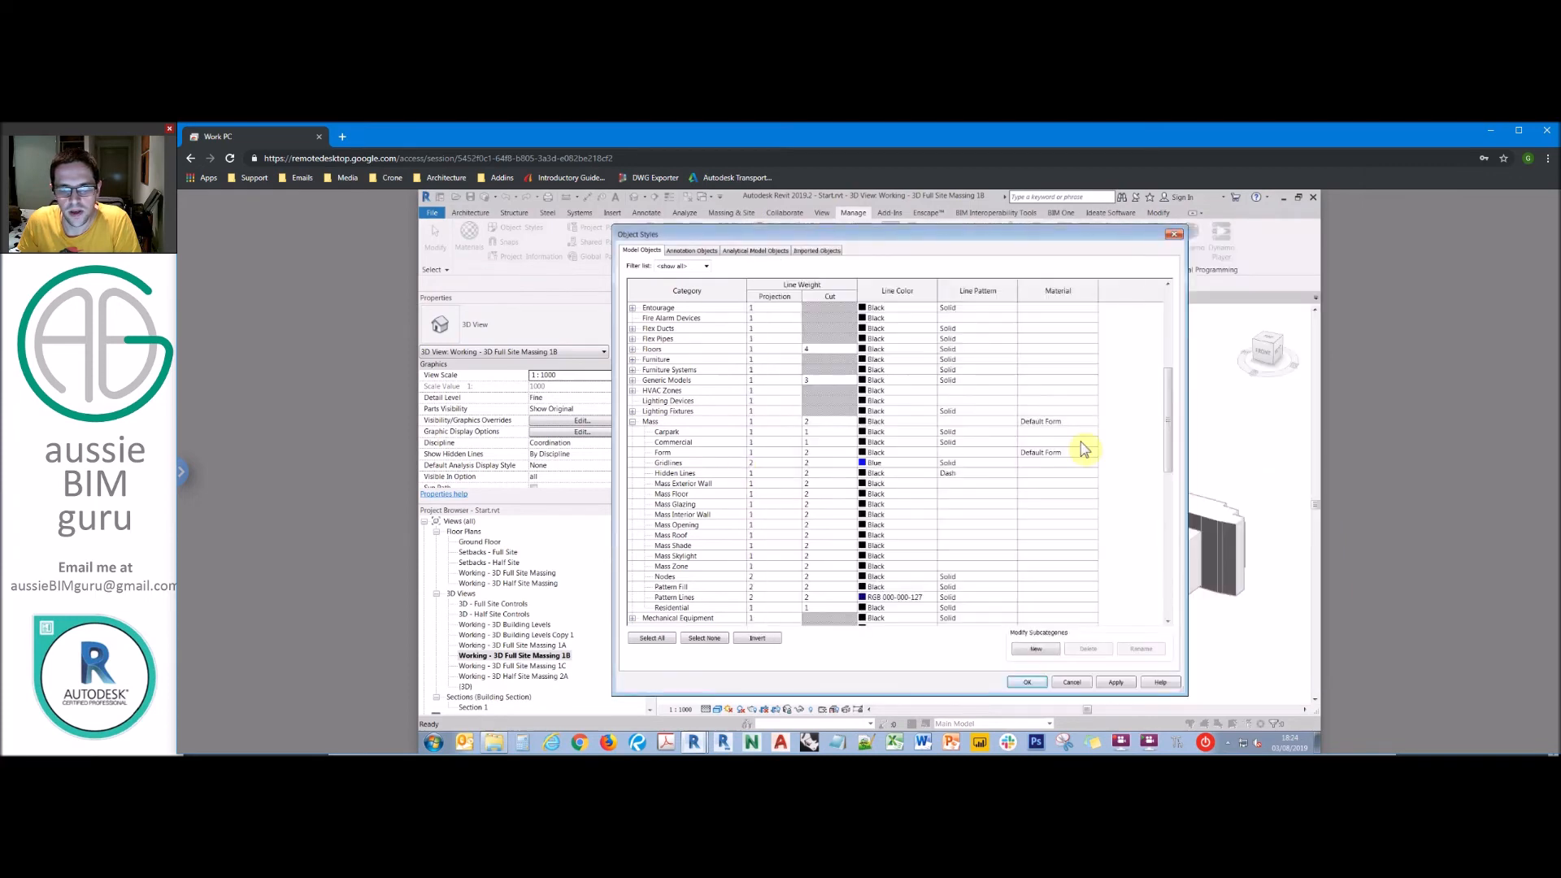
pyautogui.click(1089, 433)
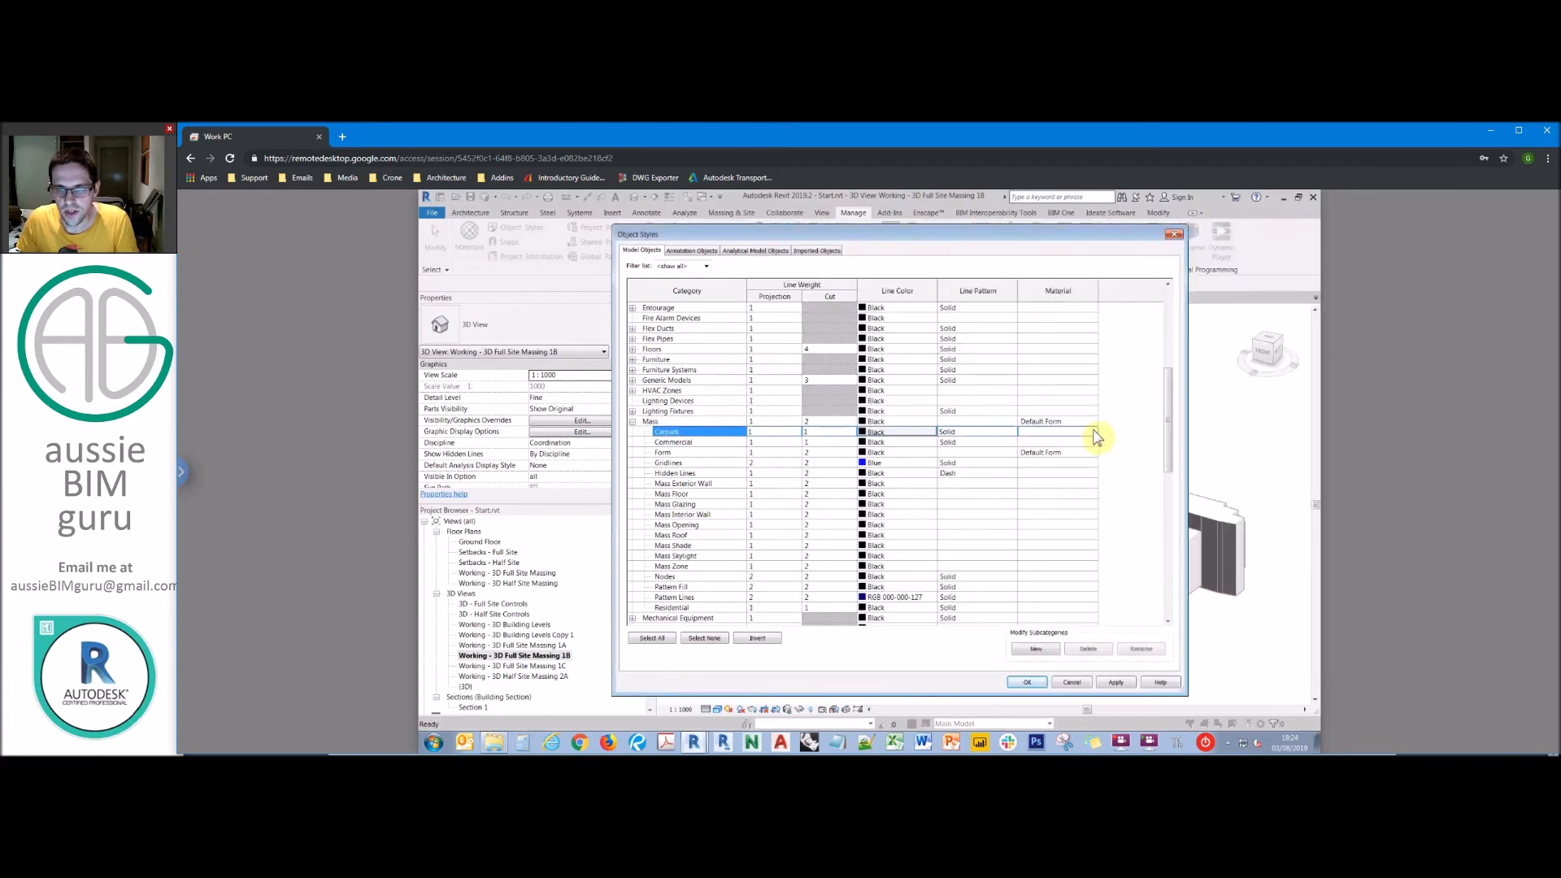
pyautogui.click(1094, 433)
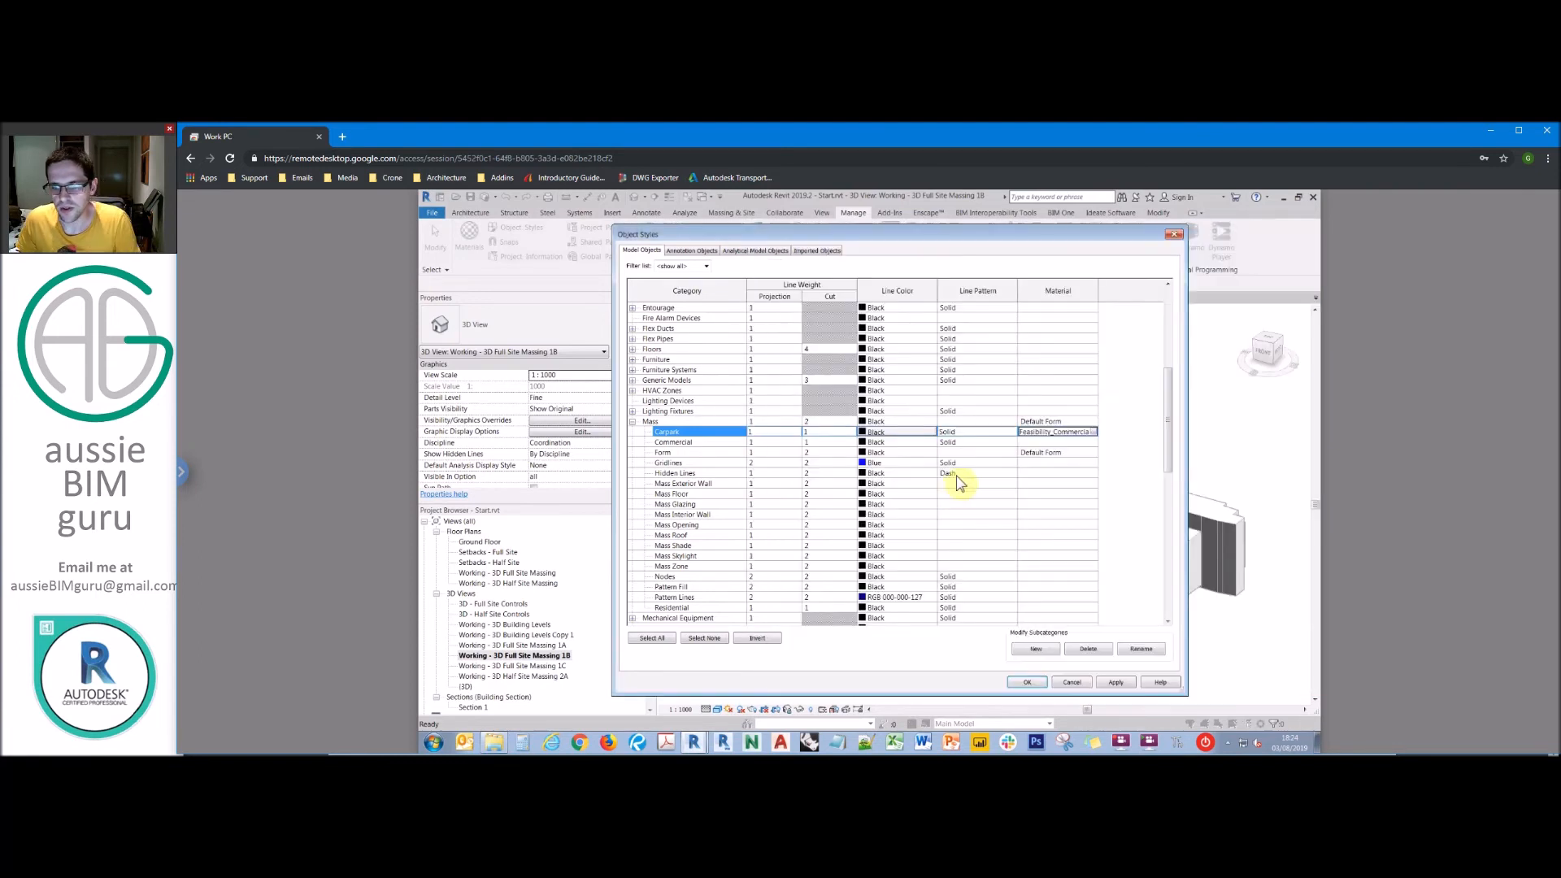
pyautogui.click(1025, 432)
pyautogui.moveTo(1021, 431); pyautogui.dragTo(1174, 434)
pyautogui.hotkey('ctrl', 'c')
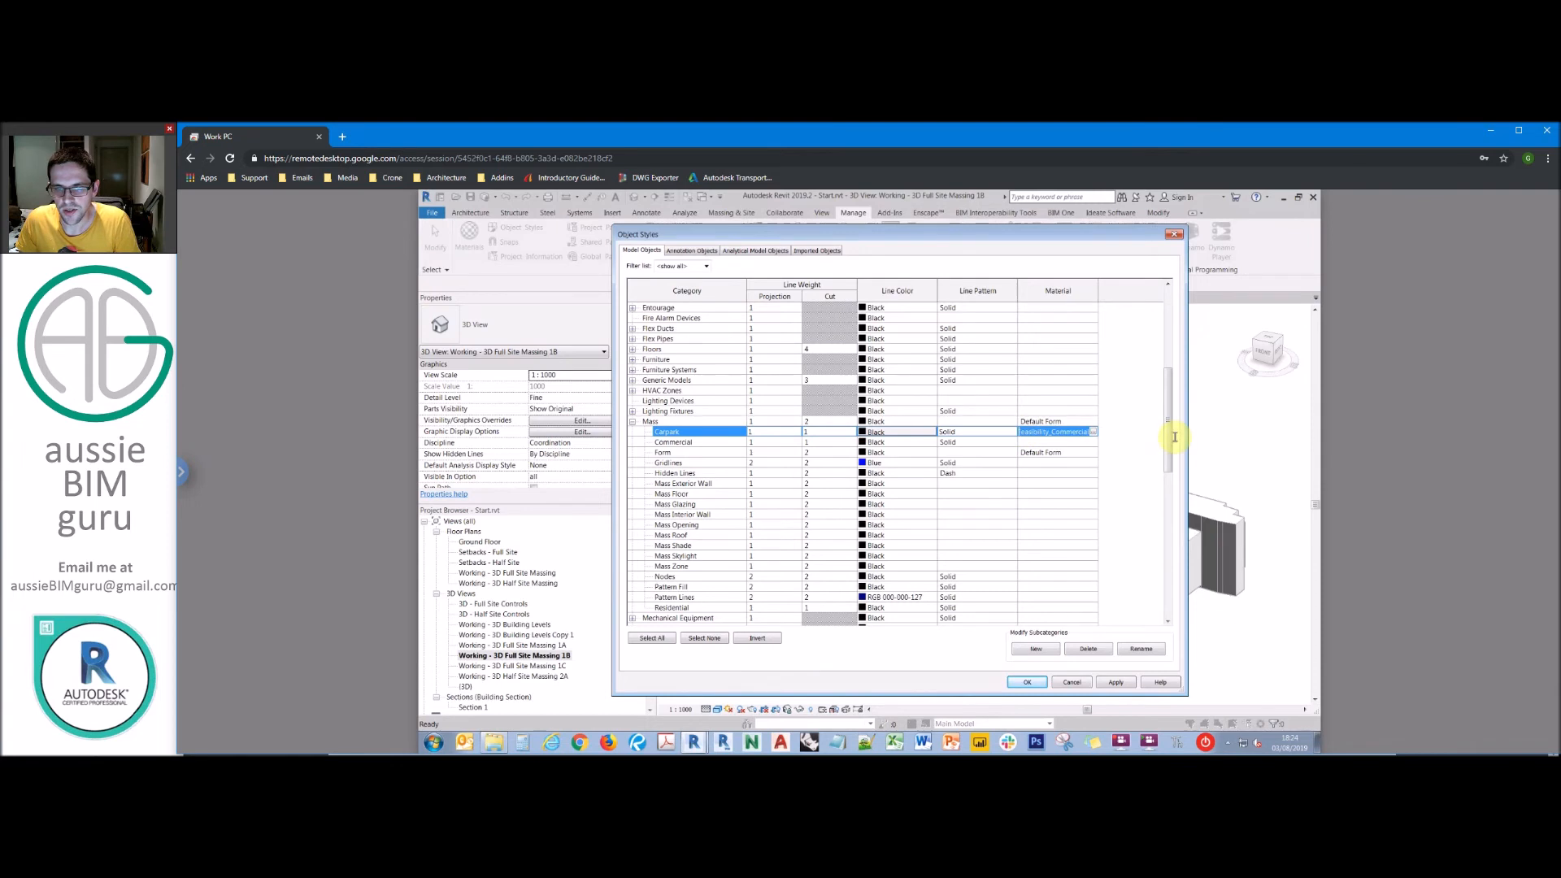
pyautogui.click(1056, 441)
pyautogui.hotkey('ctrl', 'v')
# Step: From the Carpark subcategory's material setting, duplicate Feasibility_Commercial as a new material named Feasibility_Carpark
pyautogui.click(1075, 433)
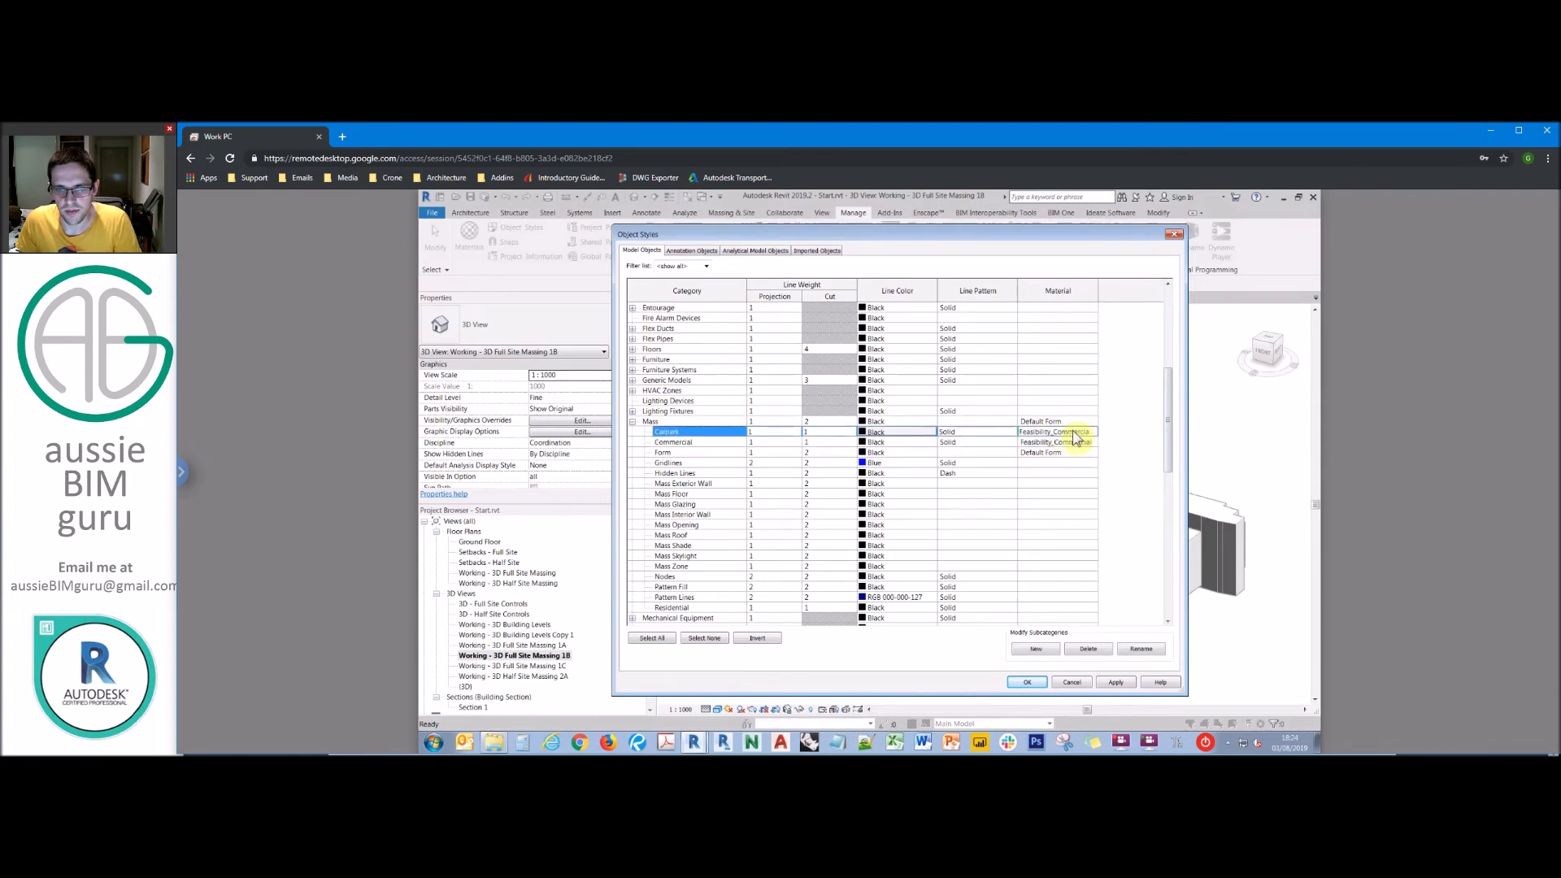
pyautogui.click(1093, 431)
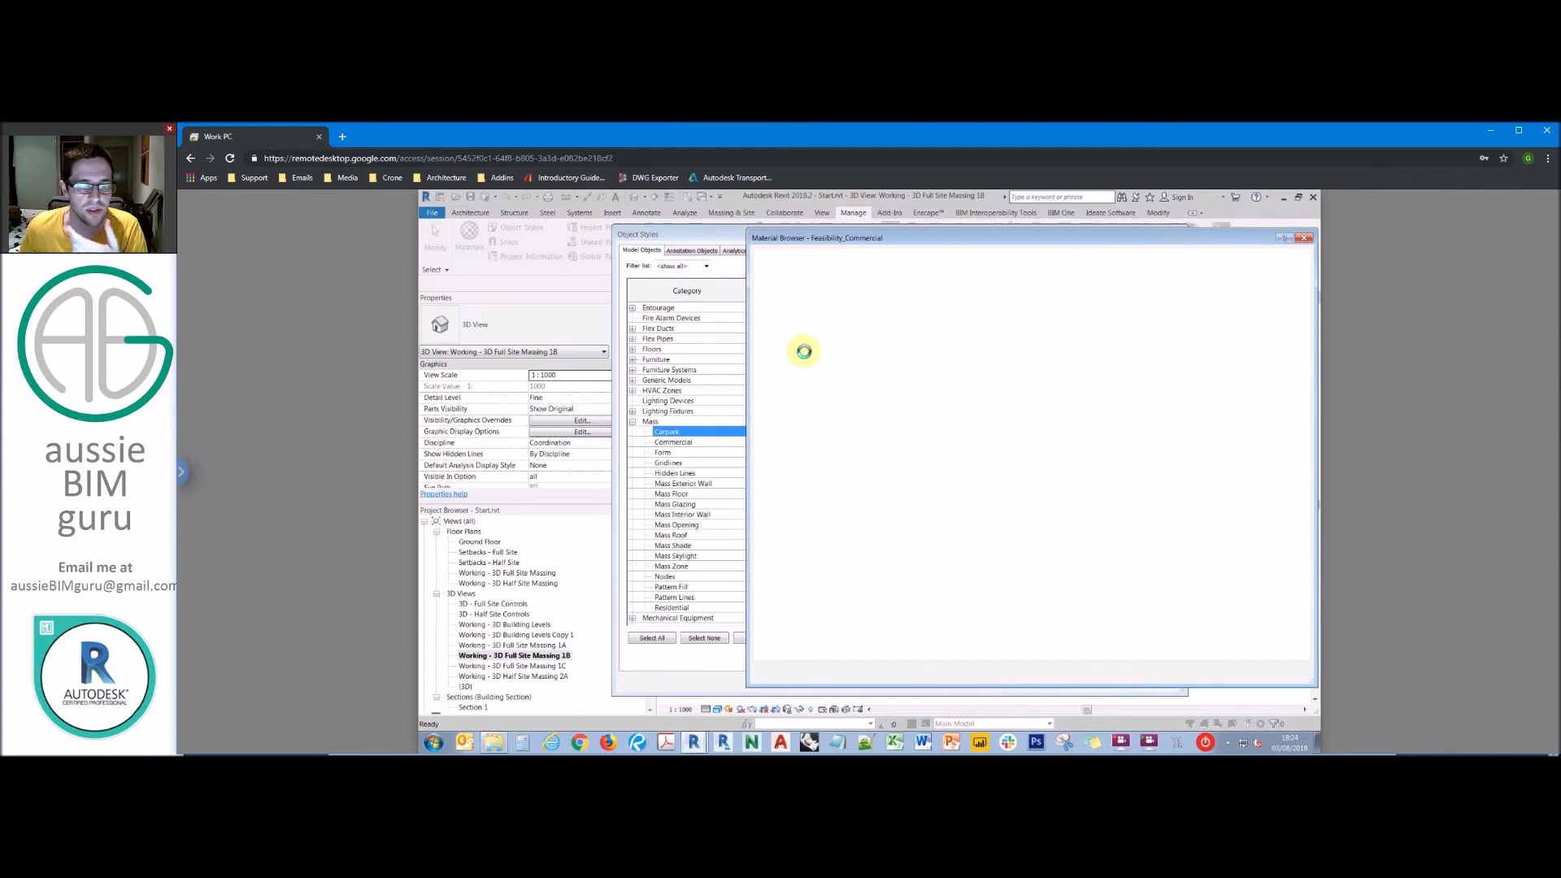
pyautogui.rightClick(807, 348)
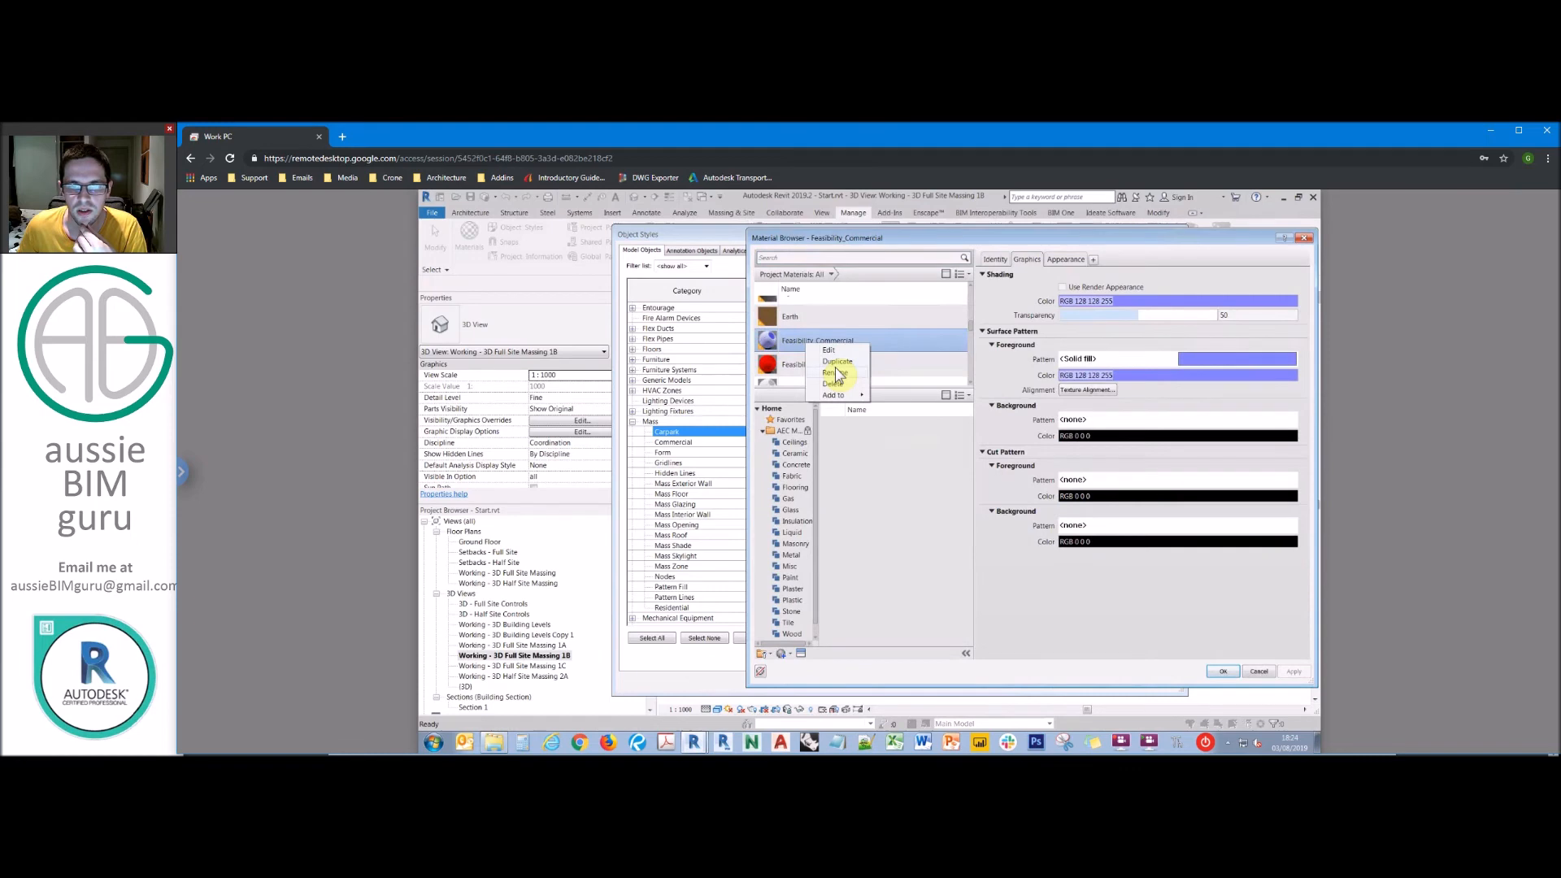
pyautogui.click(837, 362)
pyautogui.press('capslock')
pyautogui.moveTo(817, 341); pyautogui.dragTo(892, 343)
pyautogui.write('C')
pyautogui.press('capslock')
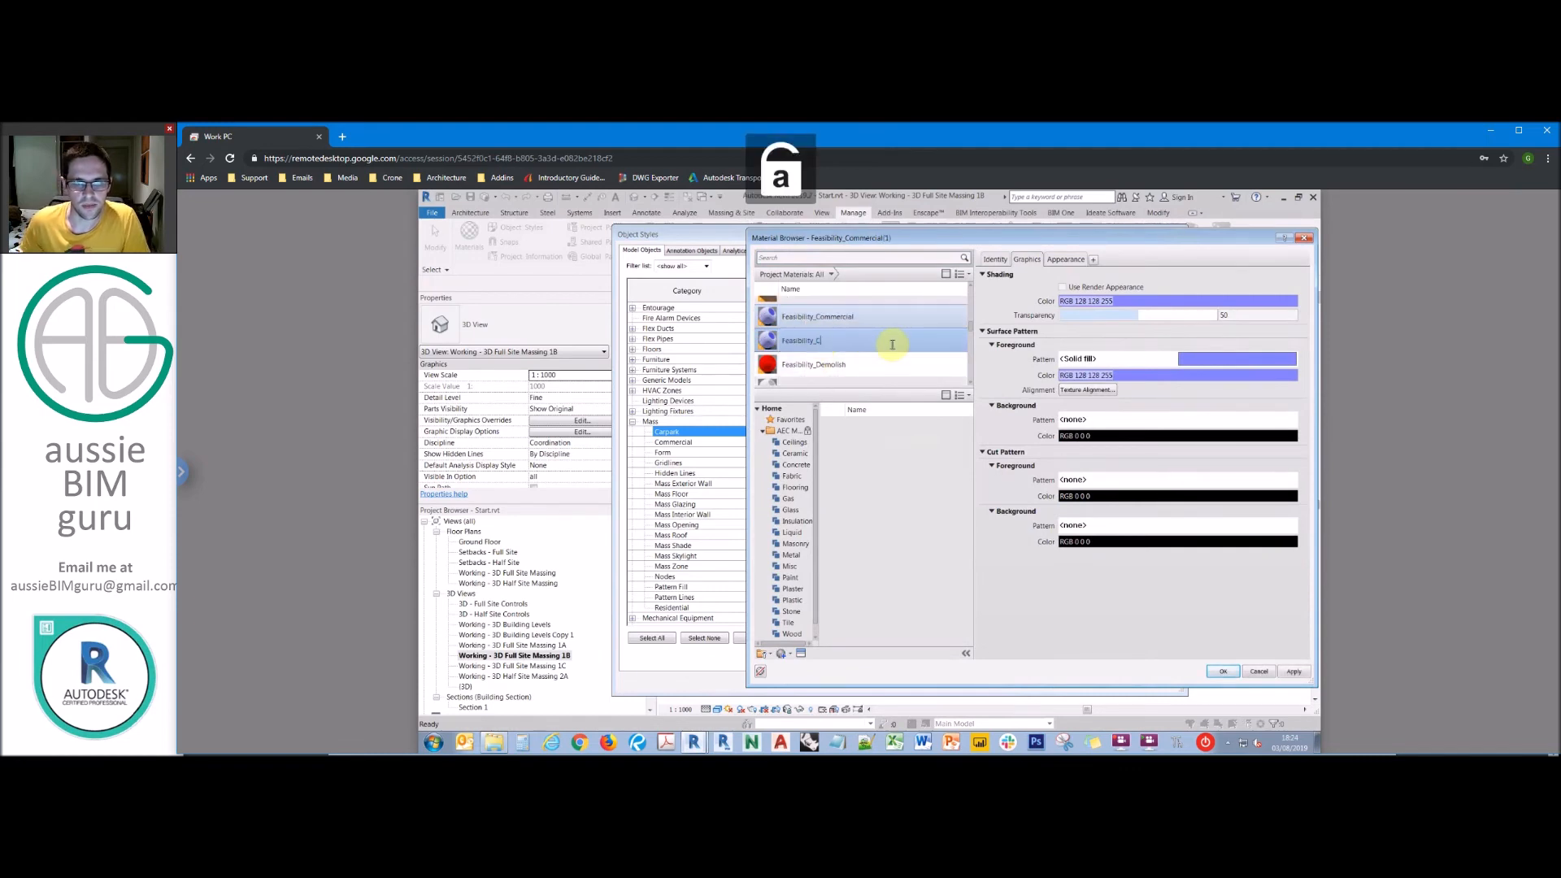
pyautogui.write('arpark')
pyautogui.press('Return')
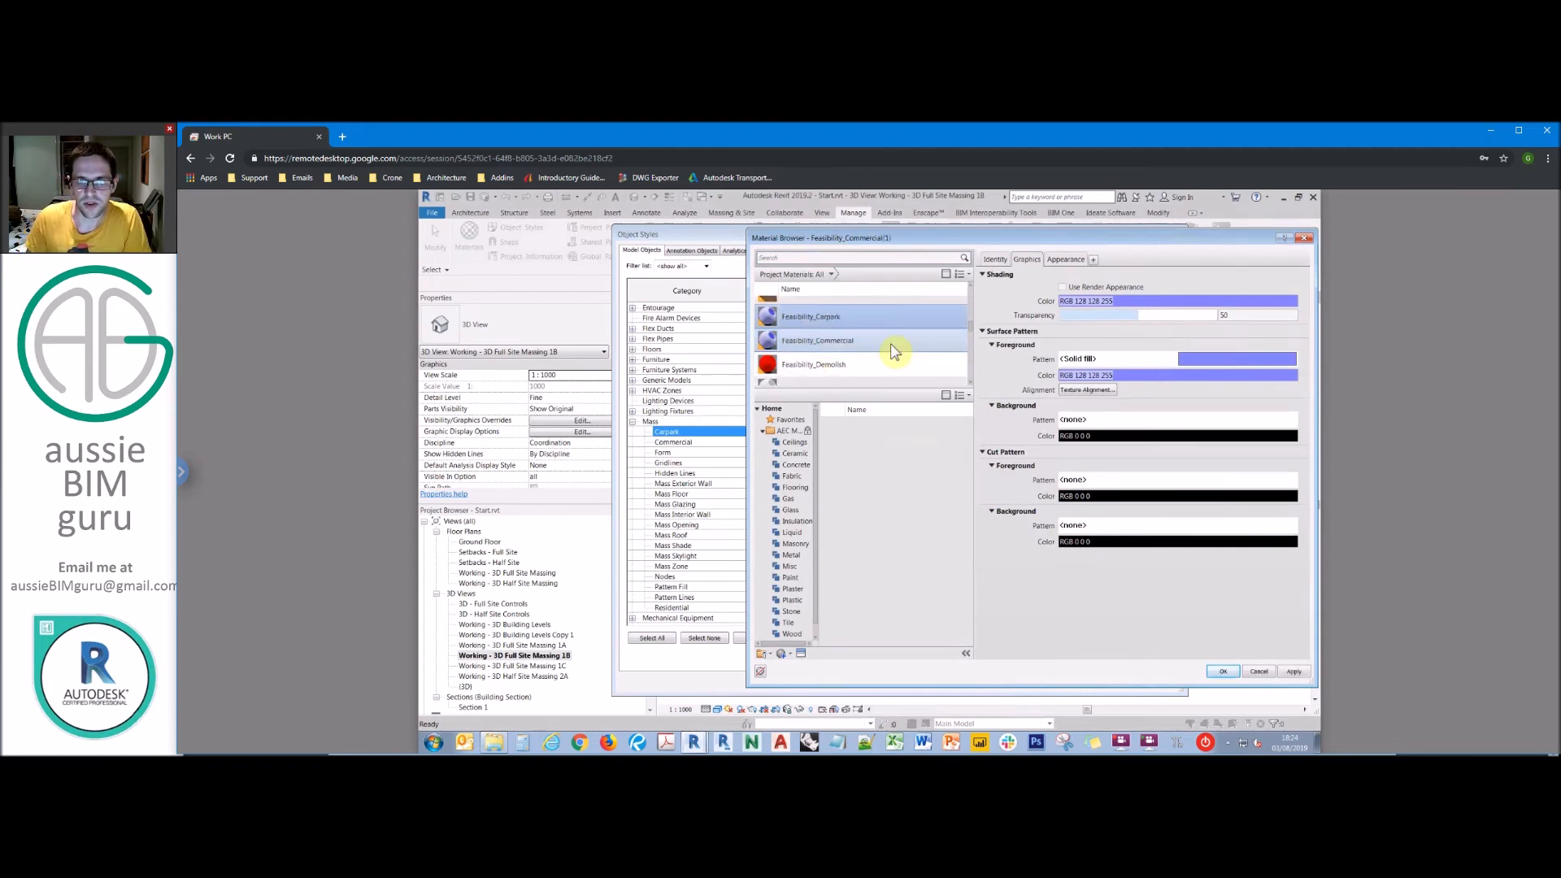
# Step: Give Feasibility_Carpark its own appearance asset and name it Feasibility_Carpark, copying the material's name
pyautogui.click(1065, 260)
pyautogui.click(1301, 276)
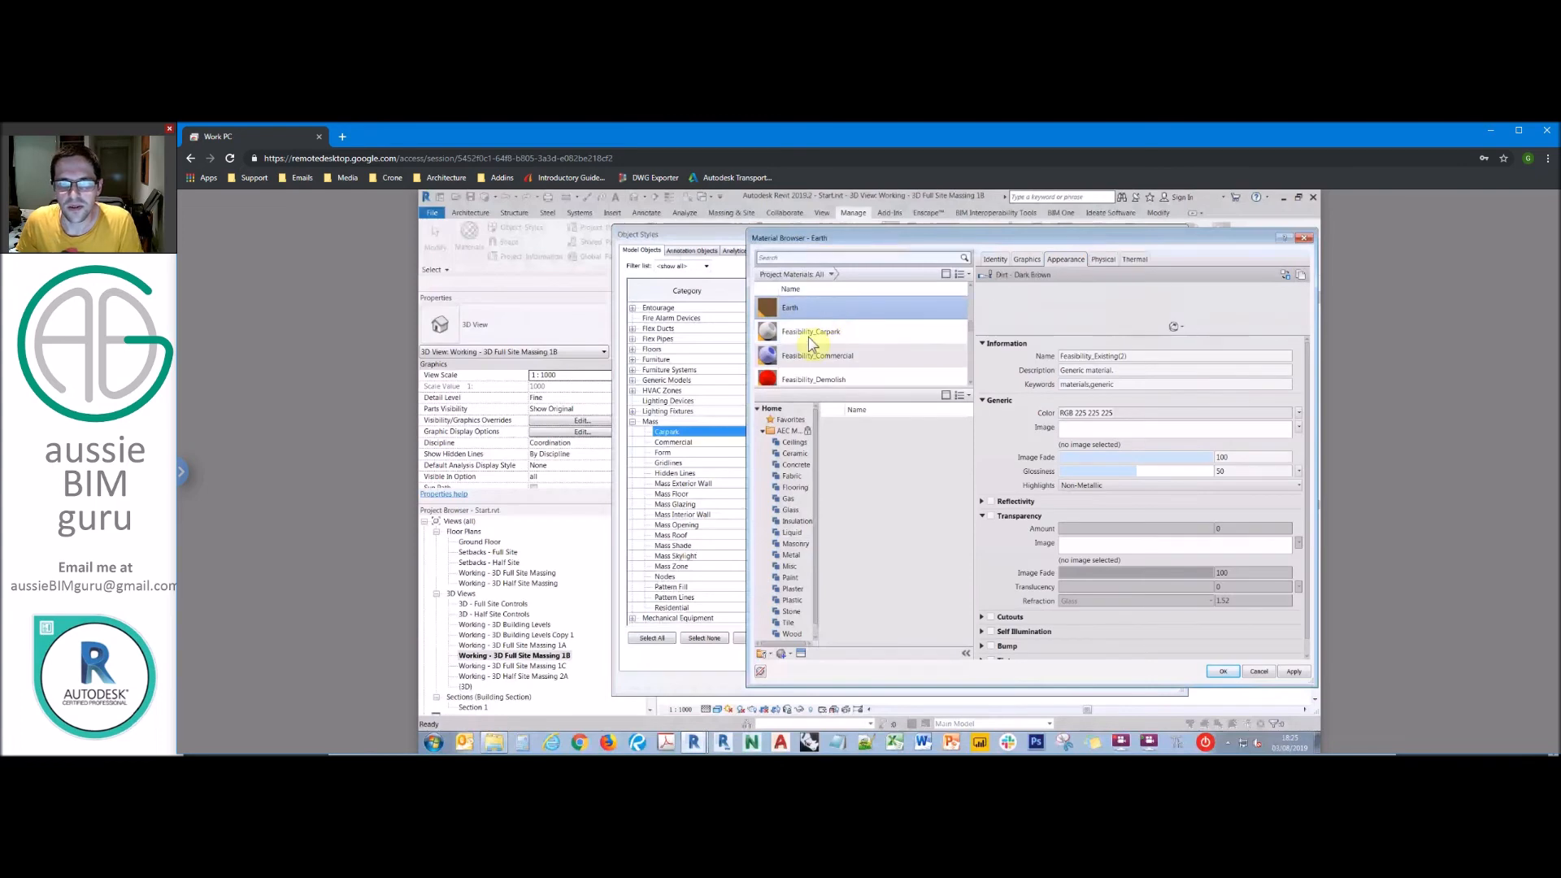
pyautogui.rightClick(820, 337)
pyautogui.click(840, 367)
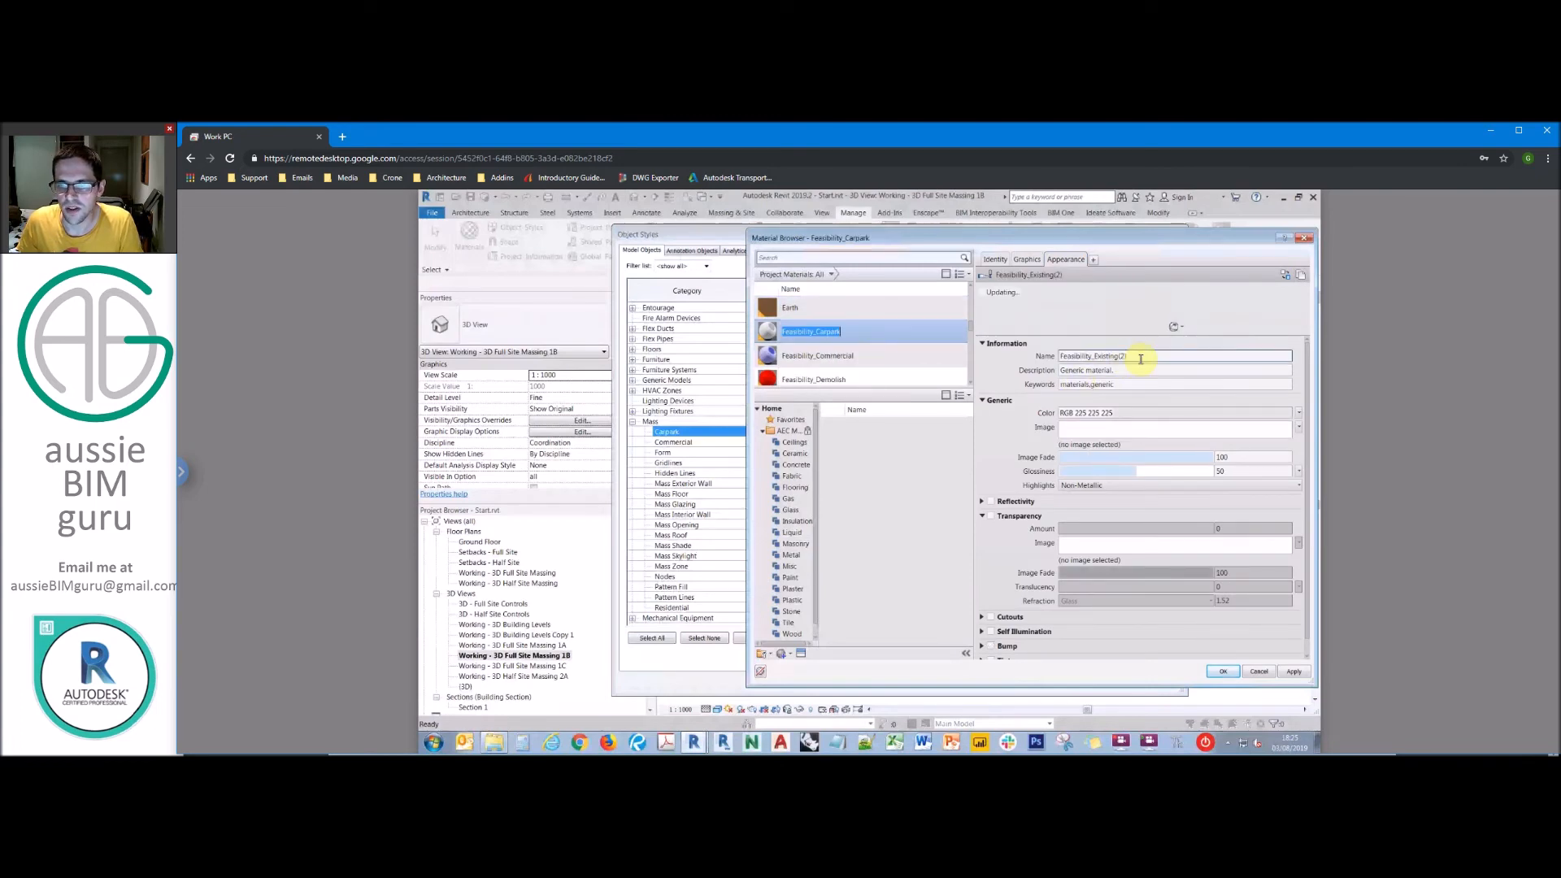
pyautogui.moveTo(1135, 358); pyautogui.dragTo(1029, 356)
pyautogui.click(1027, 260)
pyautogui.click(1073, 260)
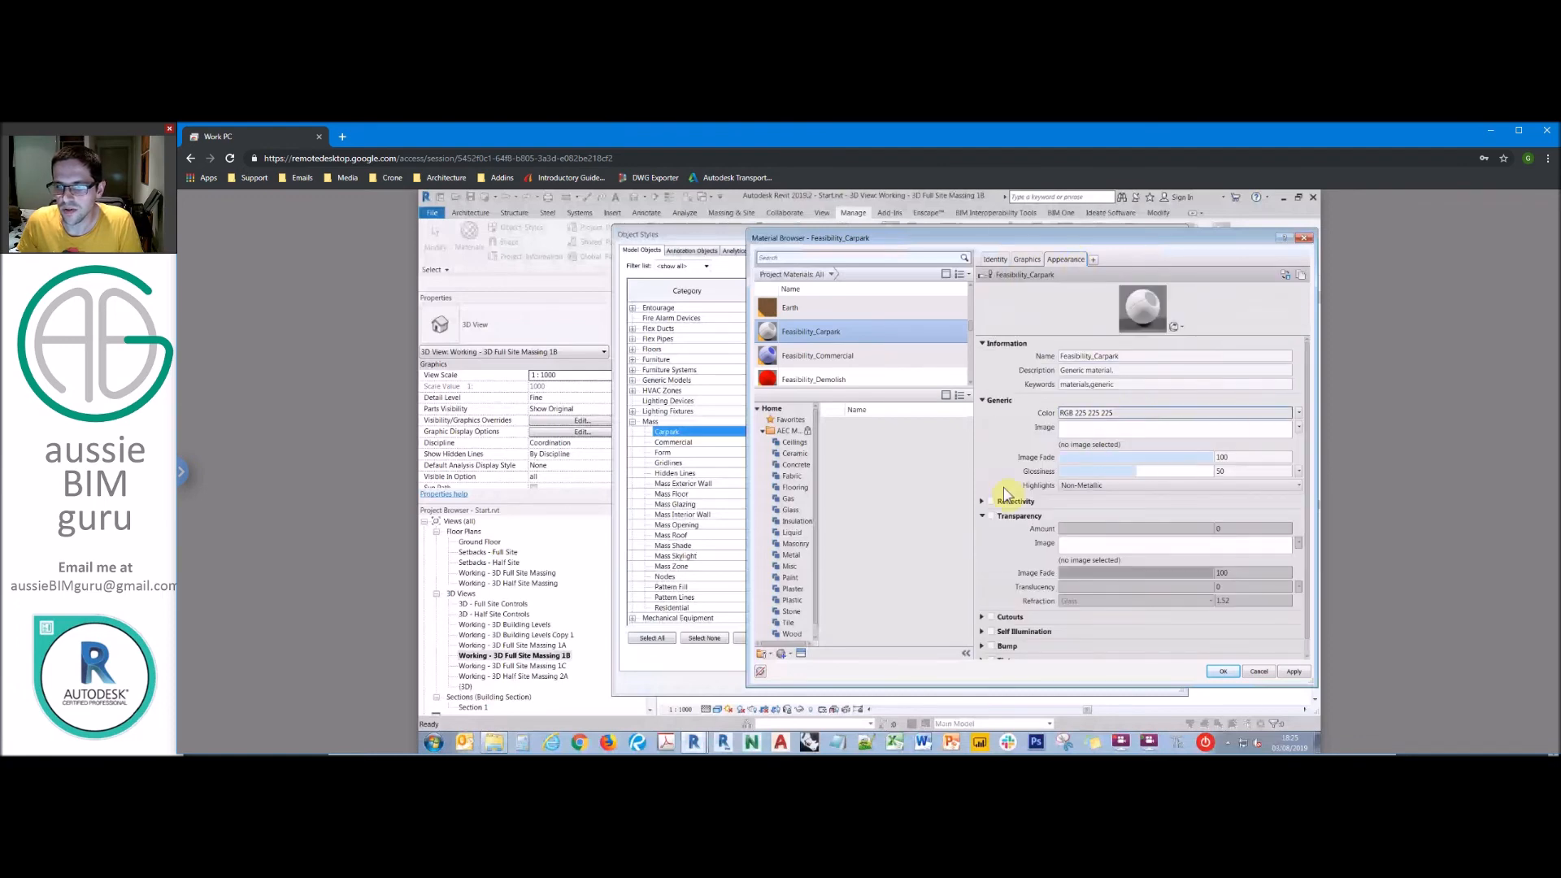
# Step: Enable transparency in the Feasibility_Carpark appearance with an amount of 50
pyautogui.click(991, 517)
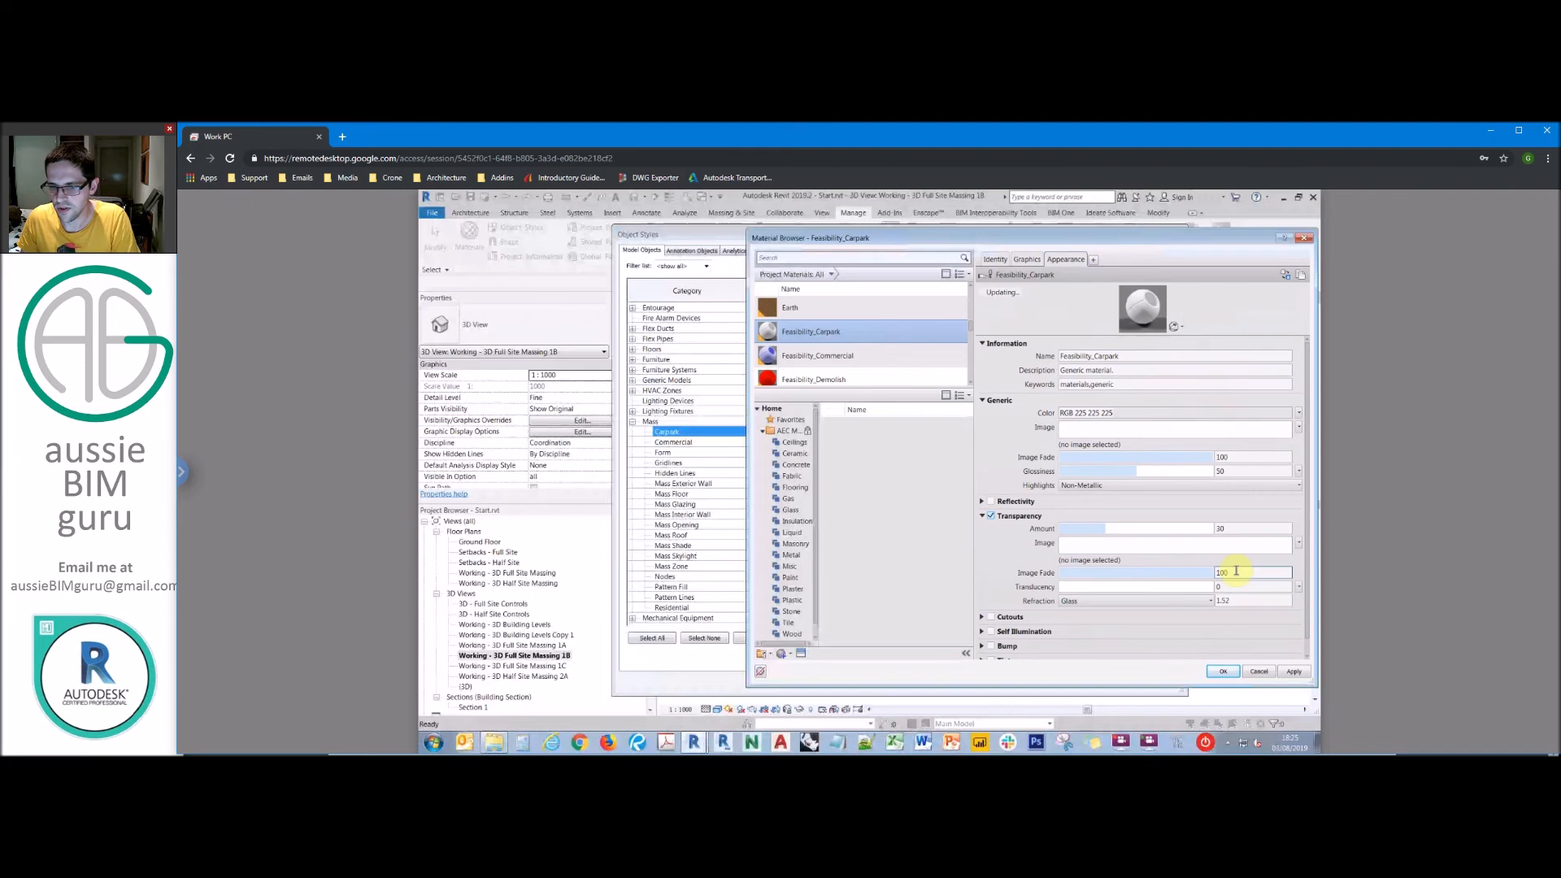
pyautogui.click(1232, 530)
pyautogui.write('50')
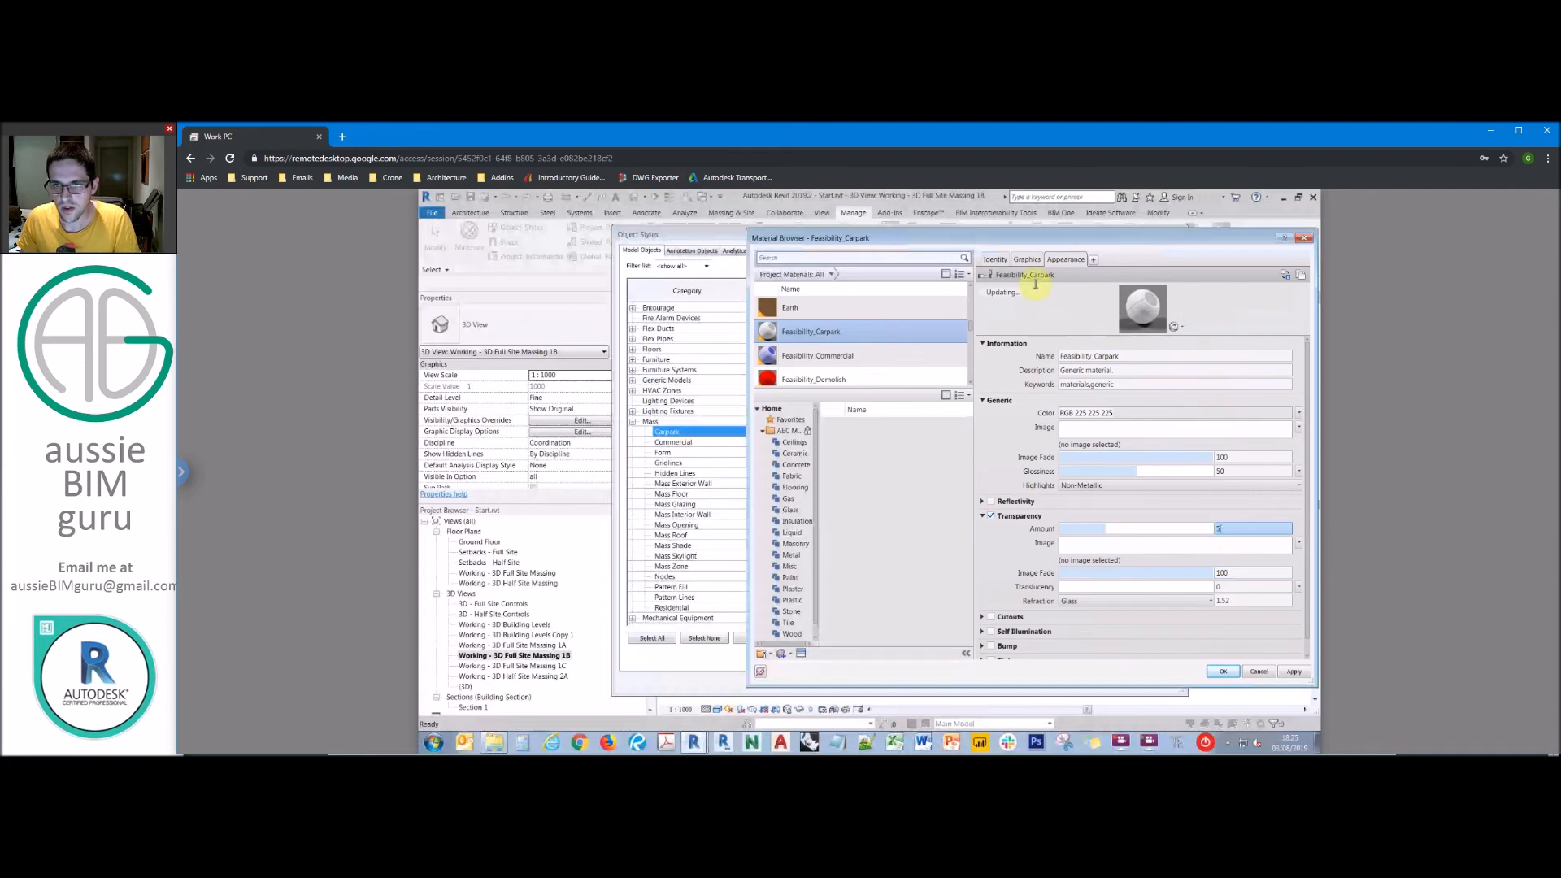
# Step: Set Feasibility_Carpark's shading and foreground surface pattern colours to RGB 192 192 192 and assign the material to Carpark
pyautogui.click(1032, 258)
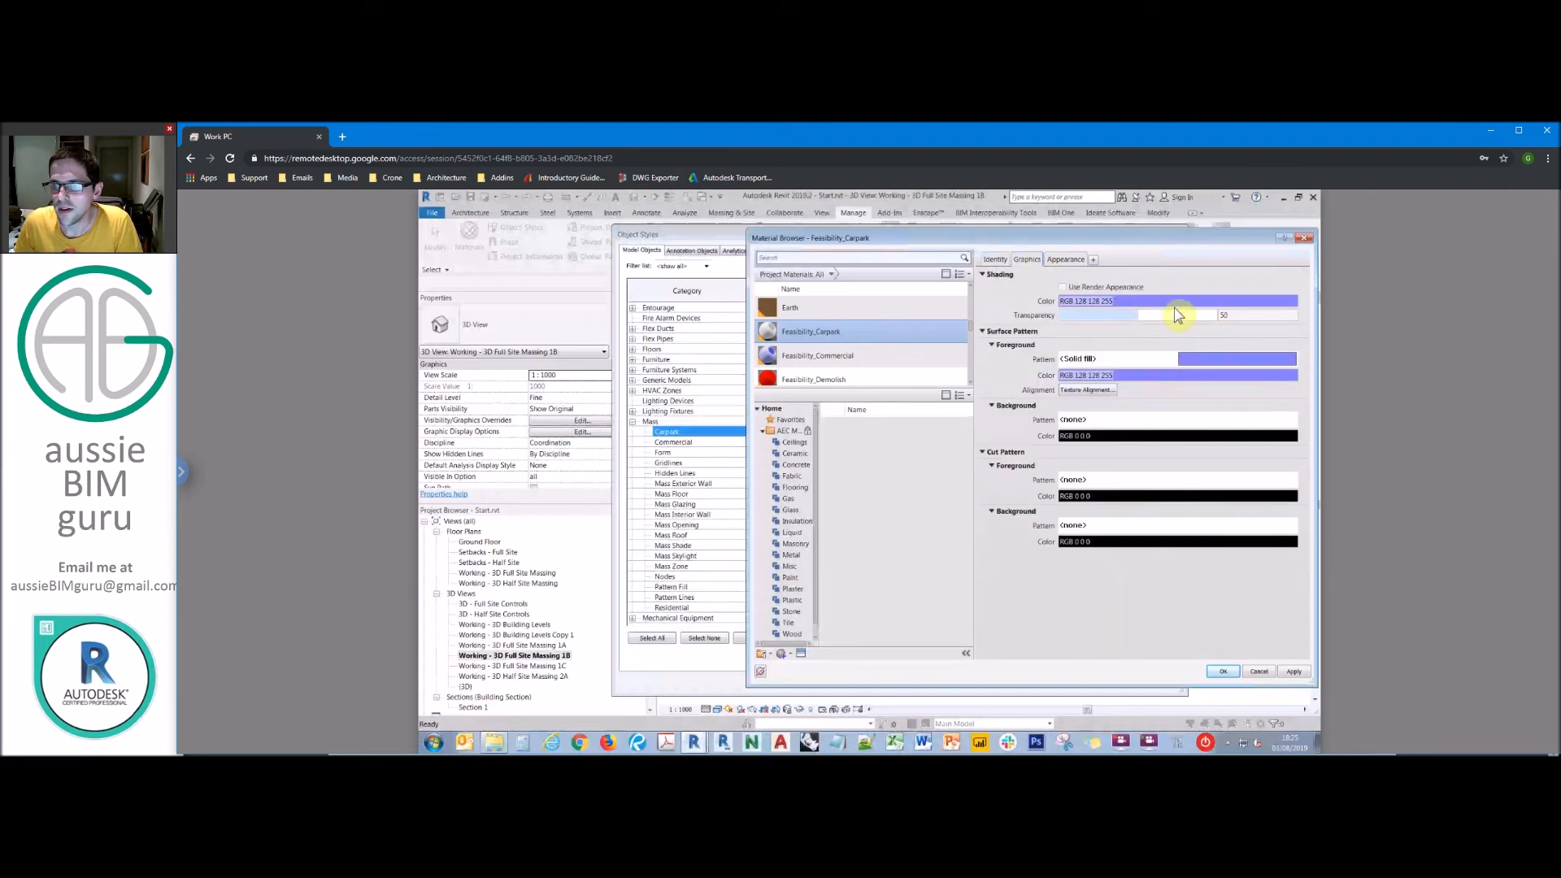
pyautogui.click(1134, 301)
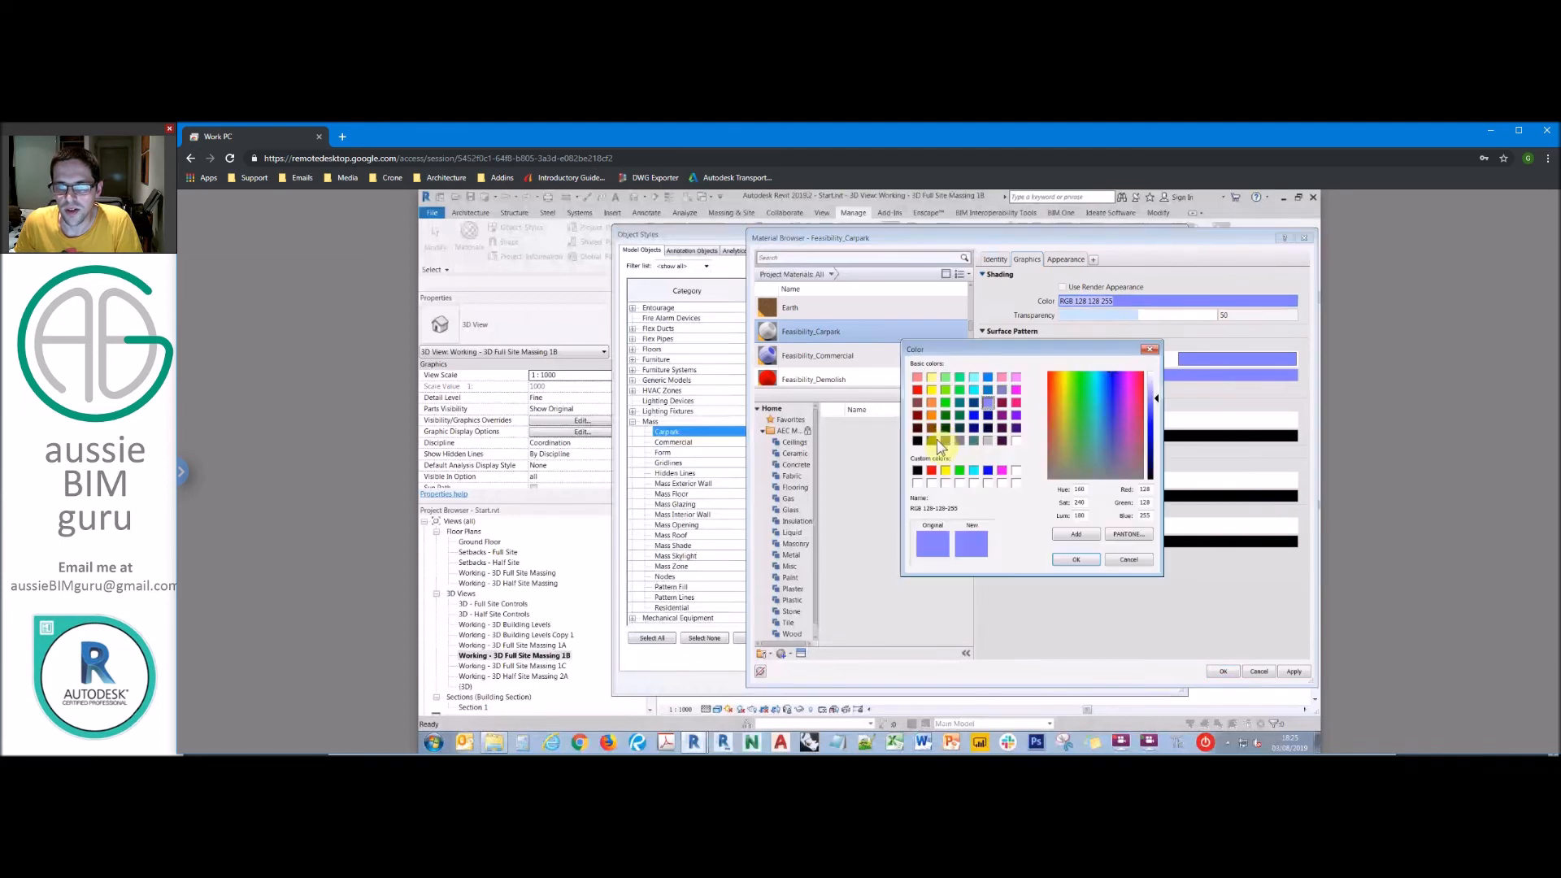
pyautogui.click(987, 440)
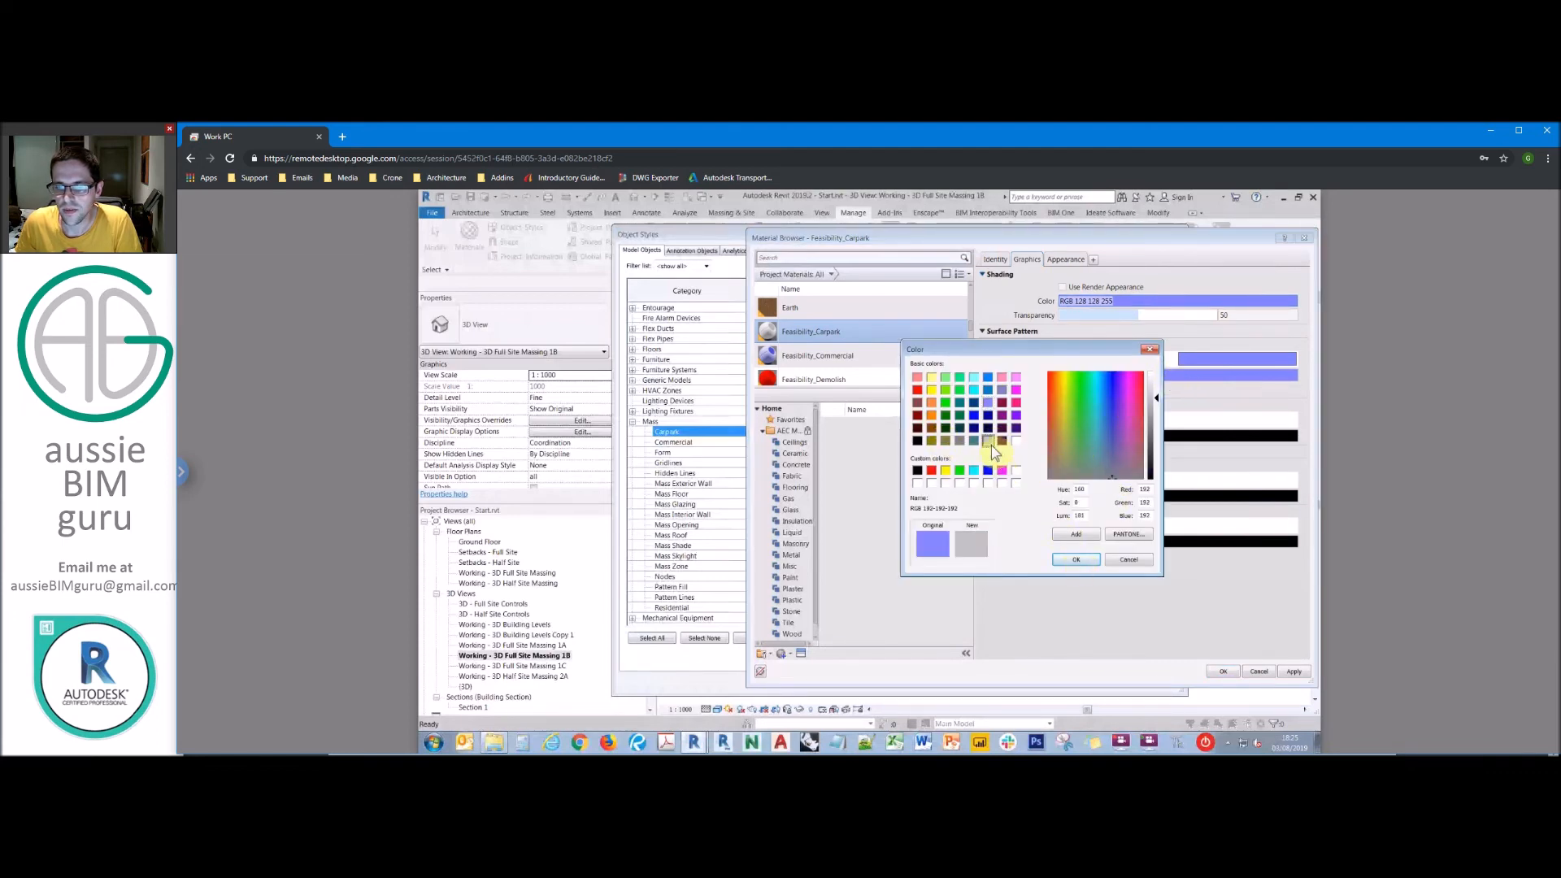
pyautogui.click(1076, 559)
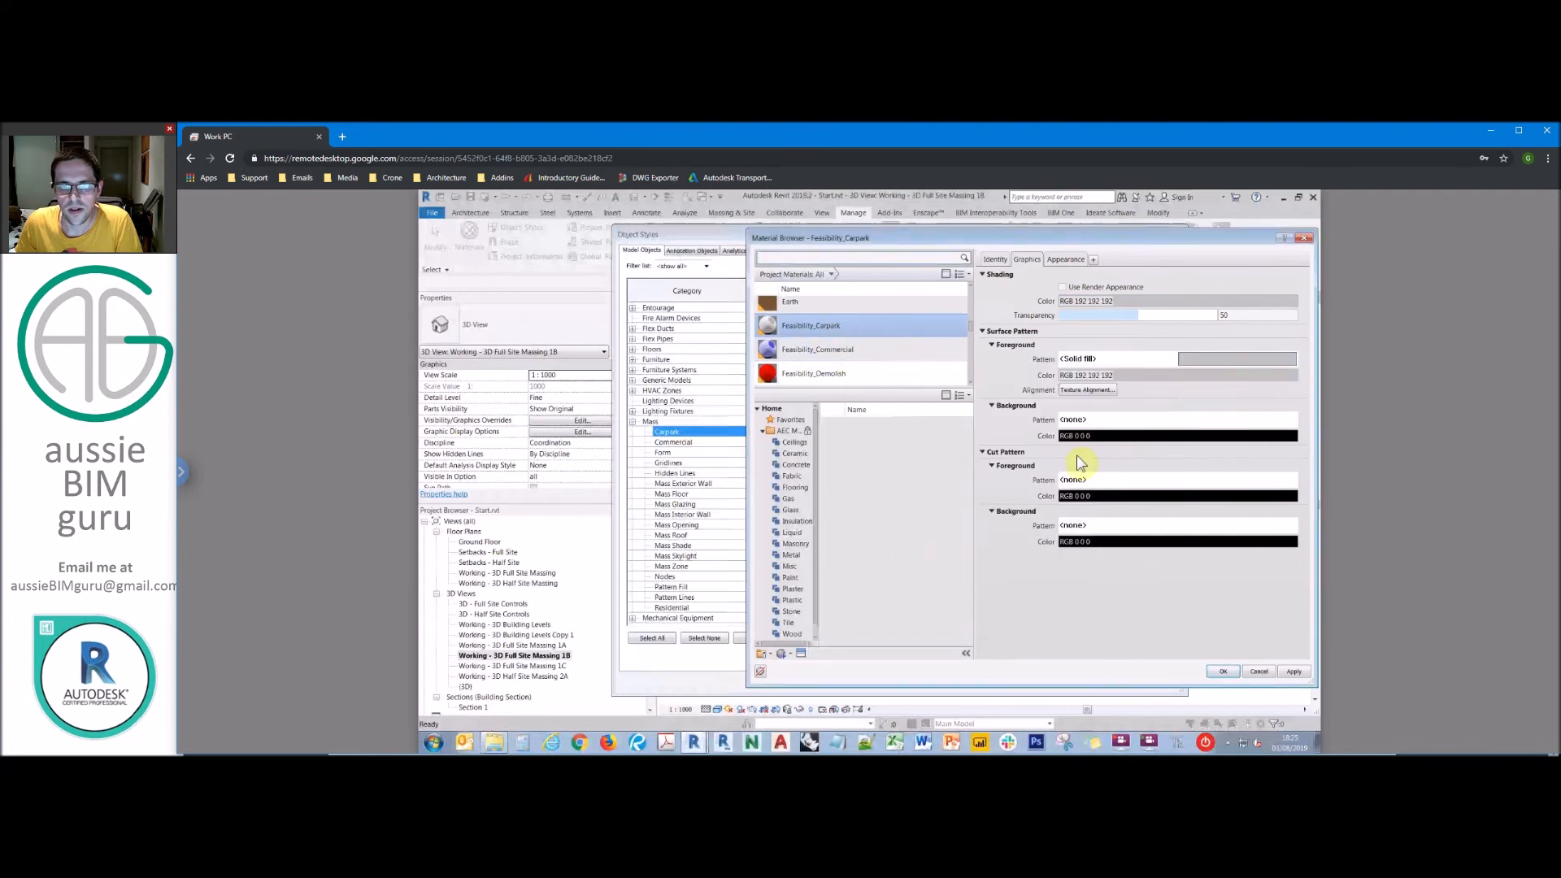
pyautogui.press('Return')
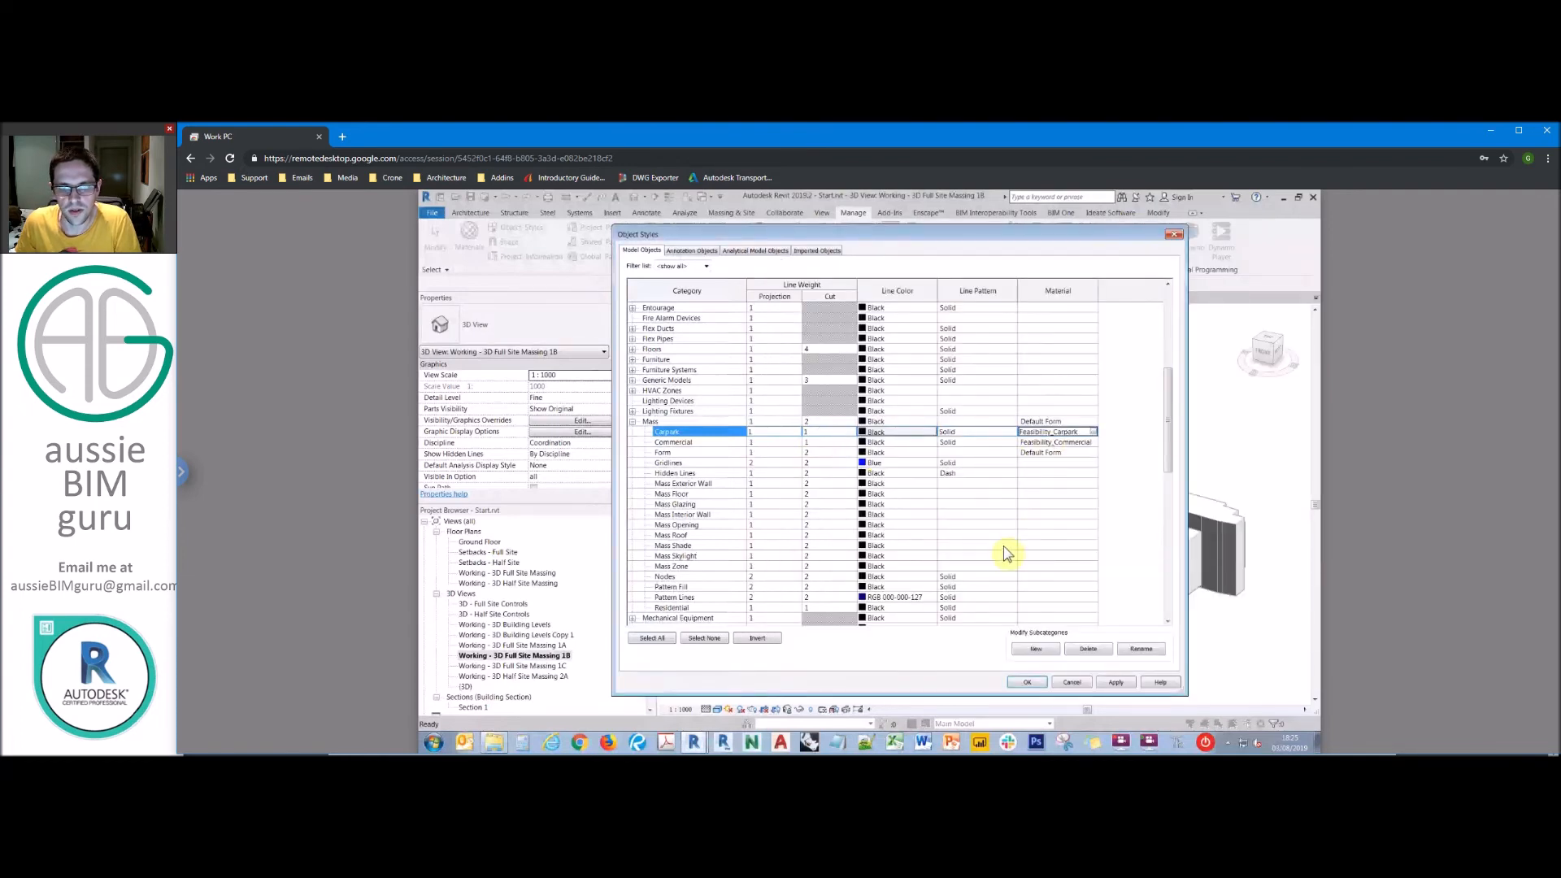
# Step: For the Residential subcategory, duplicate Feasibility_Carpark as a new material named Feasibility_Residential
pyautogui.click(1071, 617)
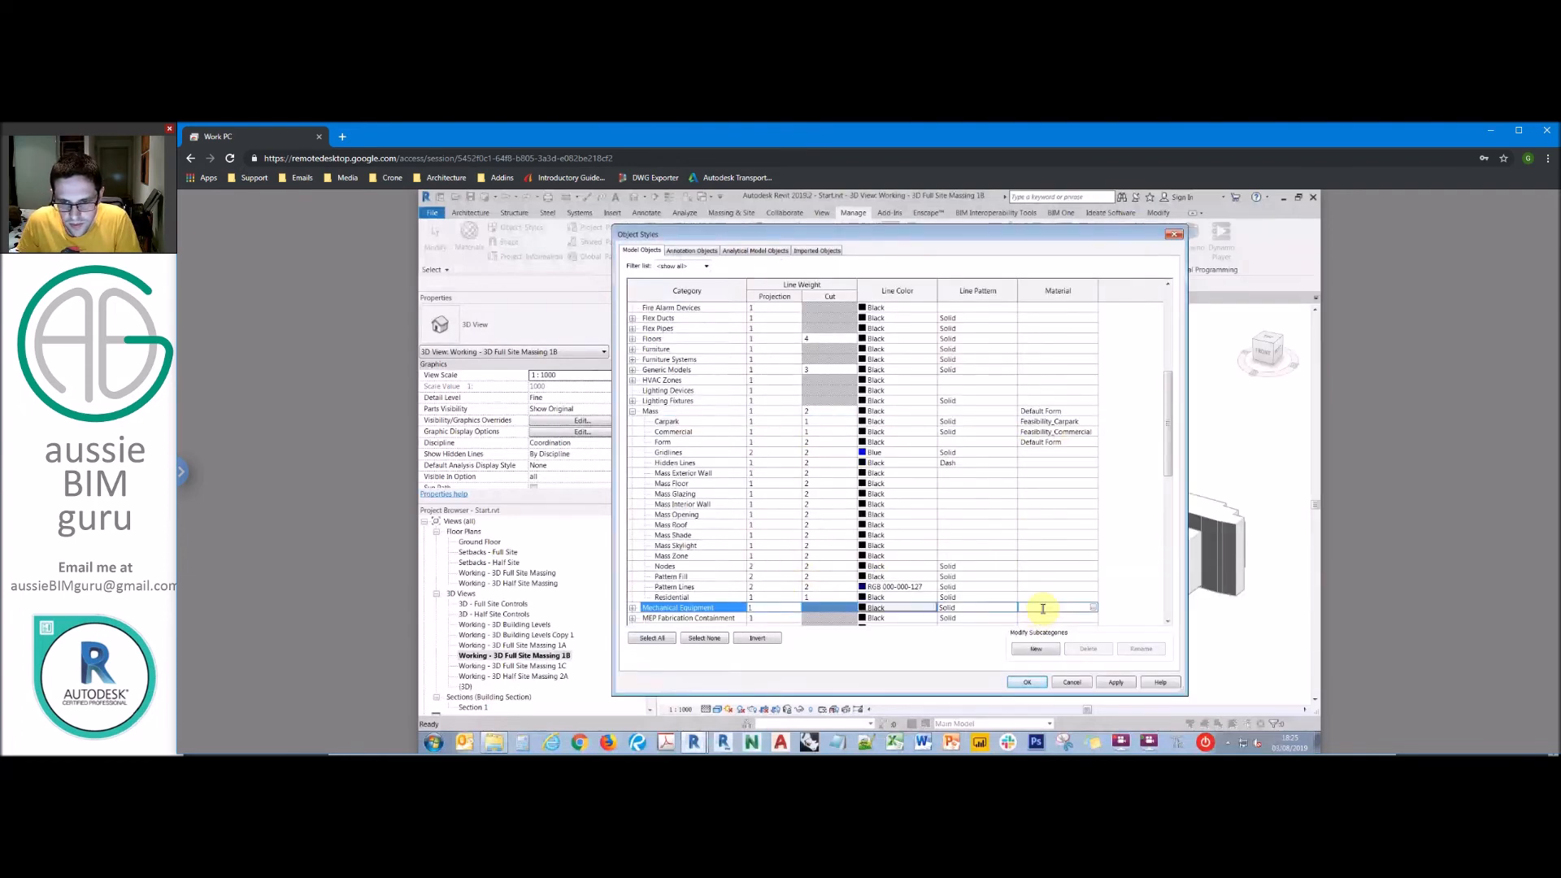
pyautogui.click(1095, 605)
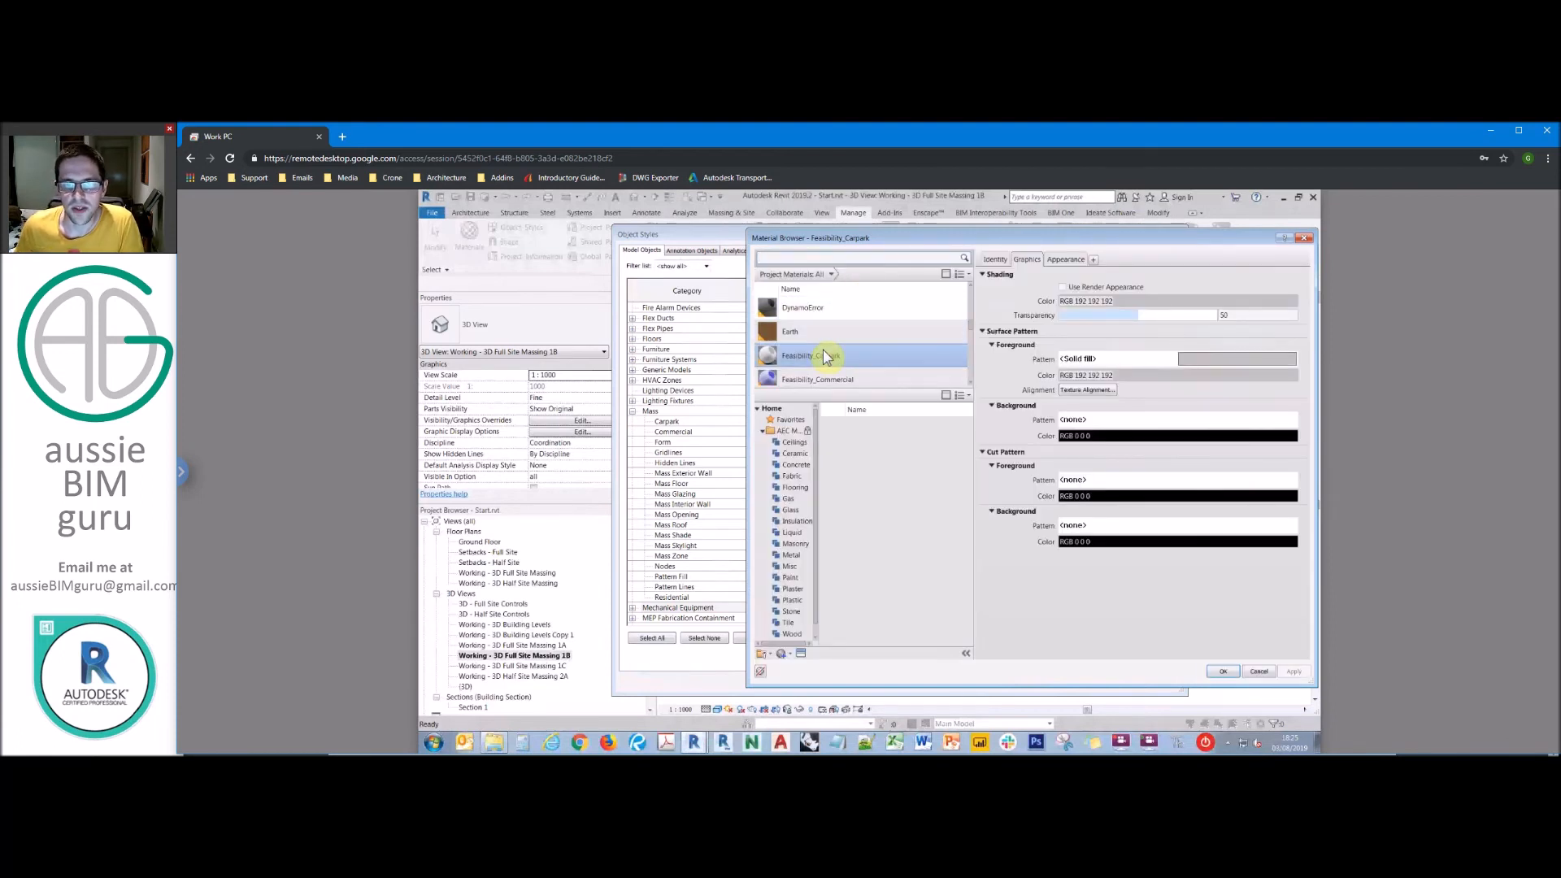
pyautogui.rightClick(824, 355)
pyautogui.click(852, 367)
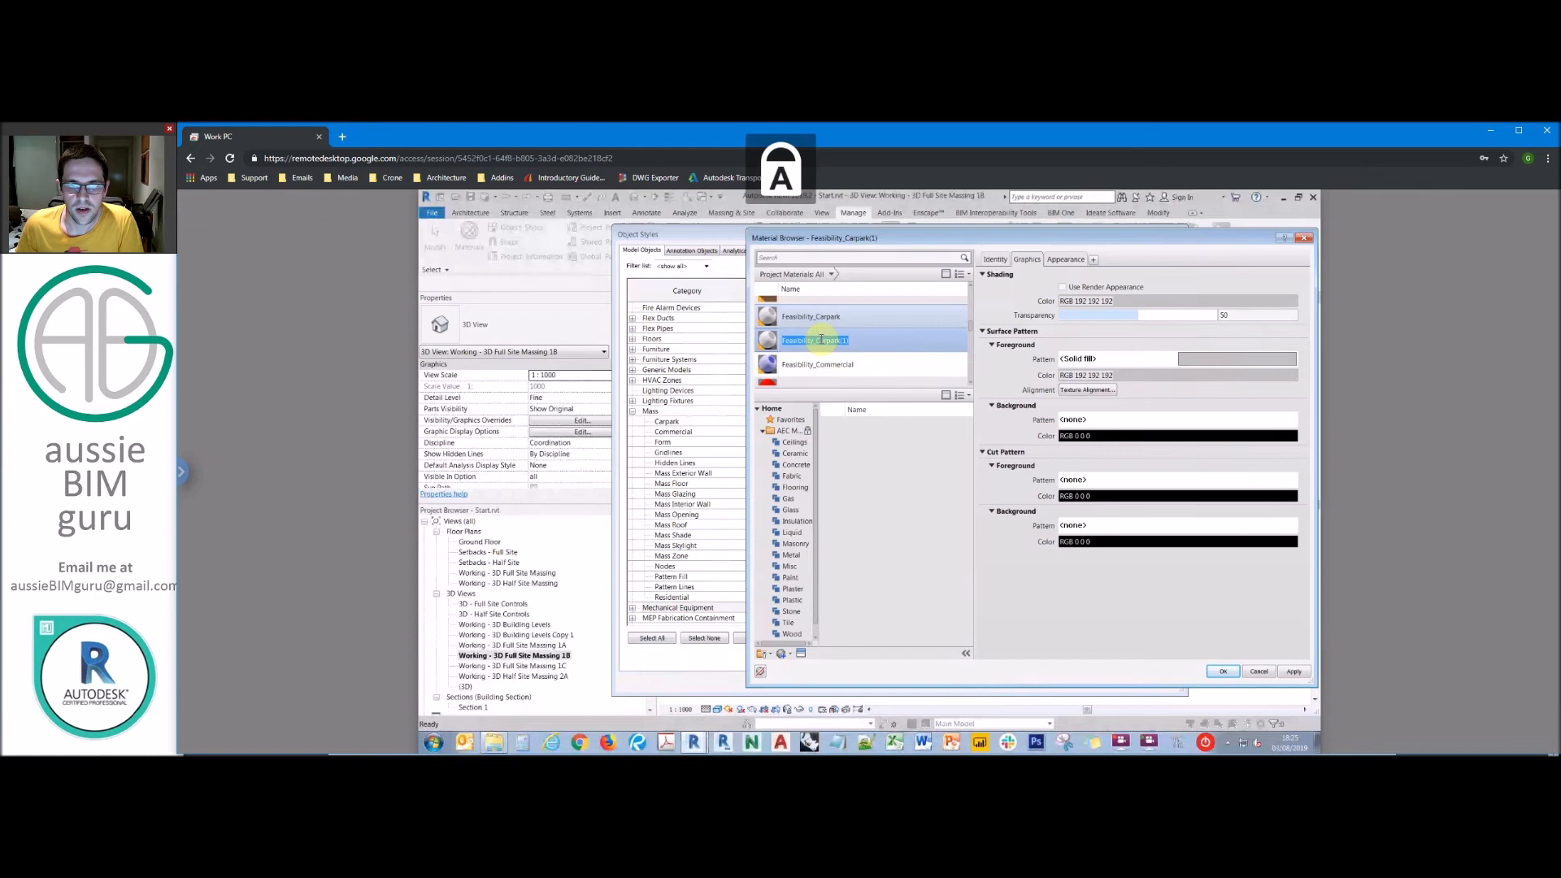
pyautogui.moveTo(816, 340); pyautogui.dragTo(943, 339)
pyautogui.write('Res')
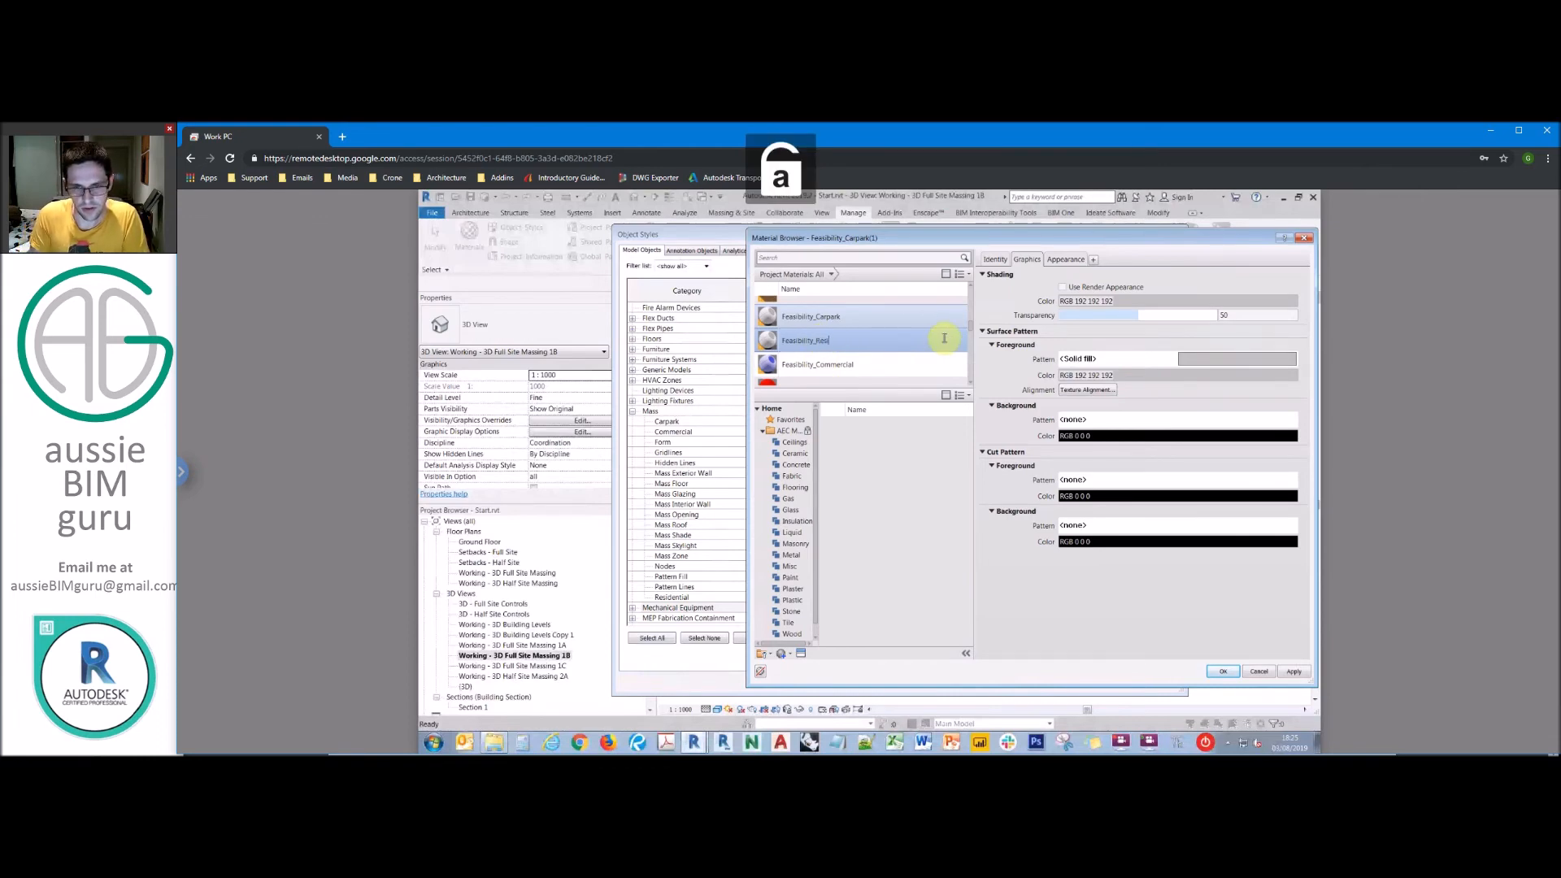
pyautogui.write('idential')
pyautogui.press('Return')
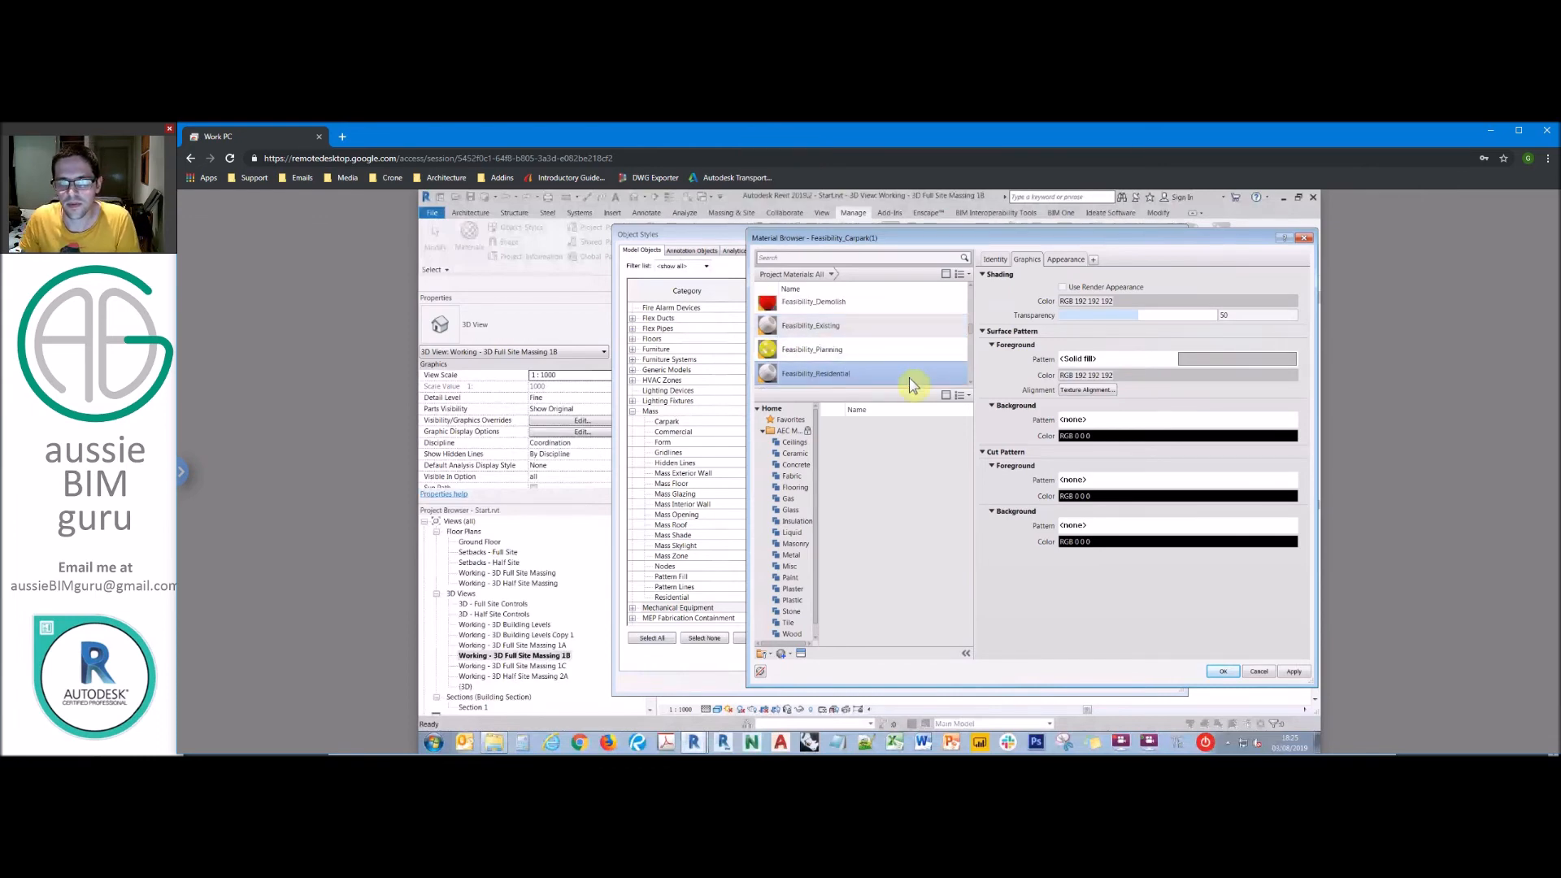
# Step: Duplicate the new material's appearance asset, name it Feasibility_Residential and set its colour to RGB 0 255 0
pyautogui.click(1072, 261)
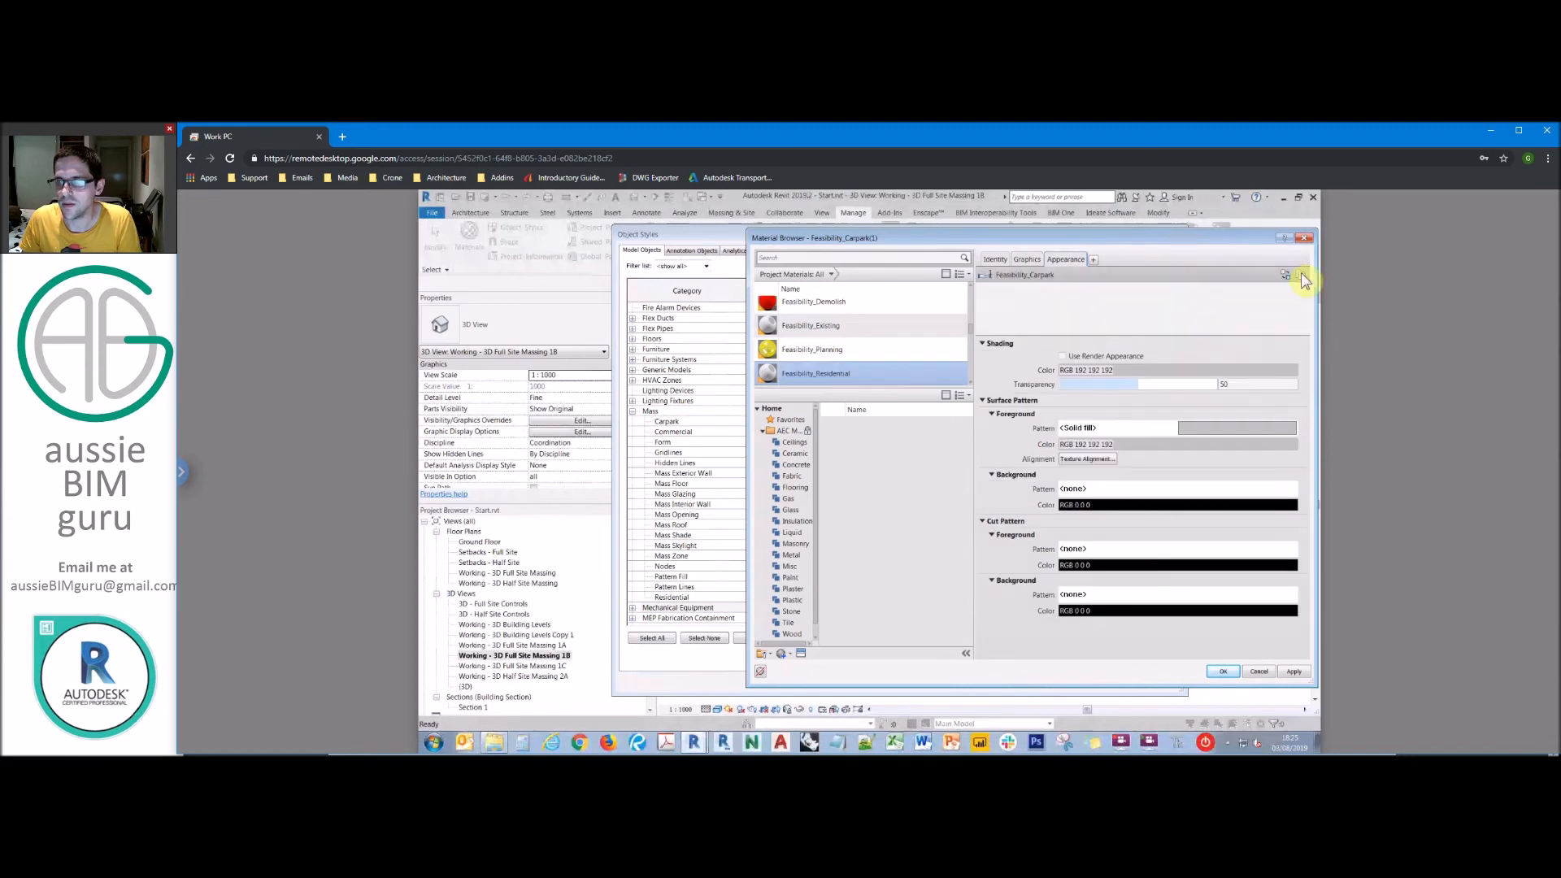
pyautogui.click(1113, 358)
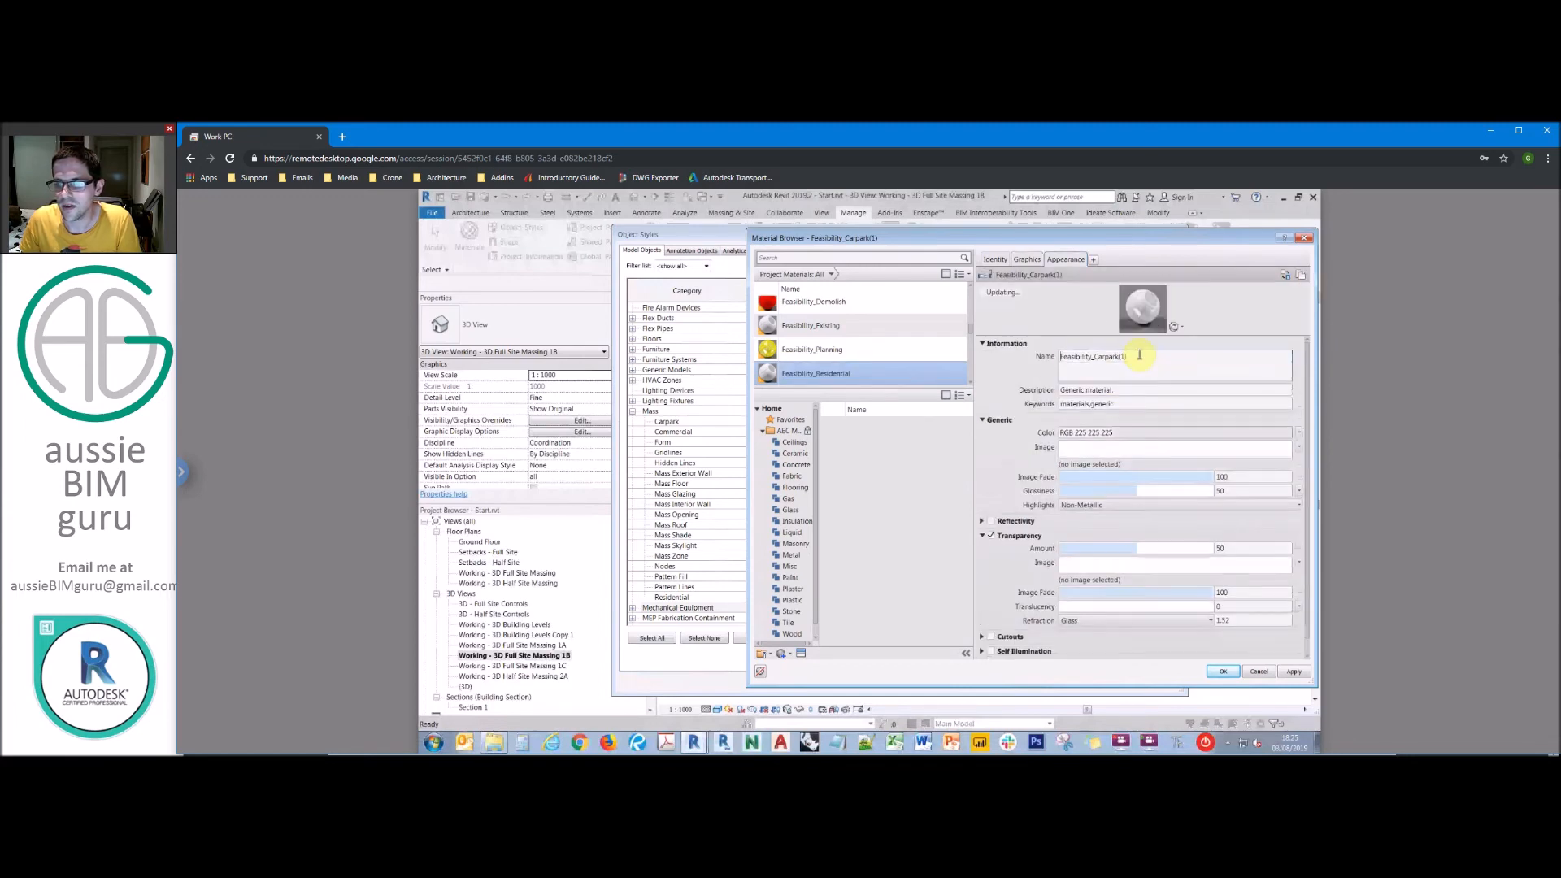
pyautogui.hotkey('ctrl', 'a')
pyautogui.write('Feasibility_Residential')
pyautogui.click(1113, 433)
pyautogui.click(1073, 413)
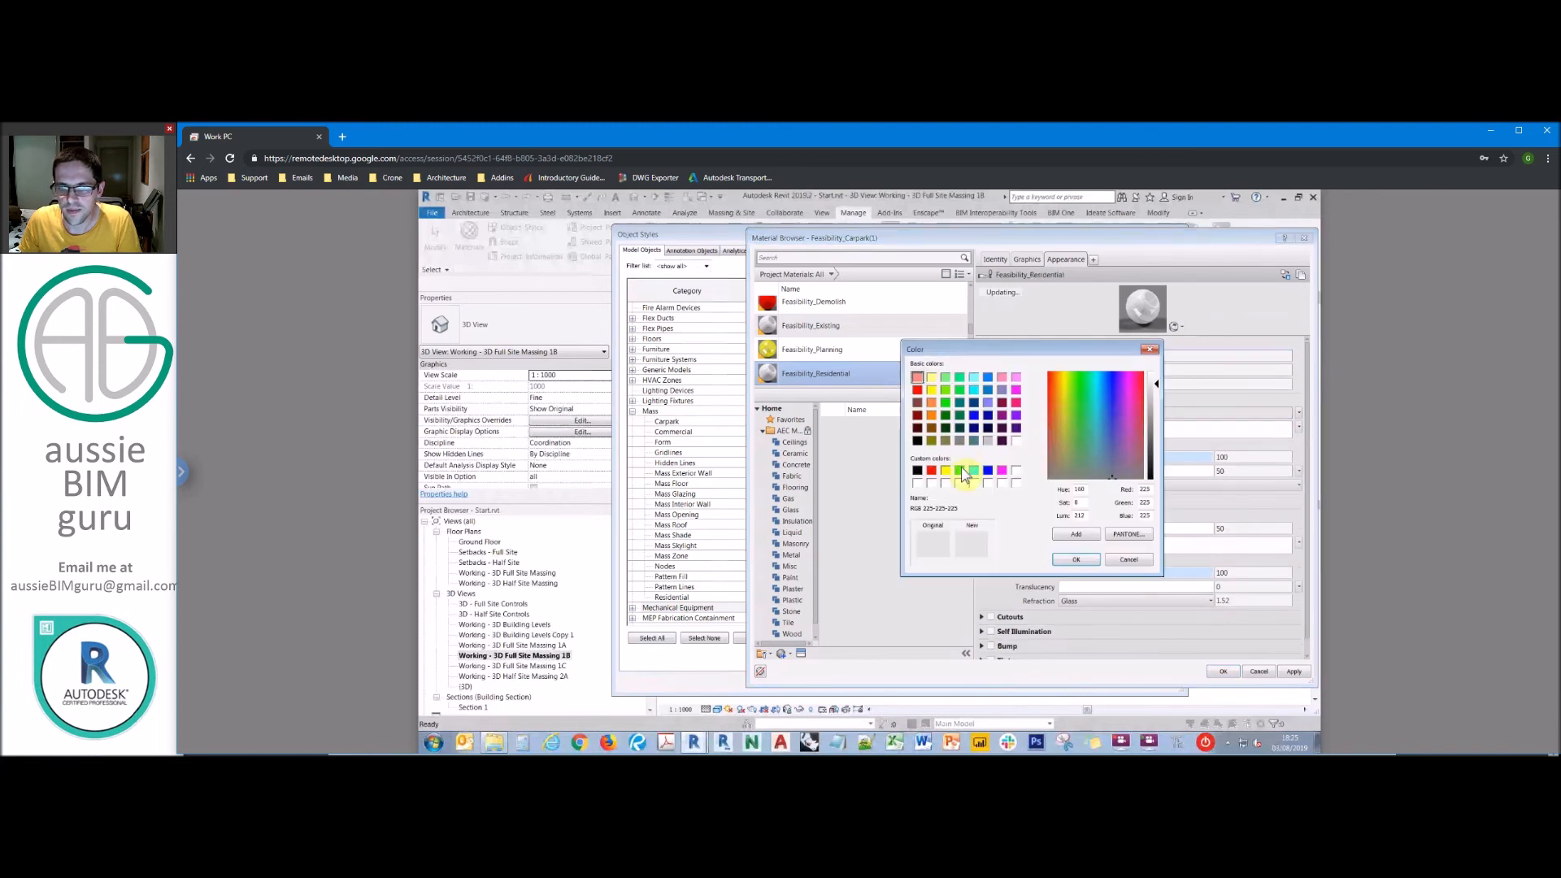
pyautogui.click(1089, 561)
# Step: Set Feasibility_Residential's shading and foreground surface pattern colours to RGB 0 255 0, and accept the material and object styles
pyautogui.click(1027, 259)
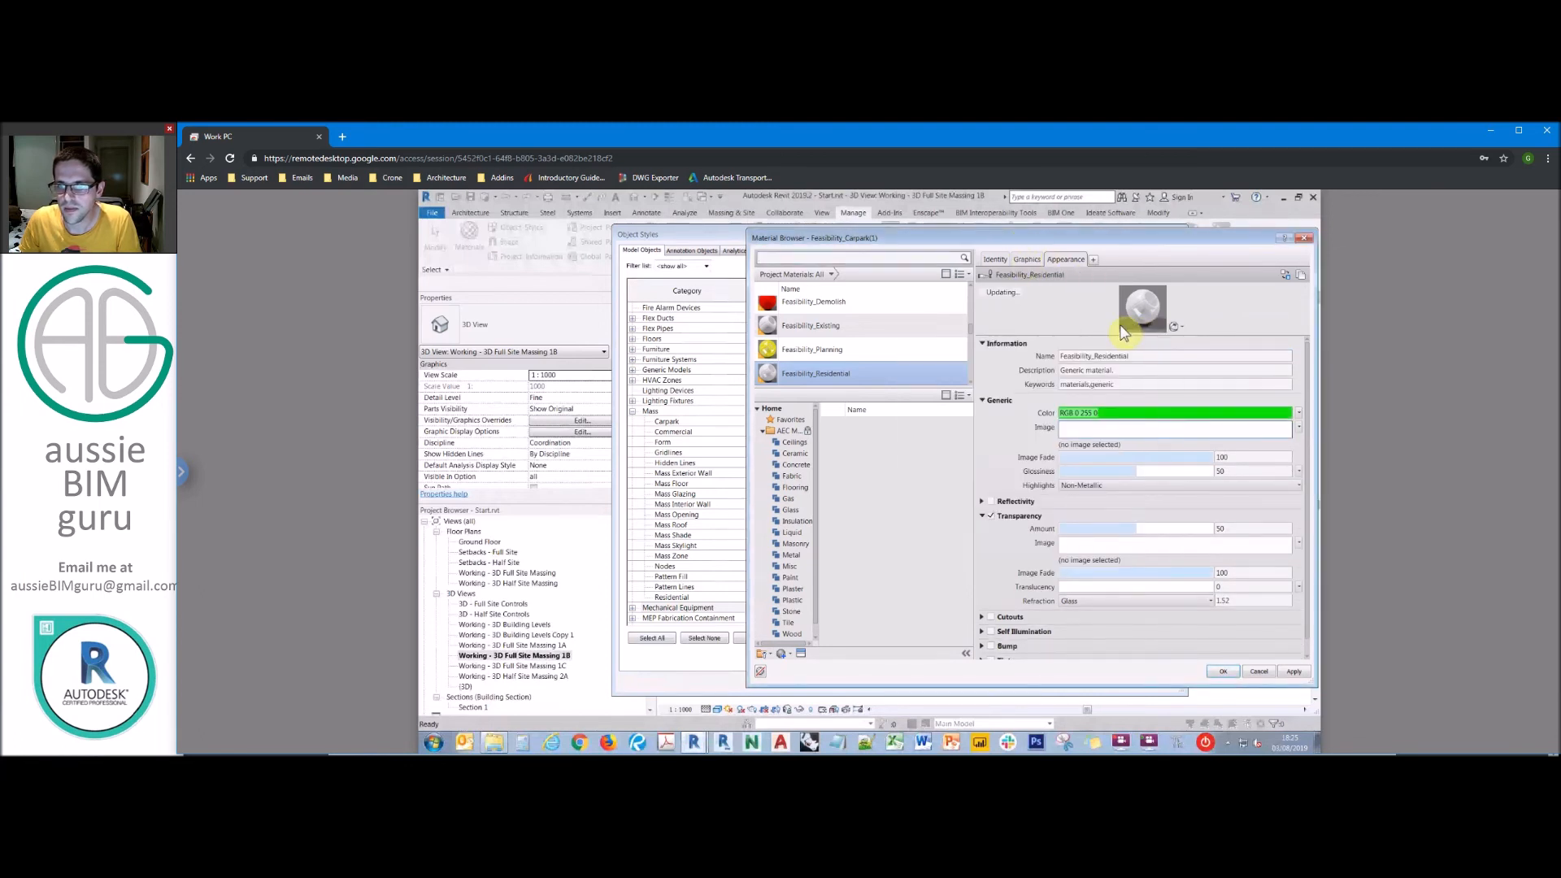
pyautogui.click(1065, 376)
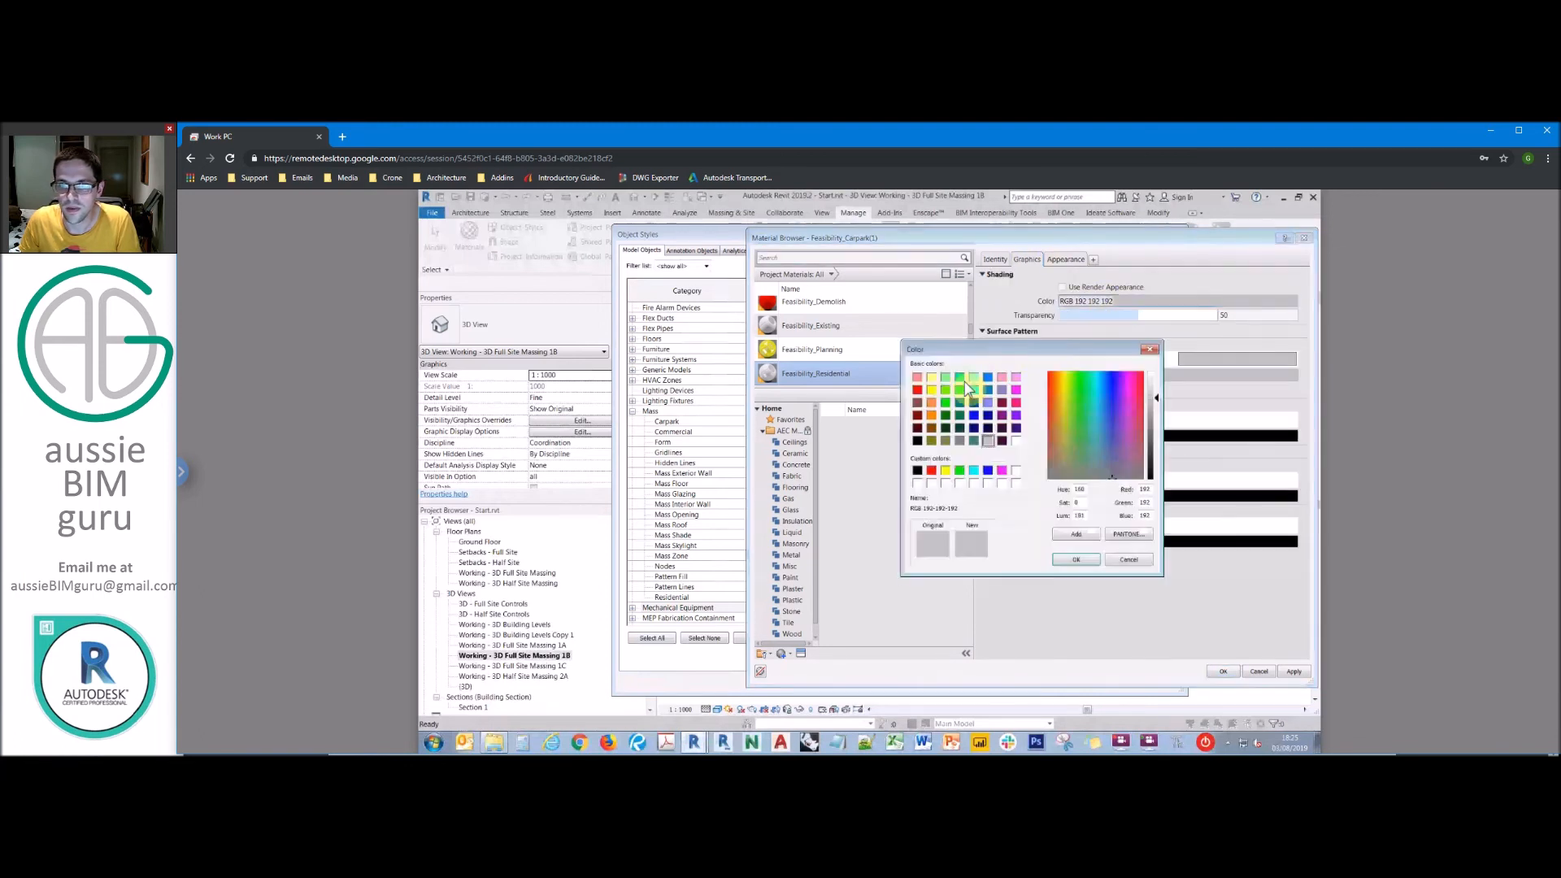
pyautogui.click(960, 470)
pyautogui.click(1076, 559)
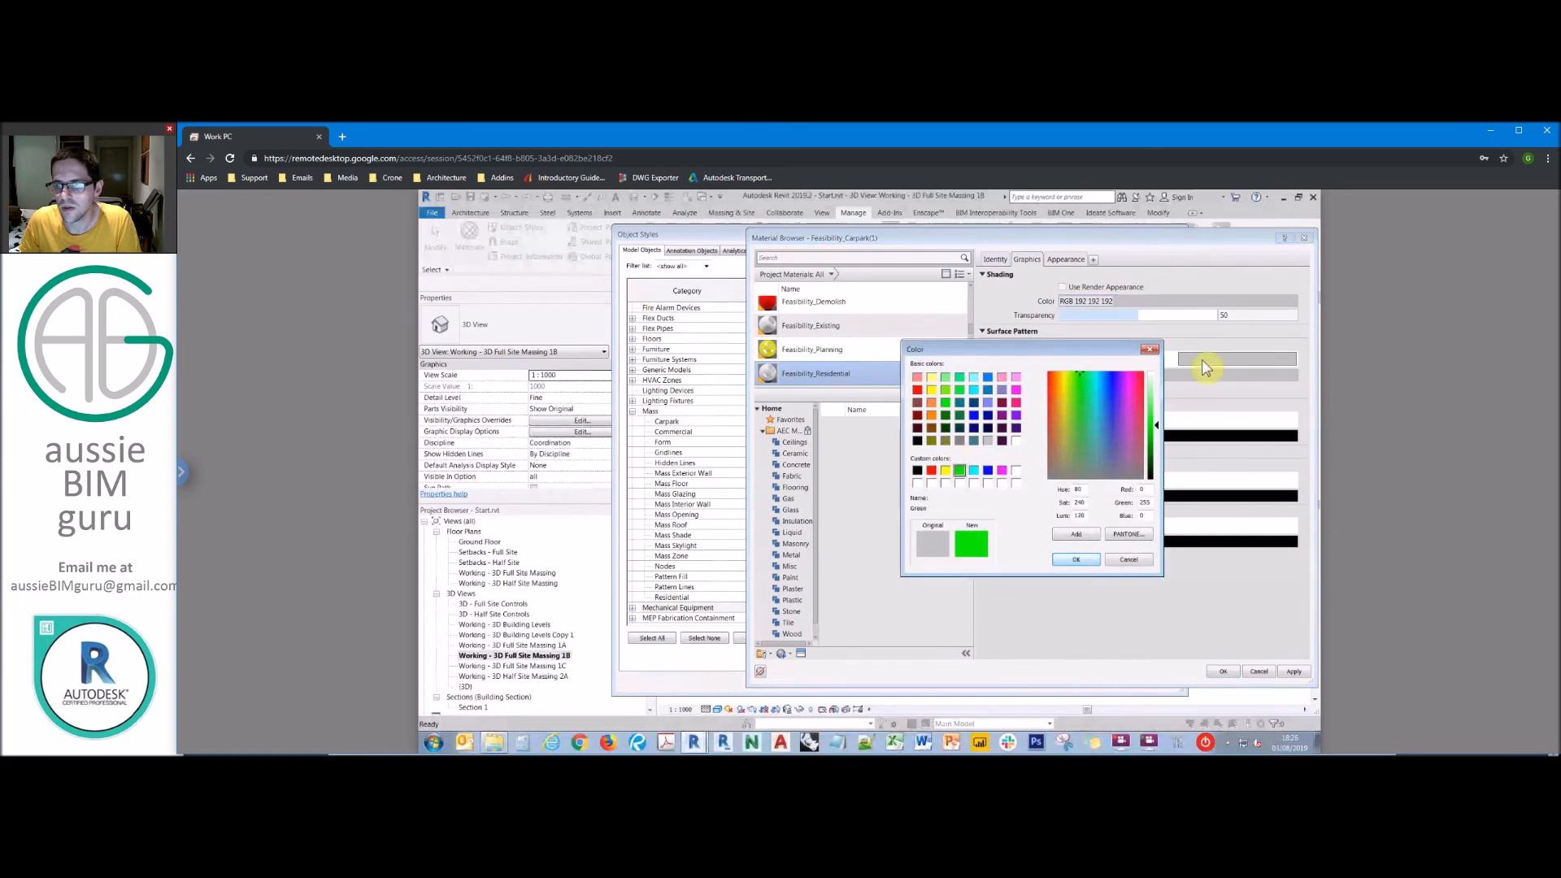
pyautogui.click(1203, 377)
pyautogui.click(960, 471)
pyautogui.click(1075, 559)
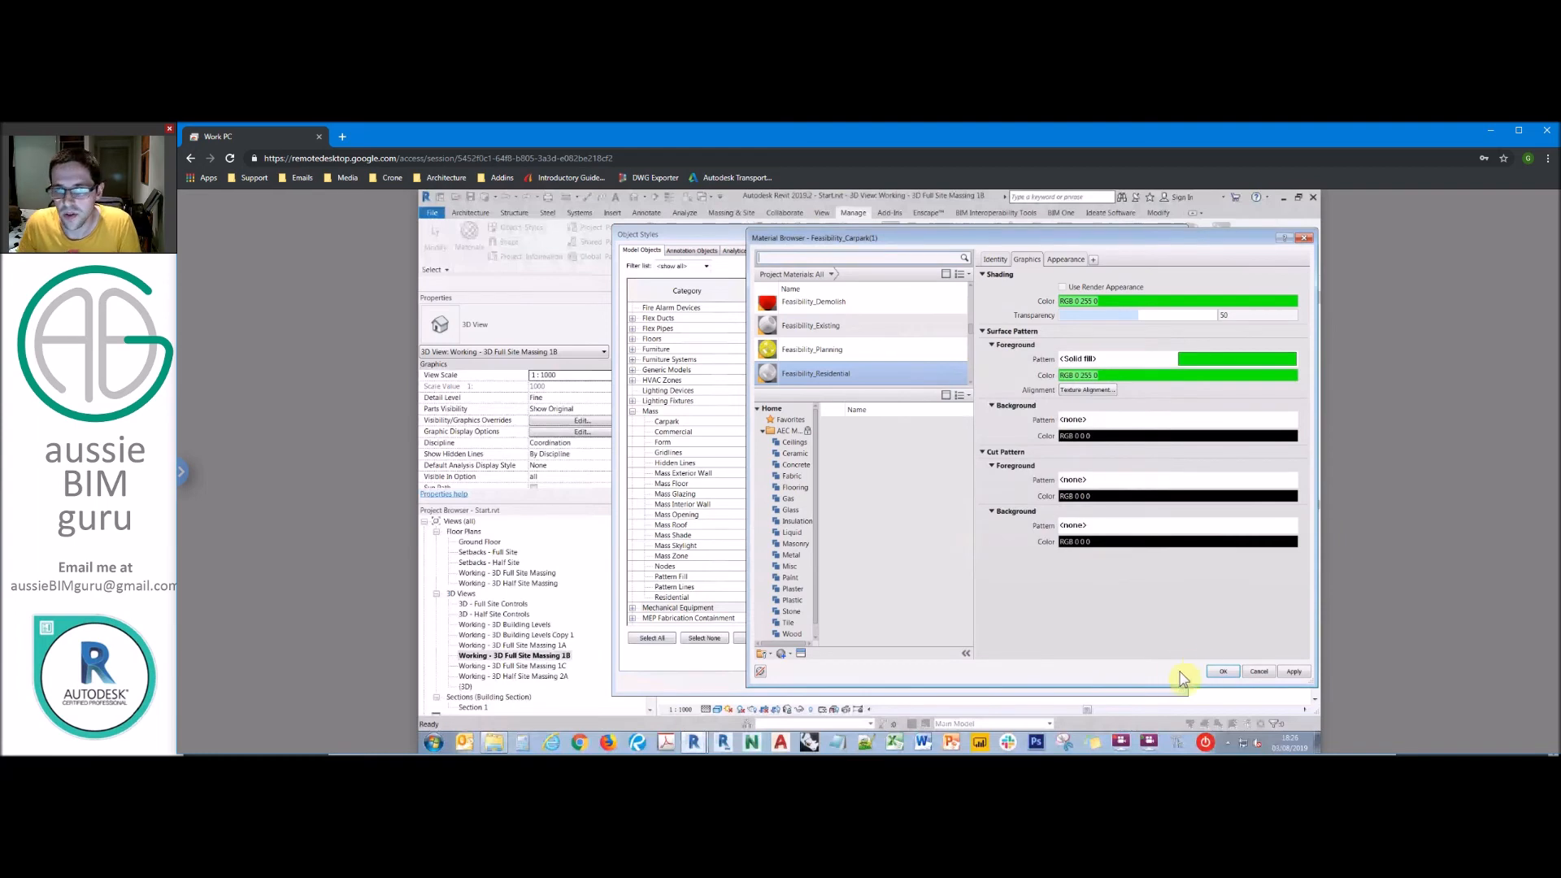
pyautogui.click(1222, 672)
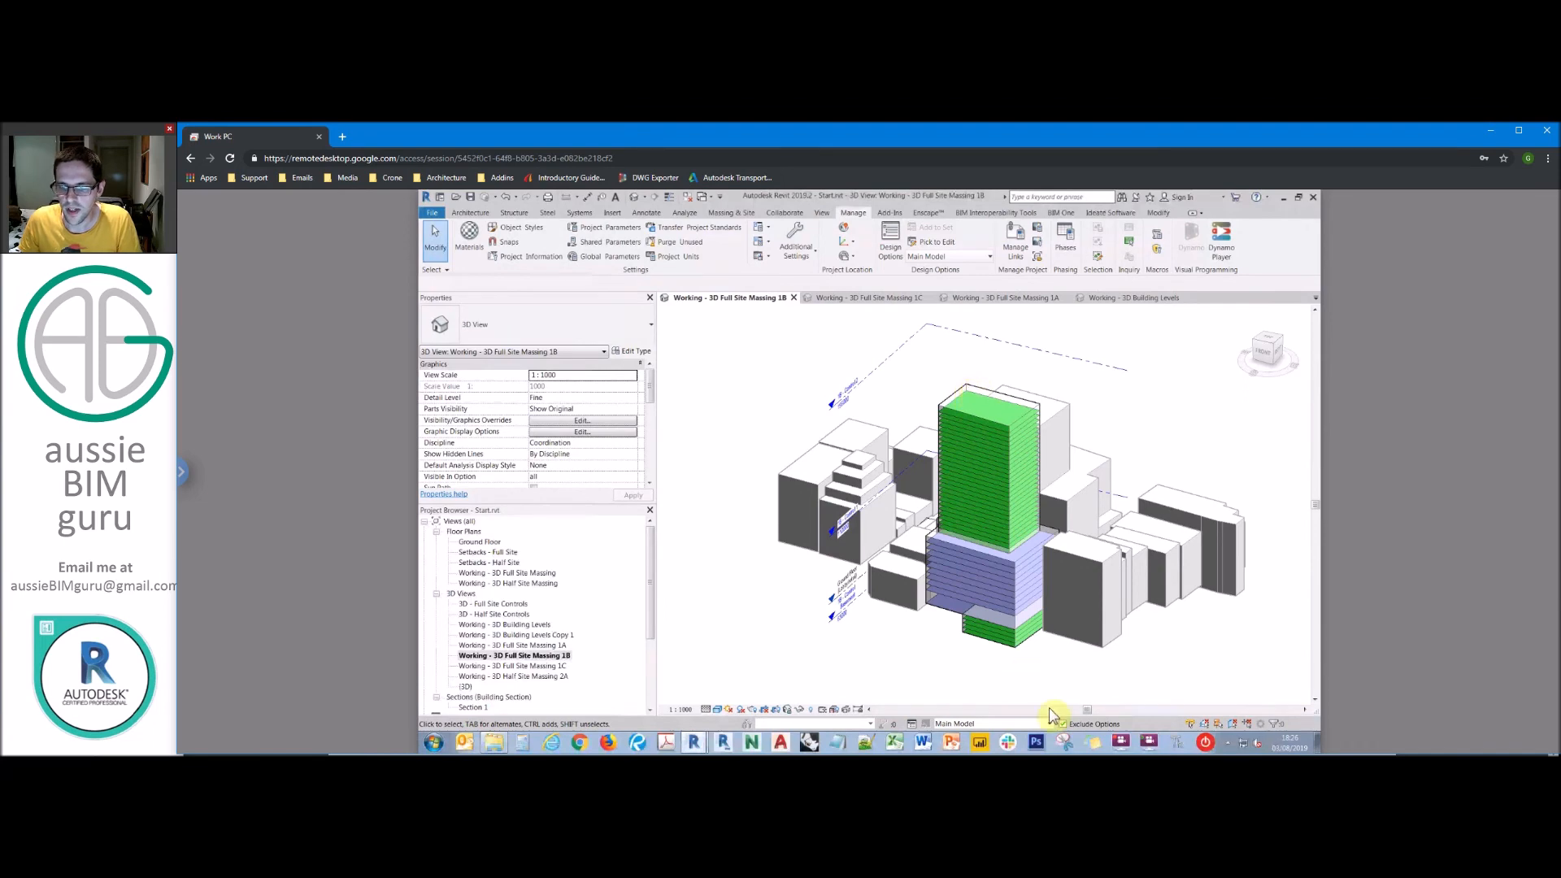
# Step: Edit the option 1B building mass in place and assign the tower form to the Residential subcategory
pyautogui.click(974, 394)
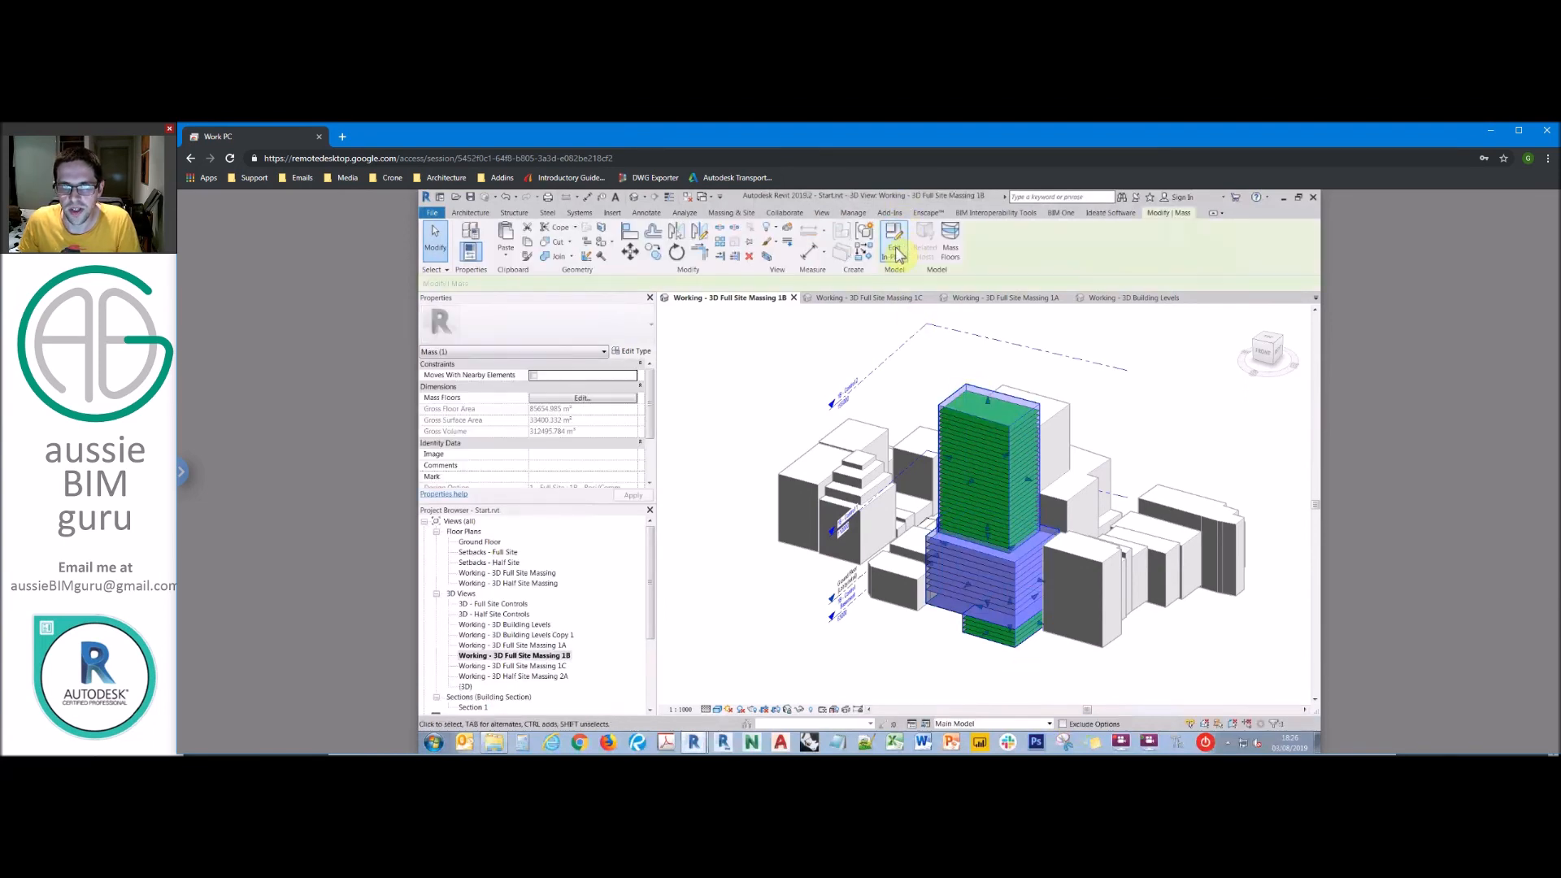
pyautogui.doubleClick(990, 394)
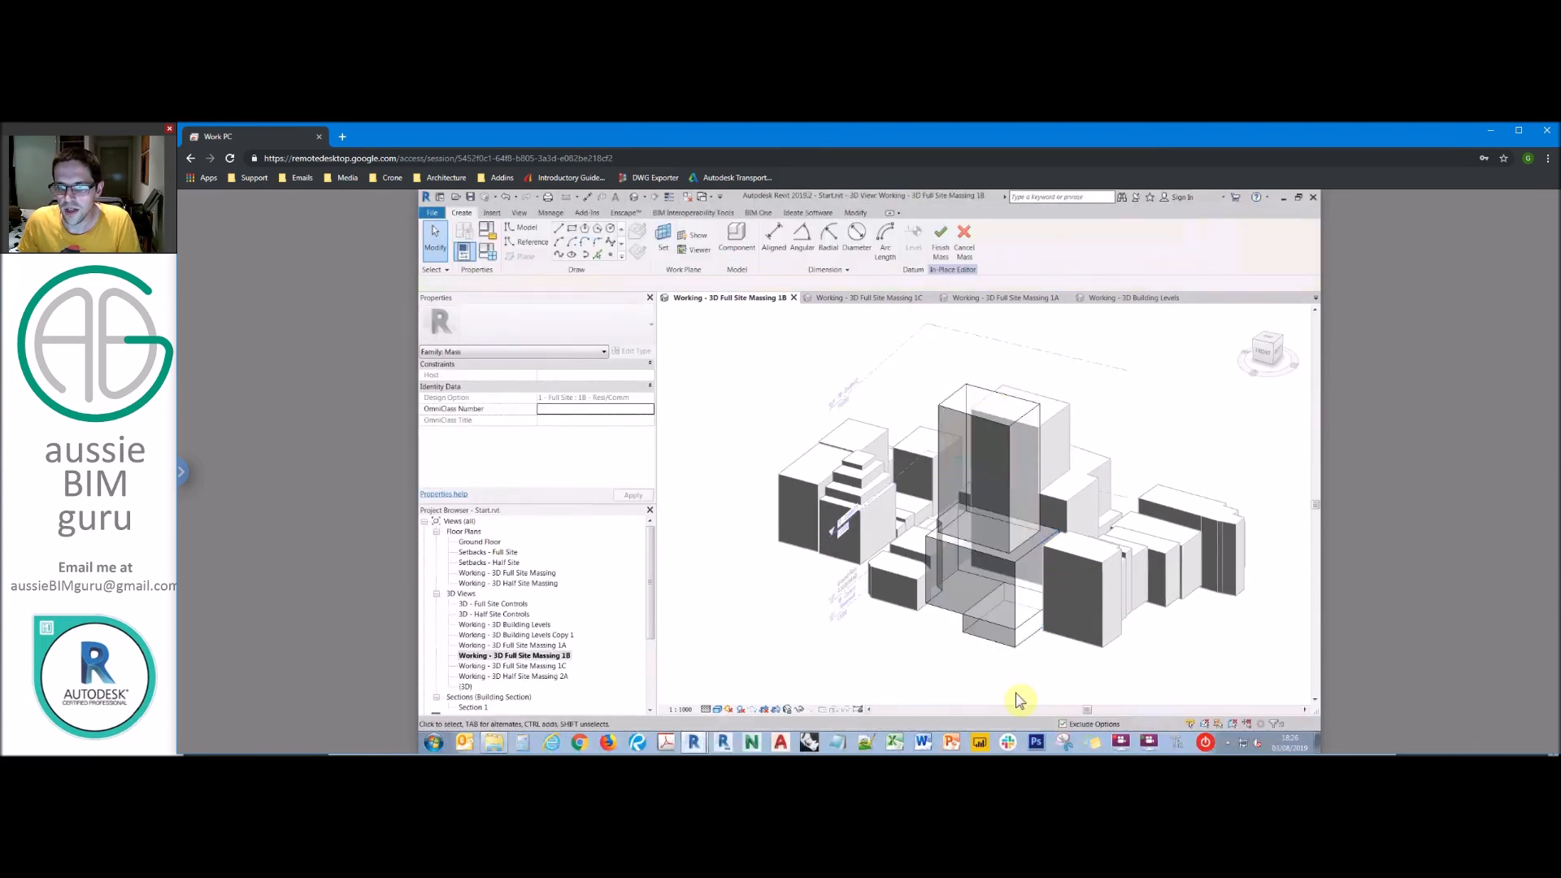
pyautogui.click(1040, 426)
pyautogui.click(953, 385)
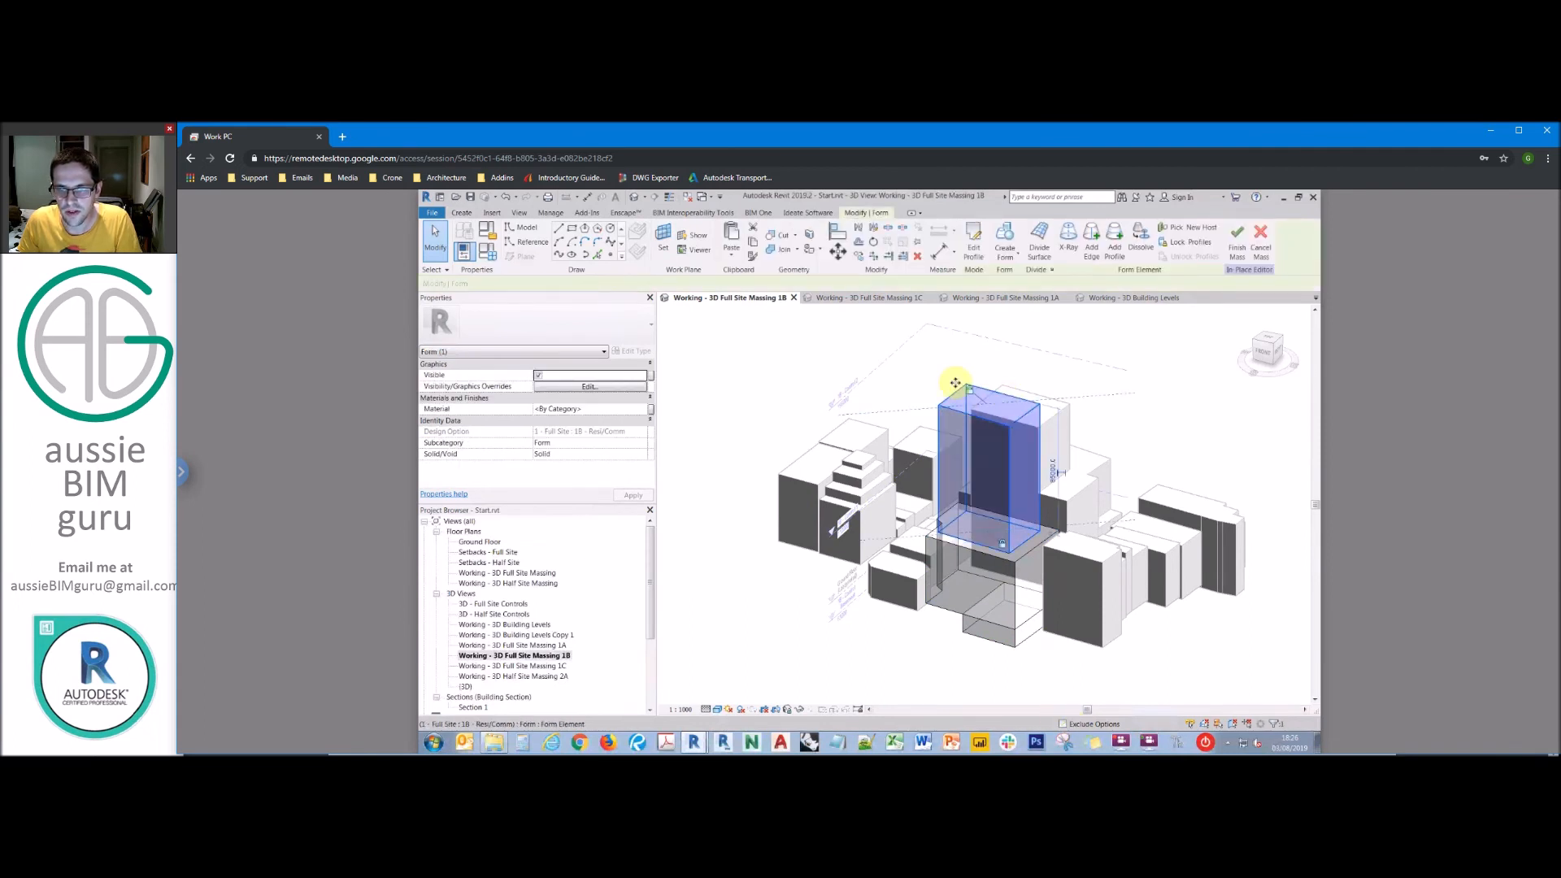
pyautogui.click(634, 443)
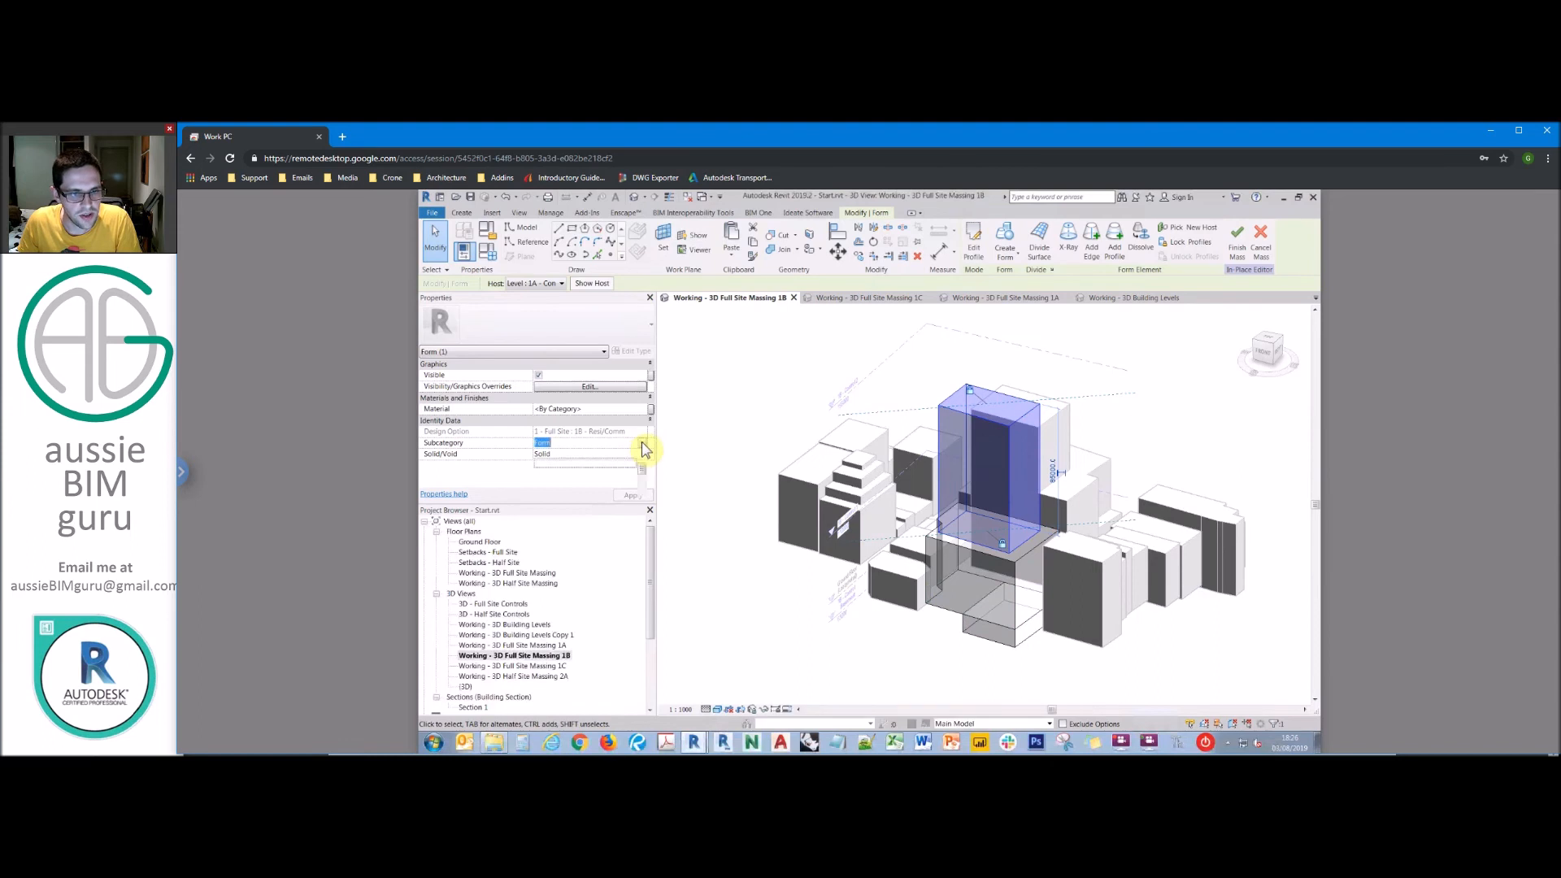
pyautogui.click(642, 443)
pyautogui.scroll(-3, 566, 500)
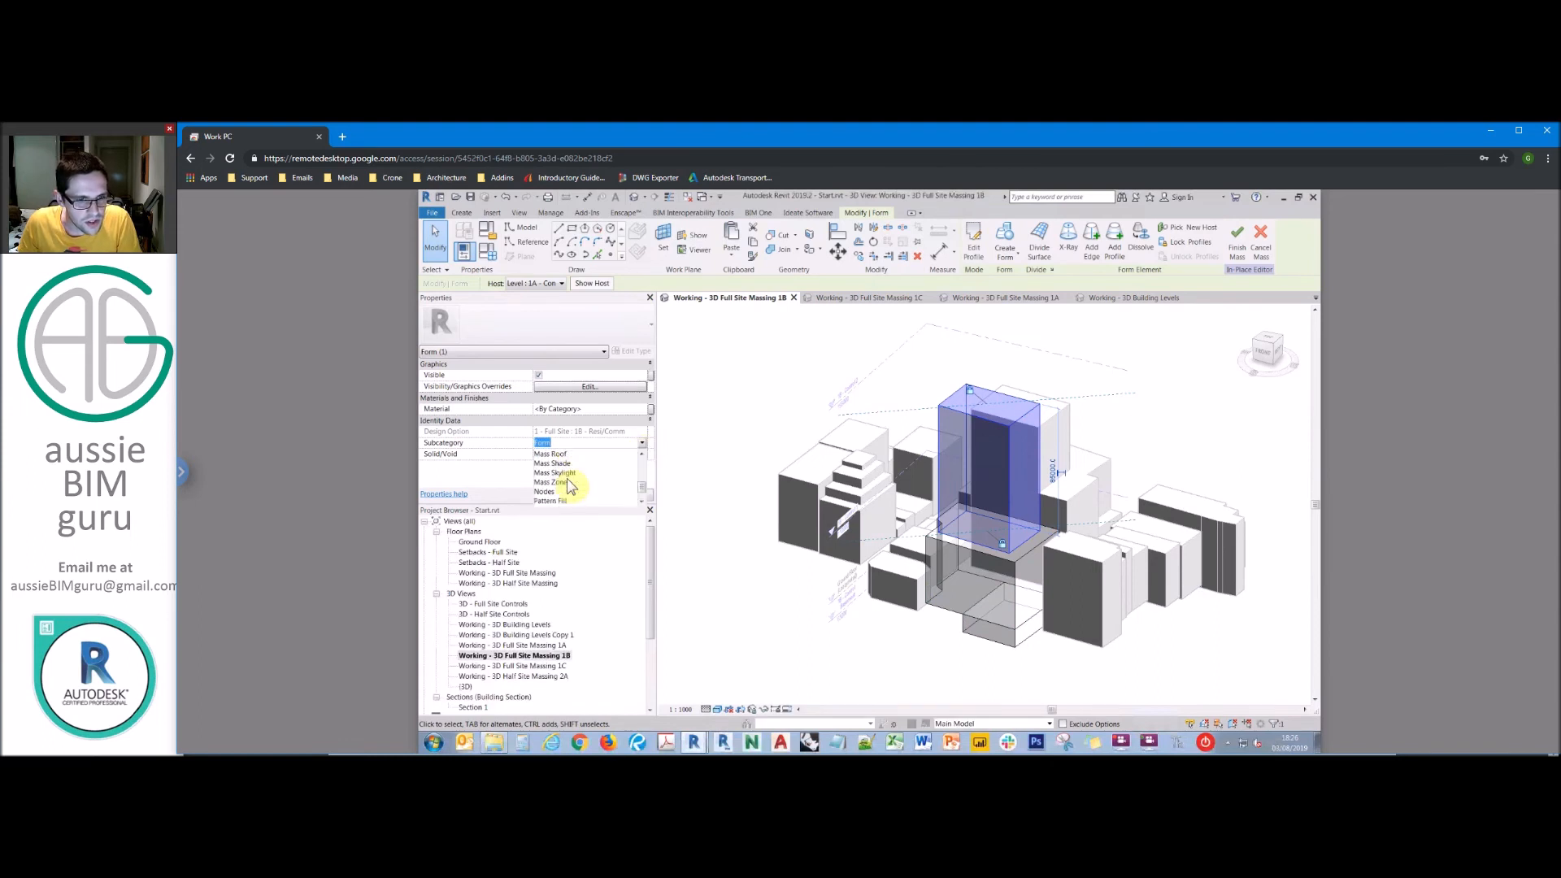
pyautogui.click(561, 501)
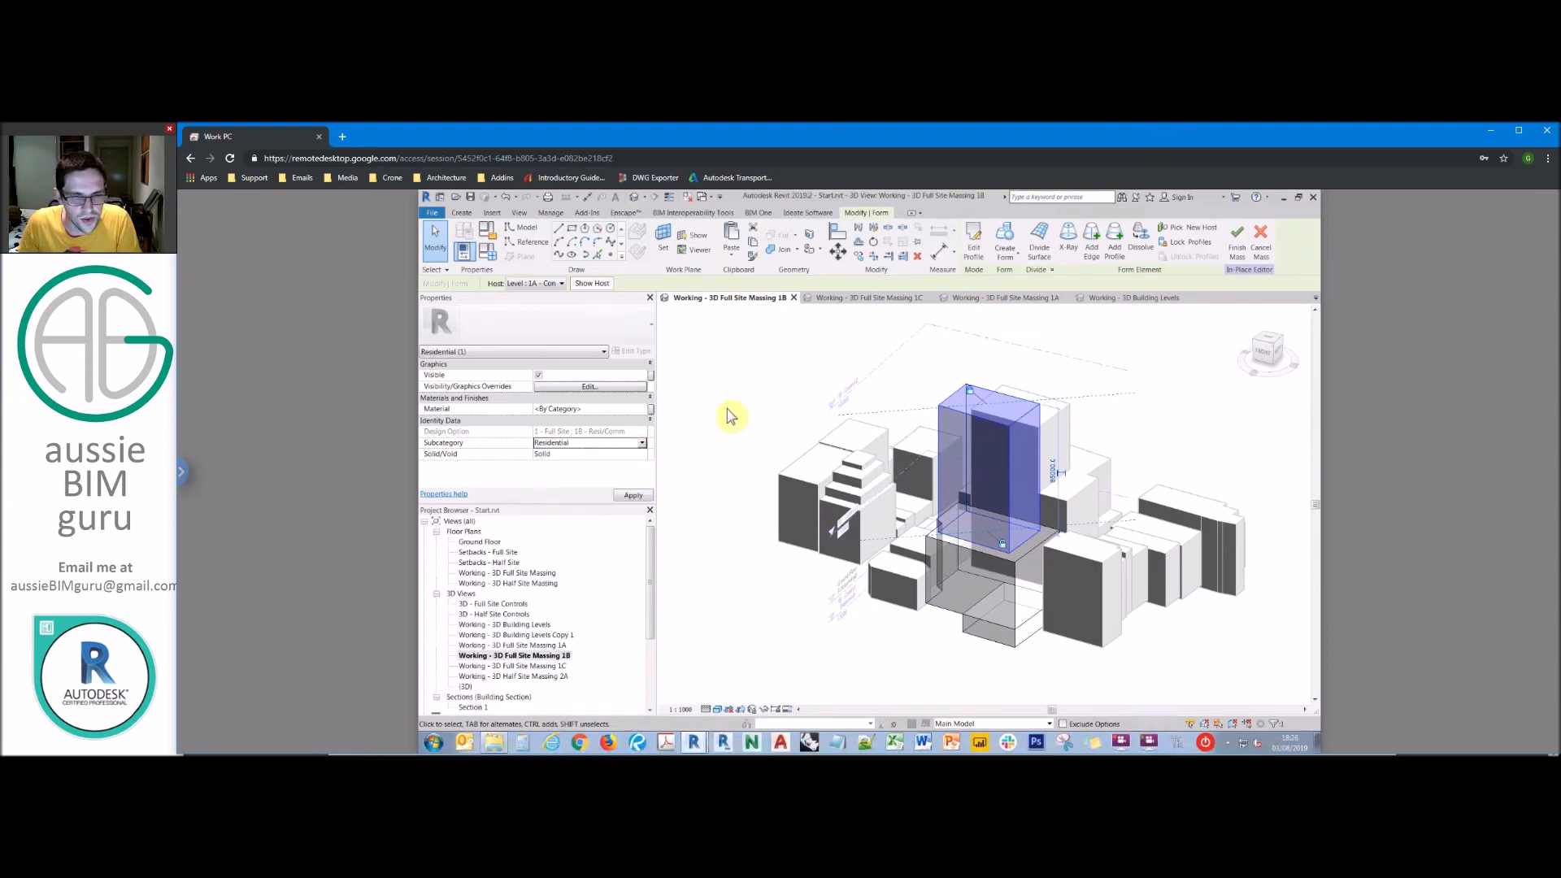
pyautogui.click(764, 358)
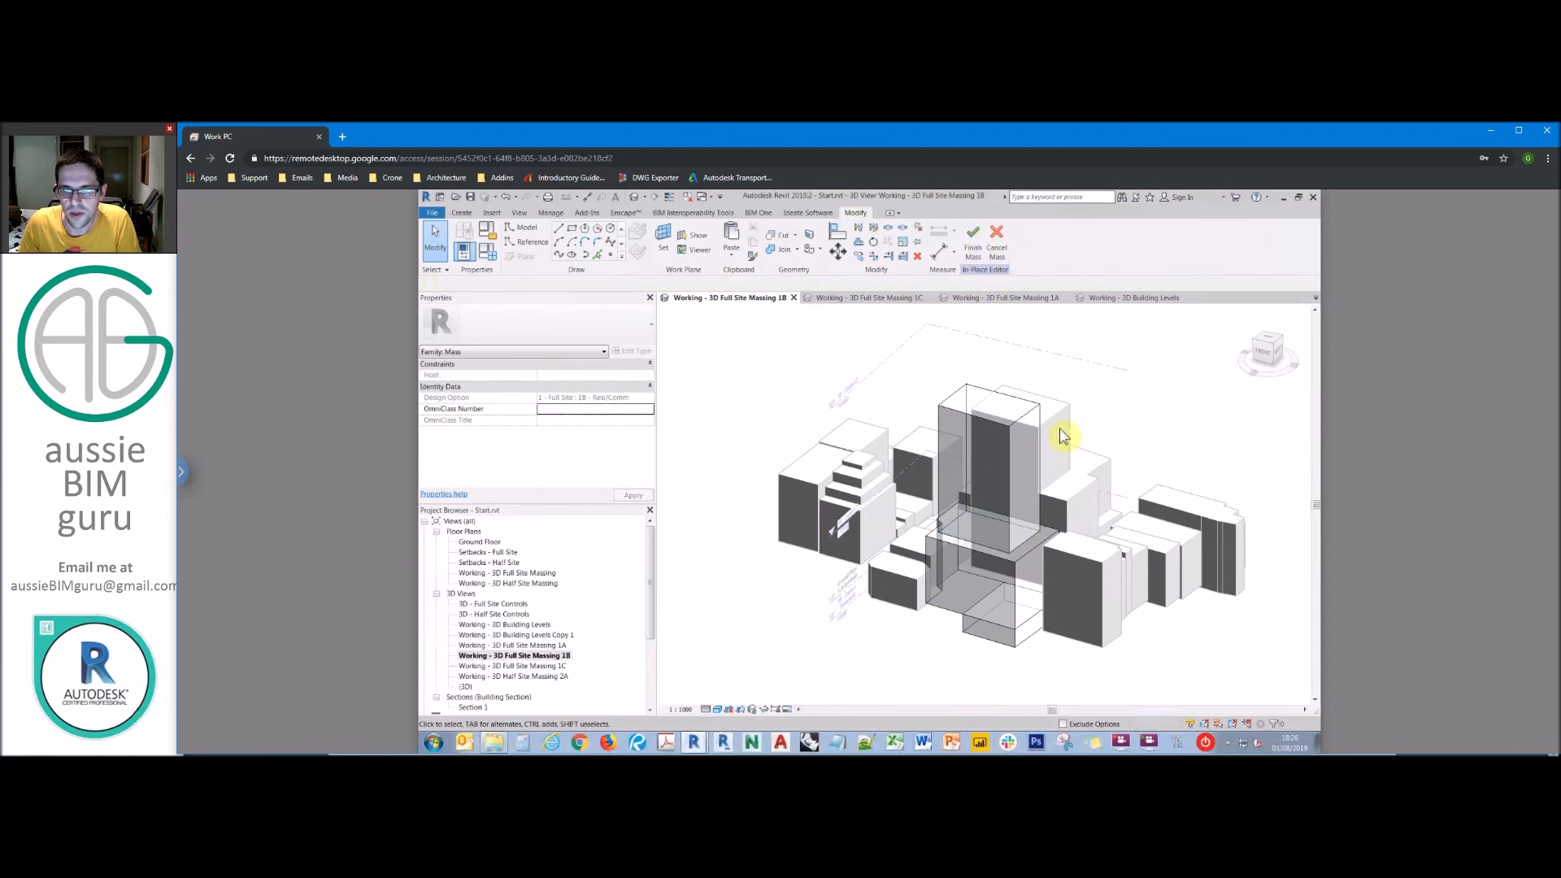
# Step: Set the 3D view's visual style to Hidden Line and finish the in-place mass edit
pyautogui.click(717, 708)
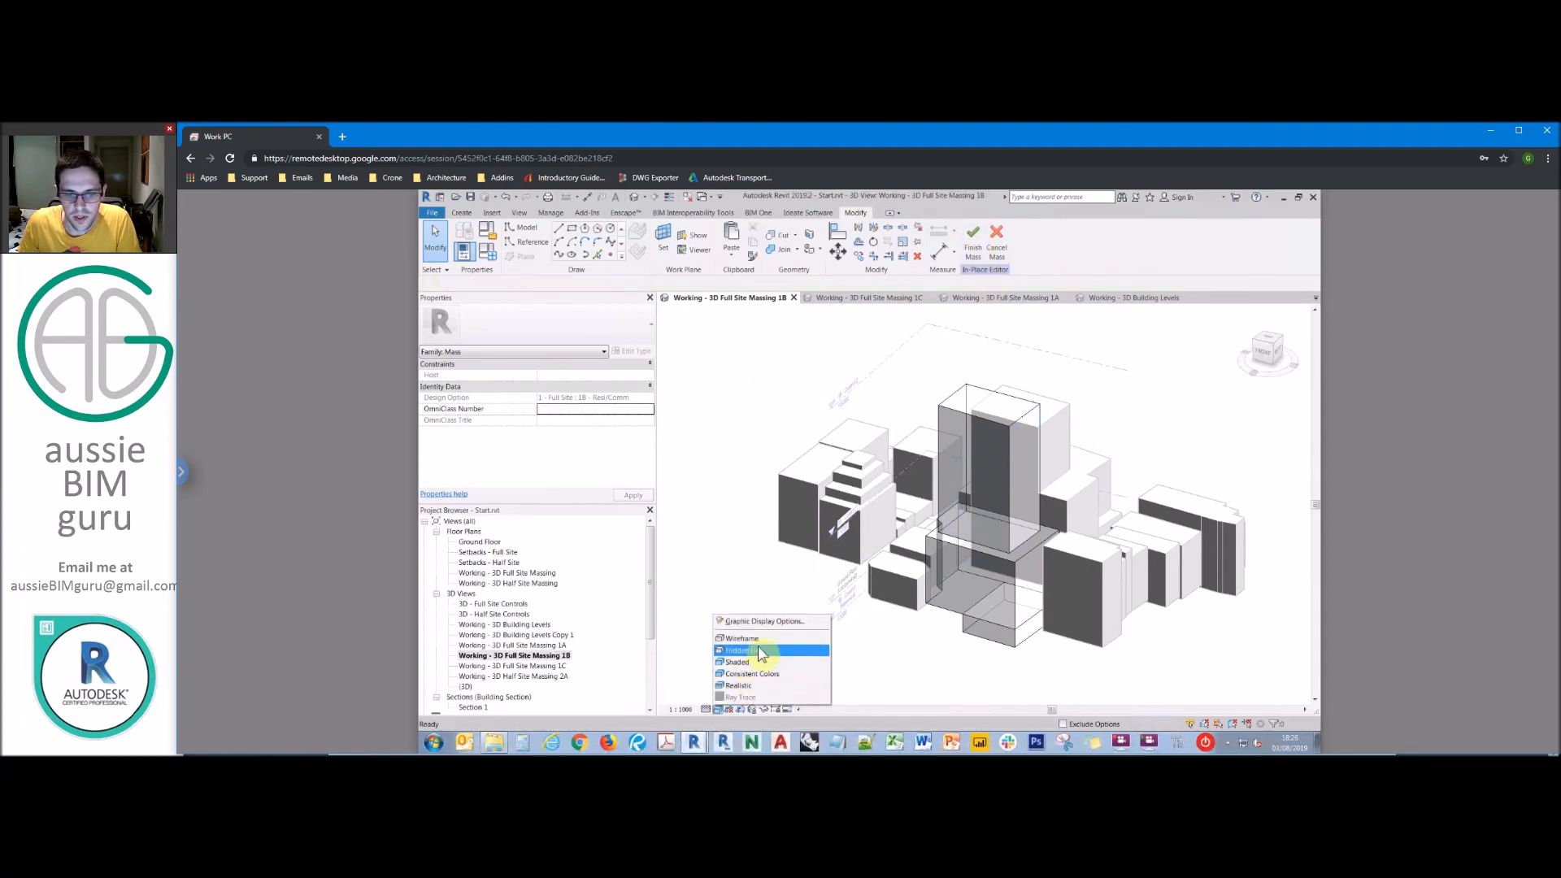
pyautogui.click(752, 650)
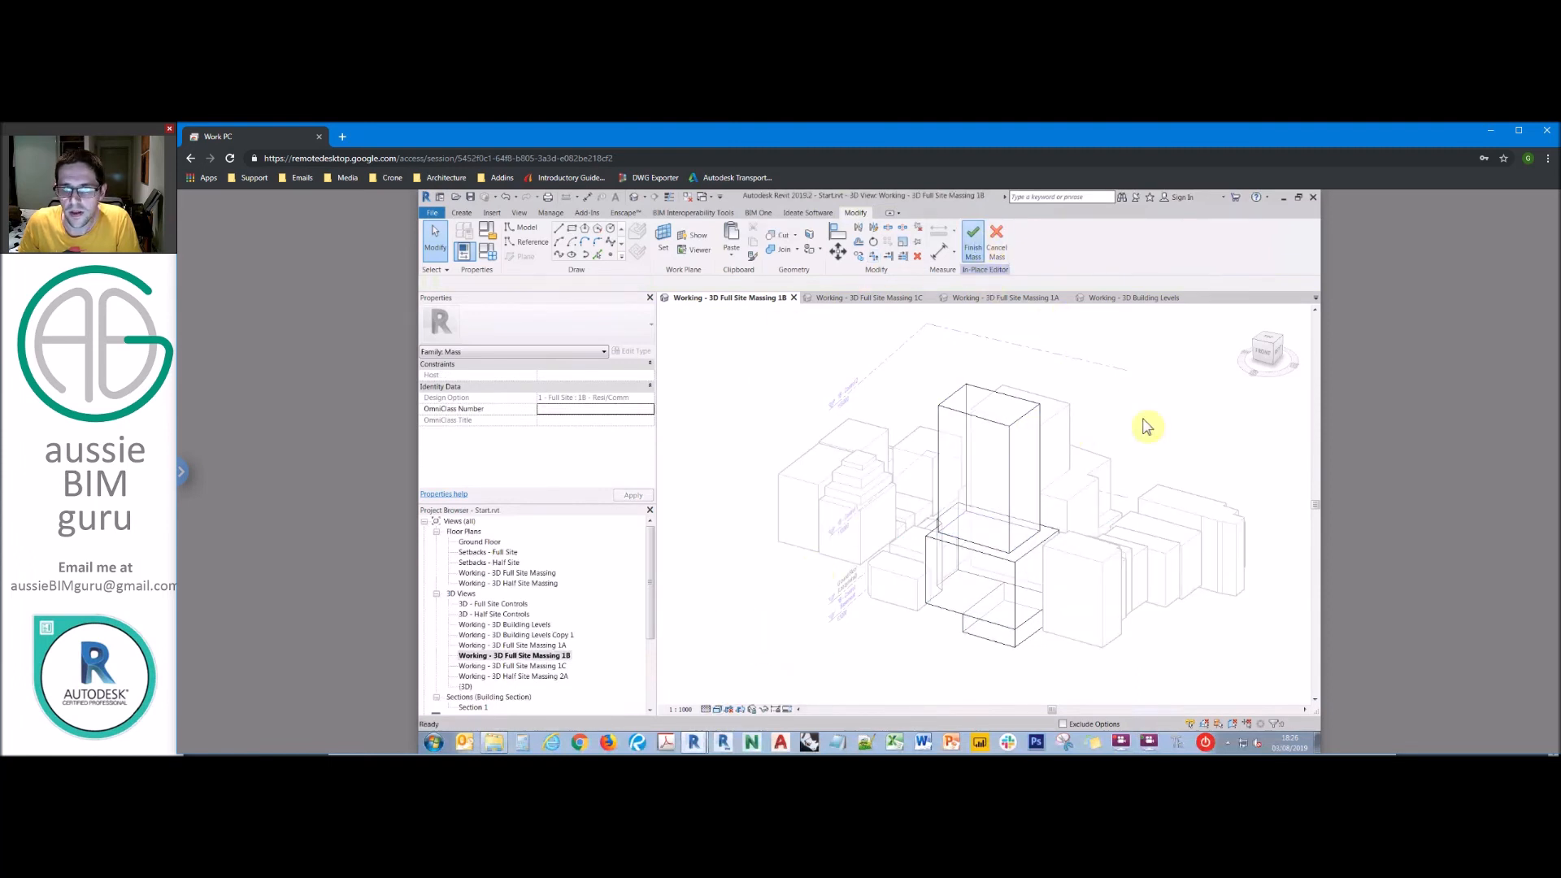
pyautogui.keyDown('shift'); pyautogui.moveTo(1150, 445); pyautogui.dragTo(990, 378, button='middle'); pyautogui.keyUp('shift')
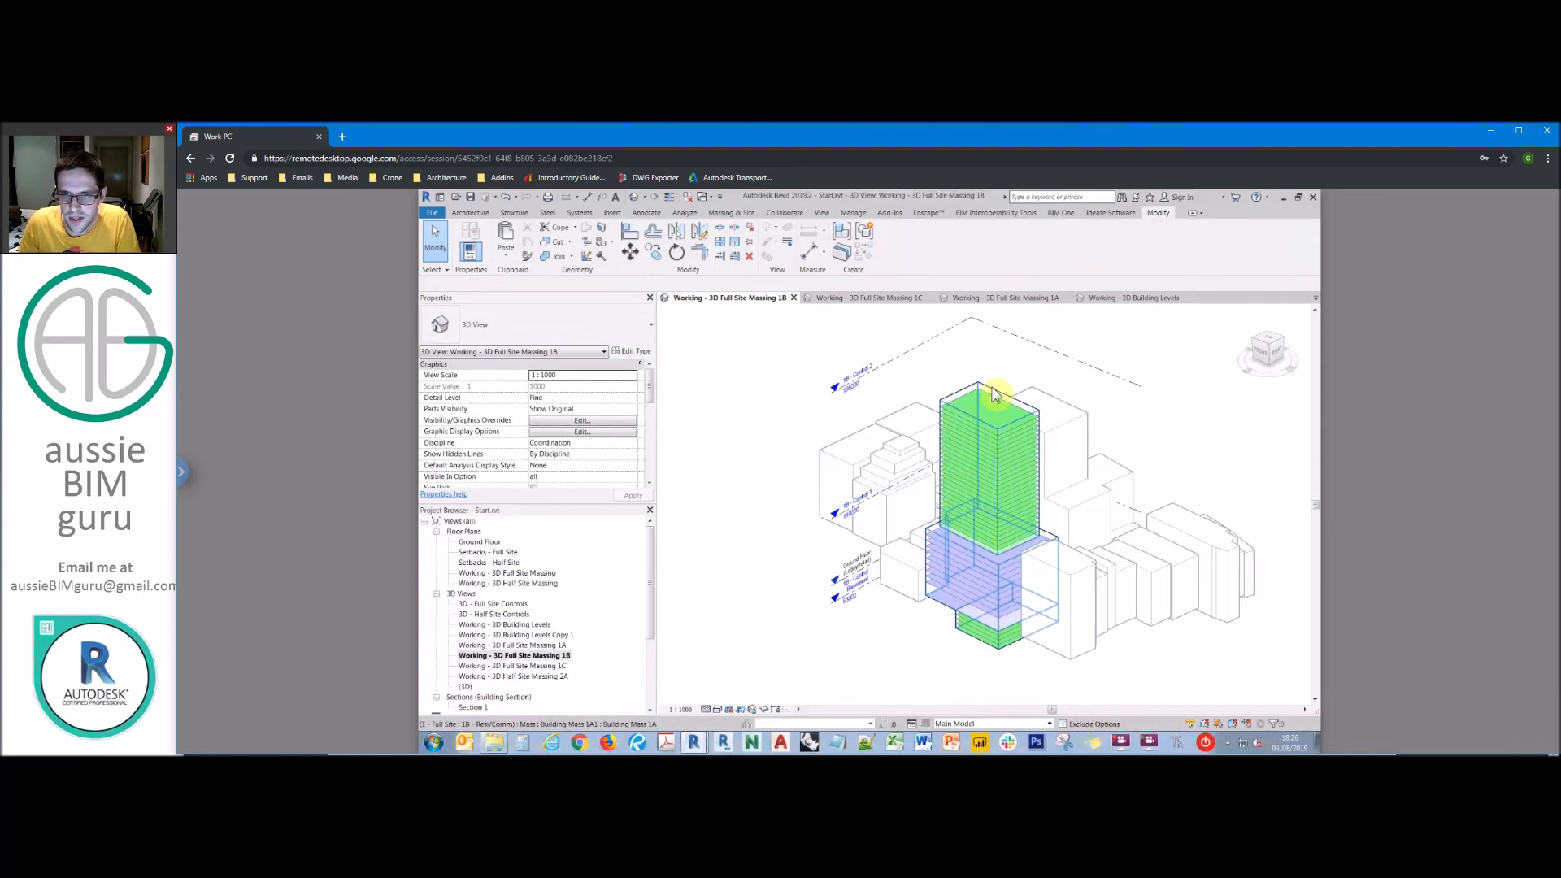
# Step: Check the building mass's element graphic overrides and the view's Mass category and filter overrides
pyautogui.click(993, 396)
pyautogui.rightClick(994, 396)
pyautogui.click(1149, 498)
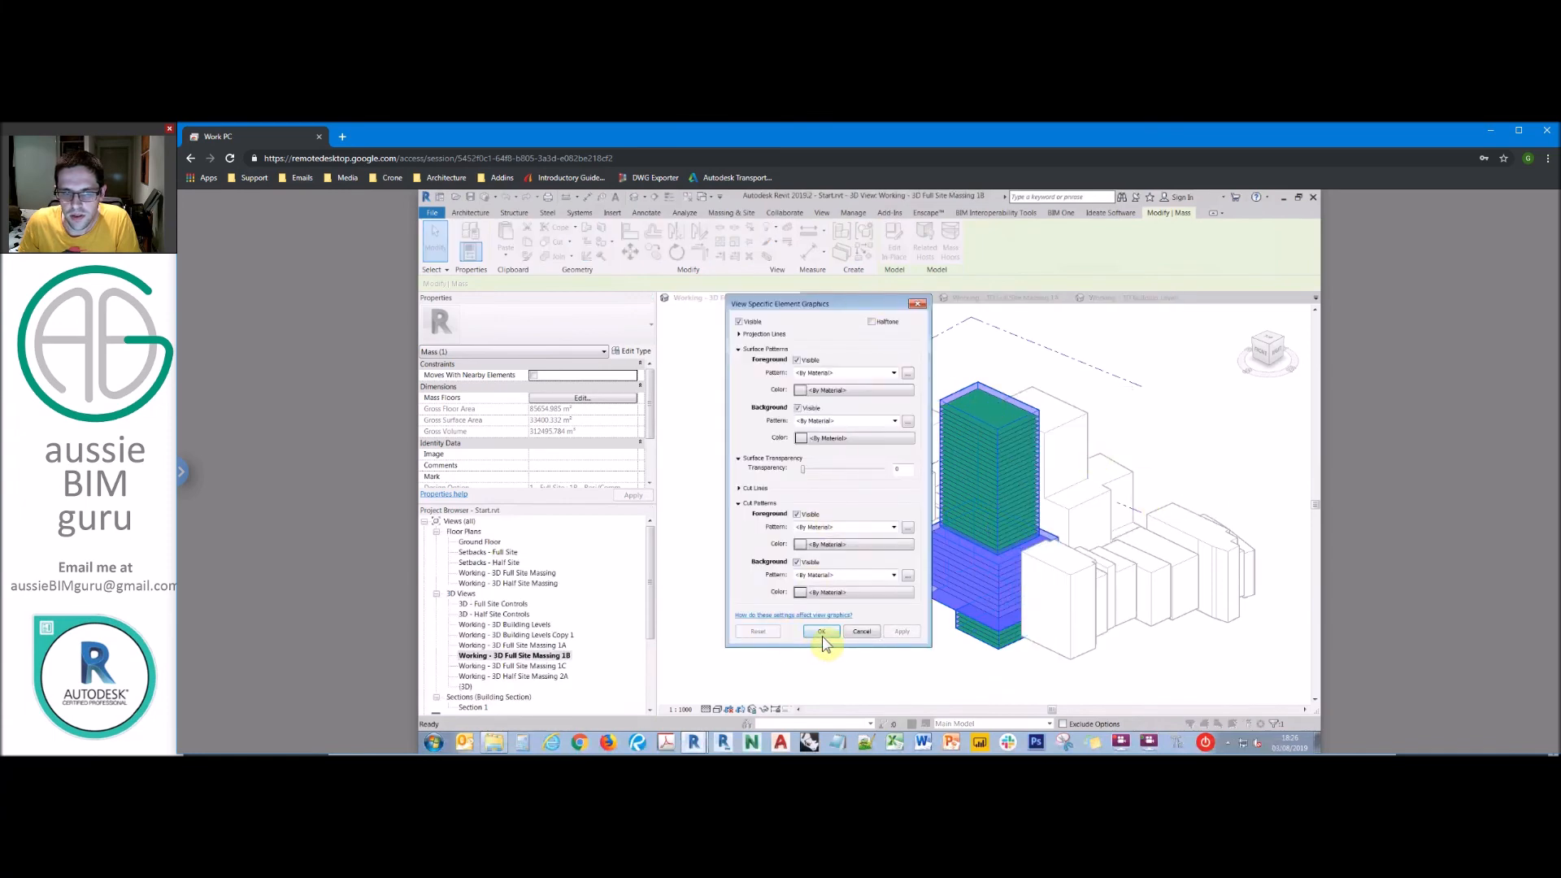
pyautogui.click(822, 633)
pyautogui.press('v')
pyautogui.press('v')
pyautogui.click(699, 480)
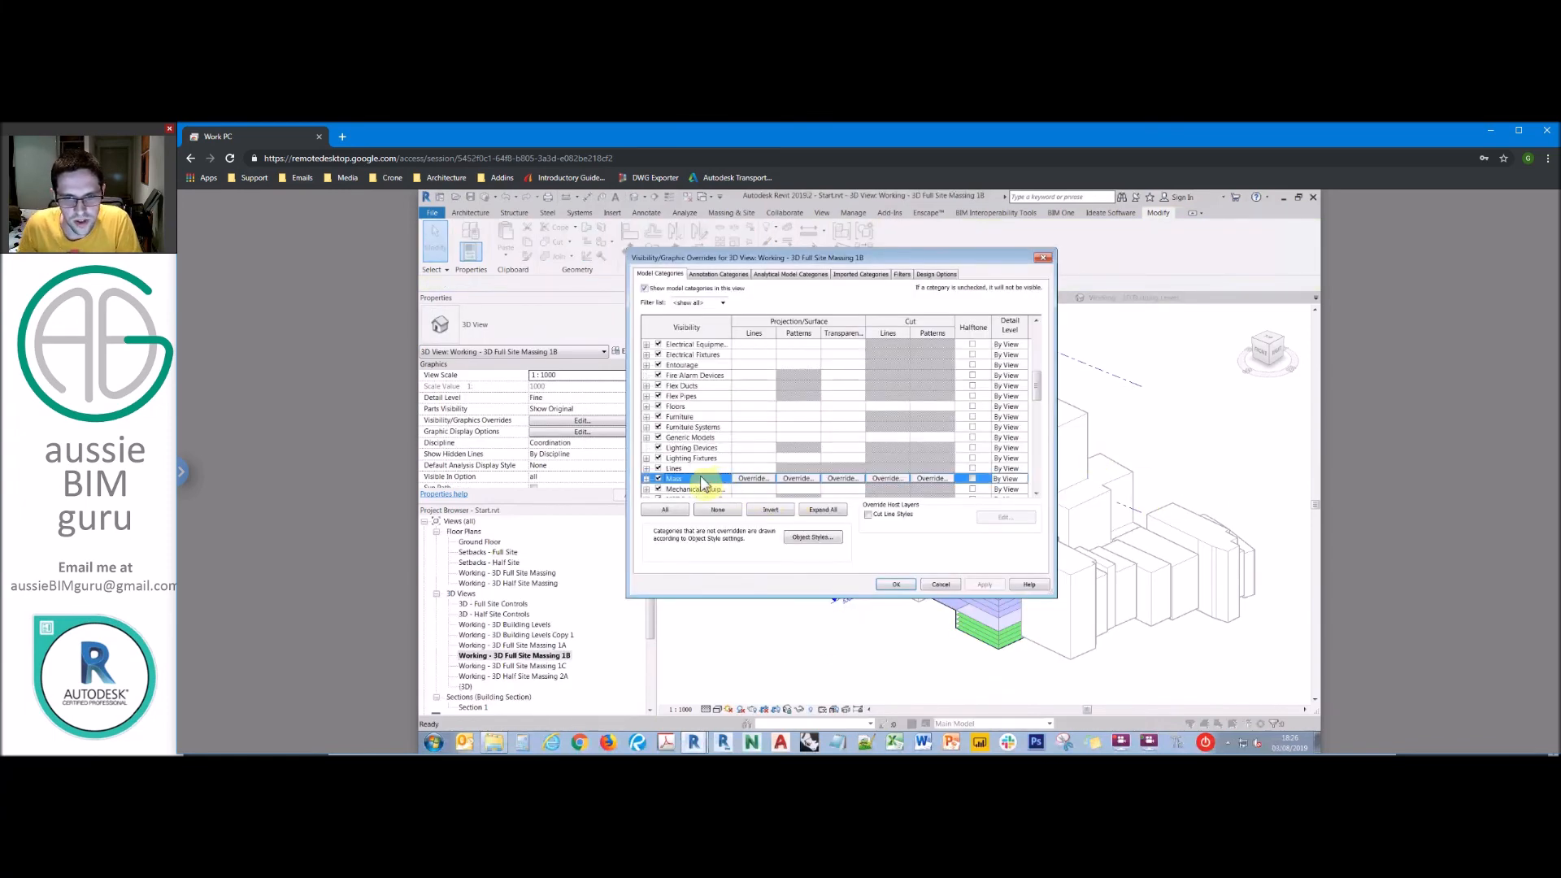
pyautogui.click(902, 276)
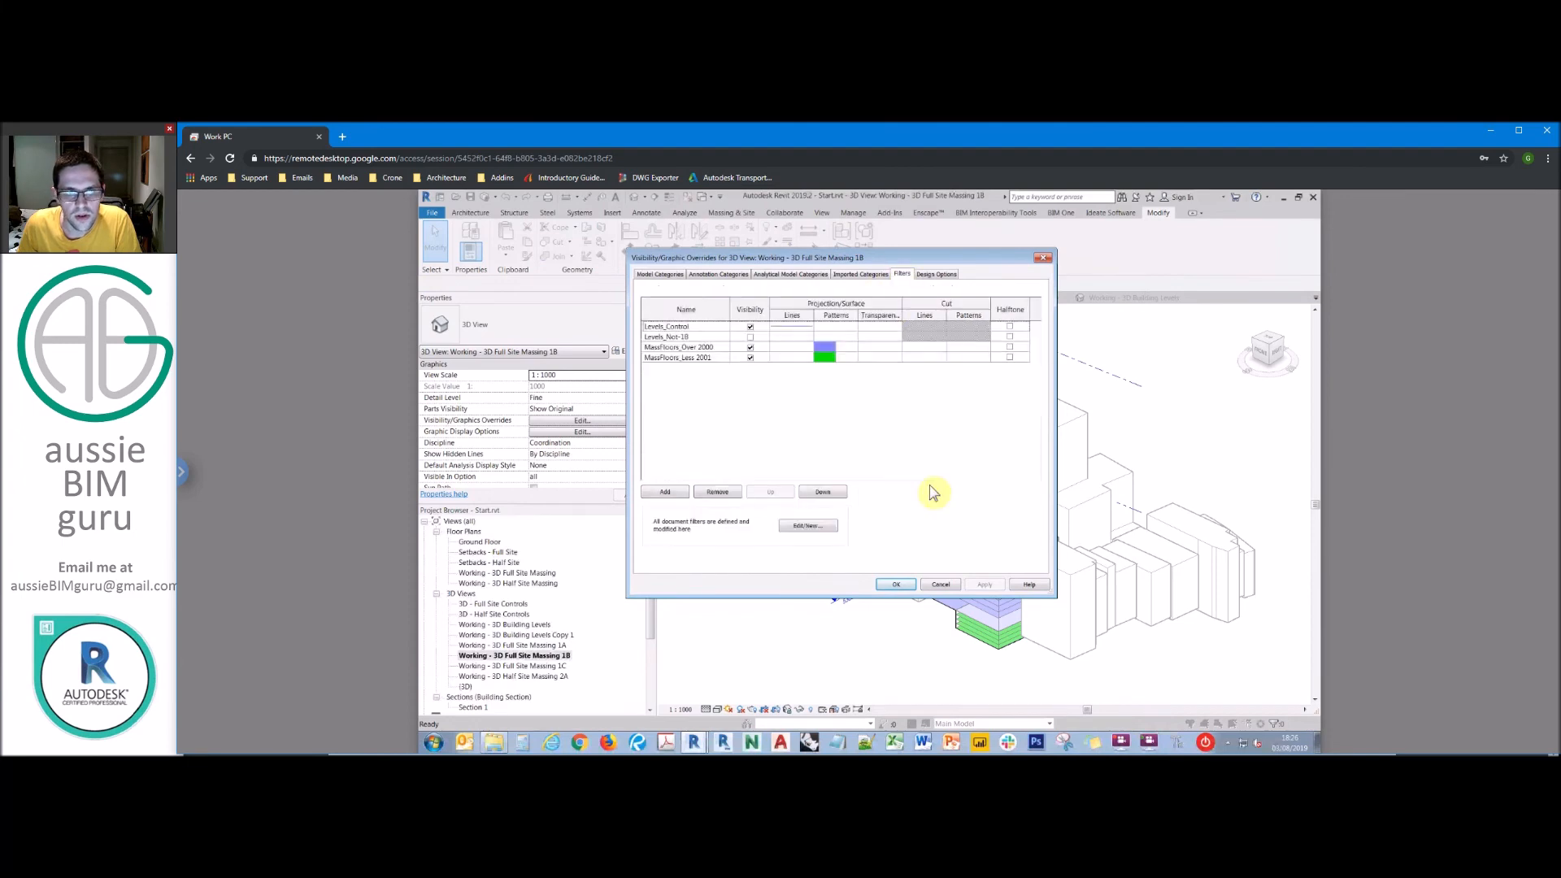
pyautogui.click(696, 345)
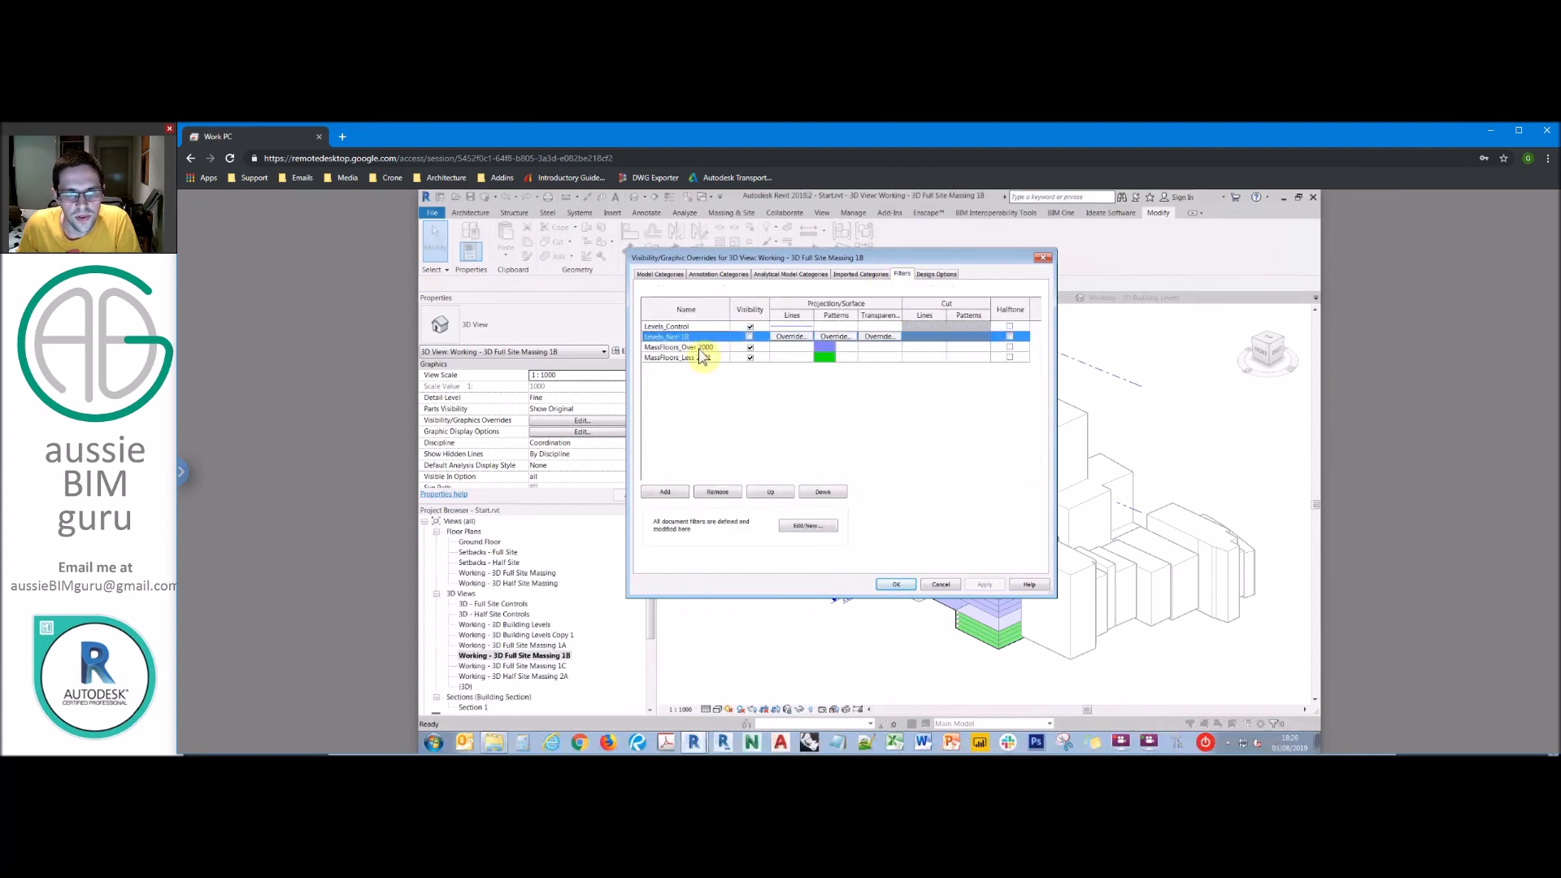
pyautogui.click(895, 584)
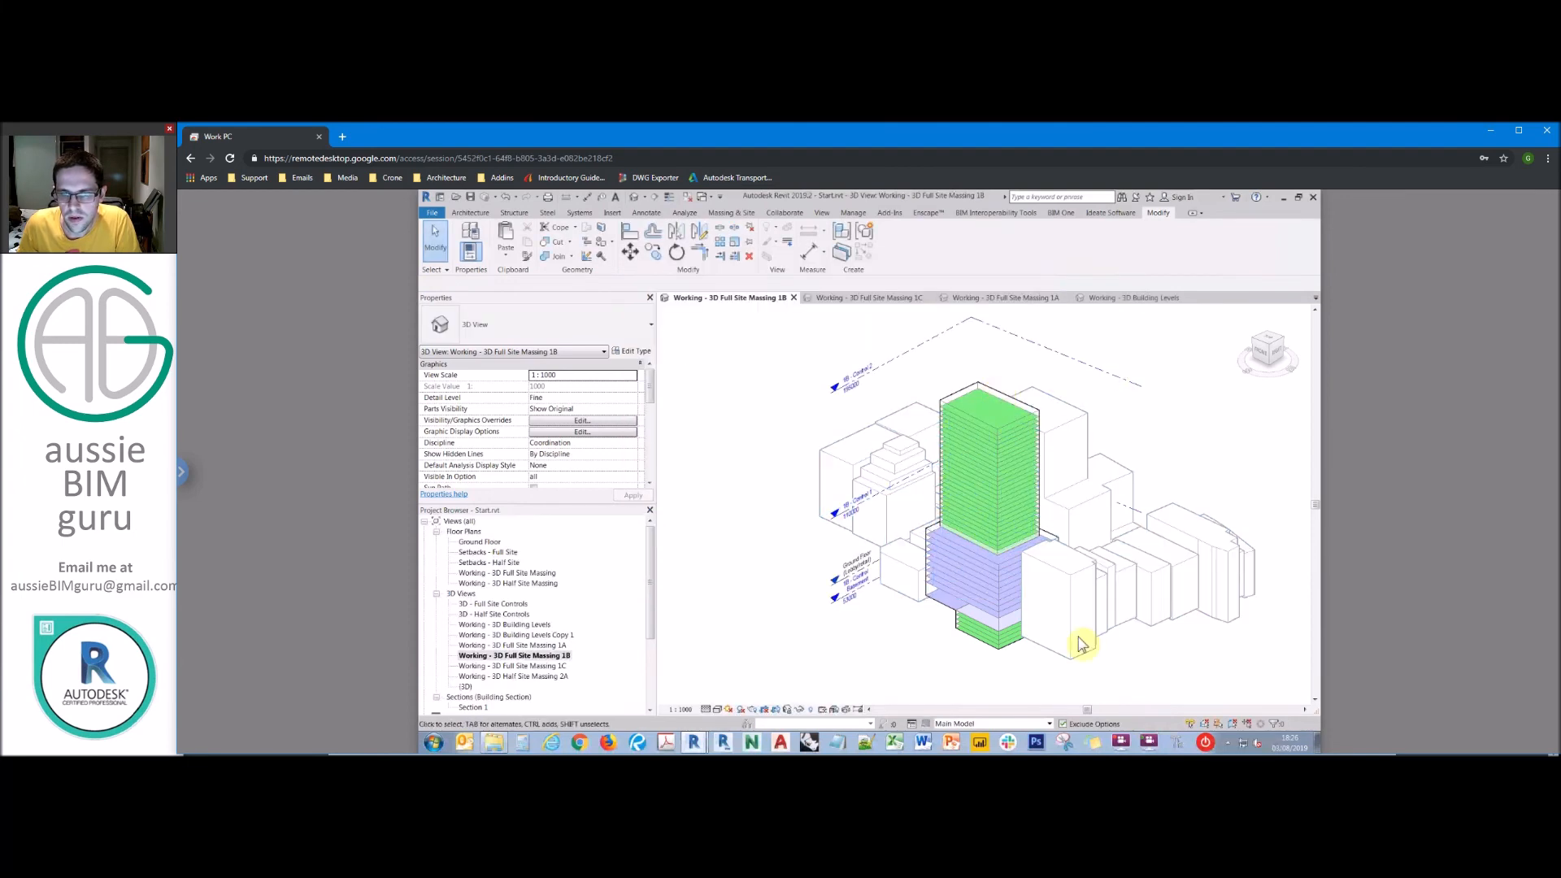
# Step: Reopen the building mass for in-place editing and assign the podium form to the Commercial subcategory
pyautogui.click(995, 401)
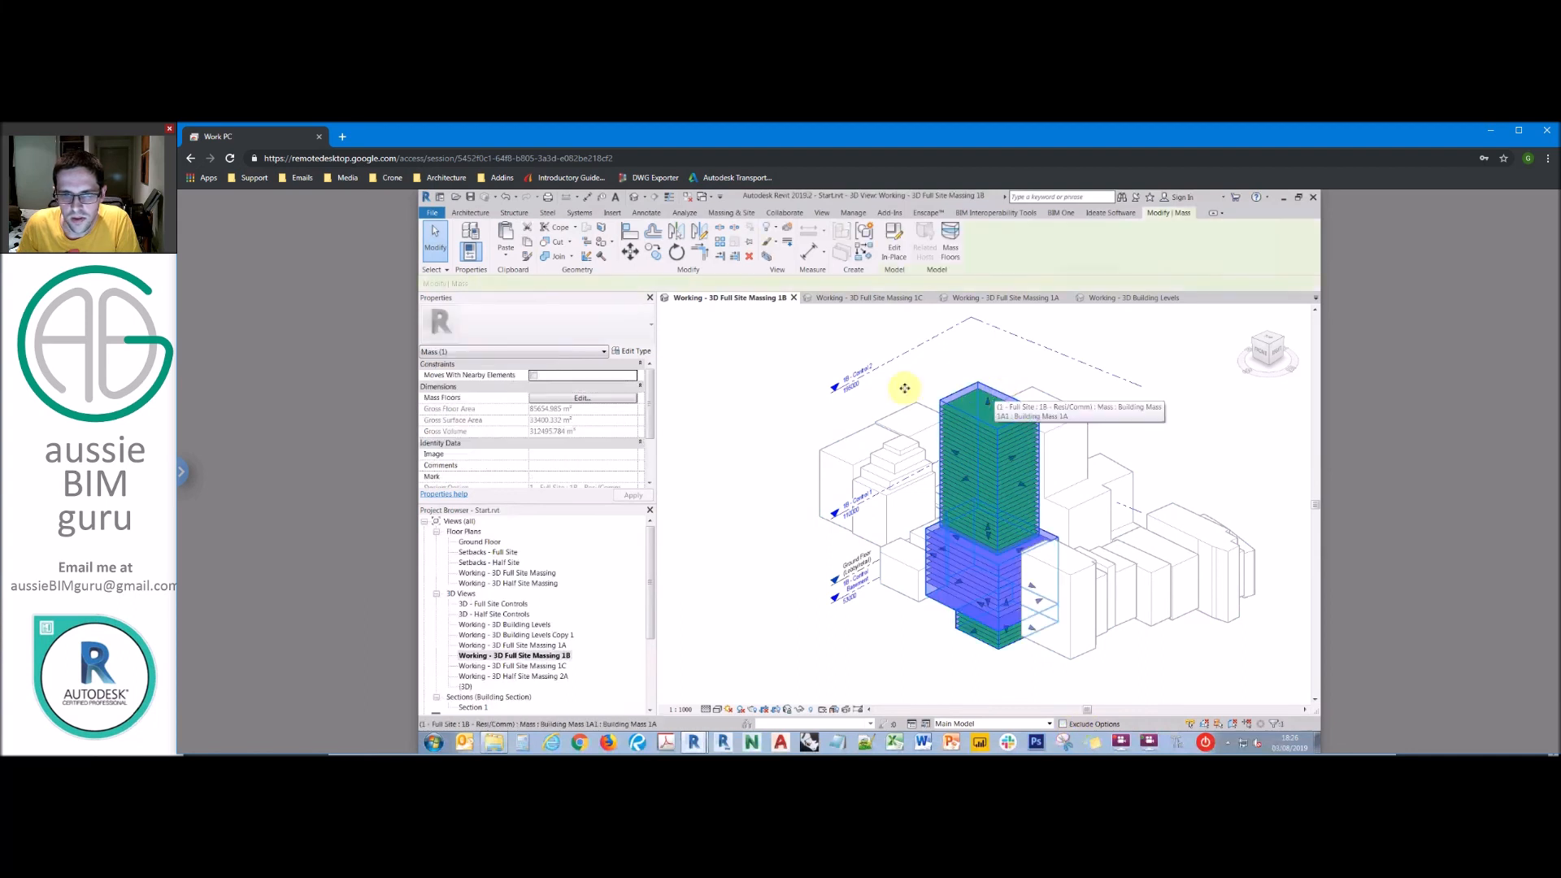
pyautogui.click(893, 242)
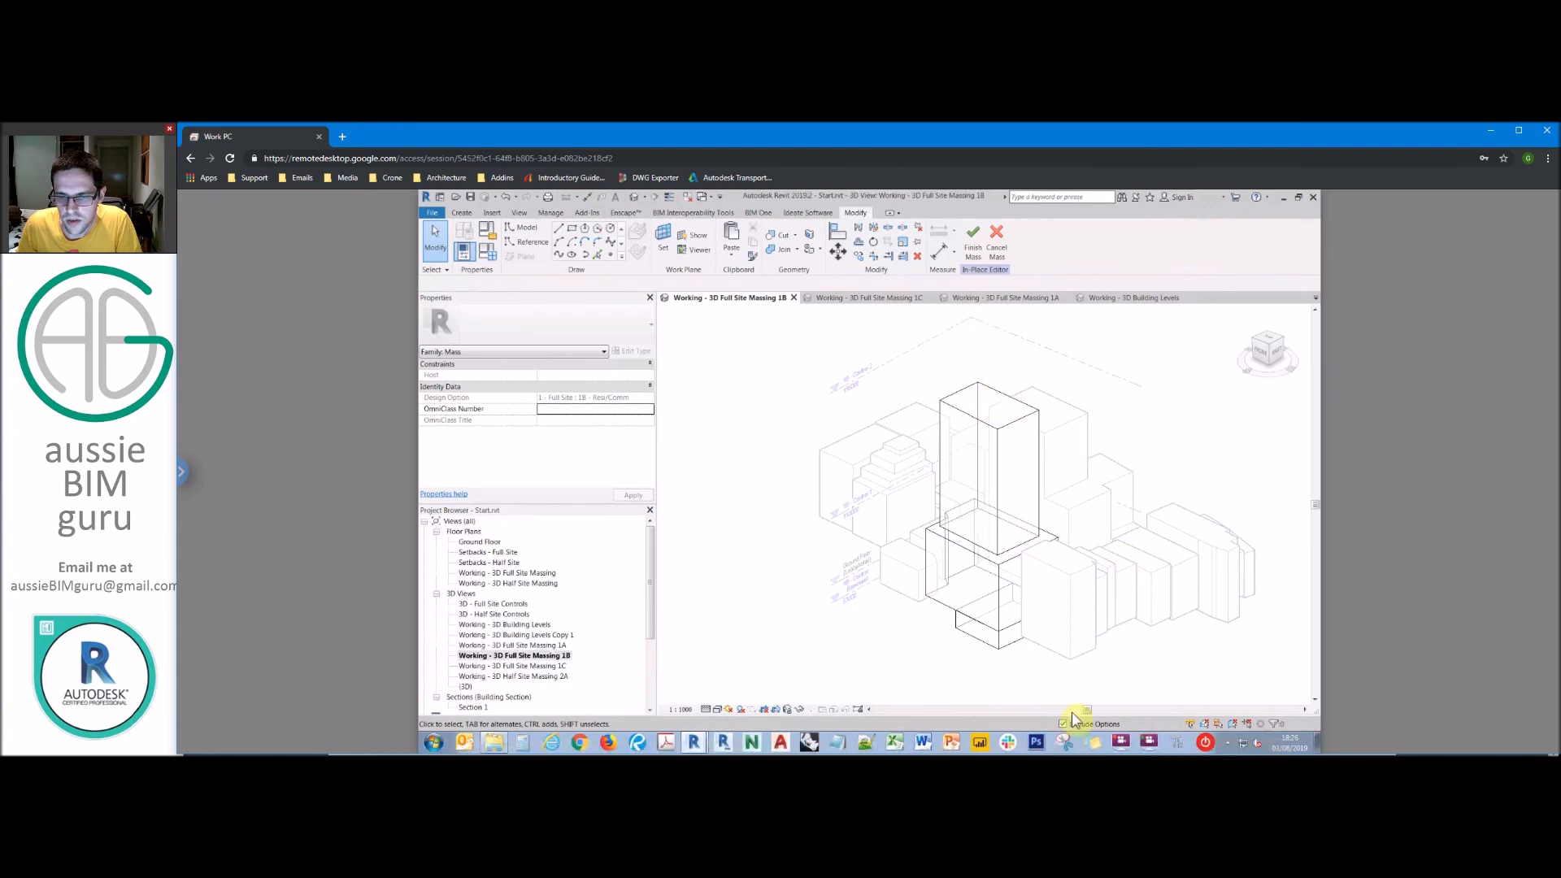
pyautogui.click(991, 398)
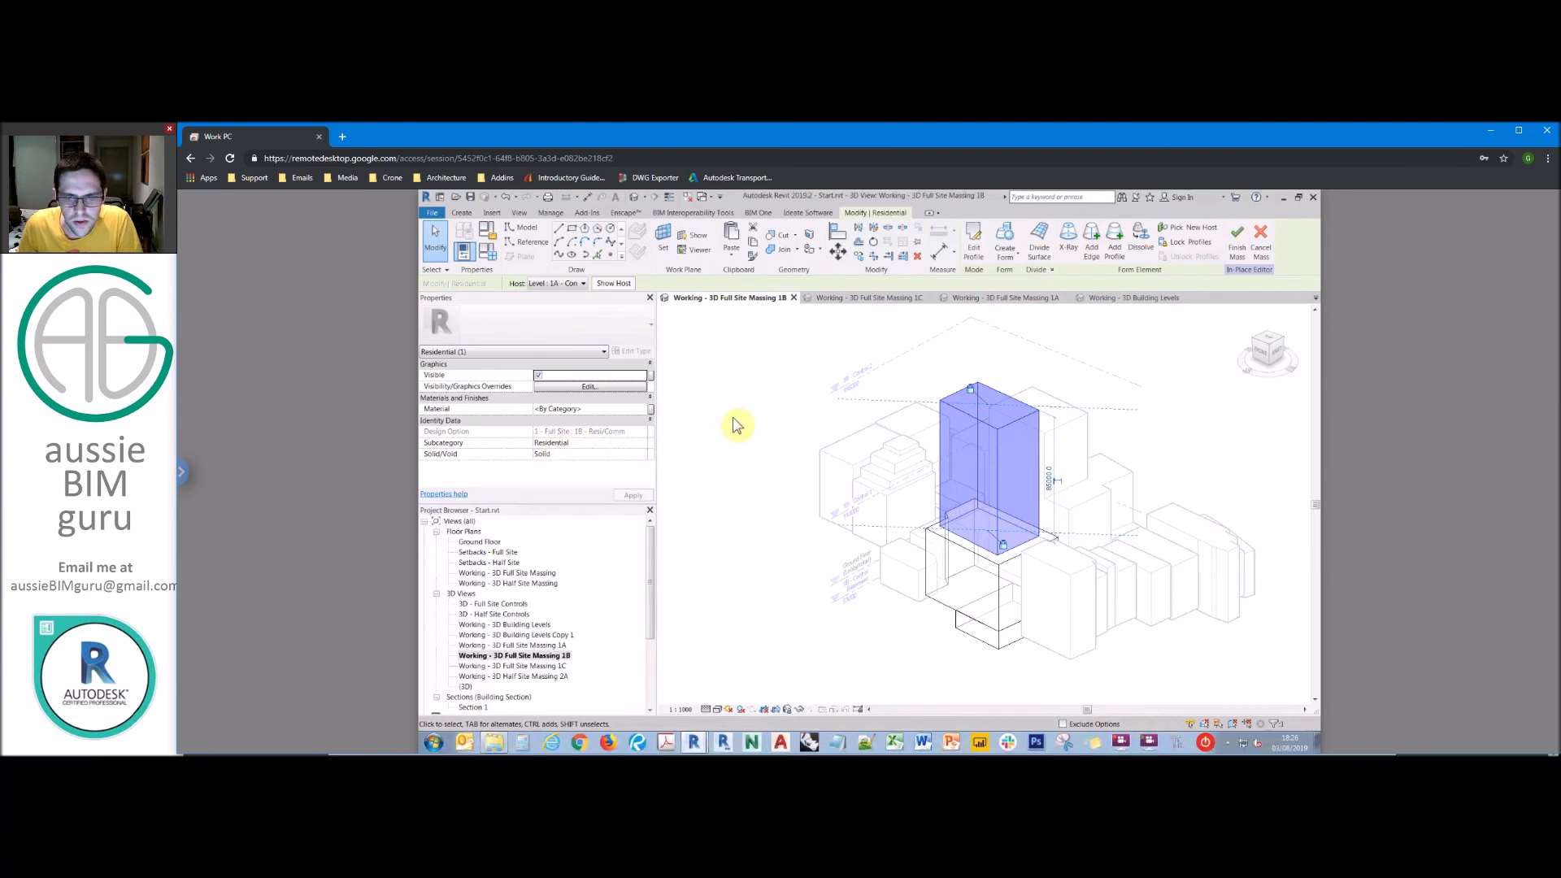
pyautogui.click(960, 541)
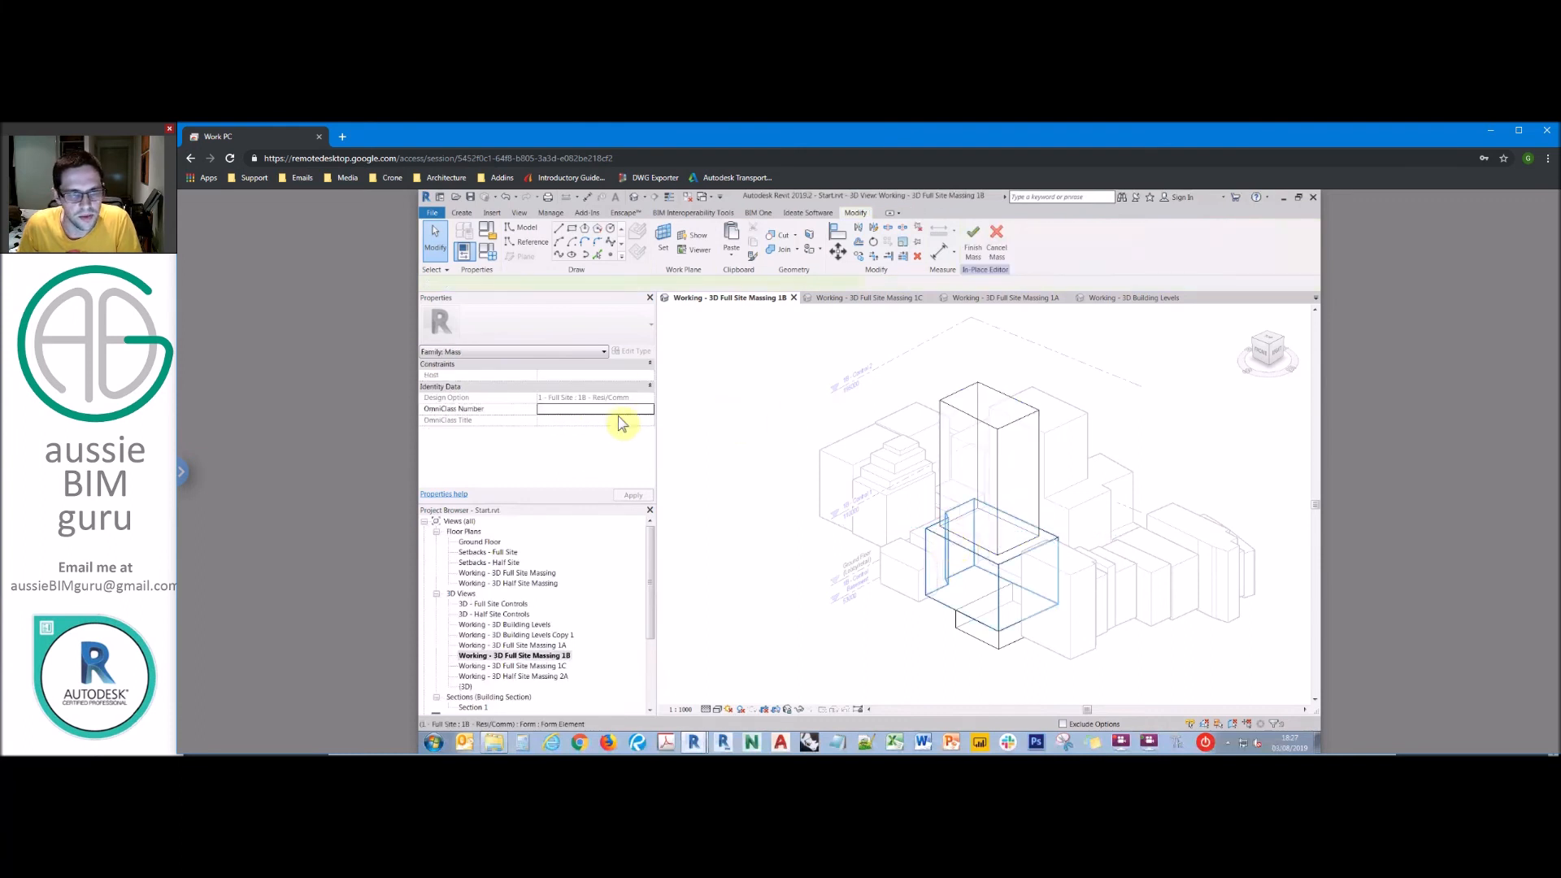
pyautogui.click(647, 442)
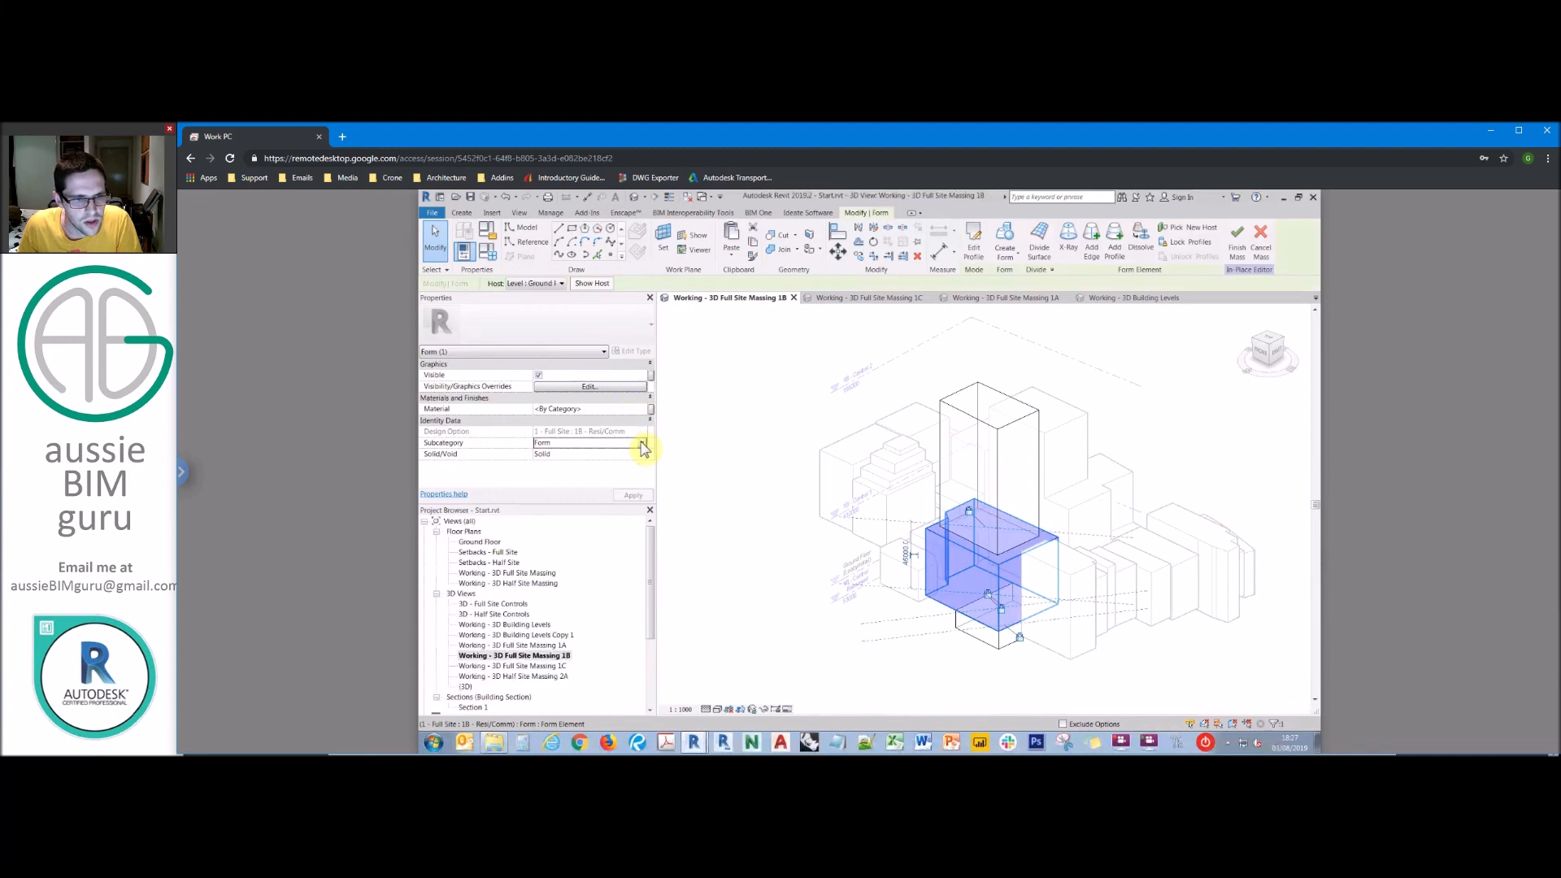
pyautogui.click(642, 443)
pyautogui.click(572, 454)
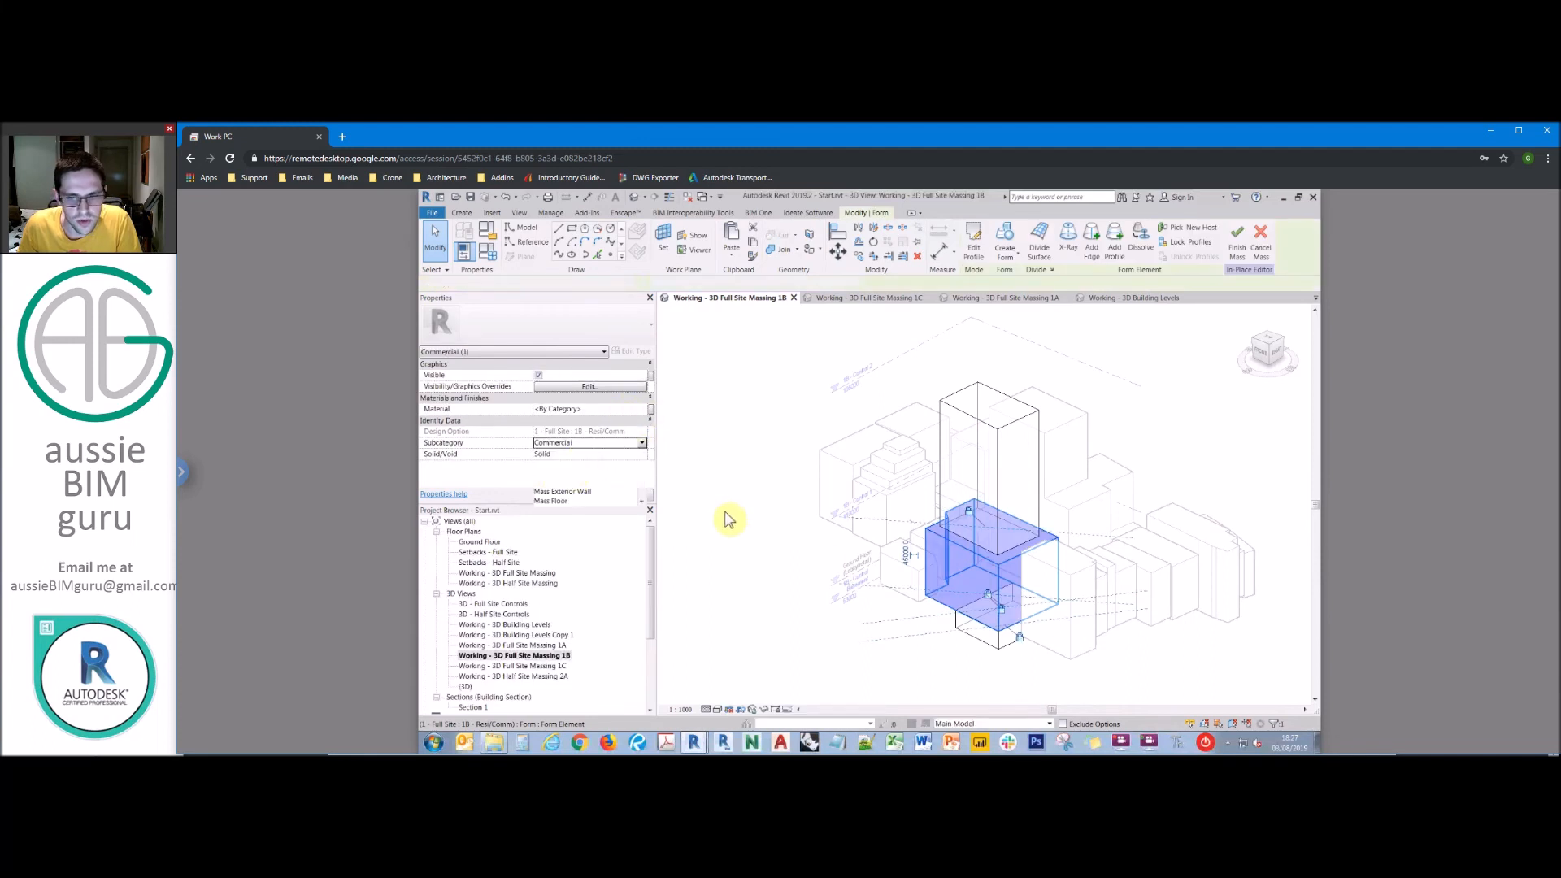
# Step: Assign the lowest form beneath the podium to the Carpark subcategory and finish the mass edit
pyautogui.click(974, 652)
pyautogui.click(984, 647)
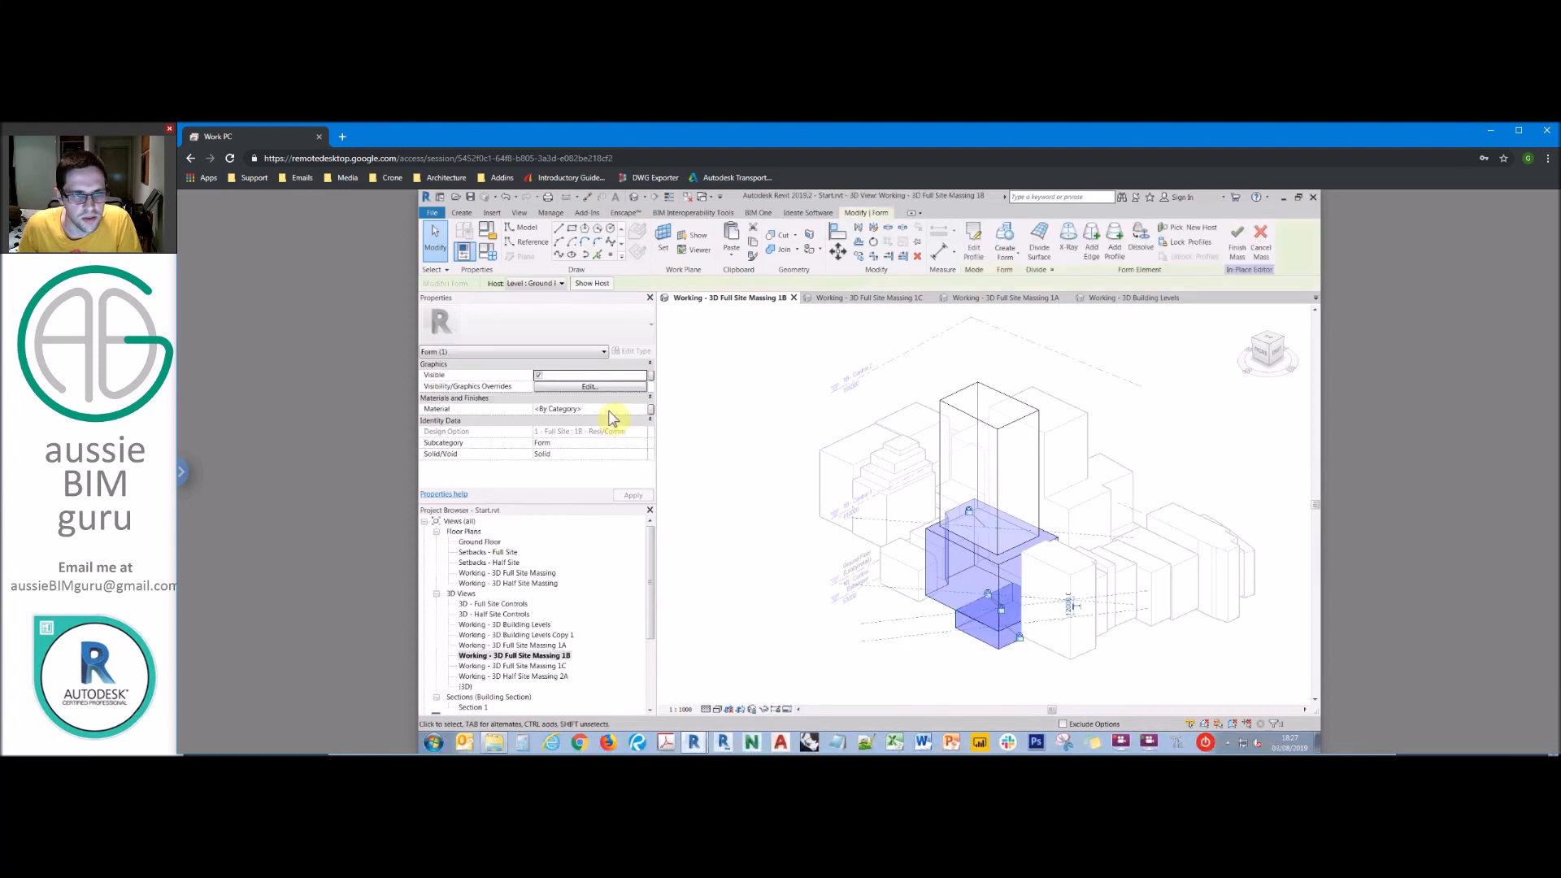
pyautogui.click(641, 443)
pyautogui.click(642, 443)
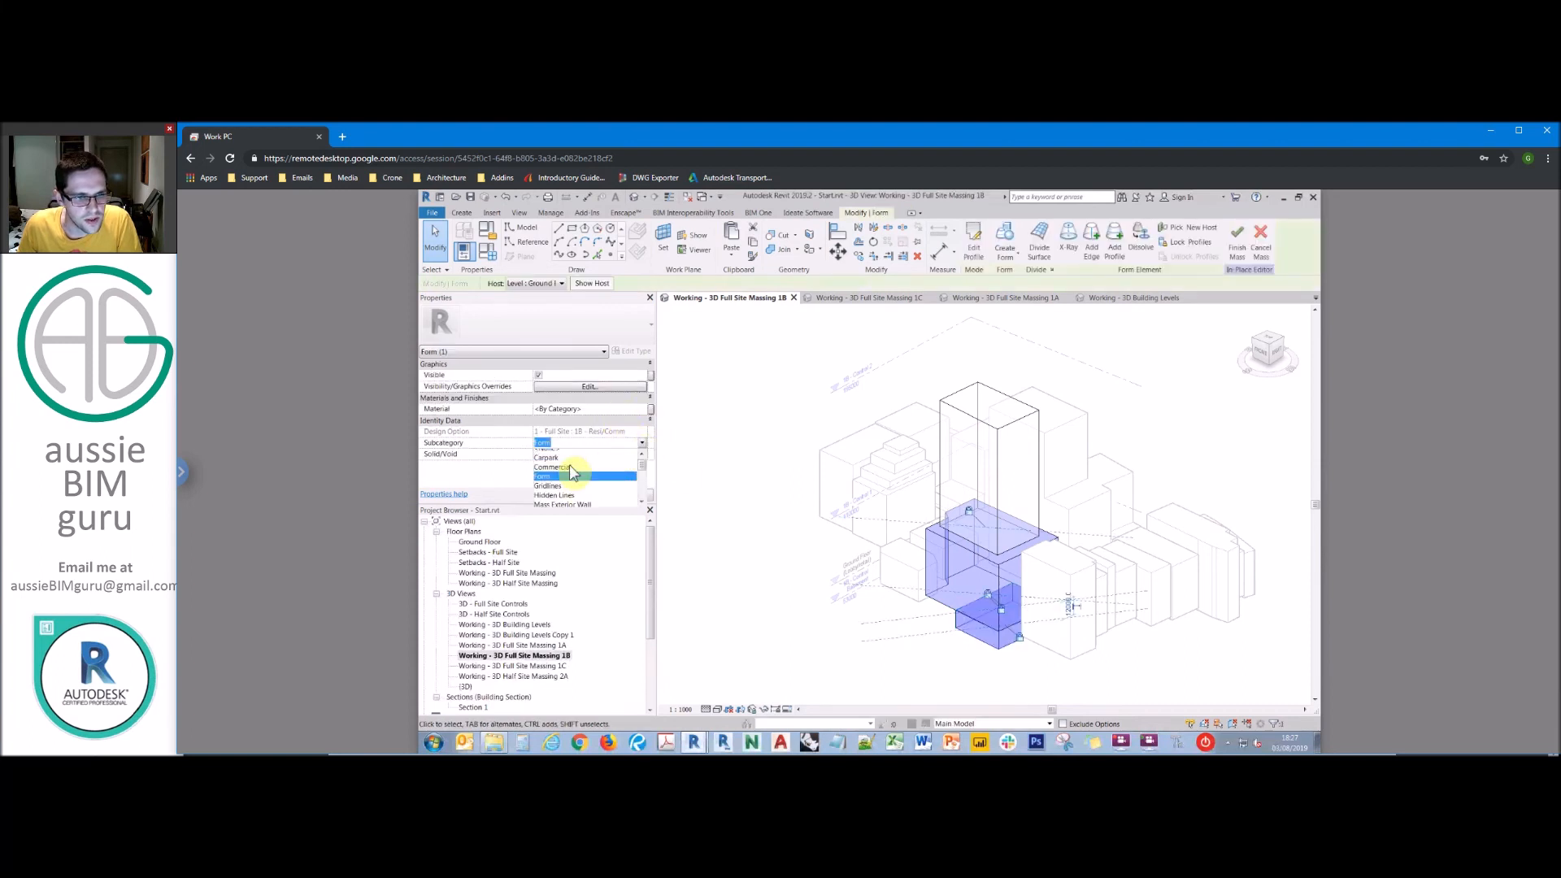
pyautogui.click(567, 463)
pyautogui.click(915, 392)
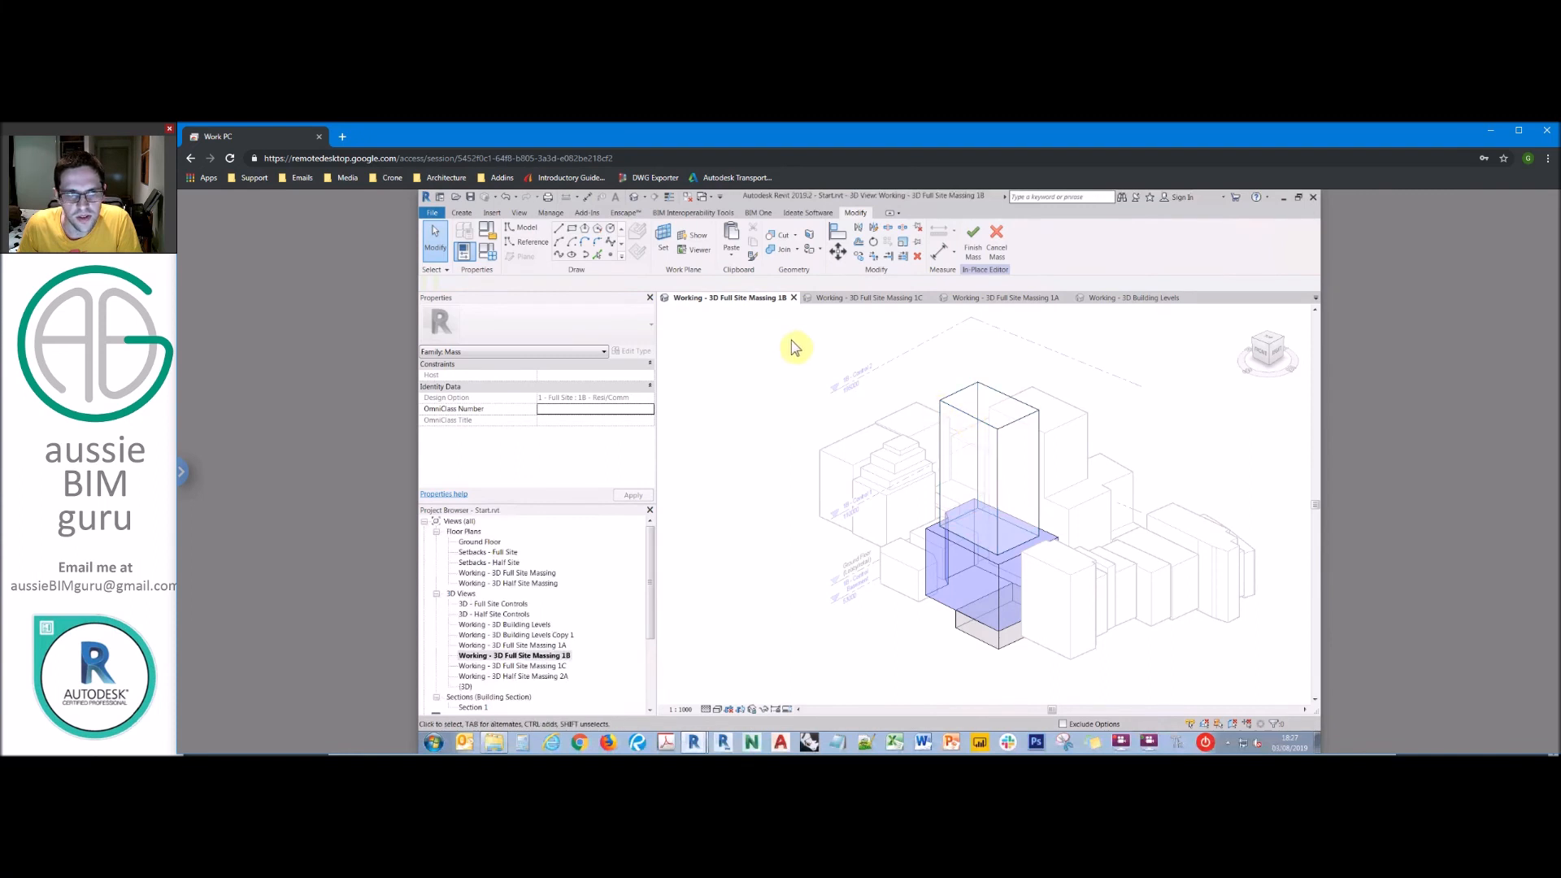
pyautogui.click(972, 240)
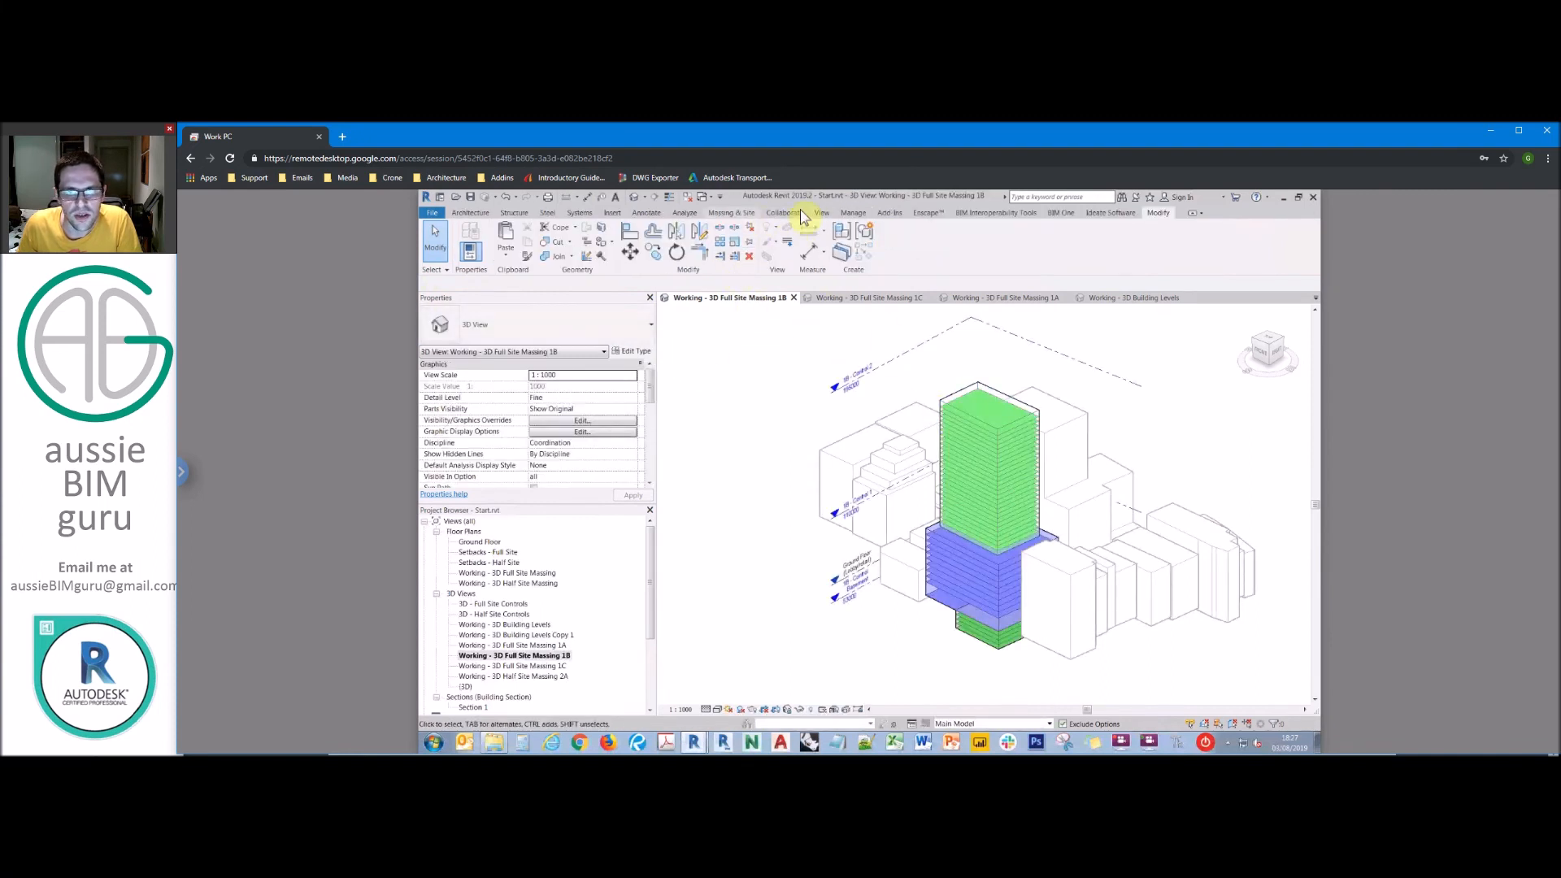
# Step: Check the shading and surface pattern settings of the Feasibility_Residential material
pyautogui.click(852, 213)
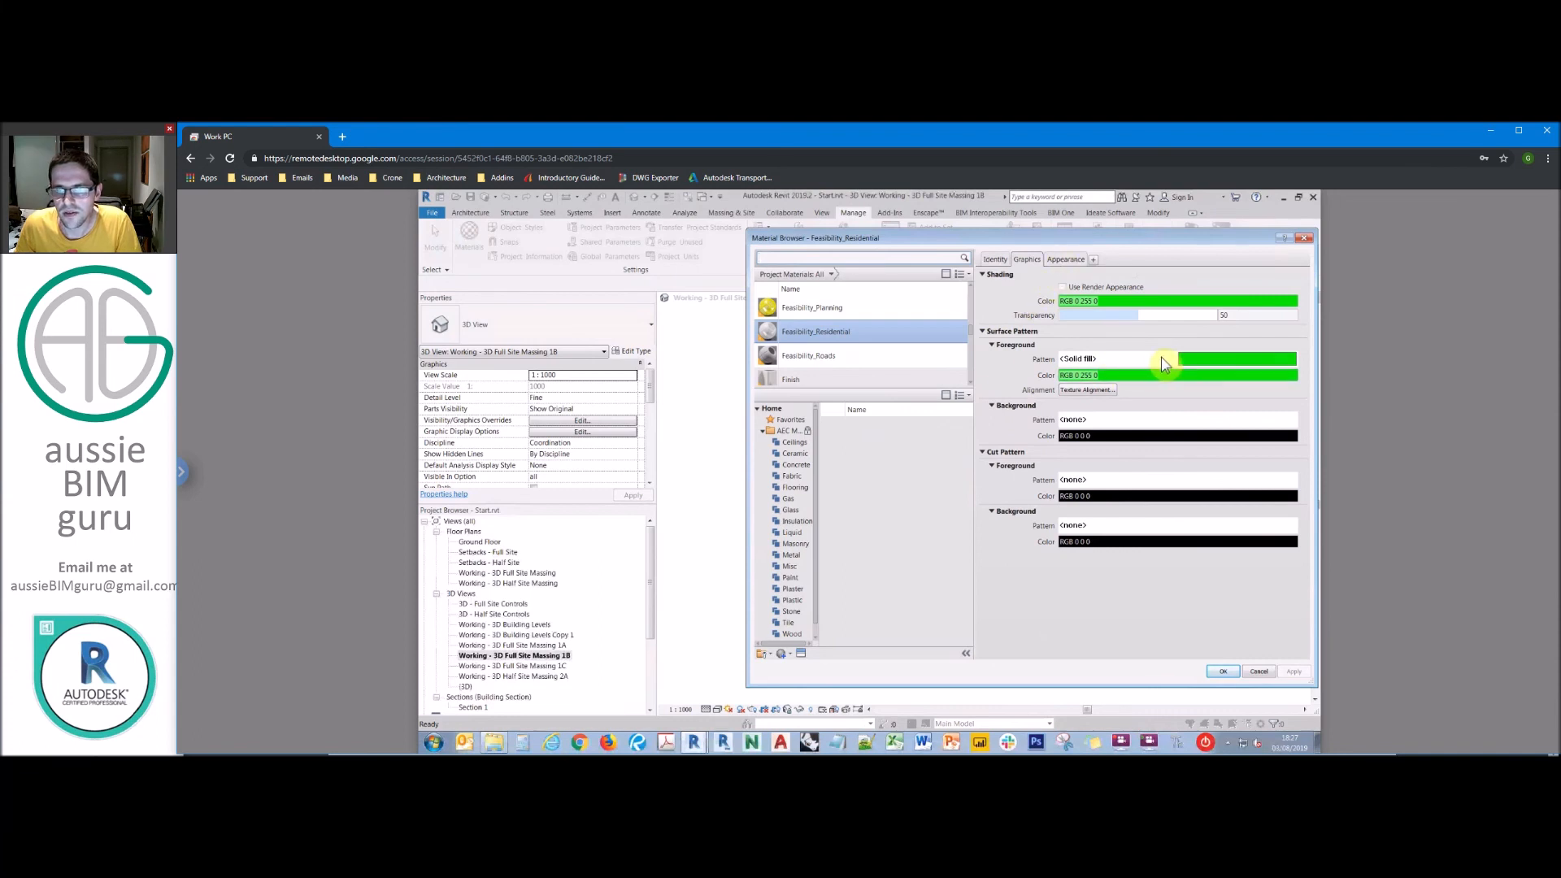
pyautogui.rightClick(846, 331)
pyautogui.click(874, 365)
pyautogui.press('Escape')
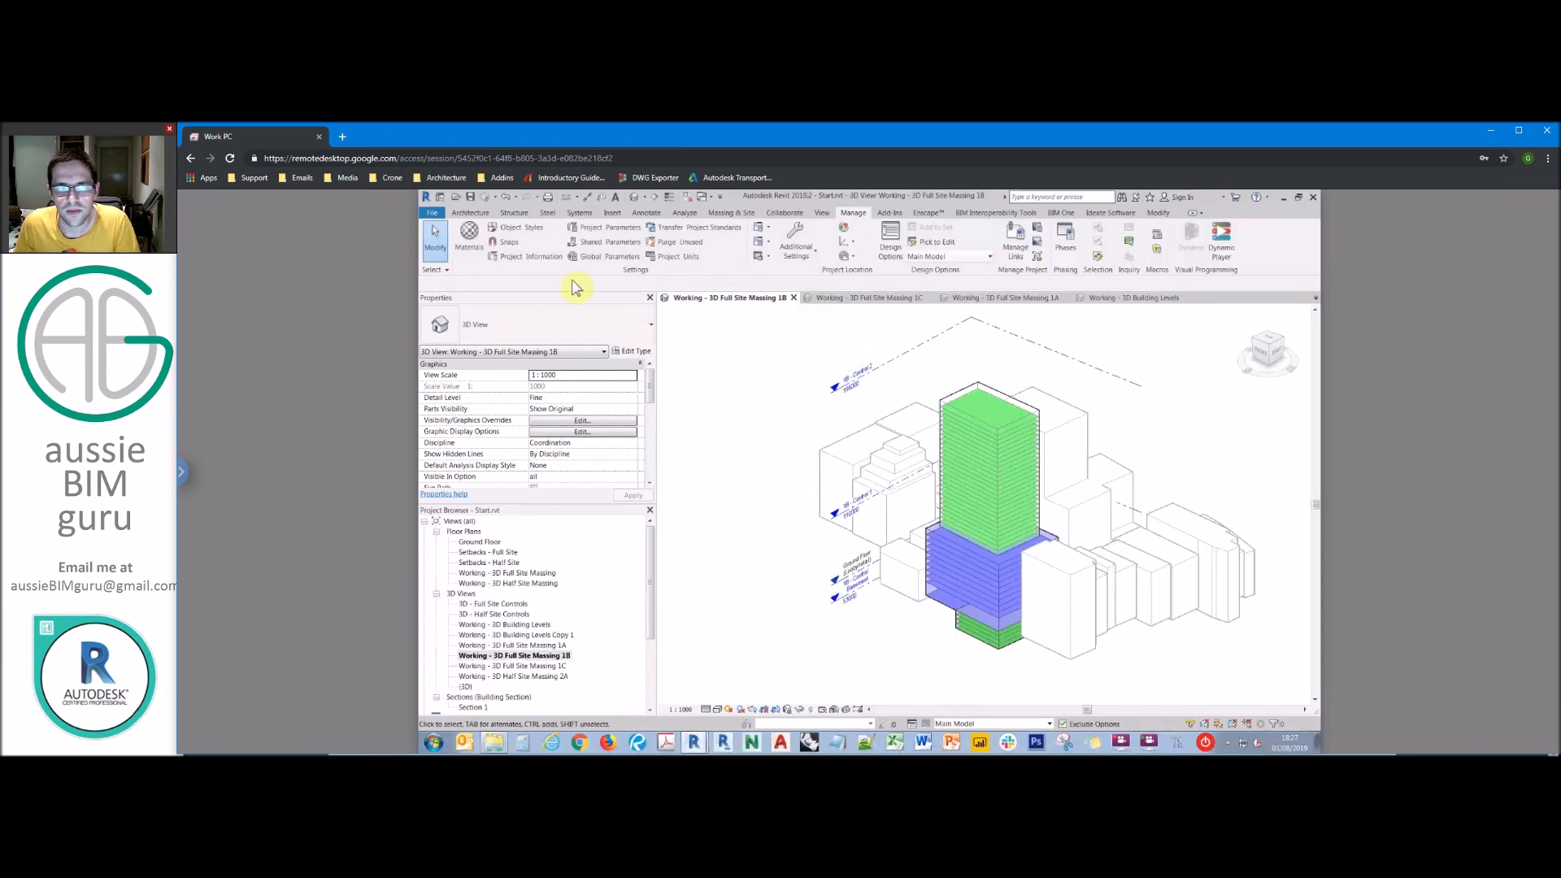
pyautogui.click(470, 212)
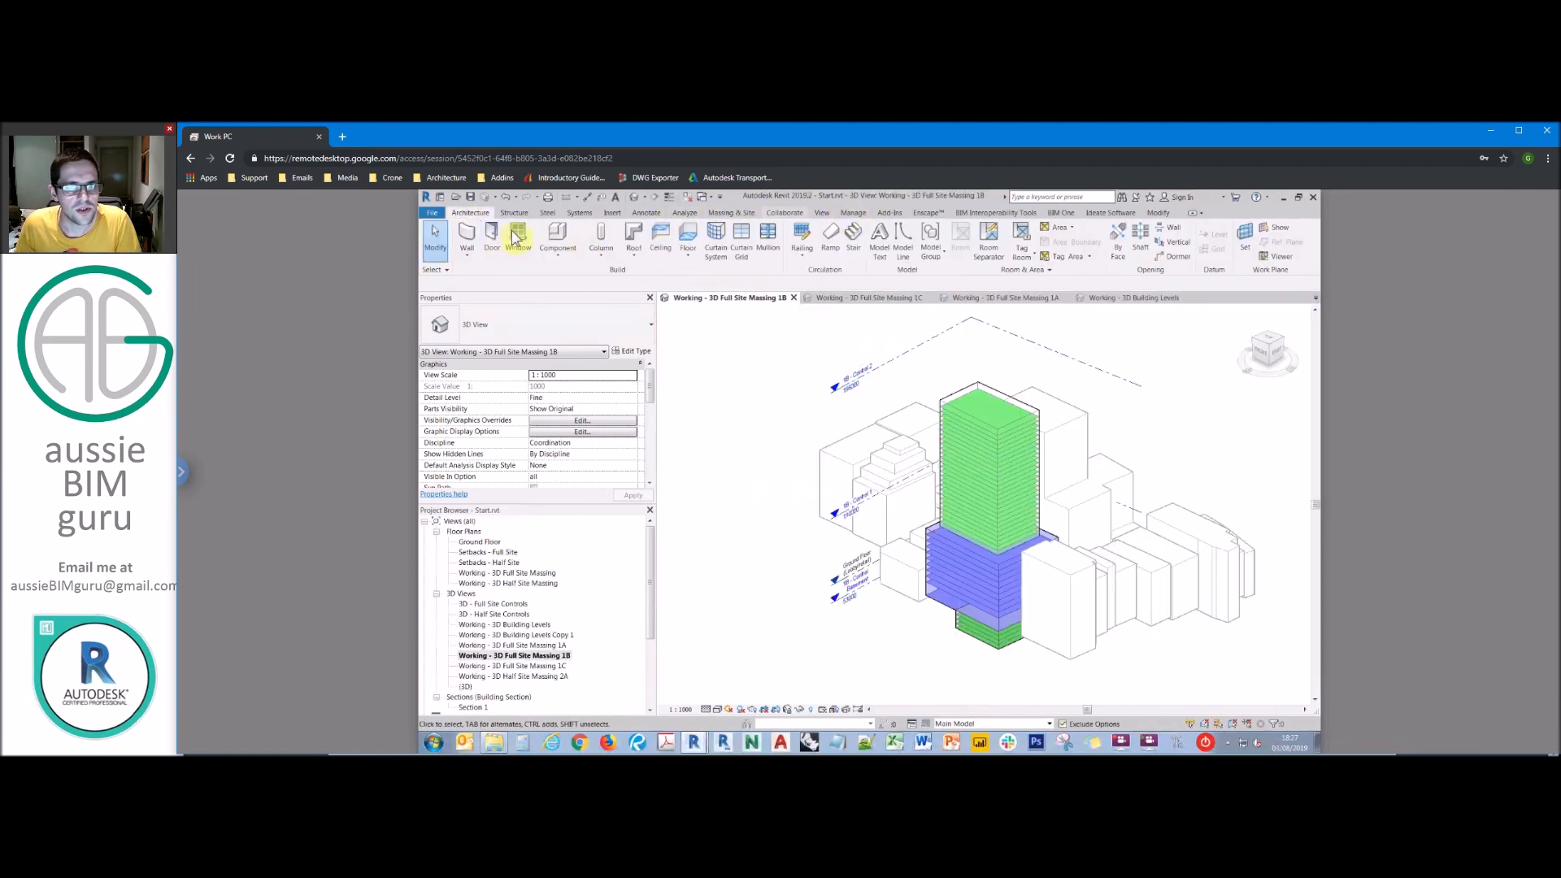
# Step: In Object Styles, assign the Feasibility_Residential material to the Residential subcategory of Mass
pyautogui.press('o')
pyautogui.press('s')
pyautogui.click(690, 462)
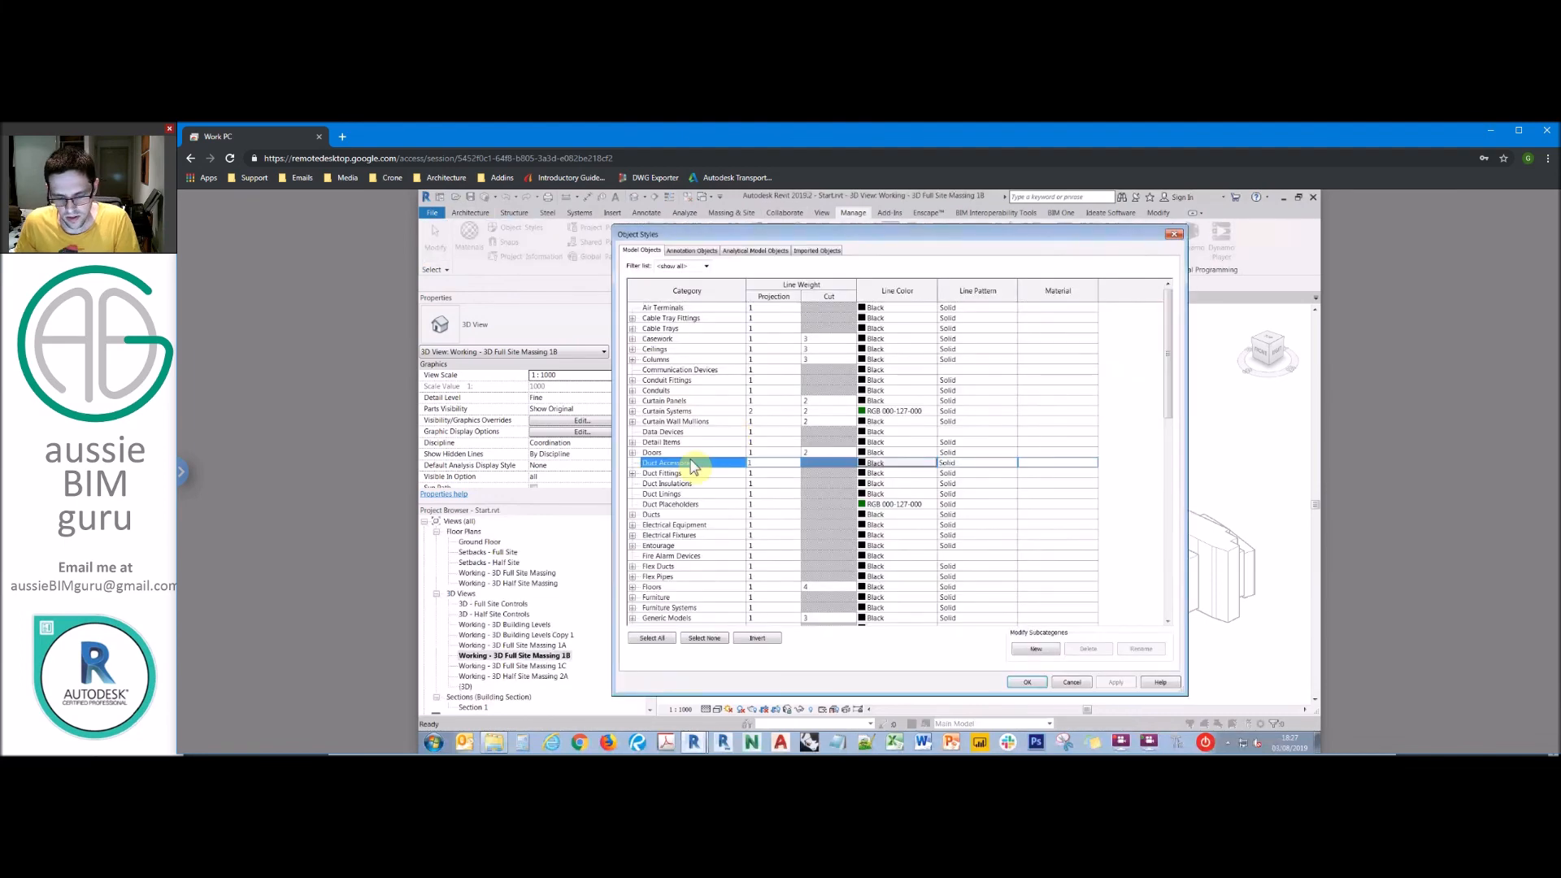
pyautogui.press('m')
pyautogui.click(633, 607)
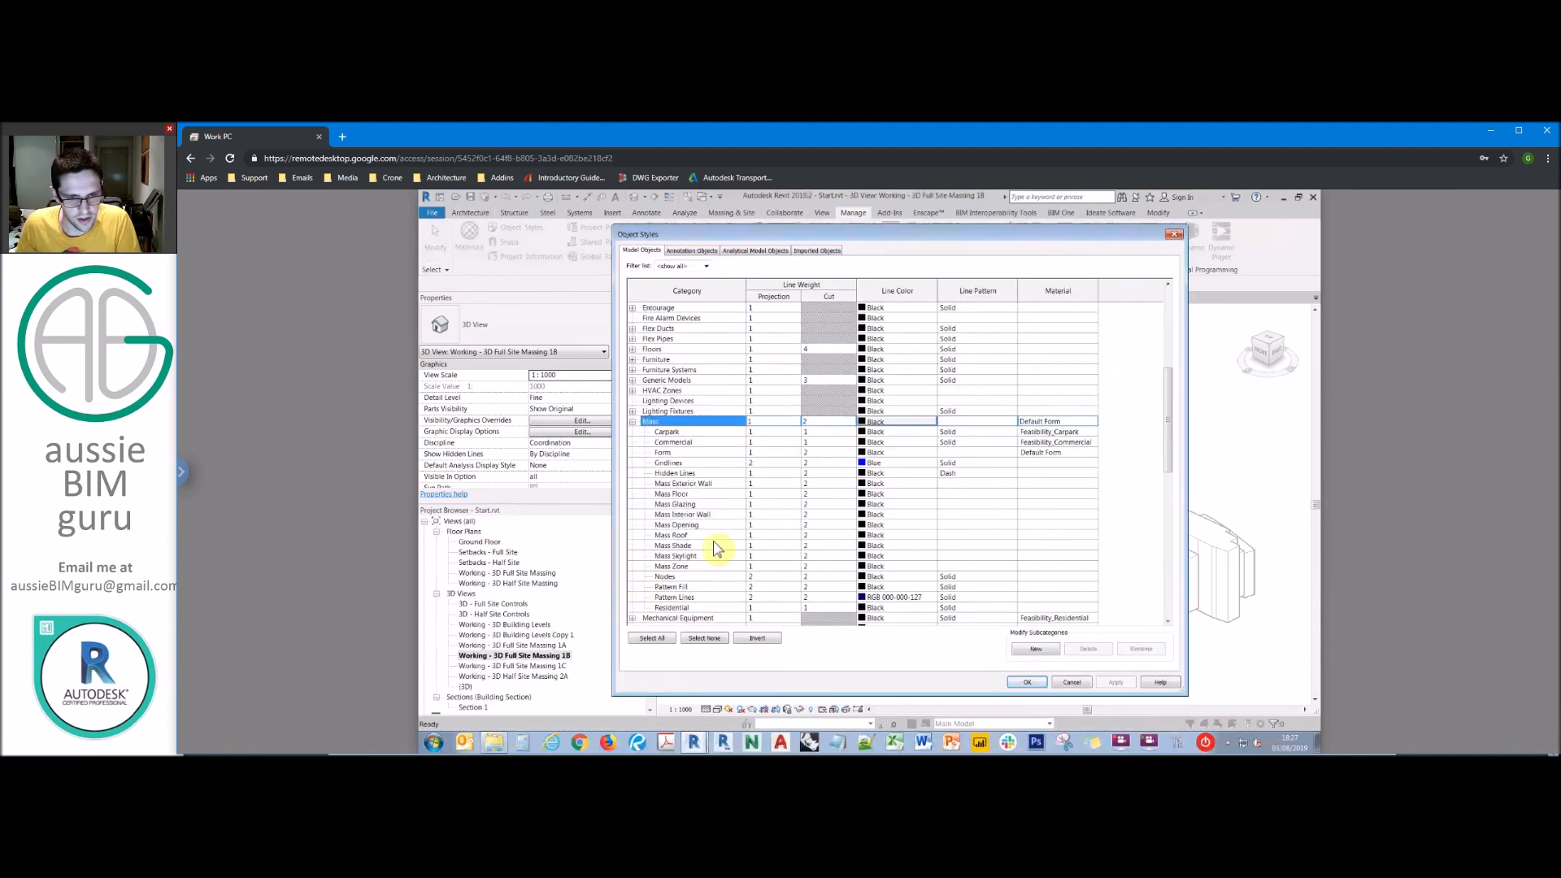
pyautogui.click(1029, 608)
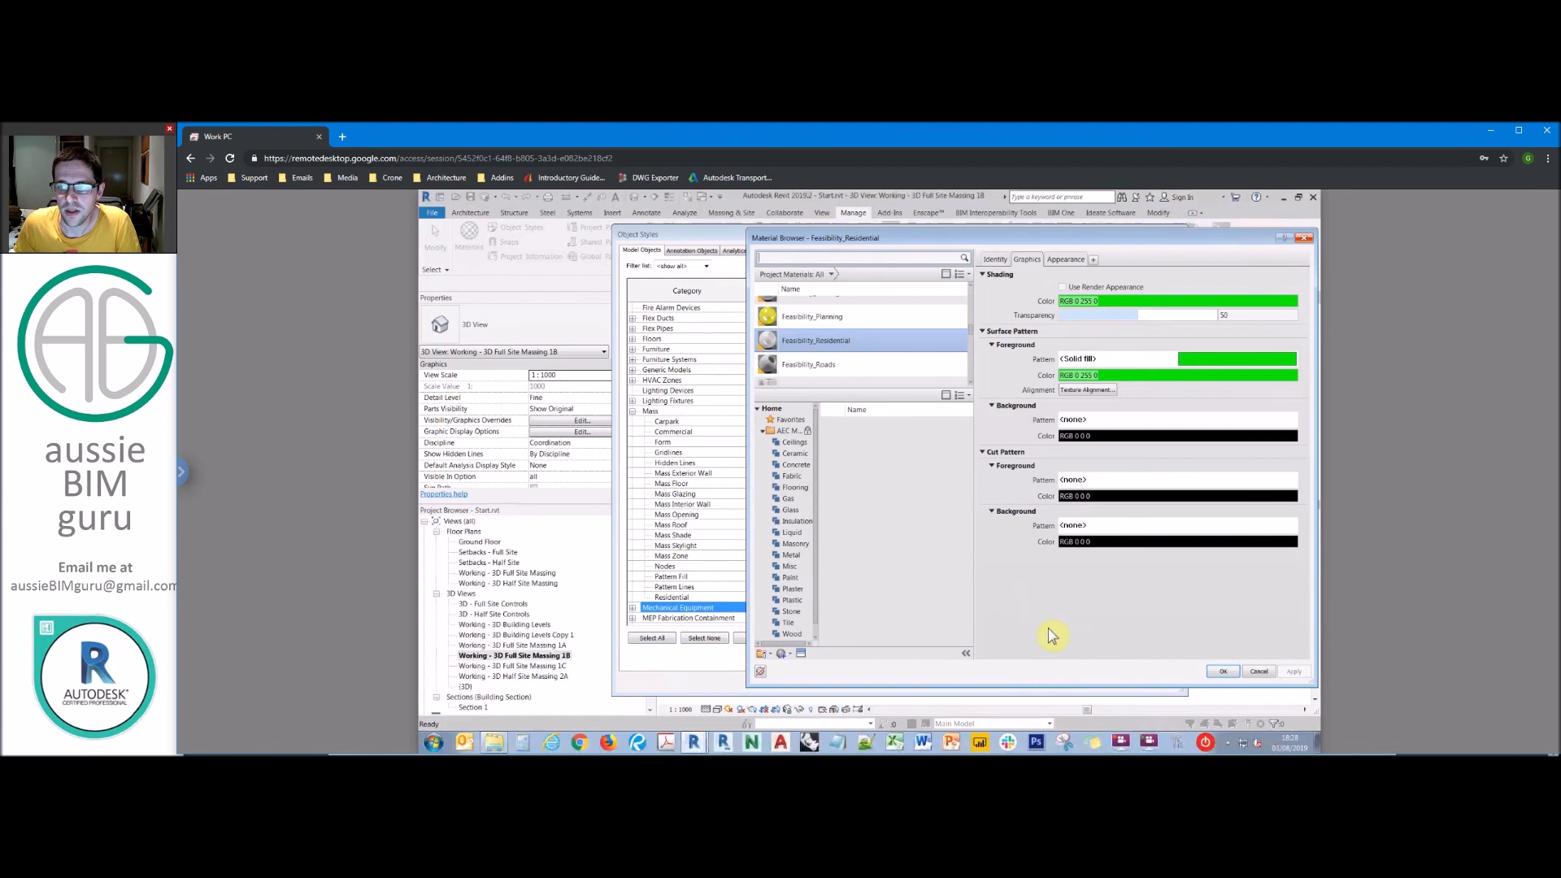
pyautogui.press('Return')
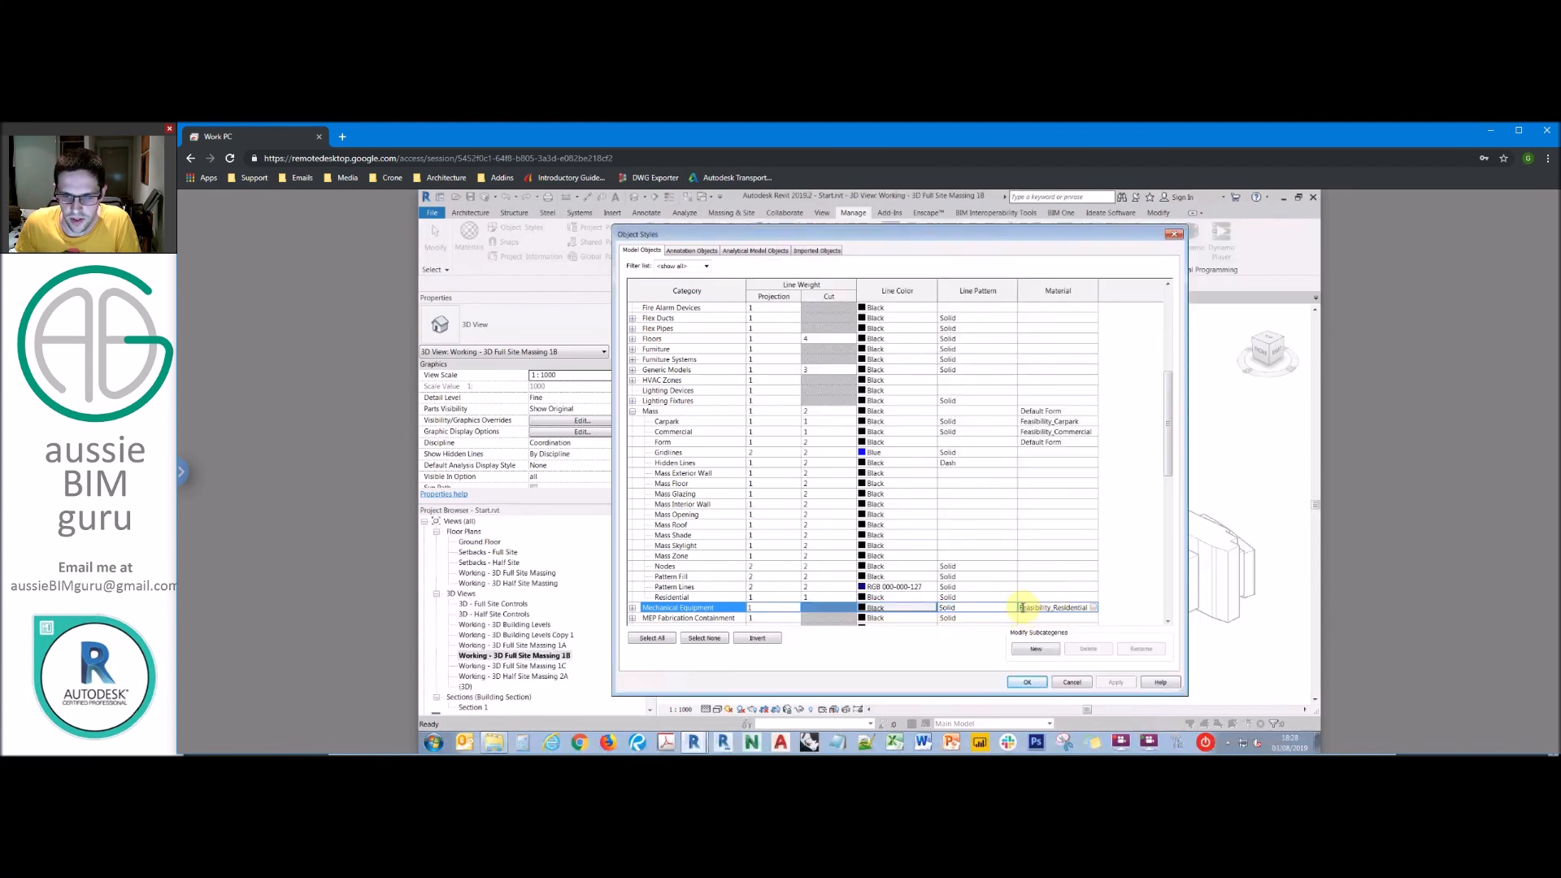
pyautogui.moveTo(1100, 610); pyautogui.dragTo(1133, 613)
pyautogui.click(1025, 595)
pyautogui.click(1034, 596)
pyautogui.write('Feasibility_Residential')
# Step: Clear the Feasibility_Residential material from the Mechanical Equipment category and accept the object styles
pyautogui.click(1039, 608)
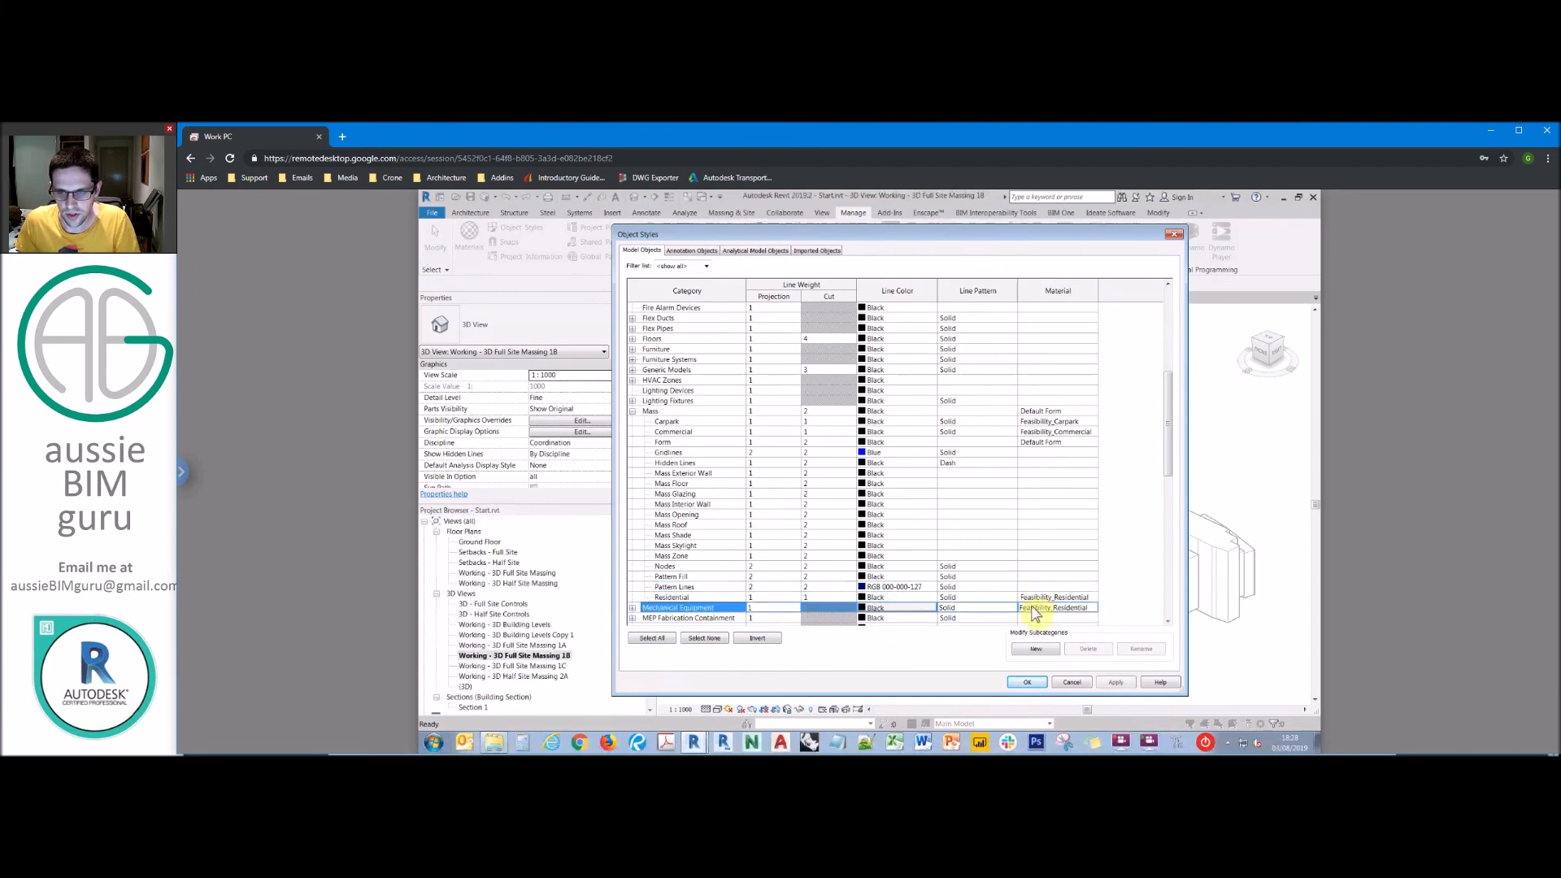
pyautogui.moveTo(1151, 609); pyautogui.dragTo(1162, 611)
pyautogui.press('Delete')
pyautogui.press('Return')
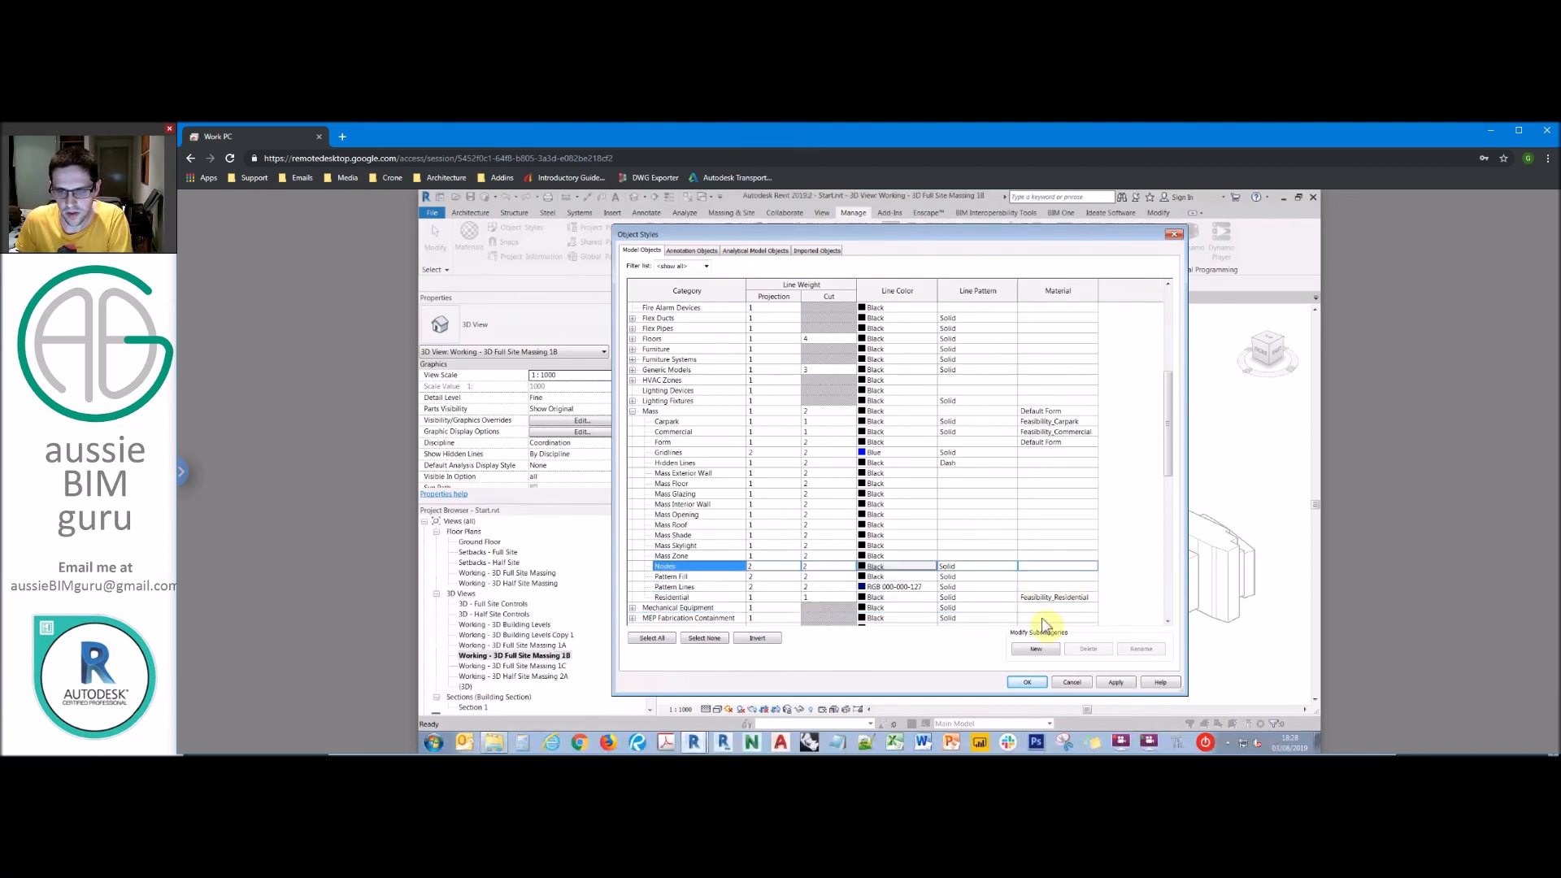
pyautogui.click(1025, 682)
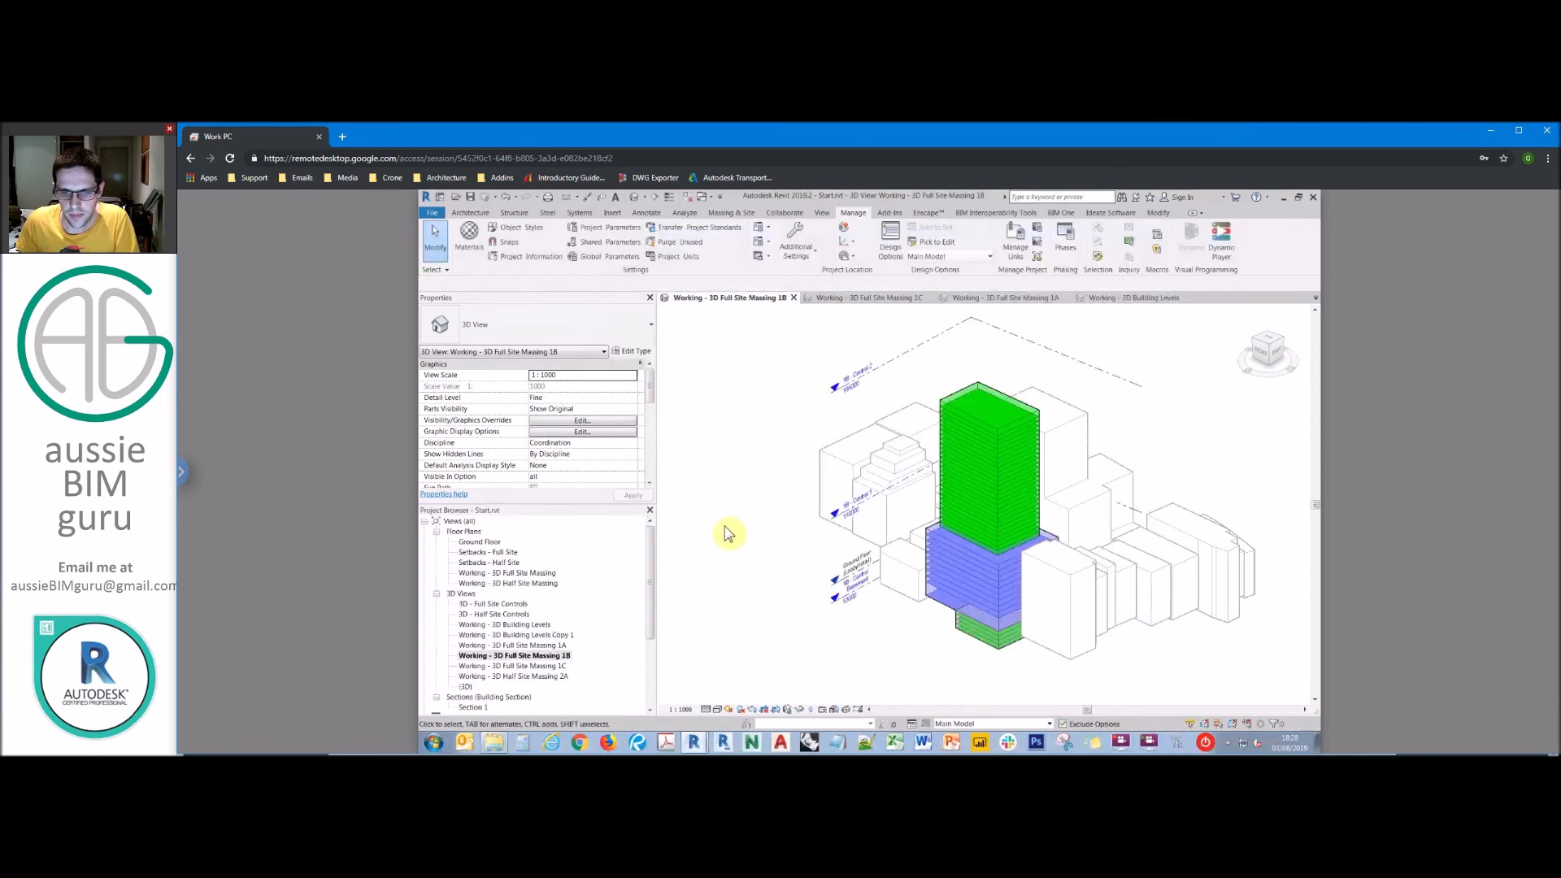
# Step: Set the shading transparency of the Feasibility_Residential material to 0
pyautogui.keyDown('shift'); pyautogui.moveTo(786, 477); pyautogui.dragTo(793, 471, button='middle'); pyautogui.keyUp('shift')
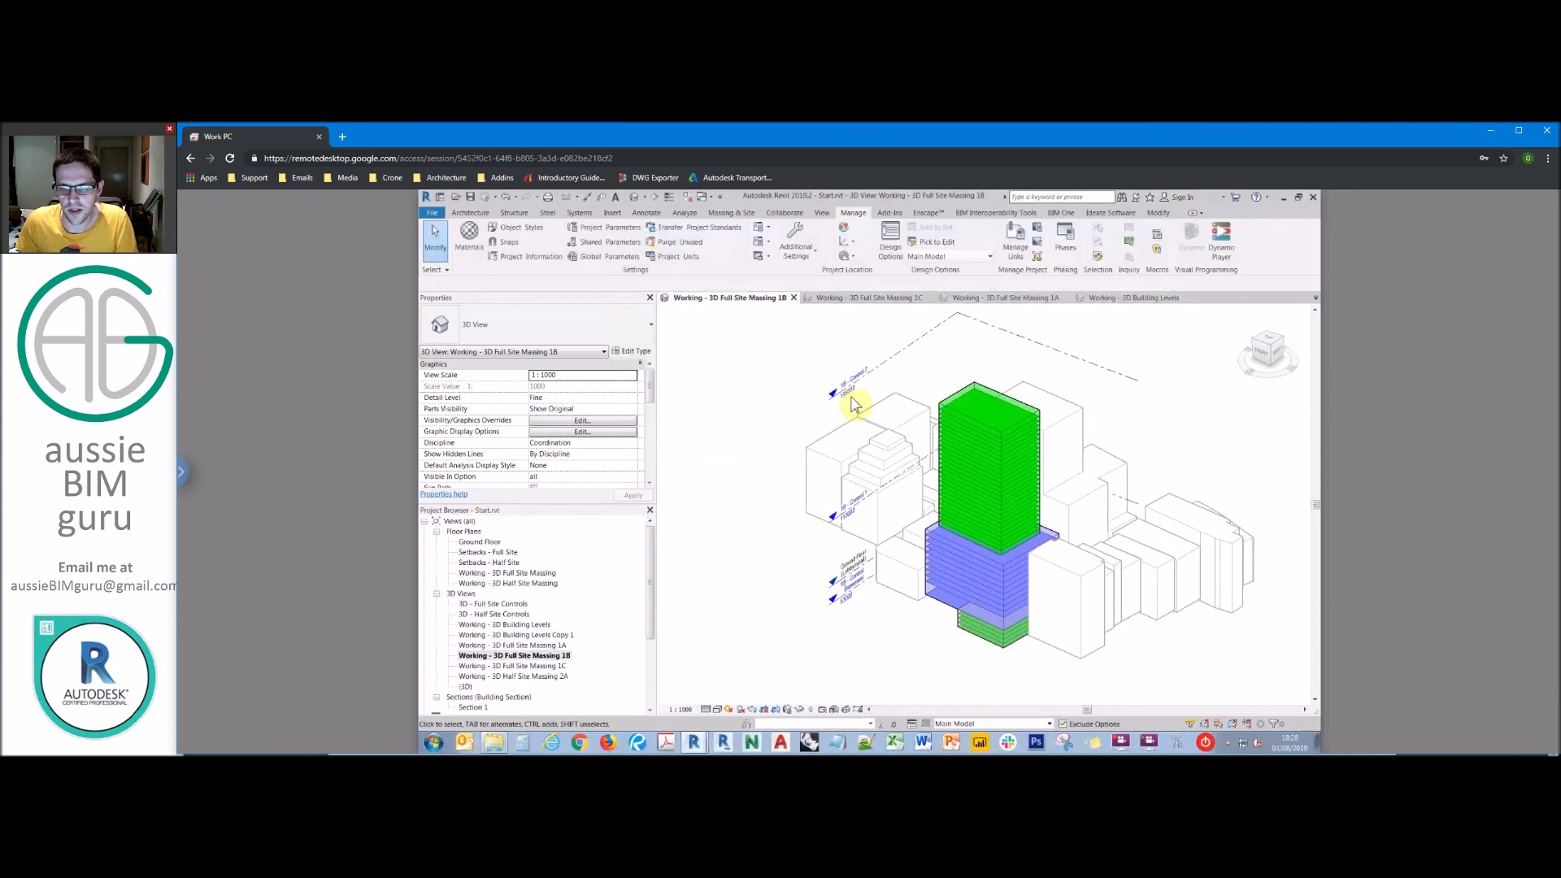
pyautogui.click(474, 242)
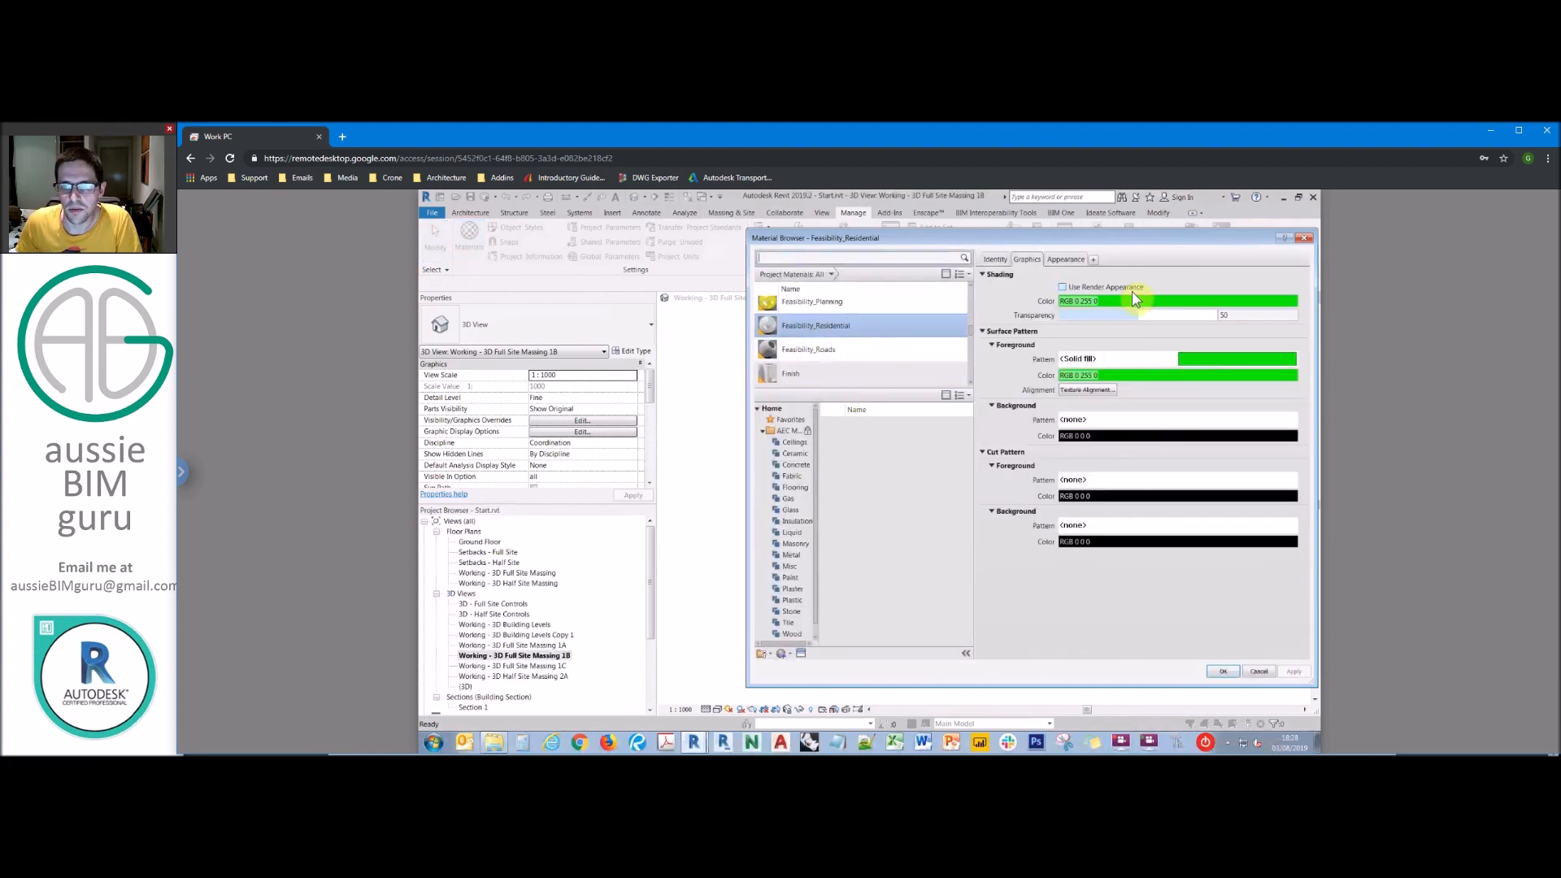
pyautogui.click(1246, 314)
pyautogui.write('0')
pyautogui.click(833, 303)
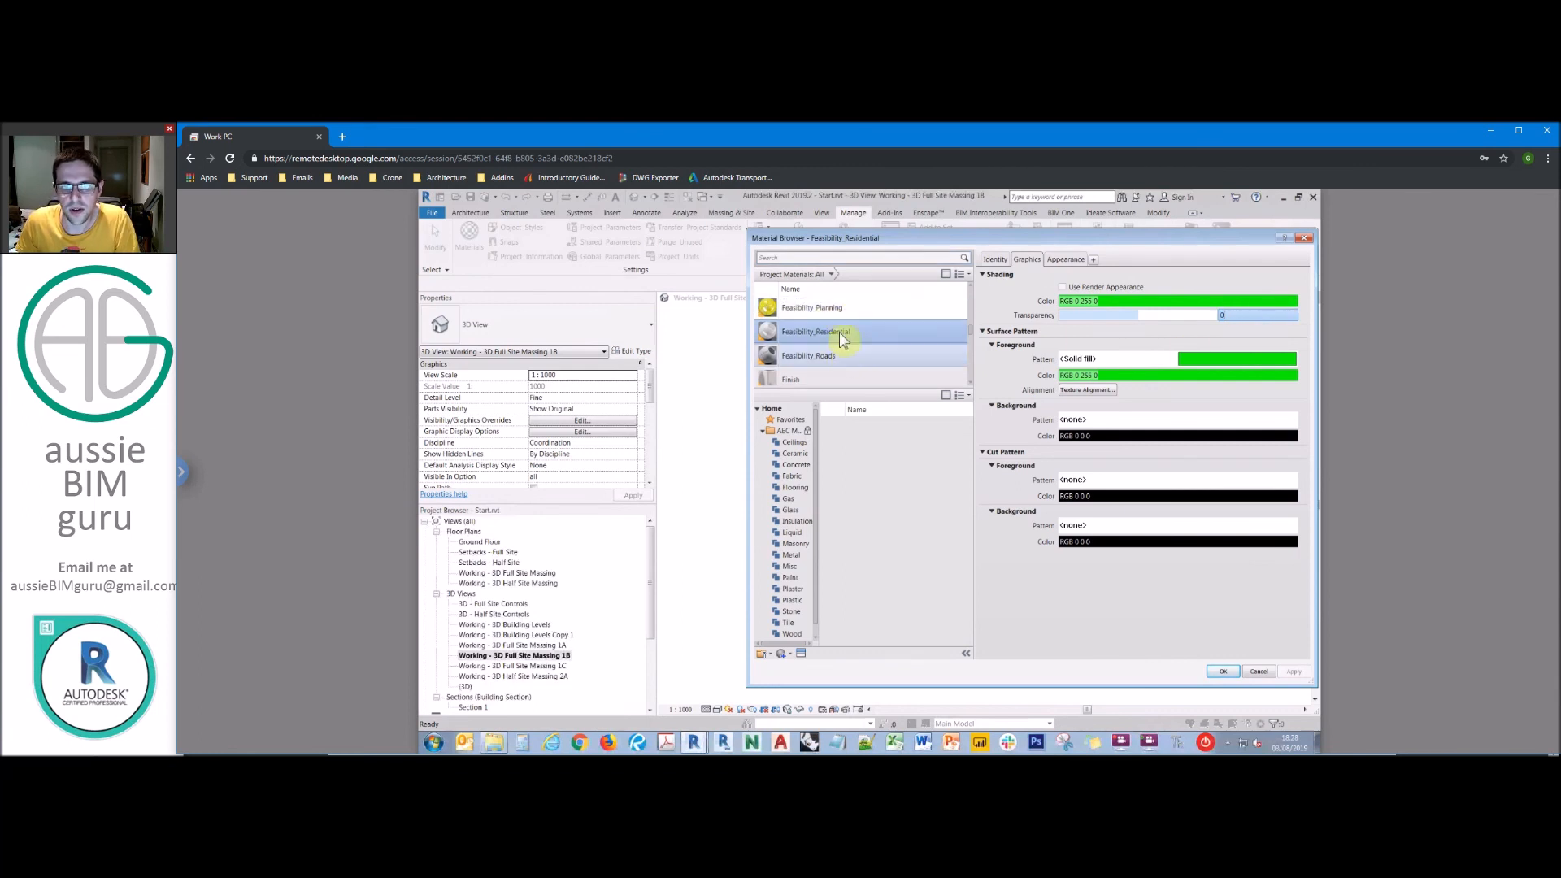
# Step: Set the transparency of the Feasibility_Commercial and Feasibility_Carpark materials to 0, accept the materials, and inspect the massing
pyautogui.scroll(3, 846, 317)
pyautogui.scroll(-1, 833, 358)
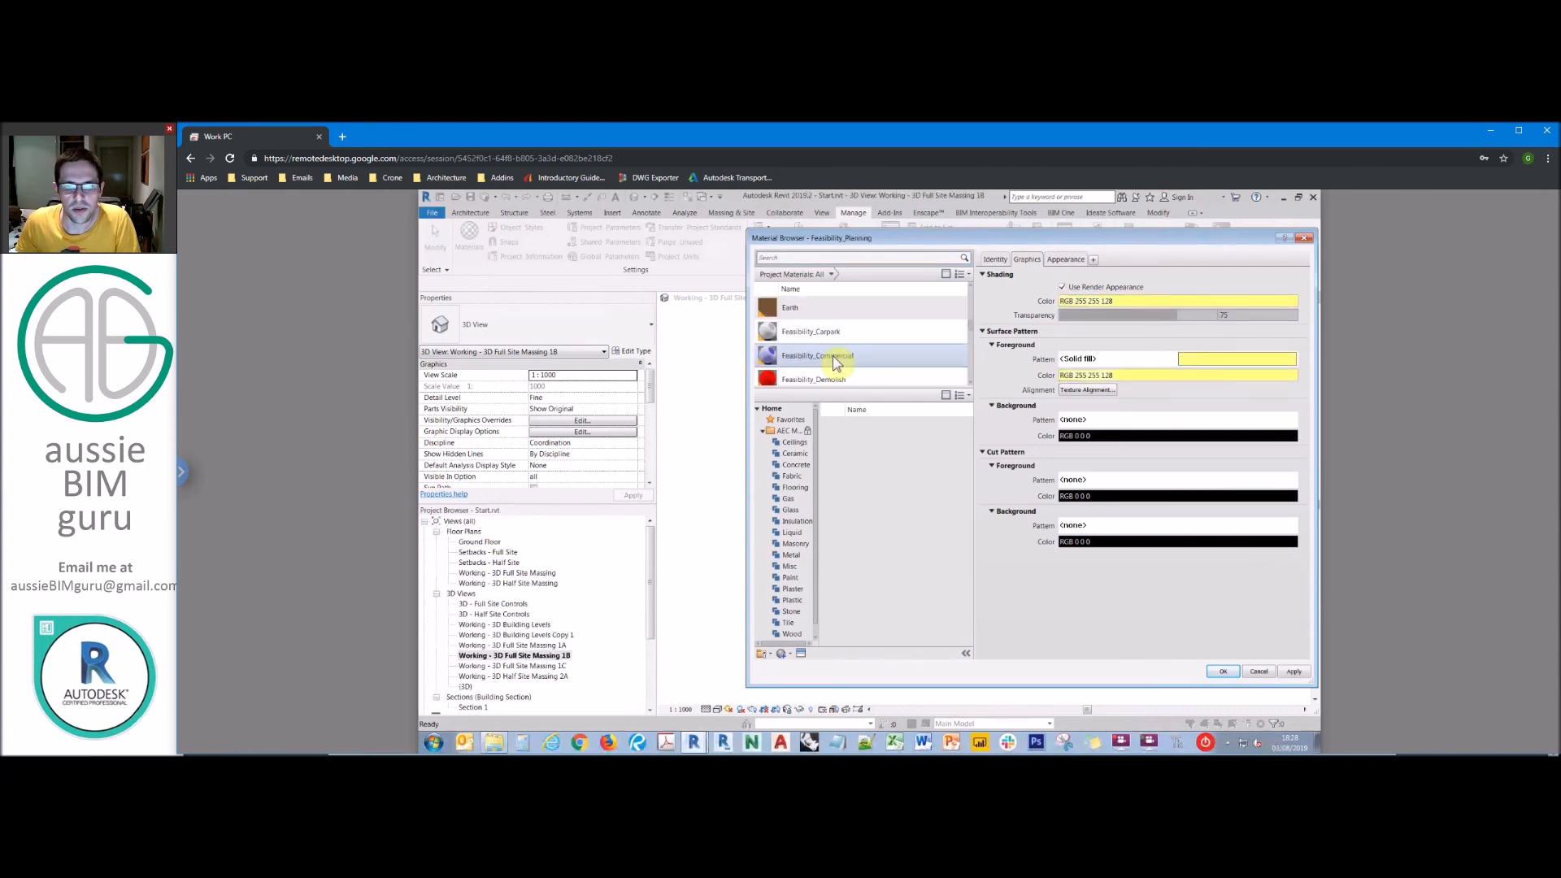
pyautogui.click(1241, 314)
pyautogui.write('0')
pyautogui.click(872, 335)
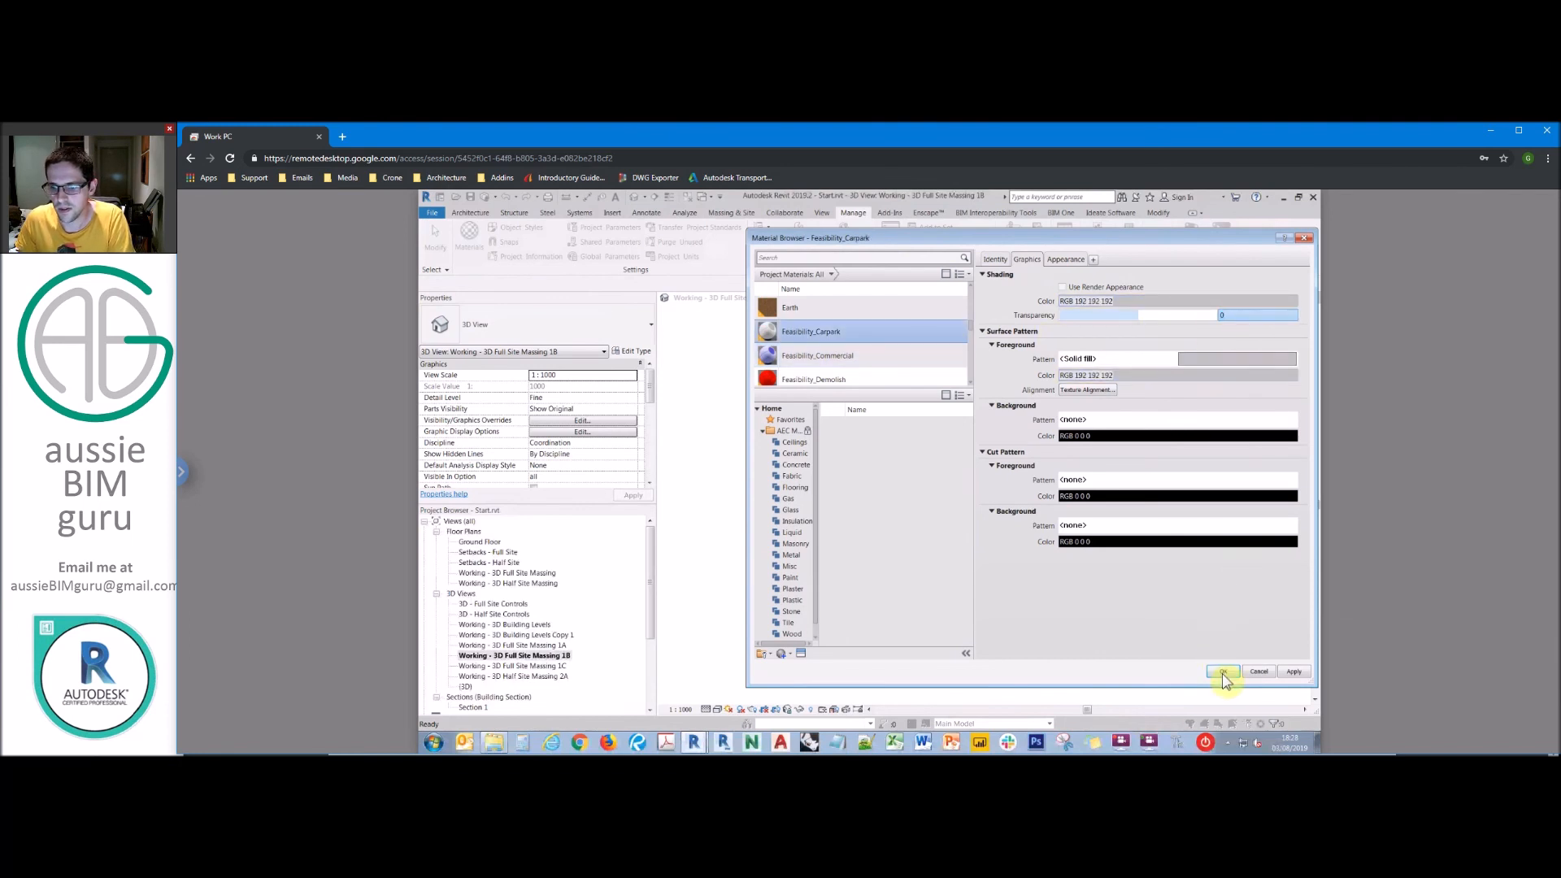
pyautogui.click(1223, 673)
pyautogui.keyDown('shift'); pyautogui.moveTo(1132, 441); pyautogui.dragTo(985, 415, button='middle'); pyautogui.keyUp('shift')
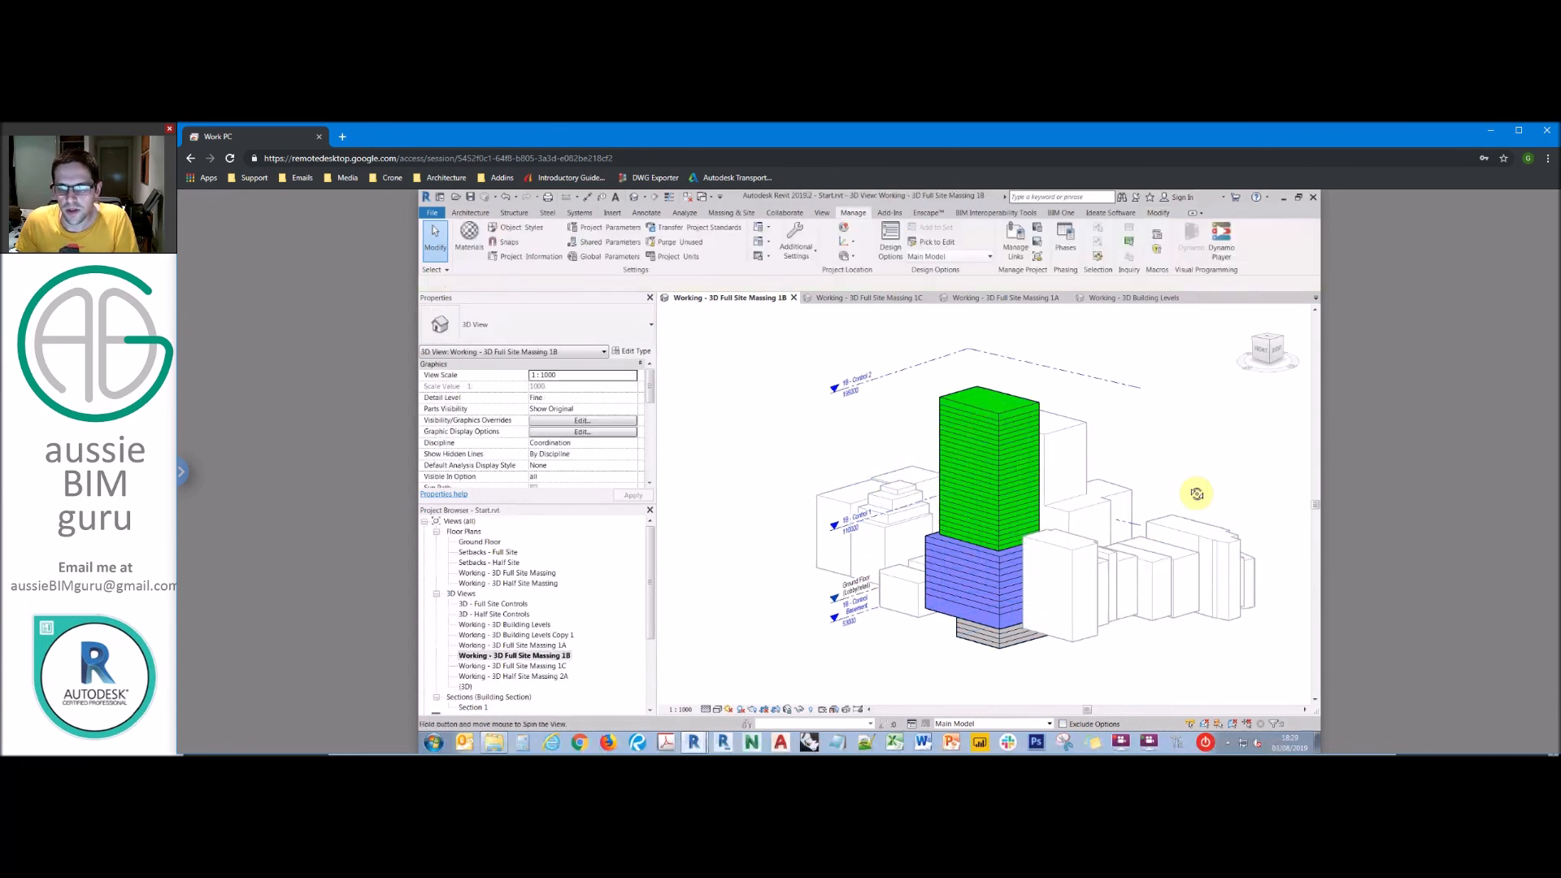
pyautogui.keyDown('shift'); pyautogui.moveTo(1197, 493); pyautogui.dragTo(1067, 544, button='middle'); pyautogui.keyUp('shift')
# Step: Open the Mass Floor Schedule and set its visibility to design option 1B for the 1 - Full Site option set
pyautogui.click(601, 608)
pyautogui.scroll(-2, 598, 610)
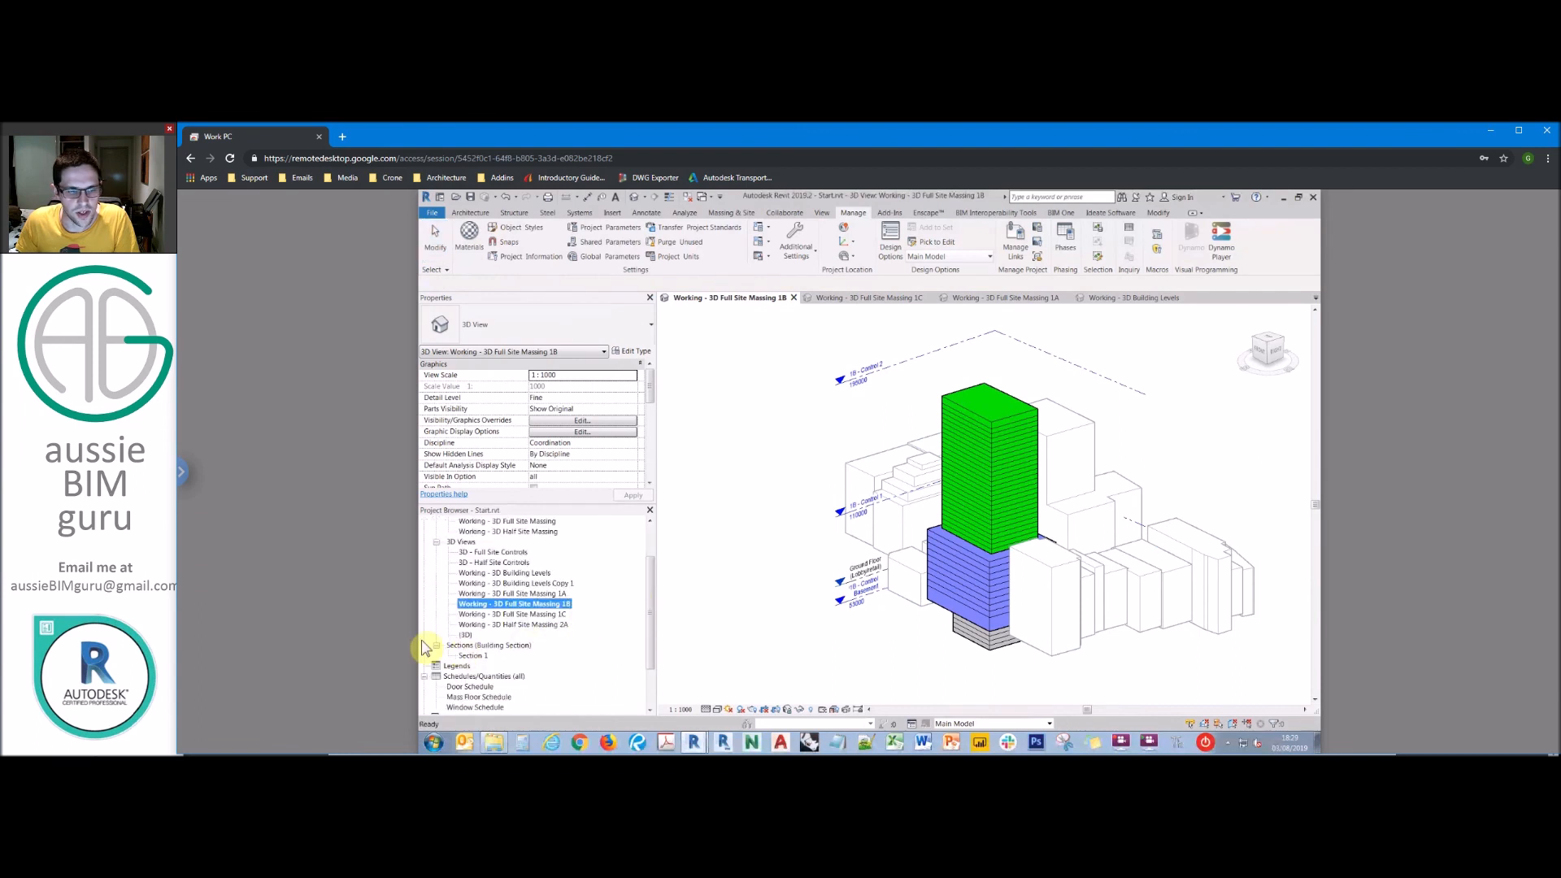
pyautogui.scroll(-2, 461, 653)
pyautogui.doubleClick(478, 655)
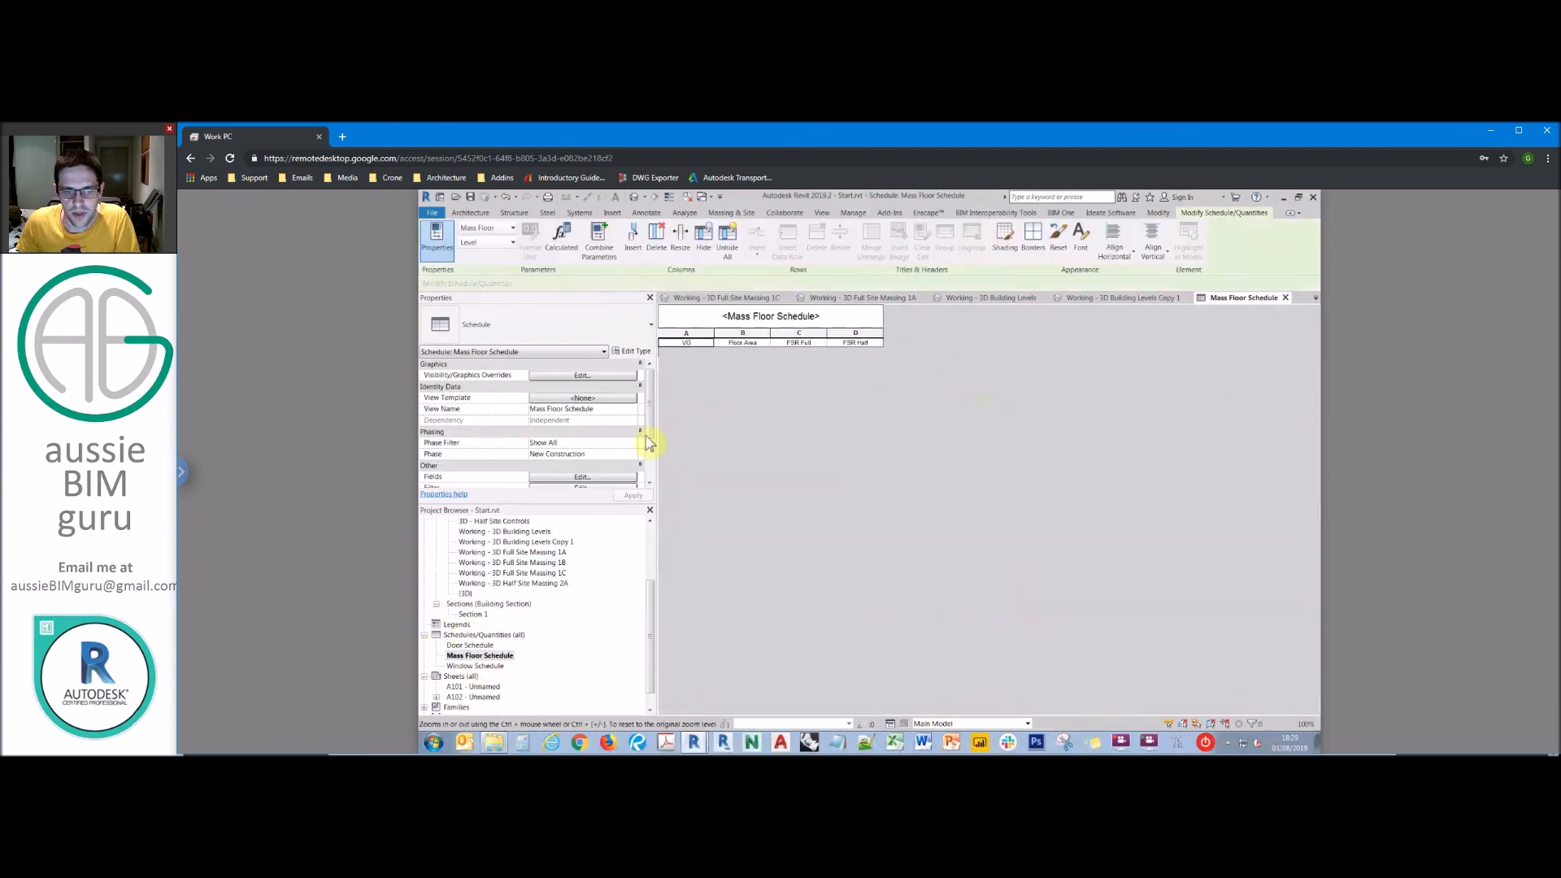
pyautogui.click(603, 376)
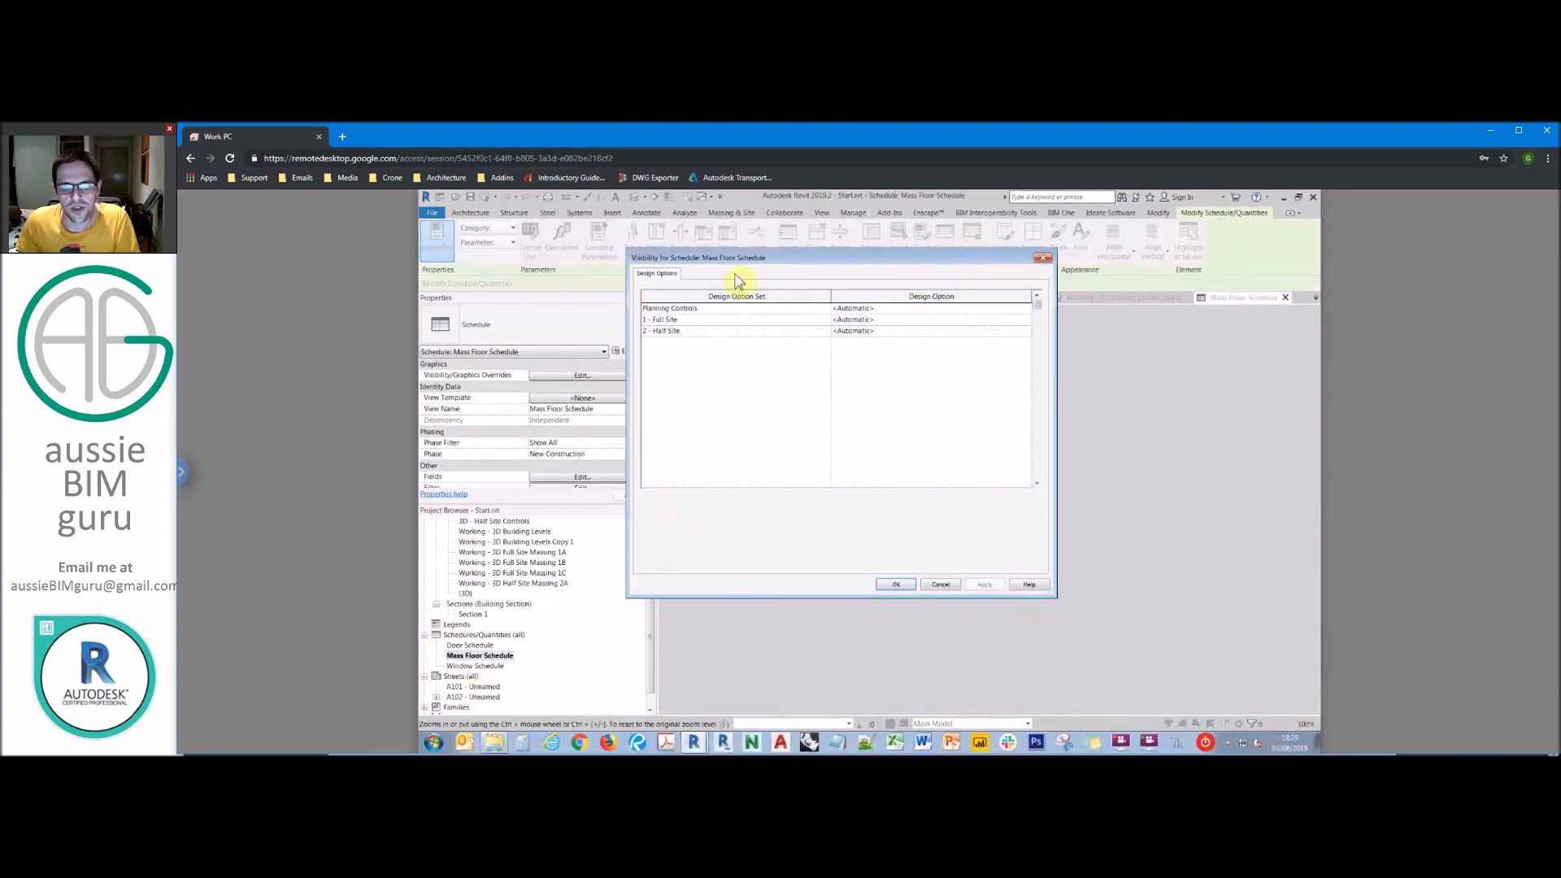
pyautogui.click(1026, 321)
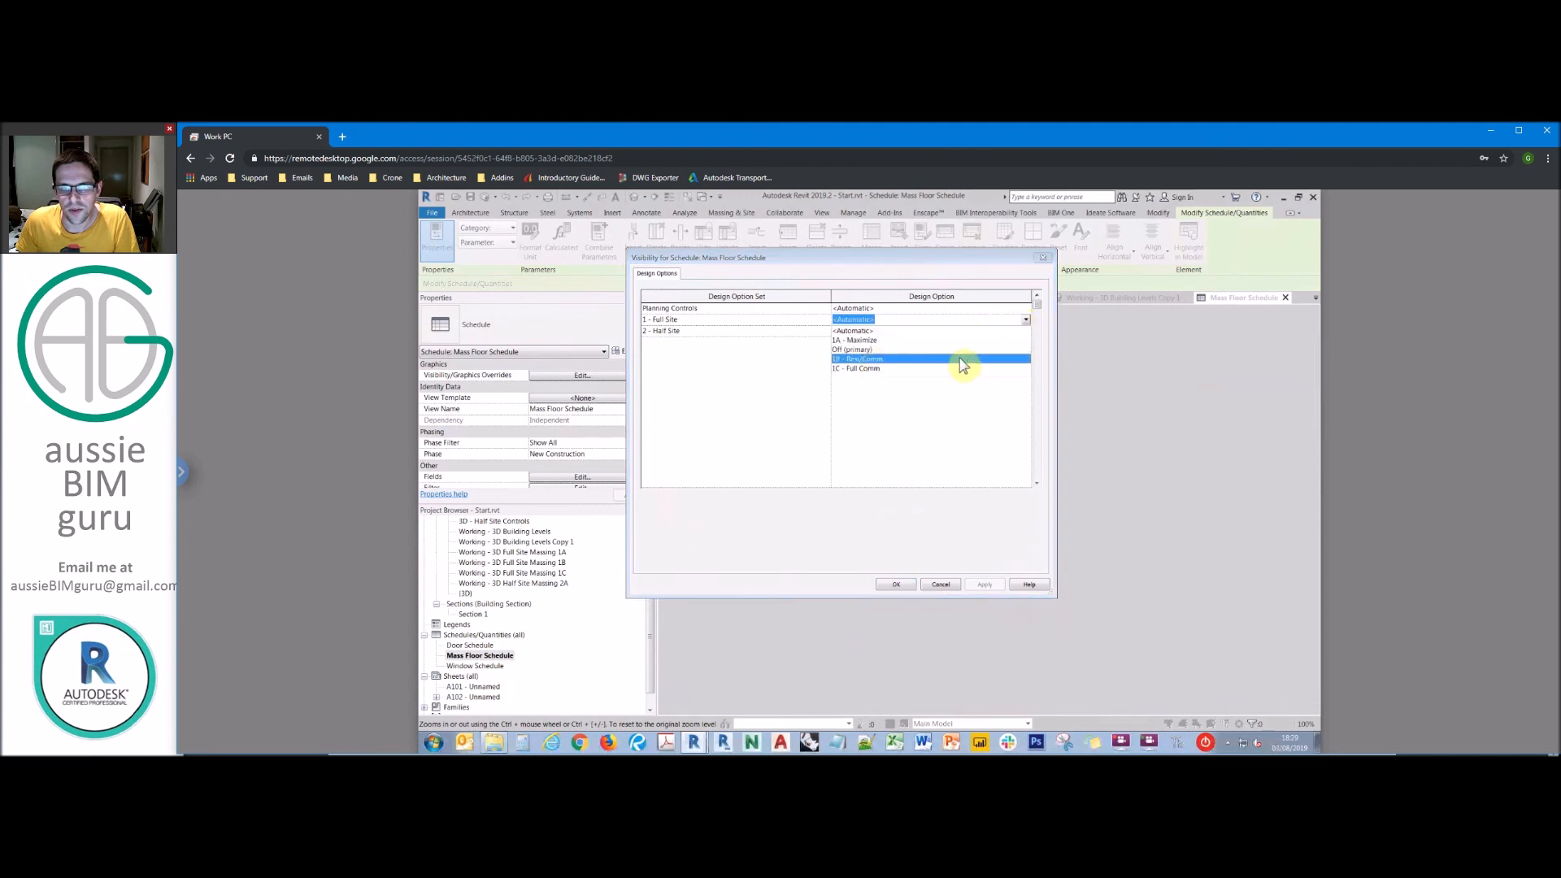
pyautogui.click(876, 362)
pyautogui.click(897, 586)
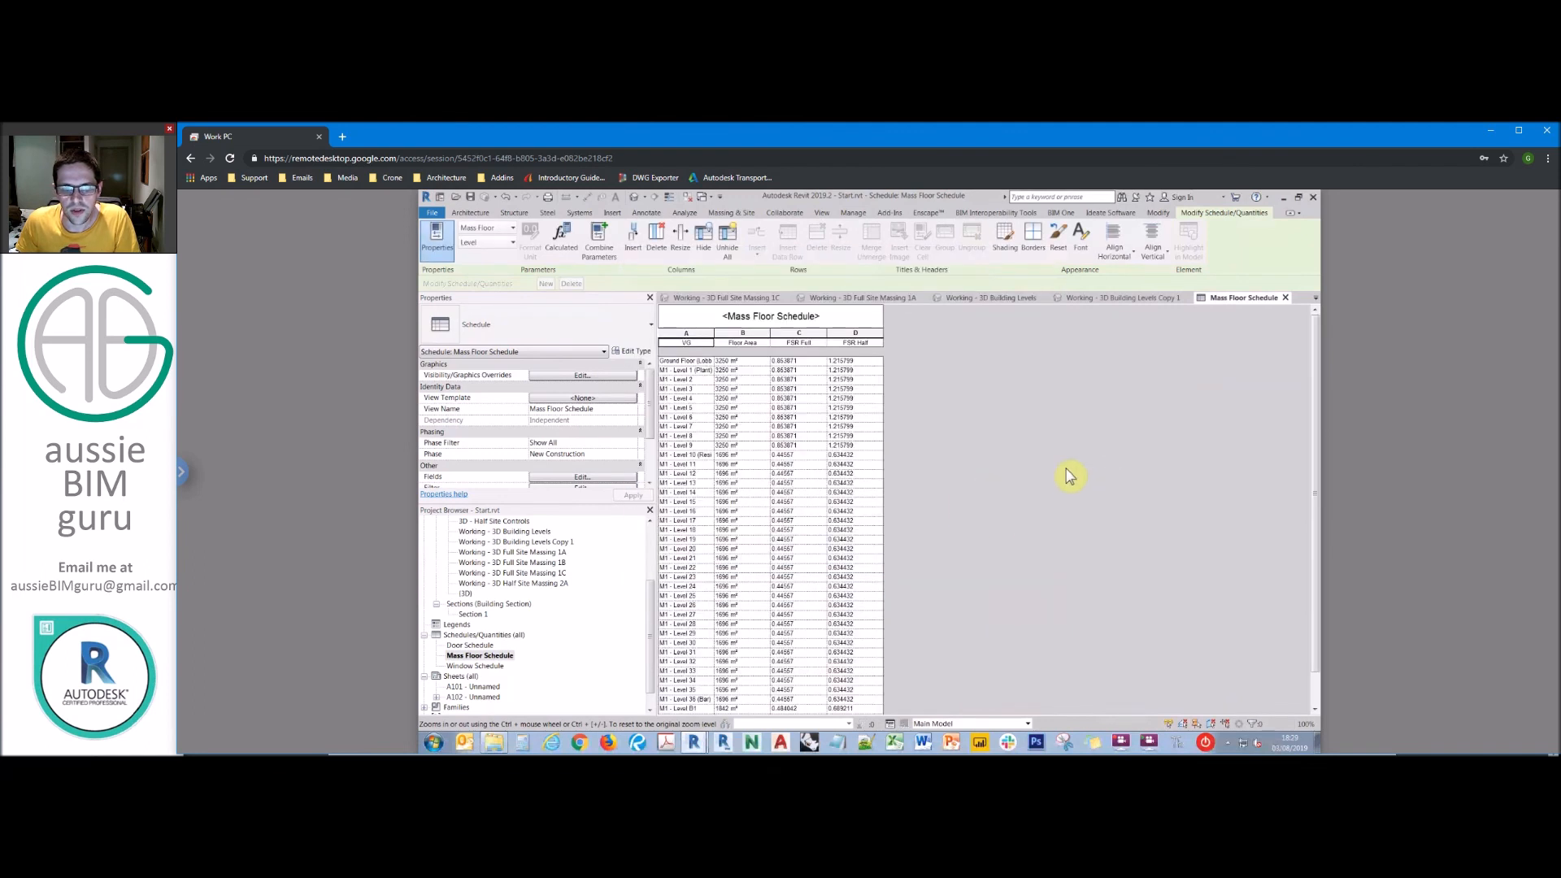
# Step: Review the floor areas and FSR values down to the end of the Mass Floor Schedule and close it
pyautogui.scroll(-1, 1070, 480)
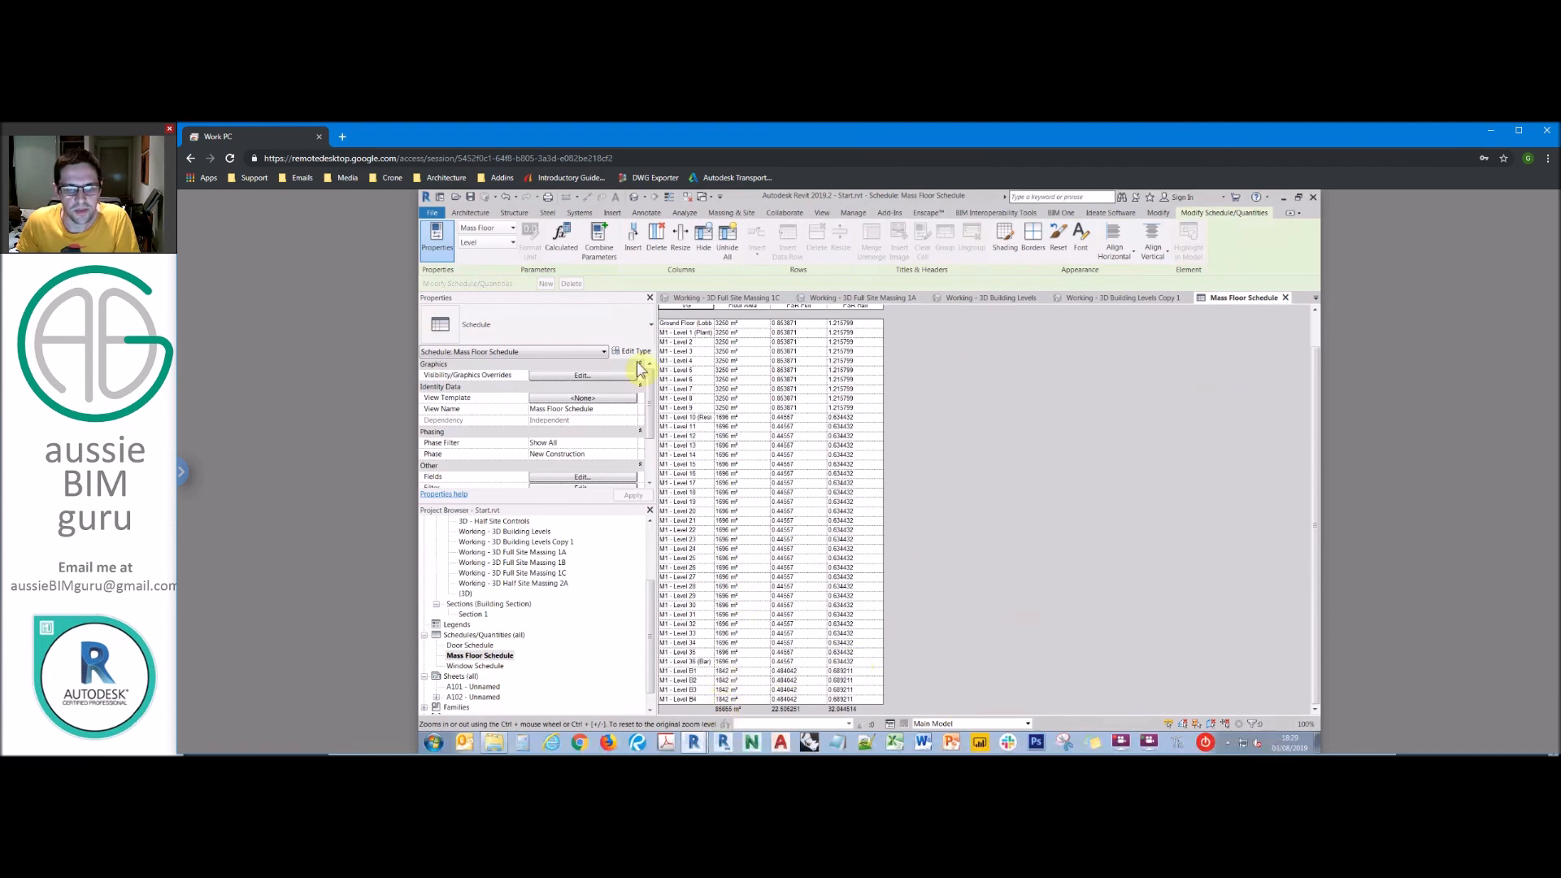
pyautogui.click(602, 551)
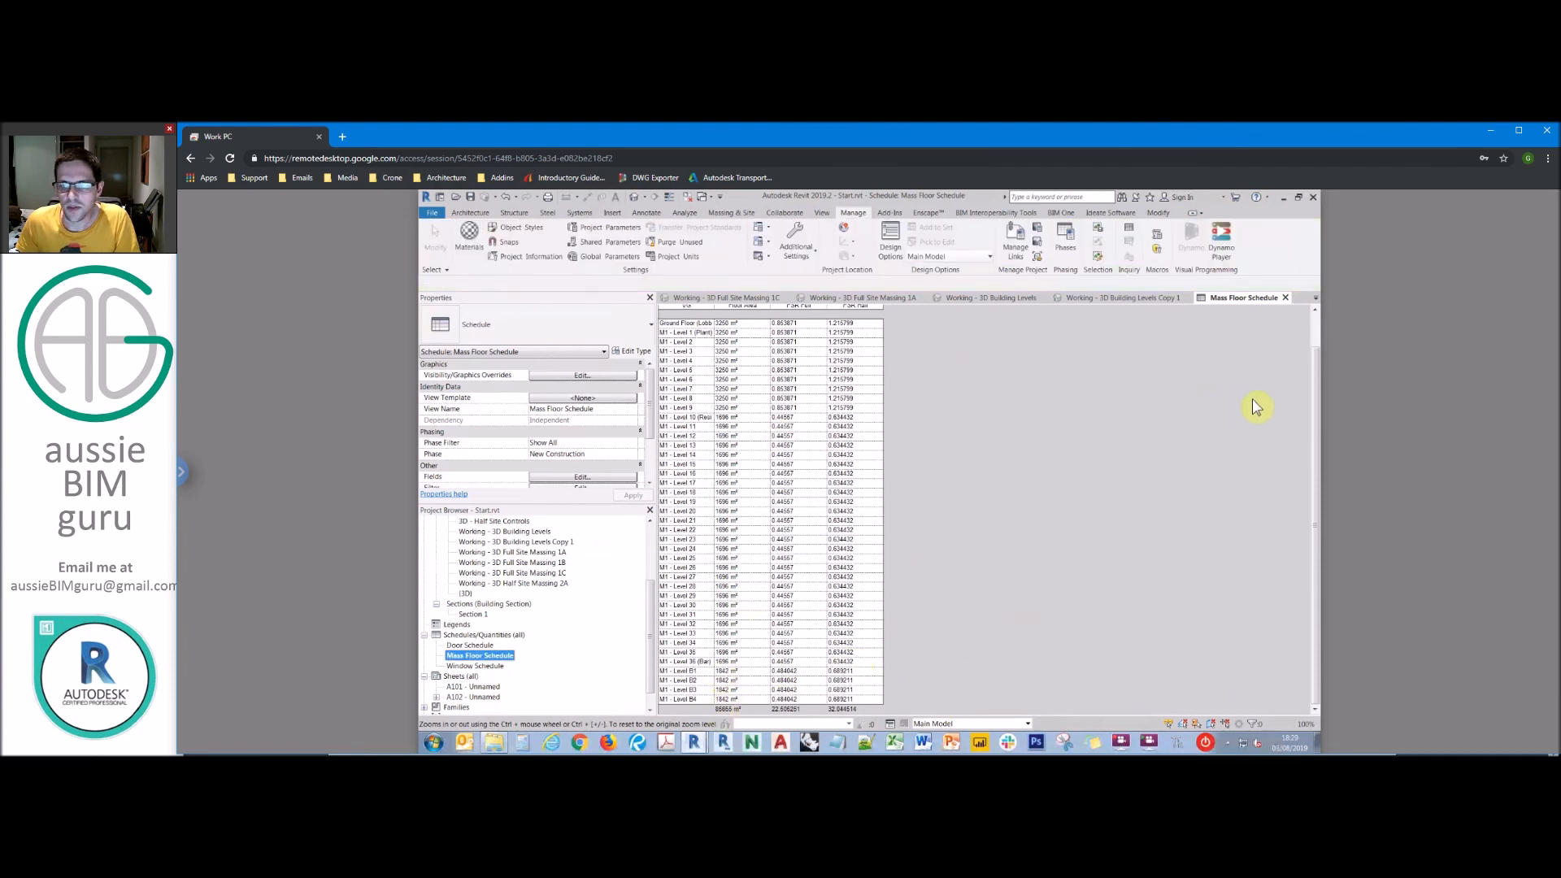
pyautogui.click(1285, 298)
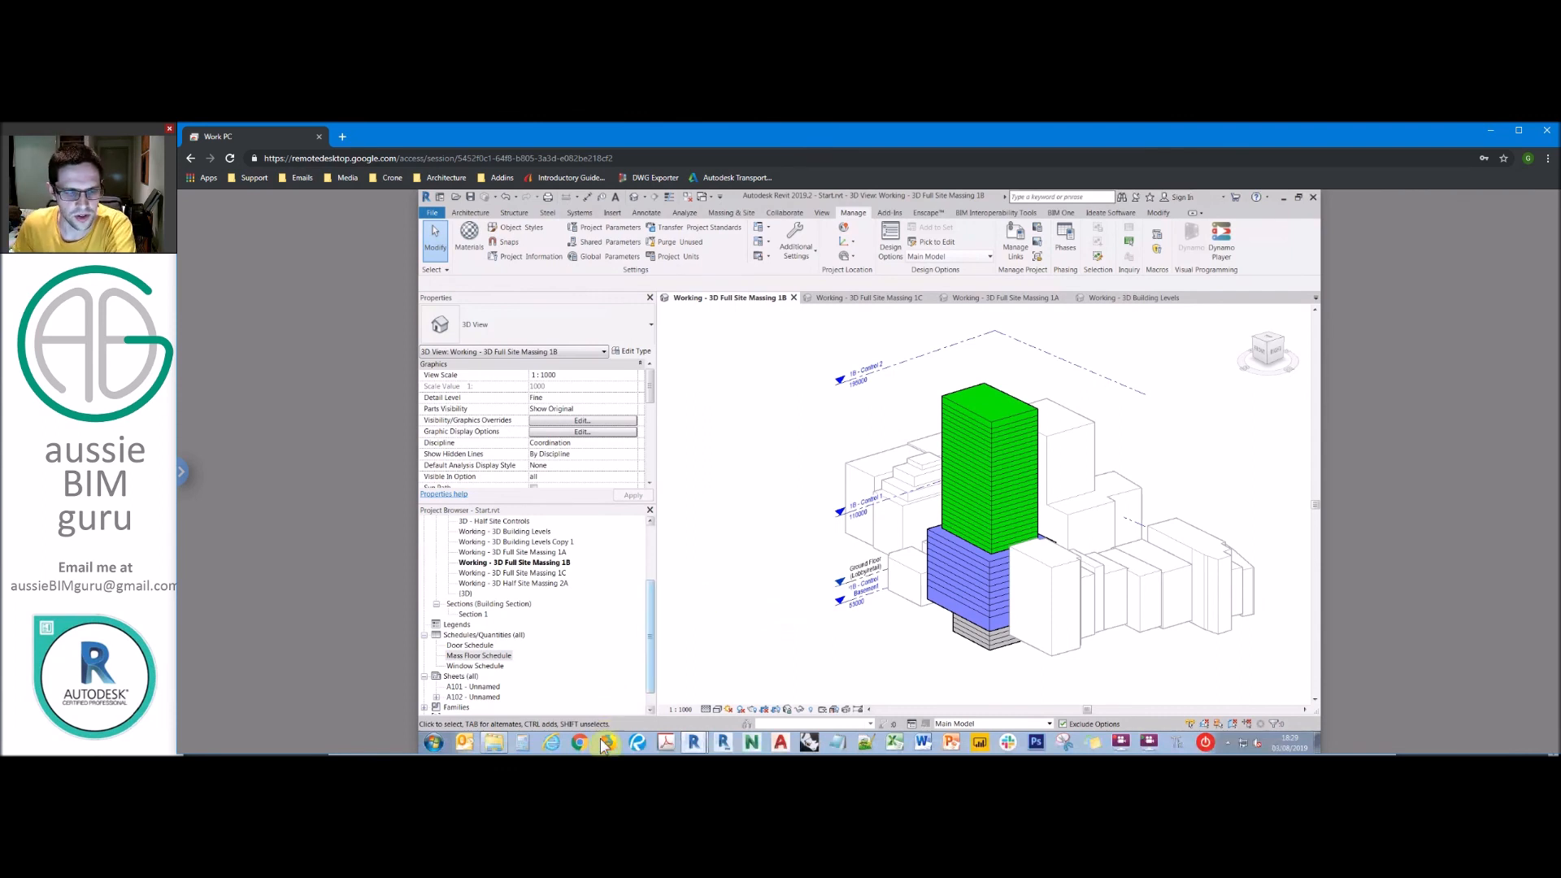
# Step: Switch to the presentation in Adobe Acrobat and advance to the slide announcing Part 4, Scheduling Areas
pyautogui.moveTo(608, 742)
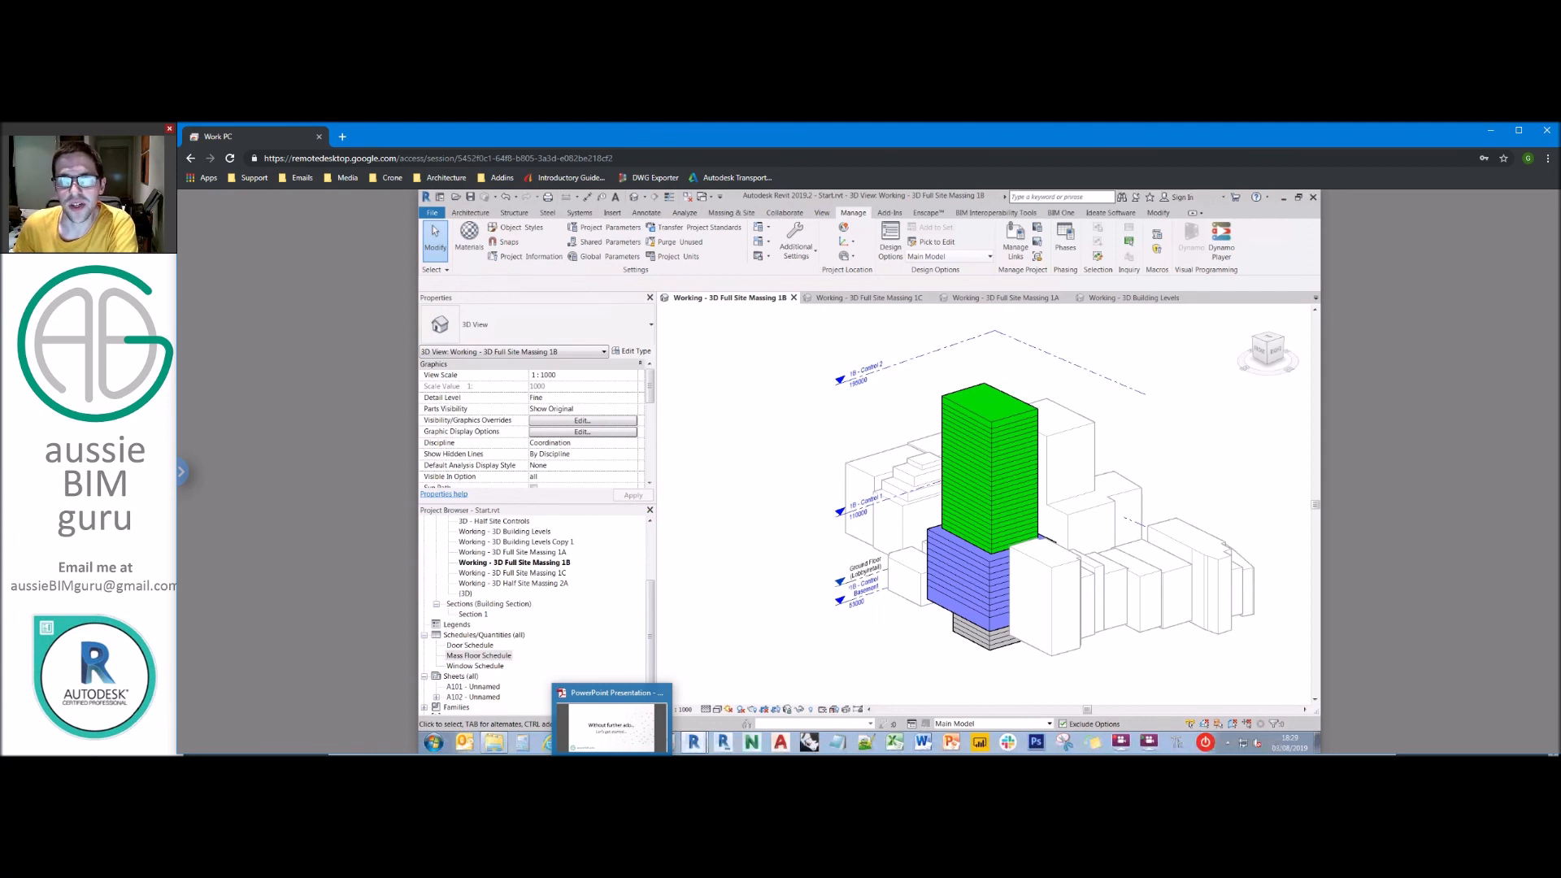
pyautogui.click(611, 727)
pyautogui.scroll(-1, 1021, 445)
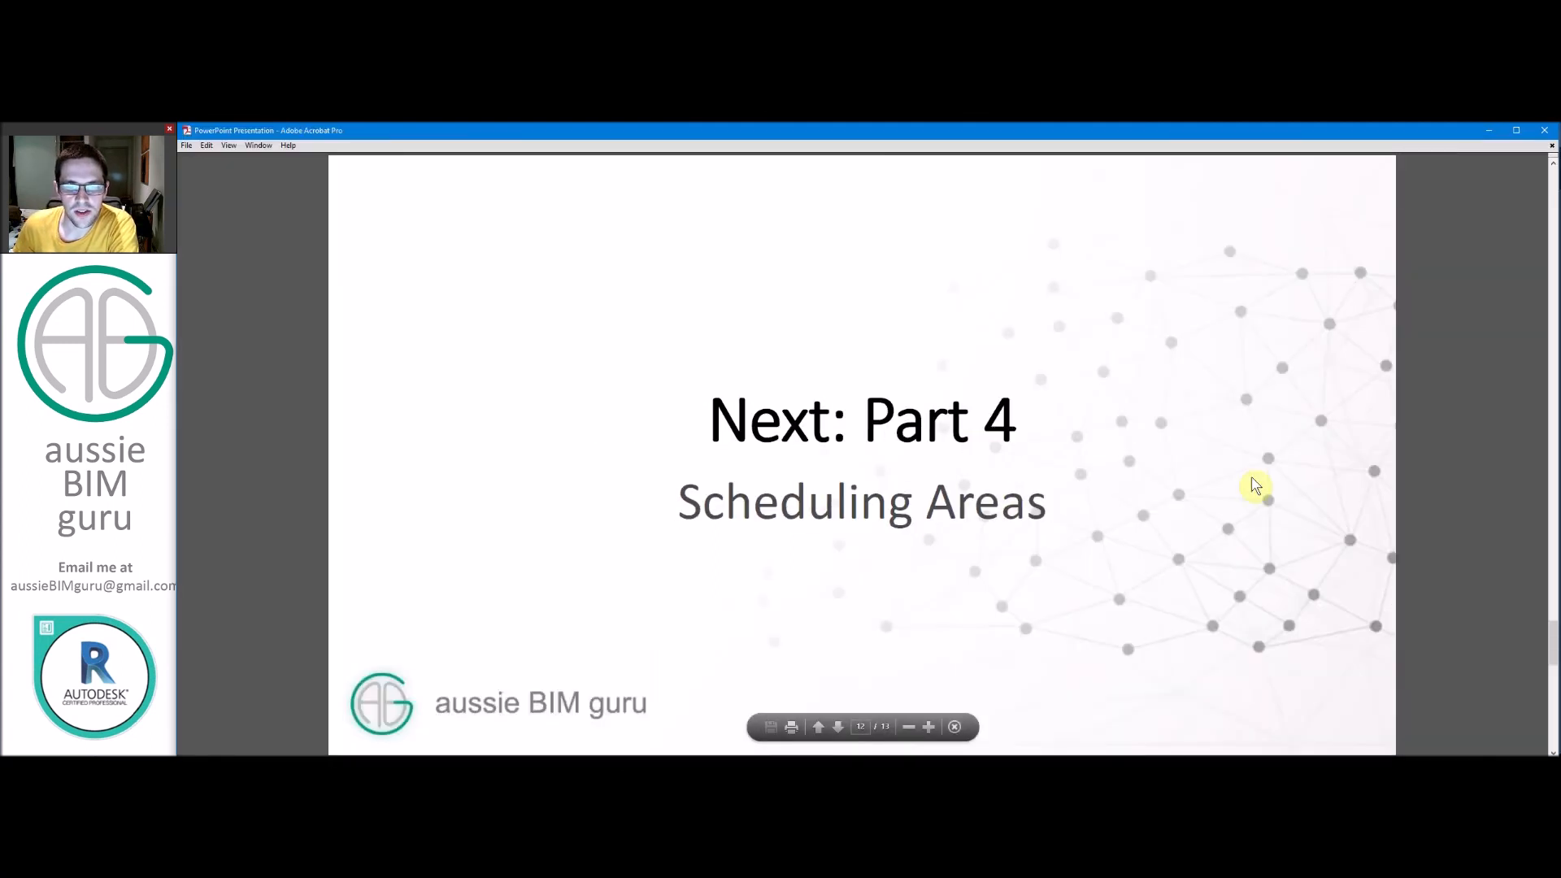